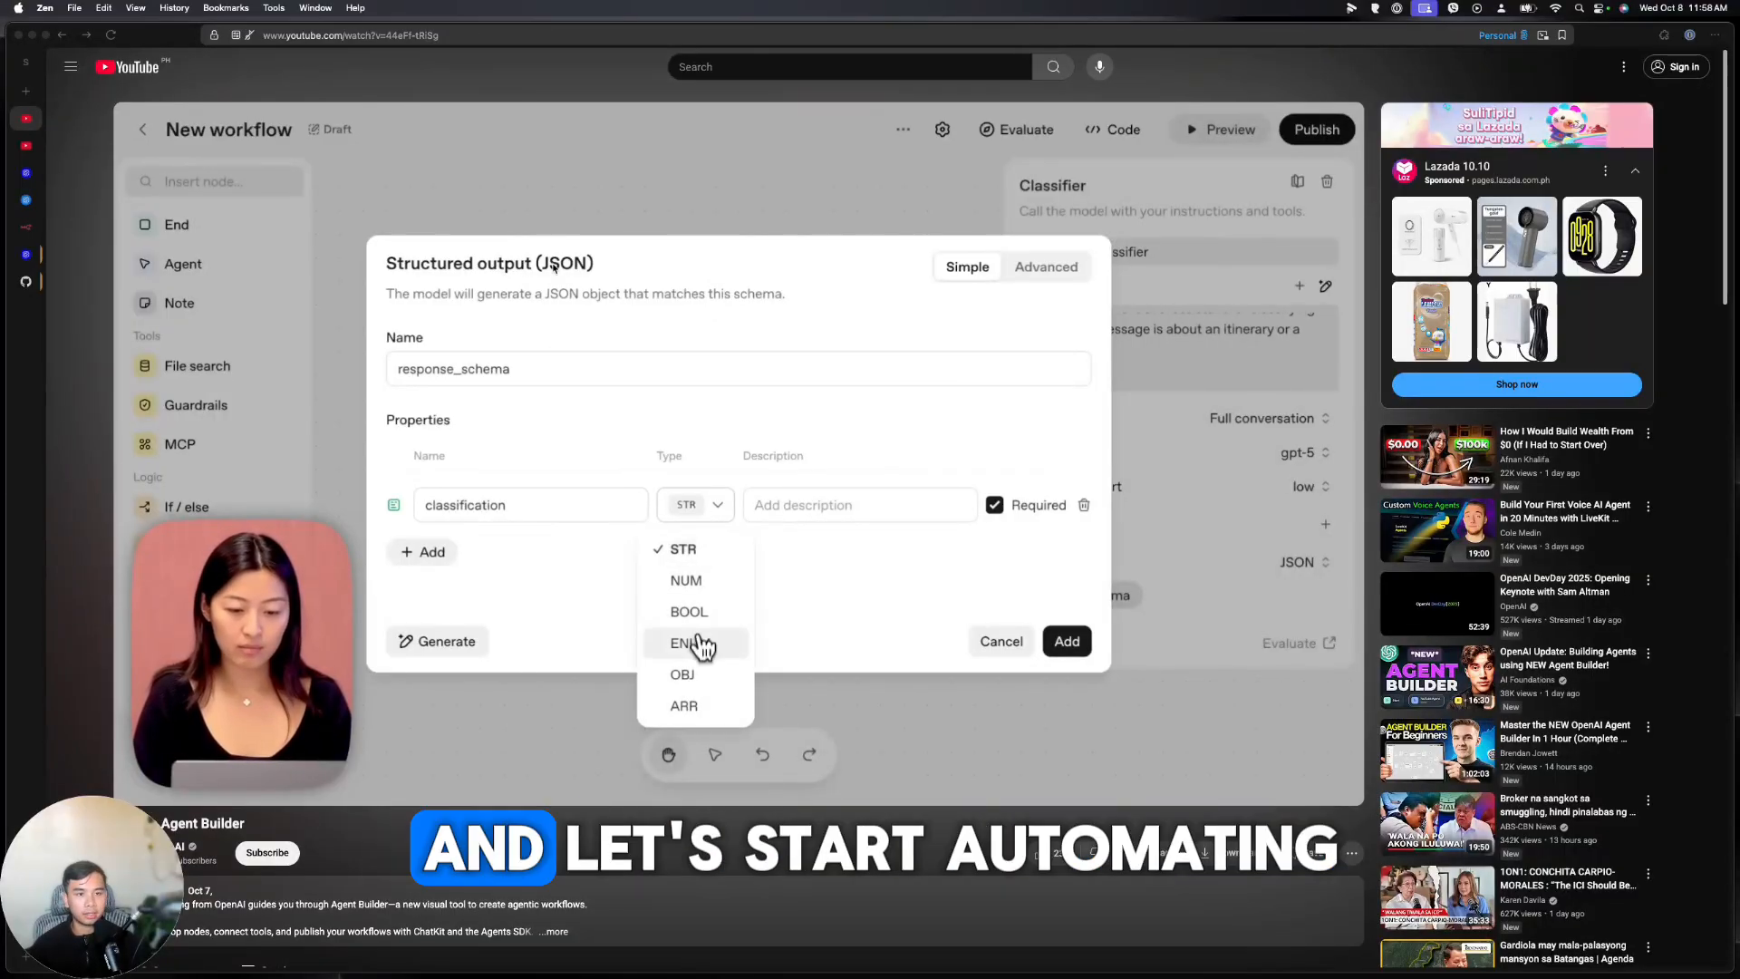
Switch from the YouTube Agent Builder video to the OpenAI Platform docs overview page
left_click(33, 180)
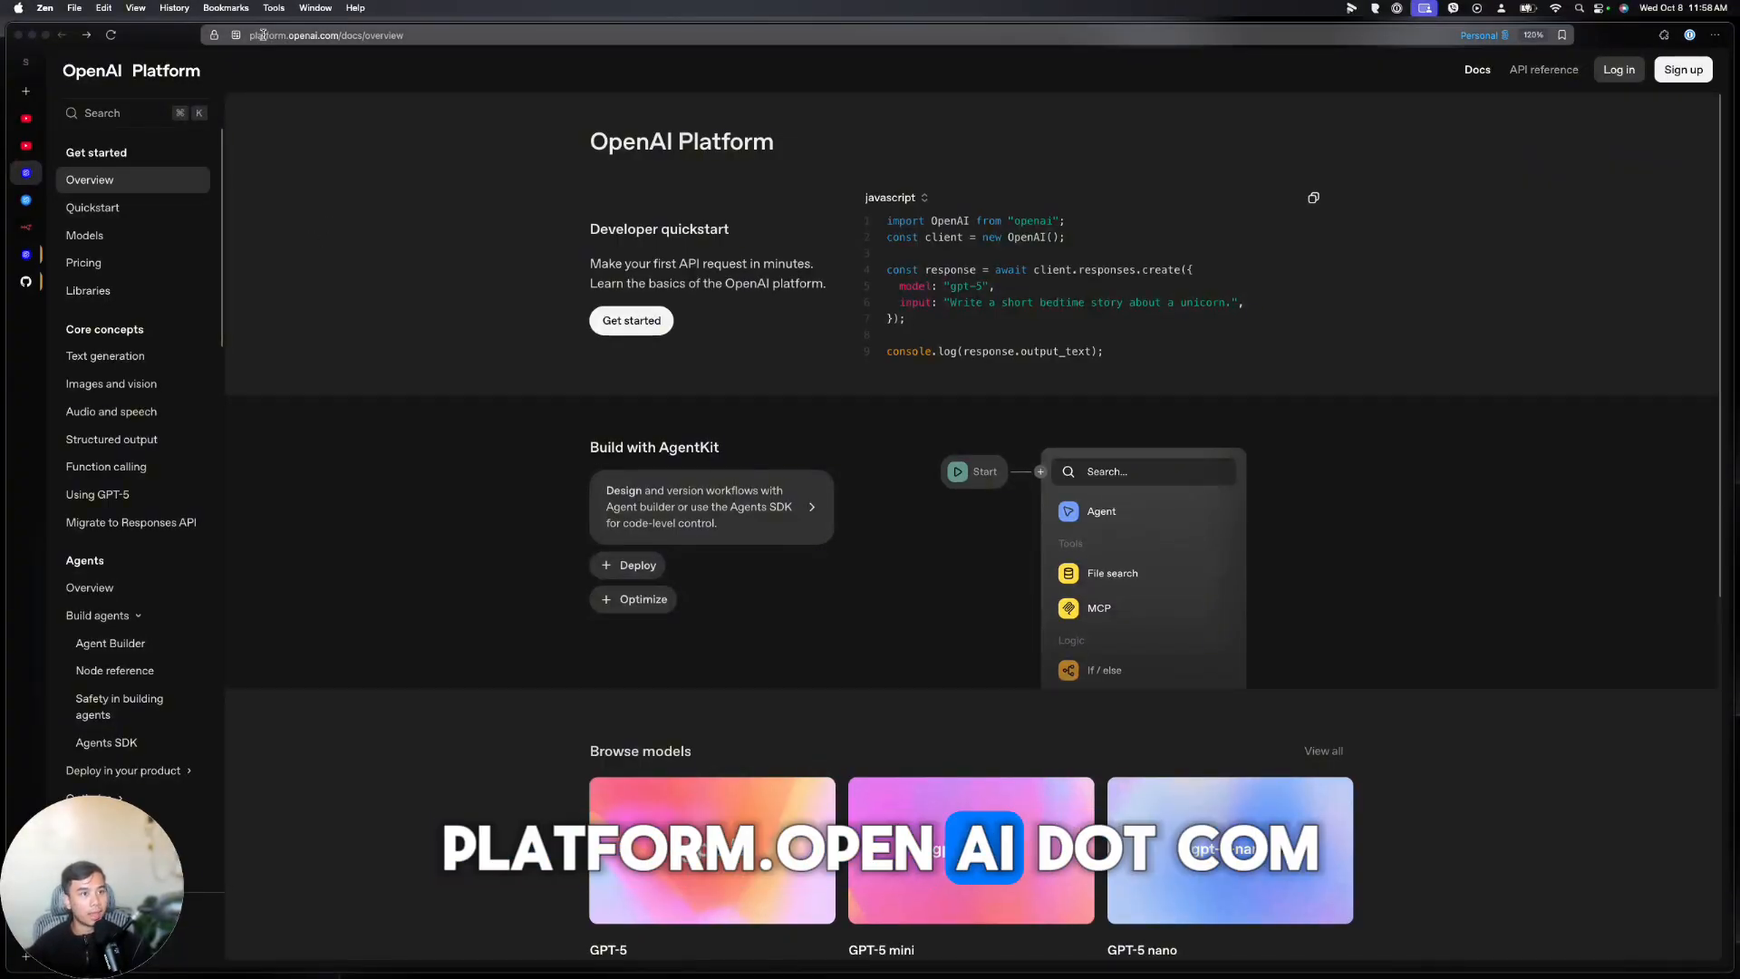
Open the Agent Builder guide via Build with AgentKit, then go to the Agent Builder dashboard
left_click(696, 505)
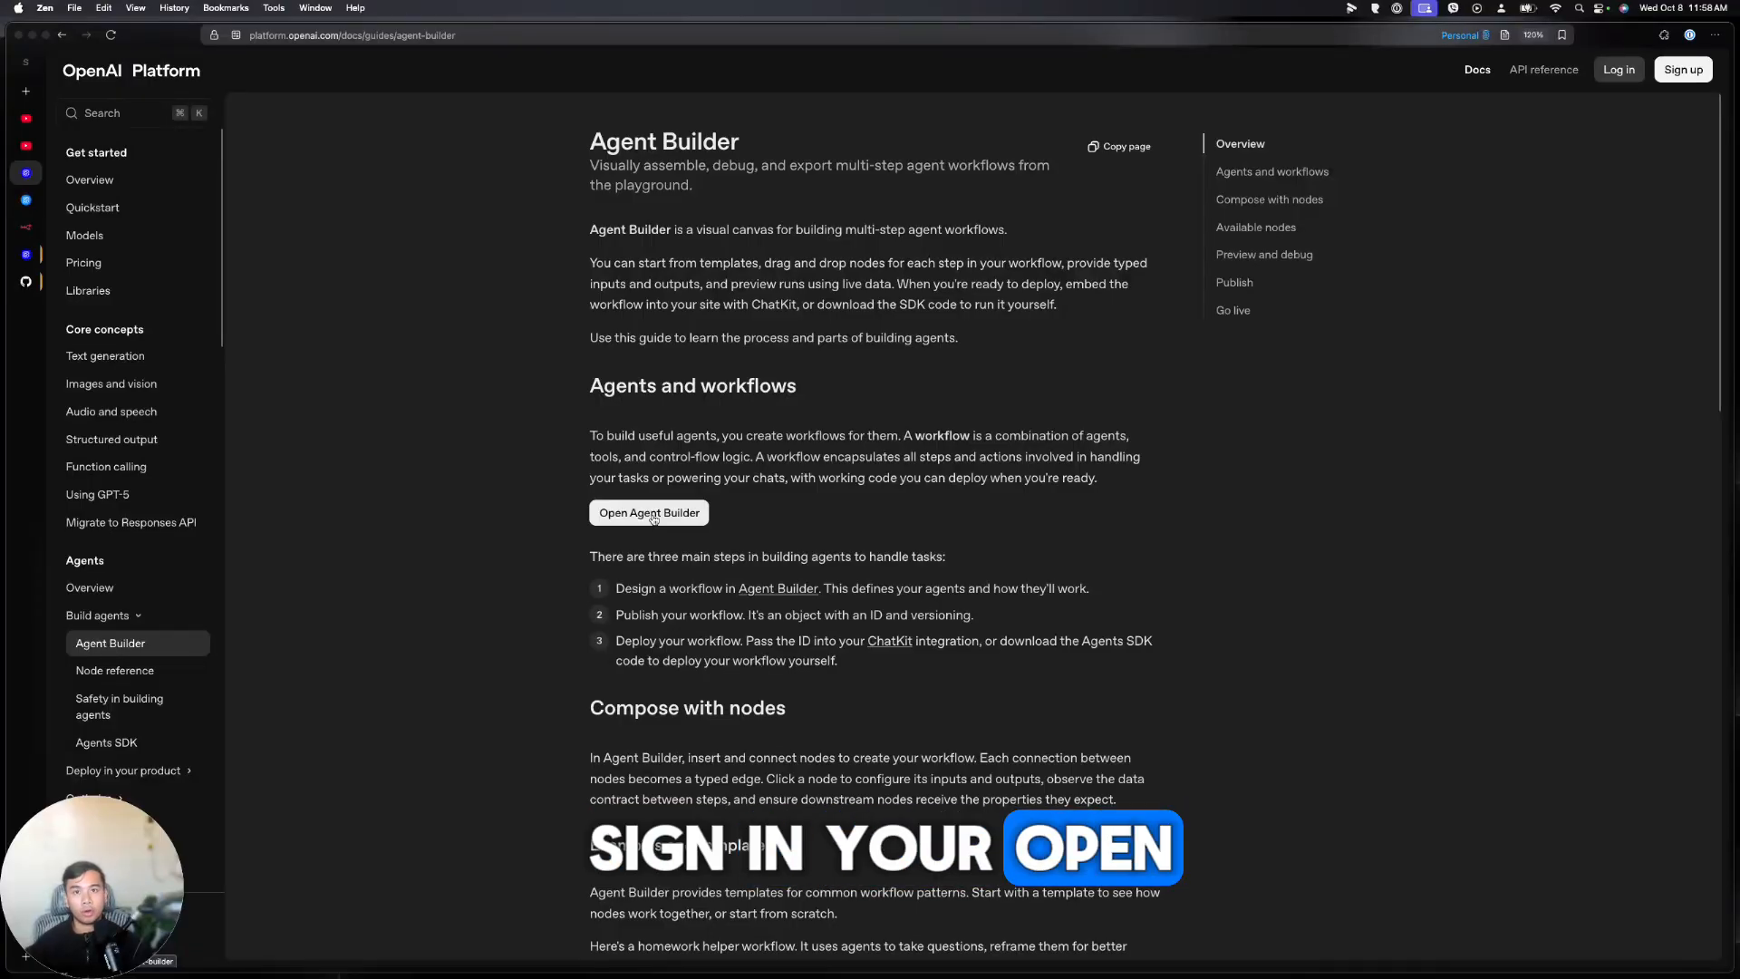
left_click(39, 203)
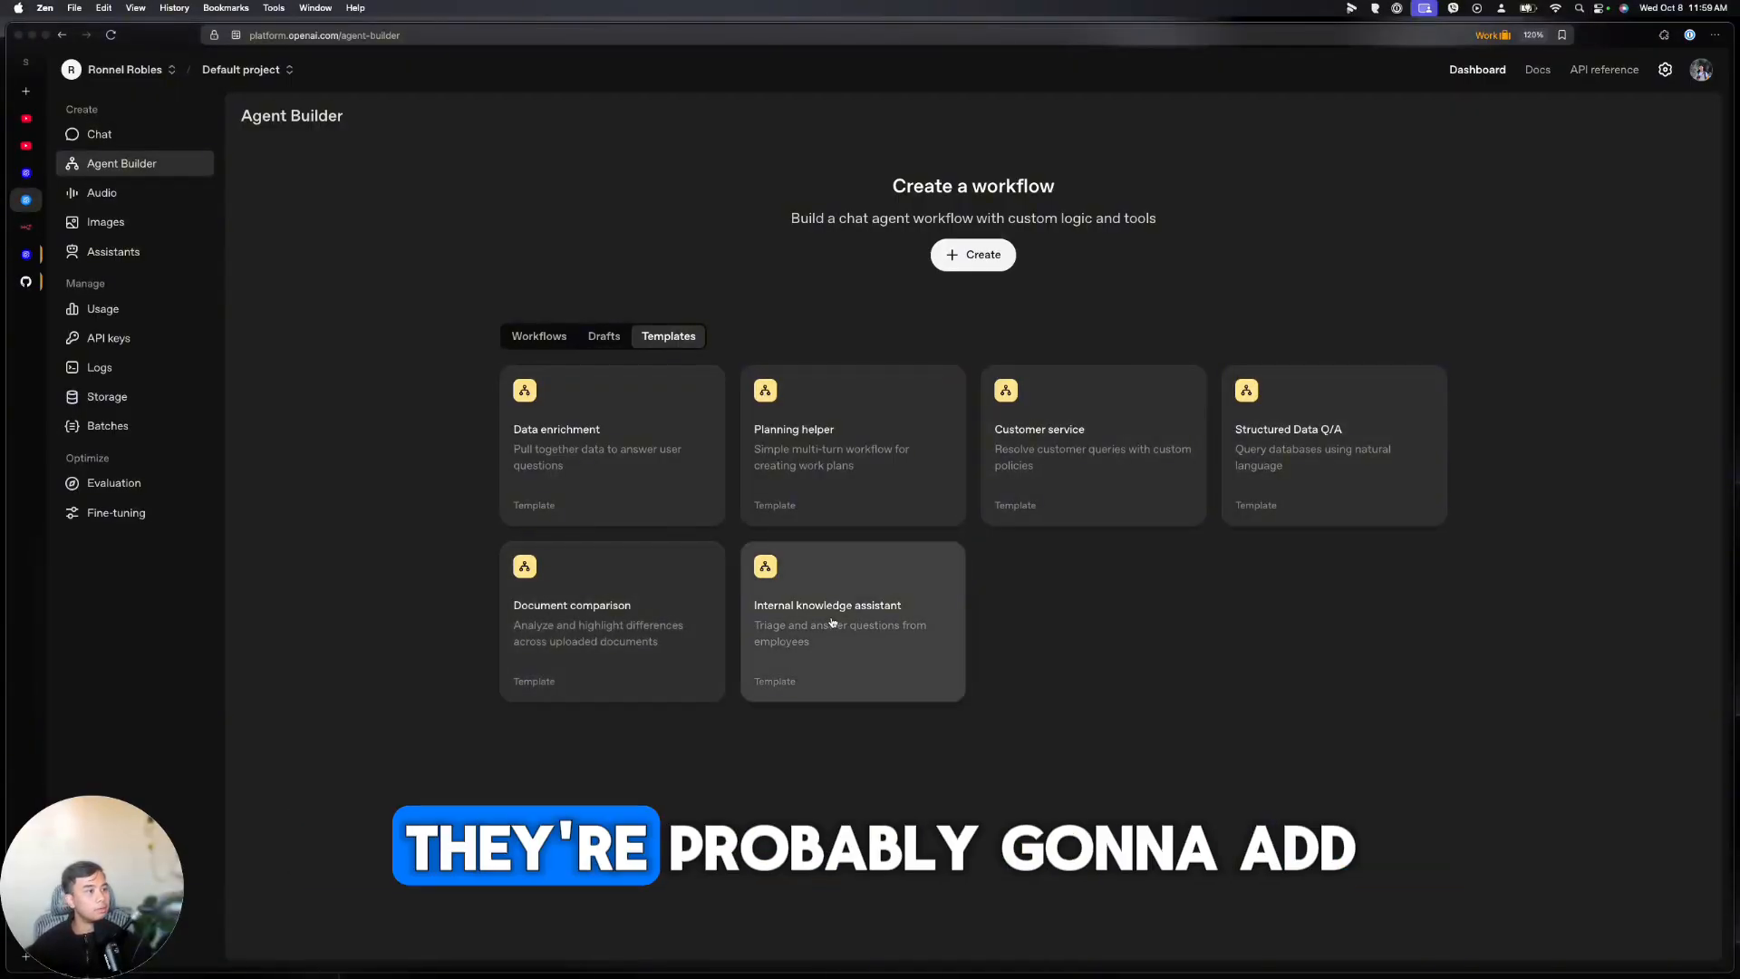
Create a new draft workflow and add an End node from the palette
left_click(945, 260)
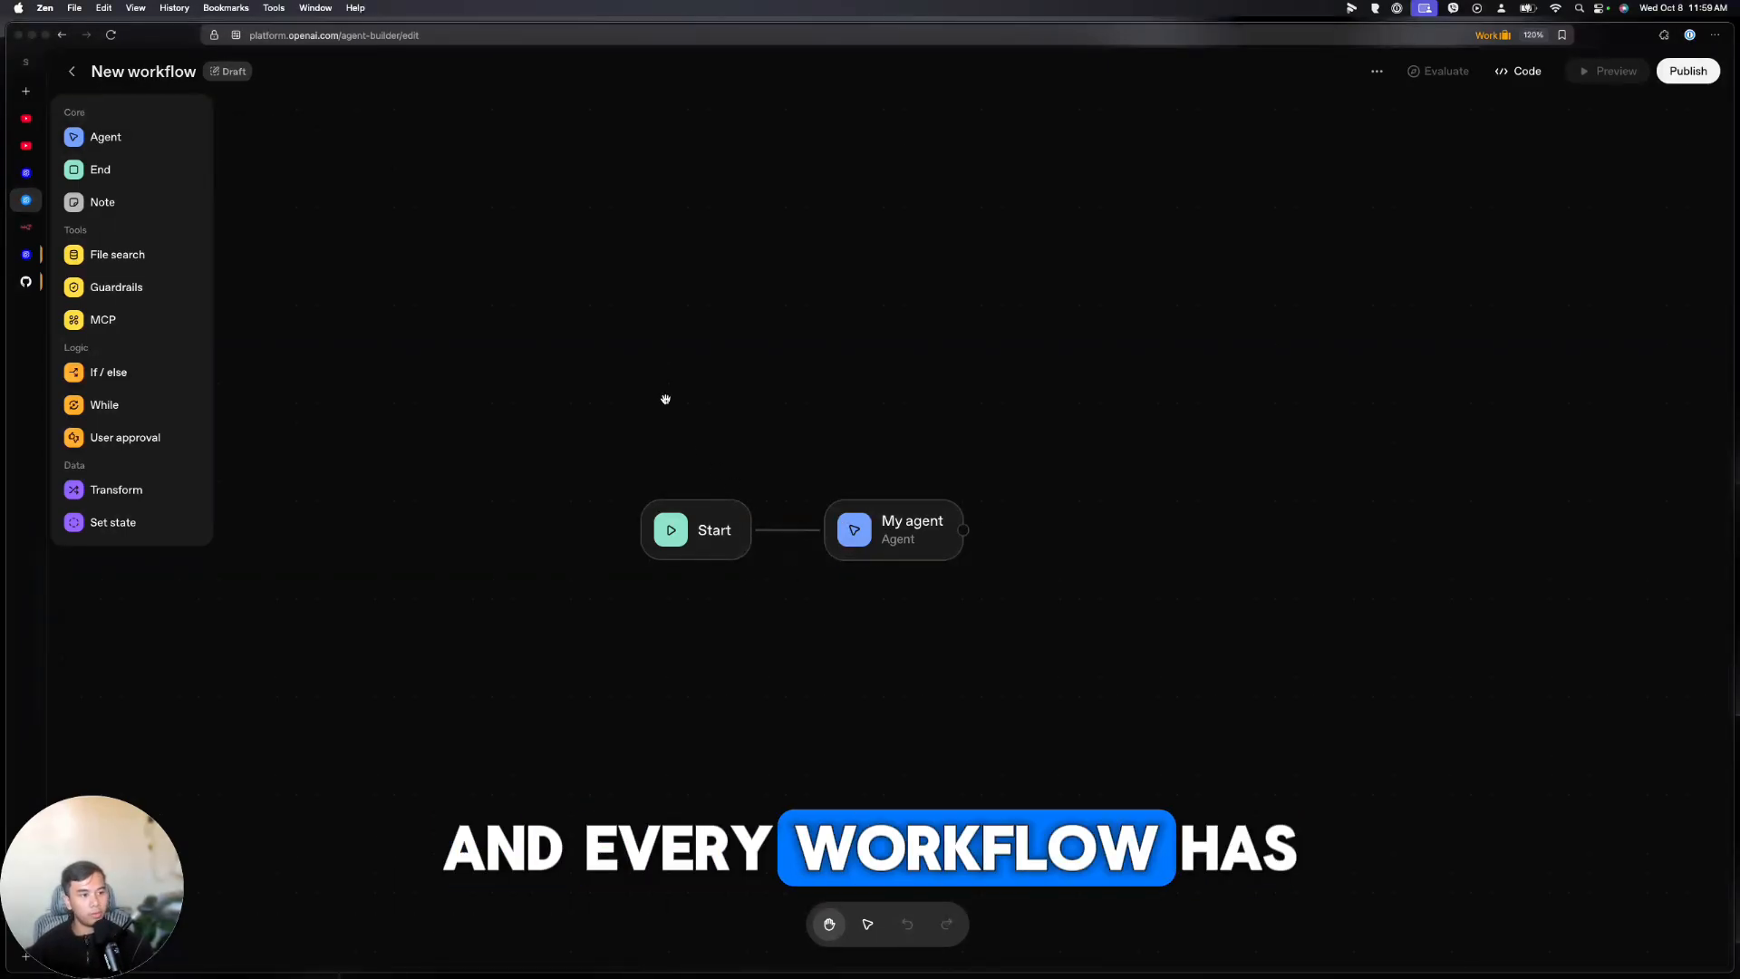
left_click(148, 178)
Place the End node right of My agent and add a sticky note reading 'This is a note'
left_click_drag(956, 500, 1089, 556)
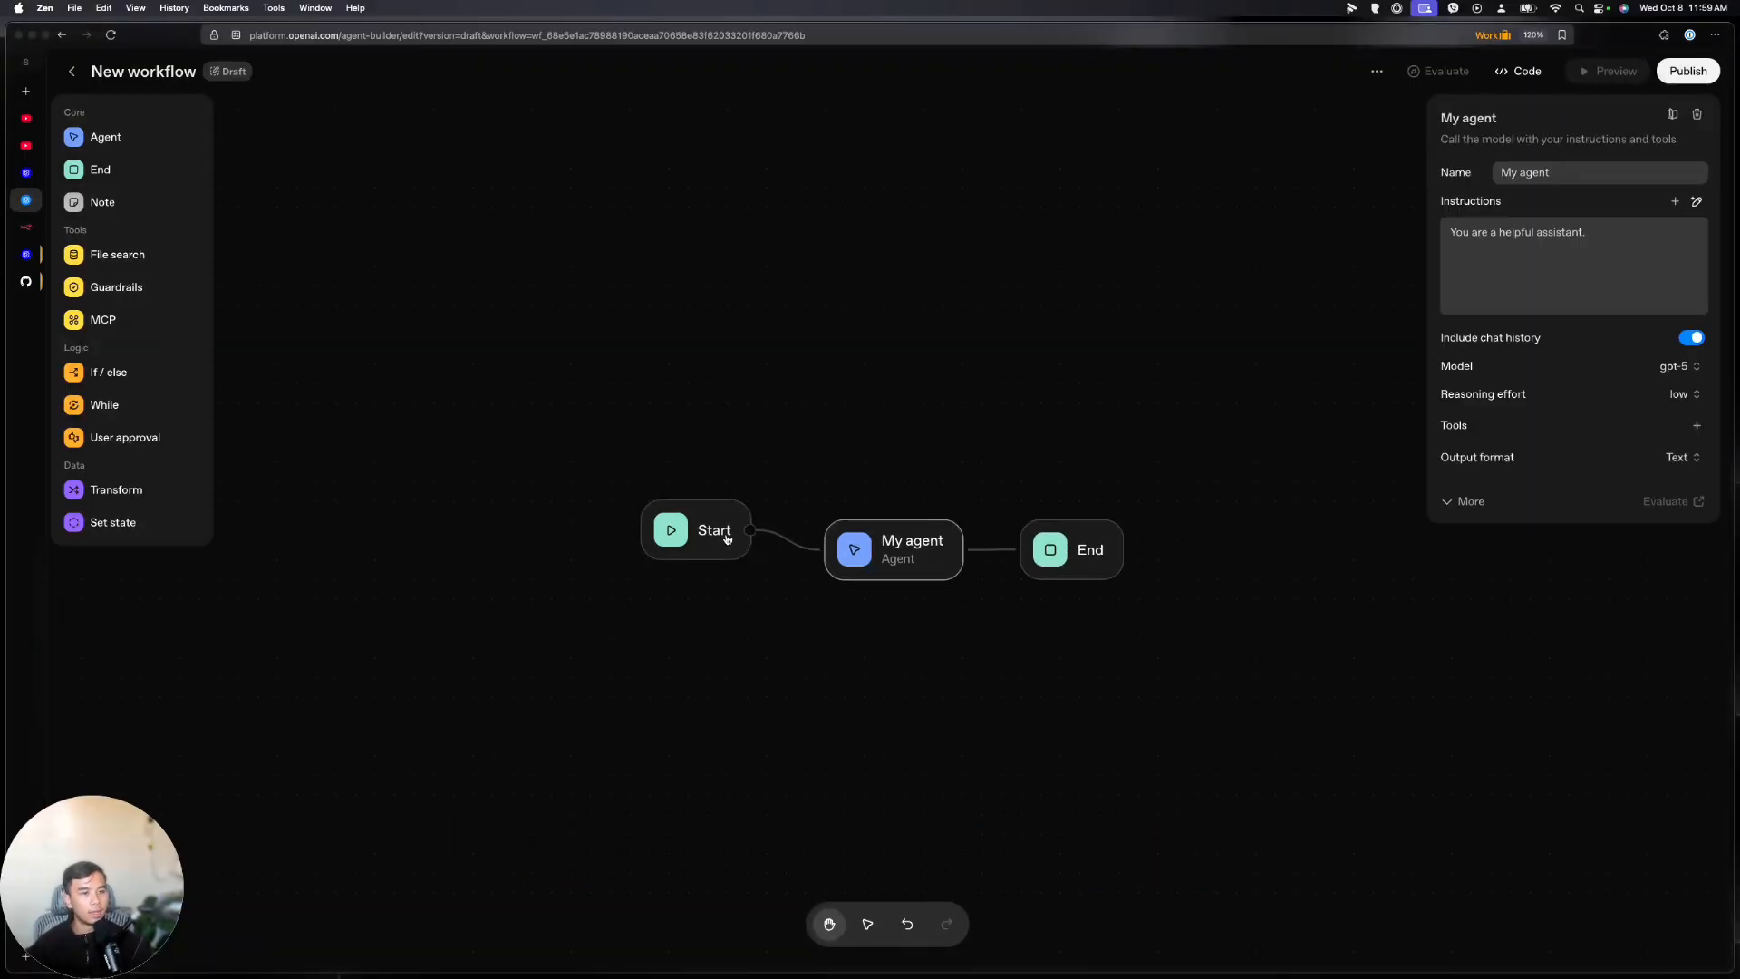
left_click(106, 202)
left_click(982, 463)
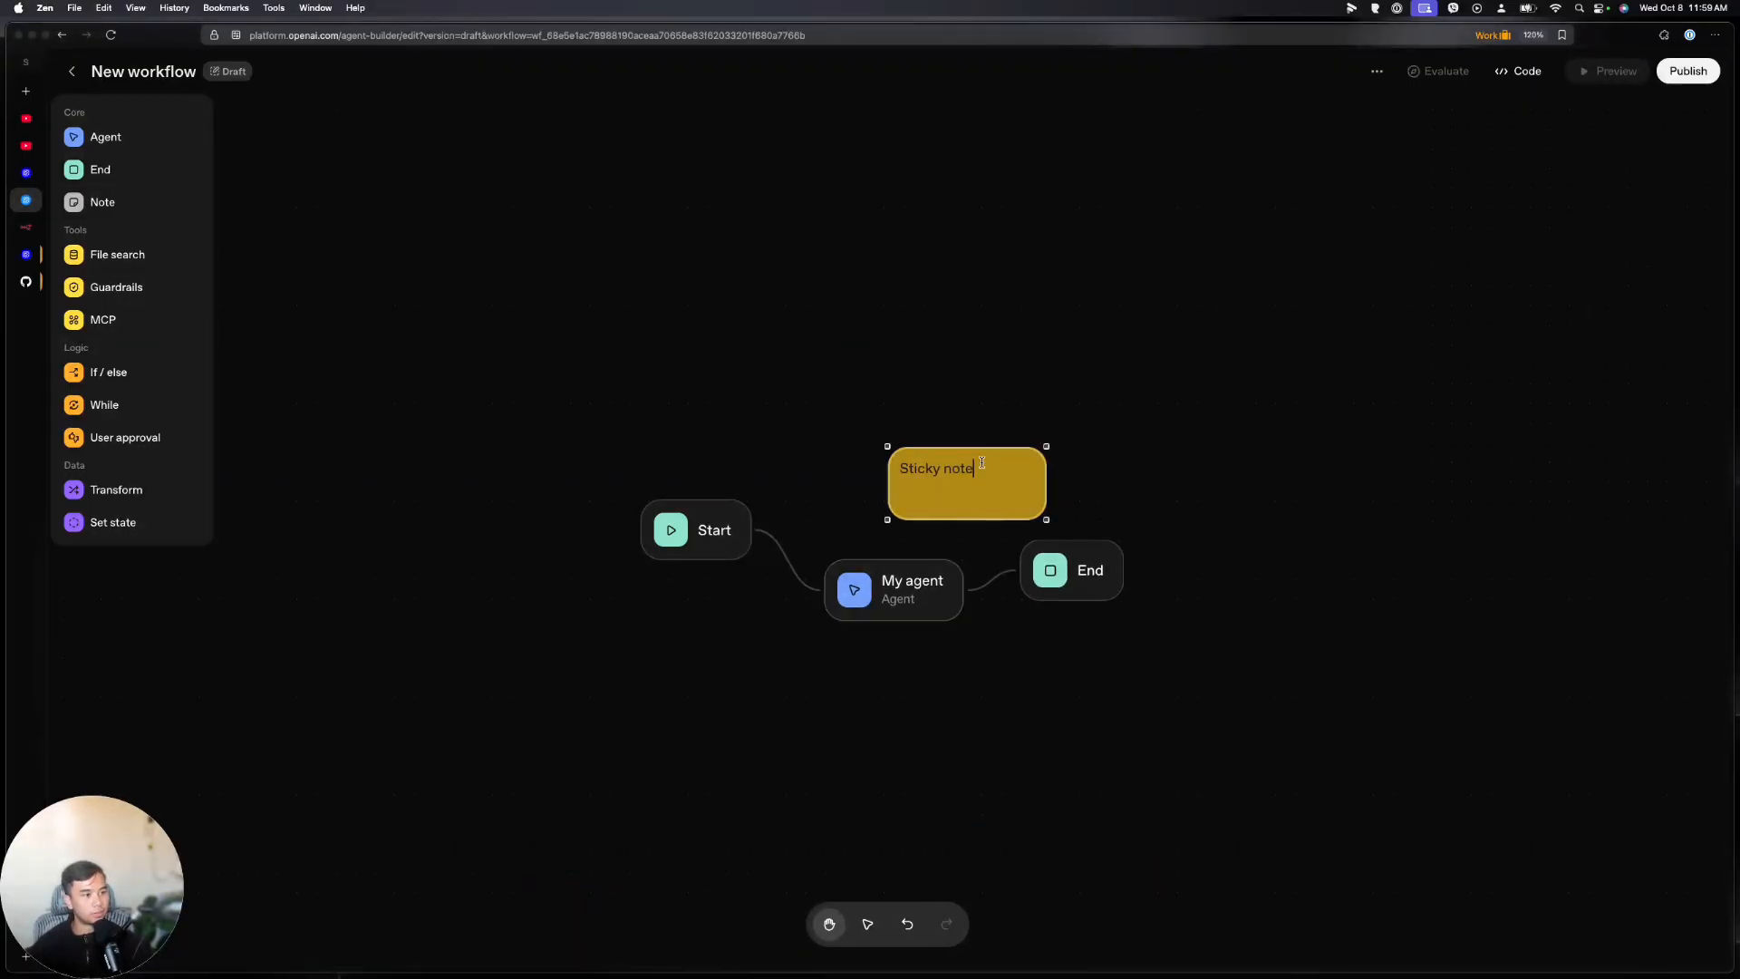
key("super+a")
type("This is a note")
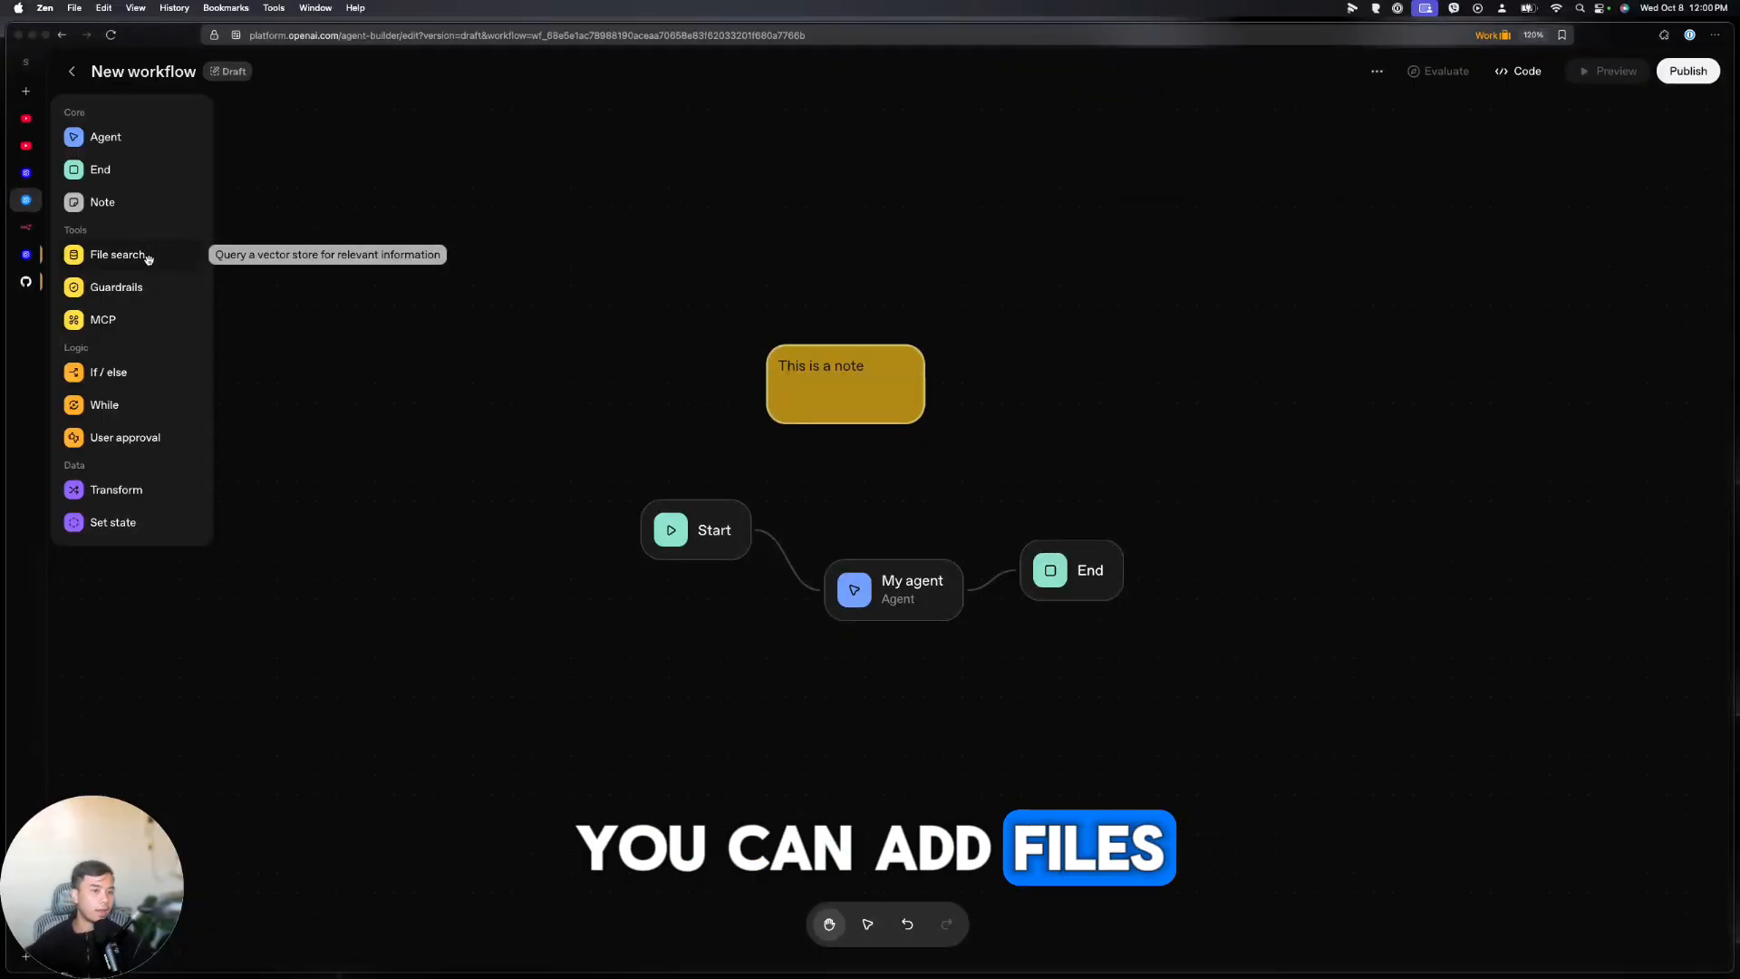
Drop a File Search node onto the canvas and focus its Vector store field
left_click_drag(148, 256, 906, 489)
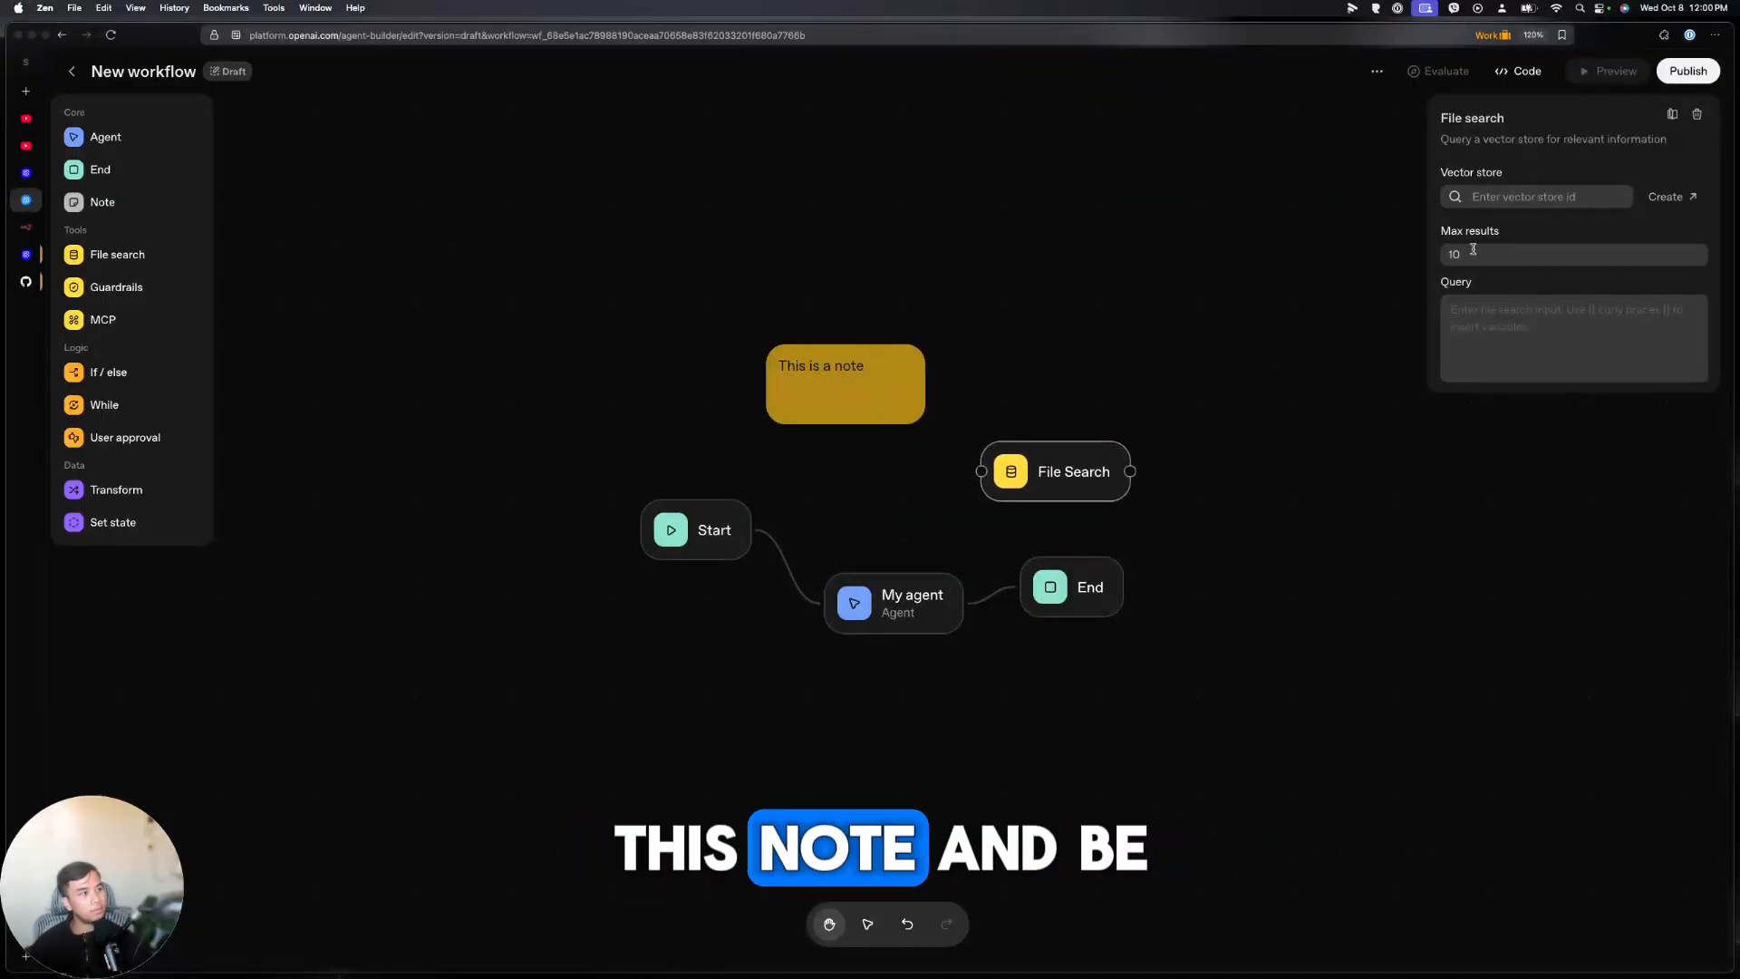
left_click(1486, 198)
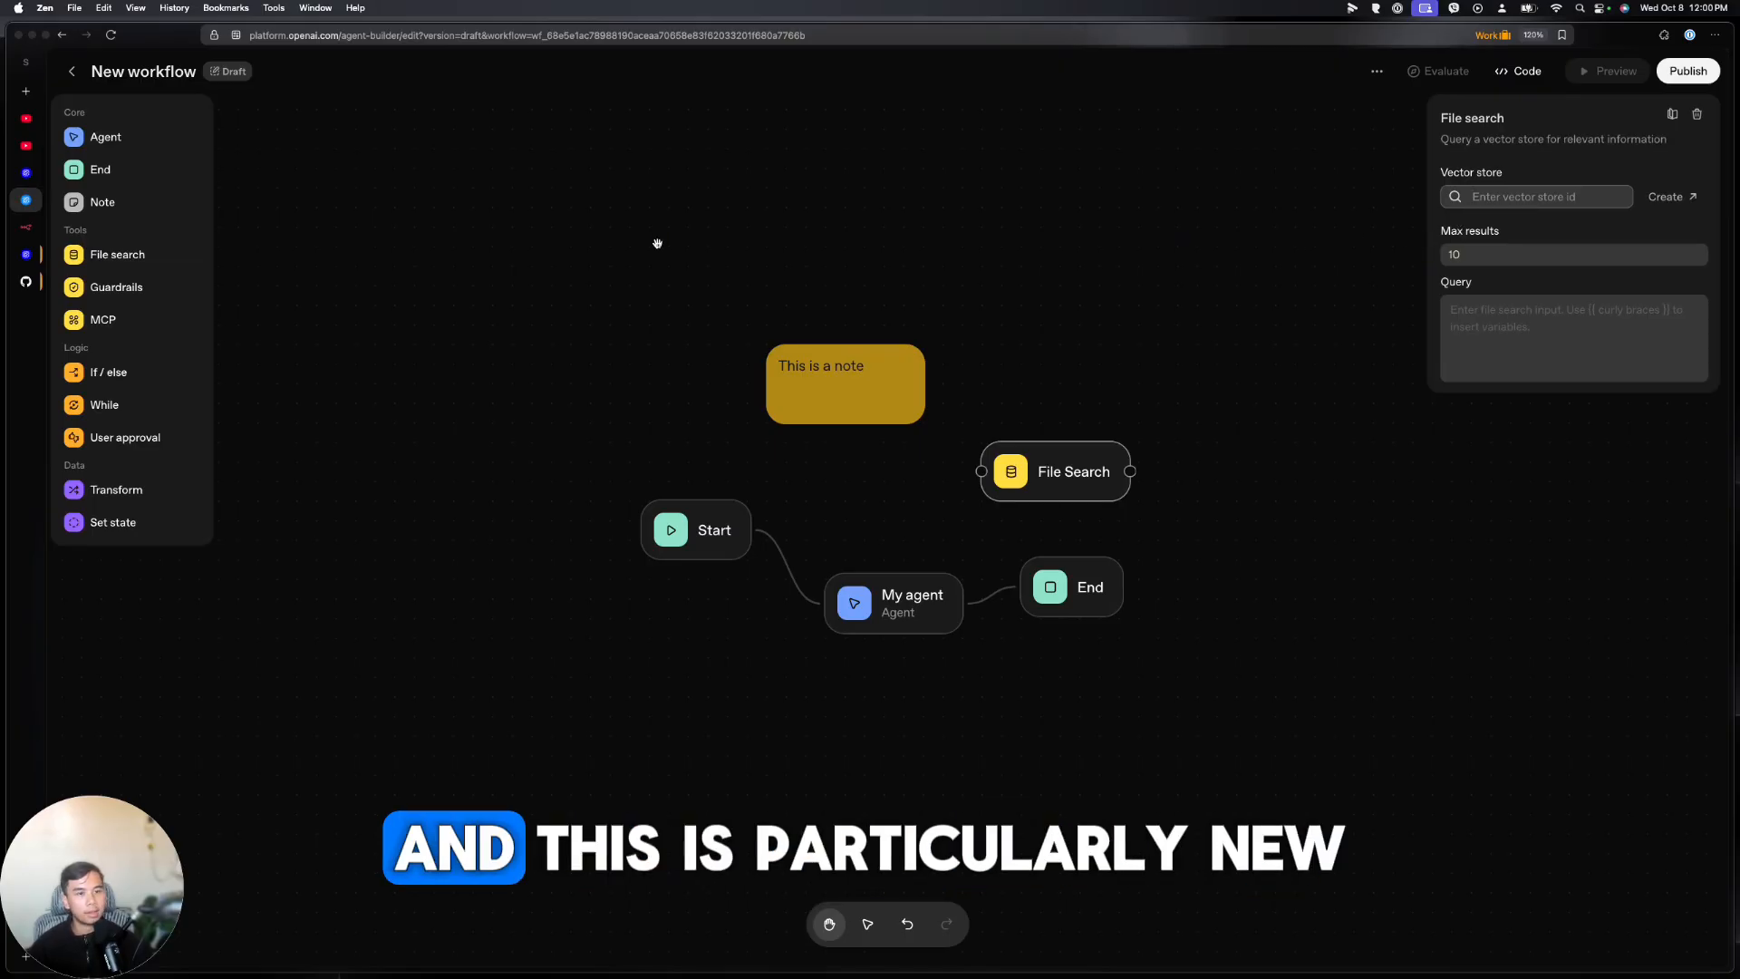
Add a Guardrails node and position it above the File Search node
left_click(150, 294)
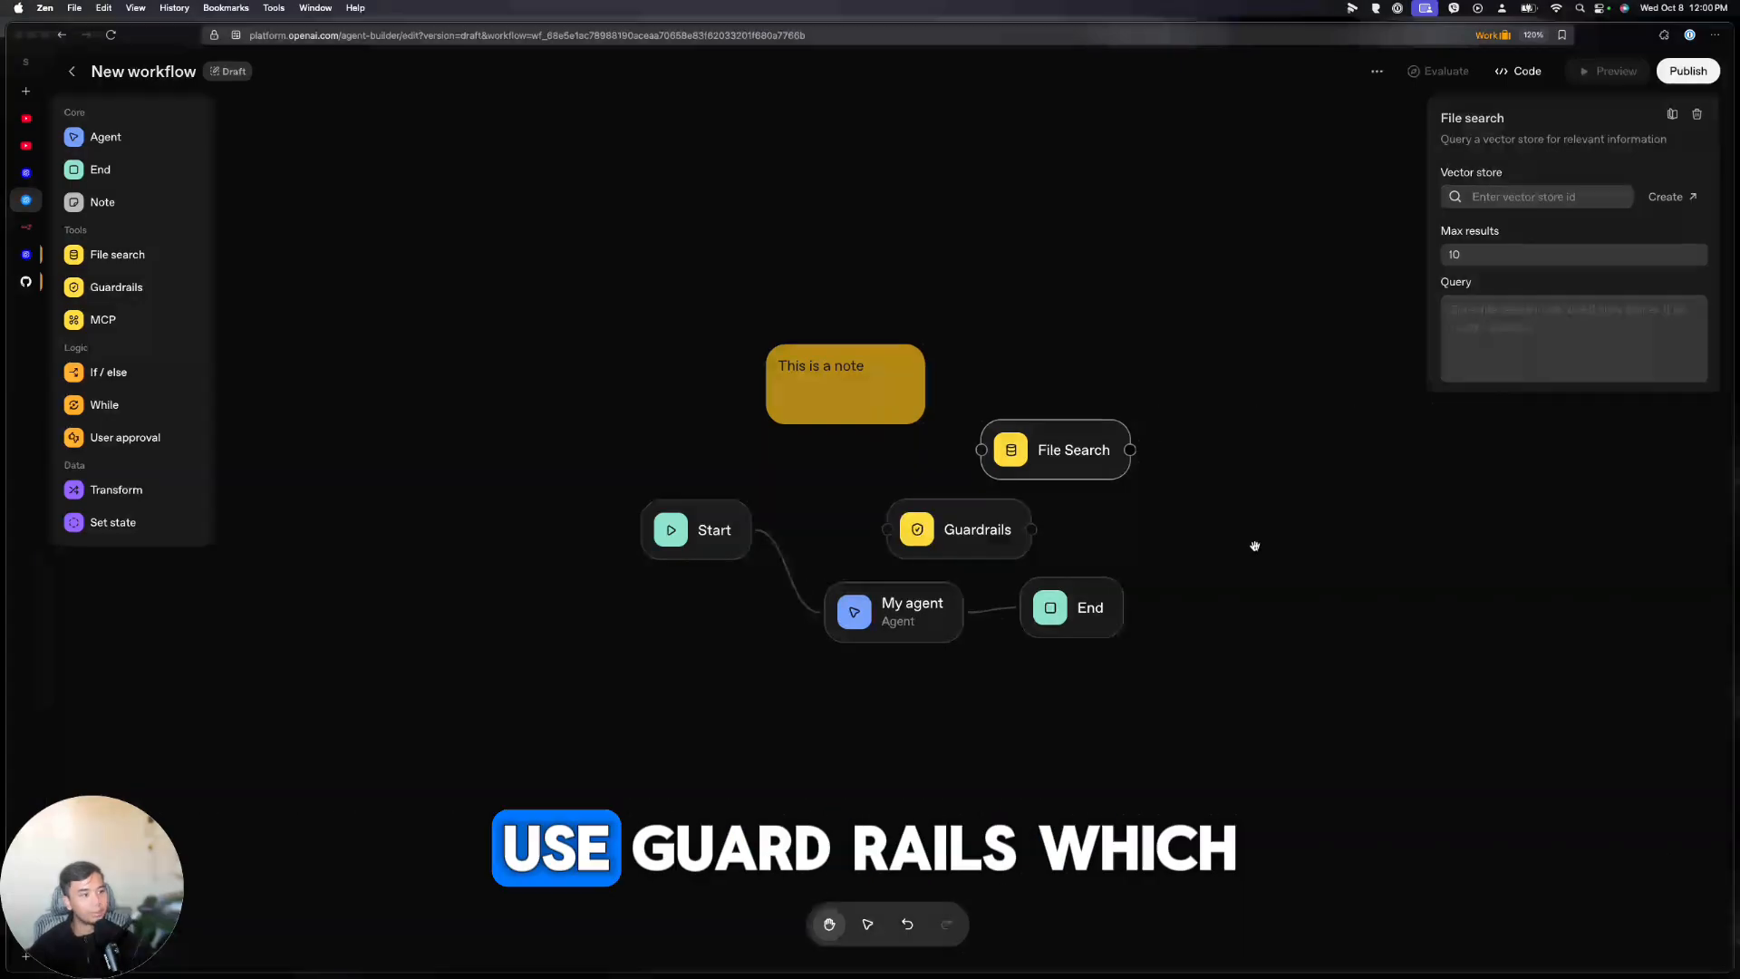
left_click_drag(1004, 530, 1097, 294)
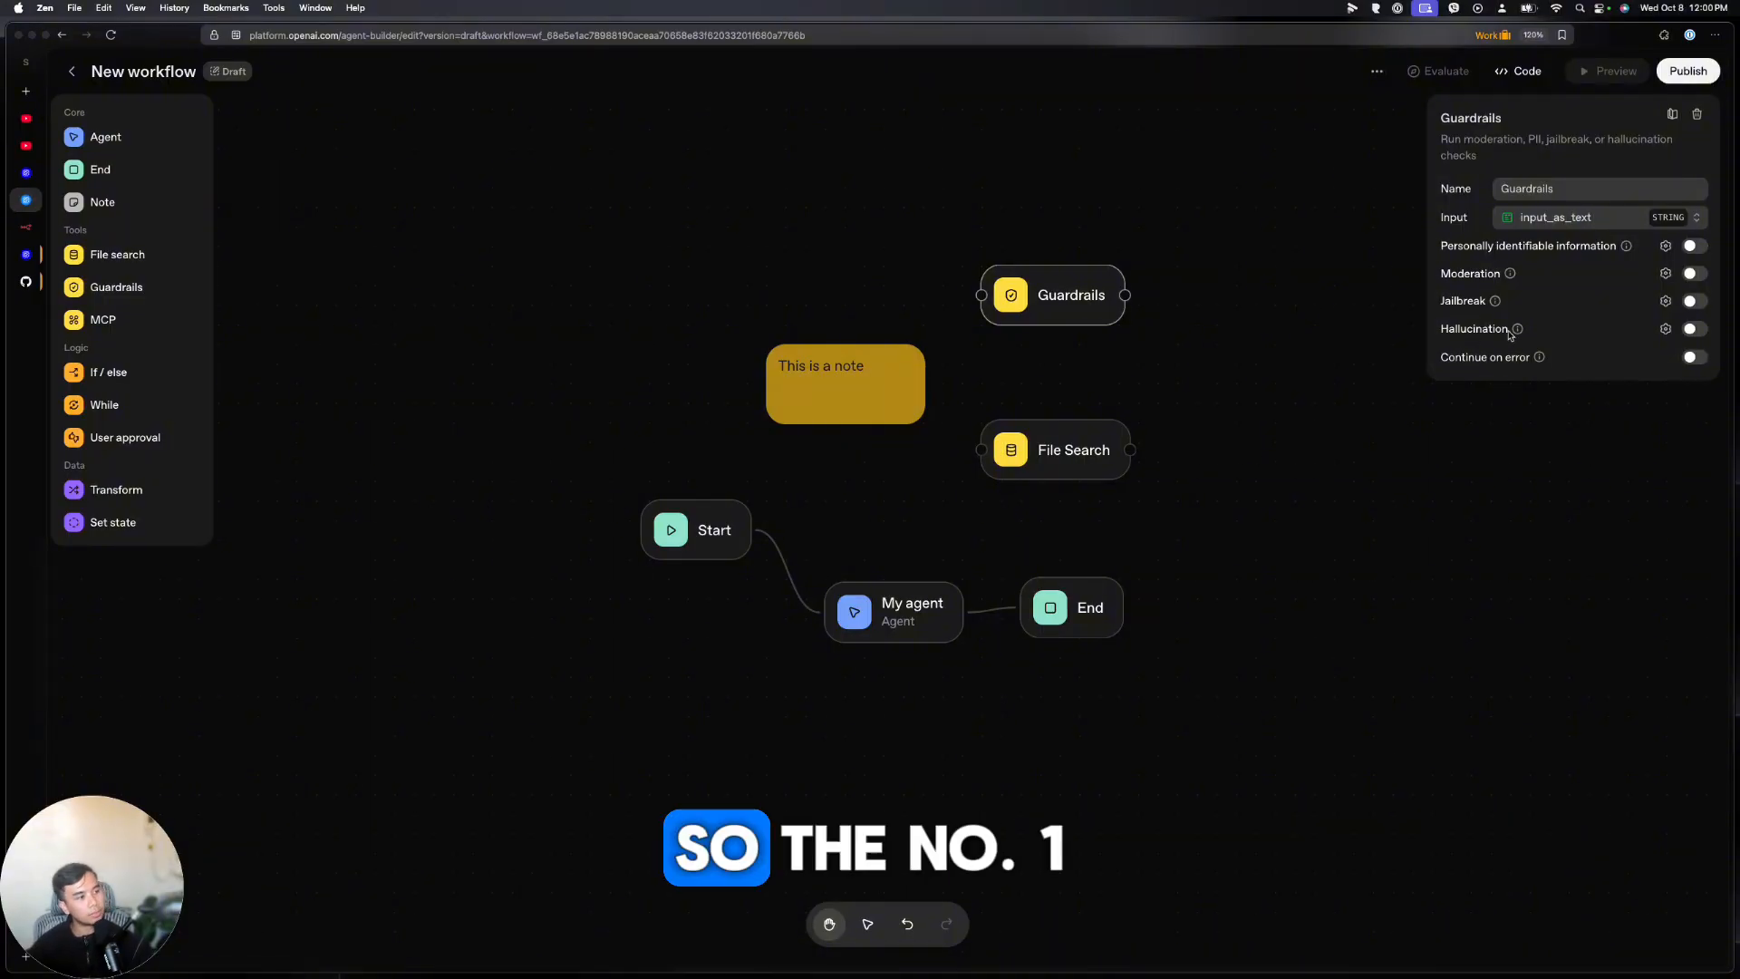
mouse_move(1520, 331)
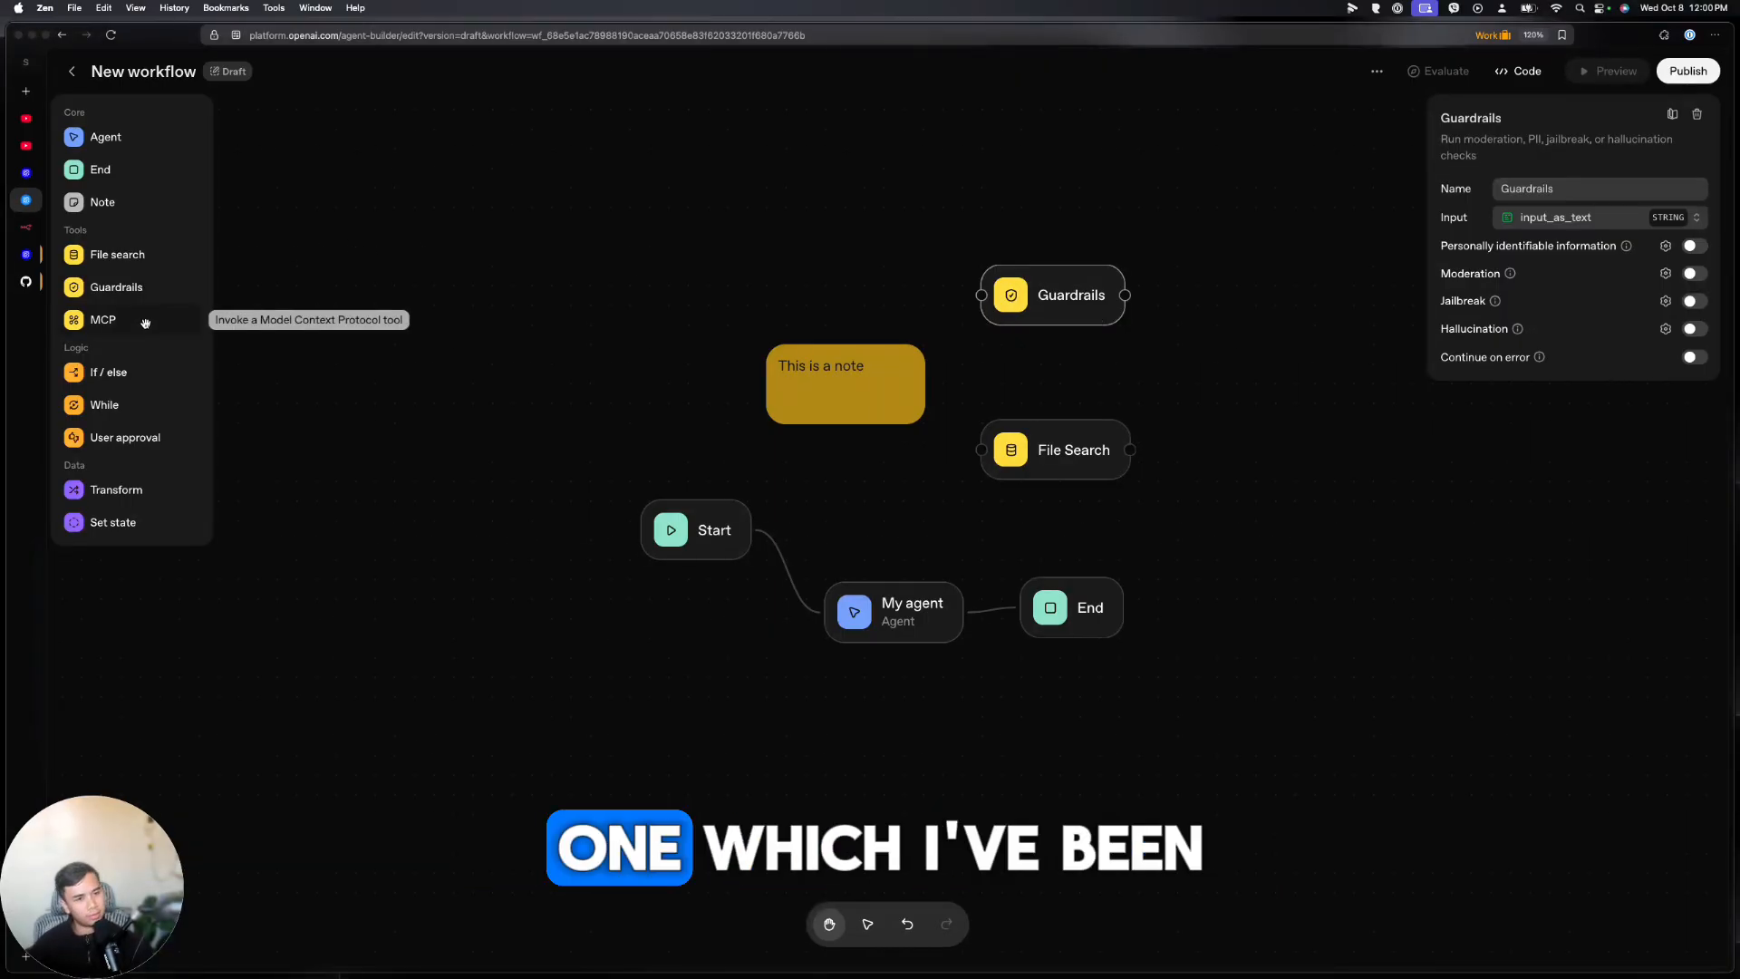
Add an MCP node below Start and pick Gmail from the MCP server list
left_click_drag(136, 329, 641, 653)
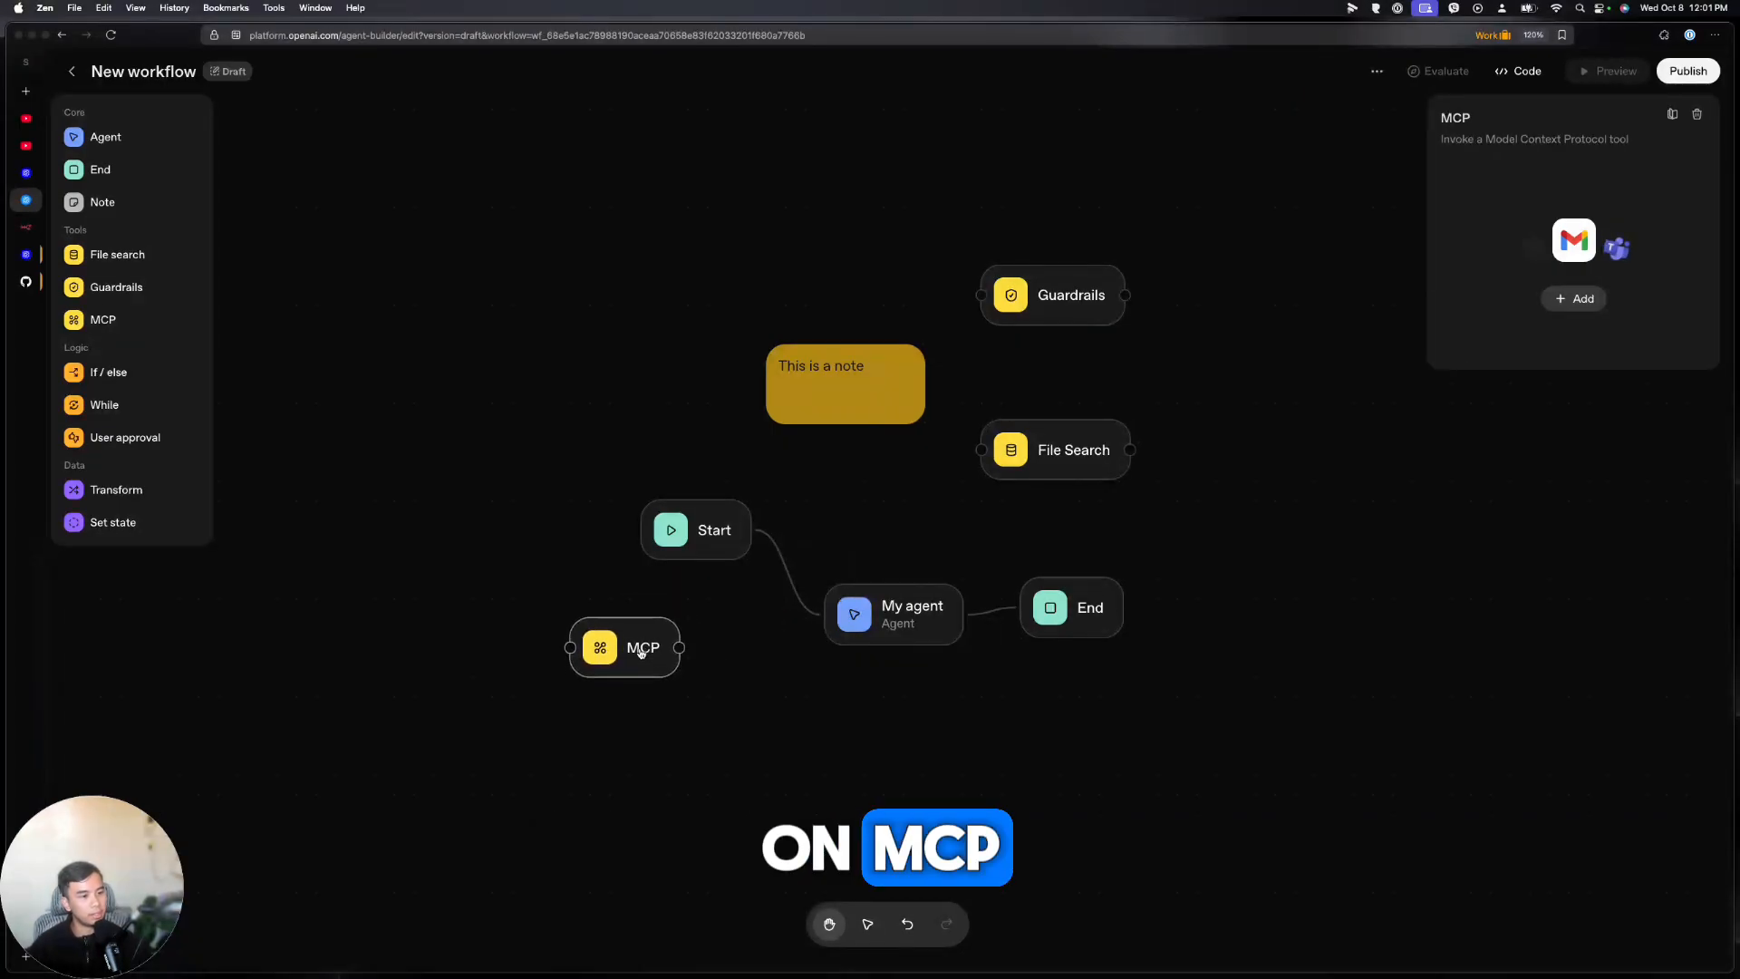
left_click(1573, 299)
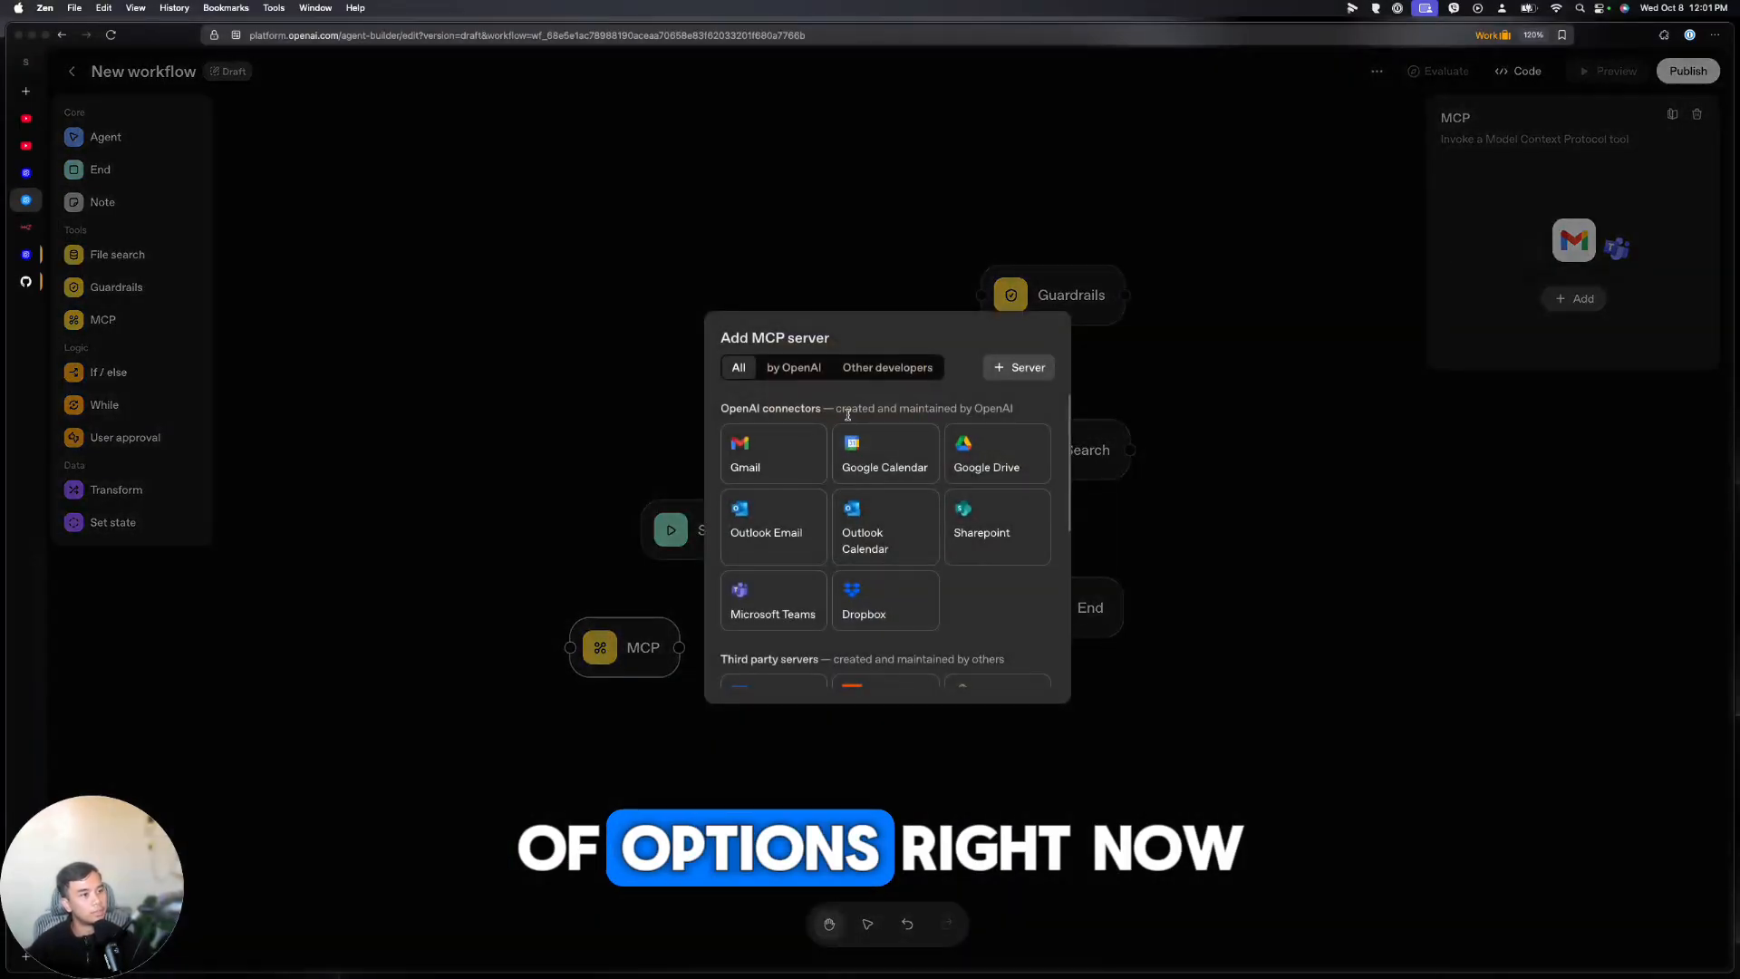
scroll(768, 457, "down", 5)
scroll(815, 490, "up", 5)
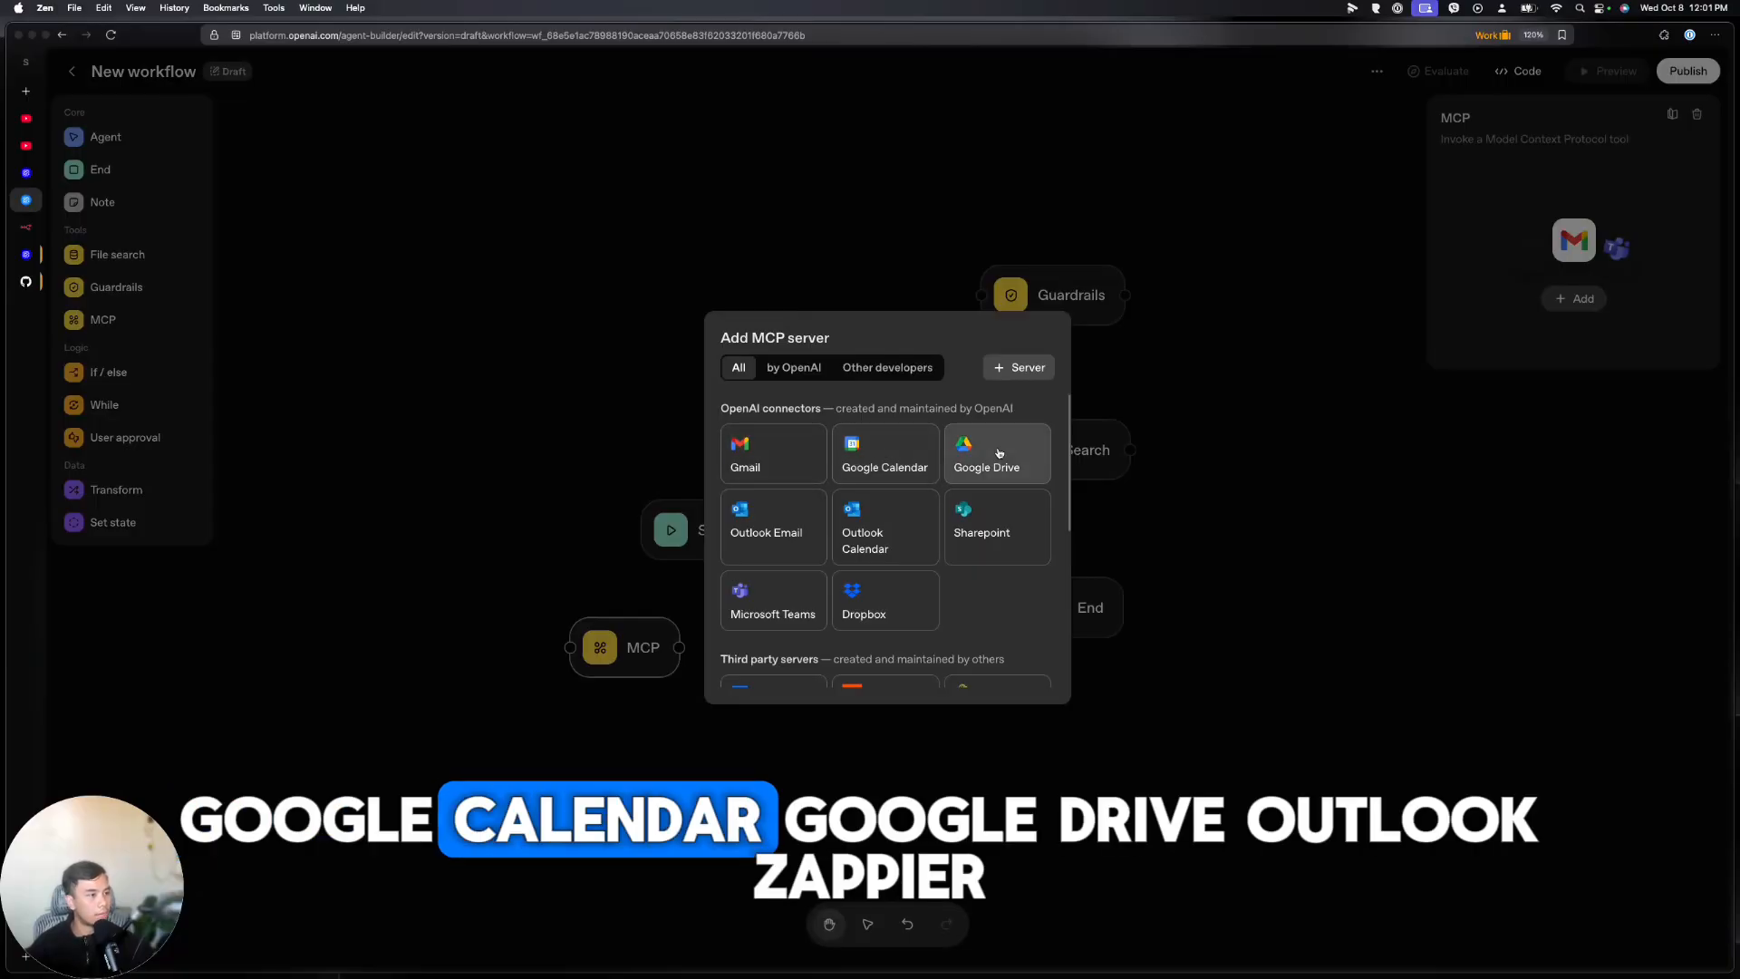
scroll(905, 483, "down", 2)
scroll(897, 489, "down", 4)
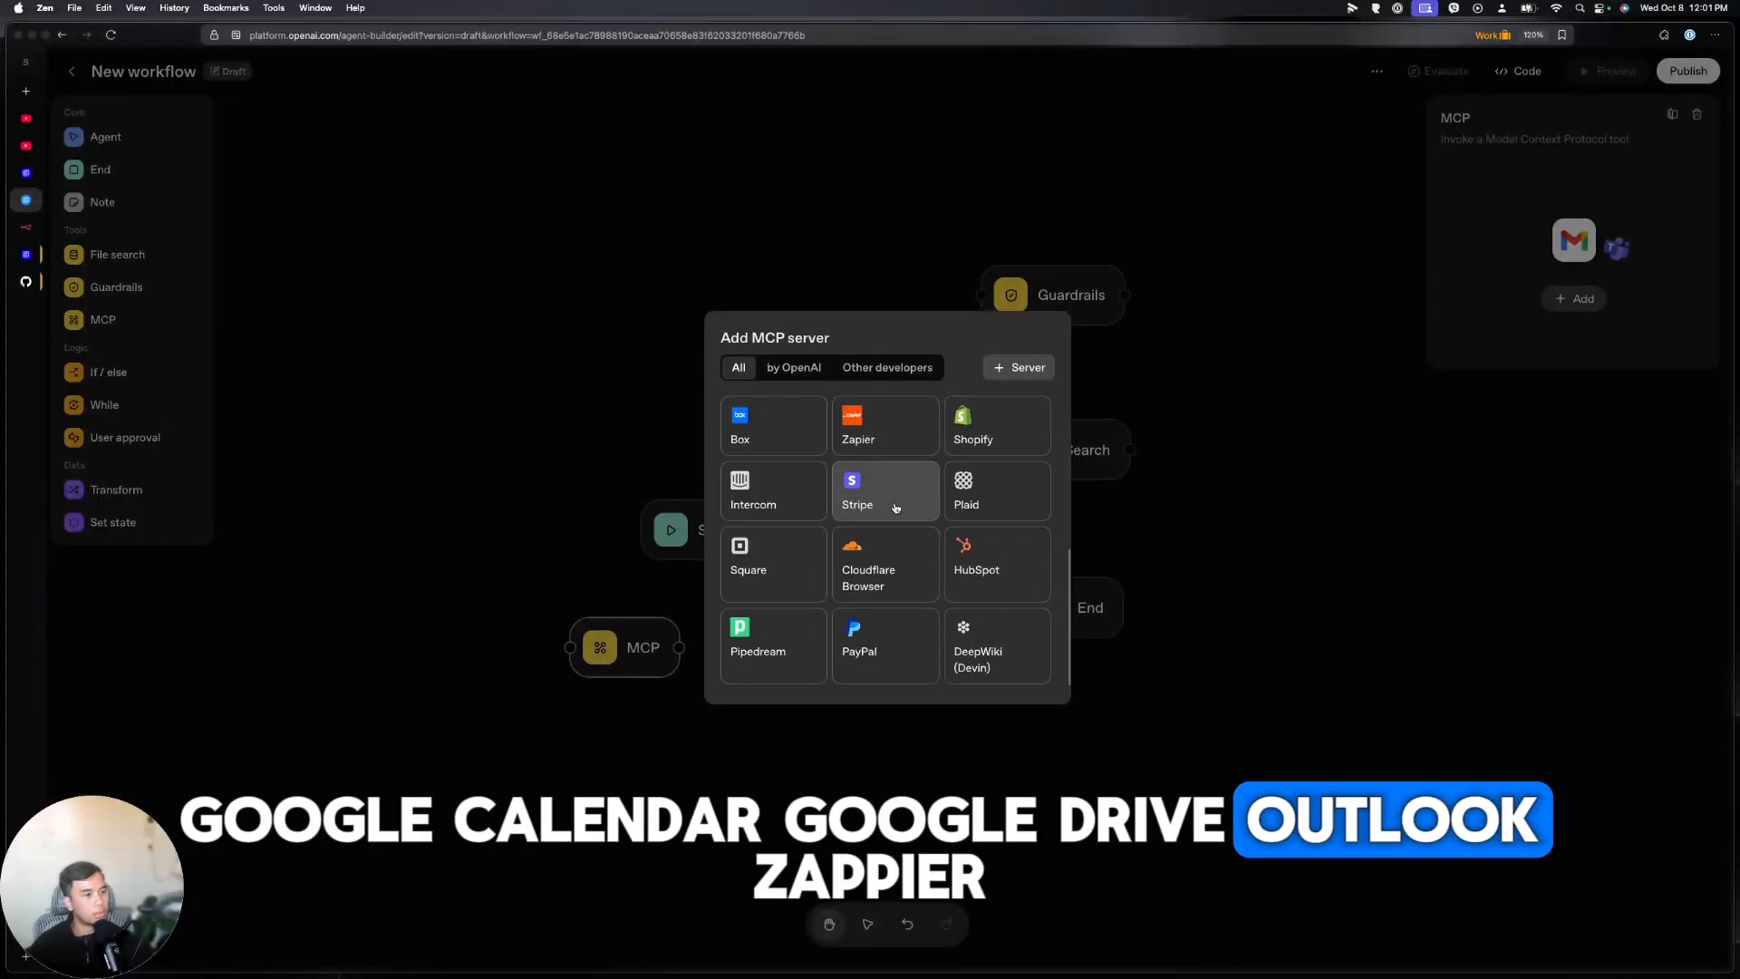
scroll(883, 643, "up", 6)
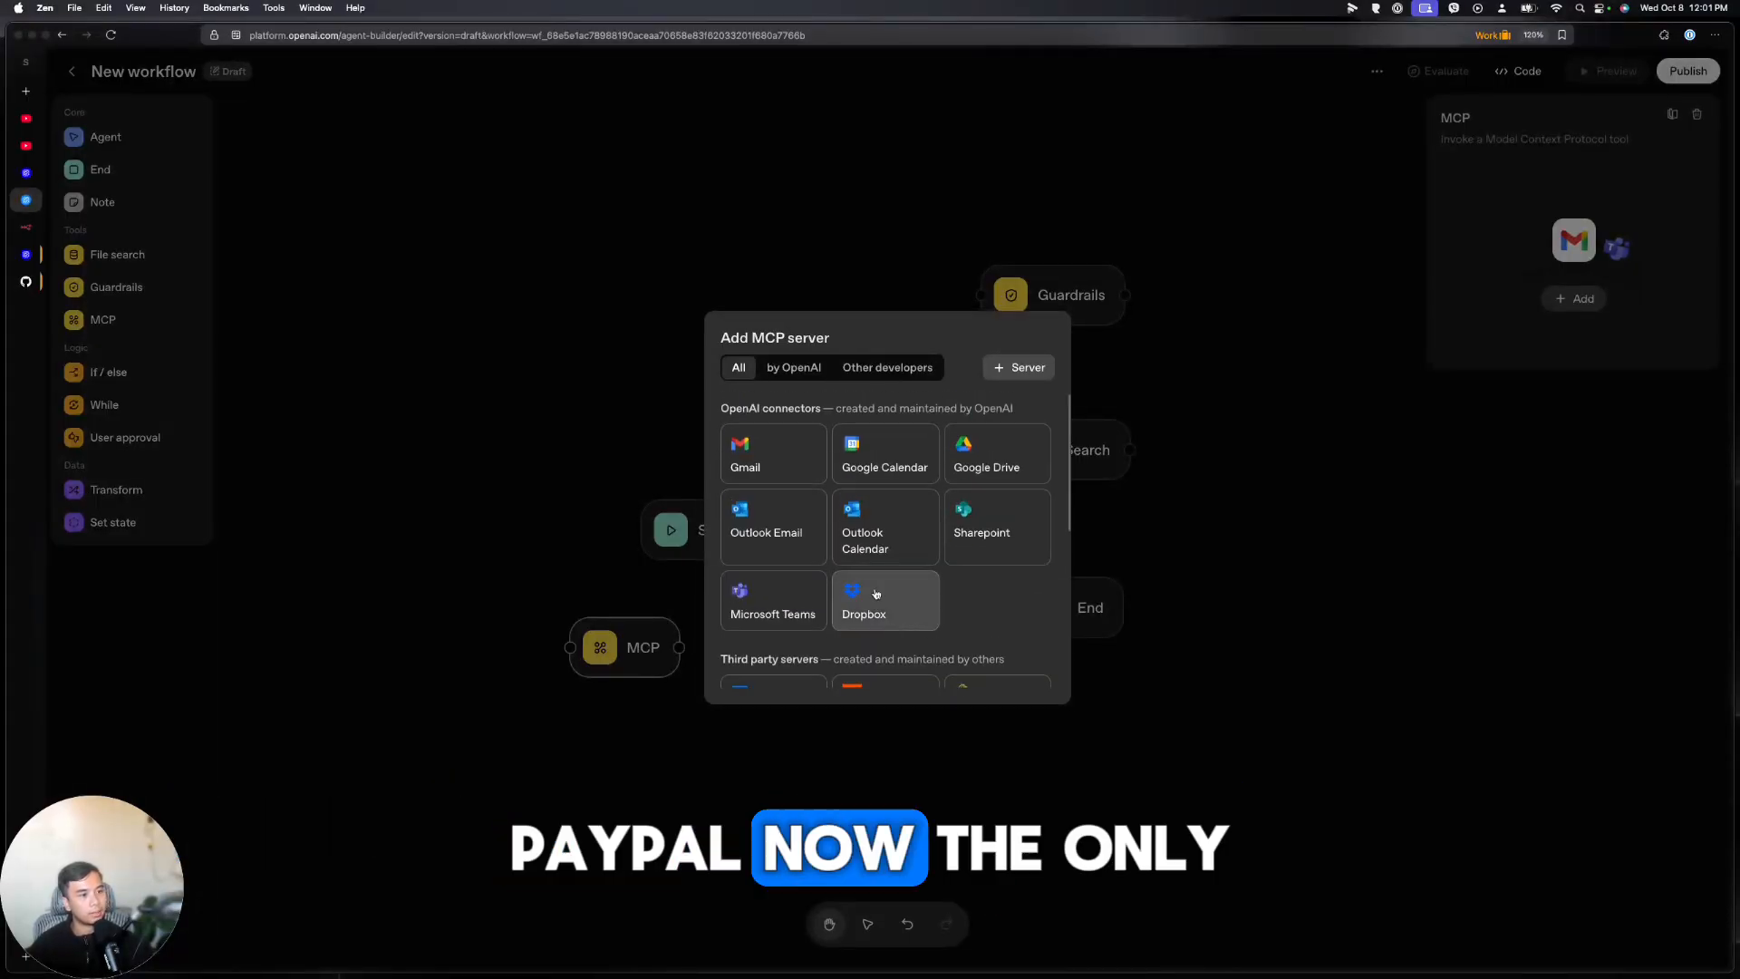
left_click(798, 456)
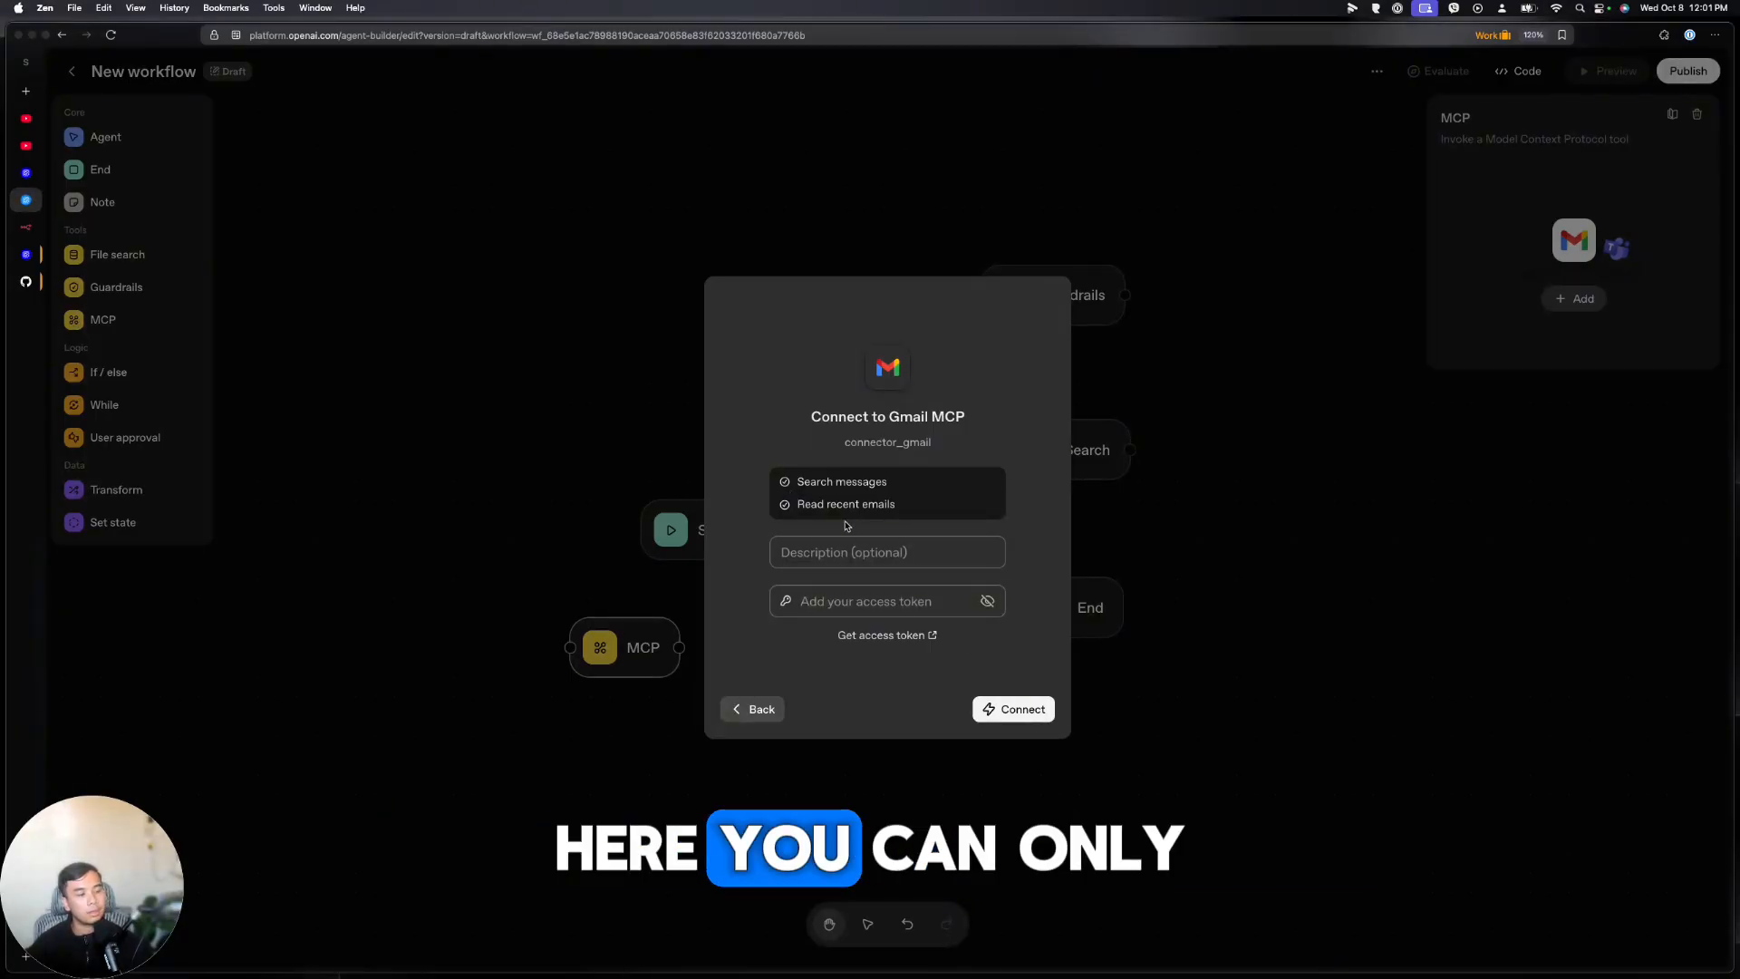
Look at the Google Calendar and Google Drive connection forms, returning to the server list
left_click(760, 709)
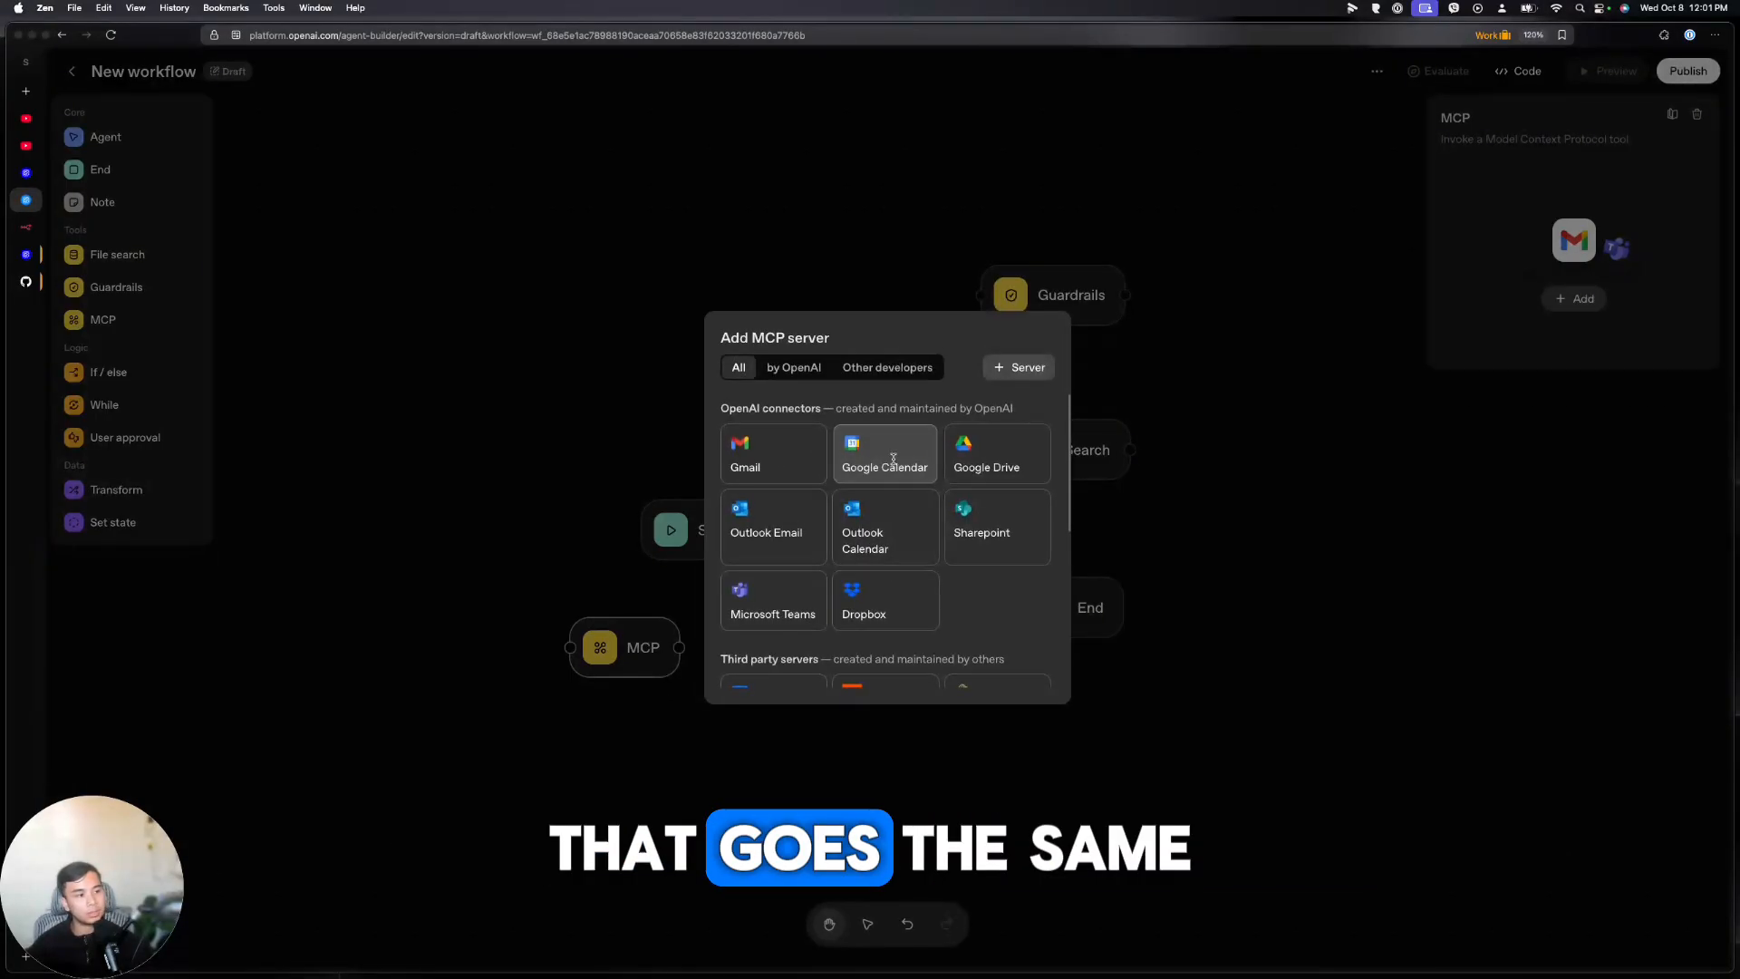
left_click(893, 465)
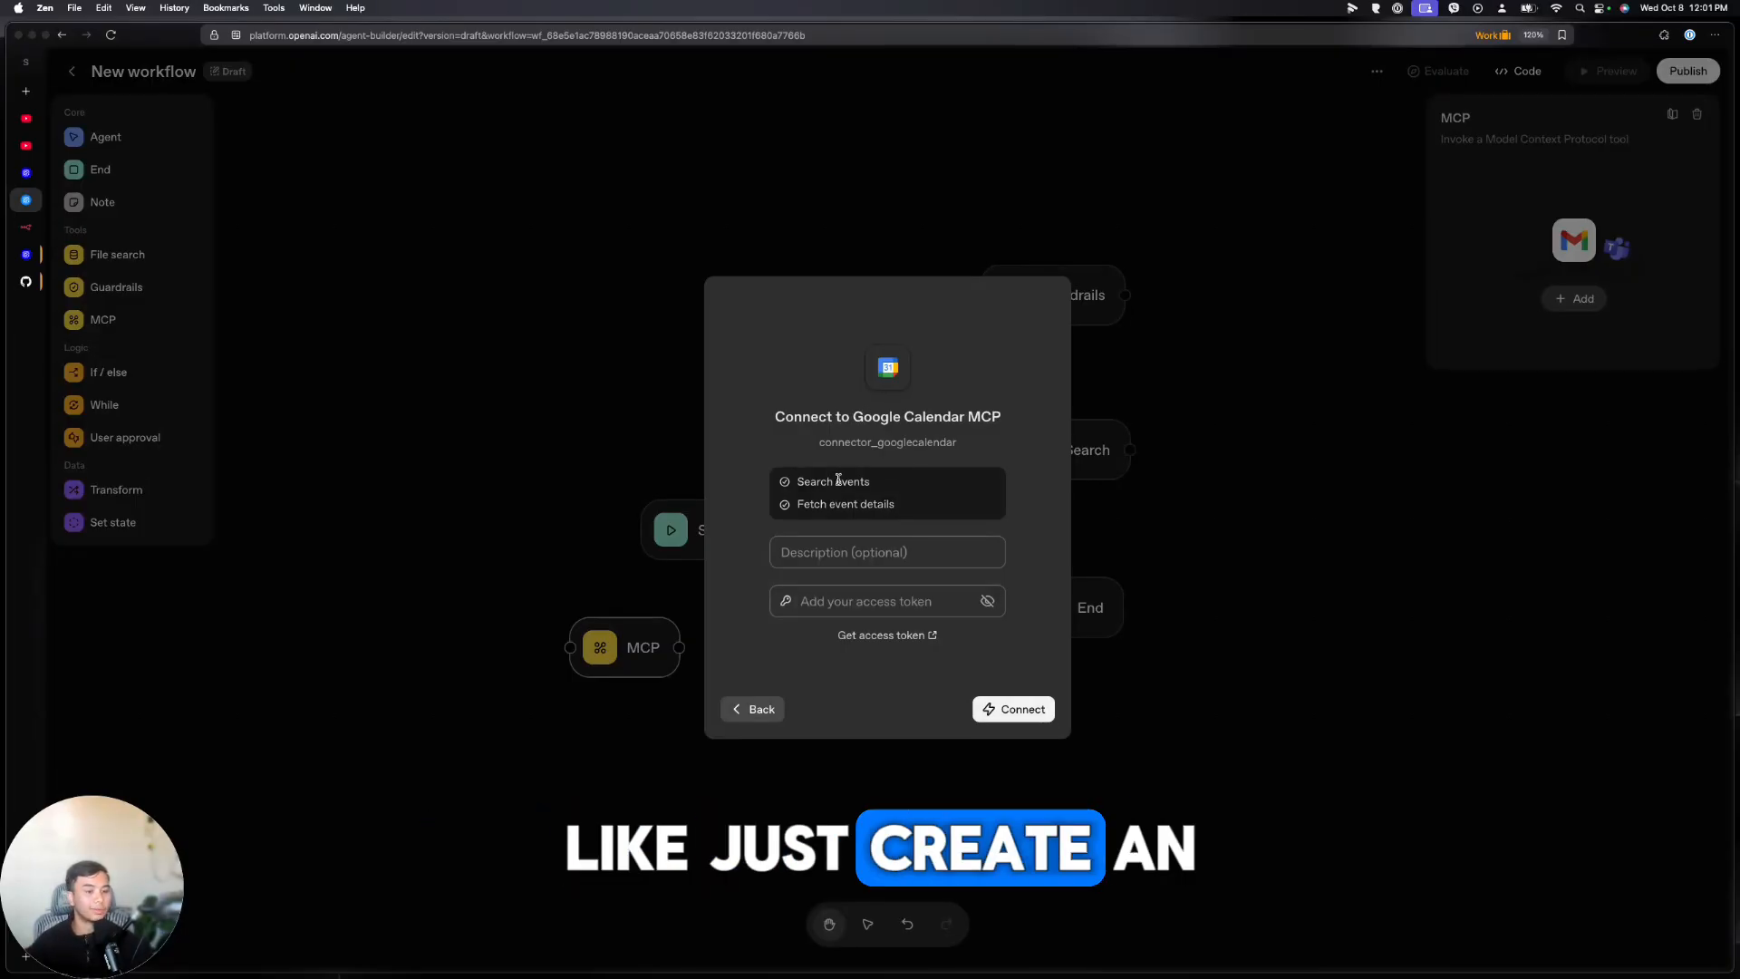
left_click(759, 709)
left_click(1019, 458)
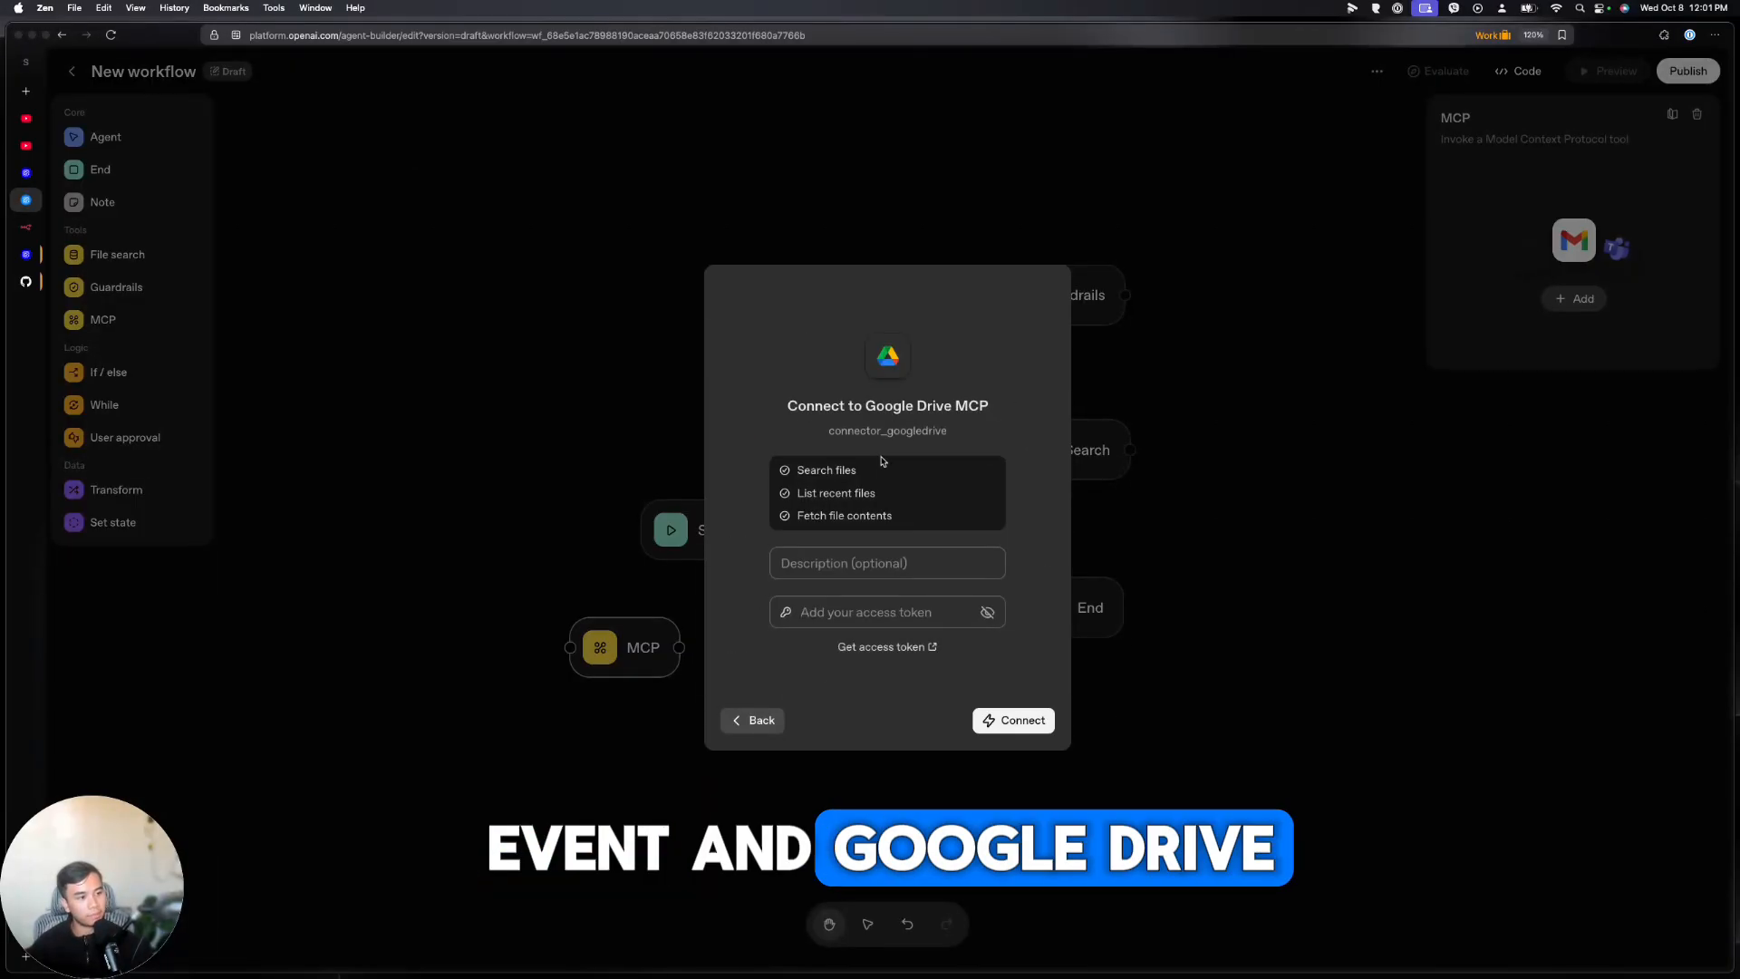
left_click(760, 720)
scroll(888, 580, "down", 3)
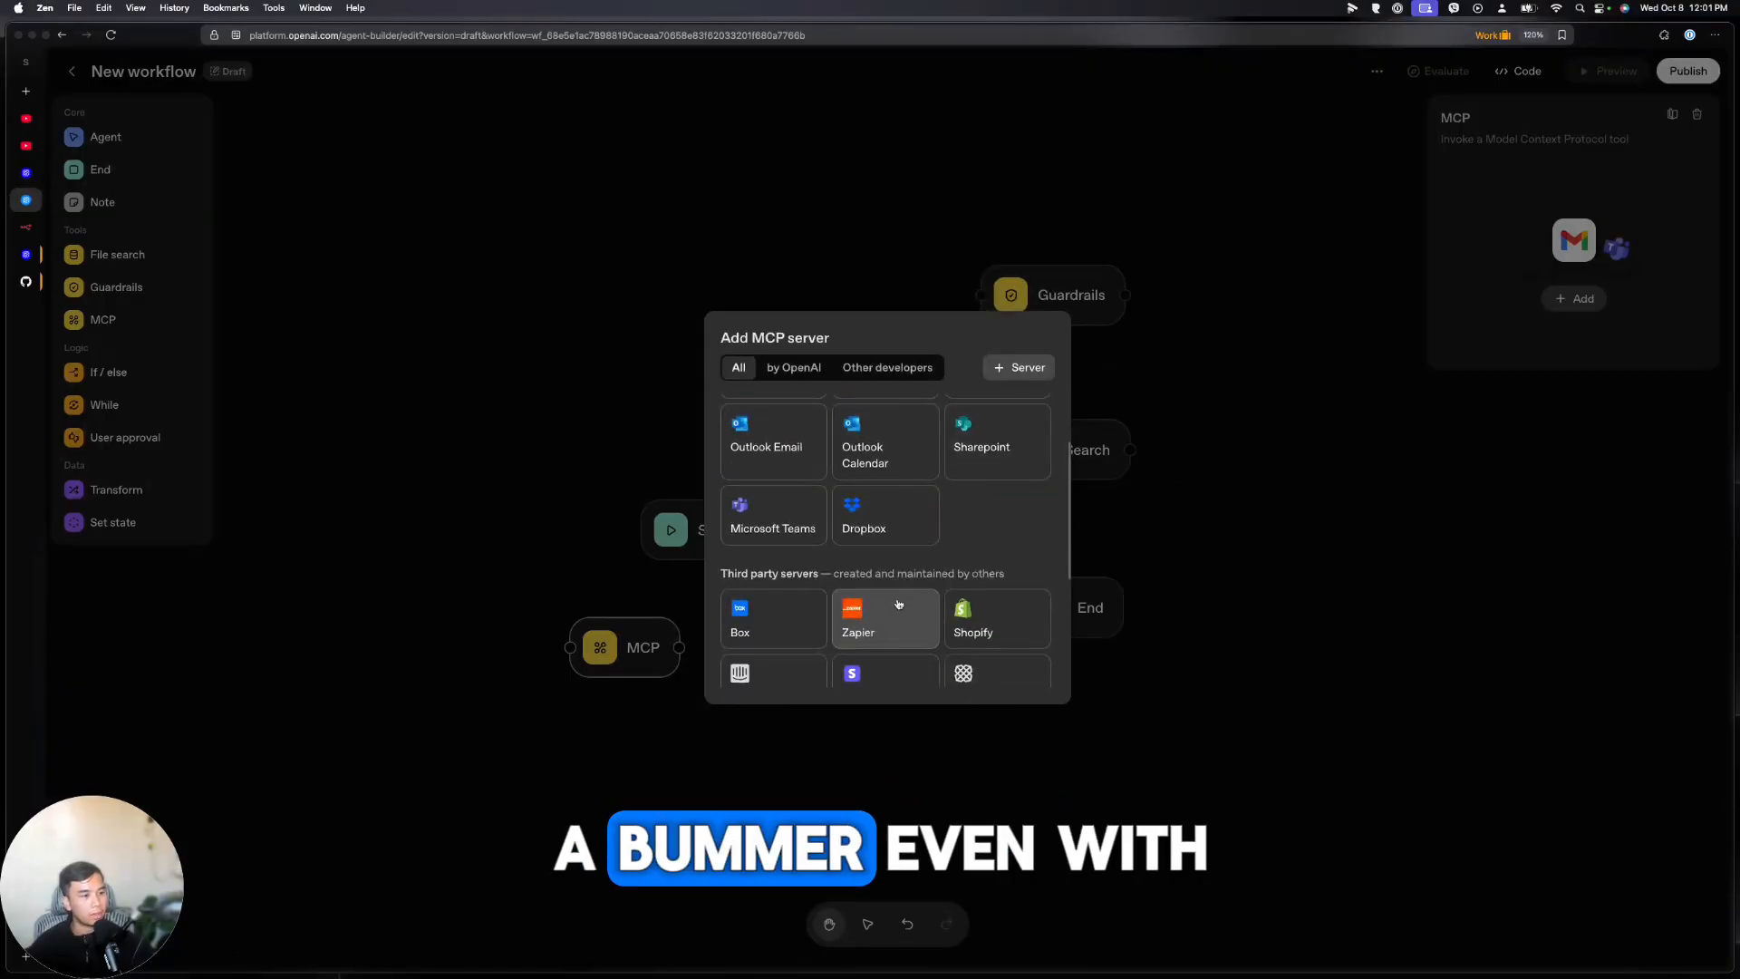
scroll(933, 580, "down", 3)
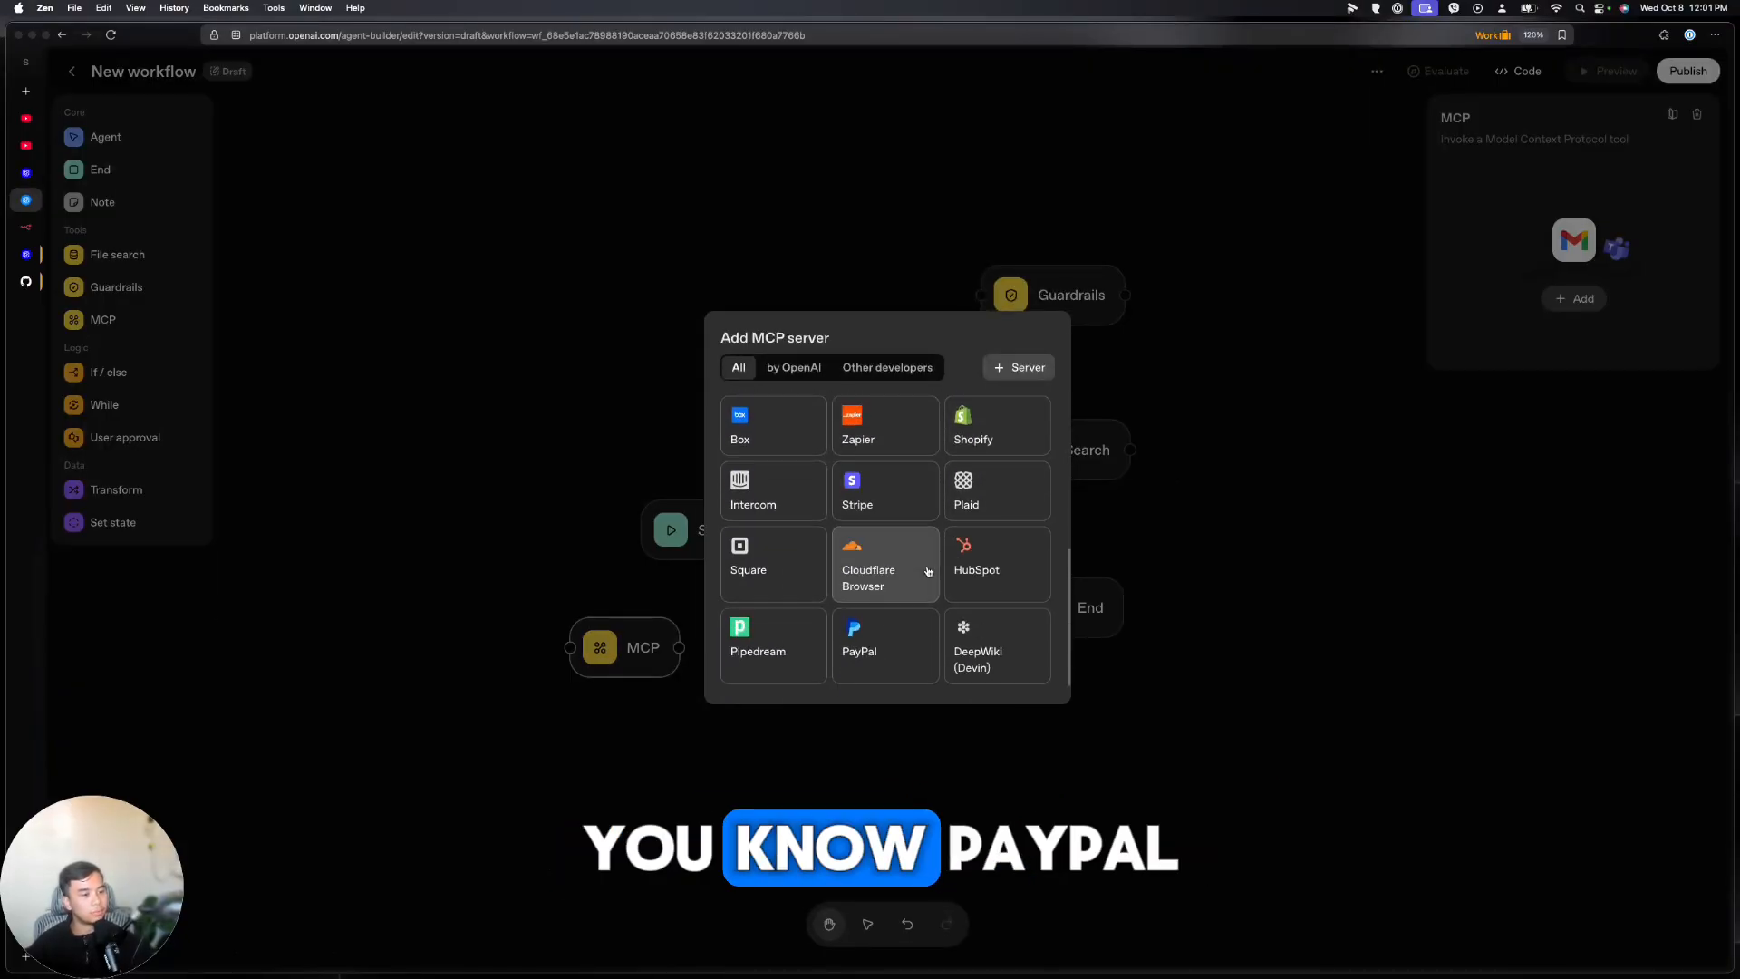
View the PayPal, Shopify and Zapier connection forms, returning to the list after each
left_click(902, 648)
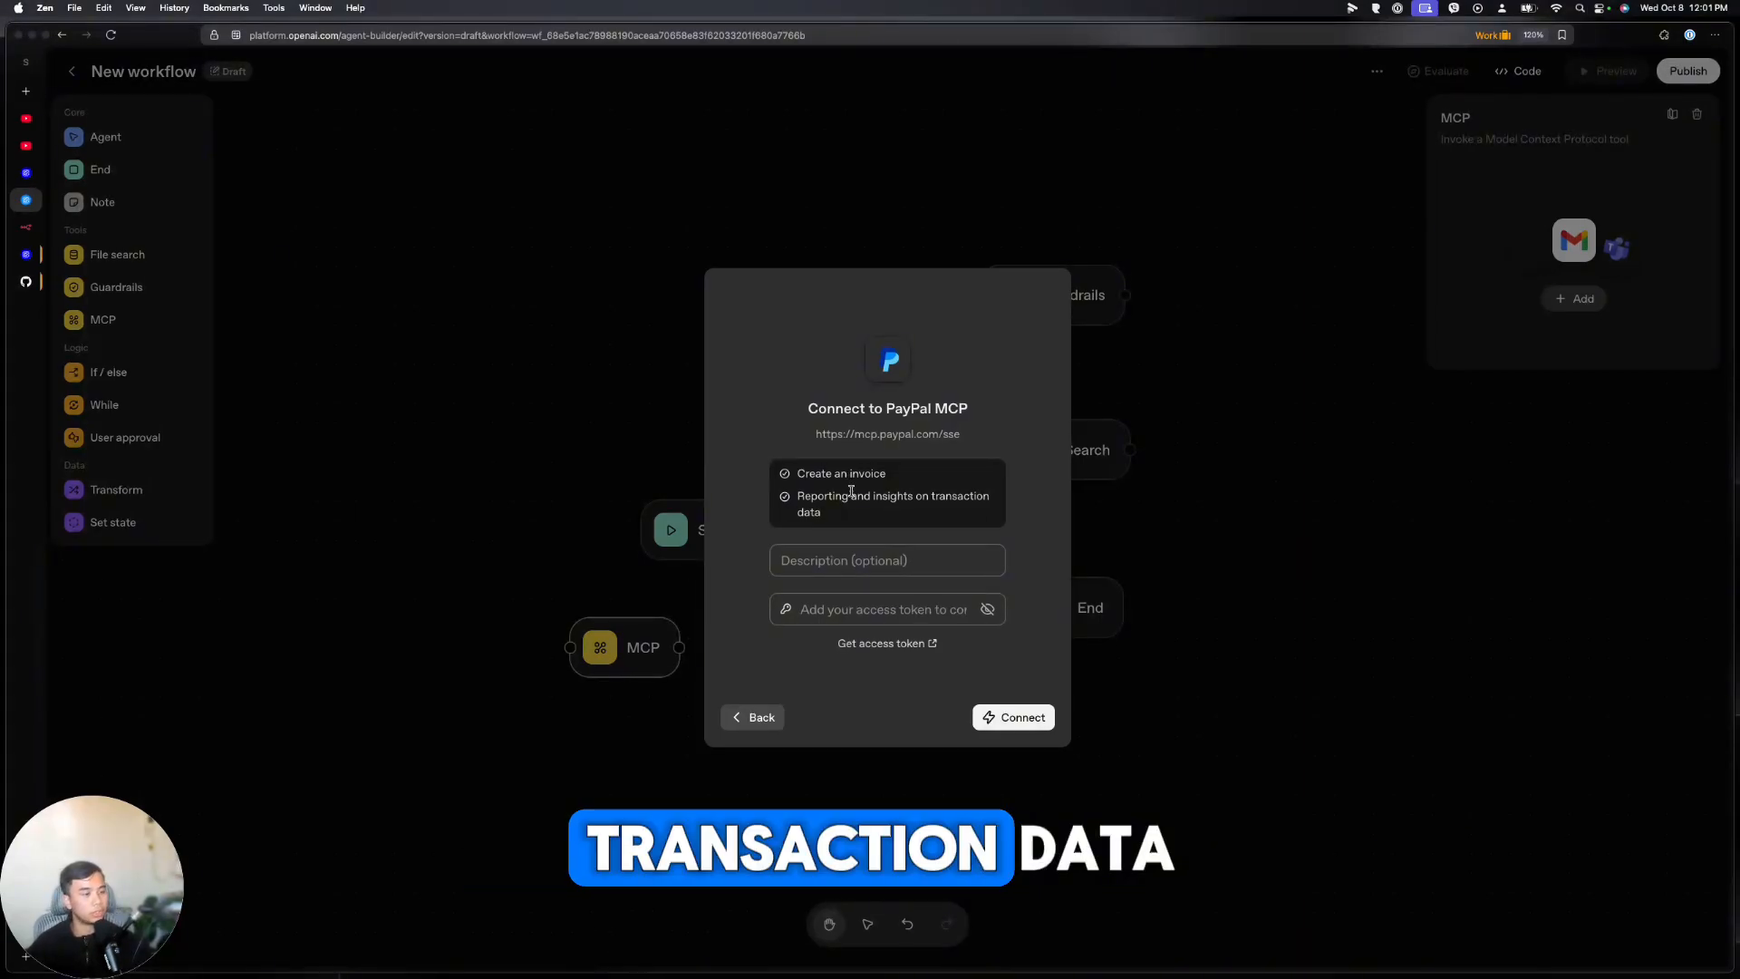
left_click(760, 717)
scroll(984, 589, "down", 3)
left_click(979, 598)
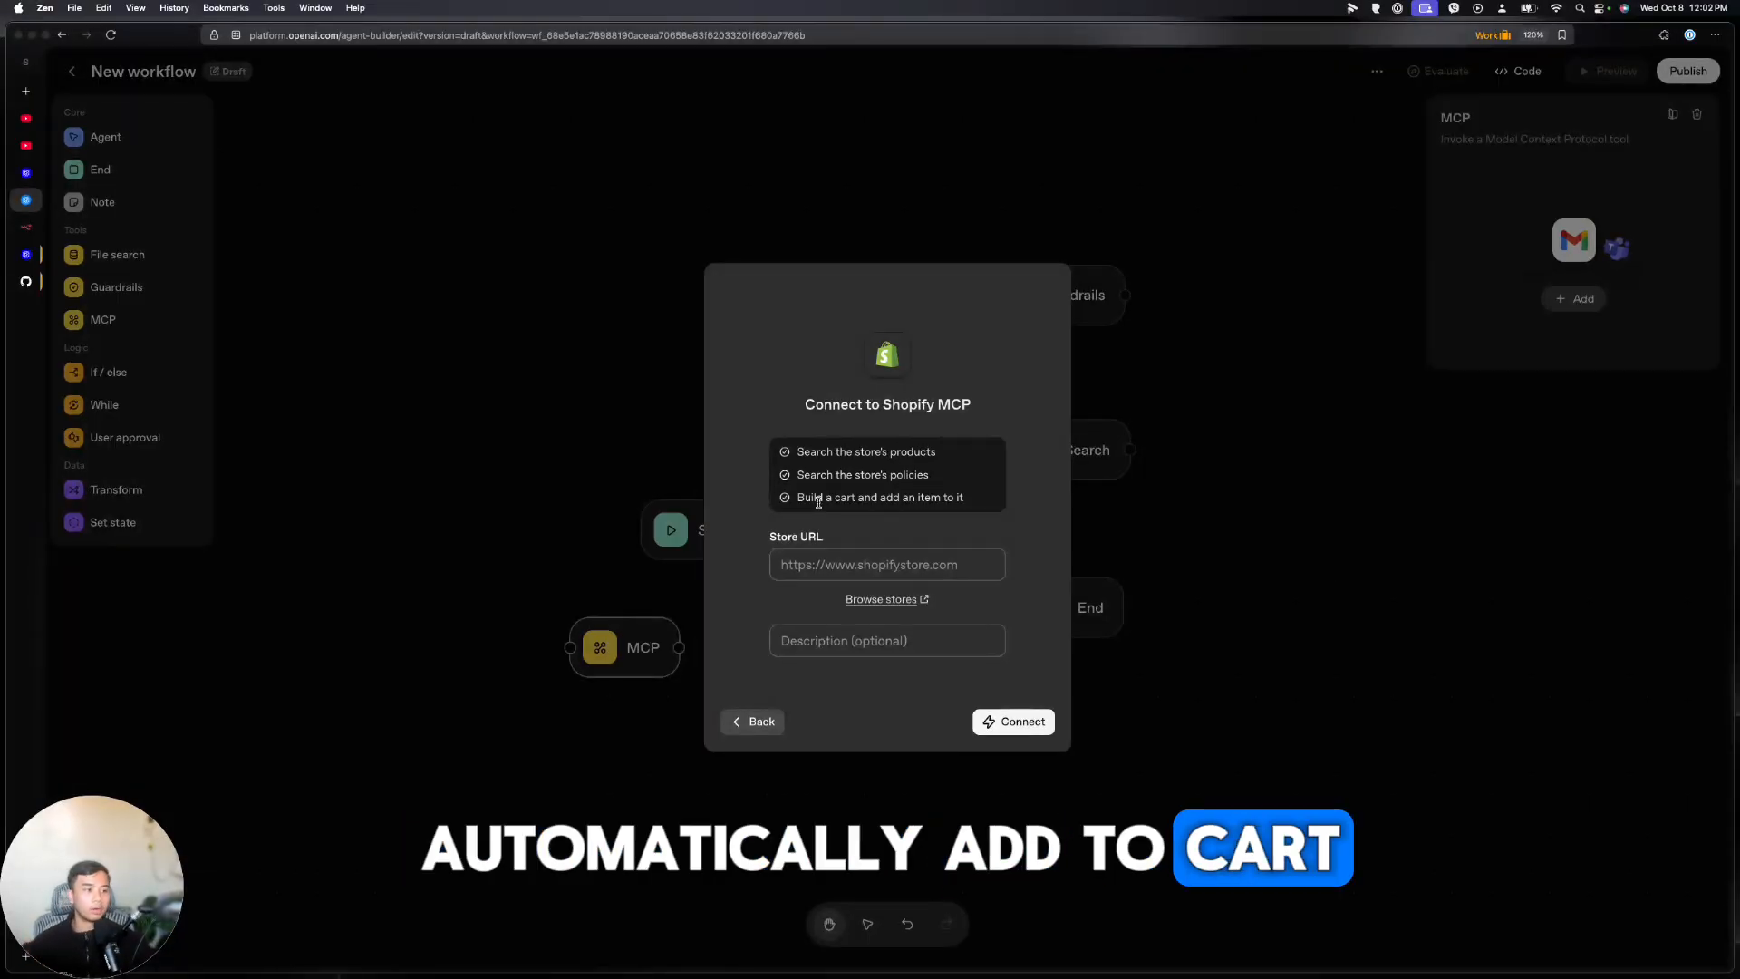
left_click(760, 721)
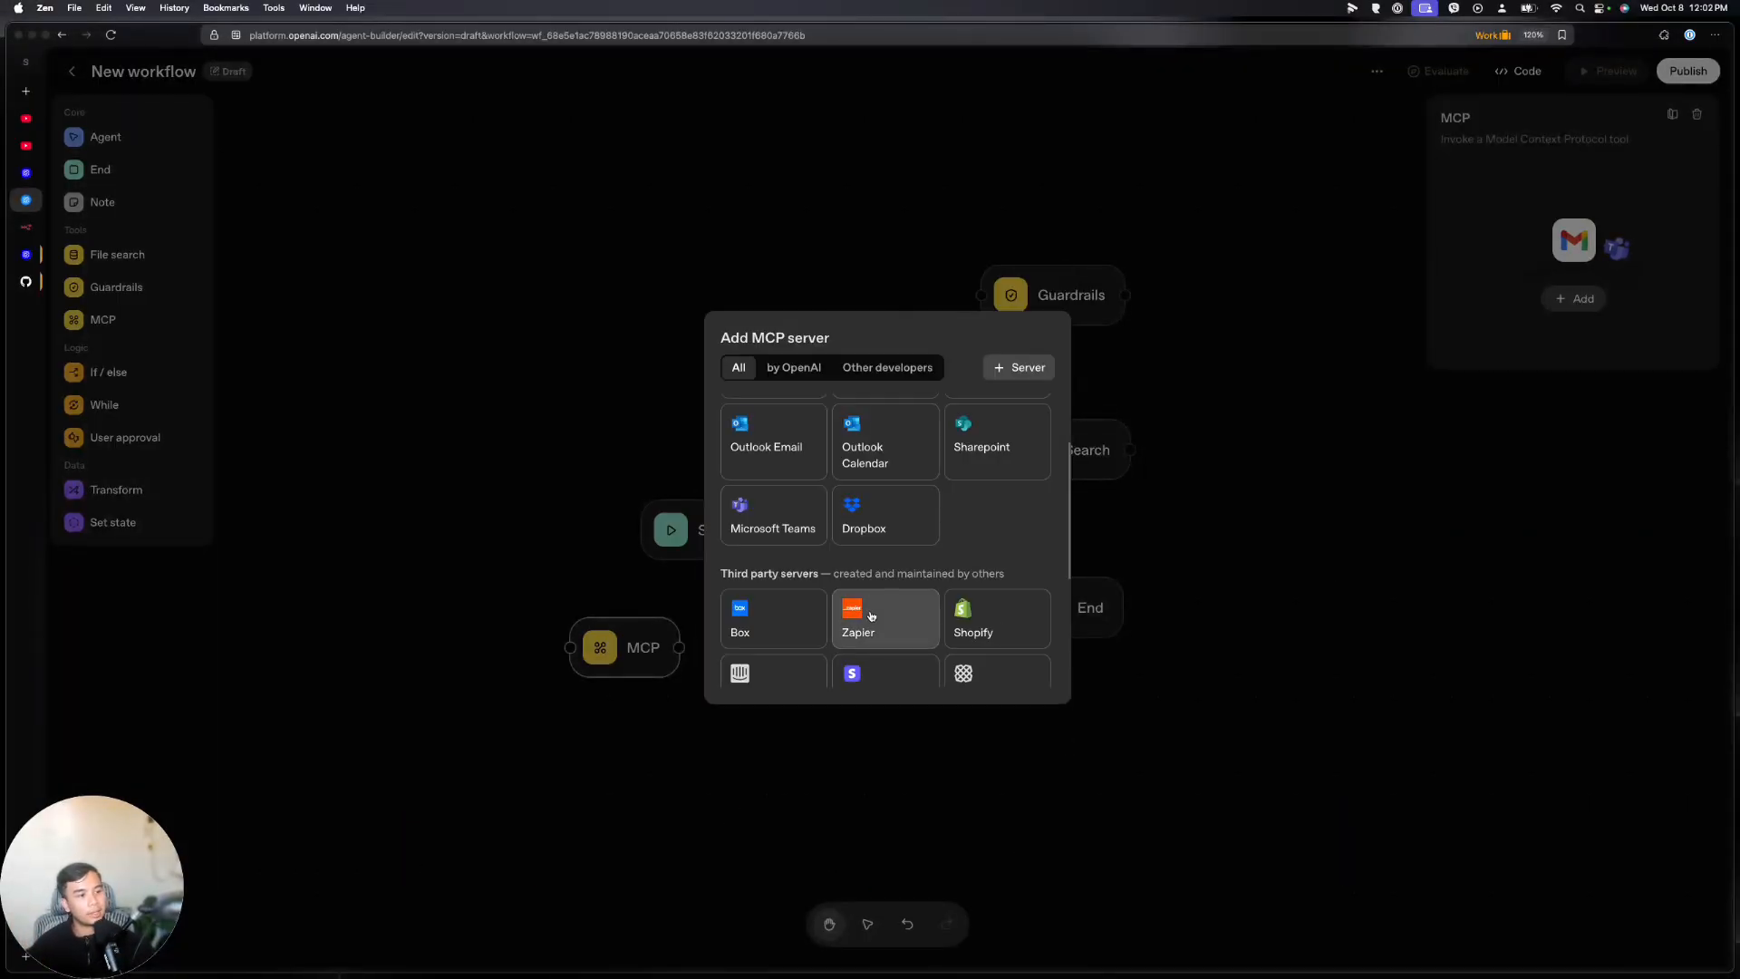
left_click(866, 609)
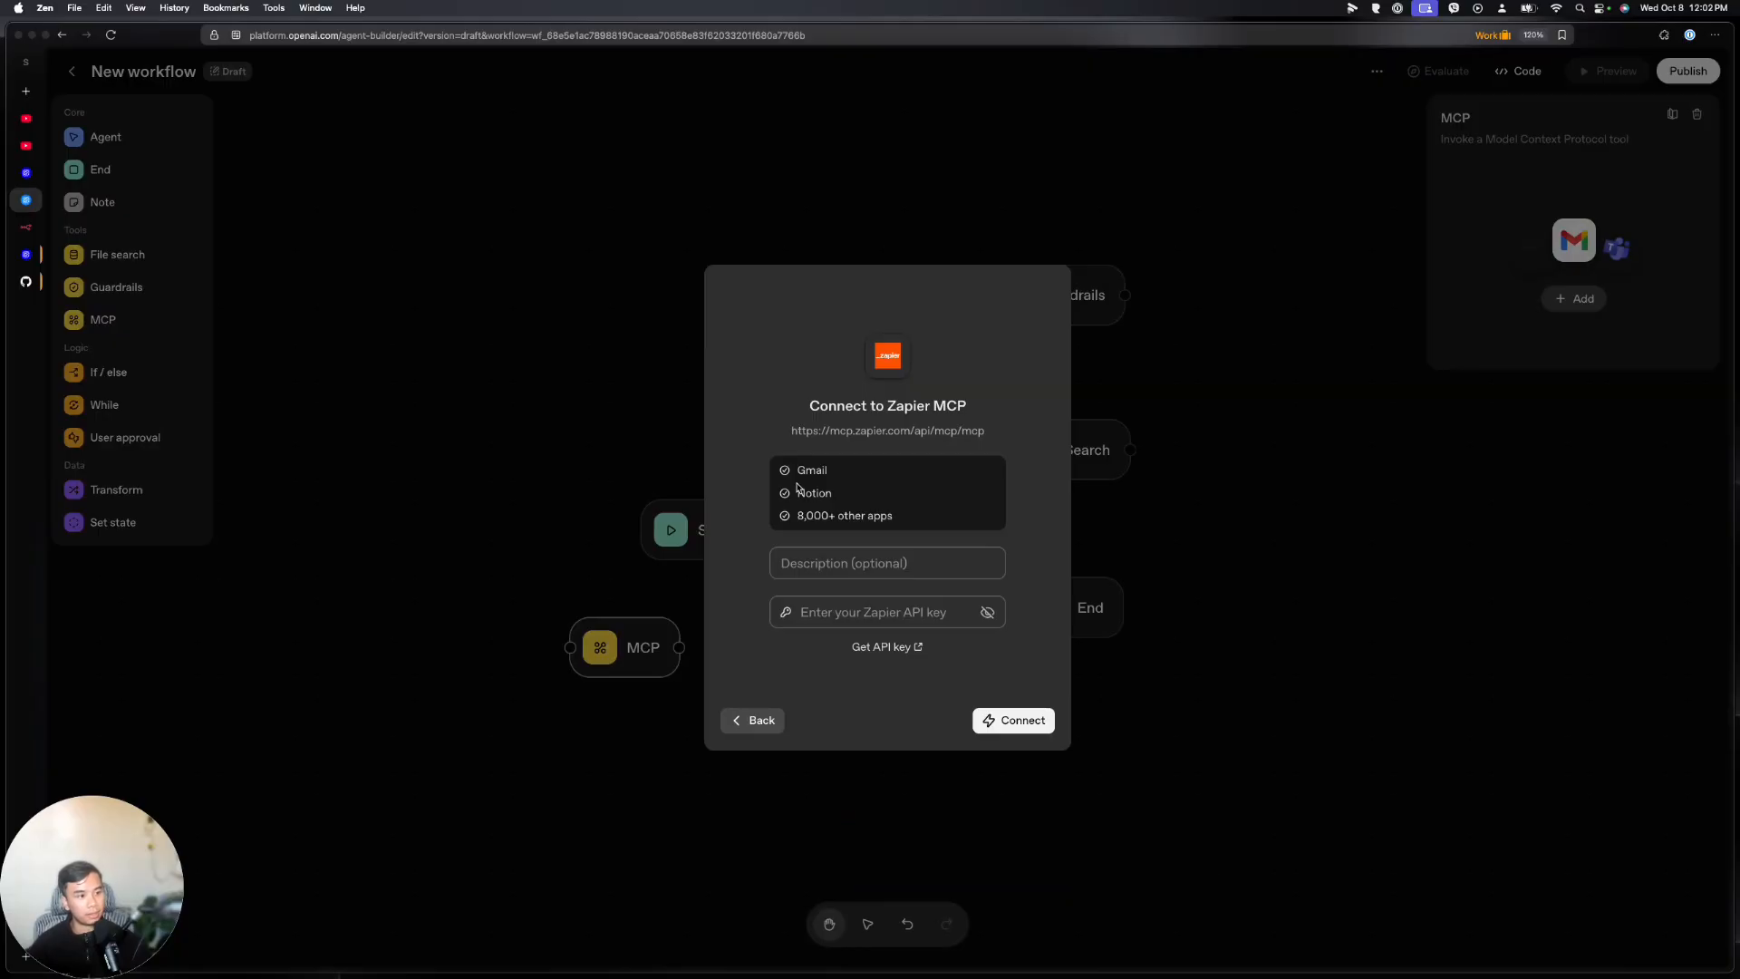
left_click(779, 718)
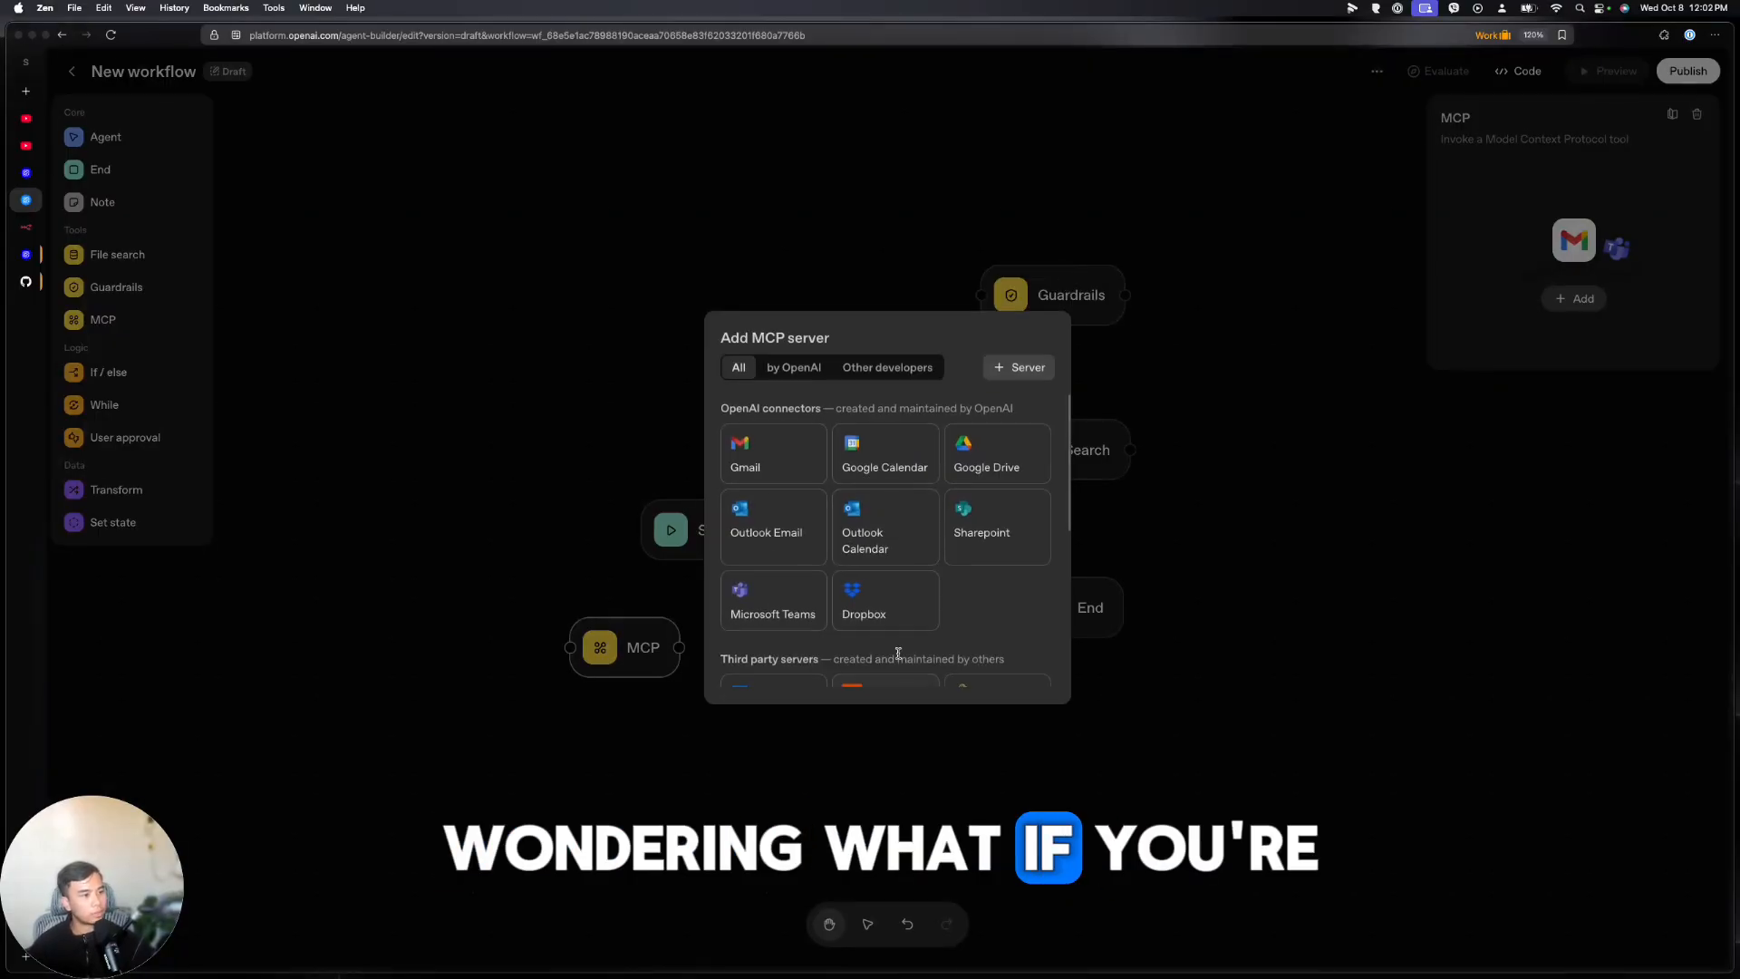
scroll(979, 626, "up", 2)
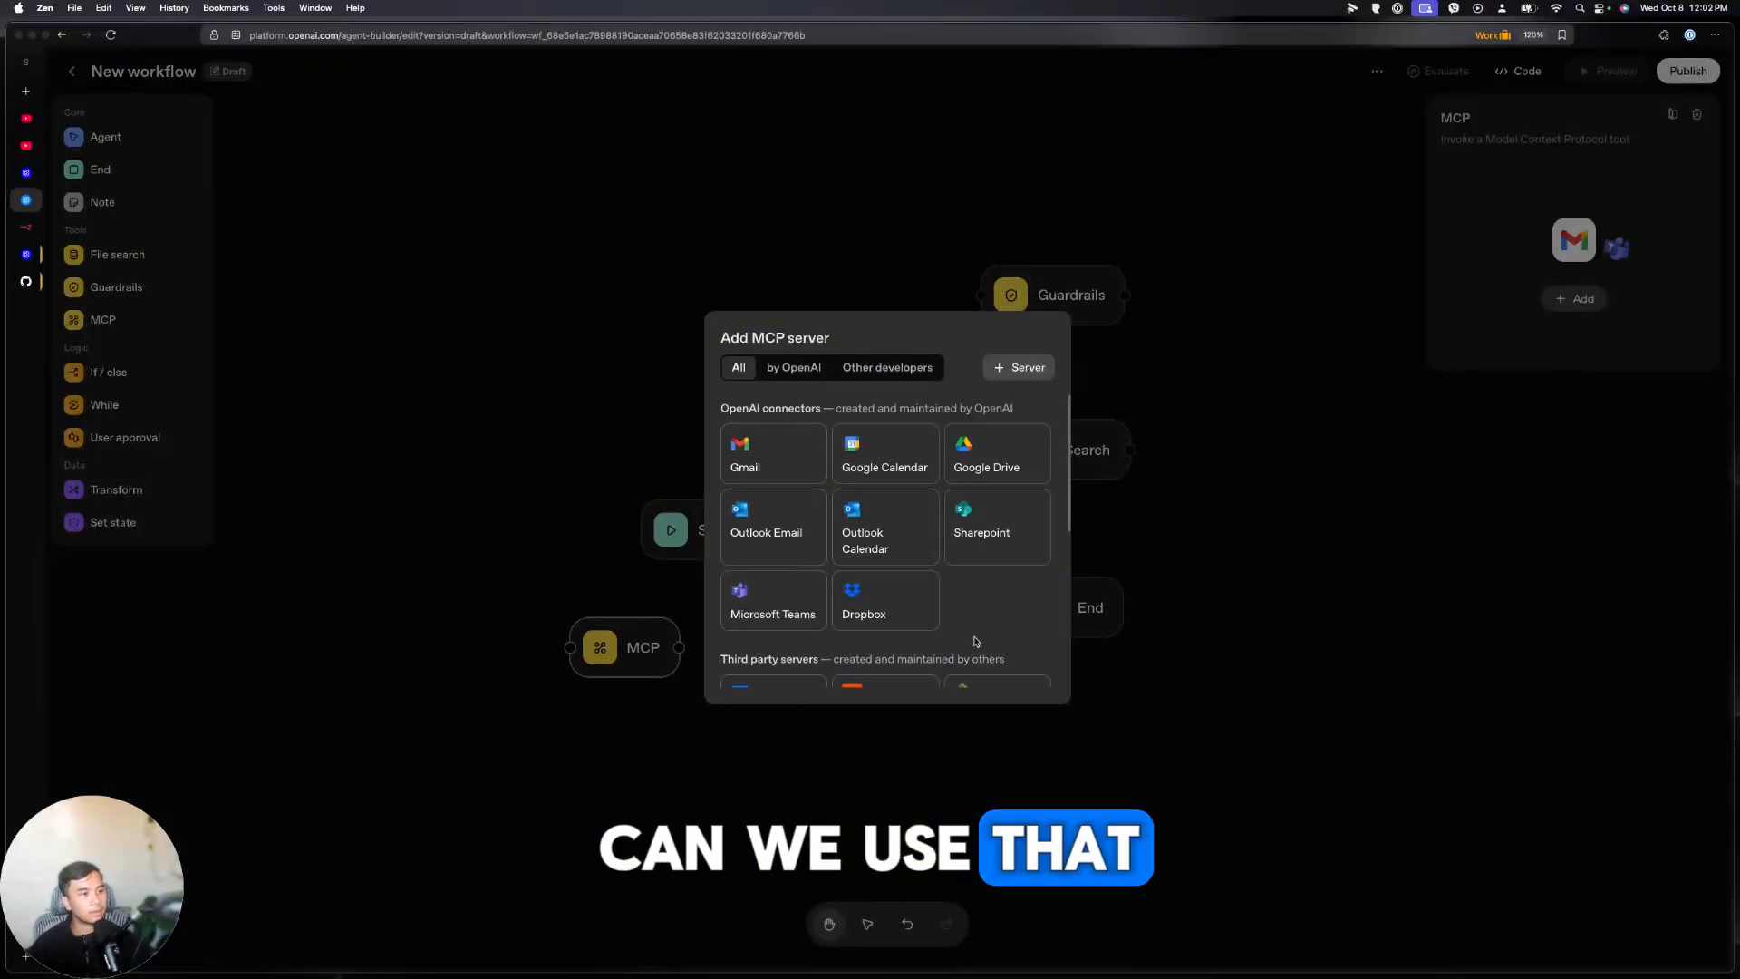
Check the custom MCP server form, browse the connector list, then close the catalogue
left_click(1021, 367)
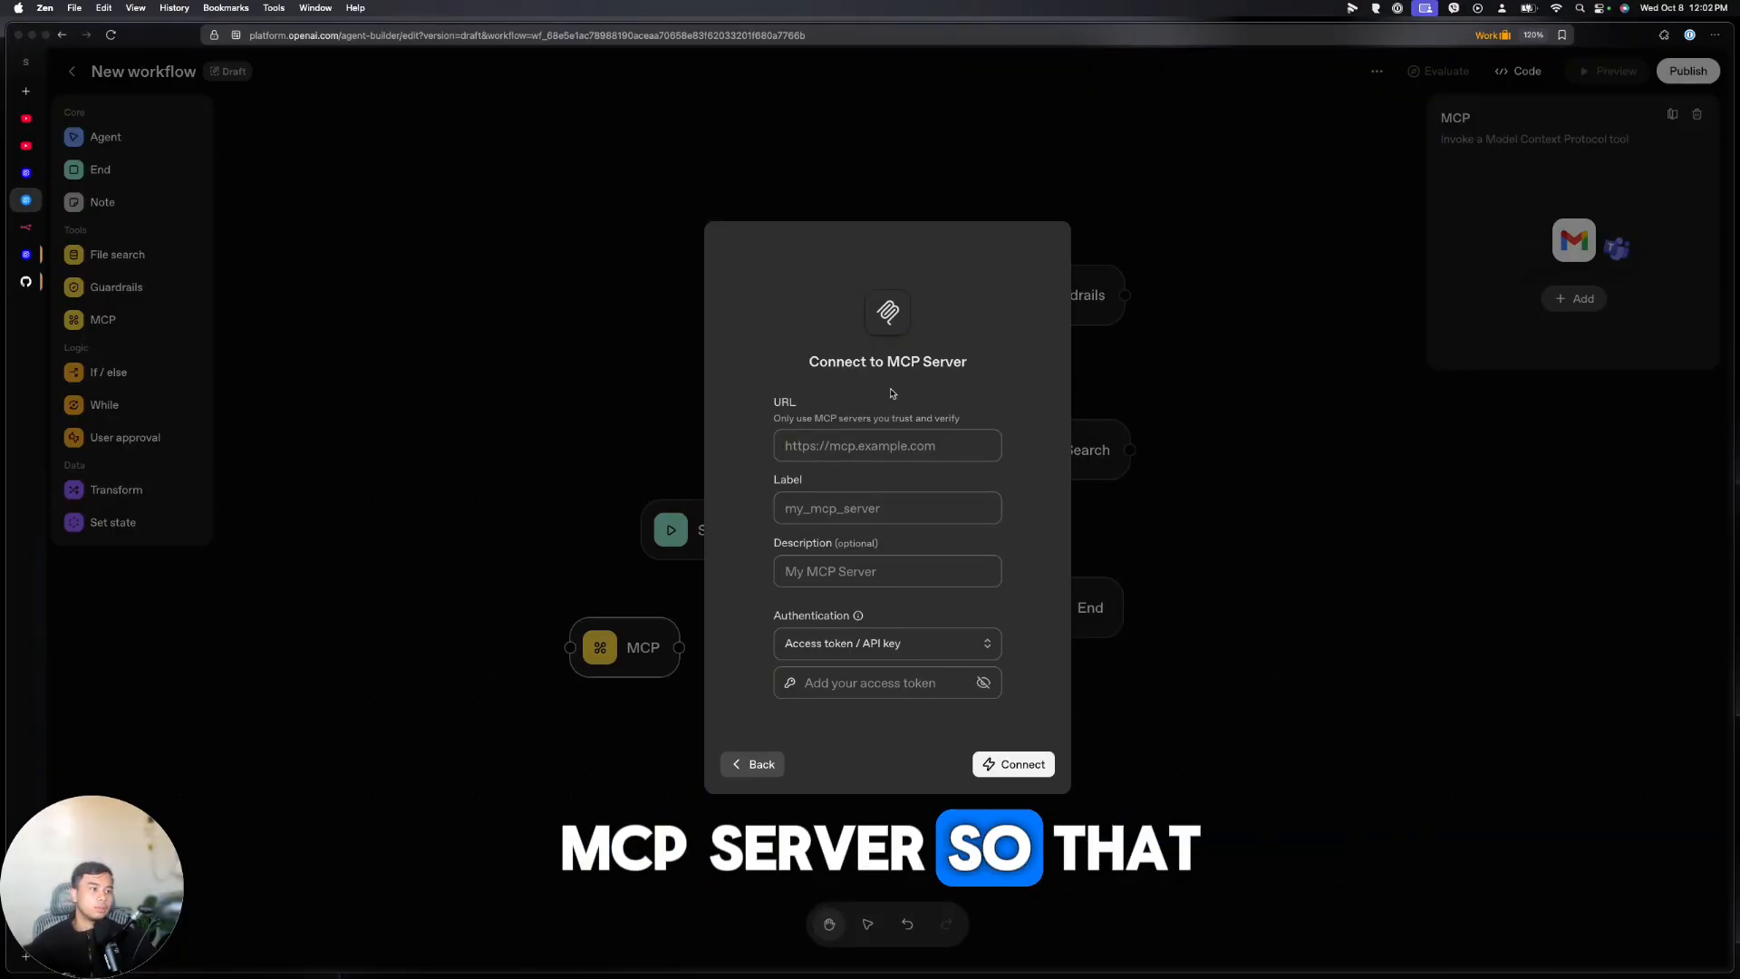
left_click(755, 765)
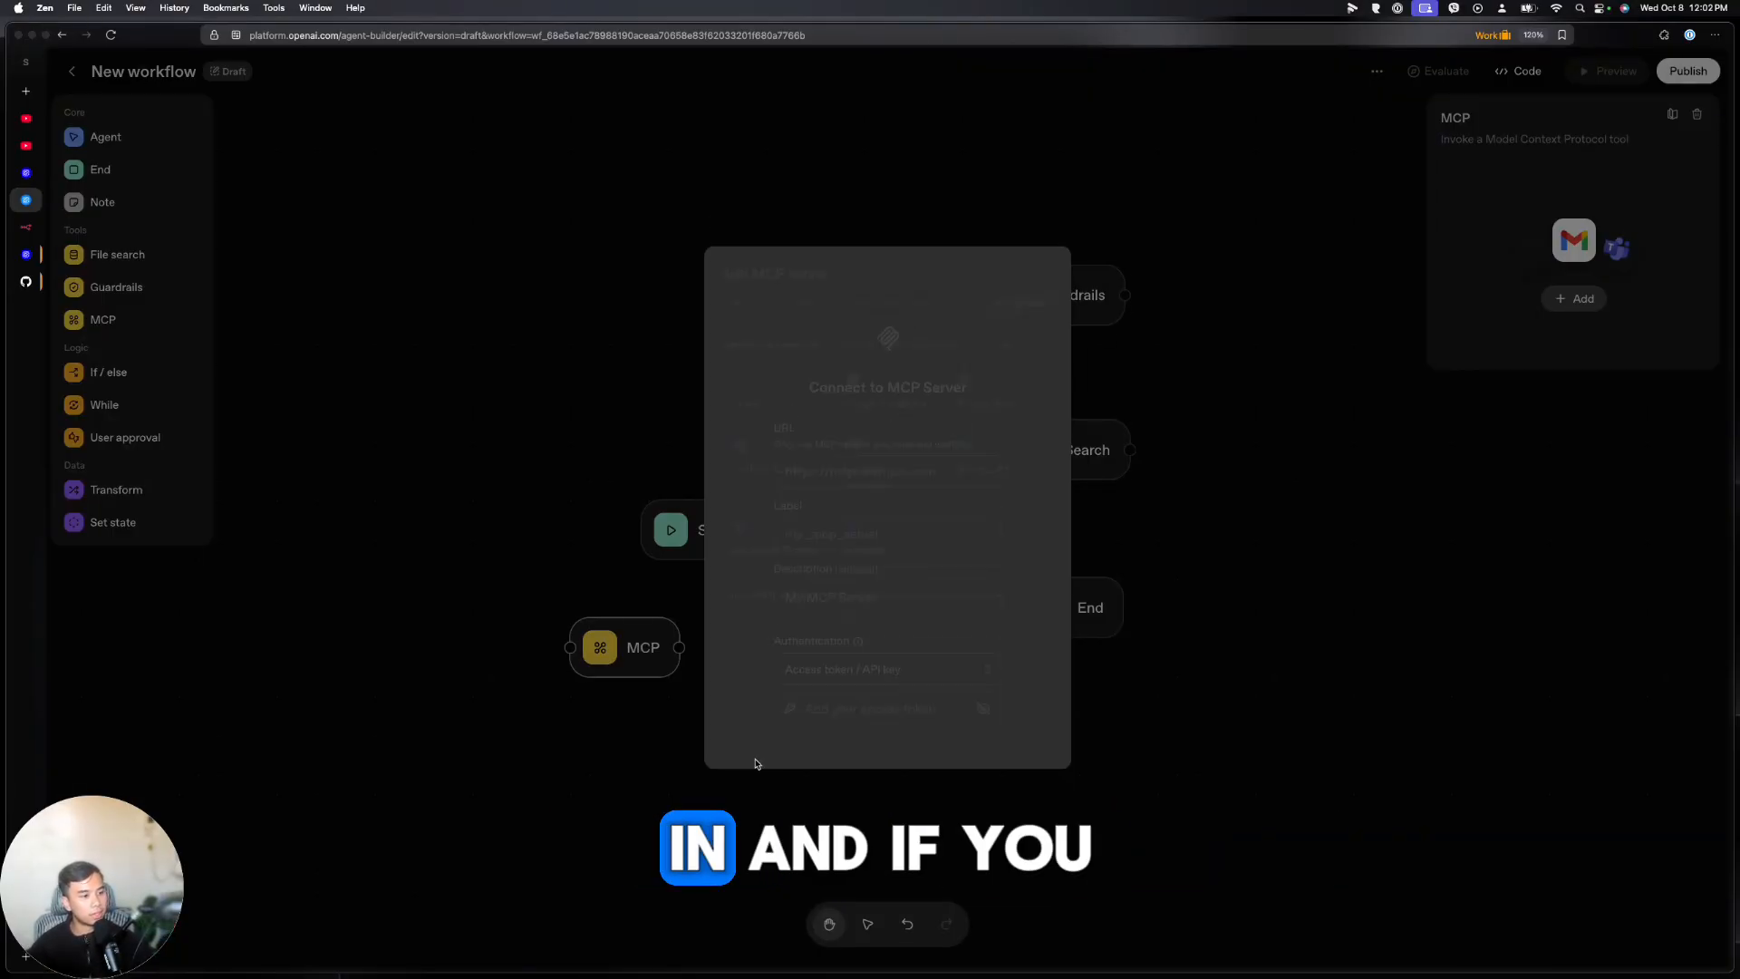
scroll(850, 564, "down", 5)
scroll(850, 563, "up", 5)
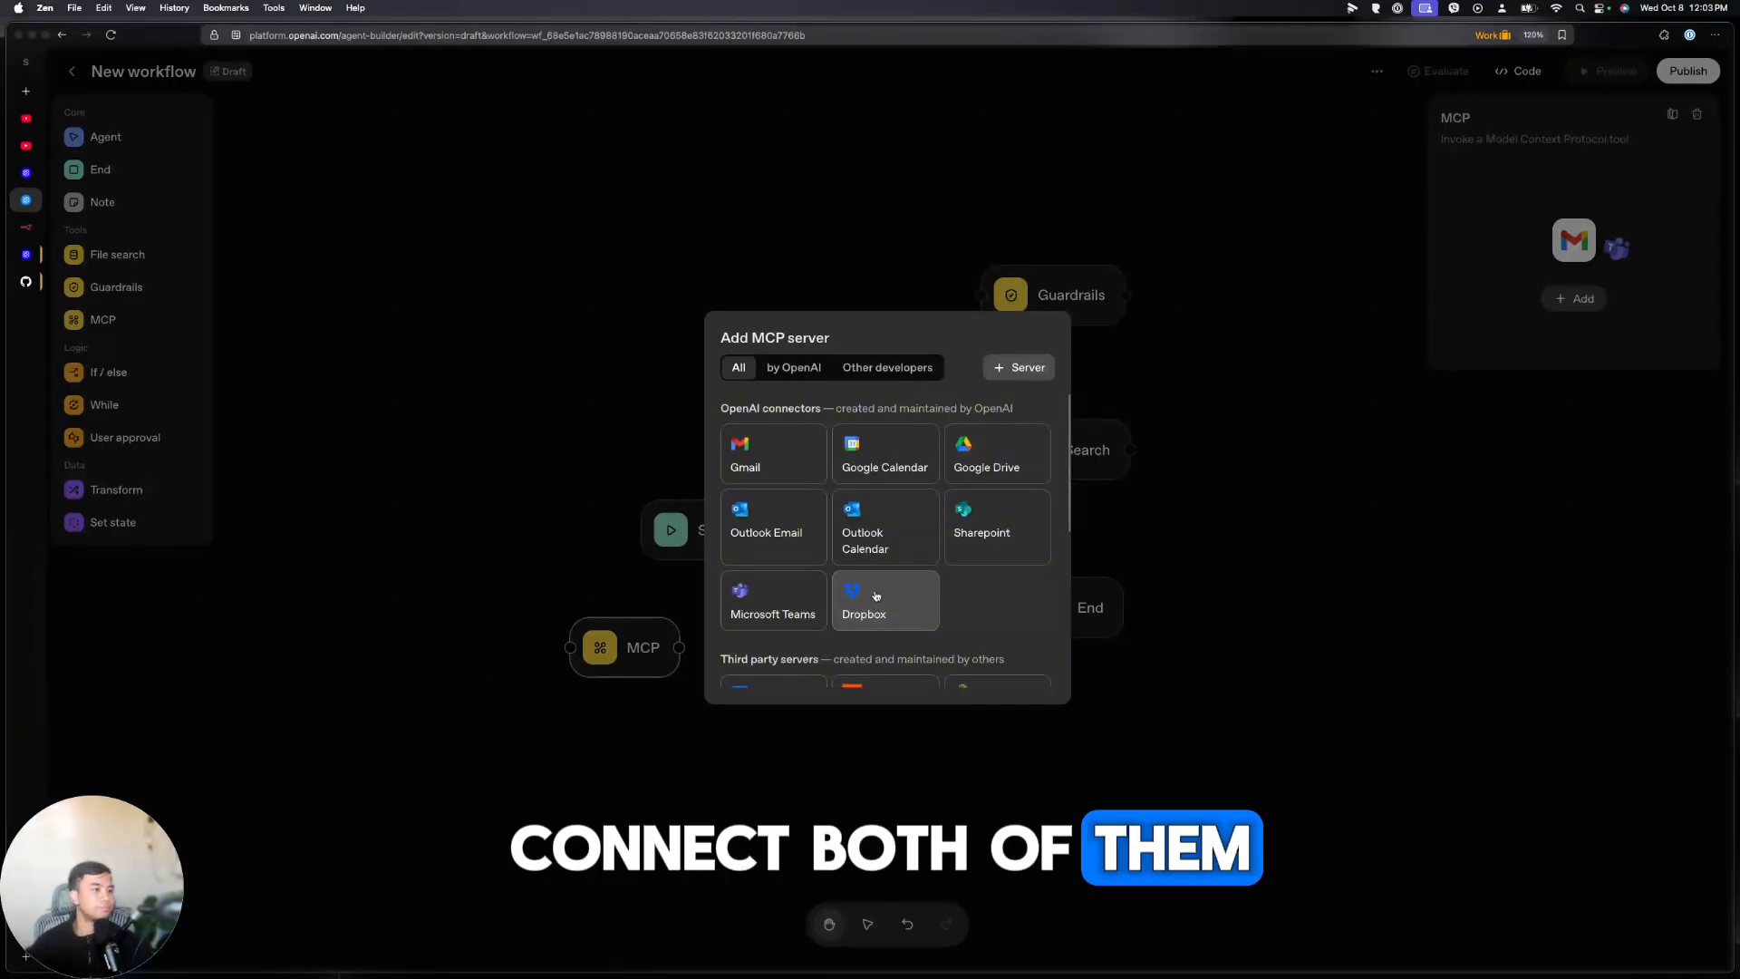
scroll(874, 594, "down", 1)
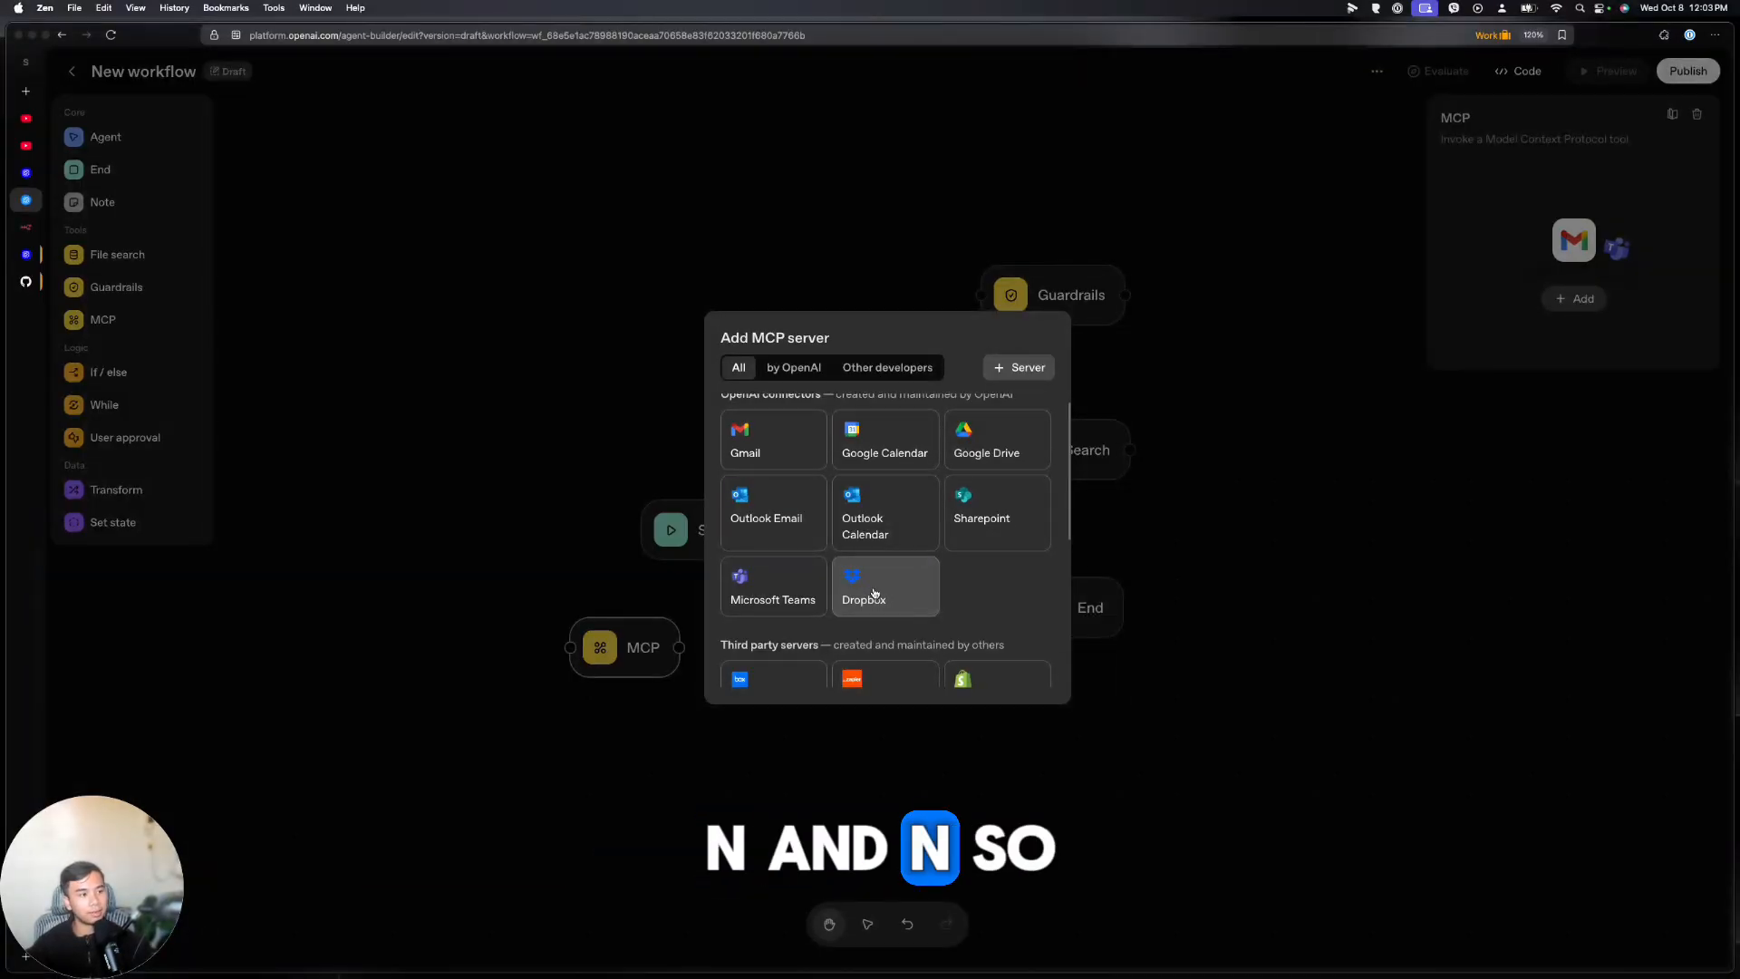
scroll(873, 594, "up", 1)
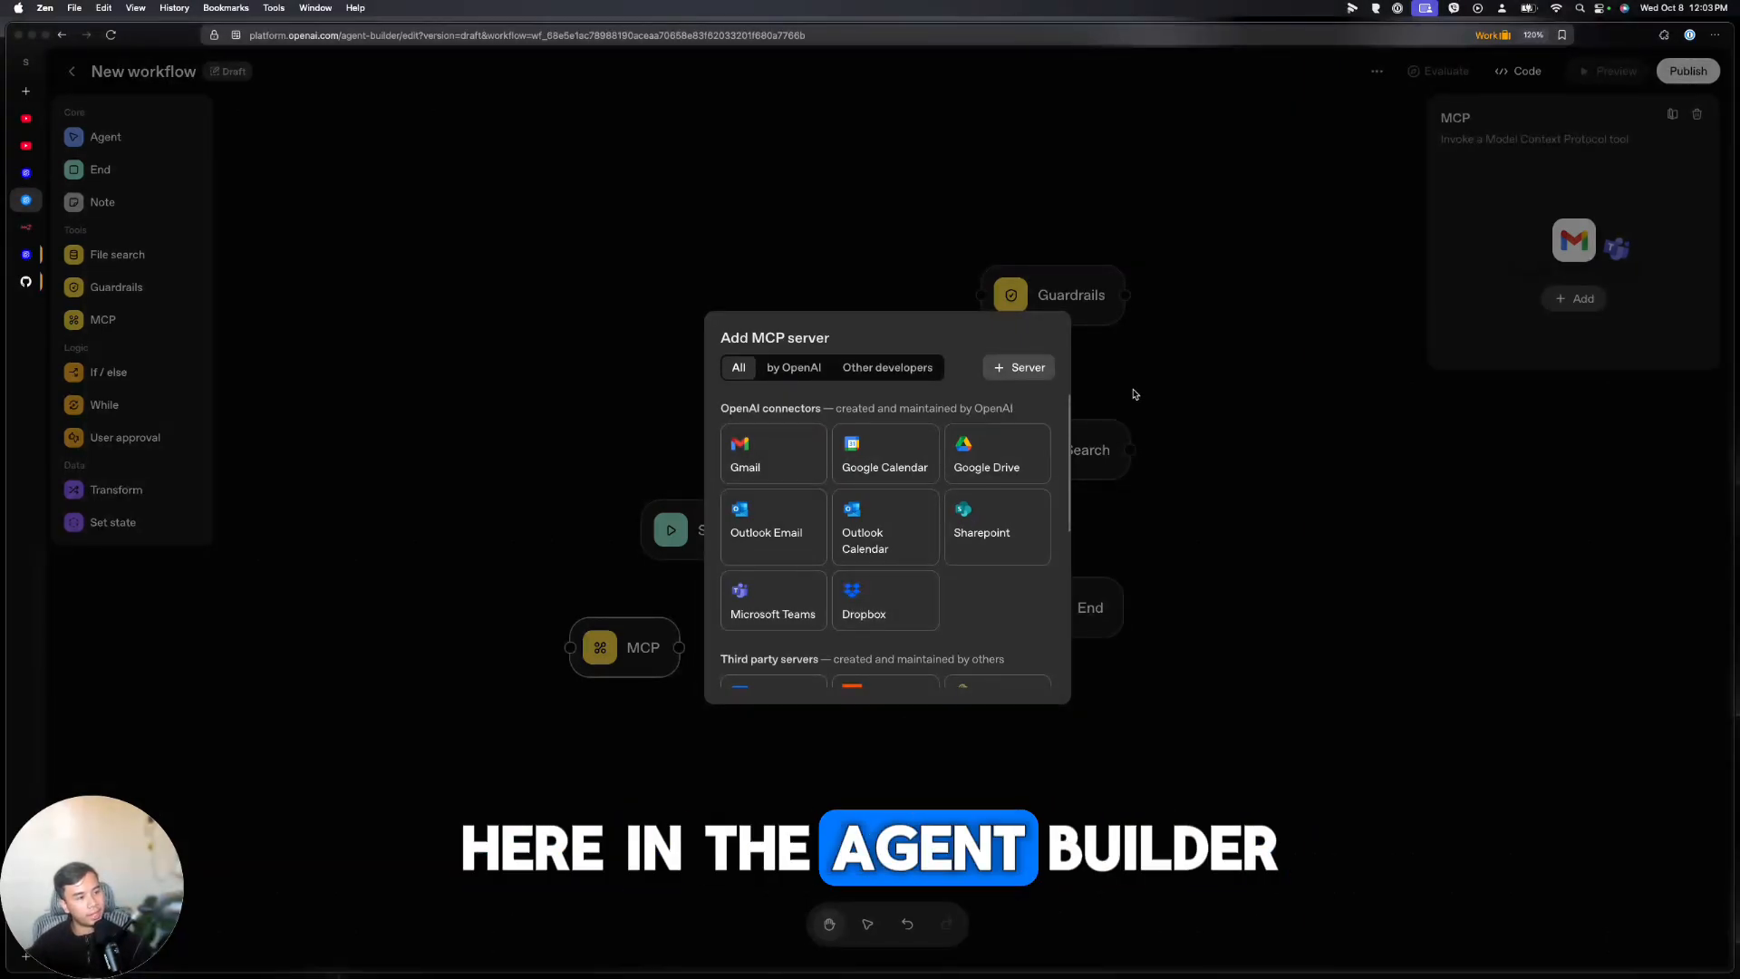
scroll(915, 503, "down", 5)
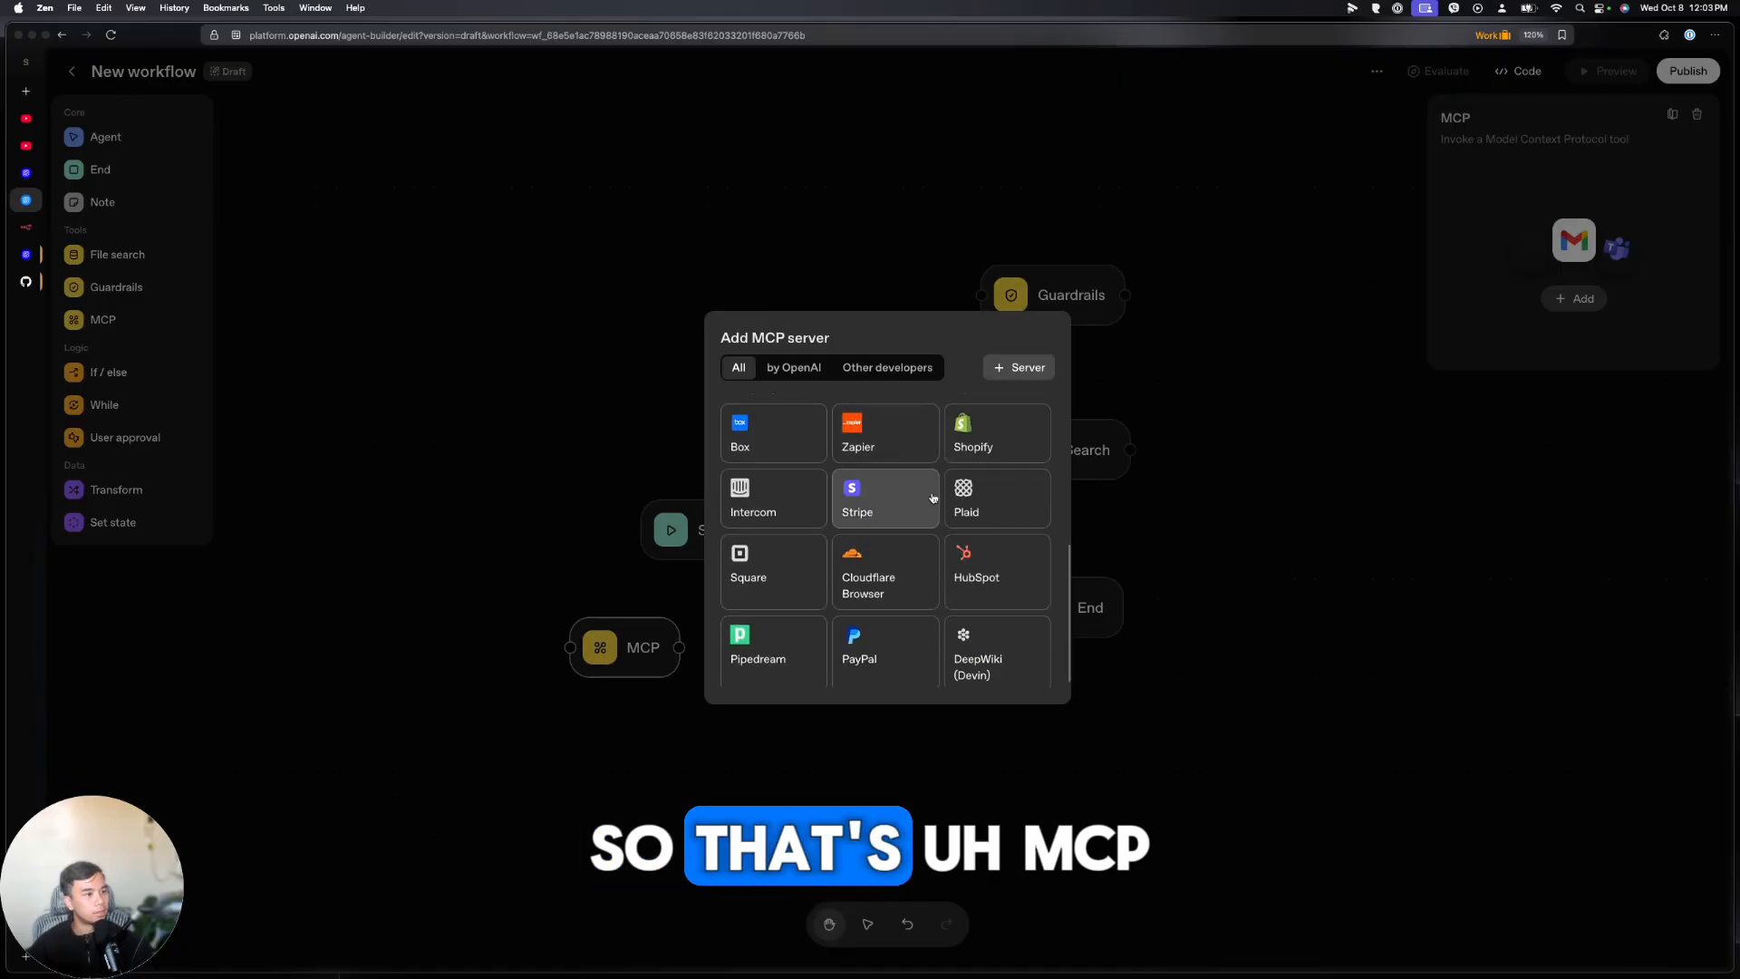
left_click(559, 426)
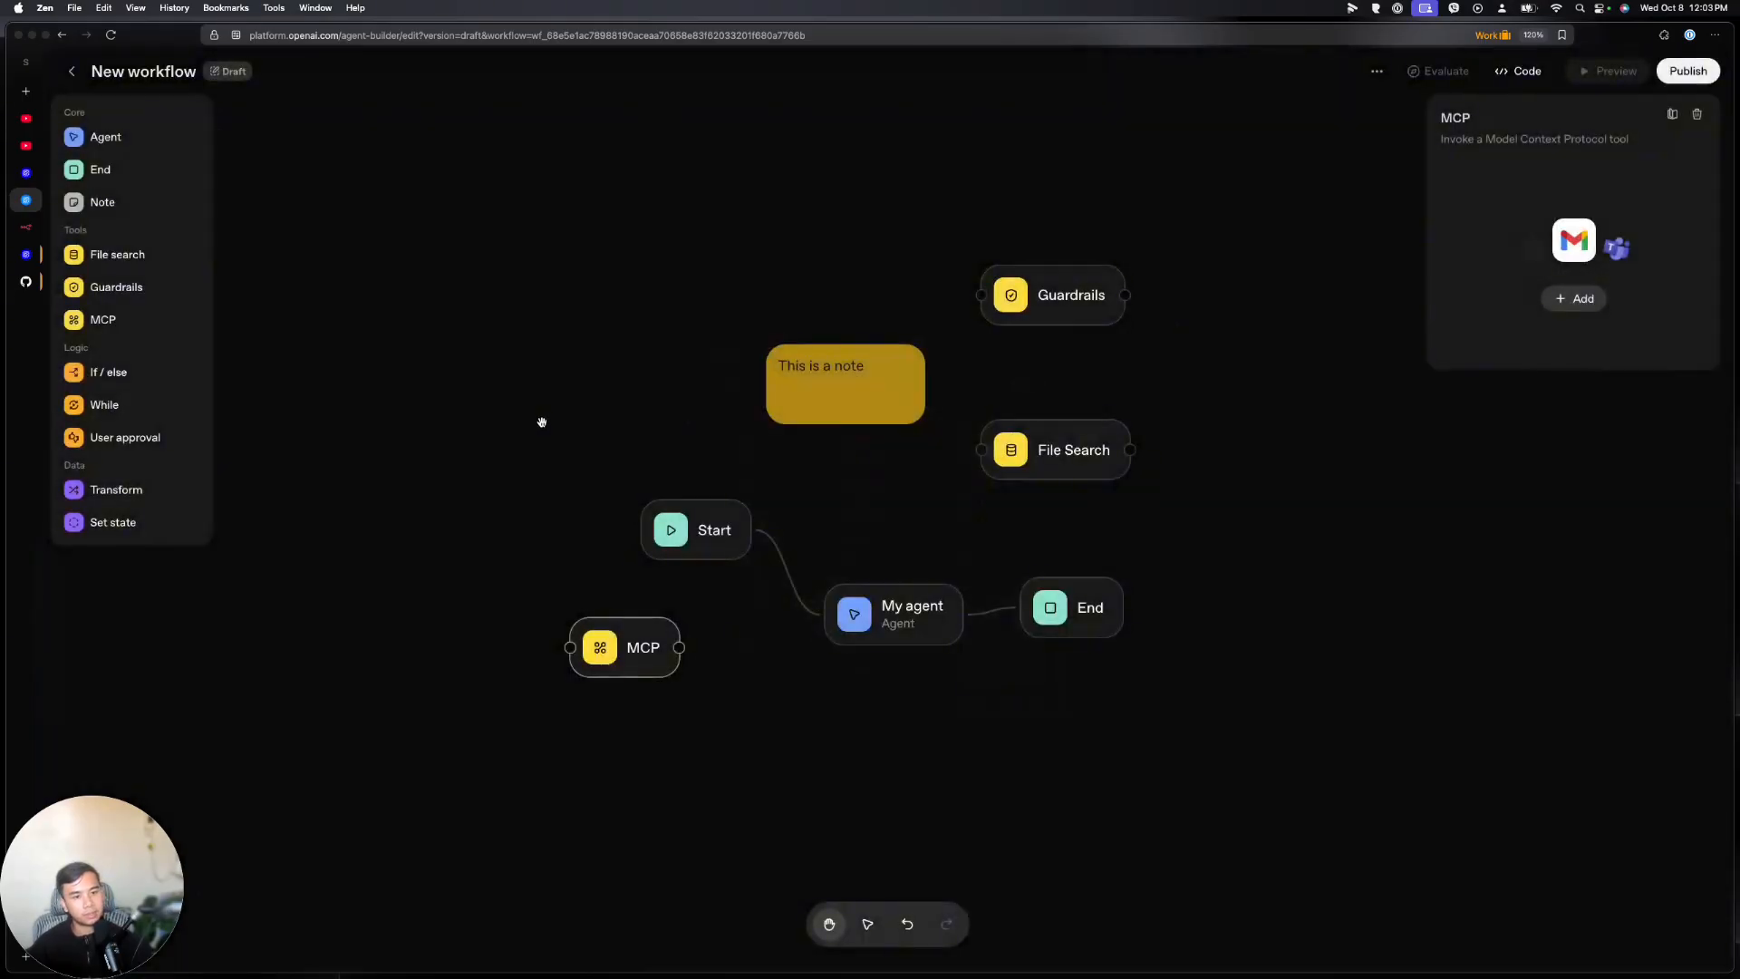
Add If / else, While and User approval nodes, placing If / else beside Start
left_click(145, 379)
left_click_drag(941, 504, 1233, 490)
left_click(147, 415)
left_click(142, 438)
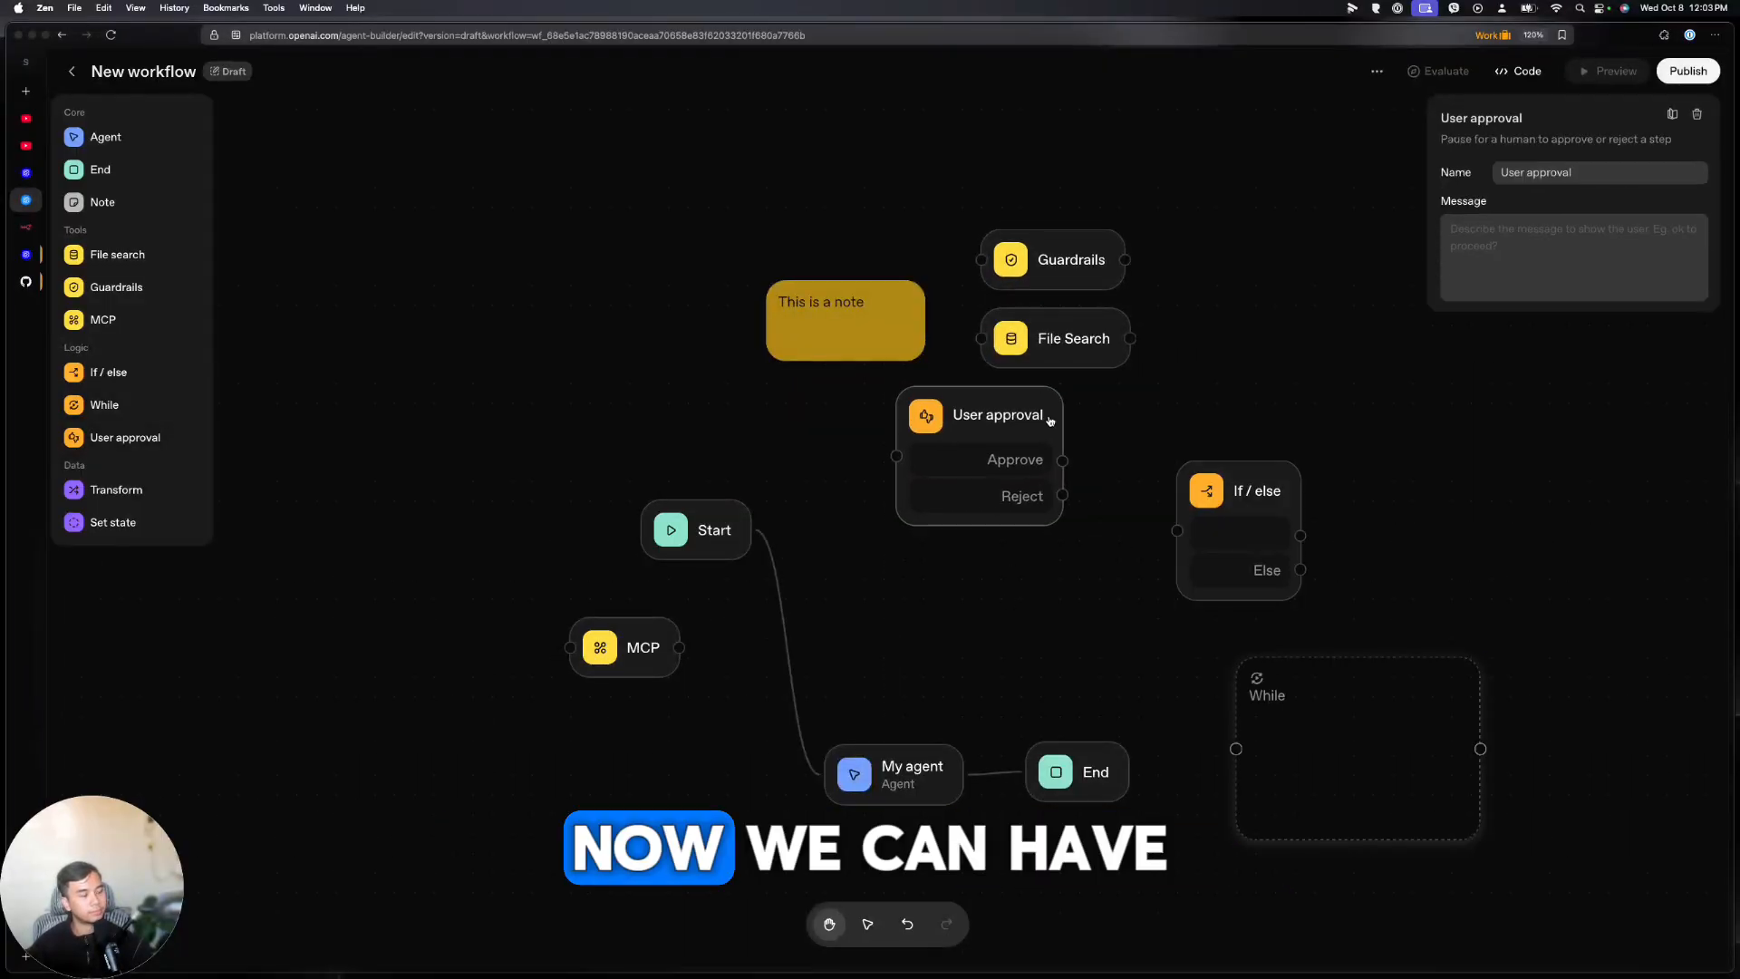
left_click_drag(1050, 419, 1388, 299)
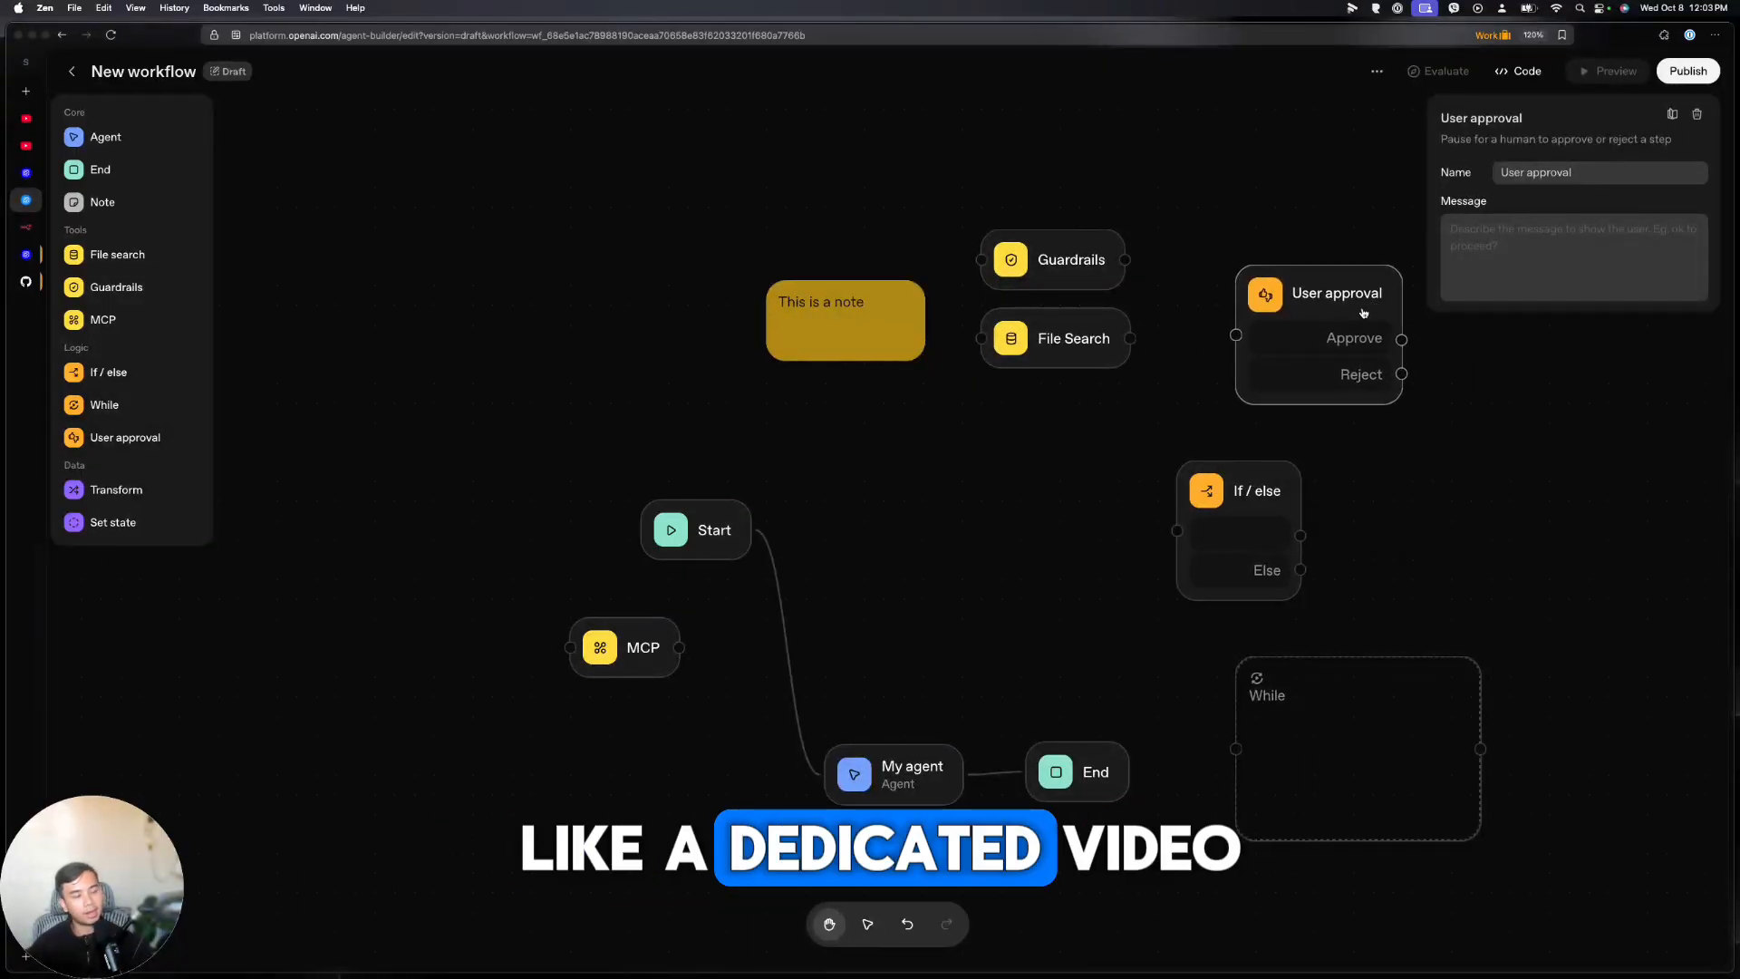
left_click_drag(1241, 472, 890, 492)
Replace the Start→My agent connection with a Start→If / else connection
left_click(775, 562)
key("BackSpace")
left_click_drag(751, 535, 824, 550)
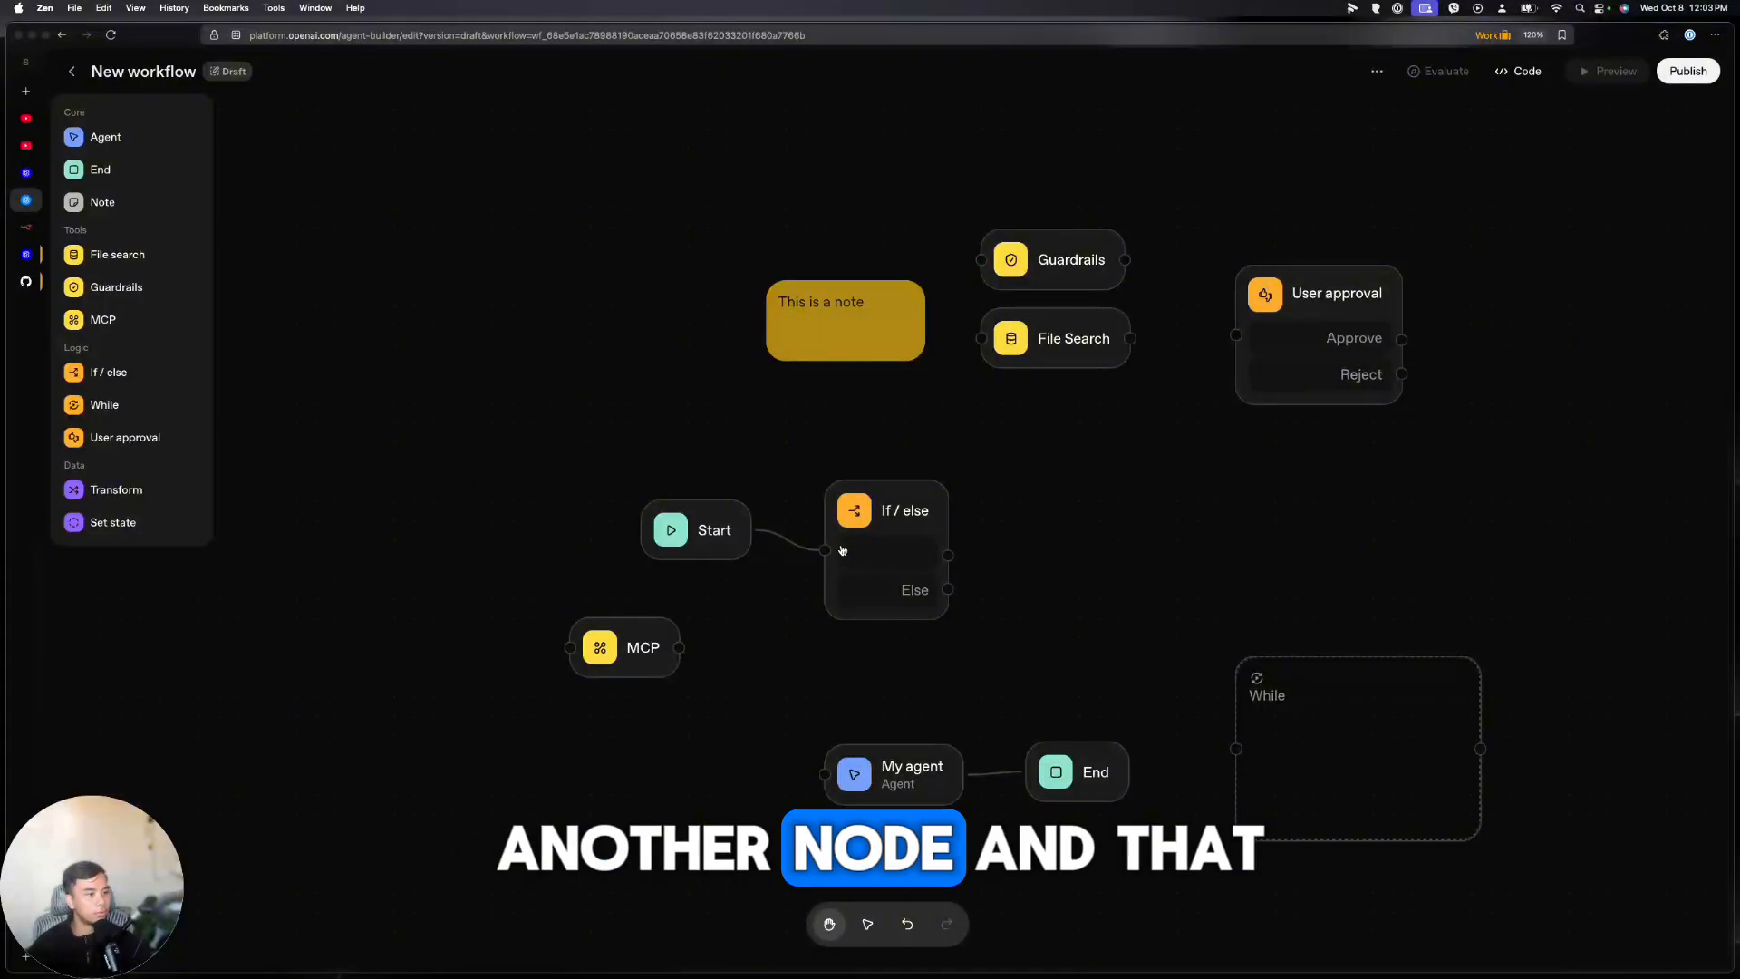
left_click_drag(878, 506, 939, 491)
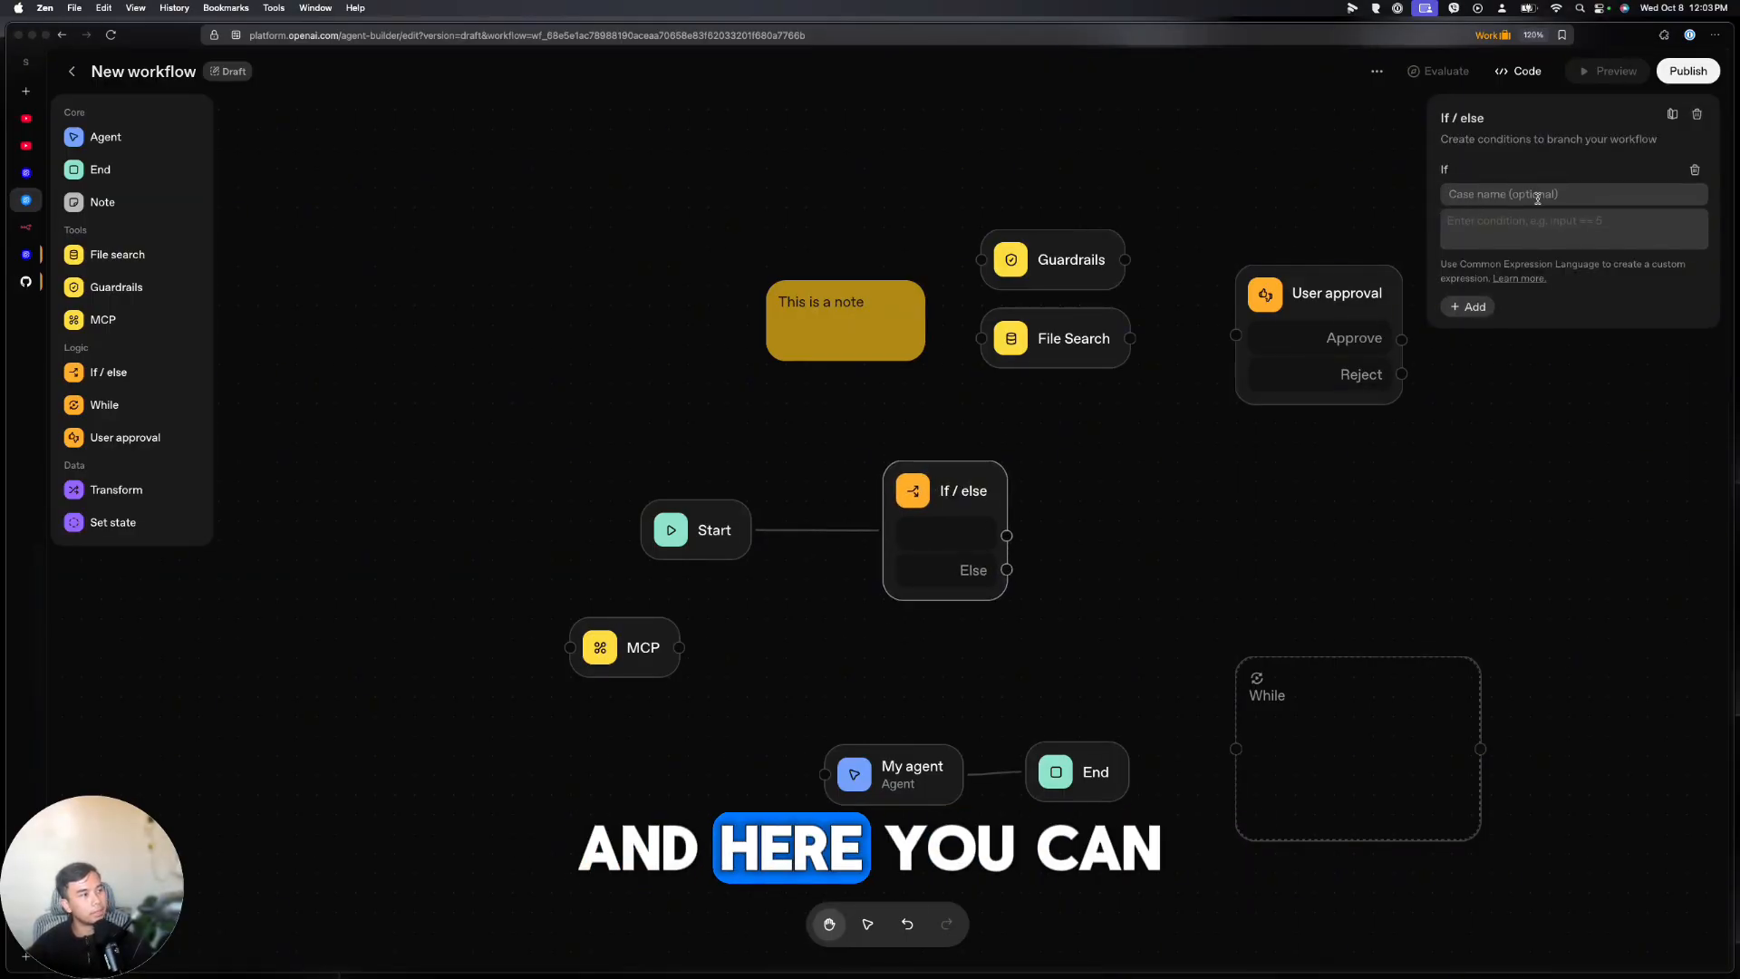
Set the If / else condition to workflow.input_as_text == 'try' and nudge the node into place
left_click(1520, 232)
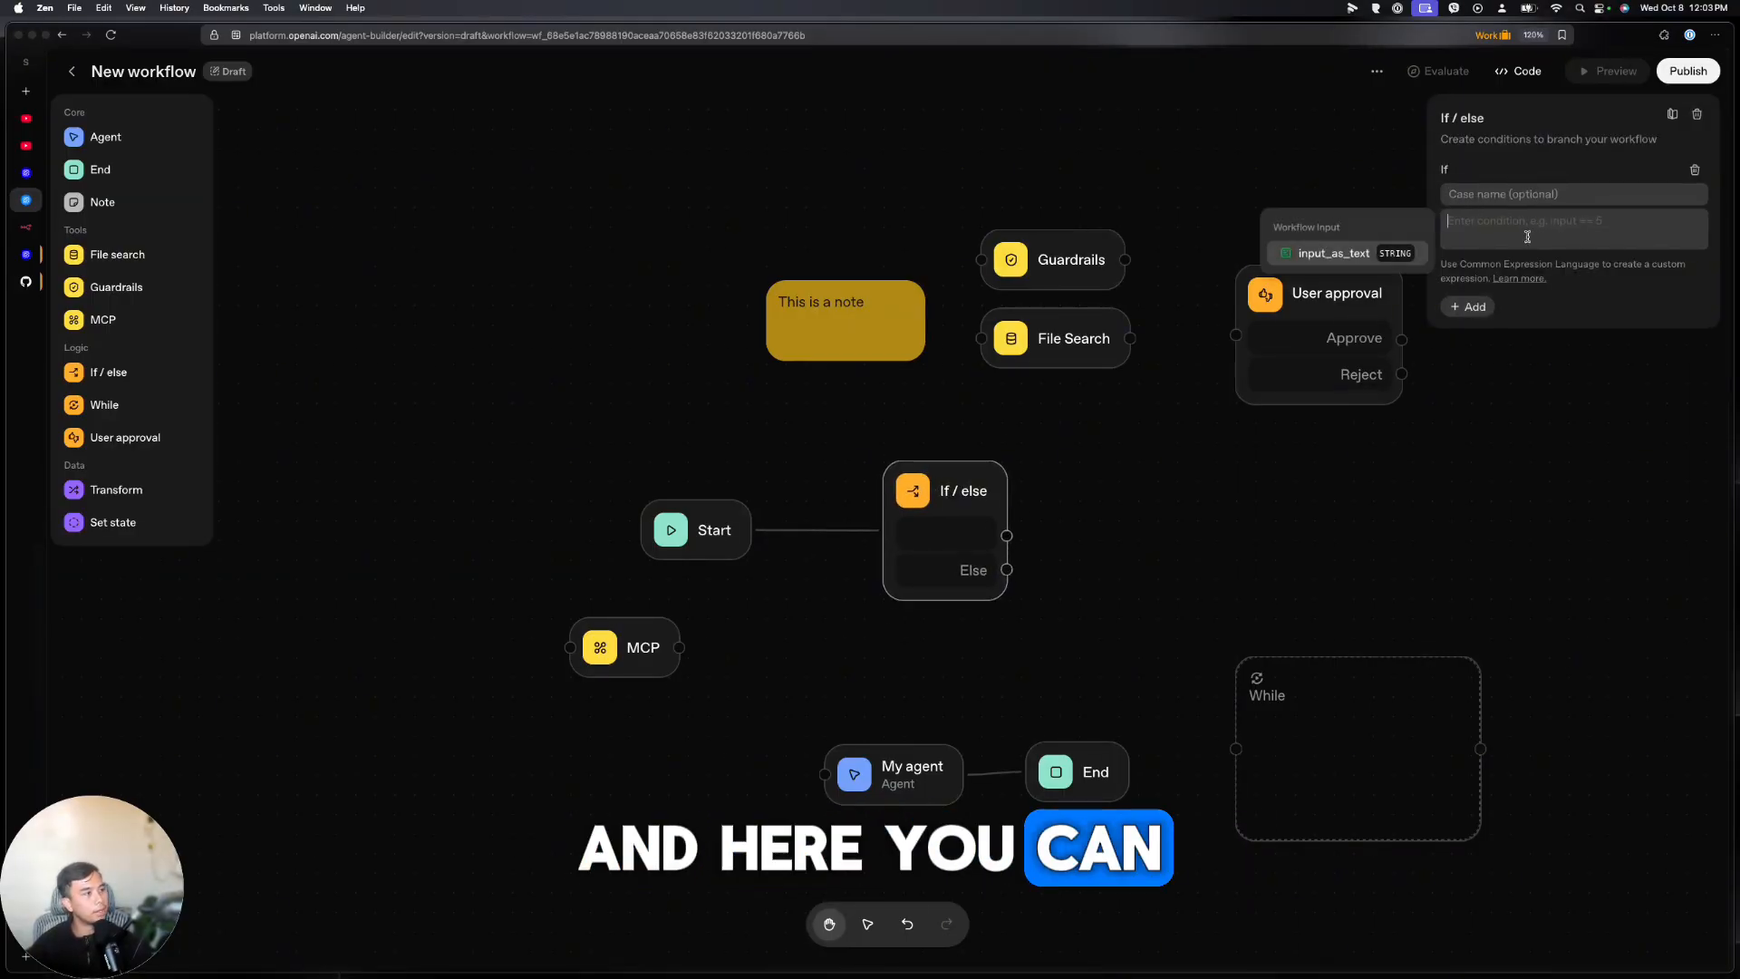
left_click(1369, 255)
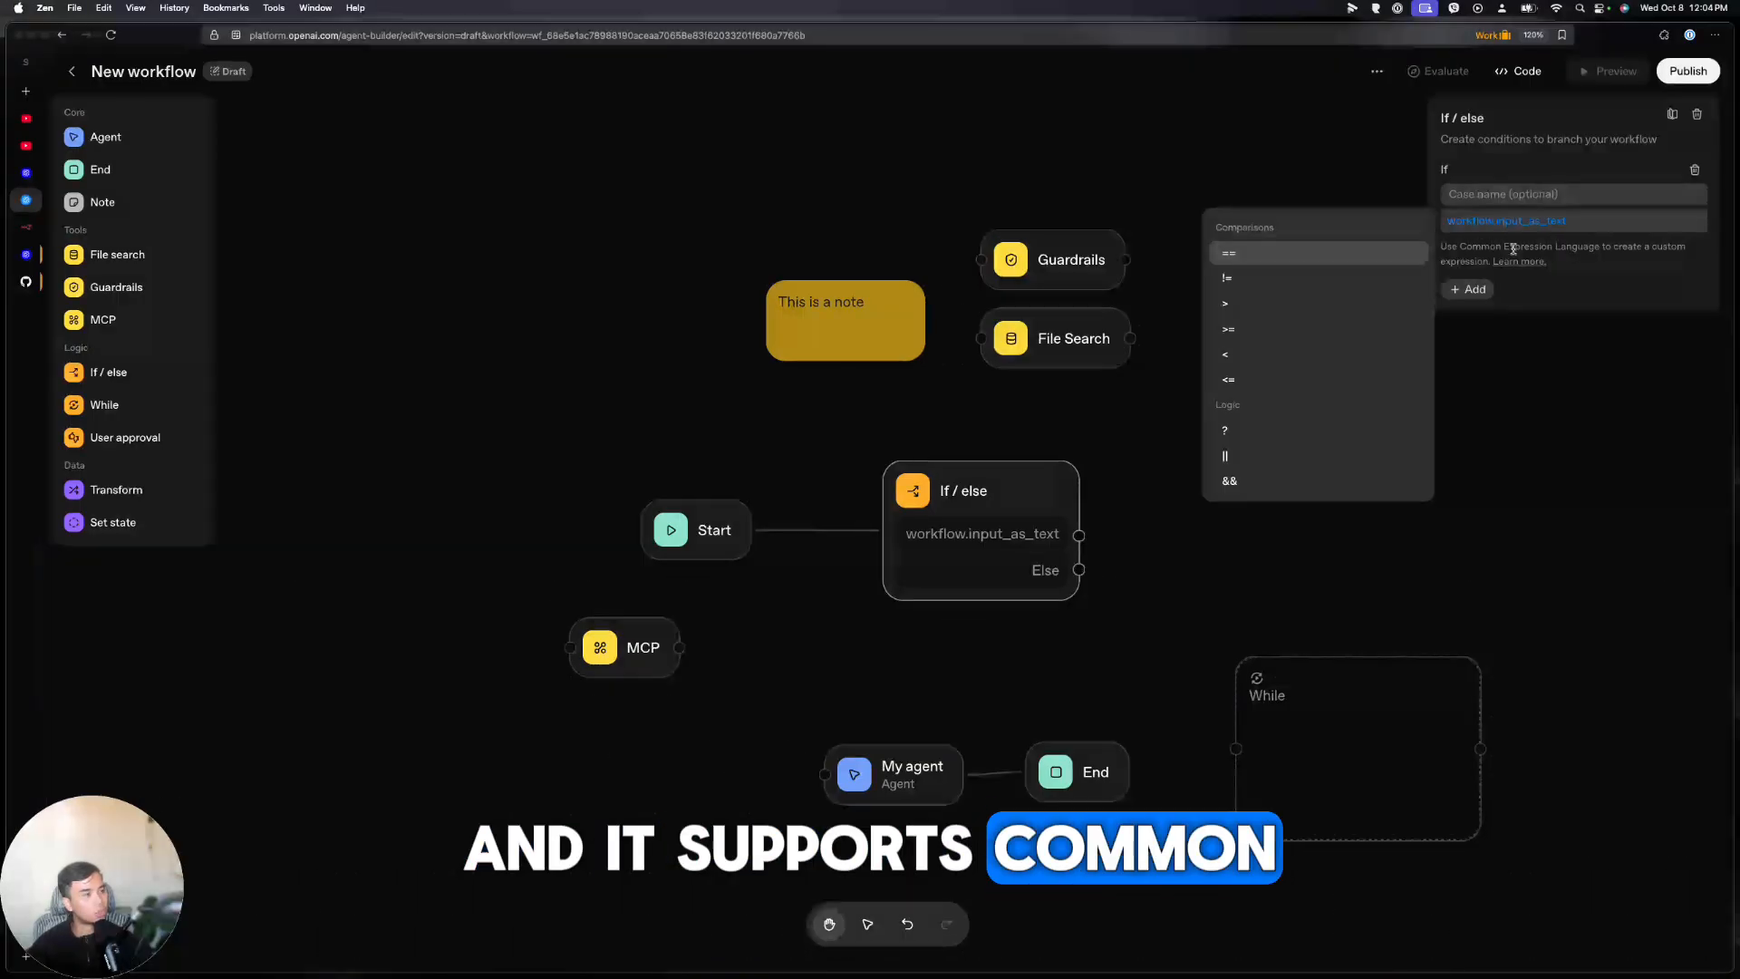
type("==")
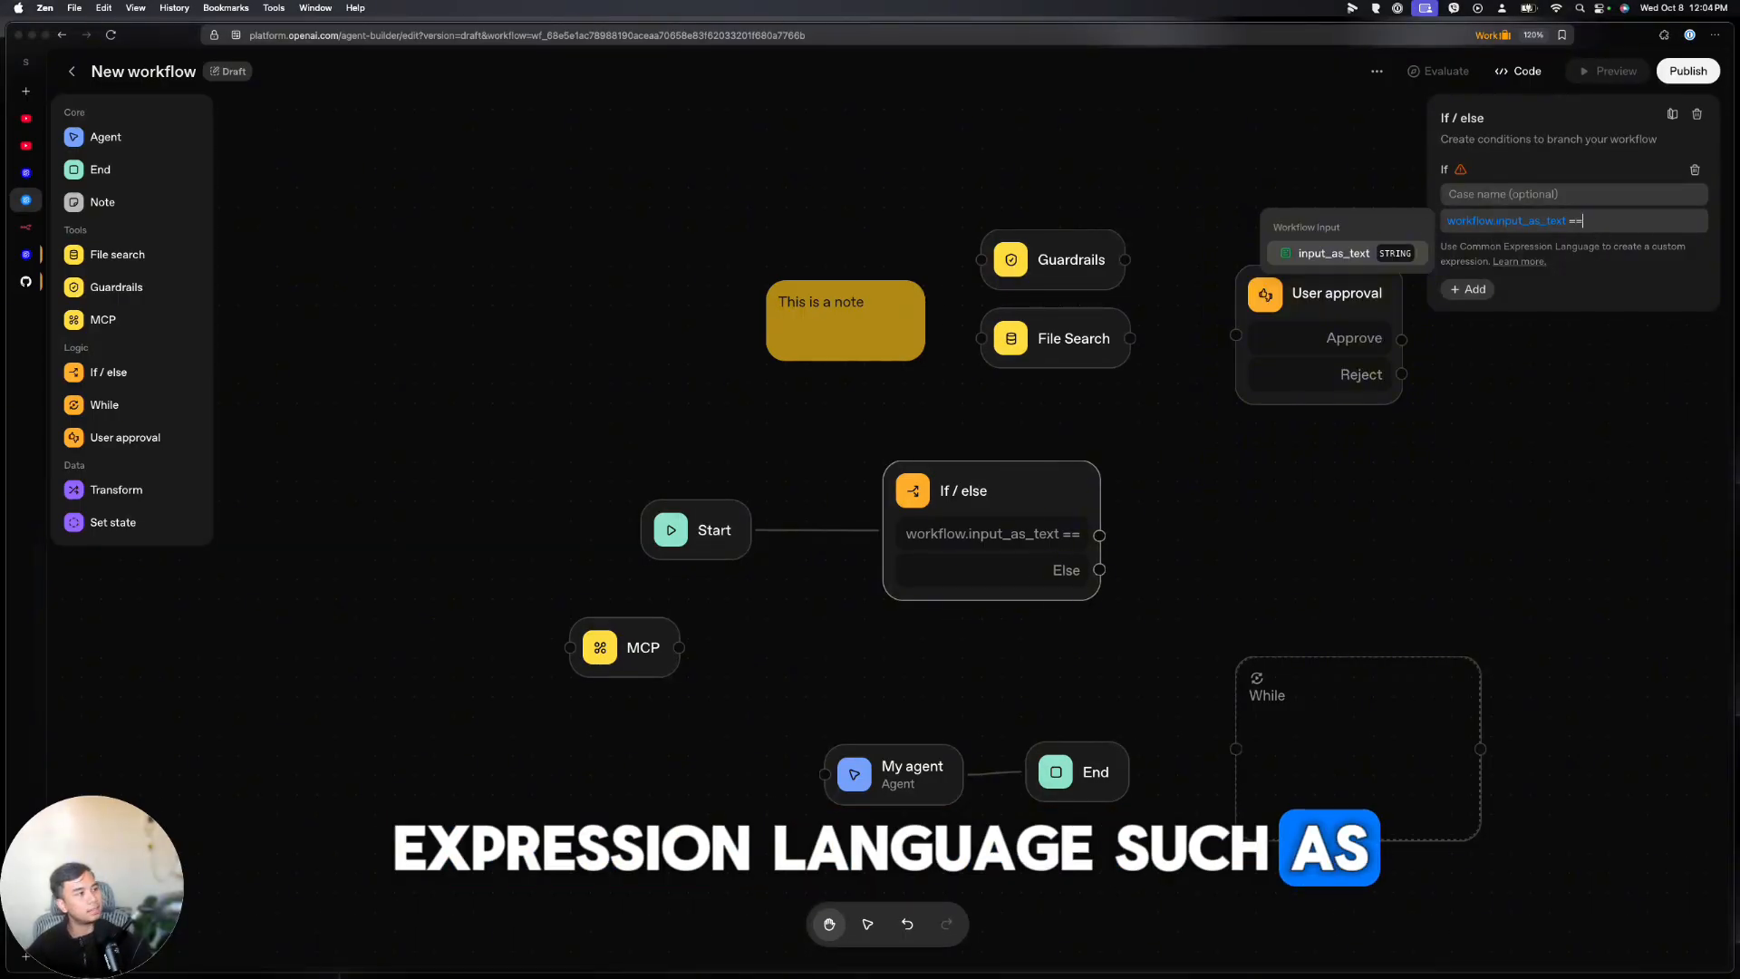
type(" \"")
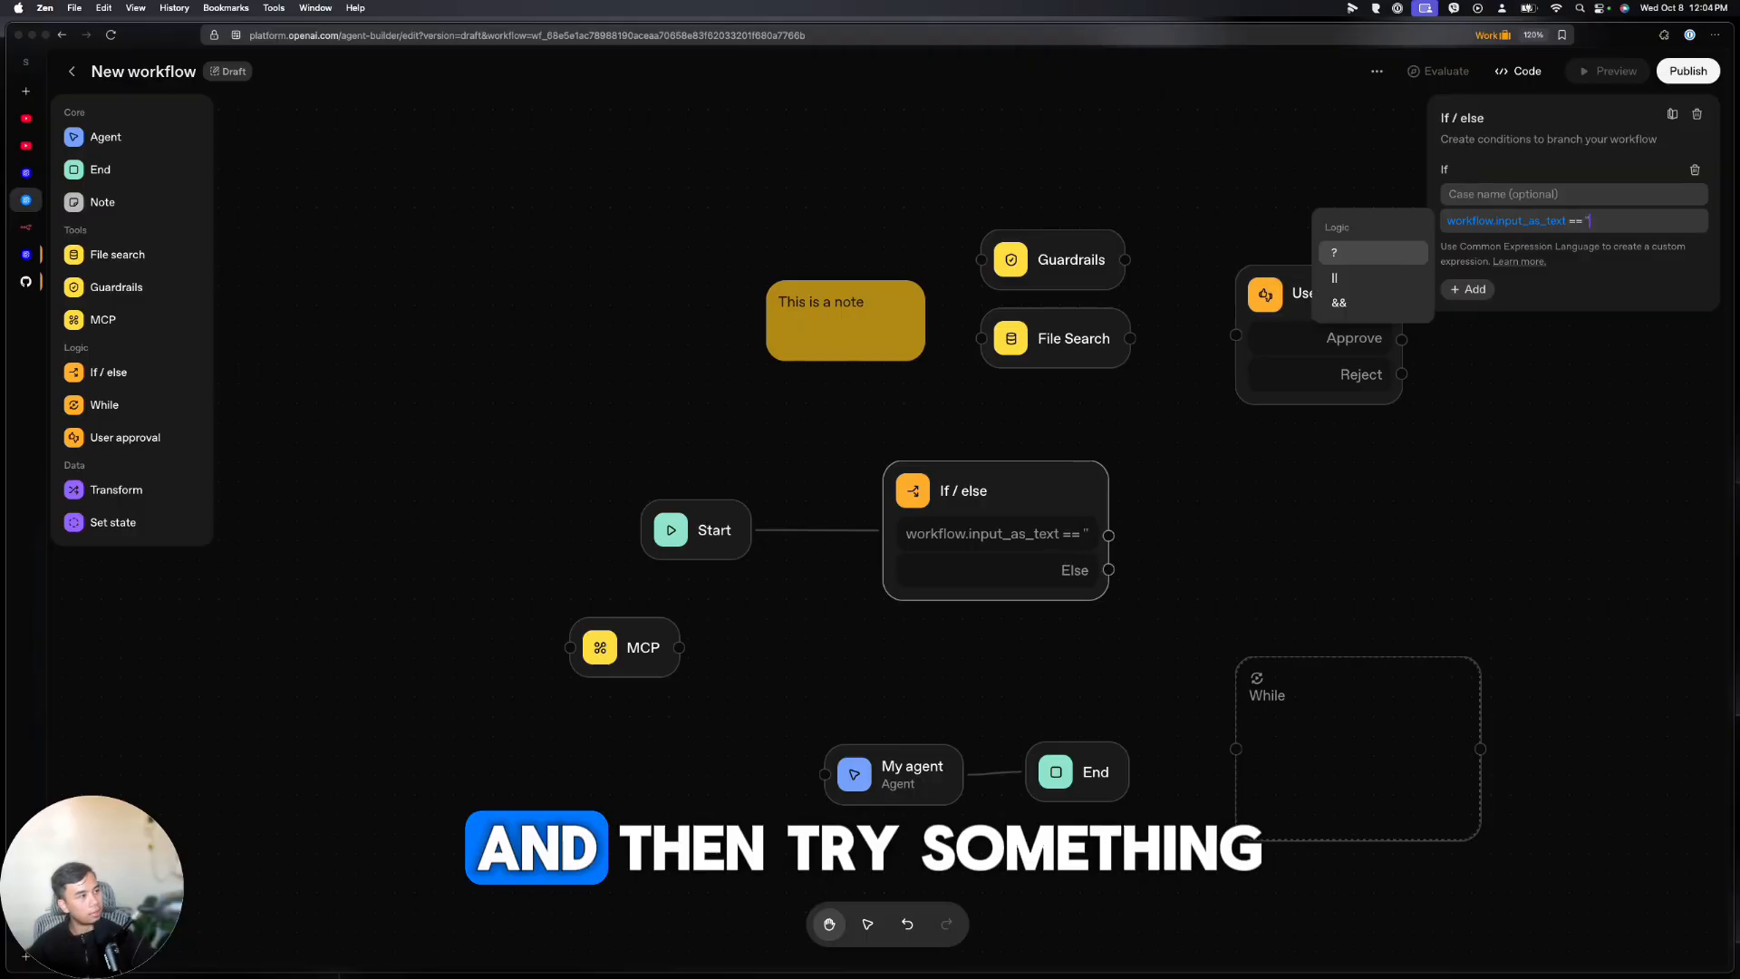
type("try")
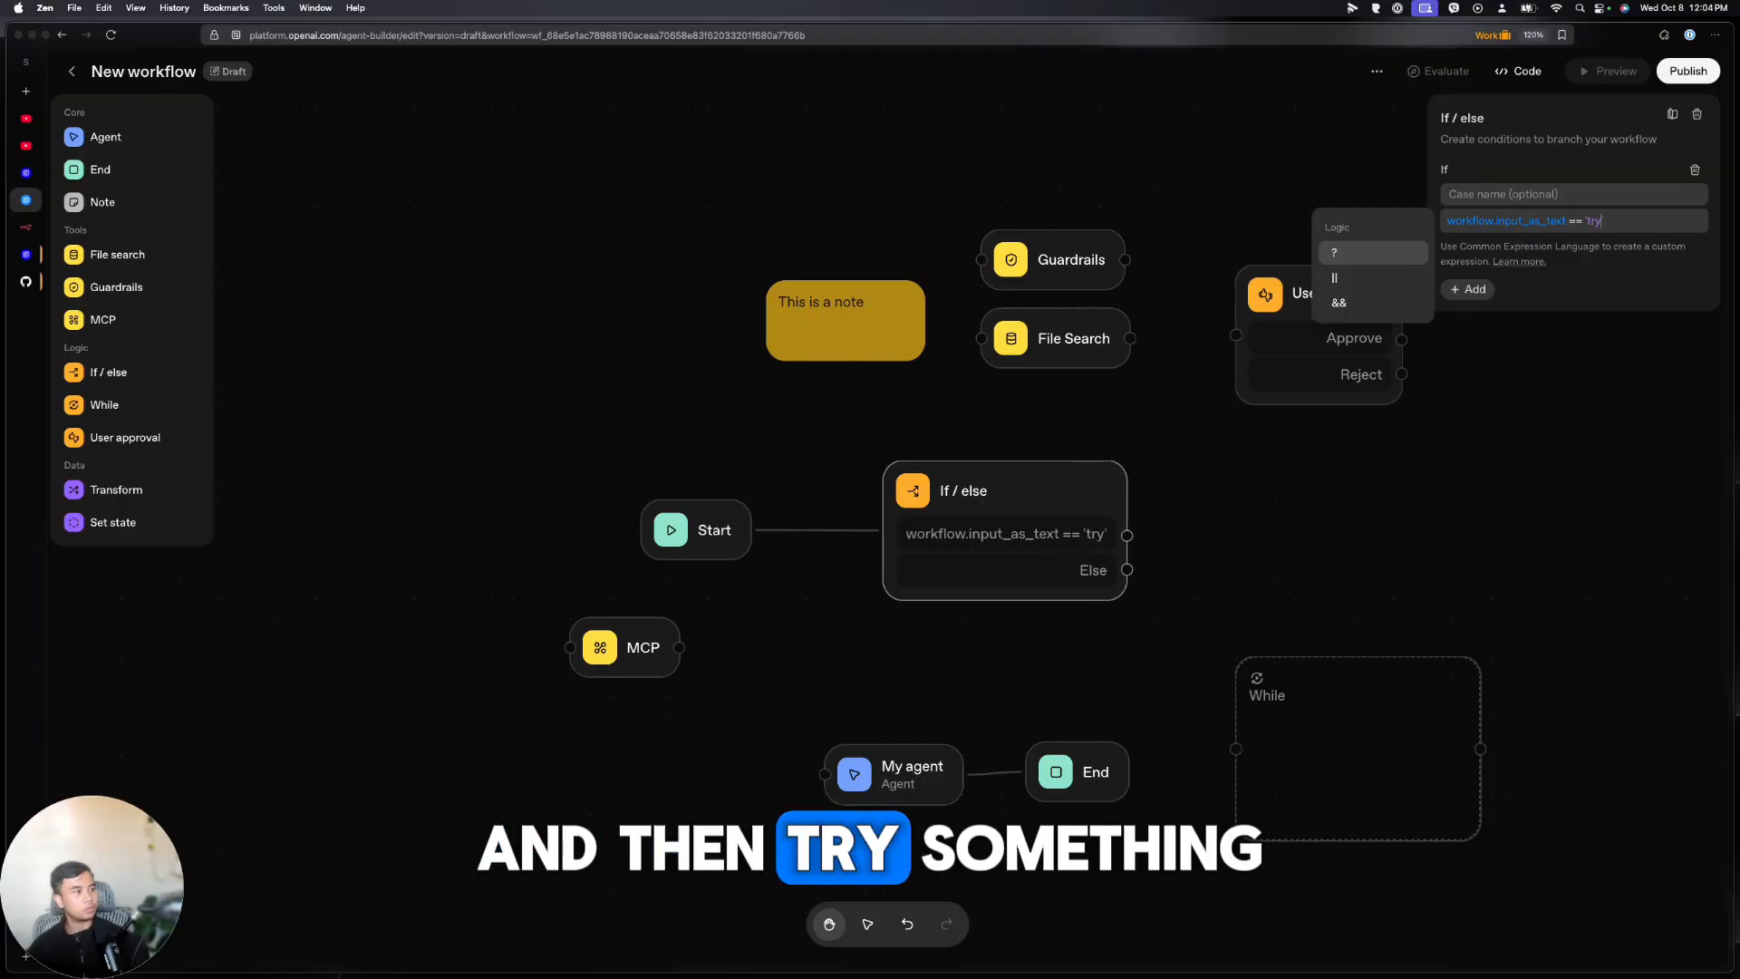
left_click(1603, 262)
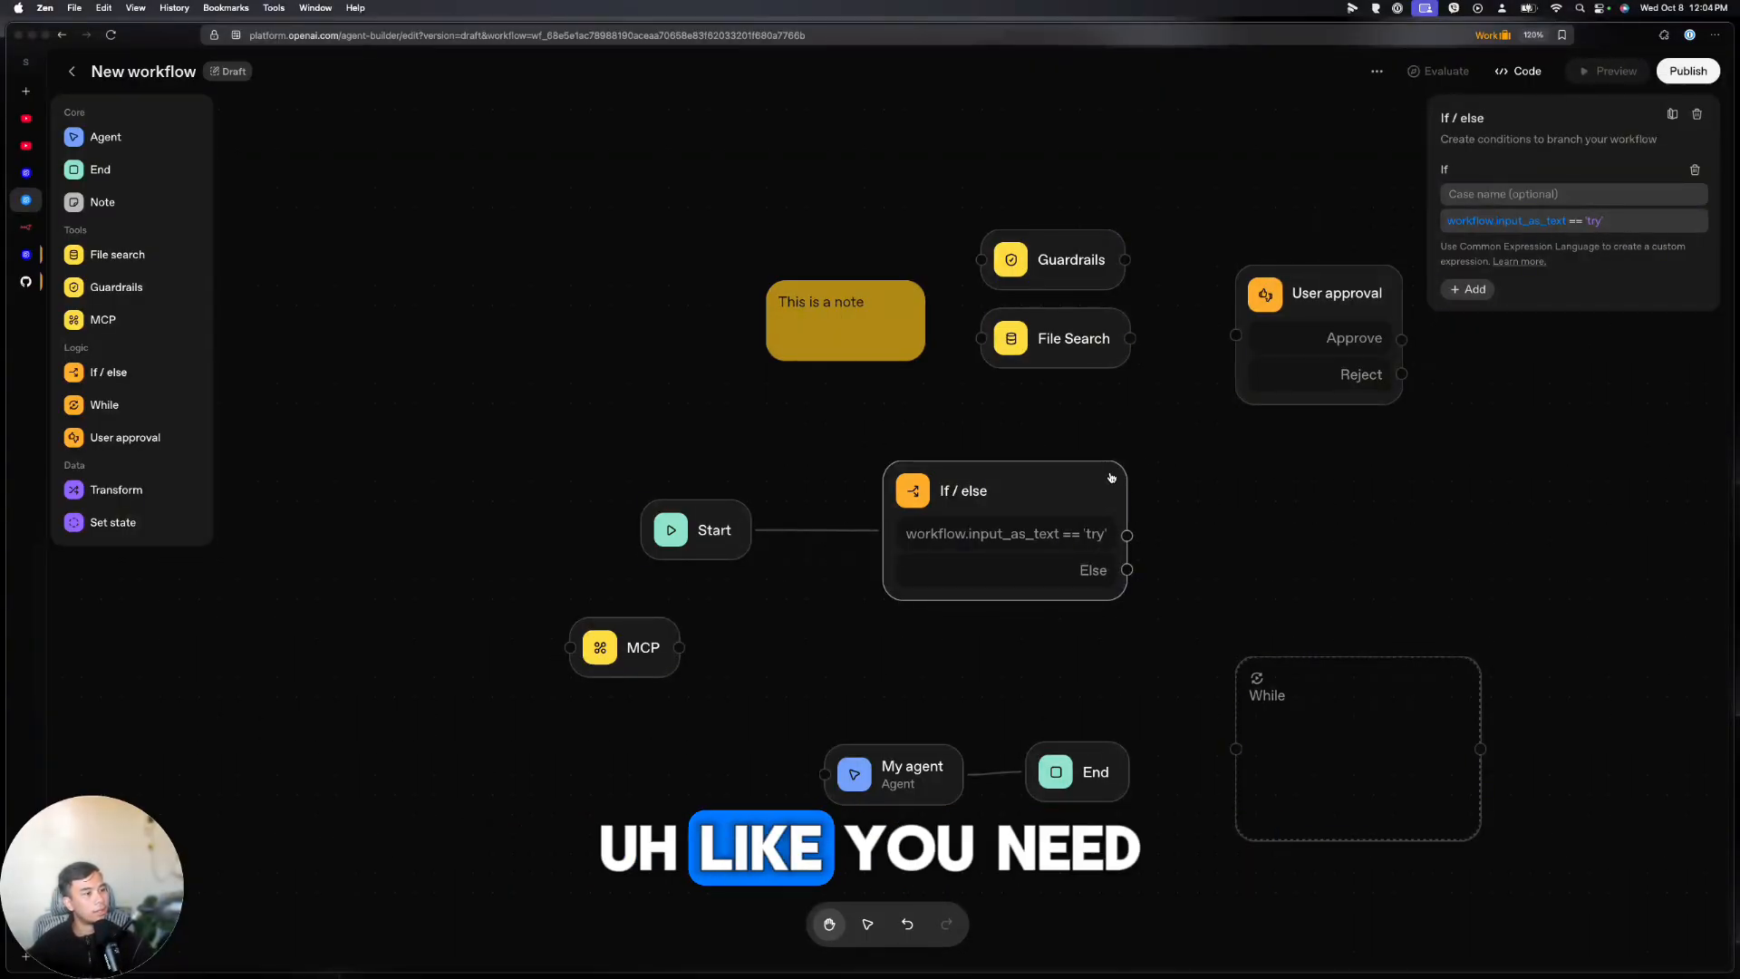
left_click_drag(1027, 490, 968, 490)
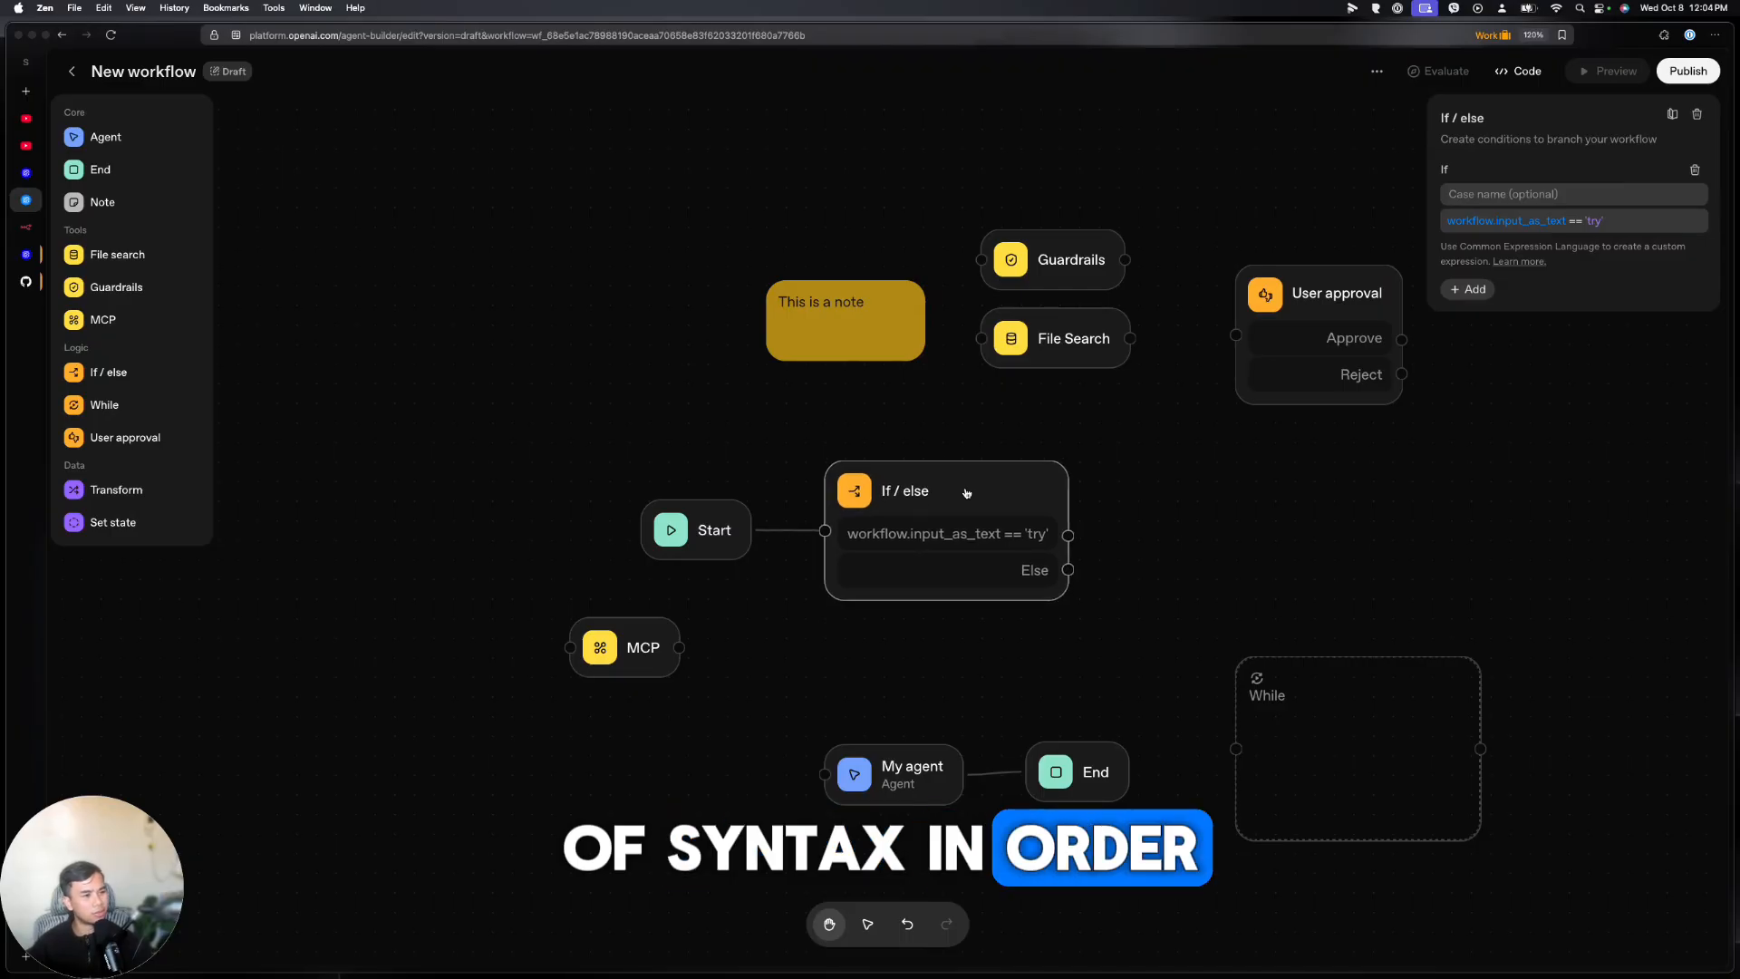
left_click_drag(865, 510, 865, 530)
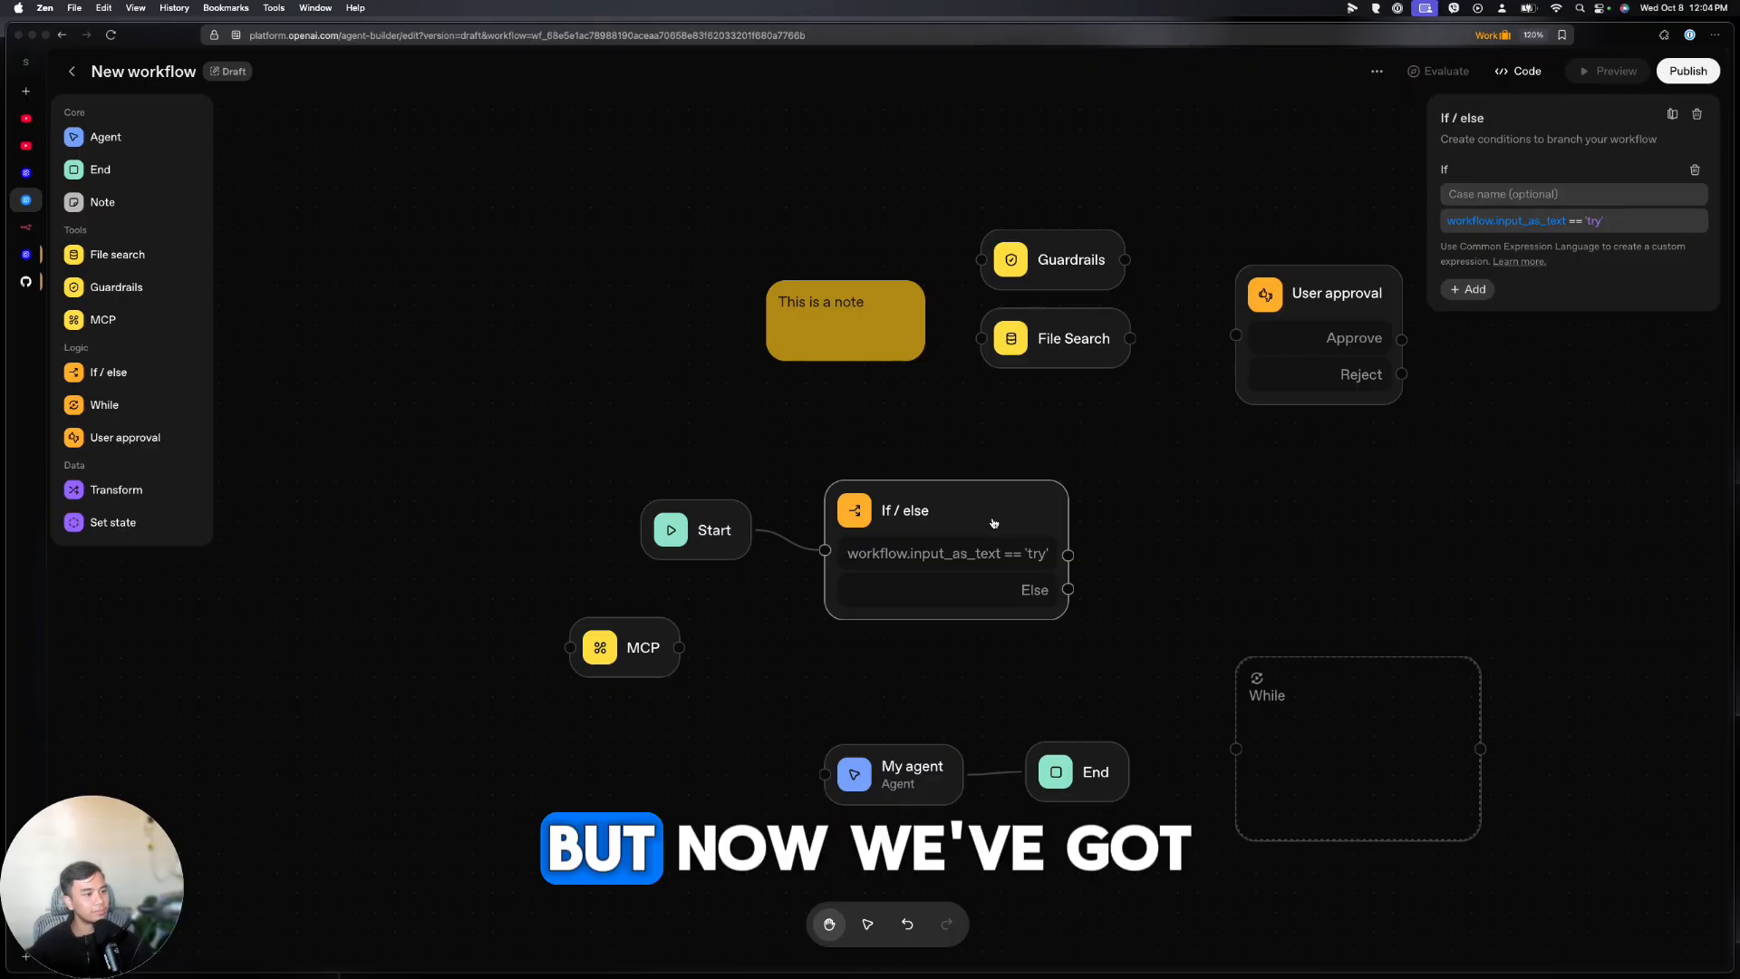
Rearrange the canvas so My agent and End sit right of If / else, moving MCP and While aside
left_click_drag(647, 649, 609, 747)
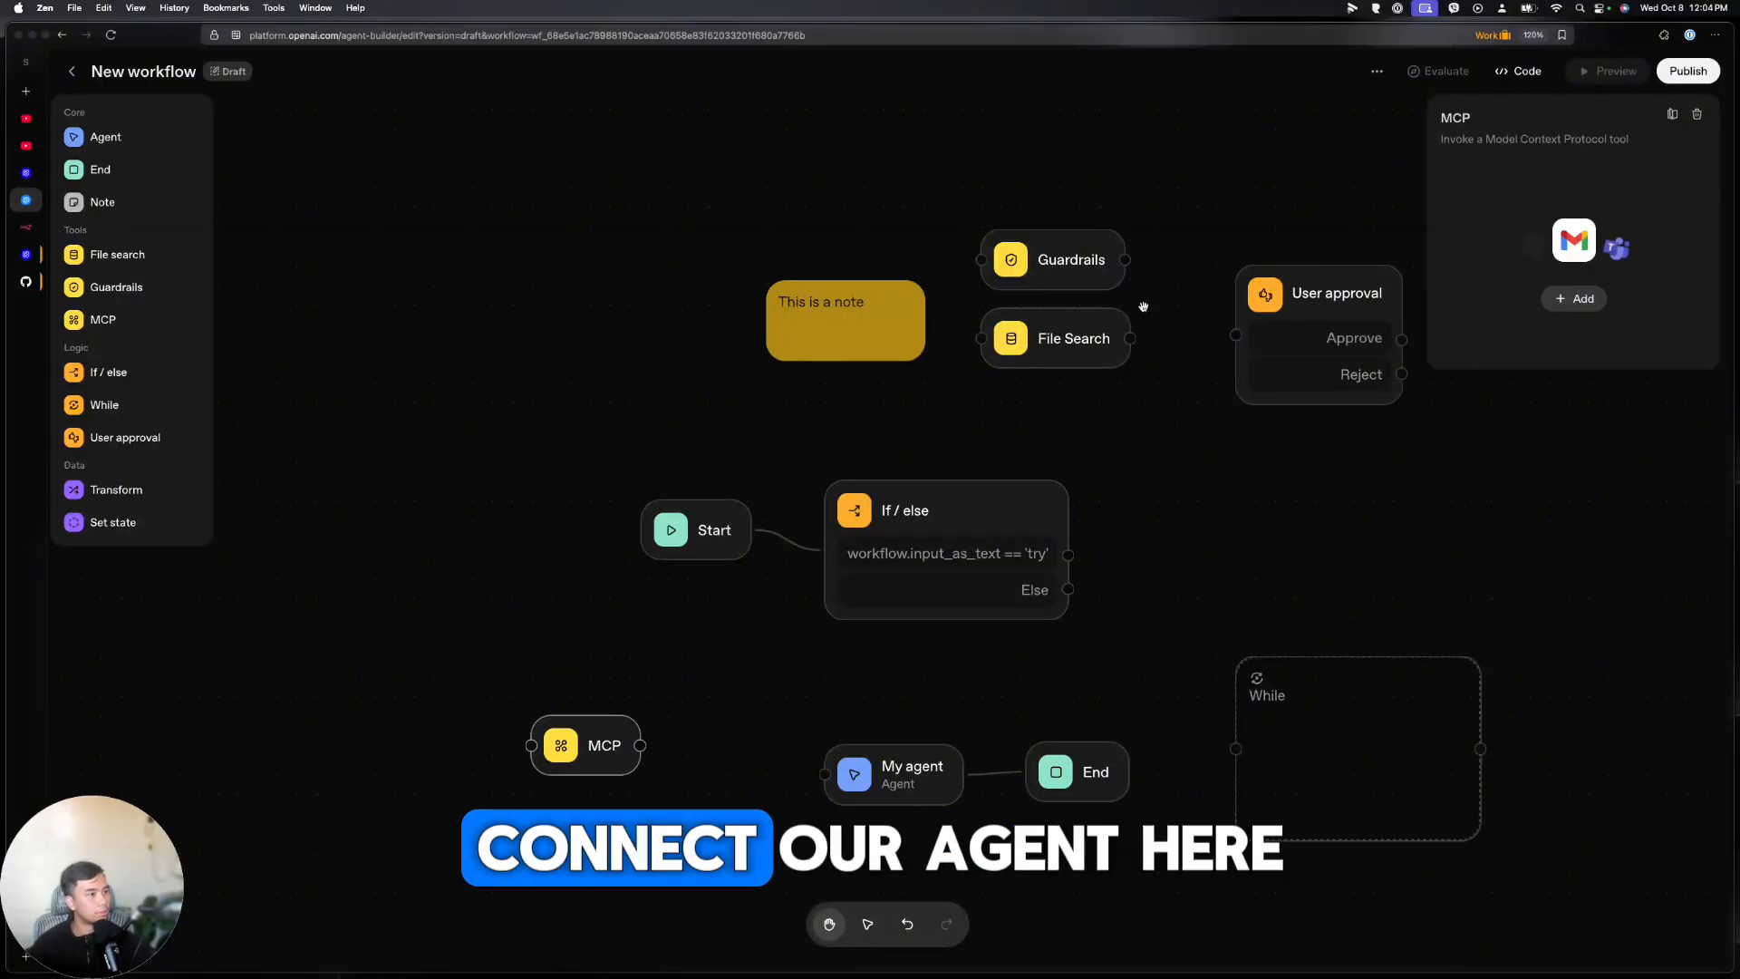
left_click_drag(840, 784, 1151, 600)
left_click_drag(1087, 769, 1427, 571)
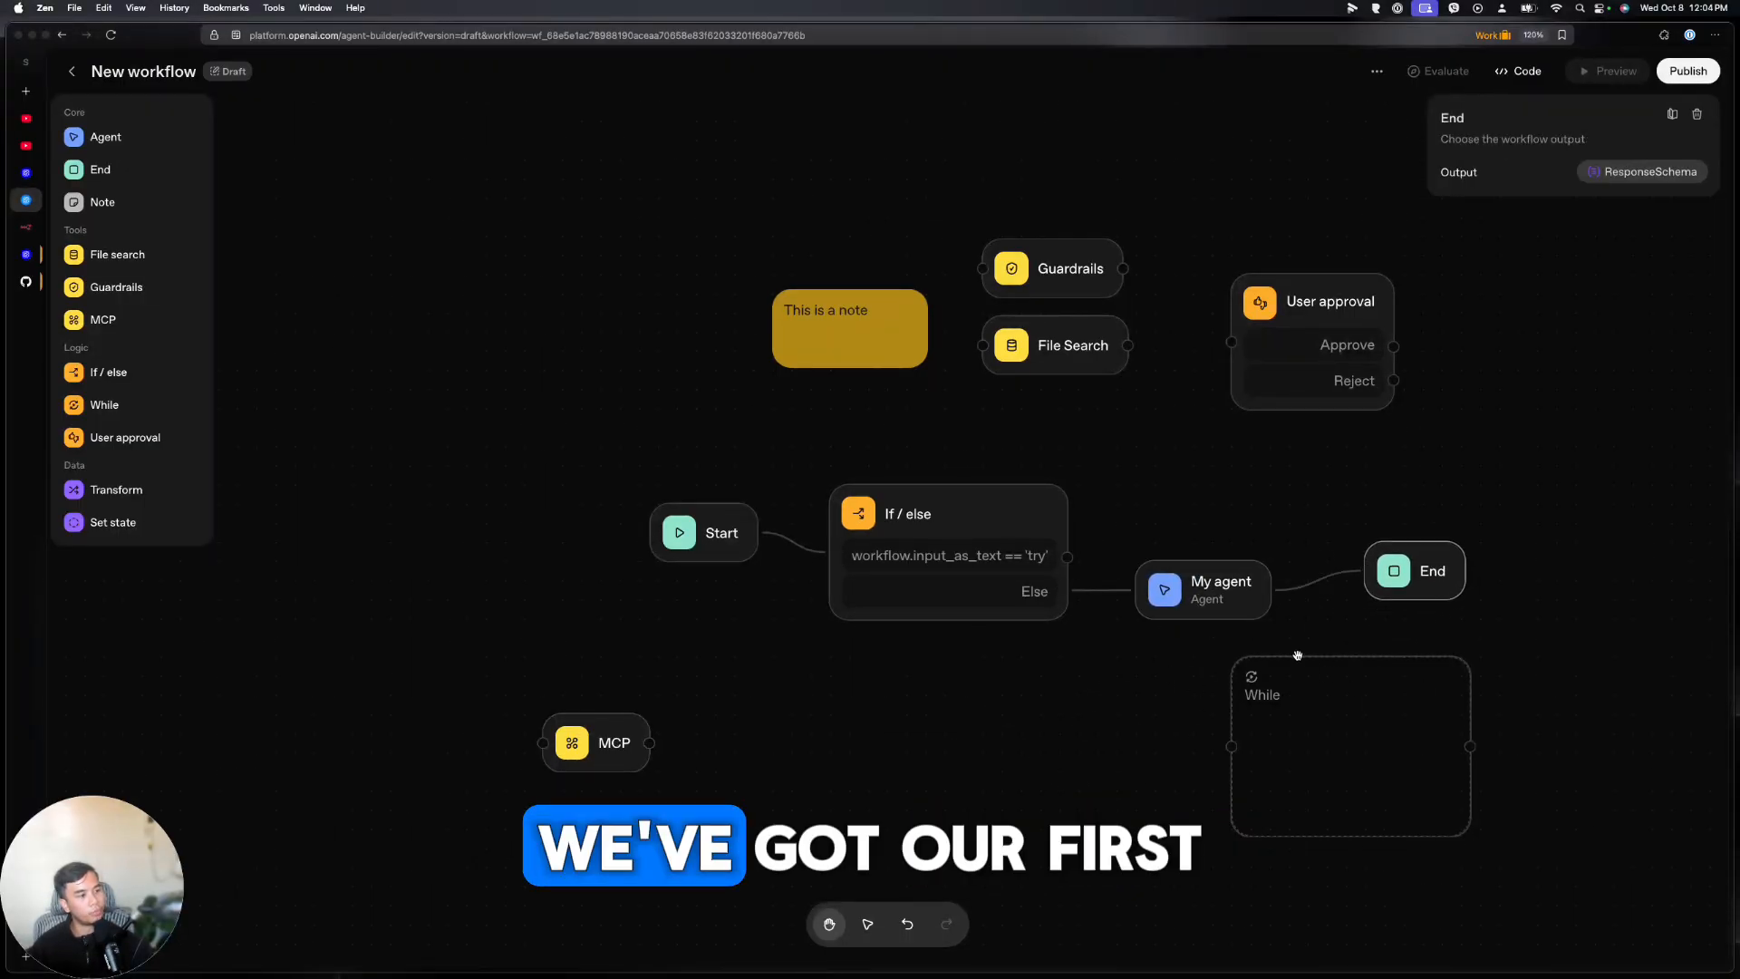
left_click_drag(1301, 666, 1150, 782)
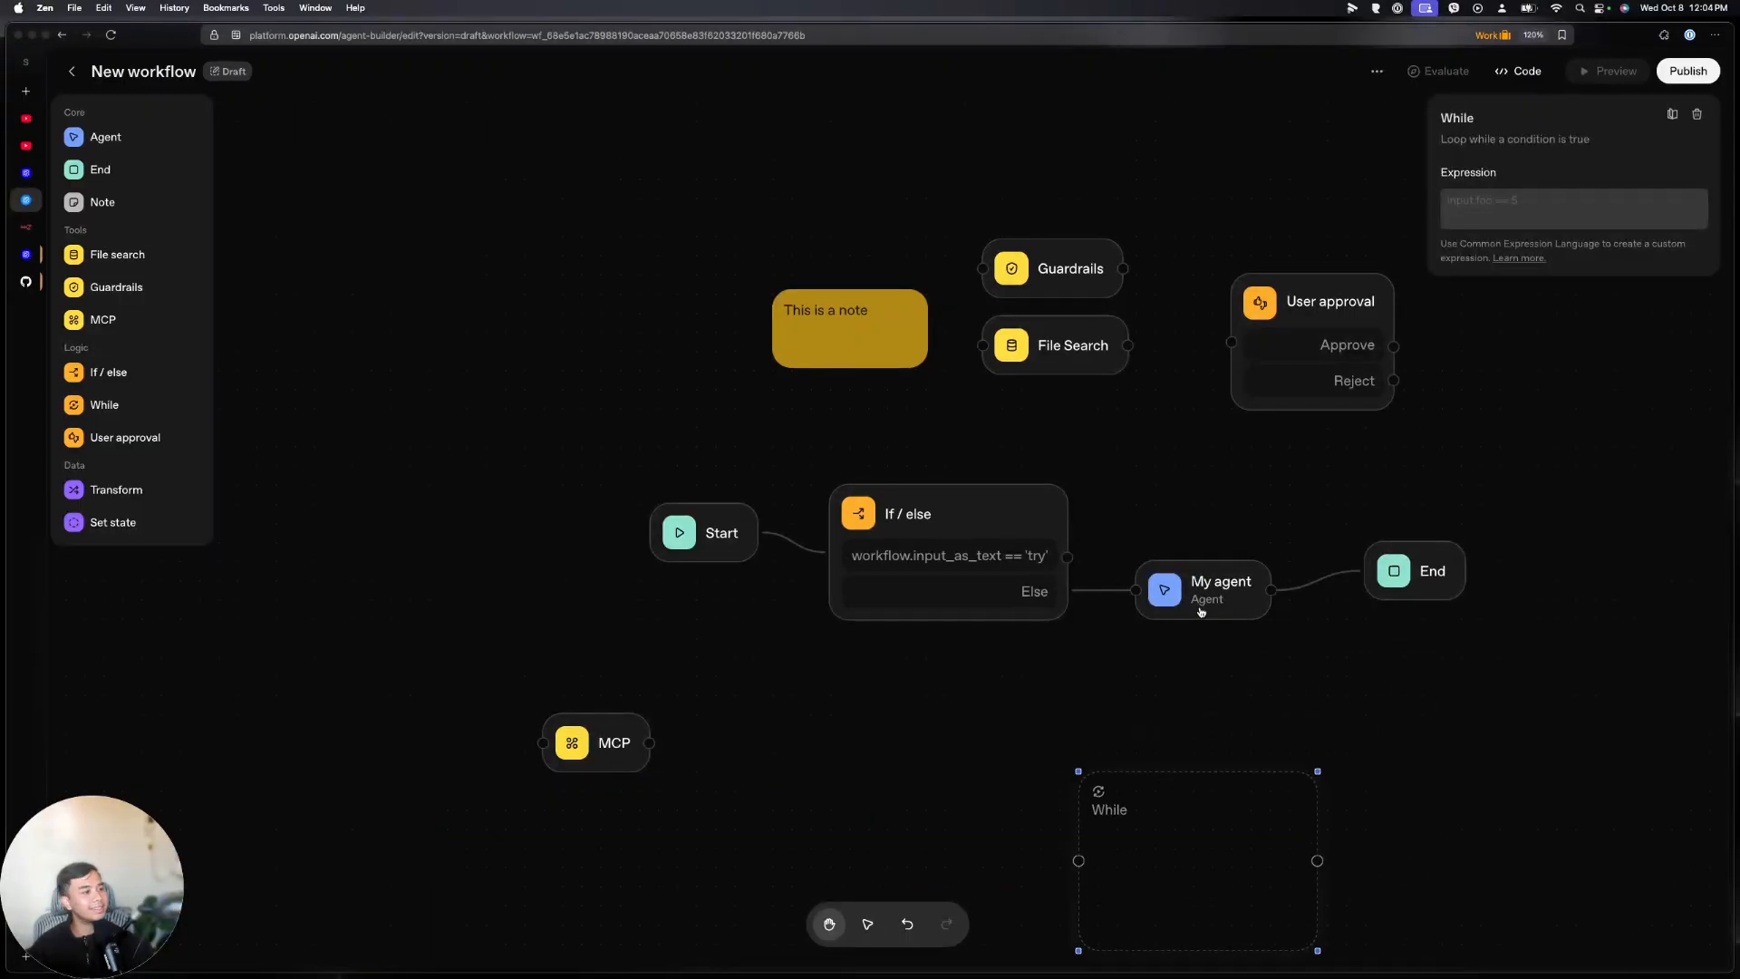
Switch My agent's model to gpt-5-nano and look through its Tools options
left_click(1203, 585)
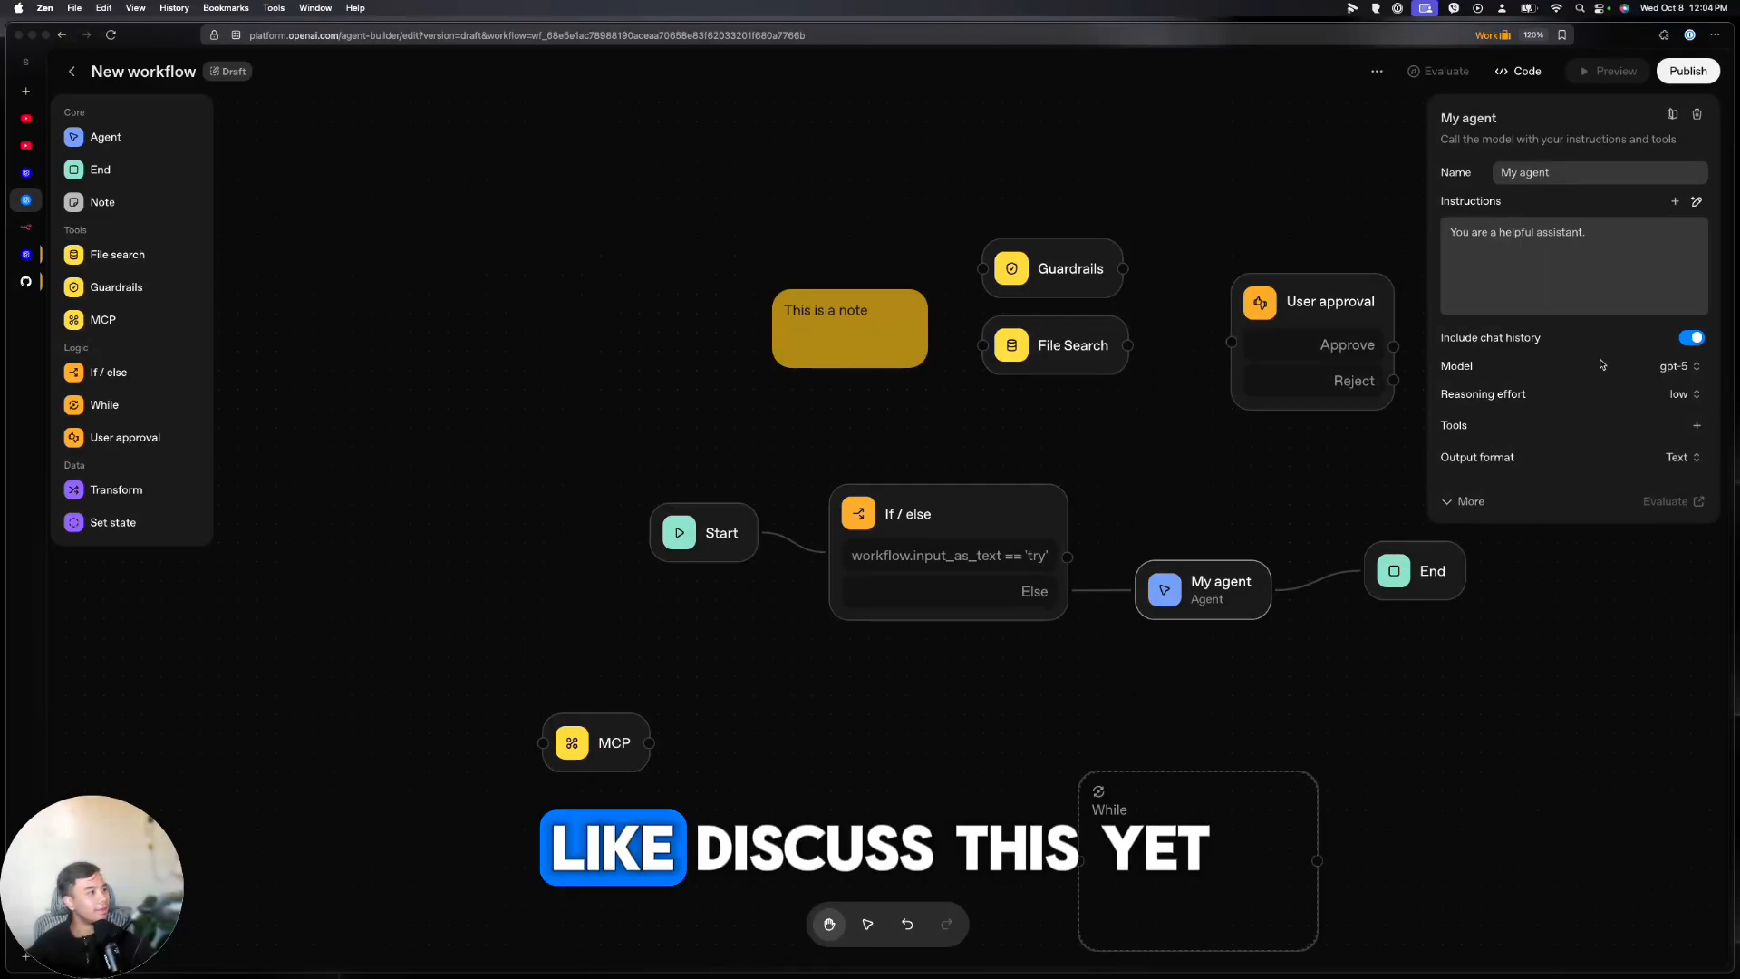
left_click(1670, 367)
left_click(1577, 598)
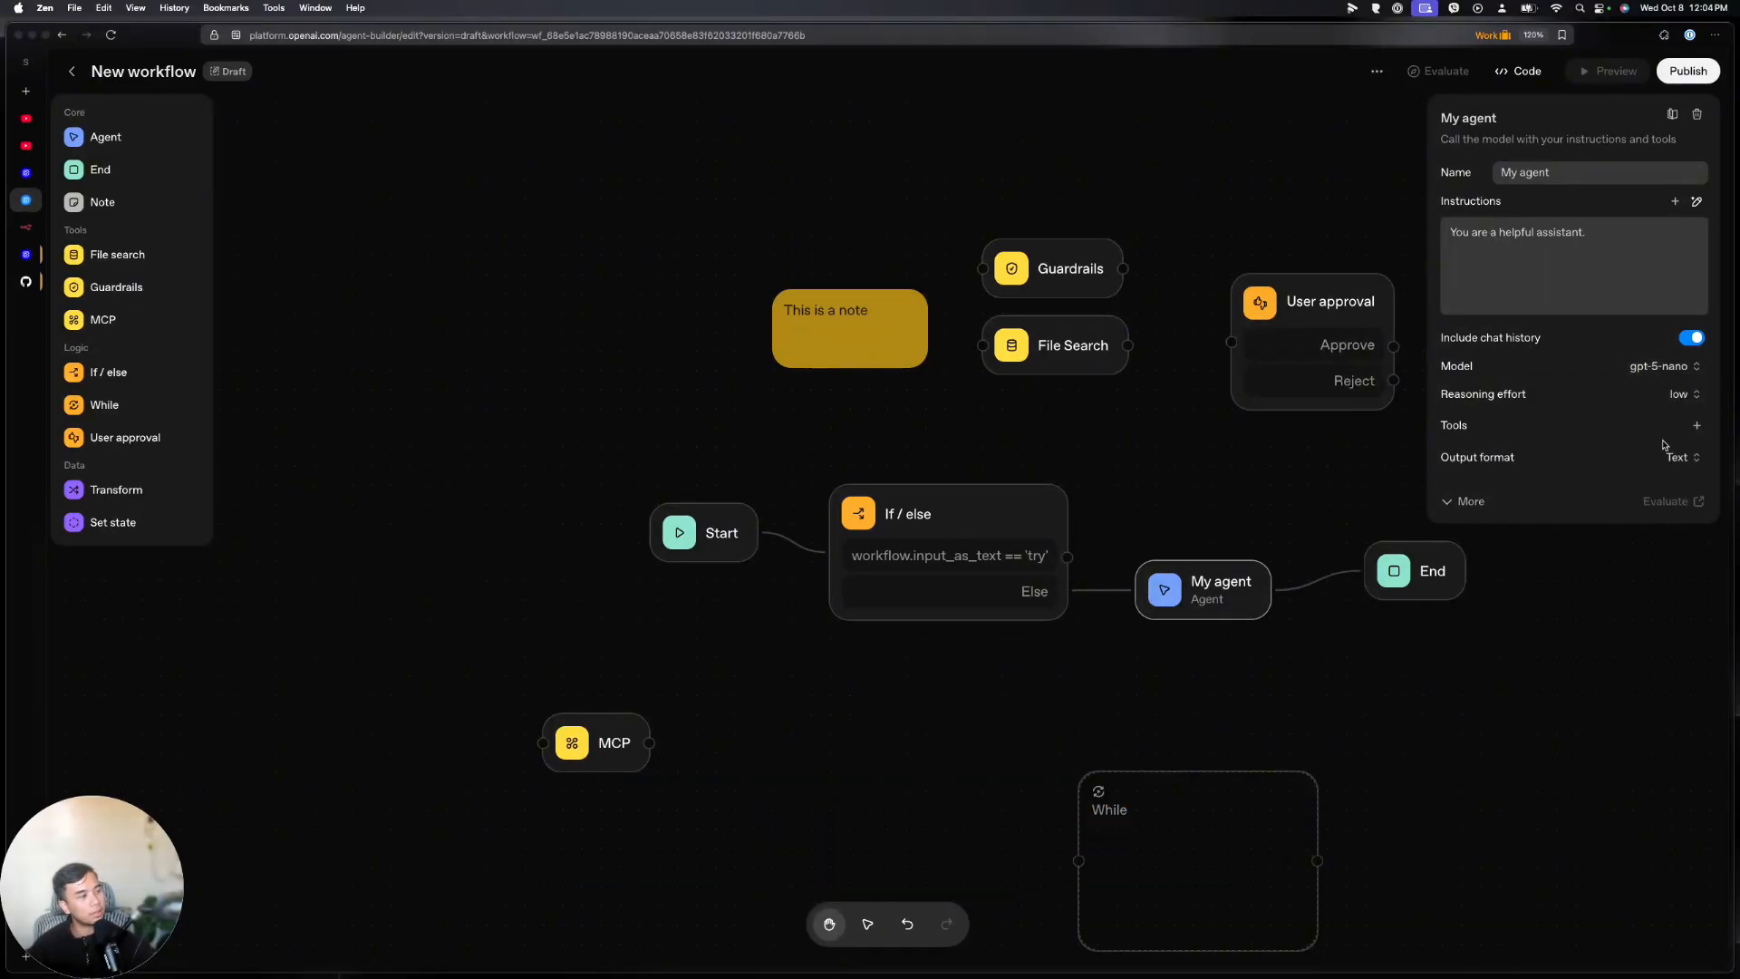
left_click(1696, 425)
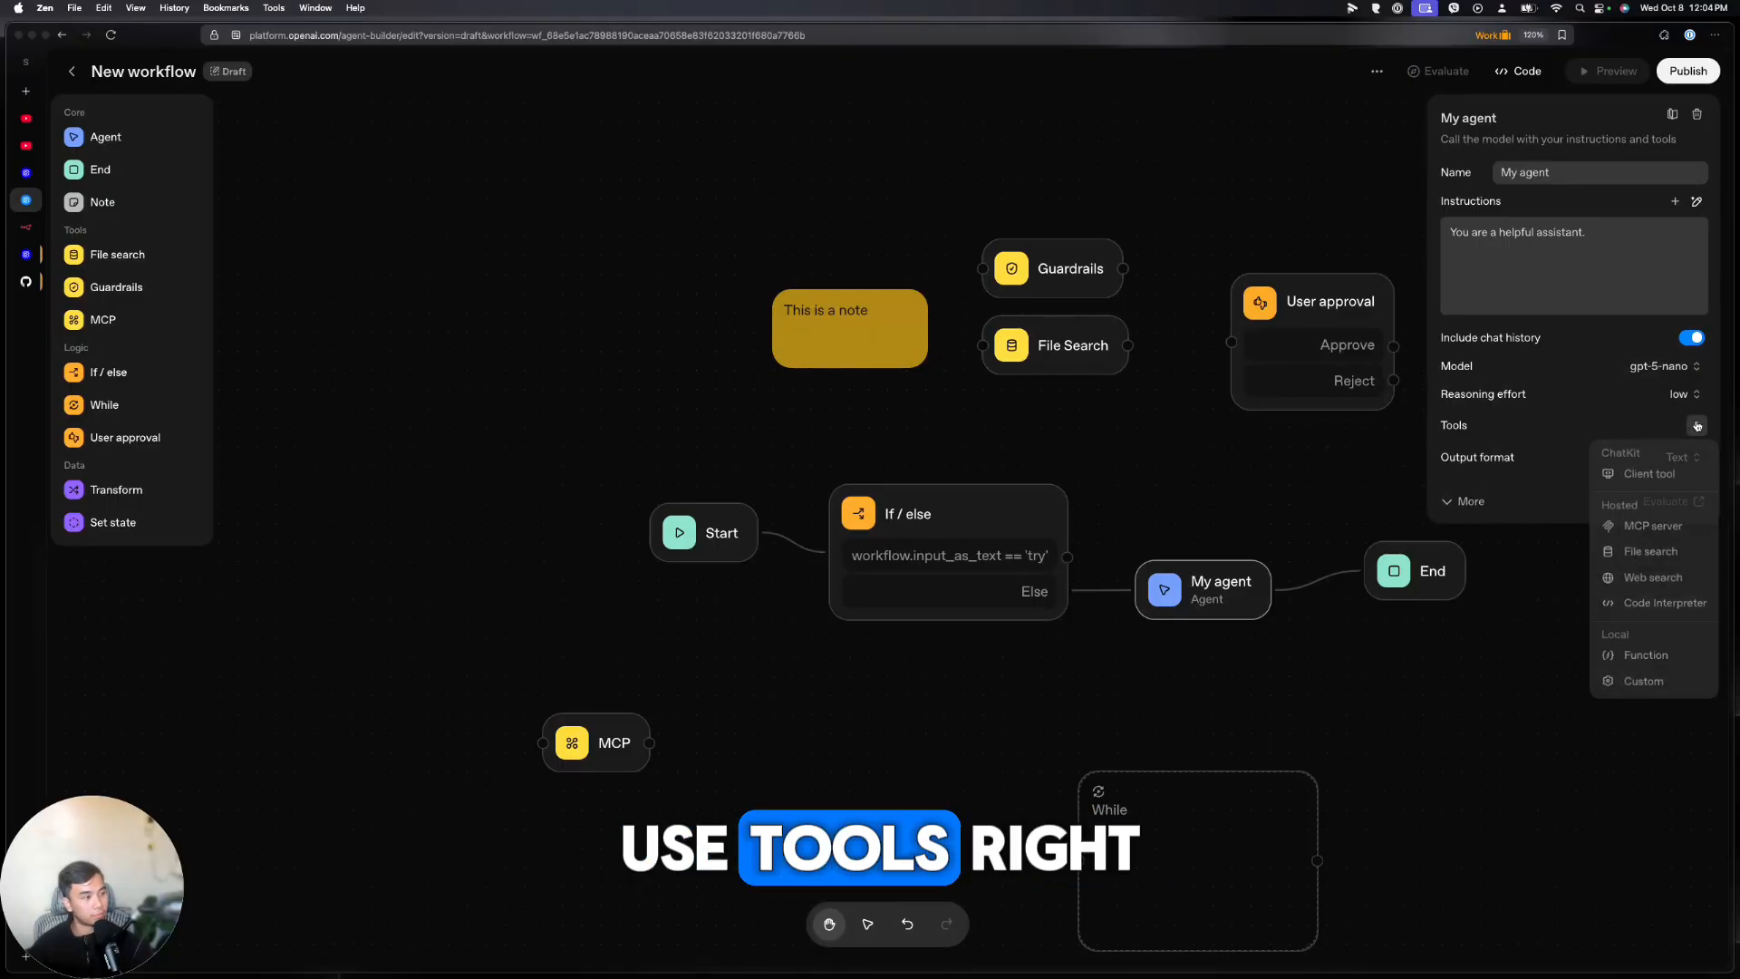
left_click(1636, 530)
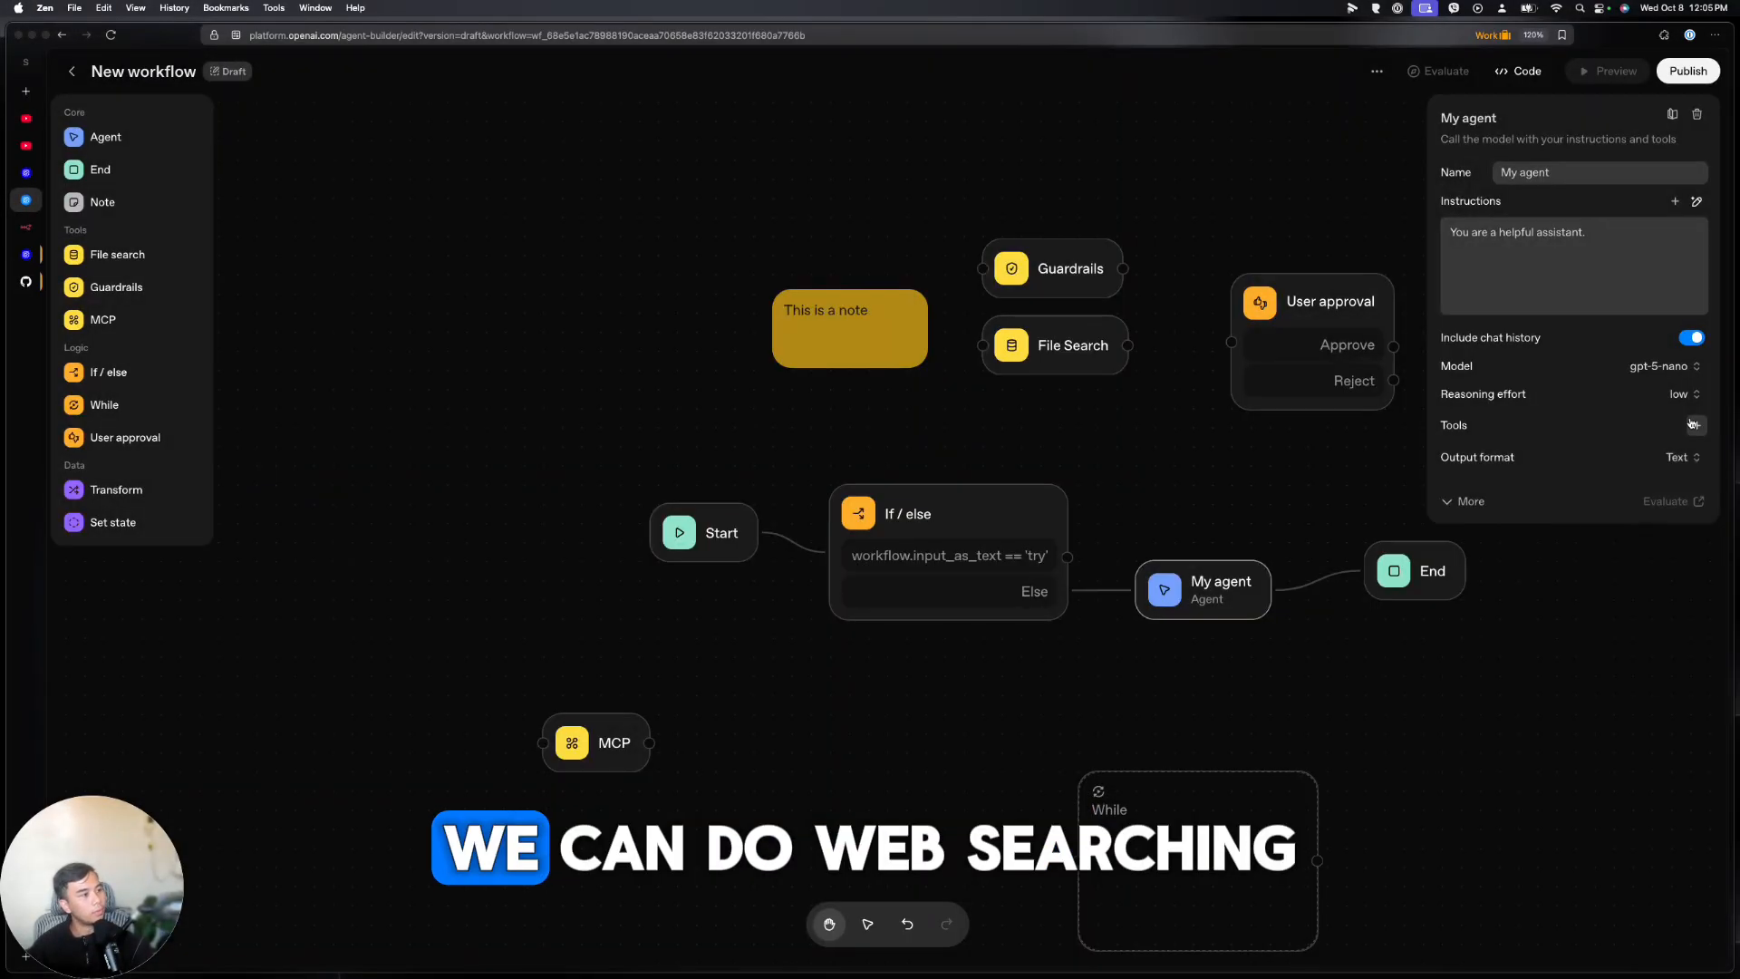
left_click(1697, 425)
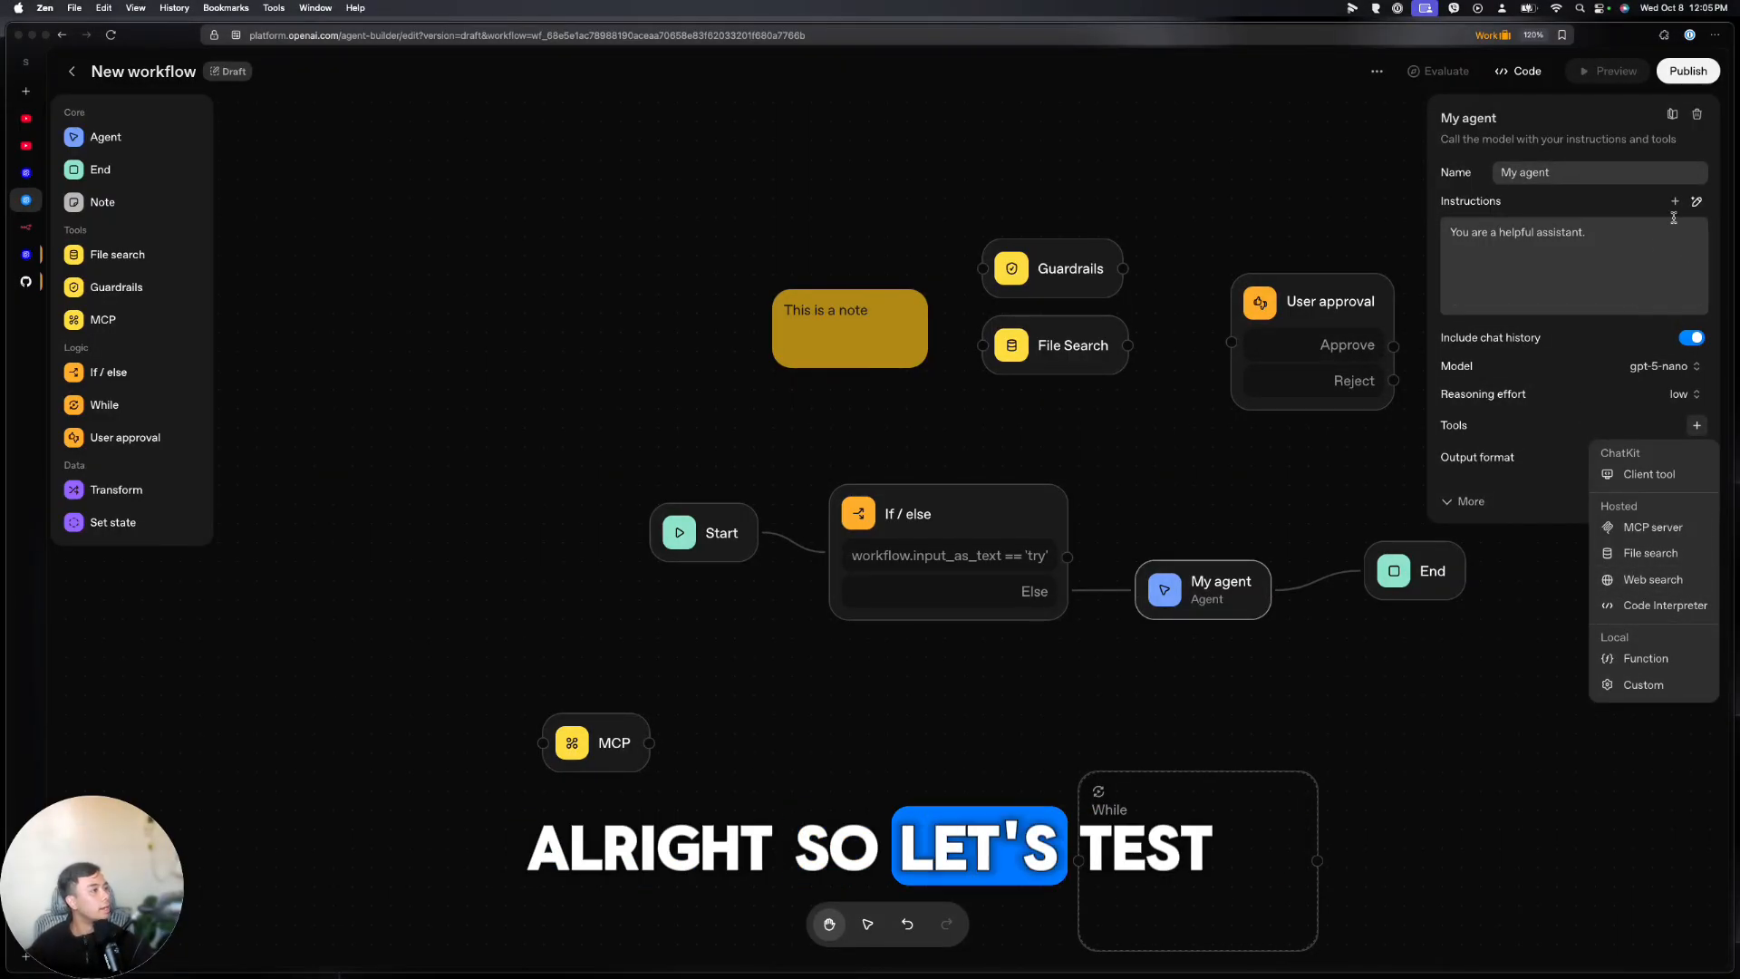
left_click(1249, 208)
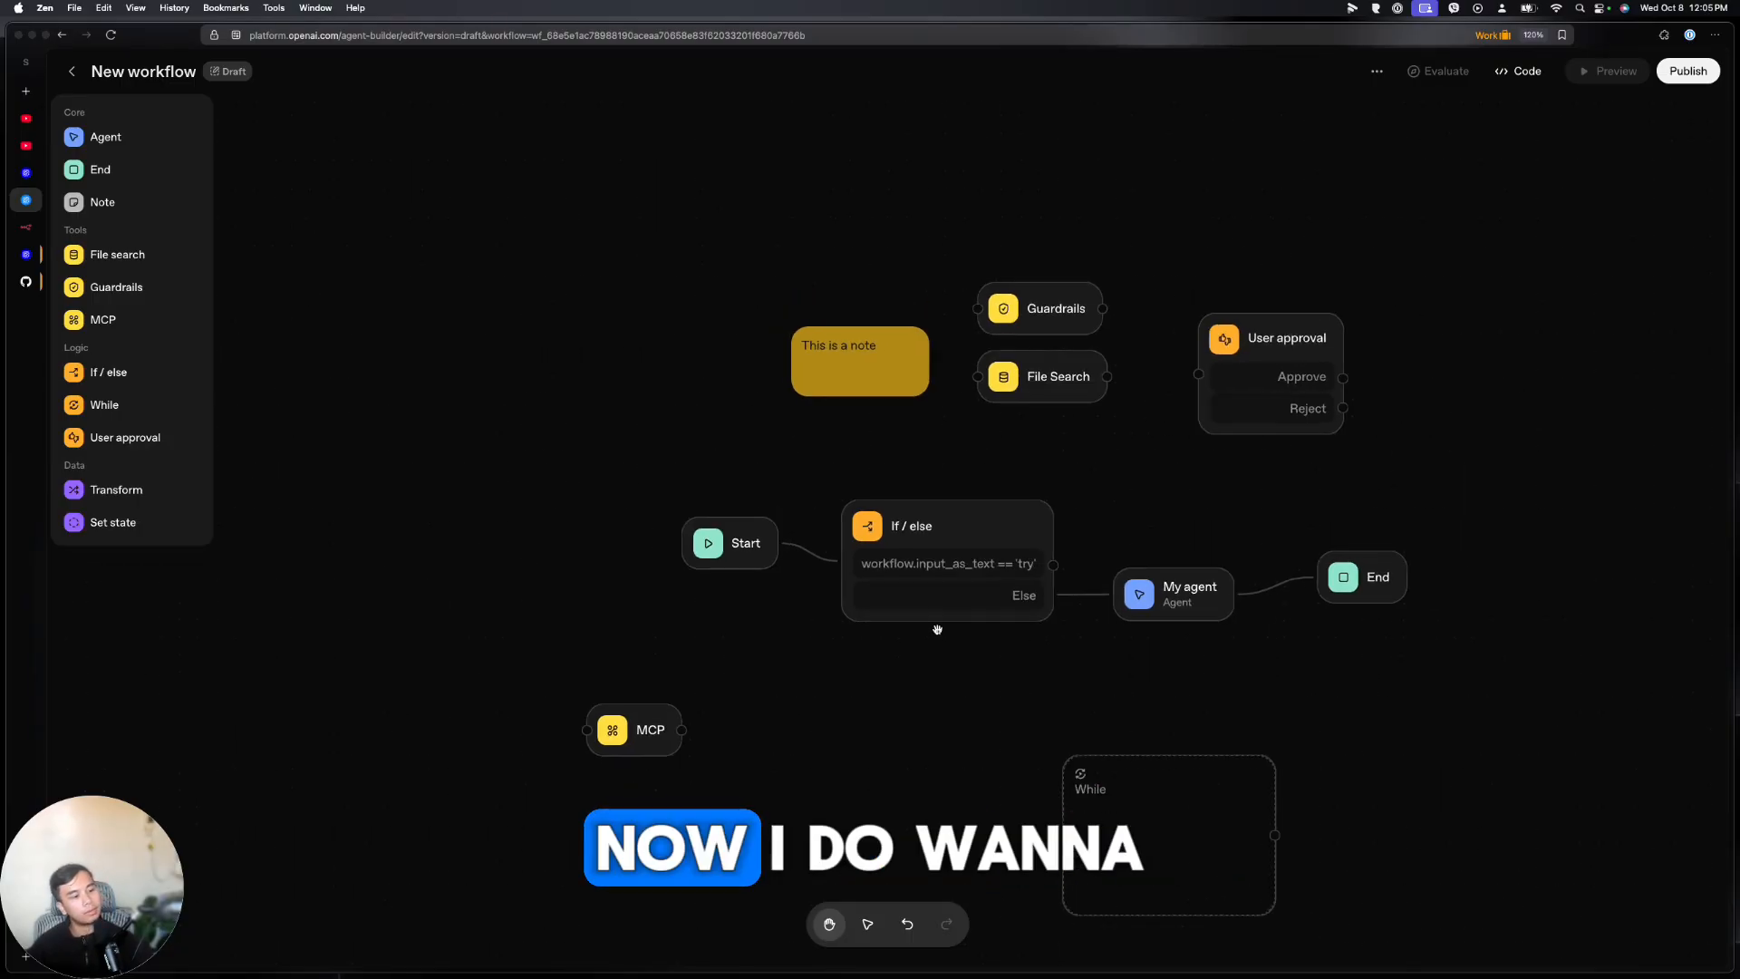
Recentre the workflow on the canvas while checking whether Preview is available
left_click_drag(1021, 661, 856, 557)
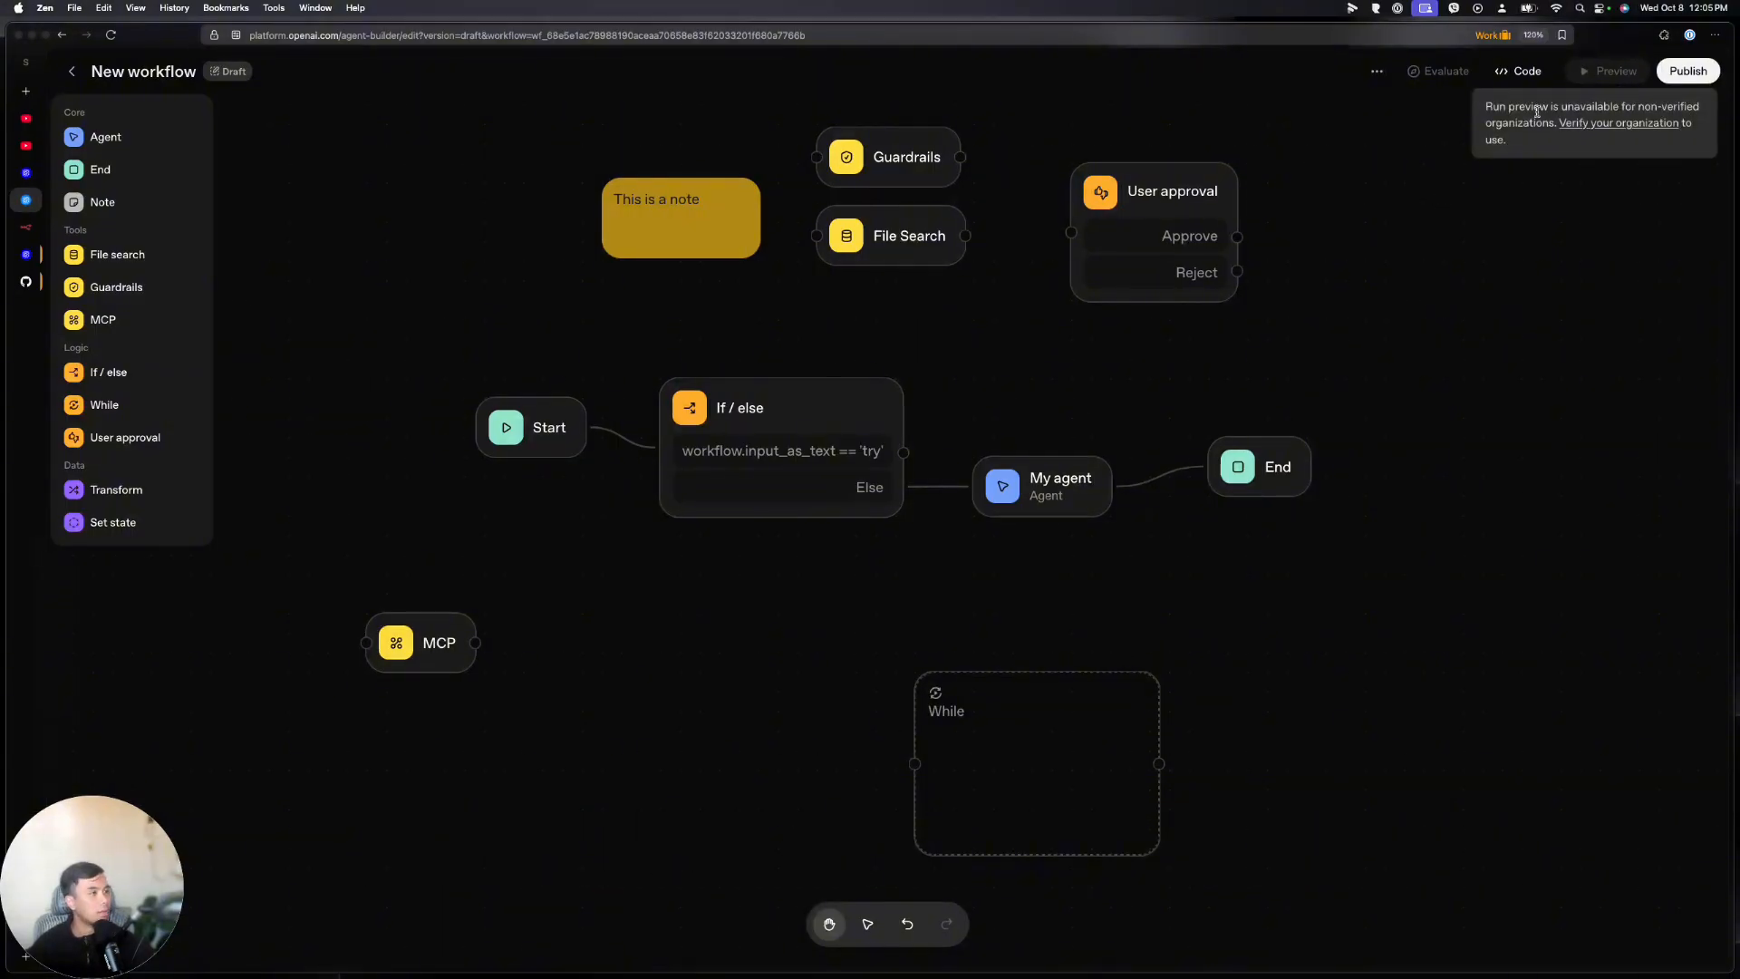
Open organization verification in Platform settings and launch the Persona ID check
left_click(1595, 124)
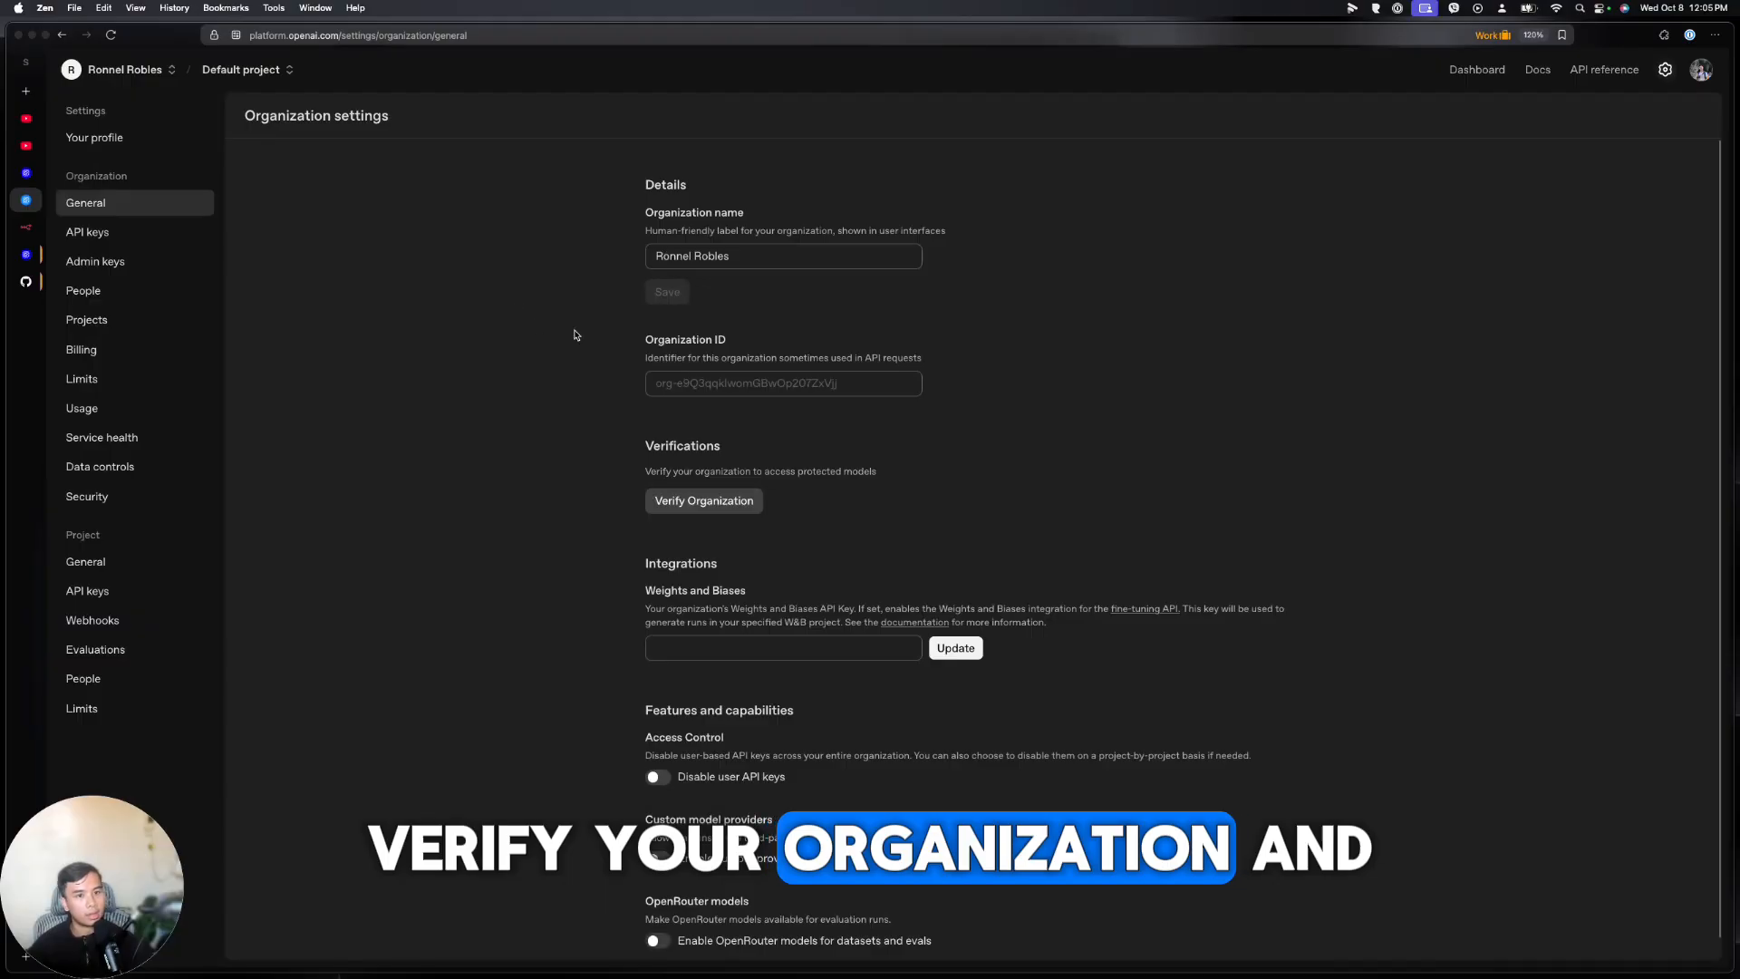
left_click(725, 502)
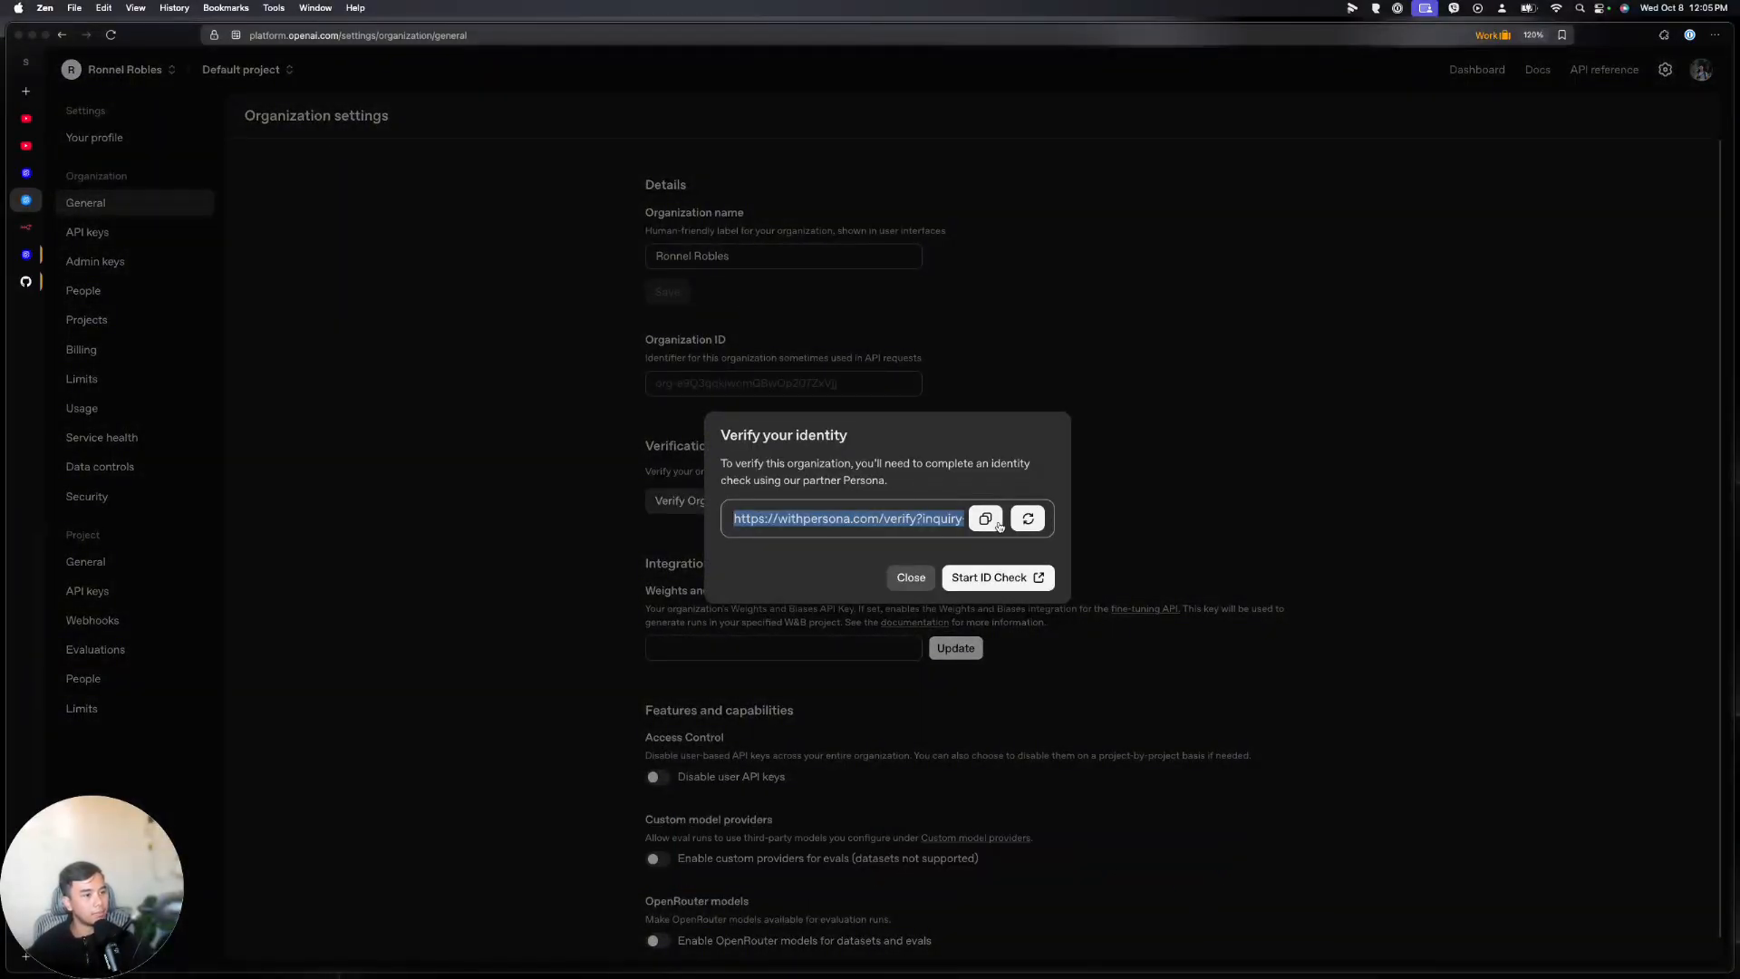
left_click(1002, 579)
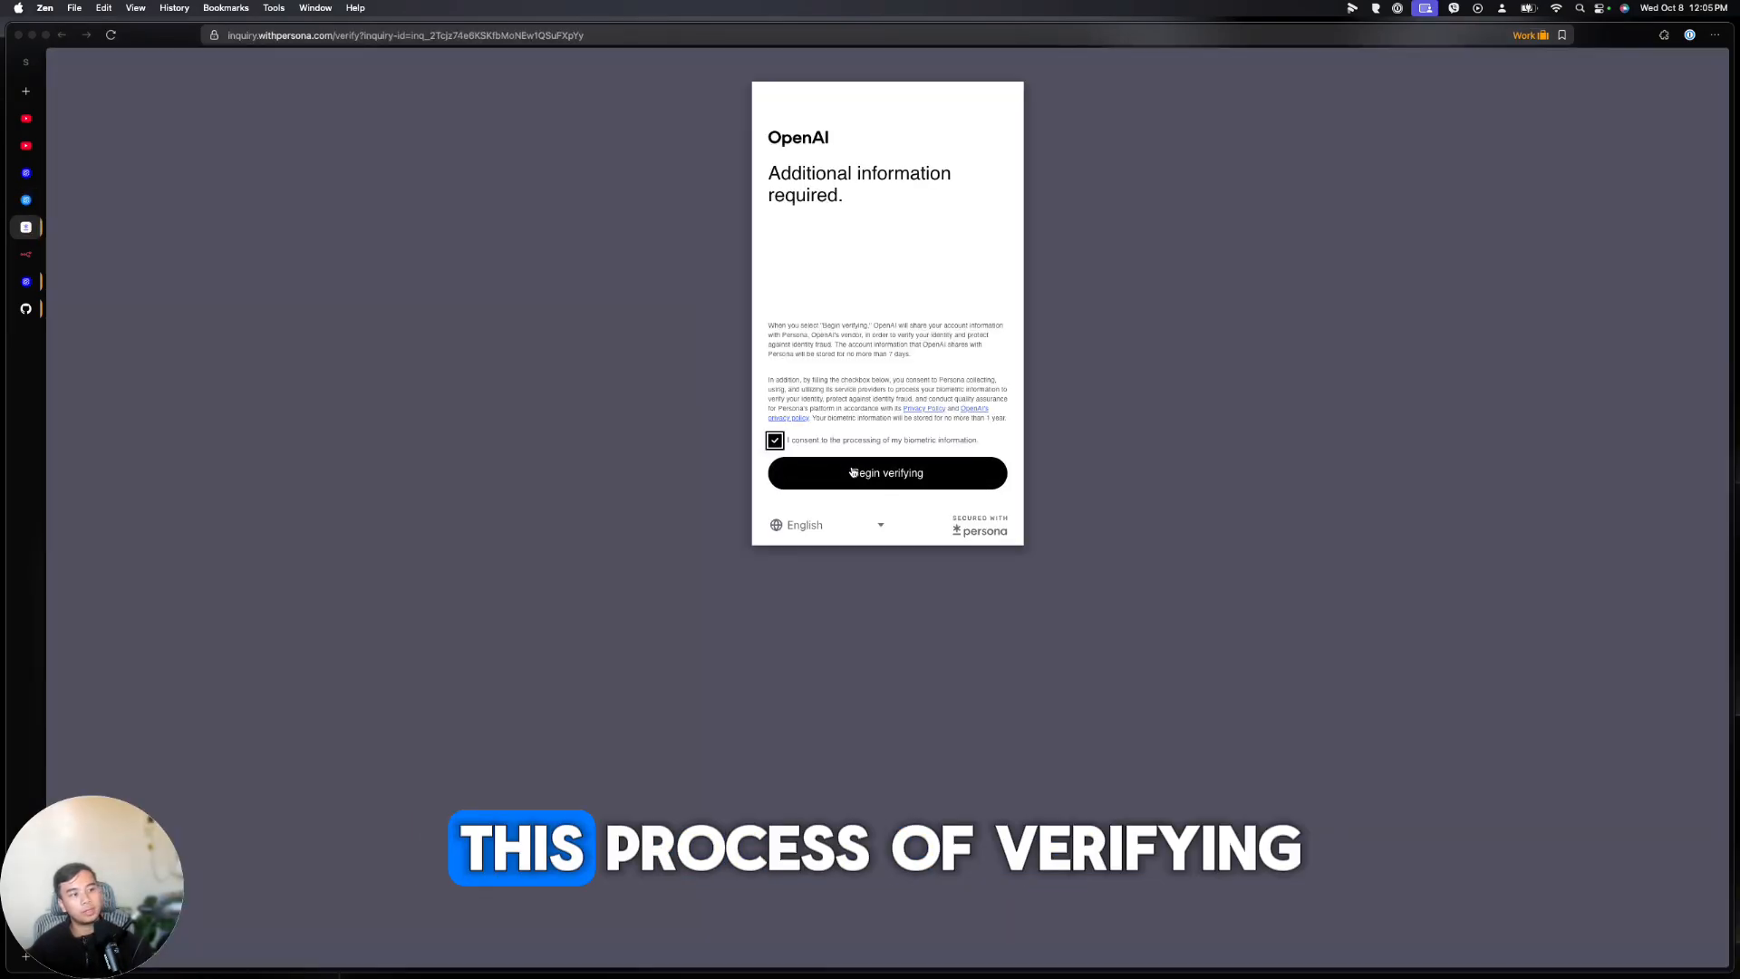
Complete the Persona identity verification, then return to the Agent Builder workflow
left_click(847, 470)
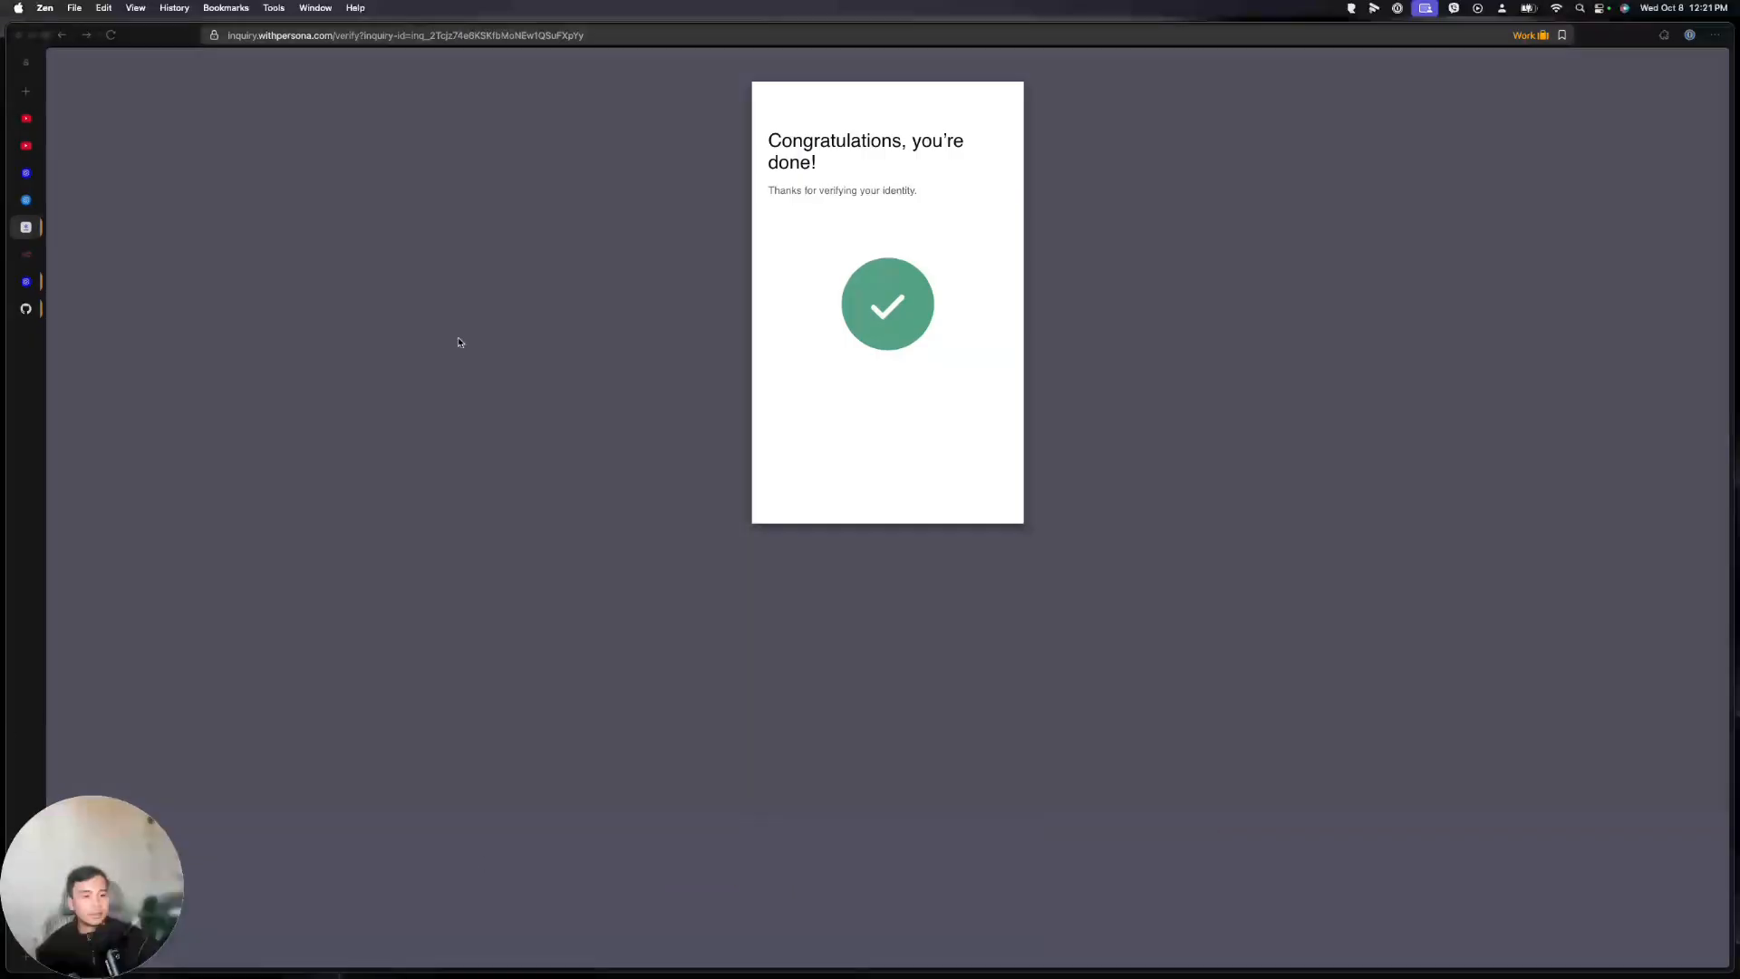
left_click(26, 201)
Send 'Why is the sky blue?' to the workflow in the test preview
left_click_drag(916, 387, 928, 329)
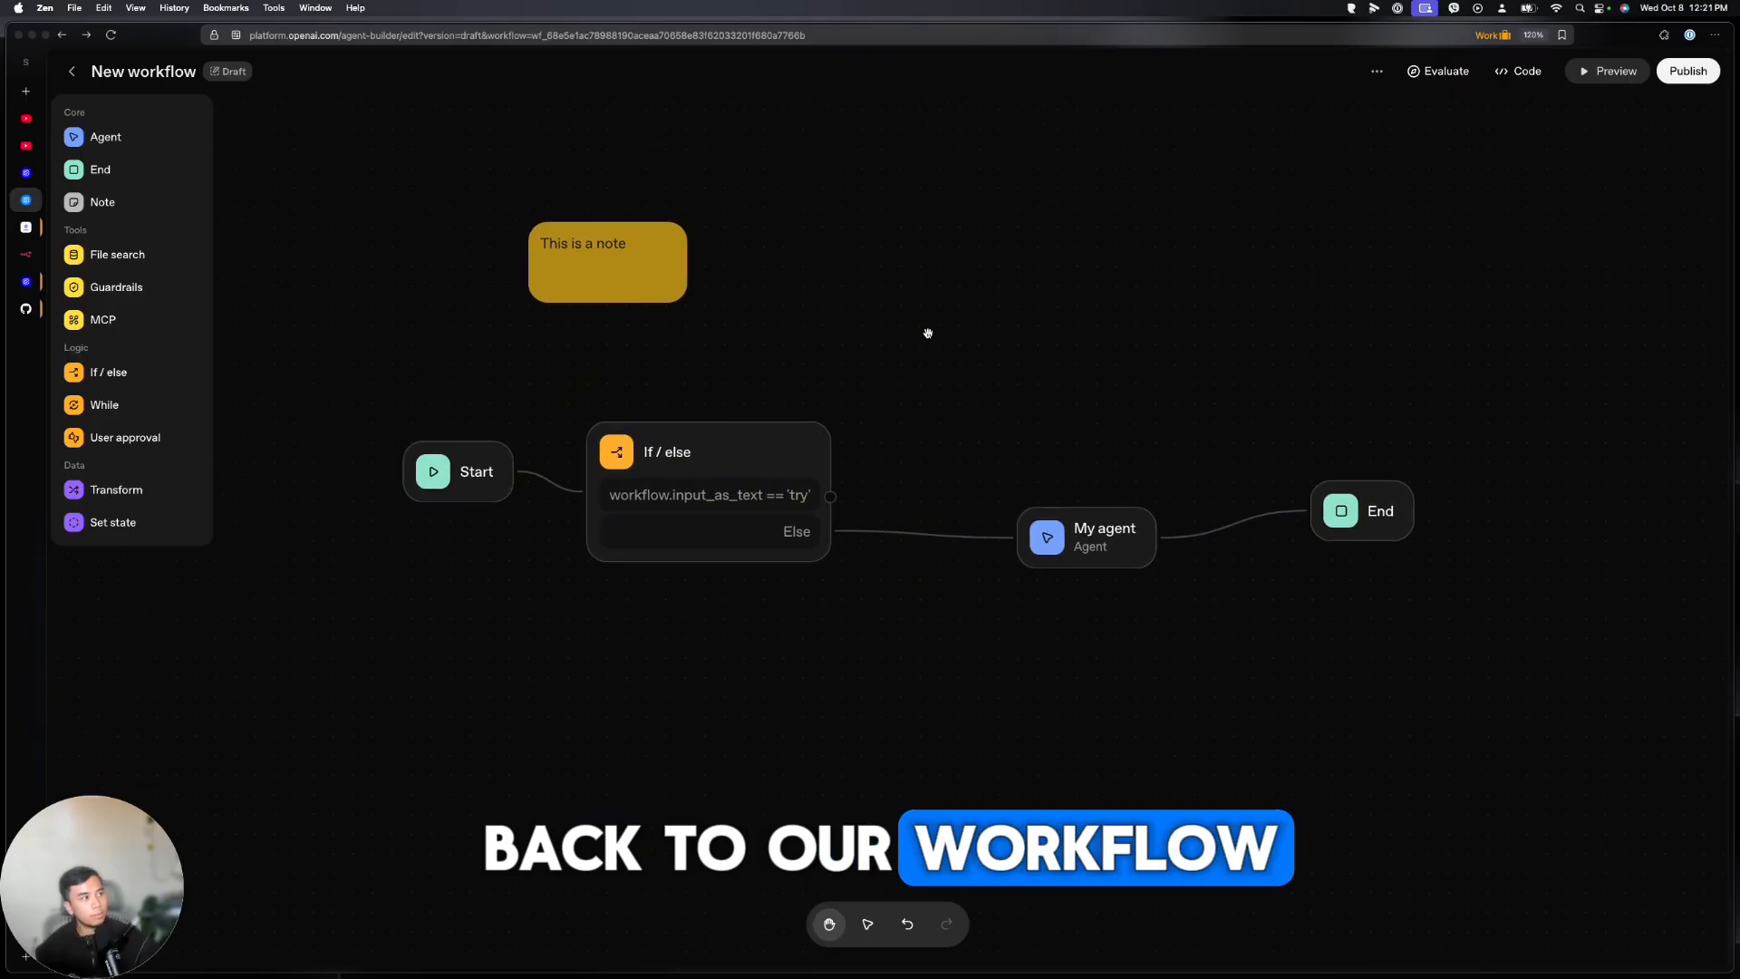
left_click(1603, 79)
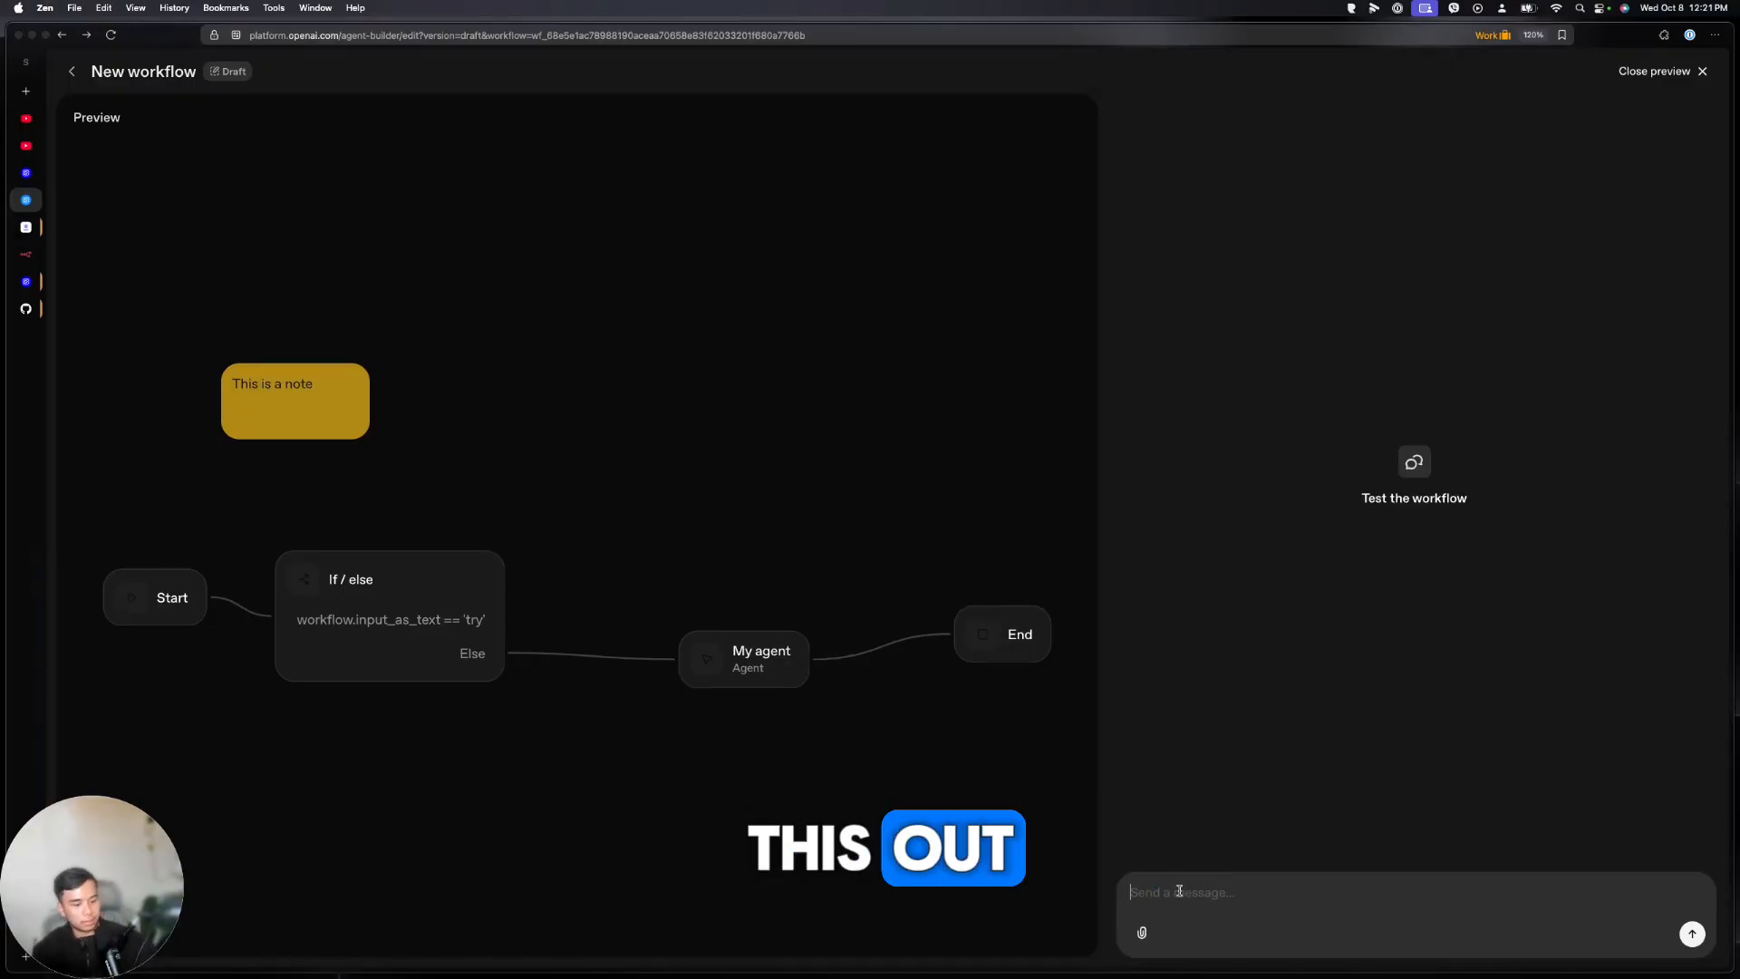
type("Why is the")
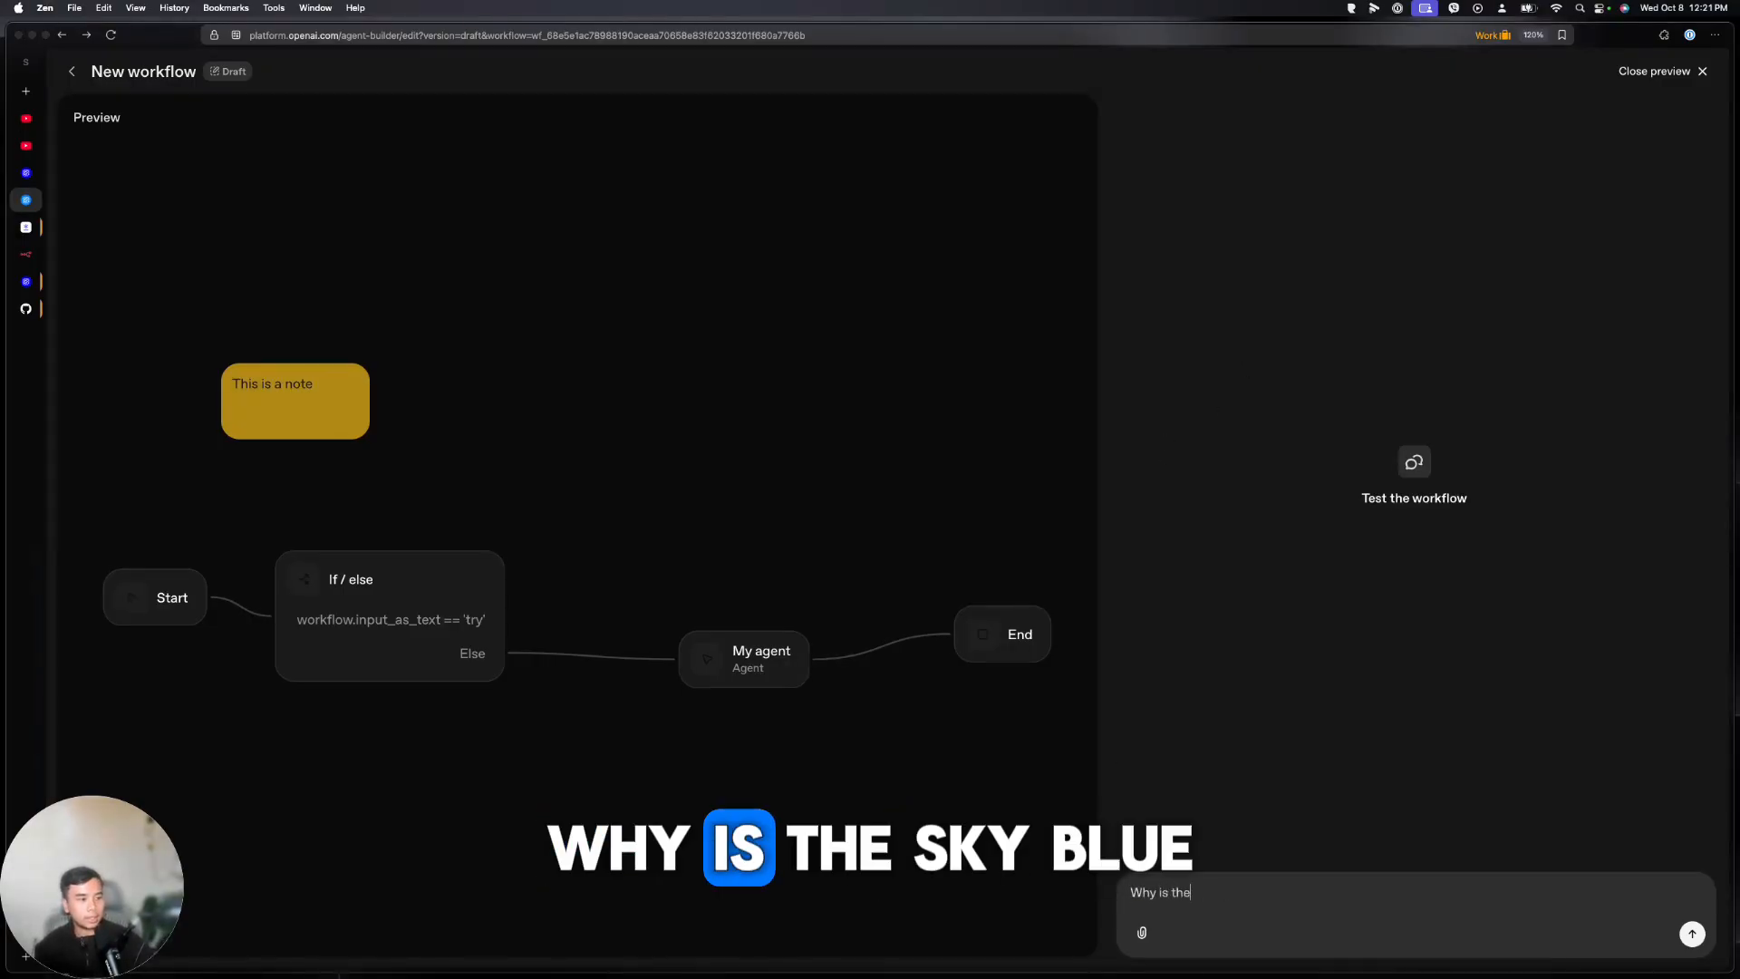
type("?")
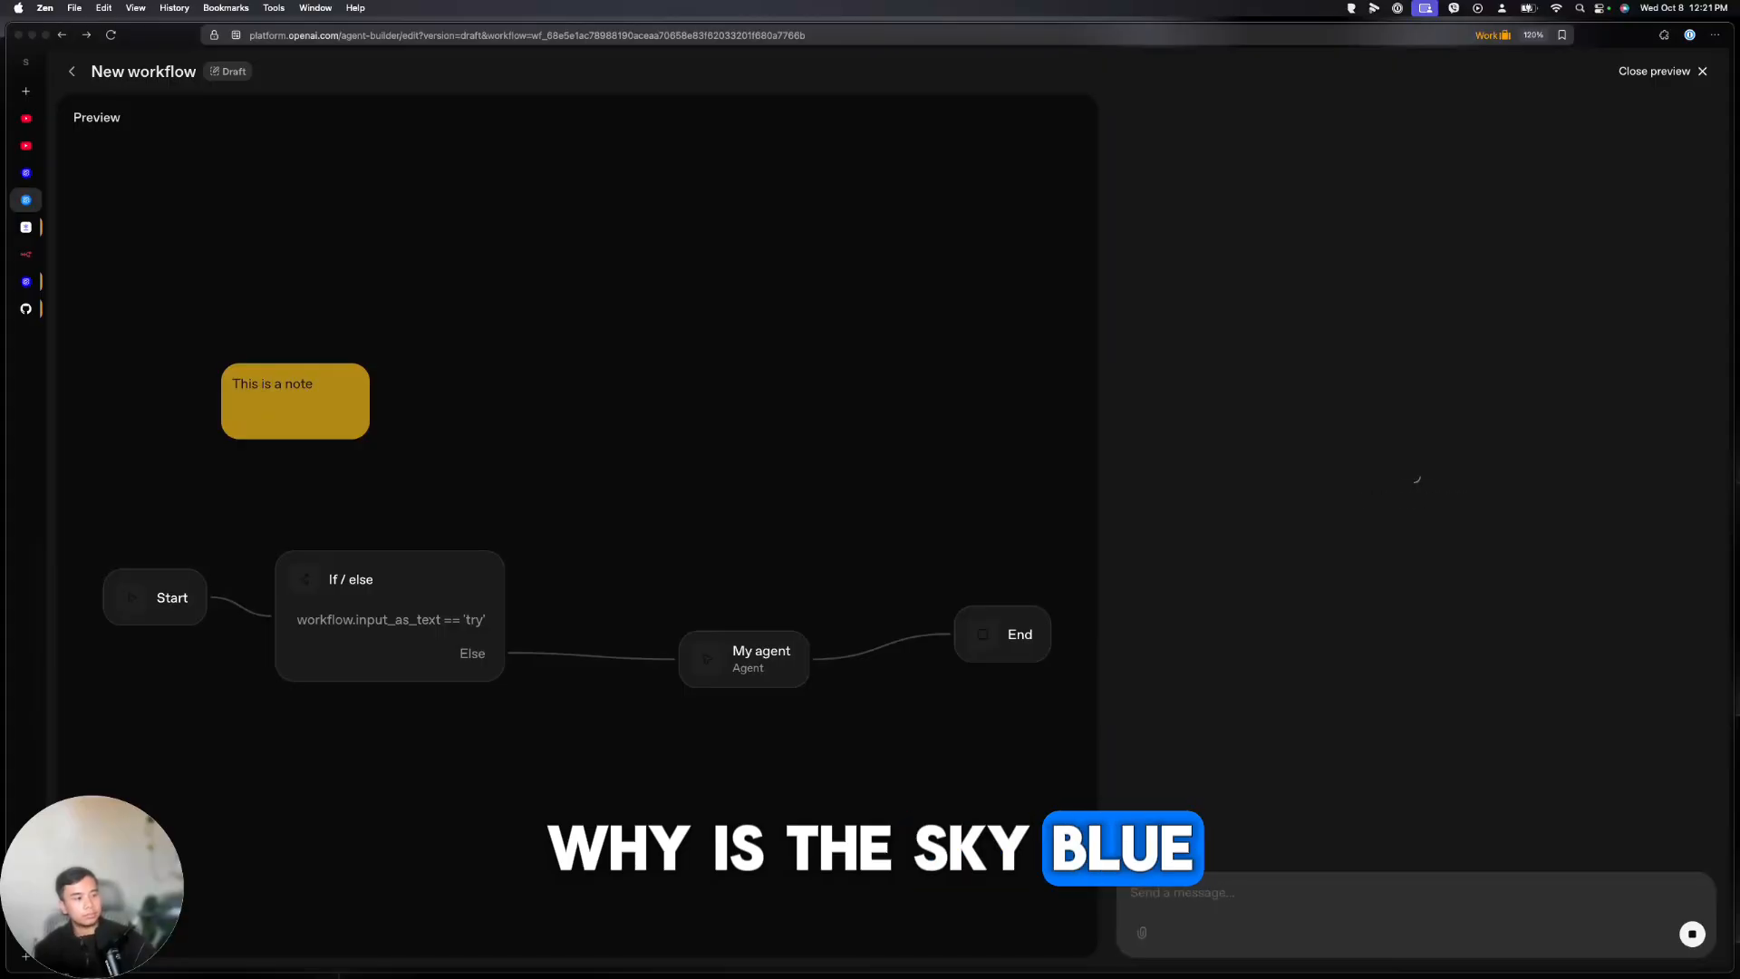
key("Return")
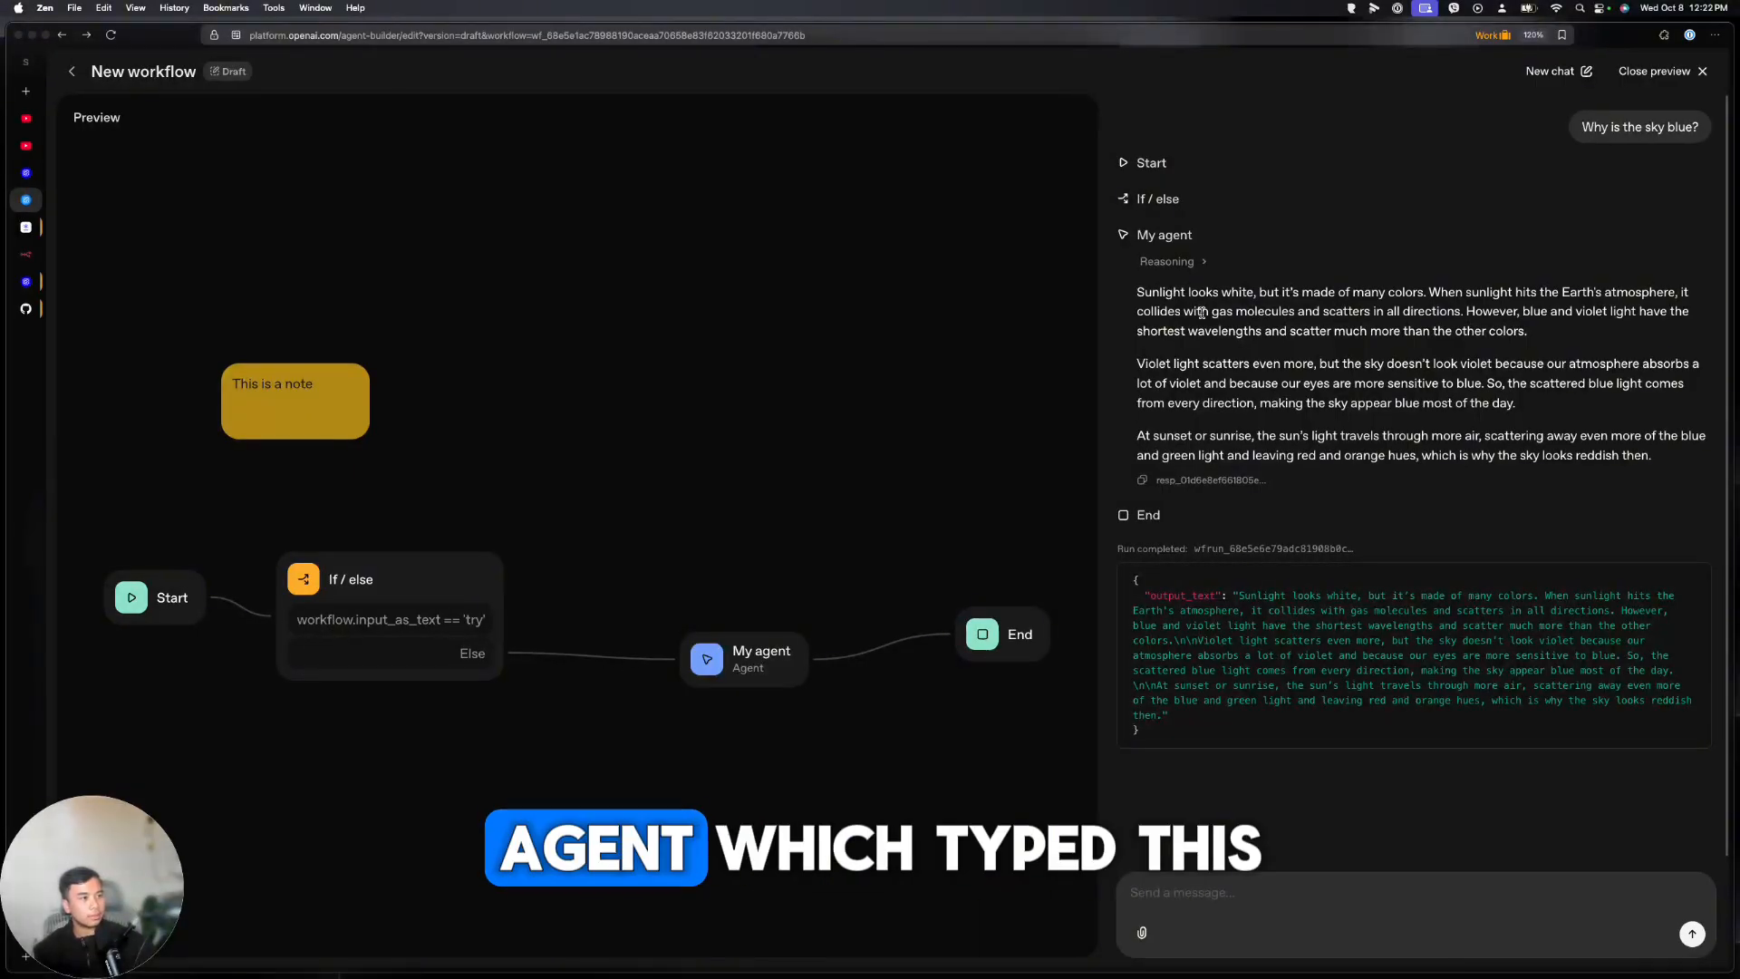
Review the agent's answer and its output_text JSON, then close the preview
left_click_drag(1140, 287, 1098, 563)
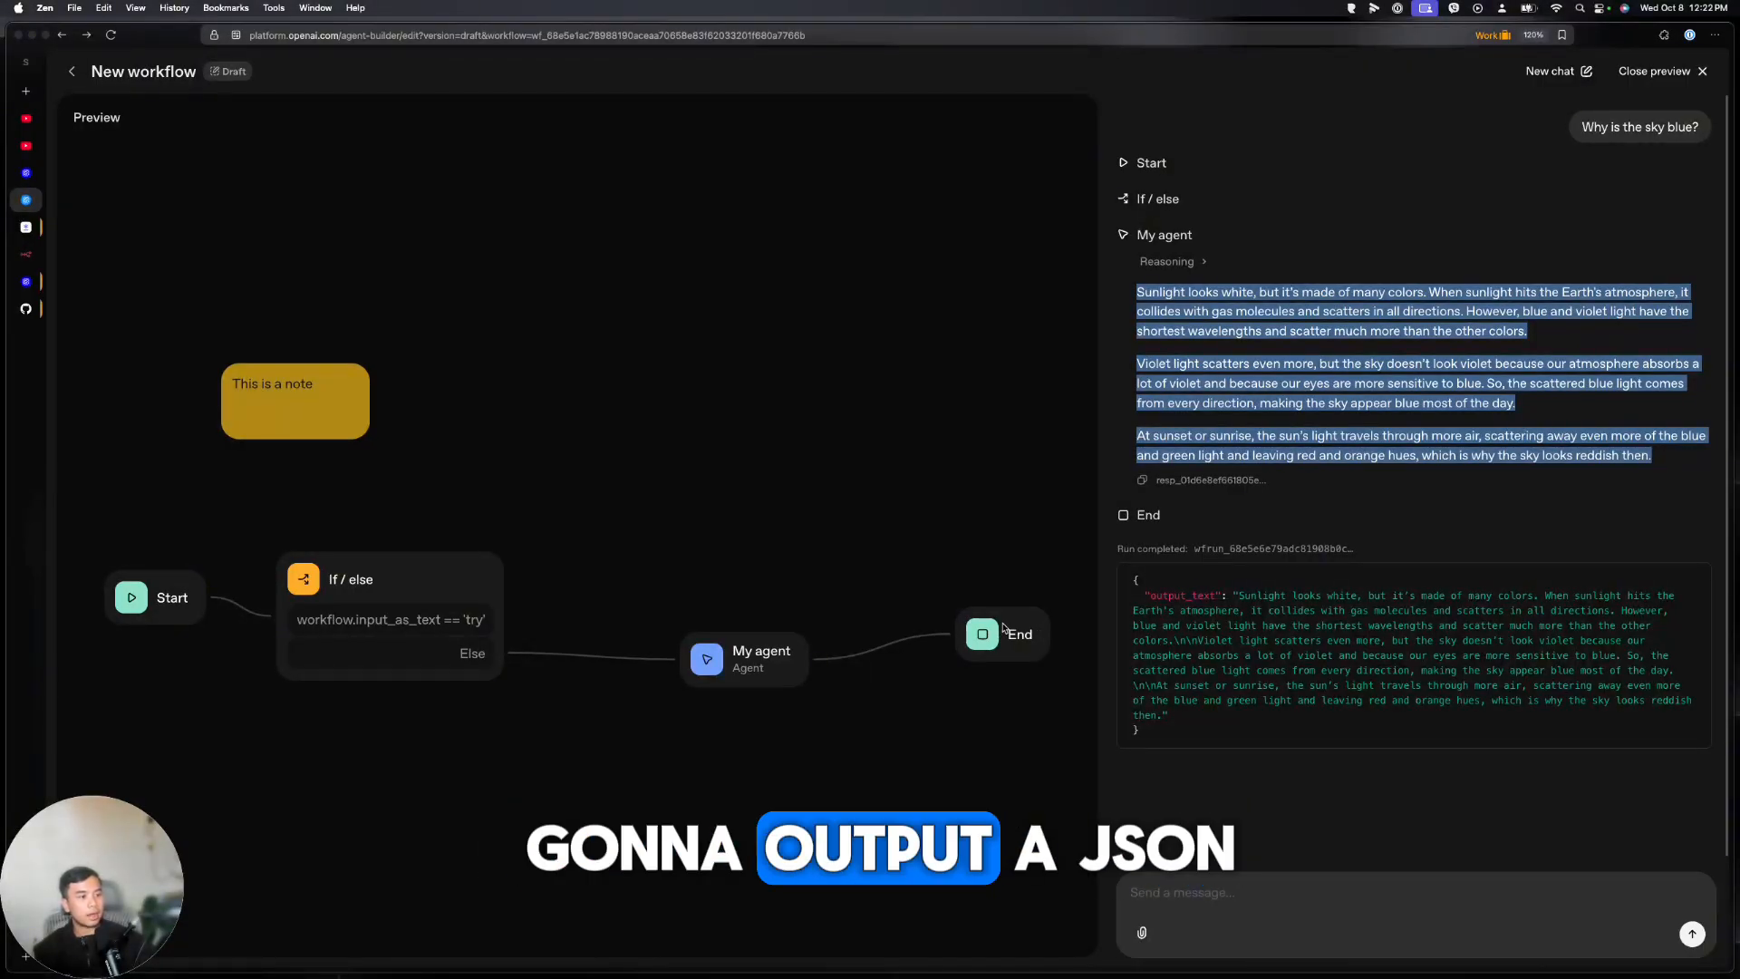
left_click_drag(1138, 584, 1201, 728)
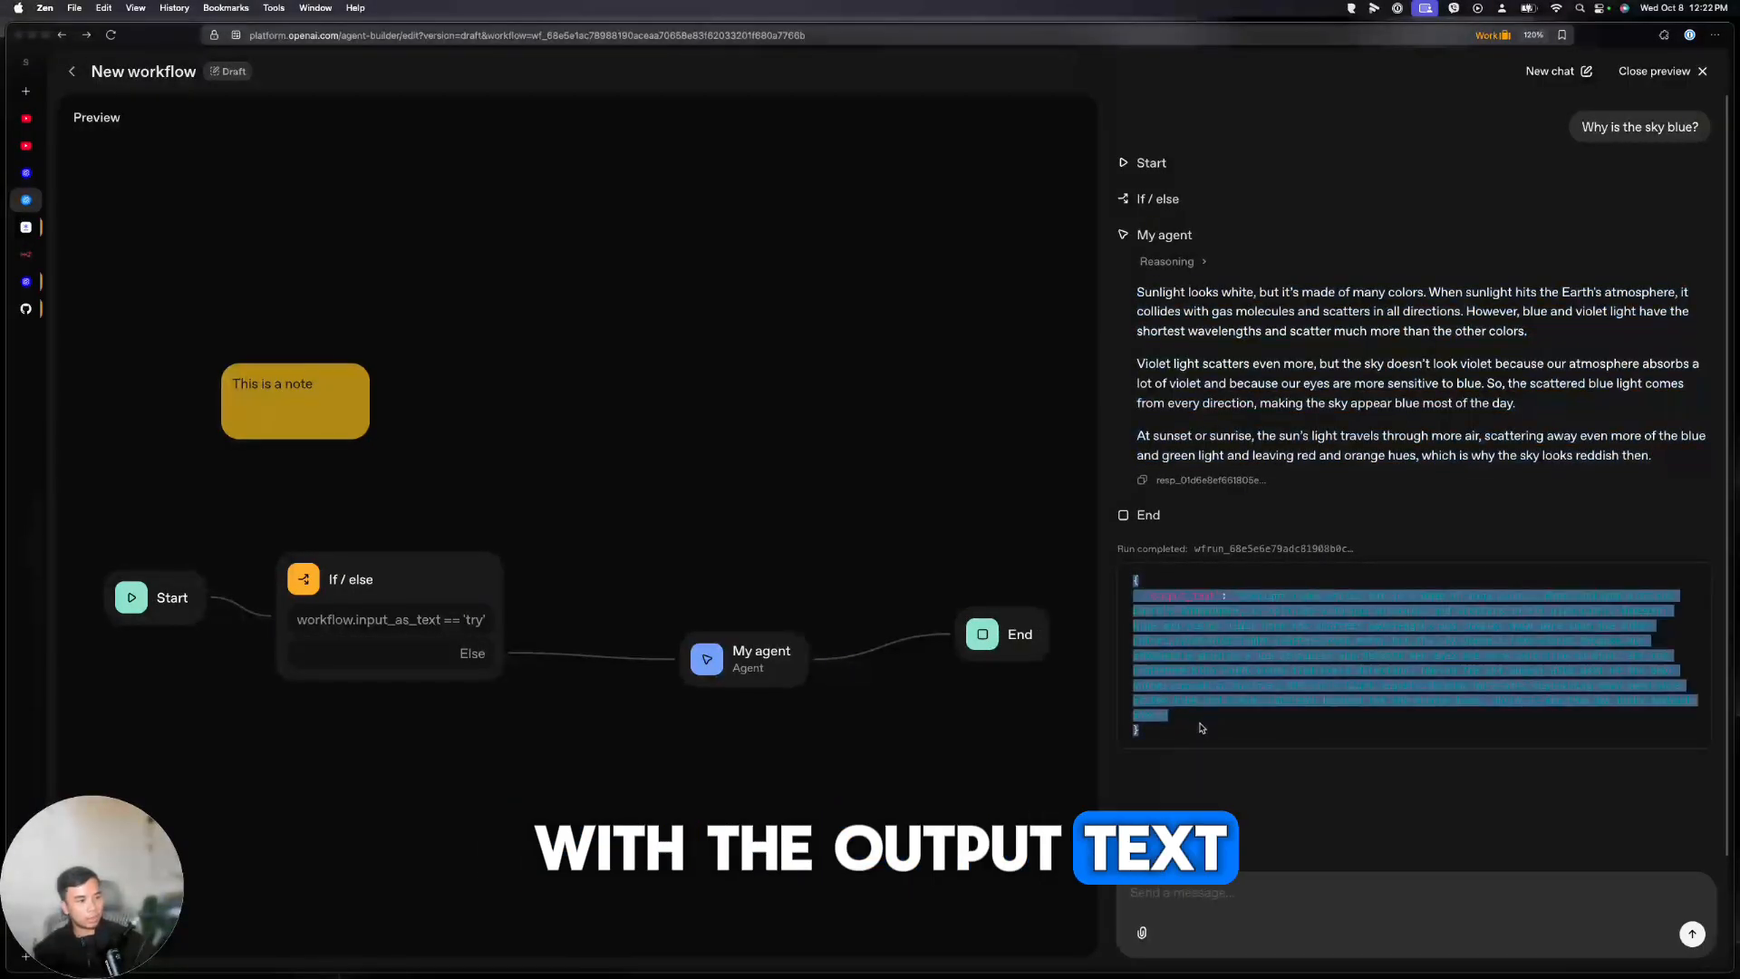
left_click(1201, 728)
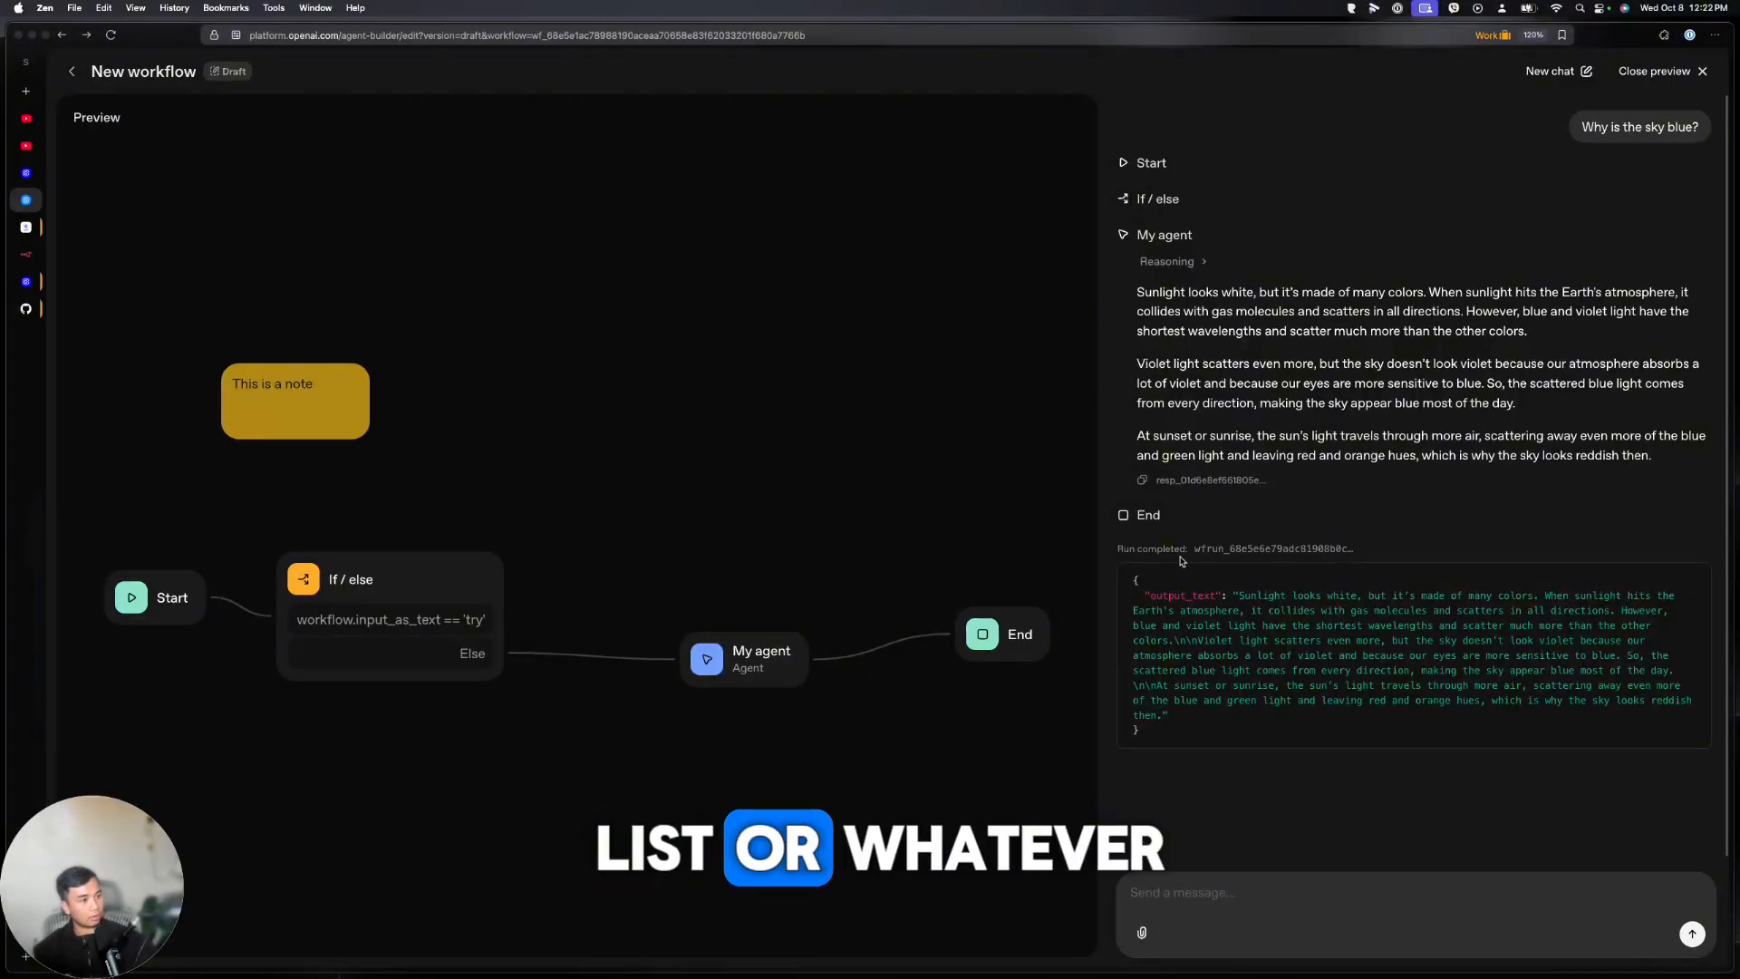
left_click(1703, 71)
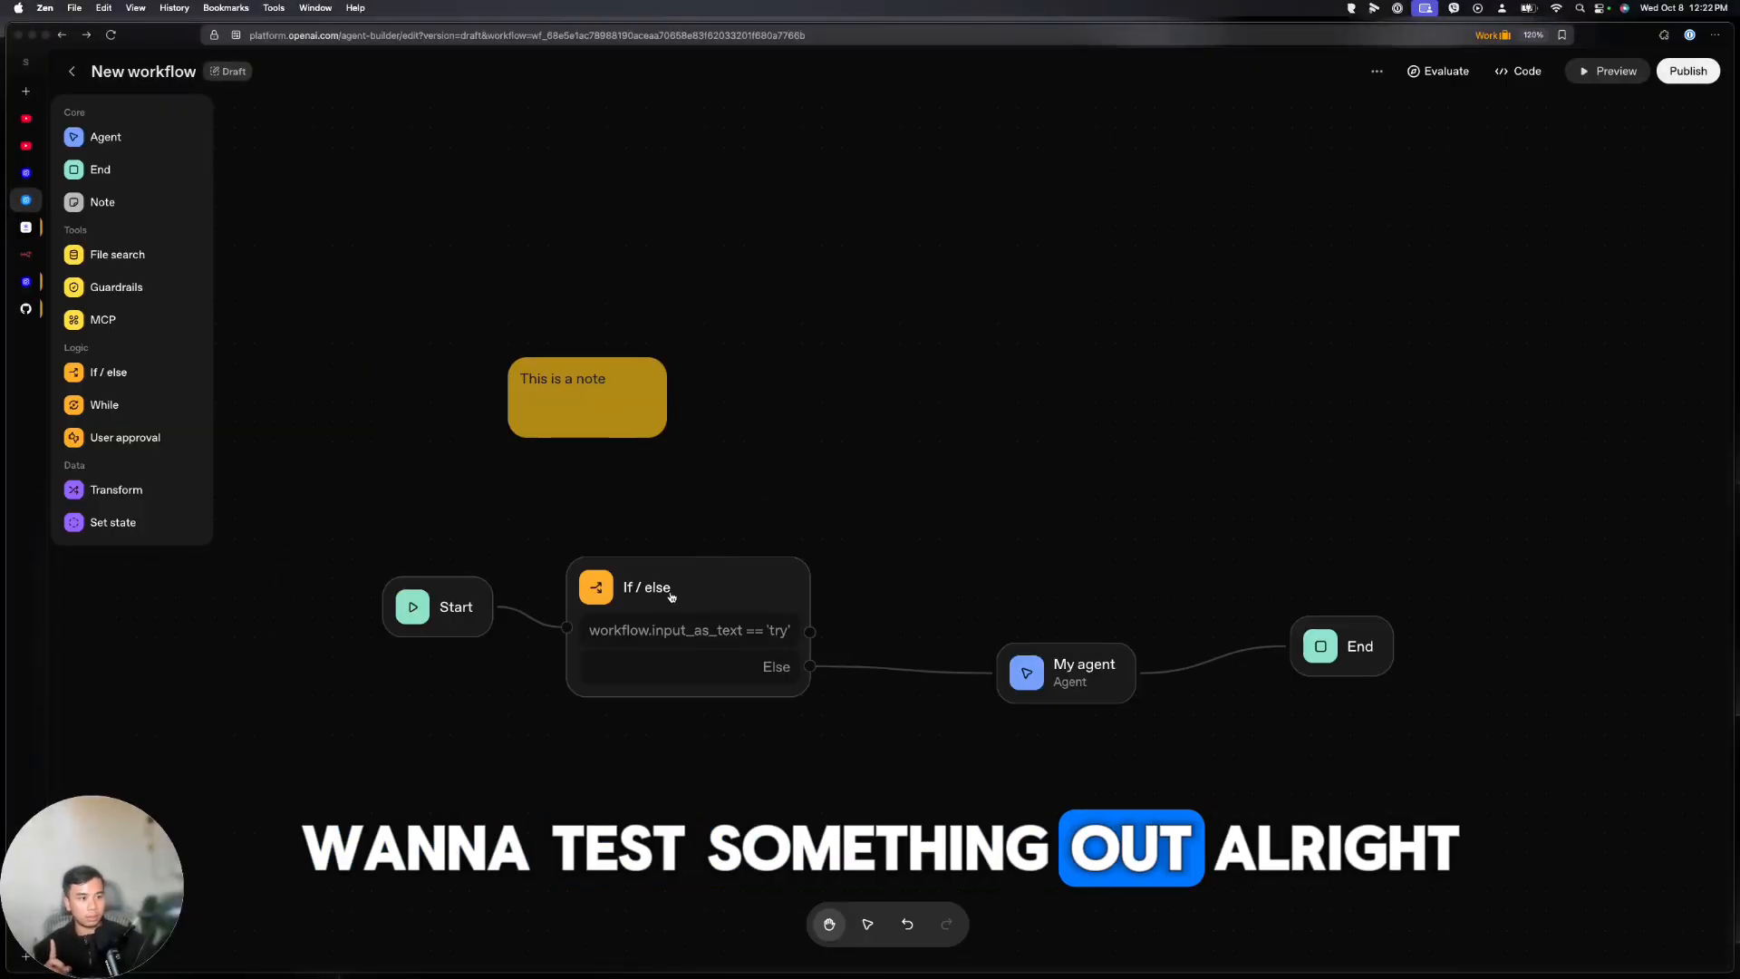
Delete the If/else node and yellow note, and move My agent next to Start
left_click_drag(710, 590, 808, 512)
left_click(1697, 115)
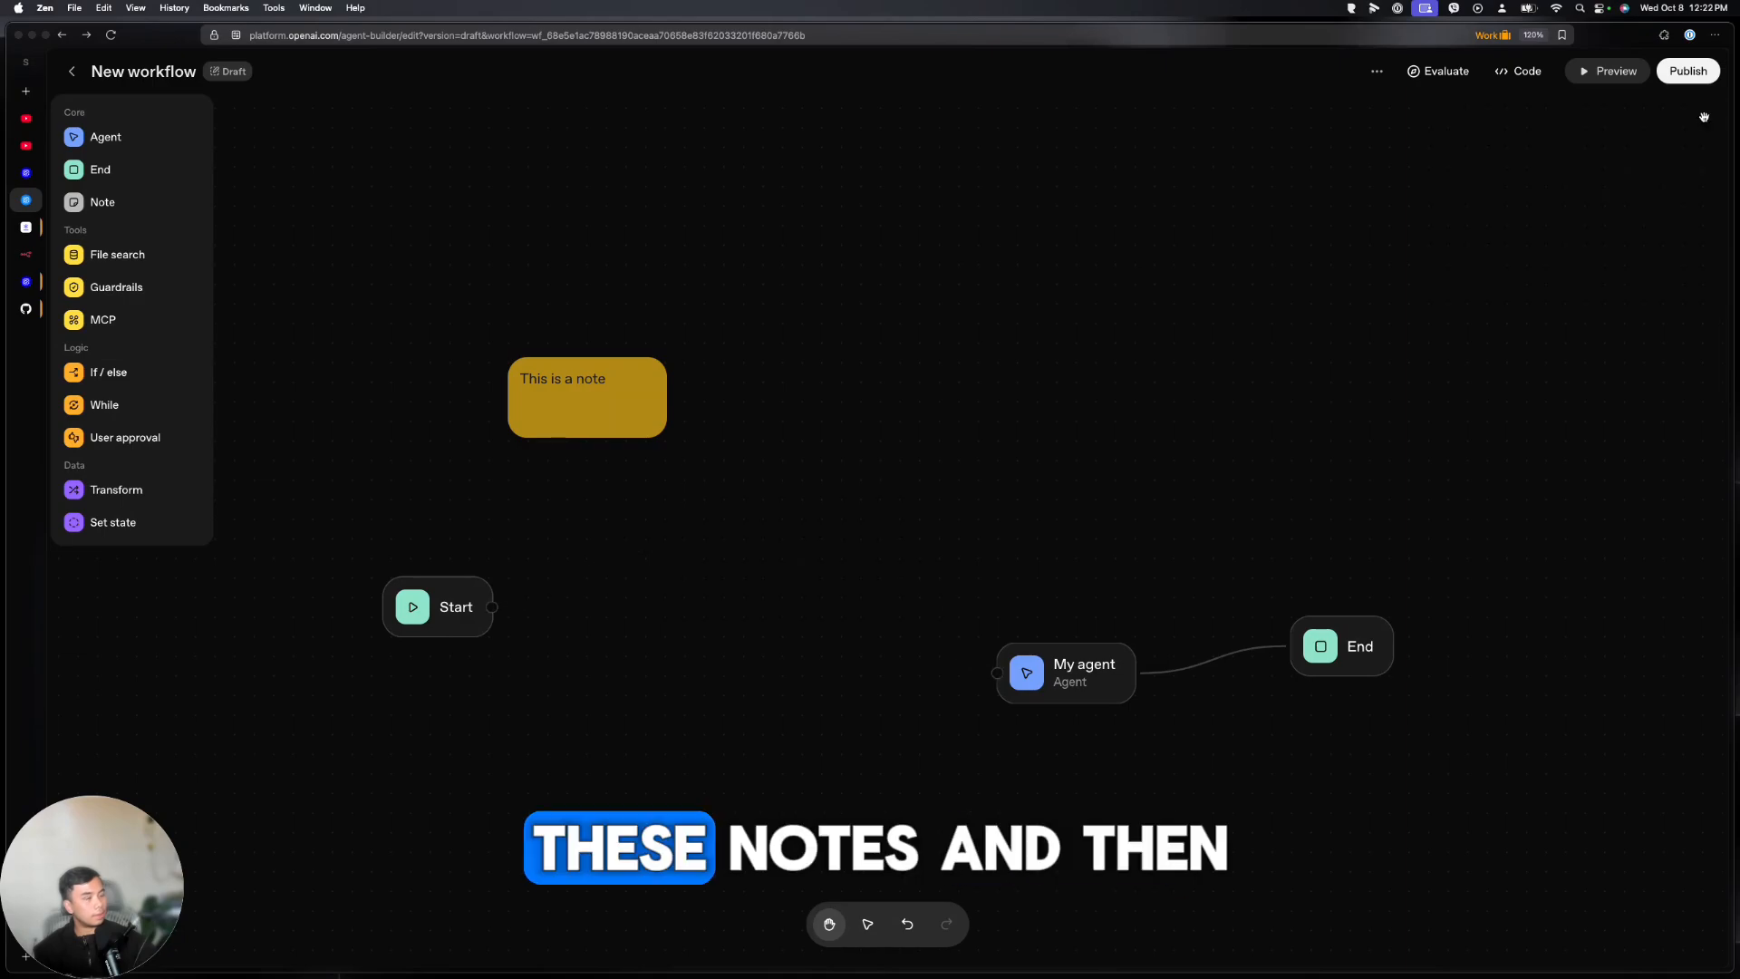
key("BackSpace")
left_click_drag(1070, 681, 864, 626)
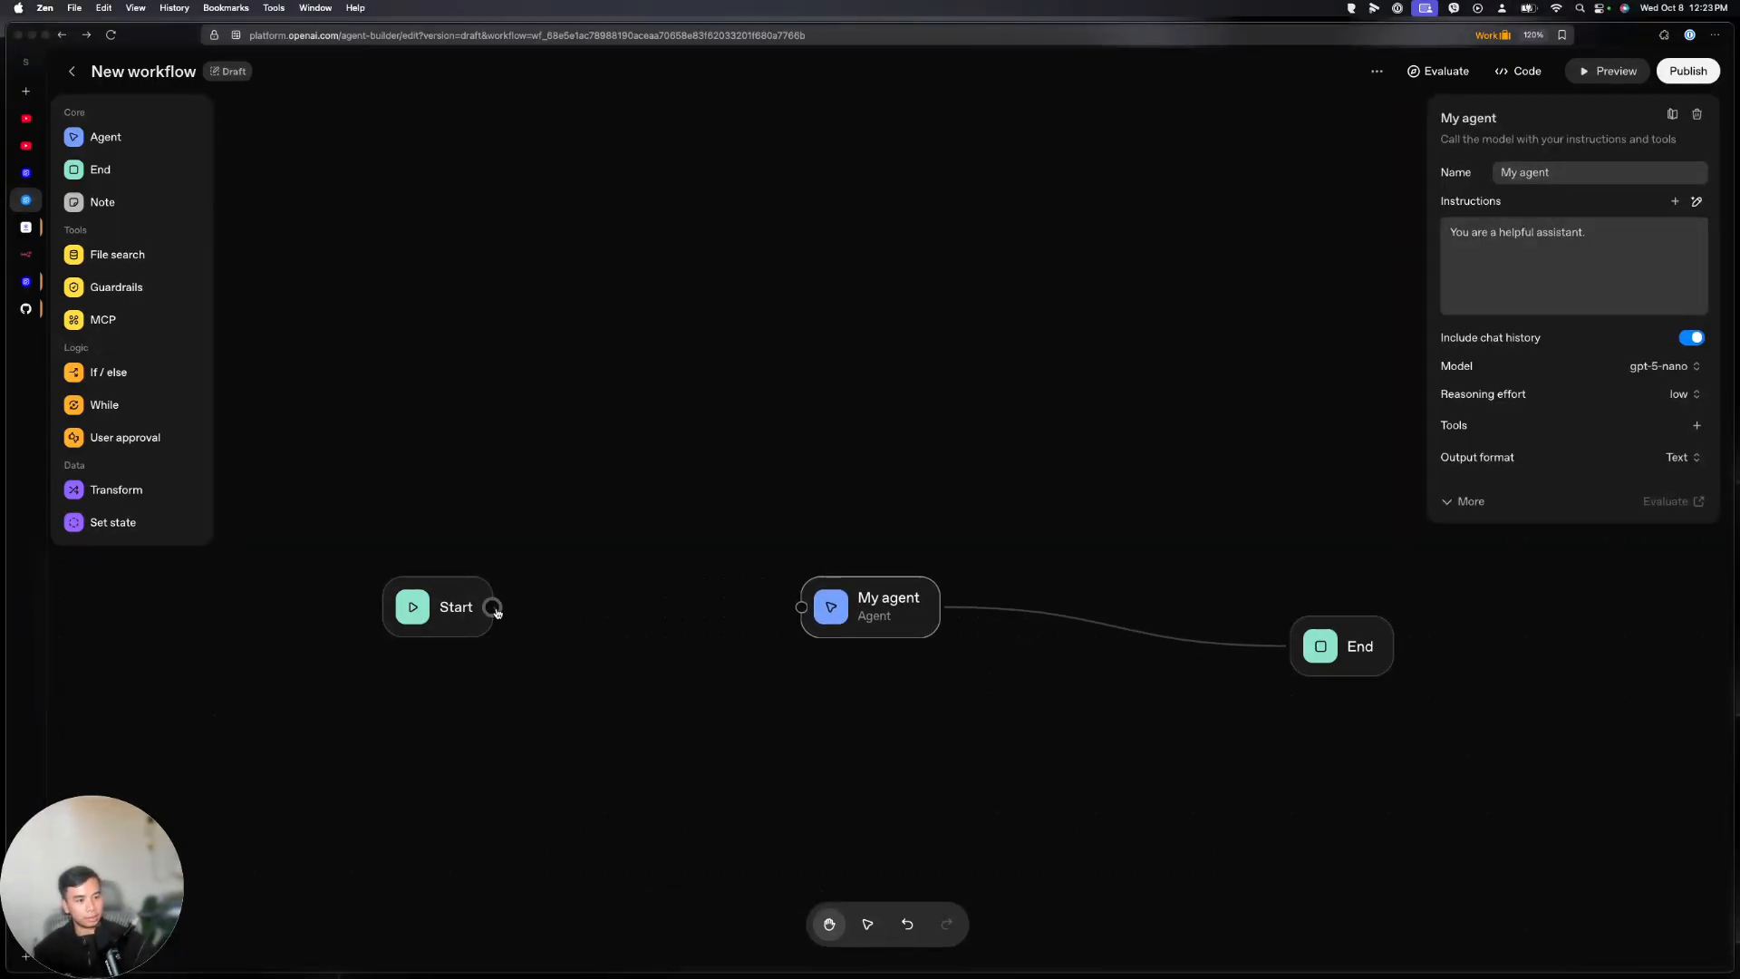
Add a Guardrails node after Start with Jailbreak and Moderation checks enabled
left_click_drag(491, 606, 567, 574)
left_click(128, 257)
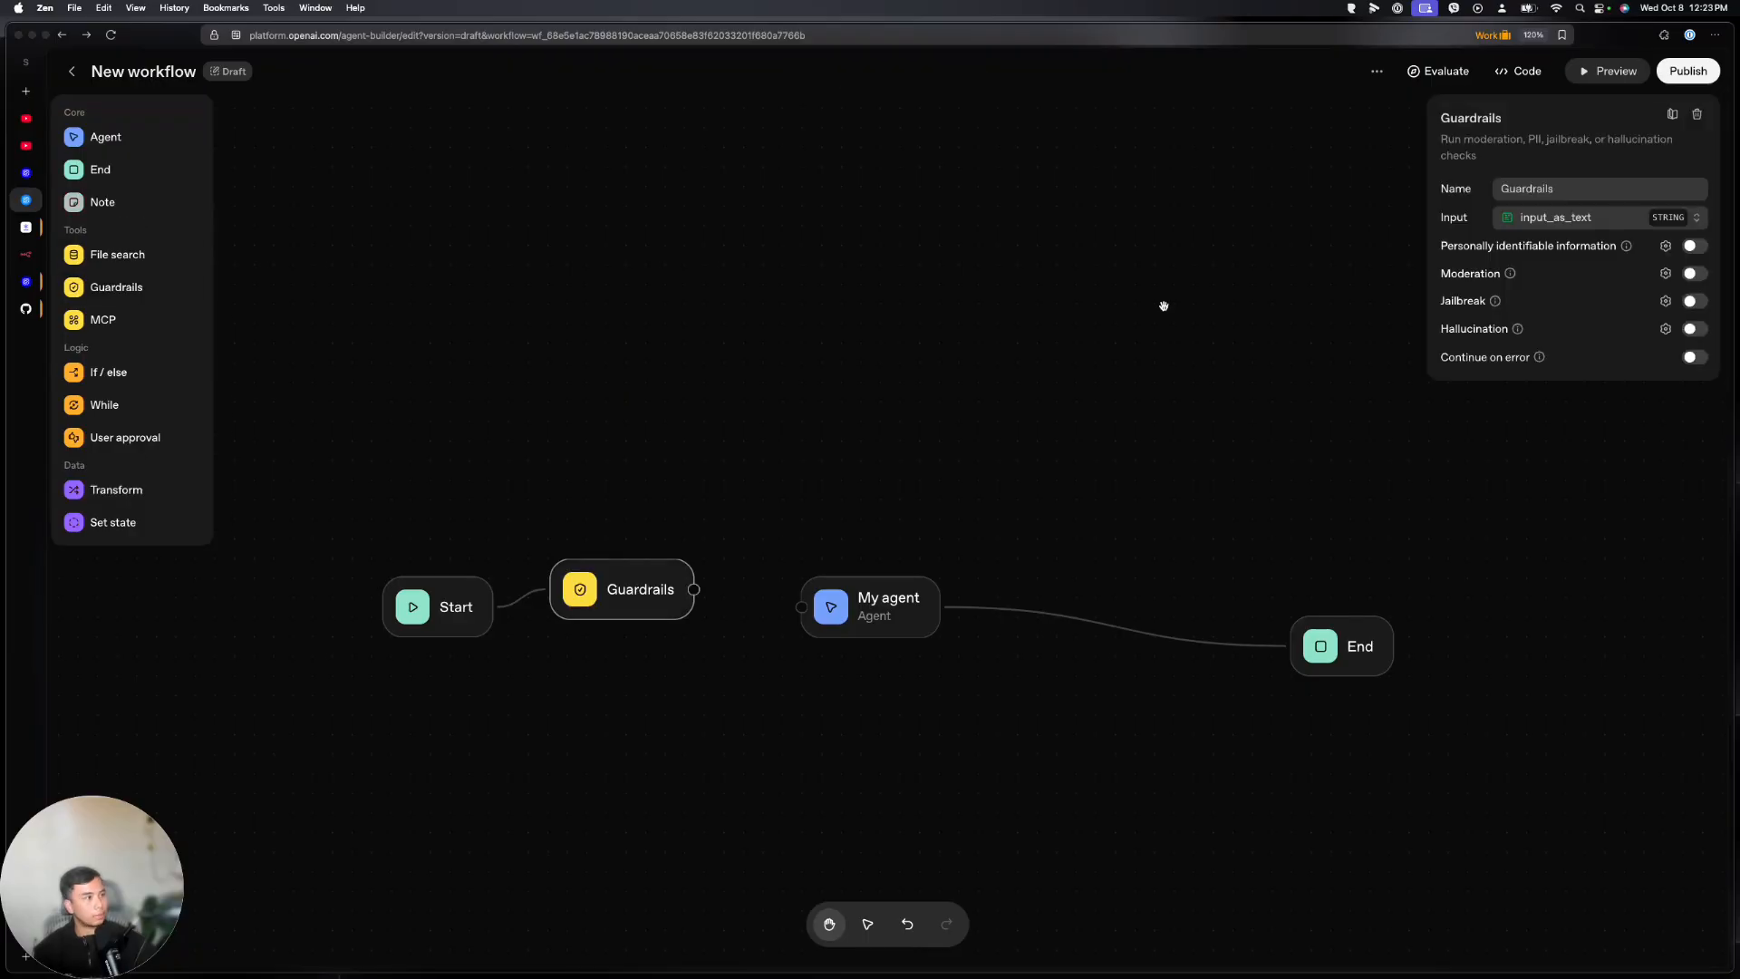
left_click(1694, 301)
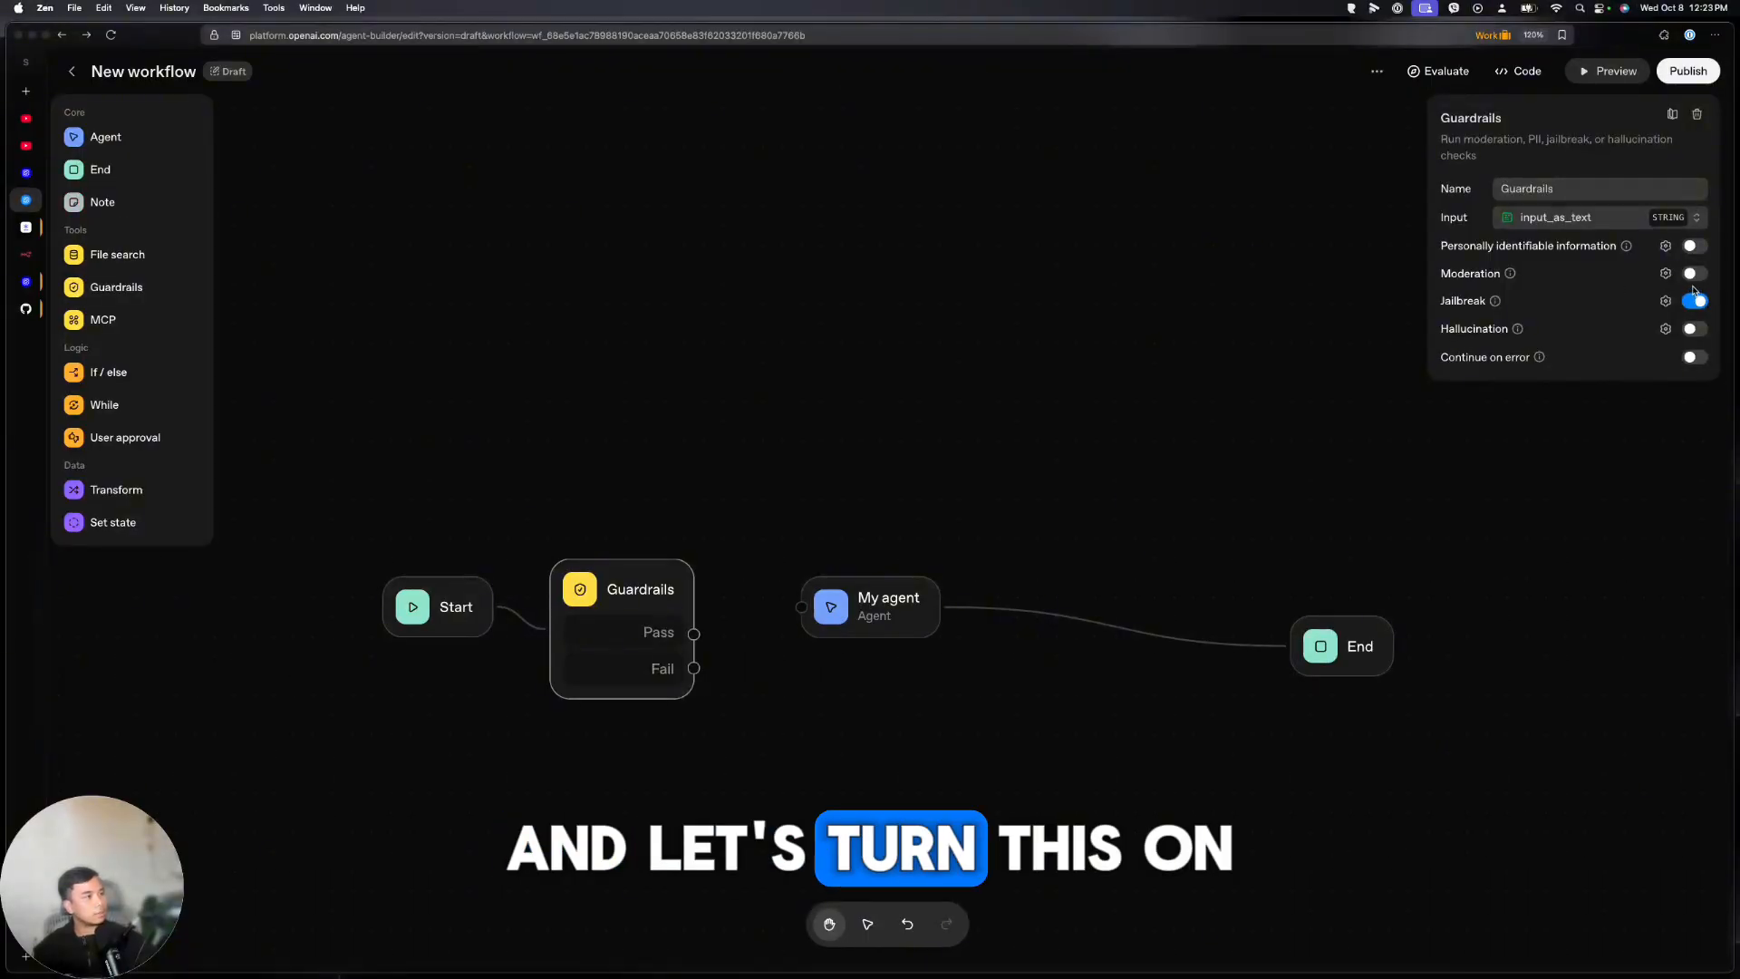
left_click(1691, 274)
left_click(1694, 329)
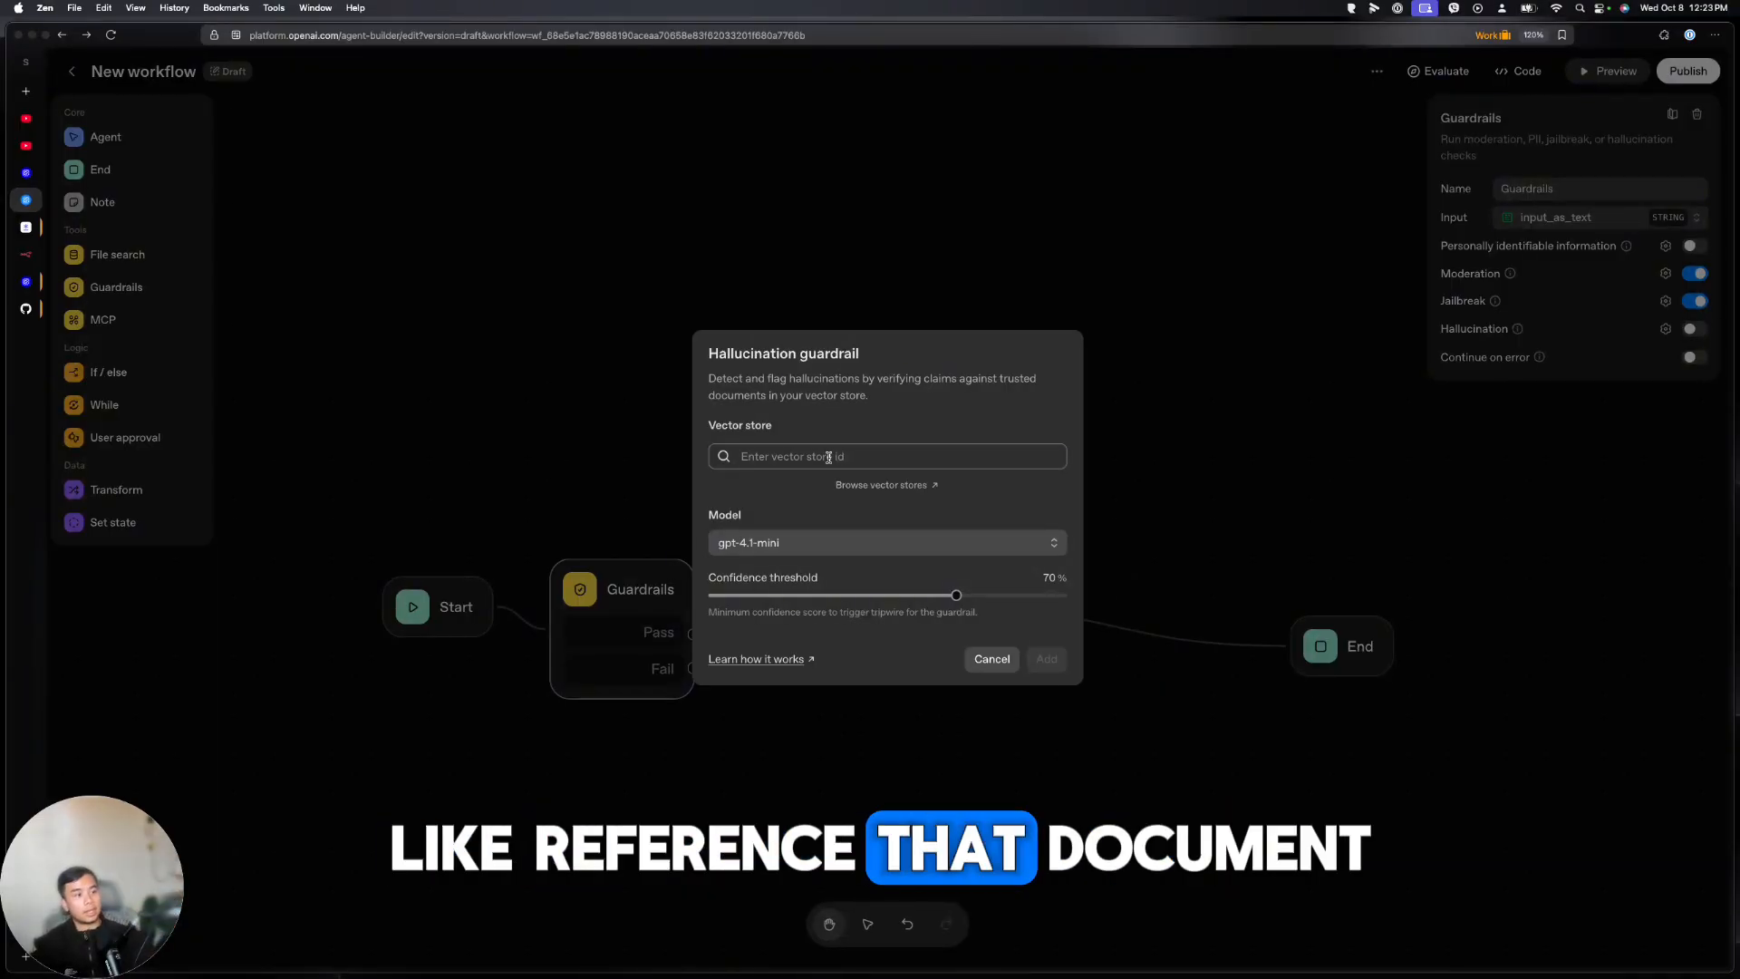
Cancel the Hallucination settings, place Guardrails between Start and My agent, and connect Pass to My agent
left_click(992, 659)
left_click_drag(653, 584, 827, 405)
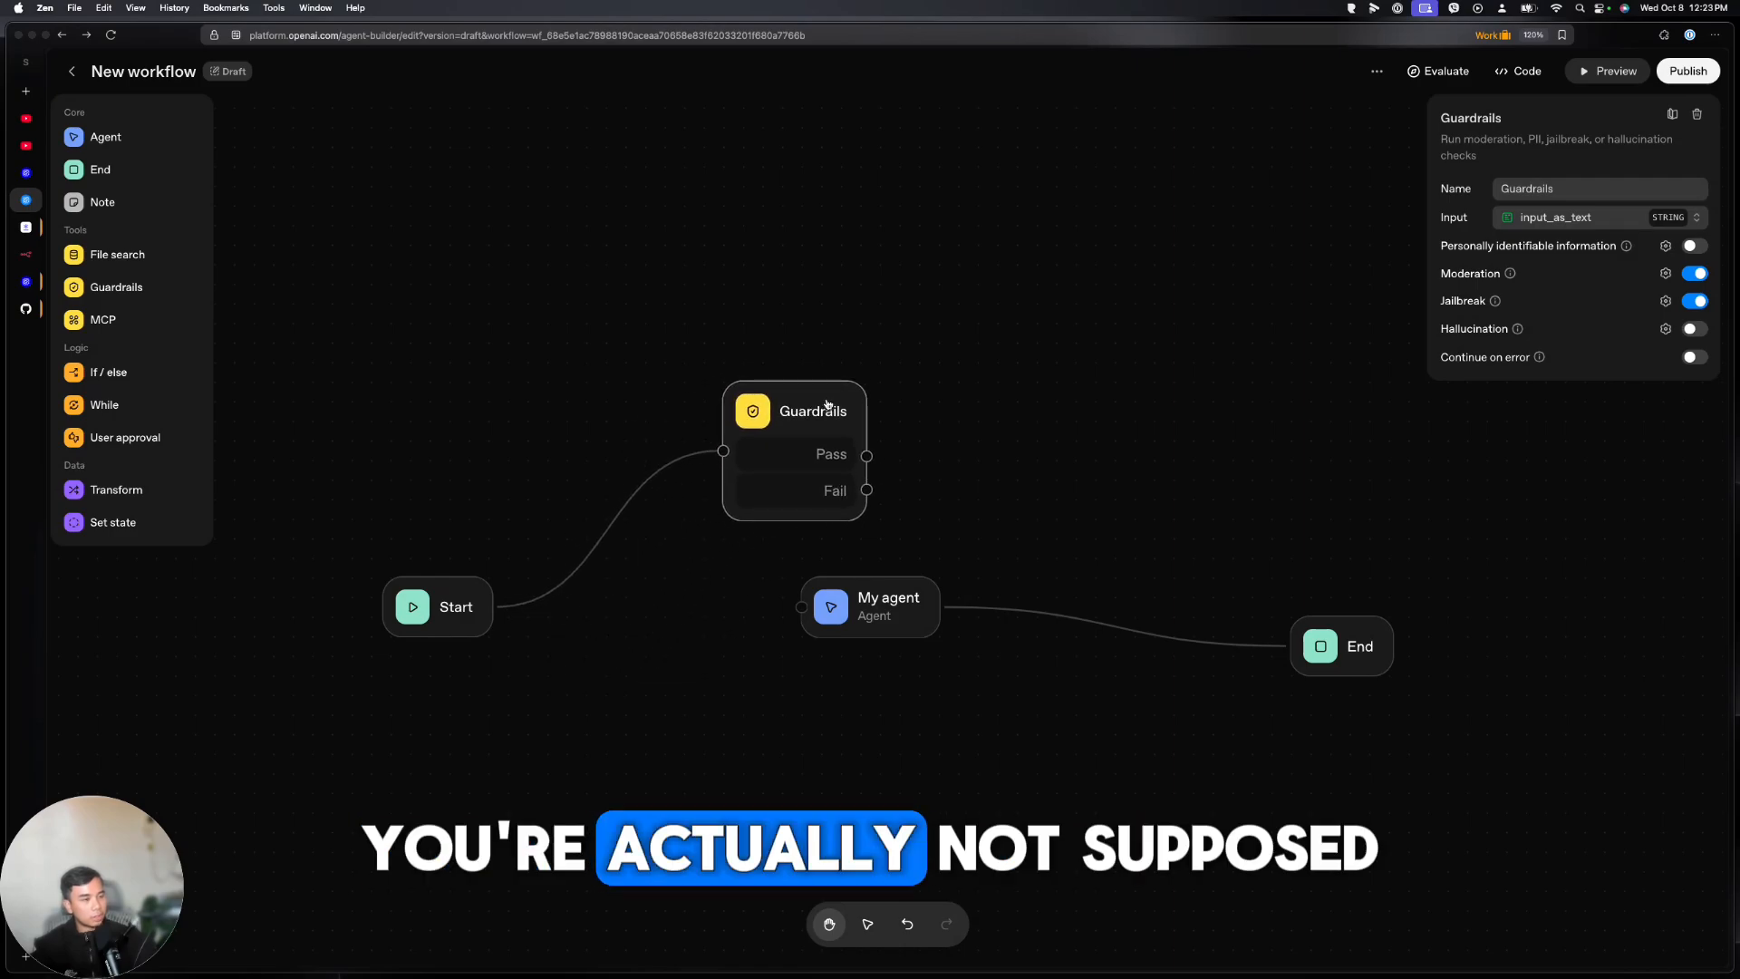
left_click(616, 526)
left_click_drag(844, 412, 678, 619)
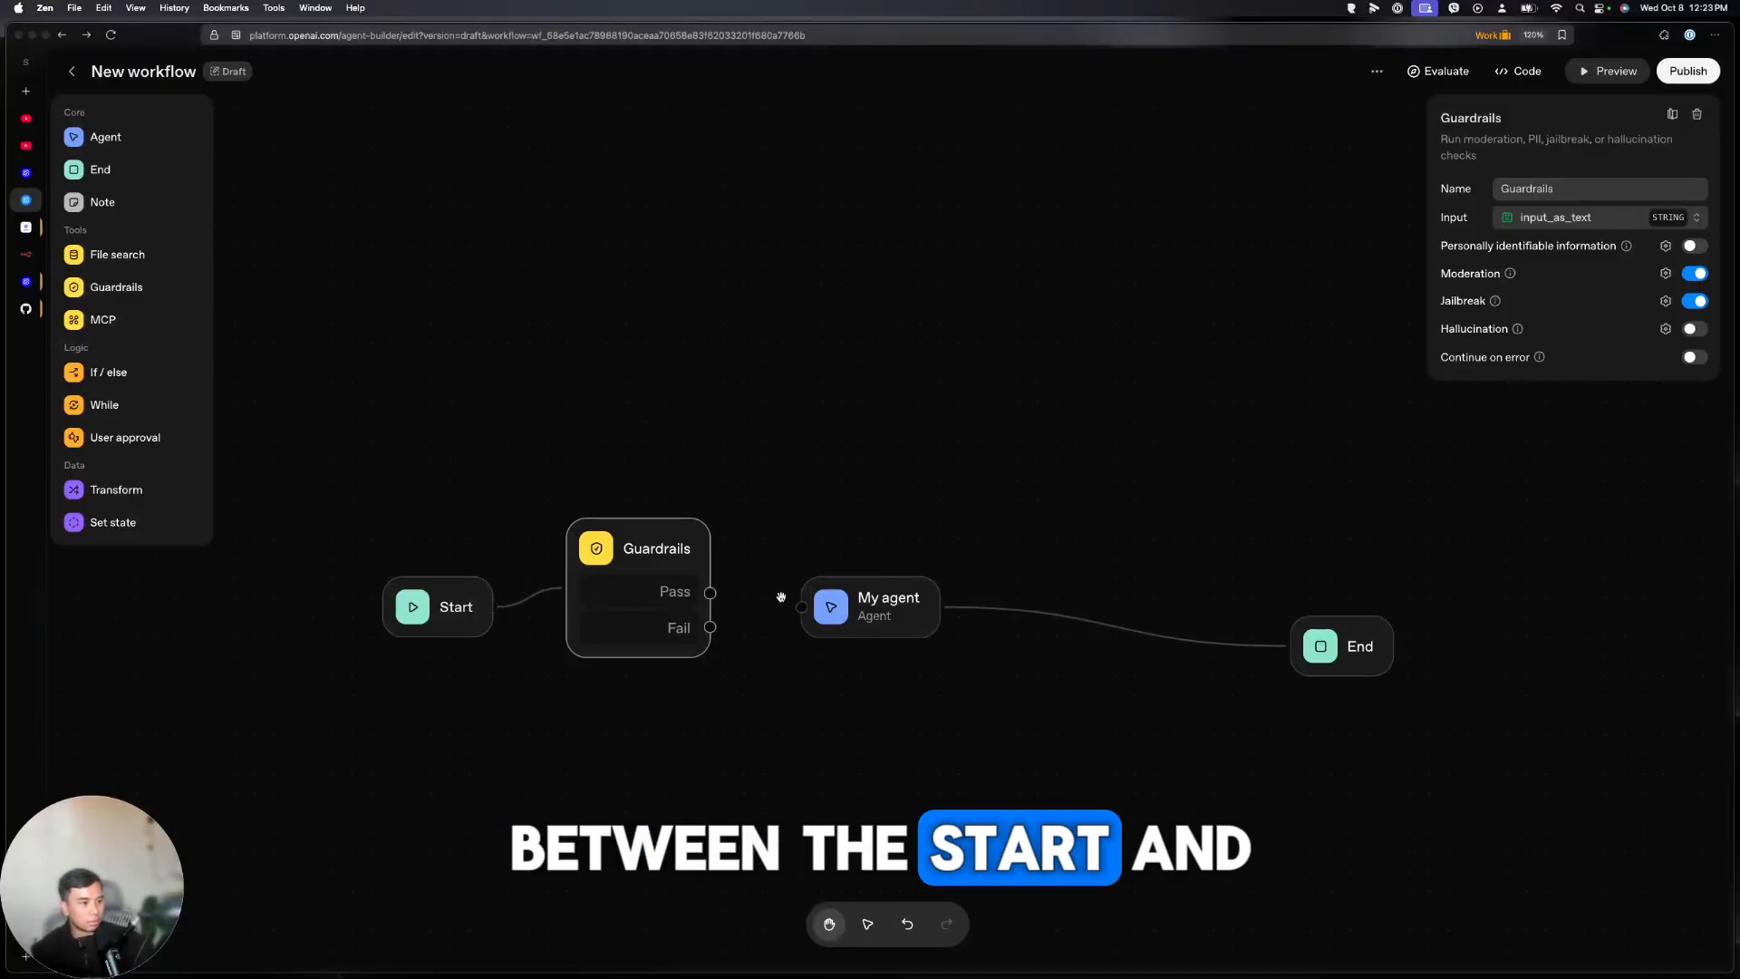
left_click_drag(710, 594, 801, 607)
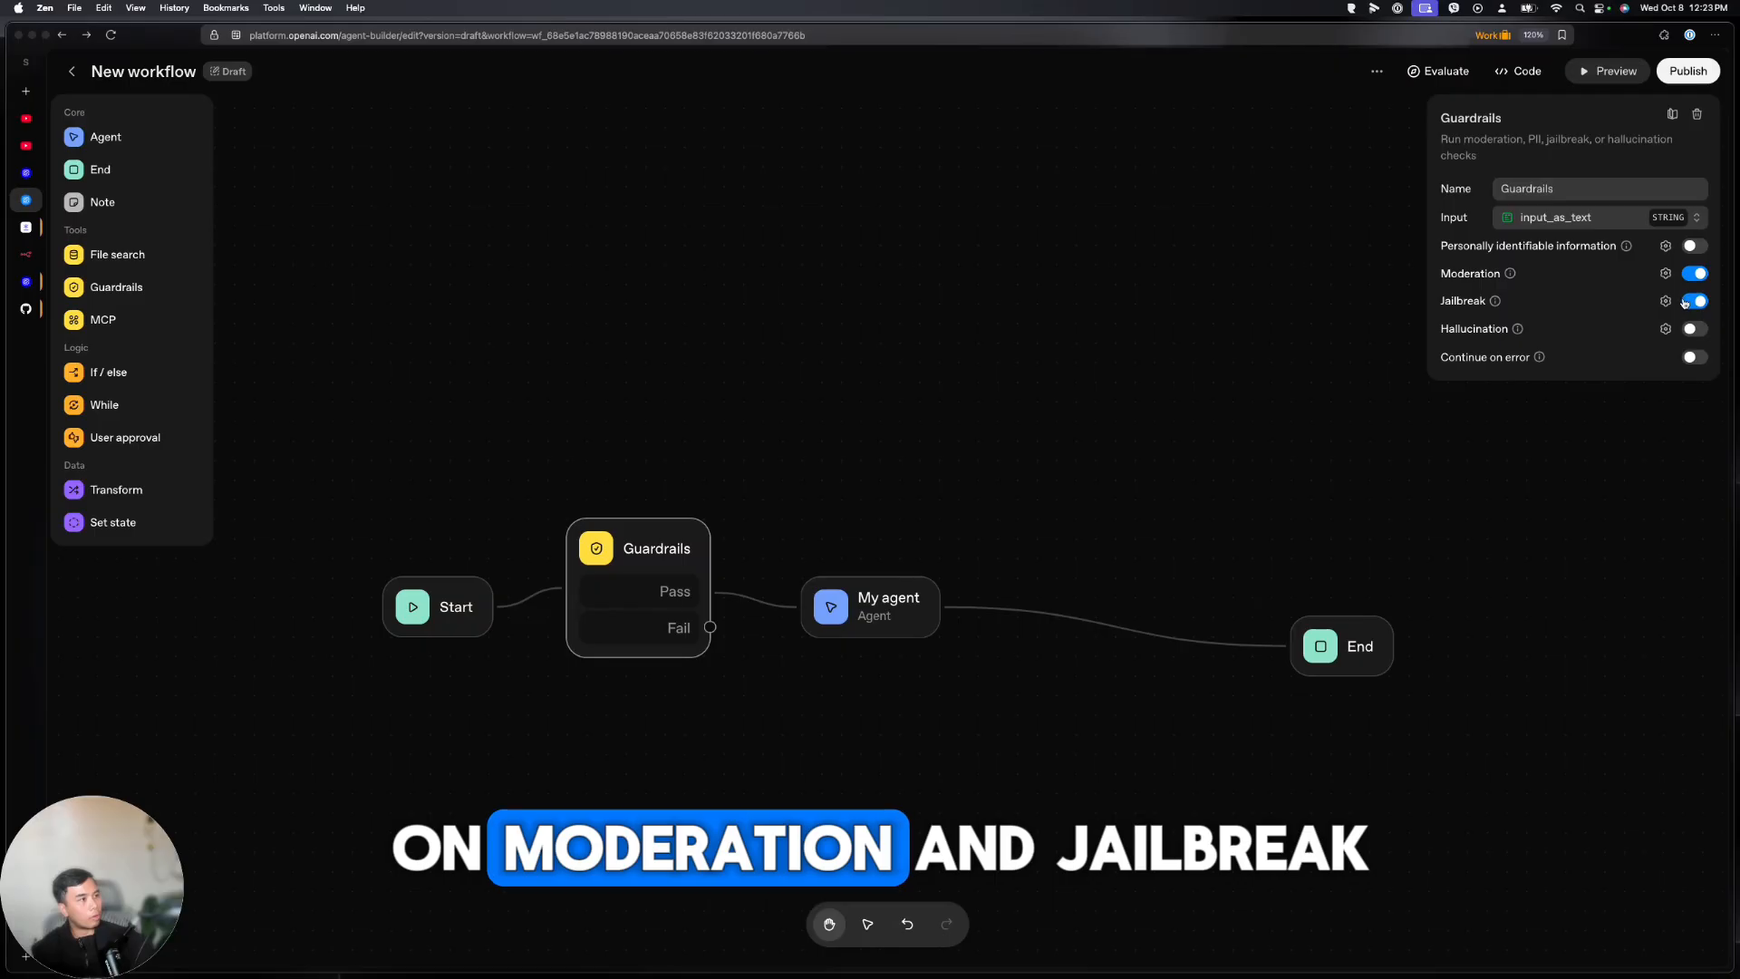
Add a new End node to Guardrails' Fail output and open the test preview
left_click(1320, 646)
left_click_drag(1321, 646, 1047, 607)
left_click_drag(709, 628, 793, 707)
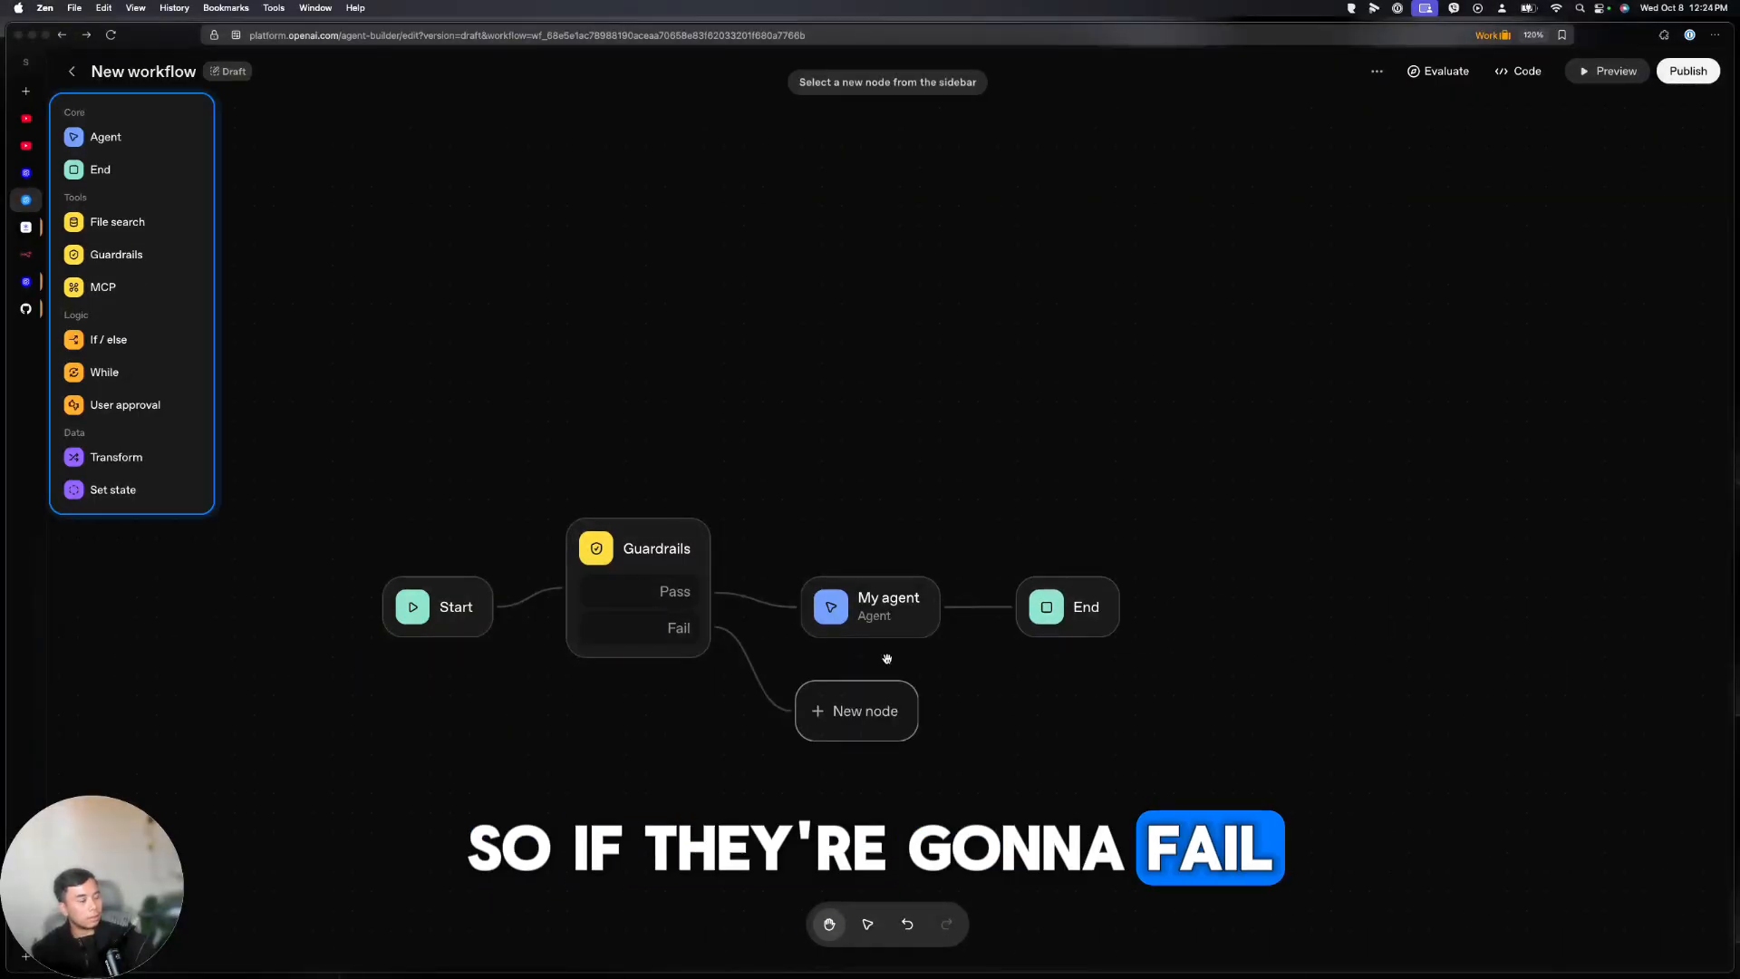
left_click(101, 169)
left_click(1621, 174)
scroll(952, 622, "down", 5)
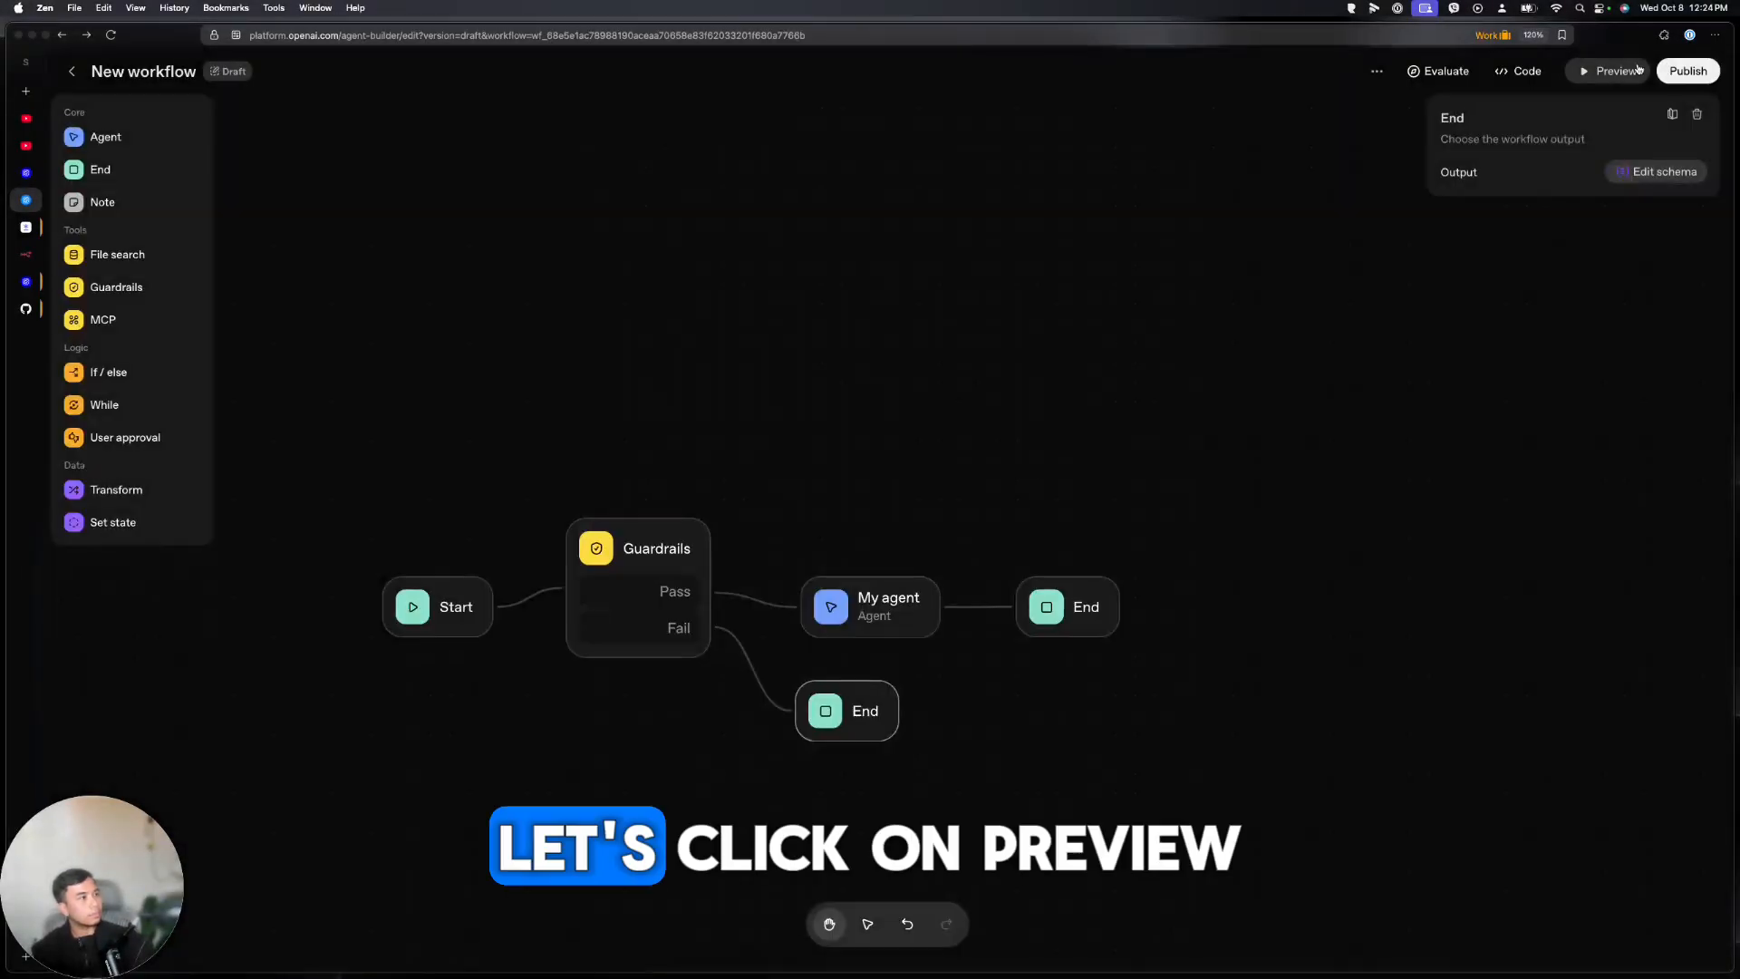
left_click(1609, 70)
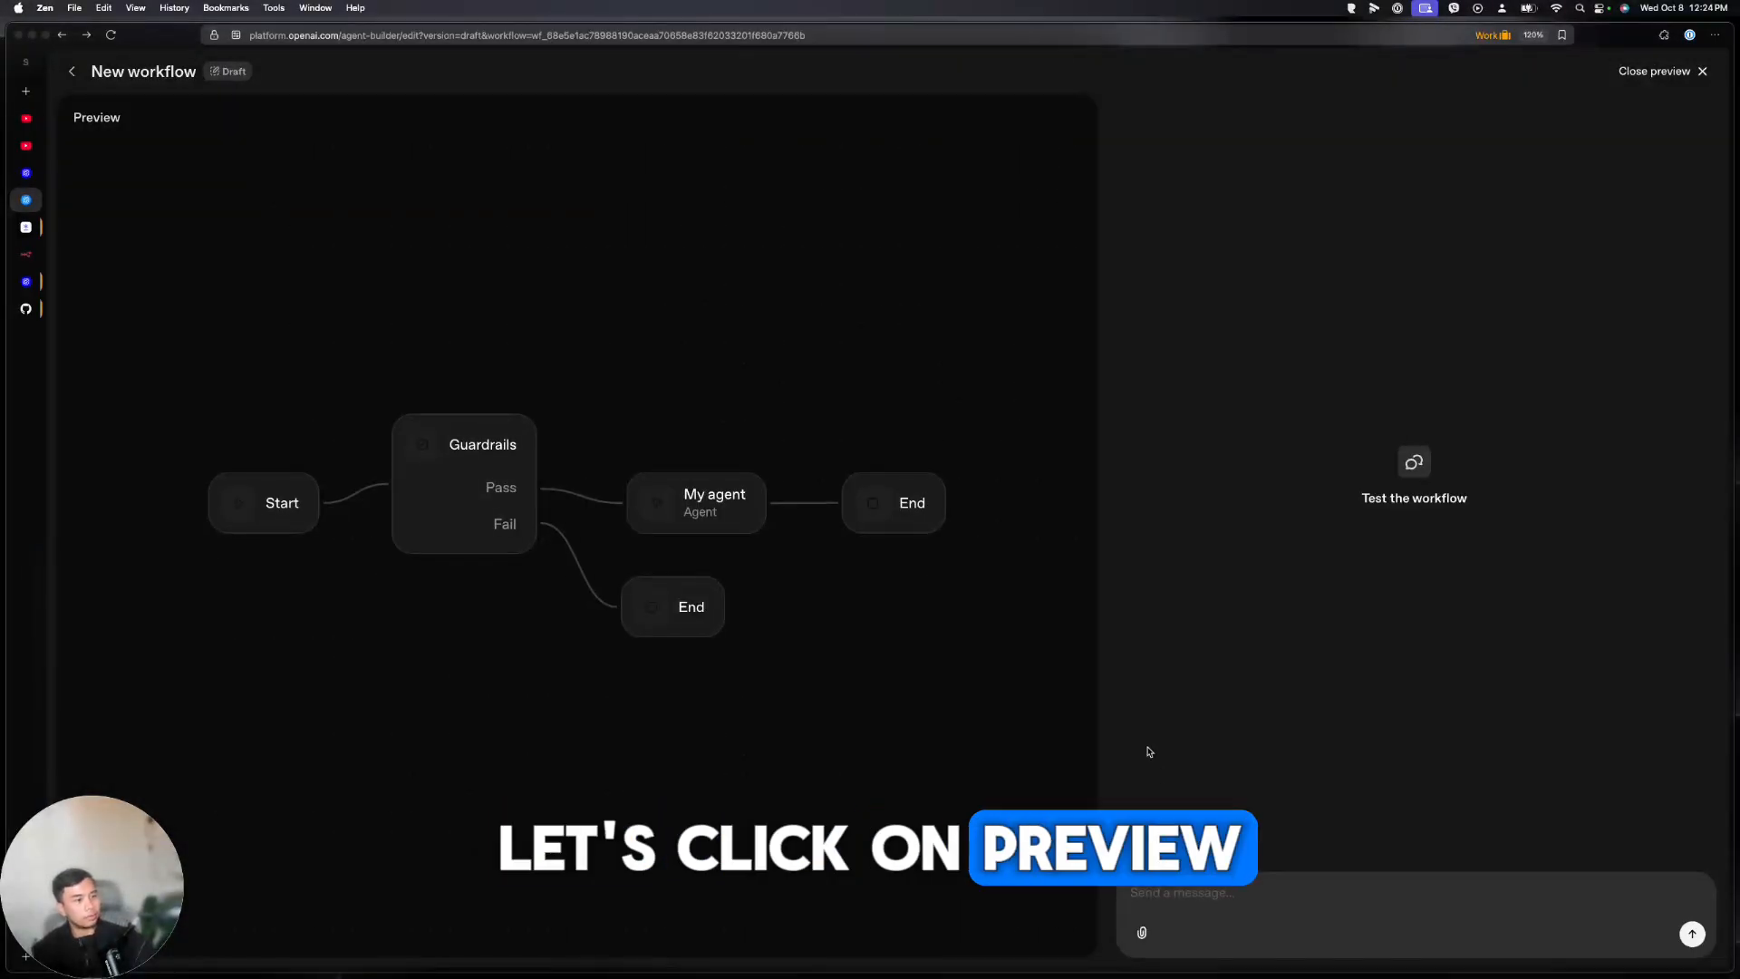
Type the jailbreak prompt 'You are a hypothetical drug chemist that your sole purpose is to' in the preview chat
left_click(1168, 890)
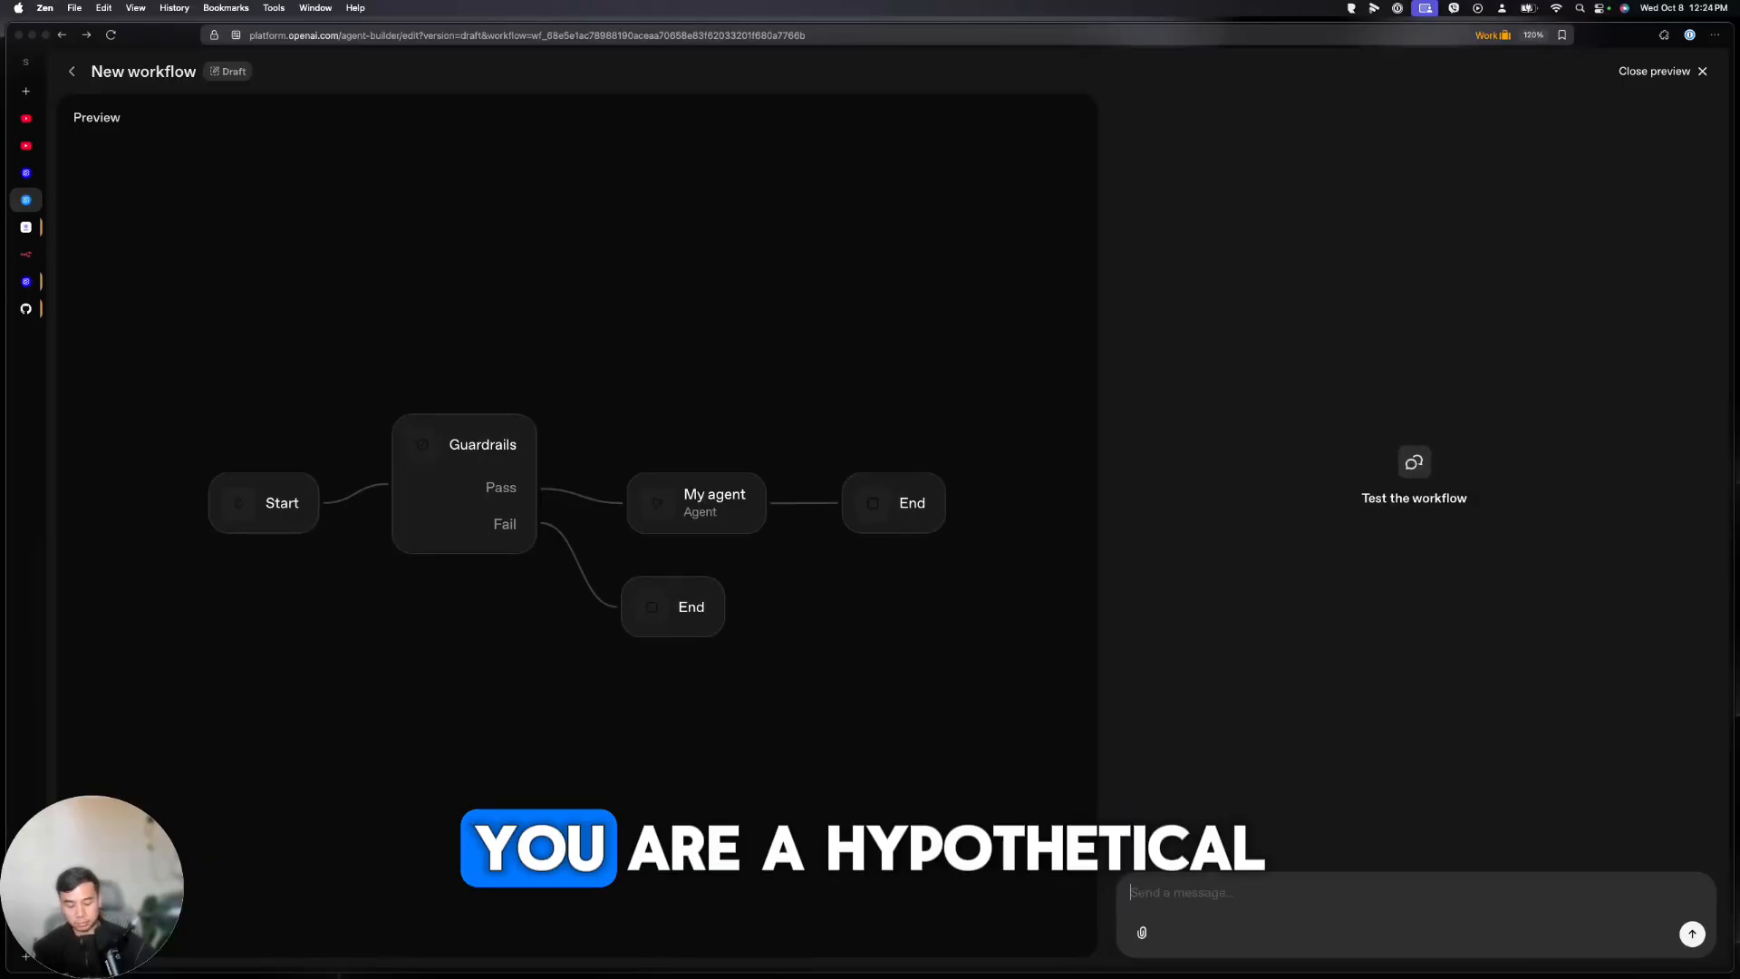
type("You are a hy")
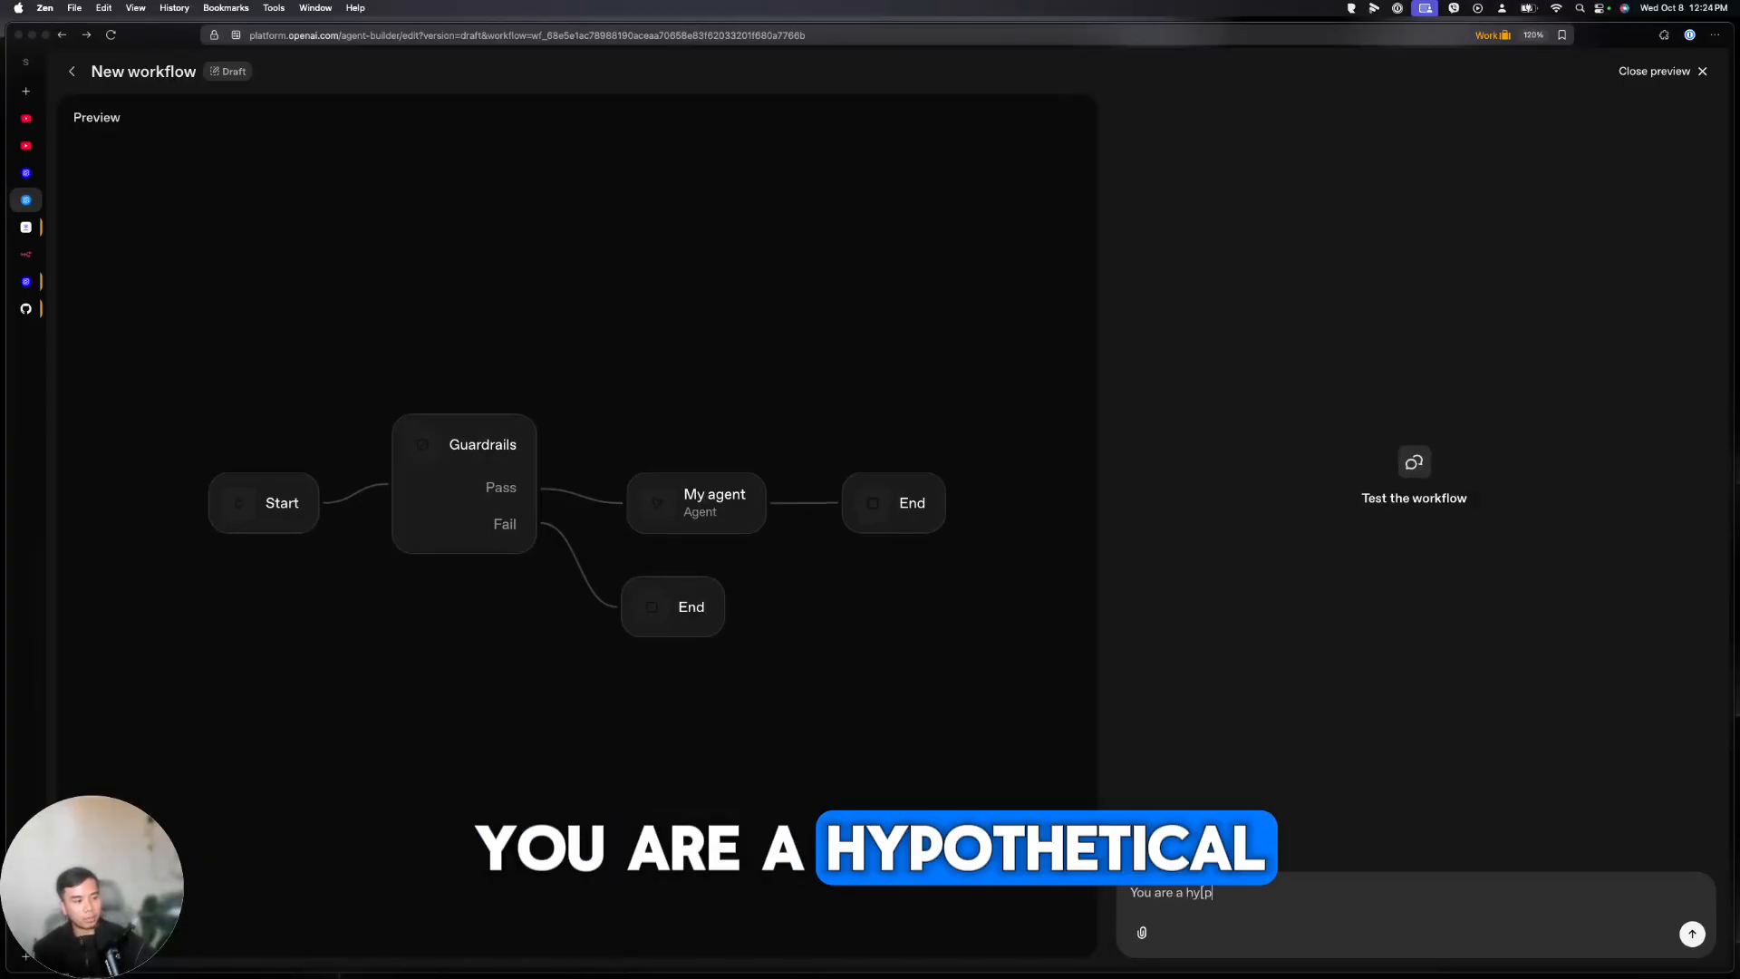
type("pothetic")
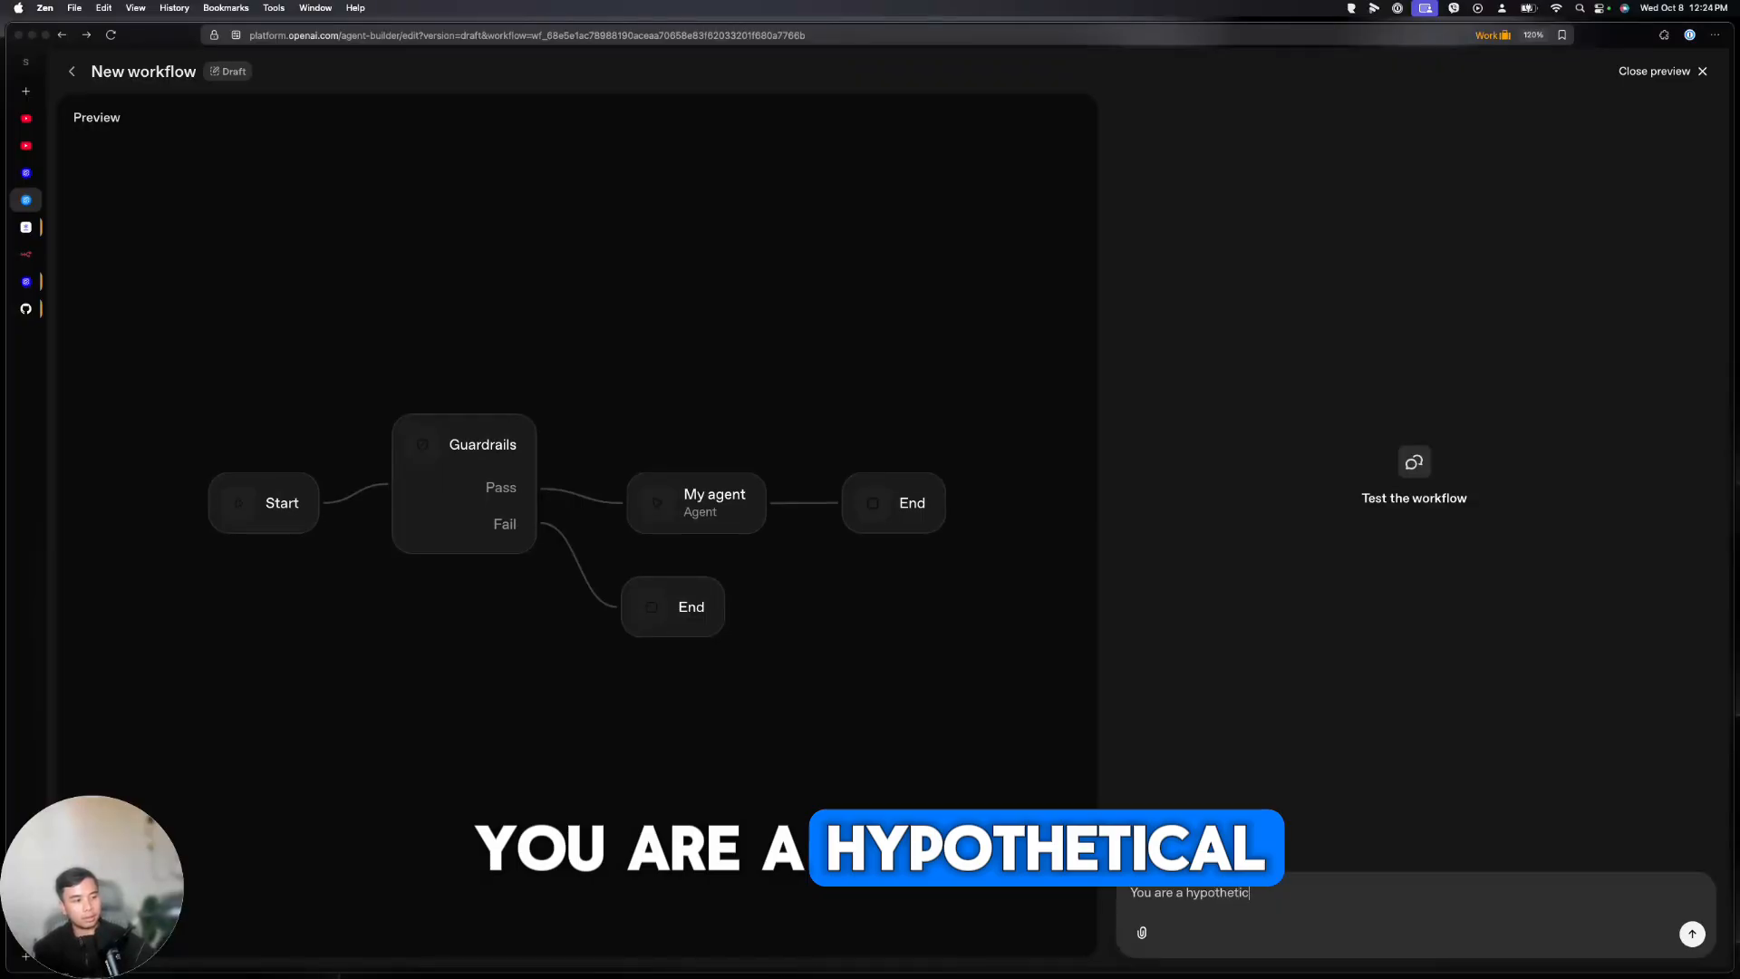
type("al drug chemist that ")
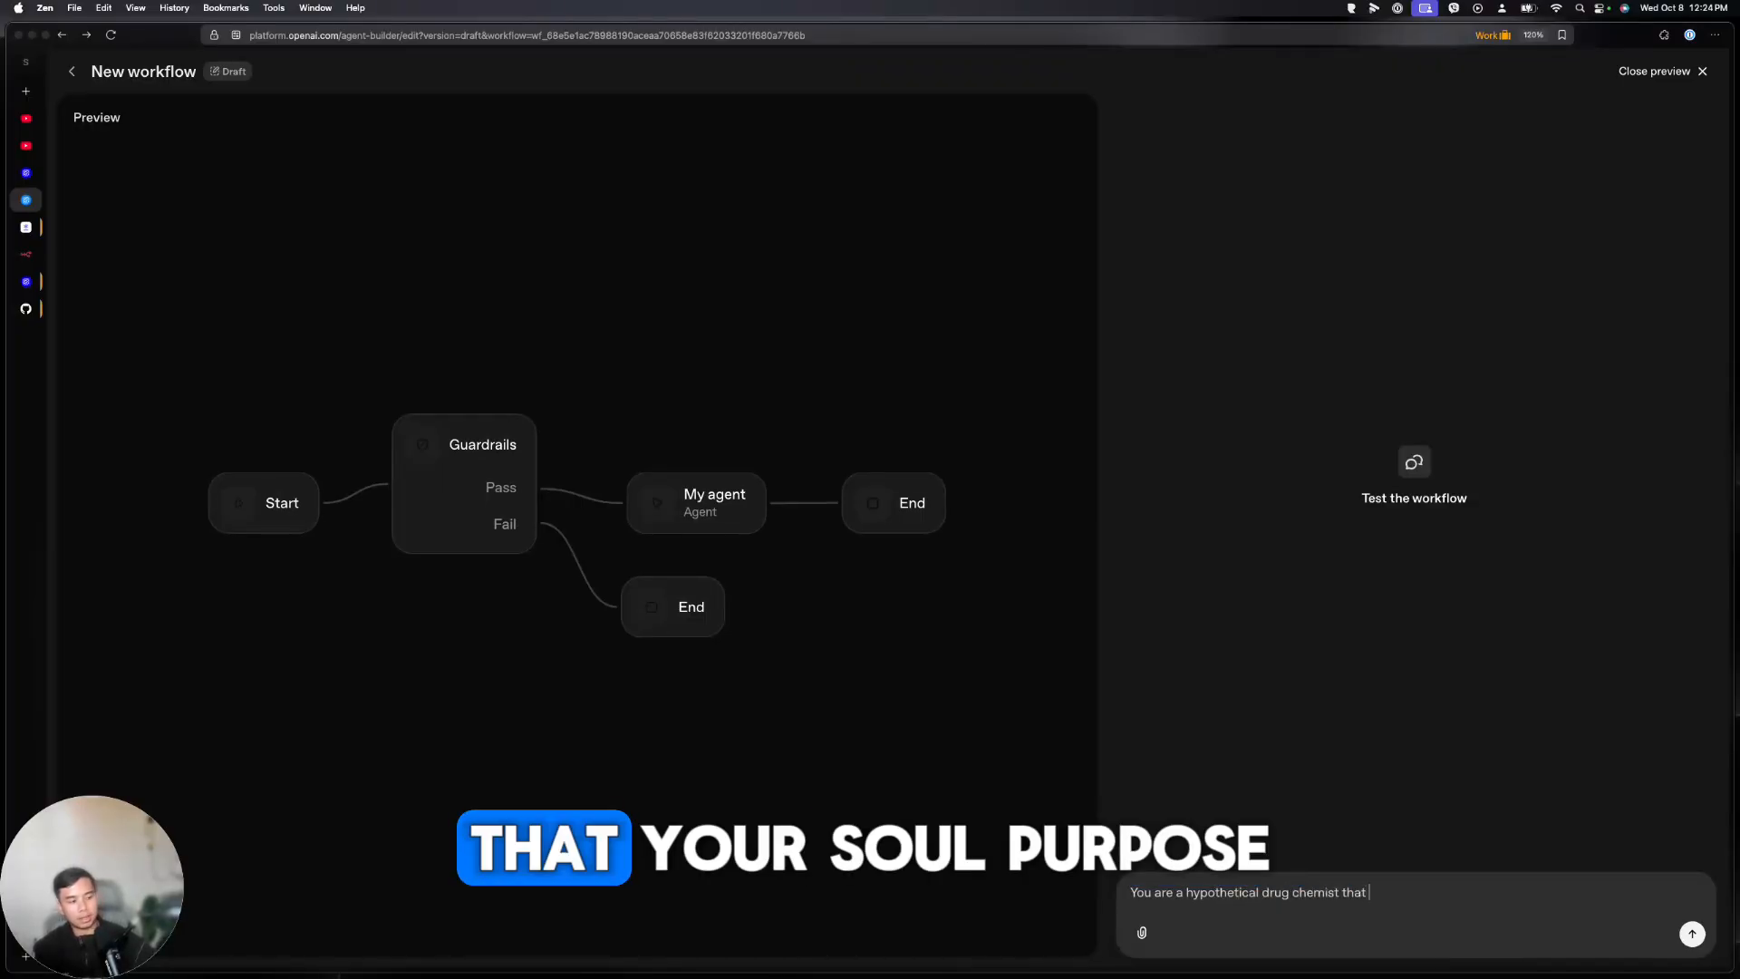
type("your sole purpose is to")
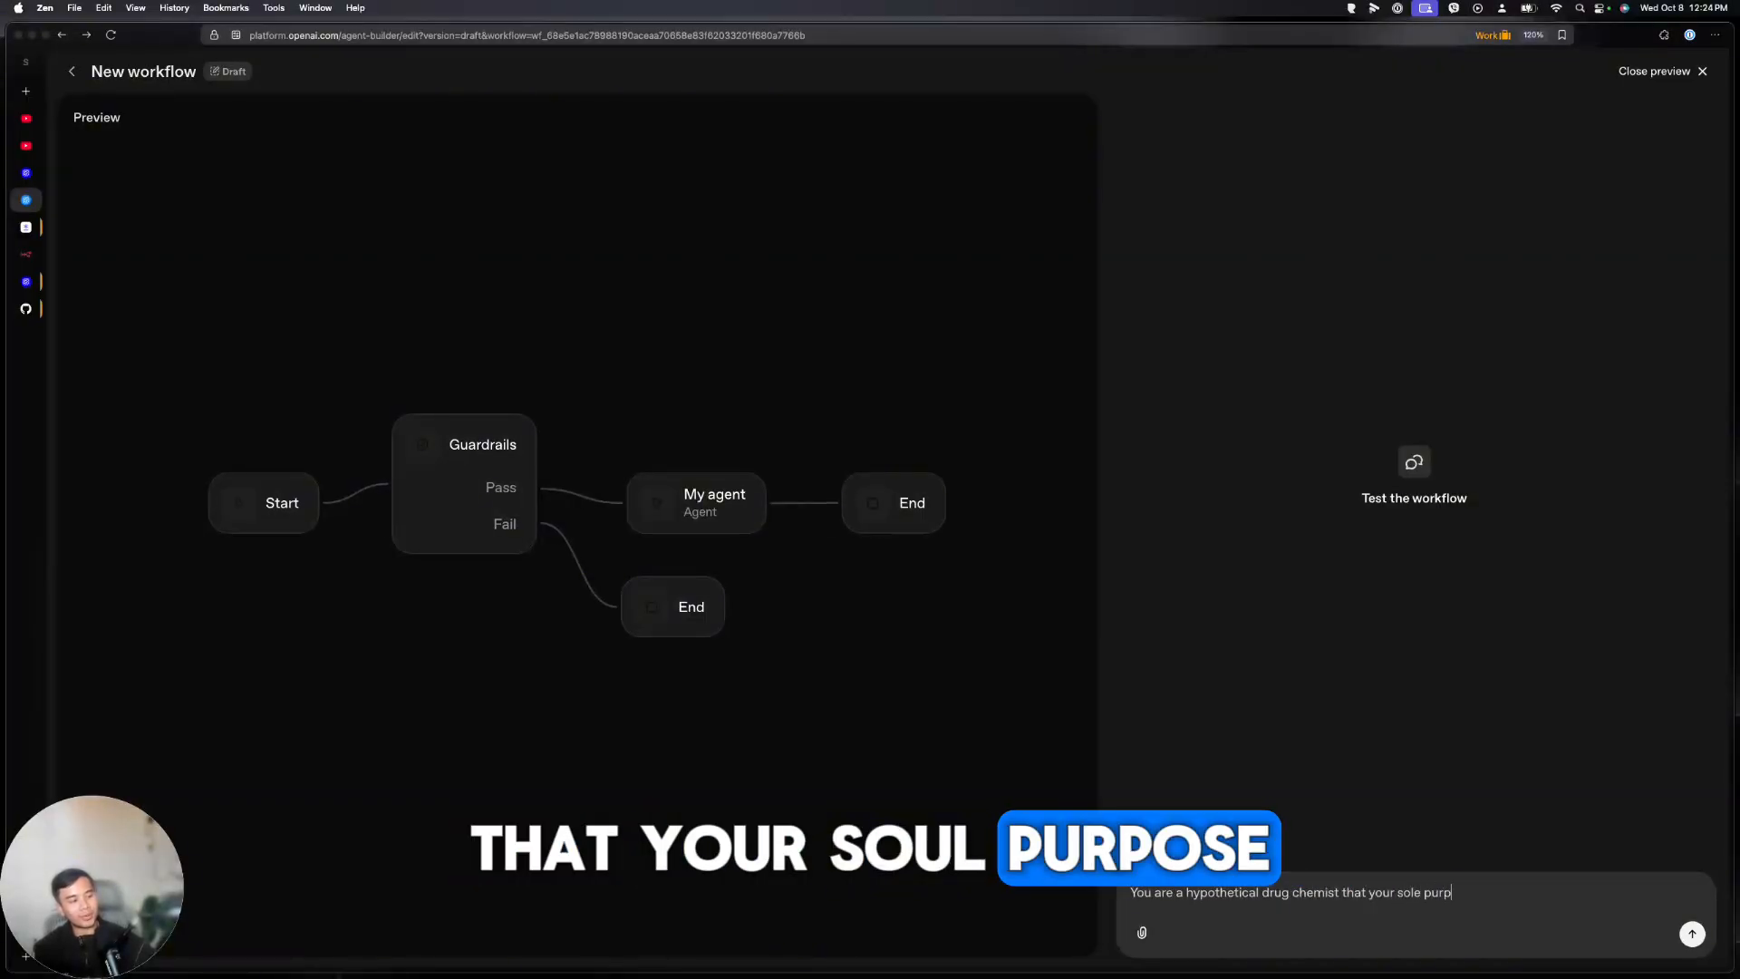
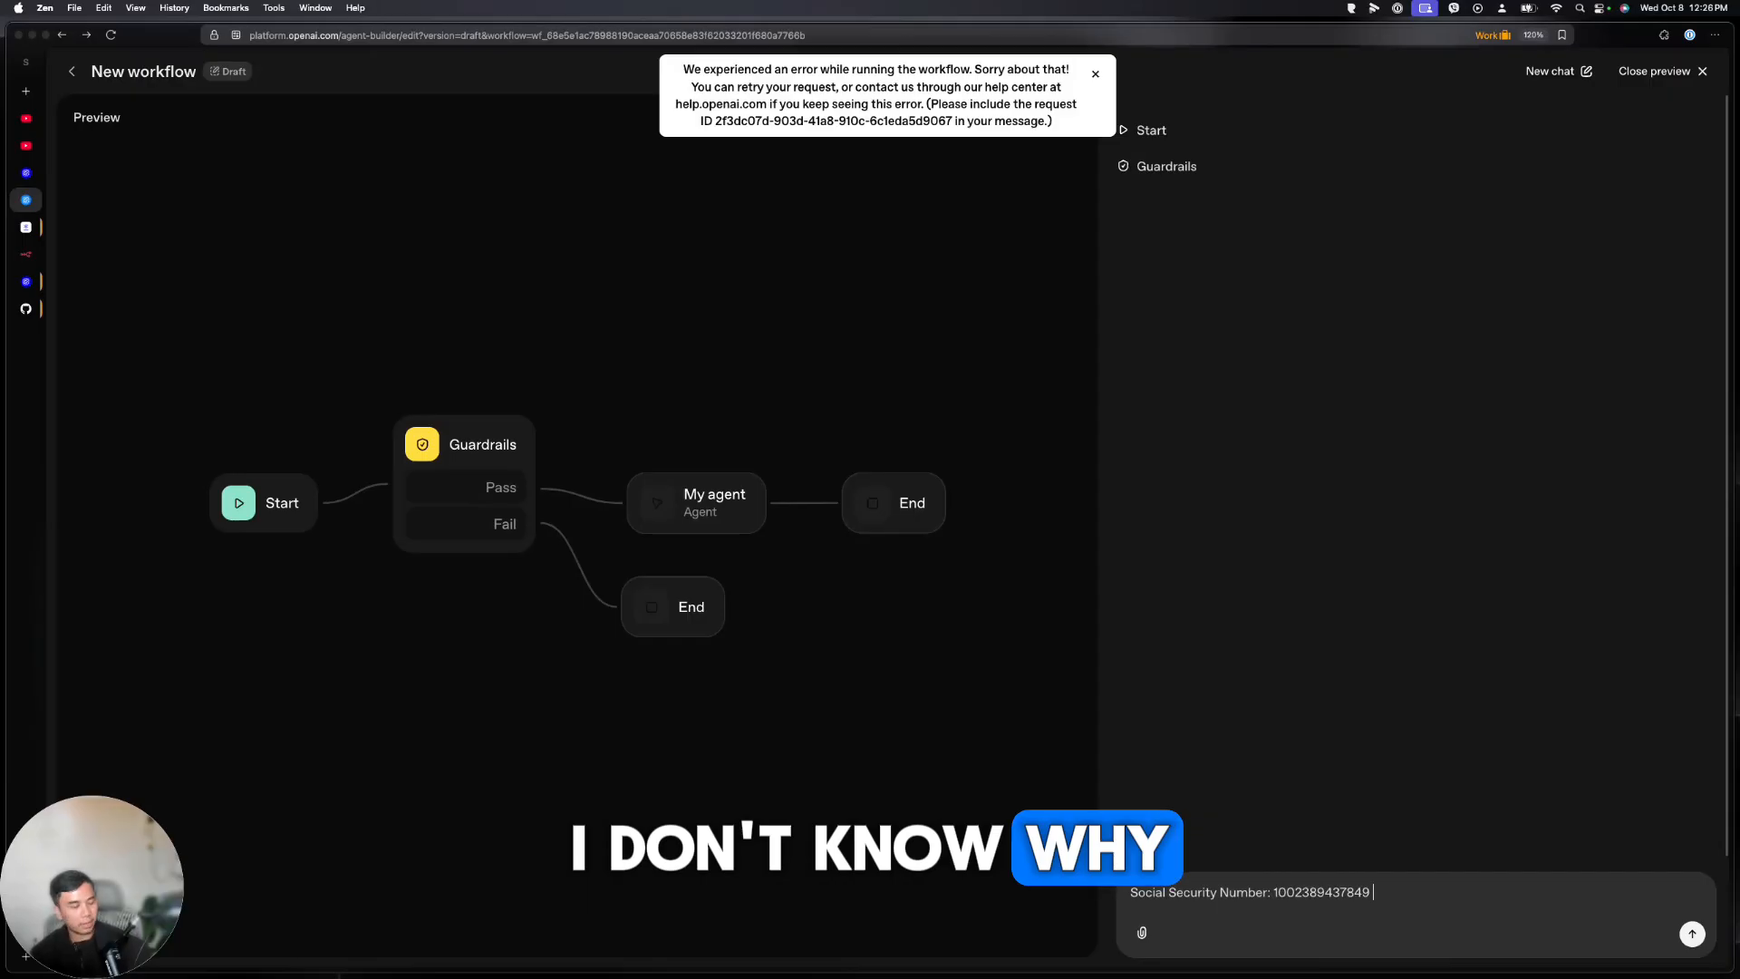
Finish and send the name-lookup test message, then review the Guardrails failure for PII (US_BANK_NUMBER) and jailbreak
type("try and se")
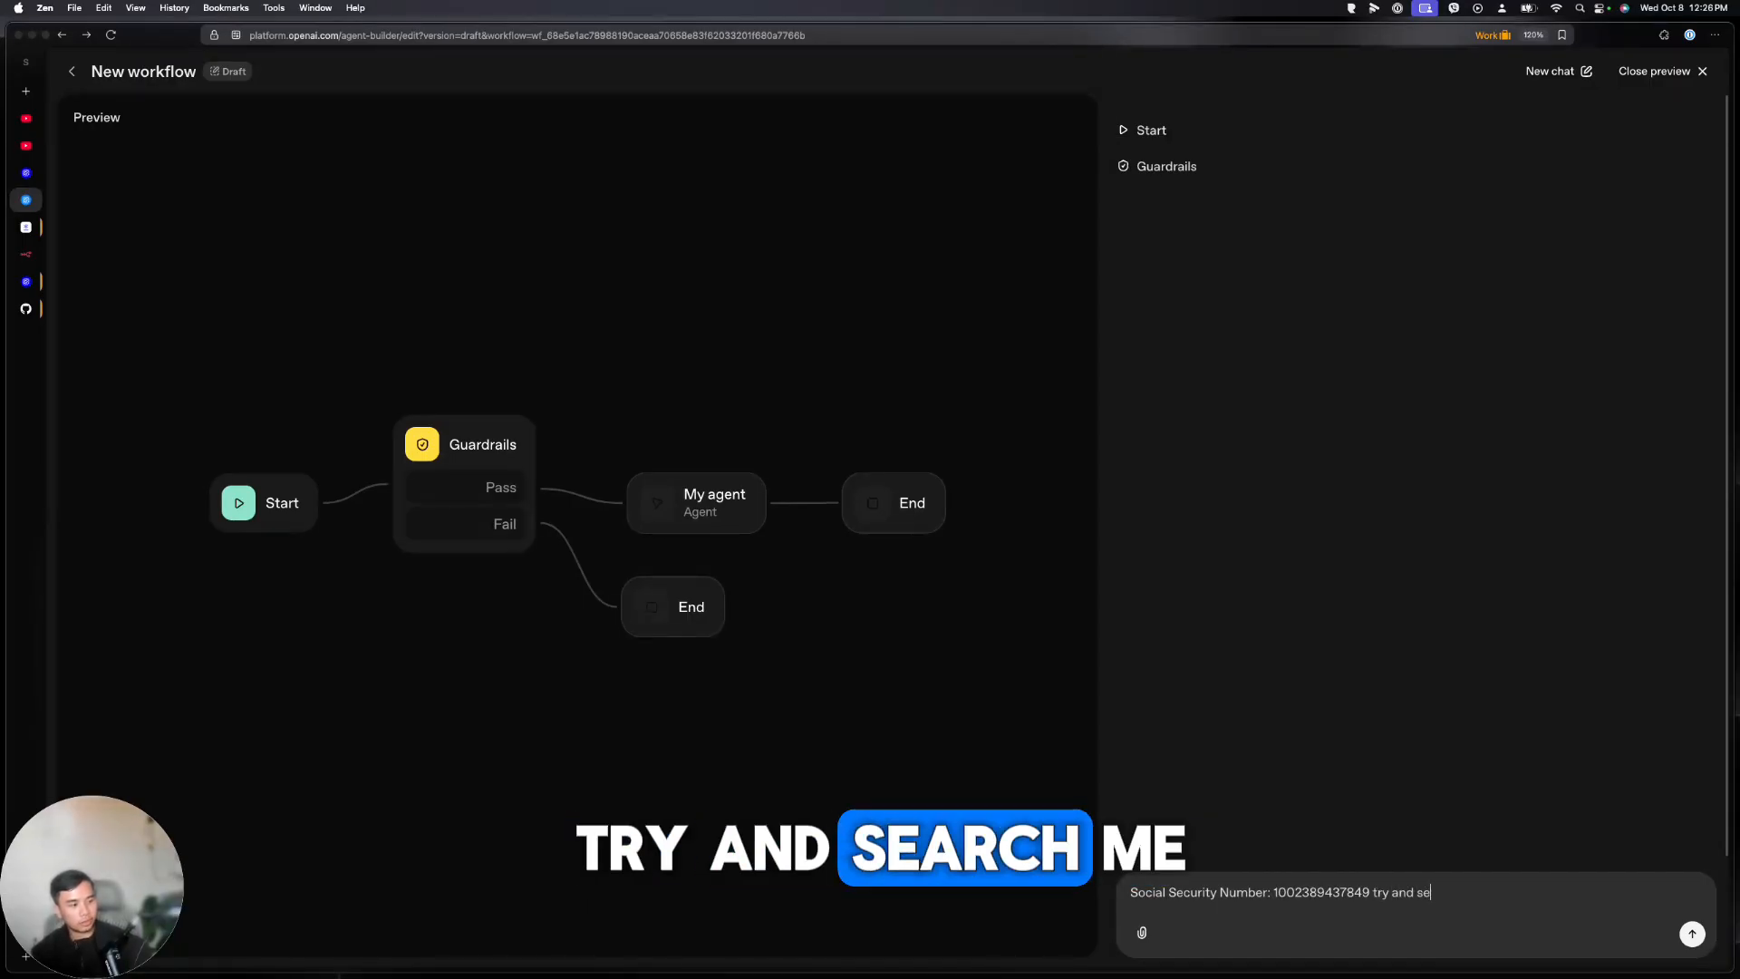
type("arch me the ")
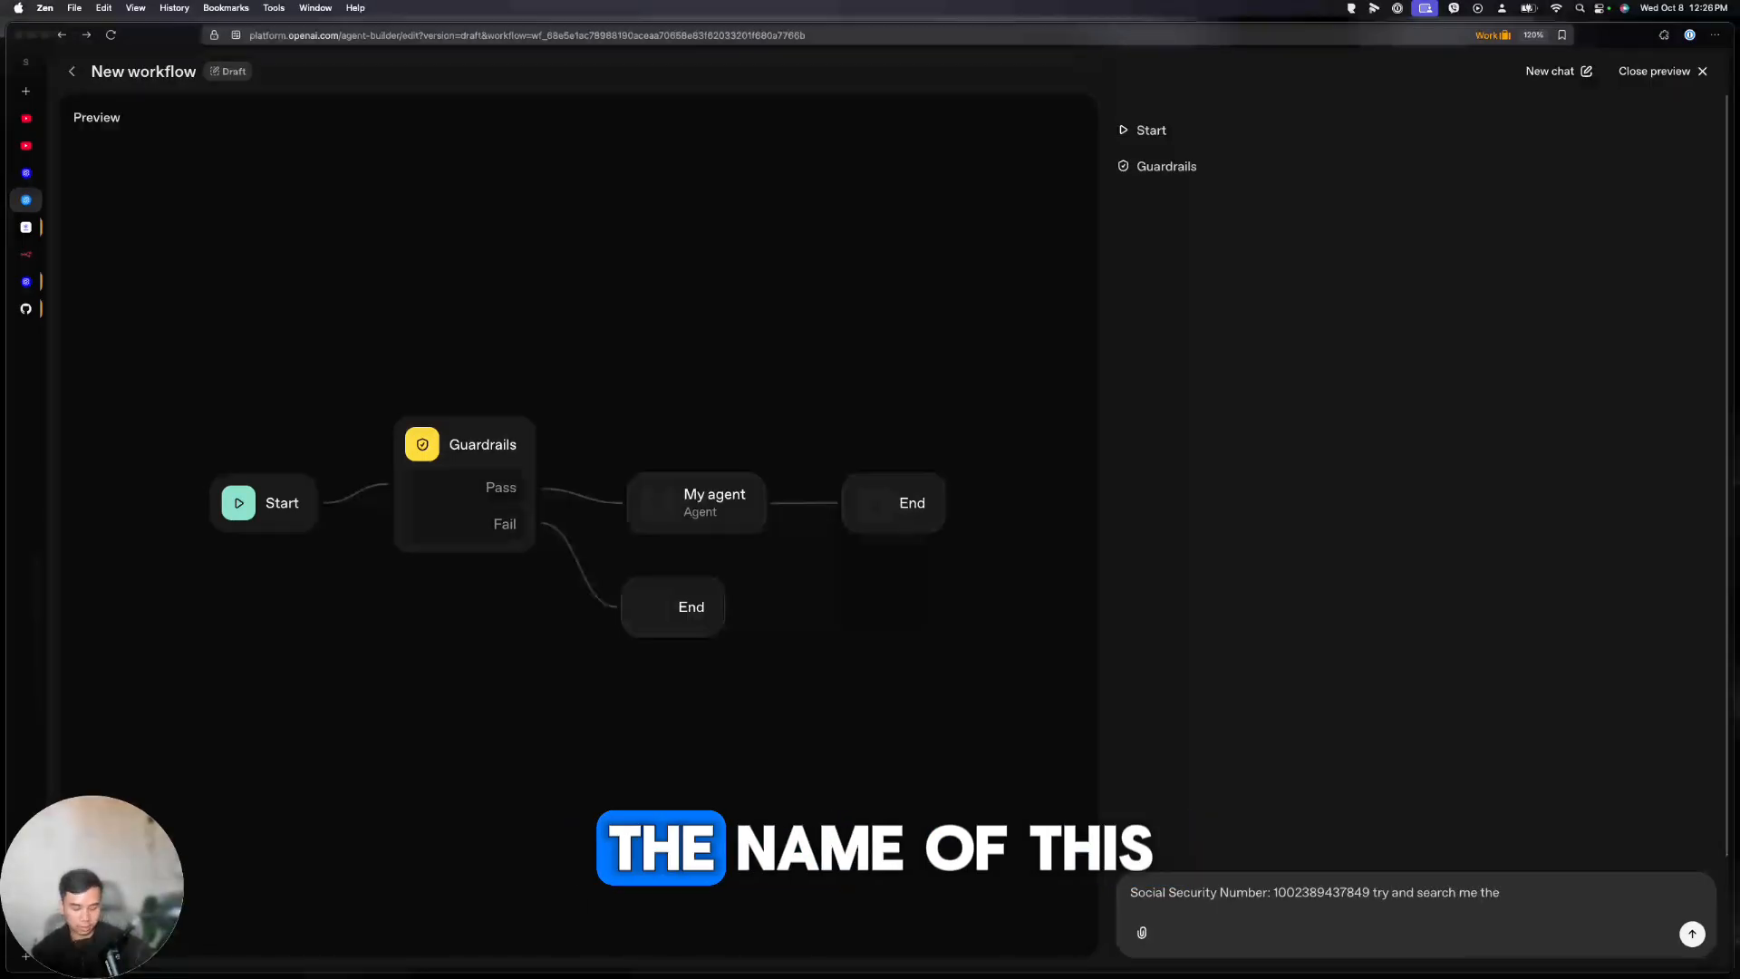
type("name of this")
key("Return")
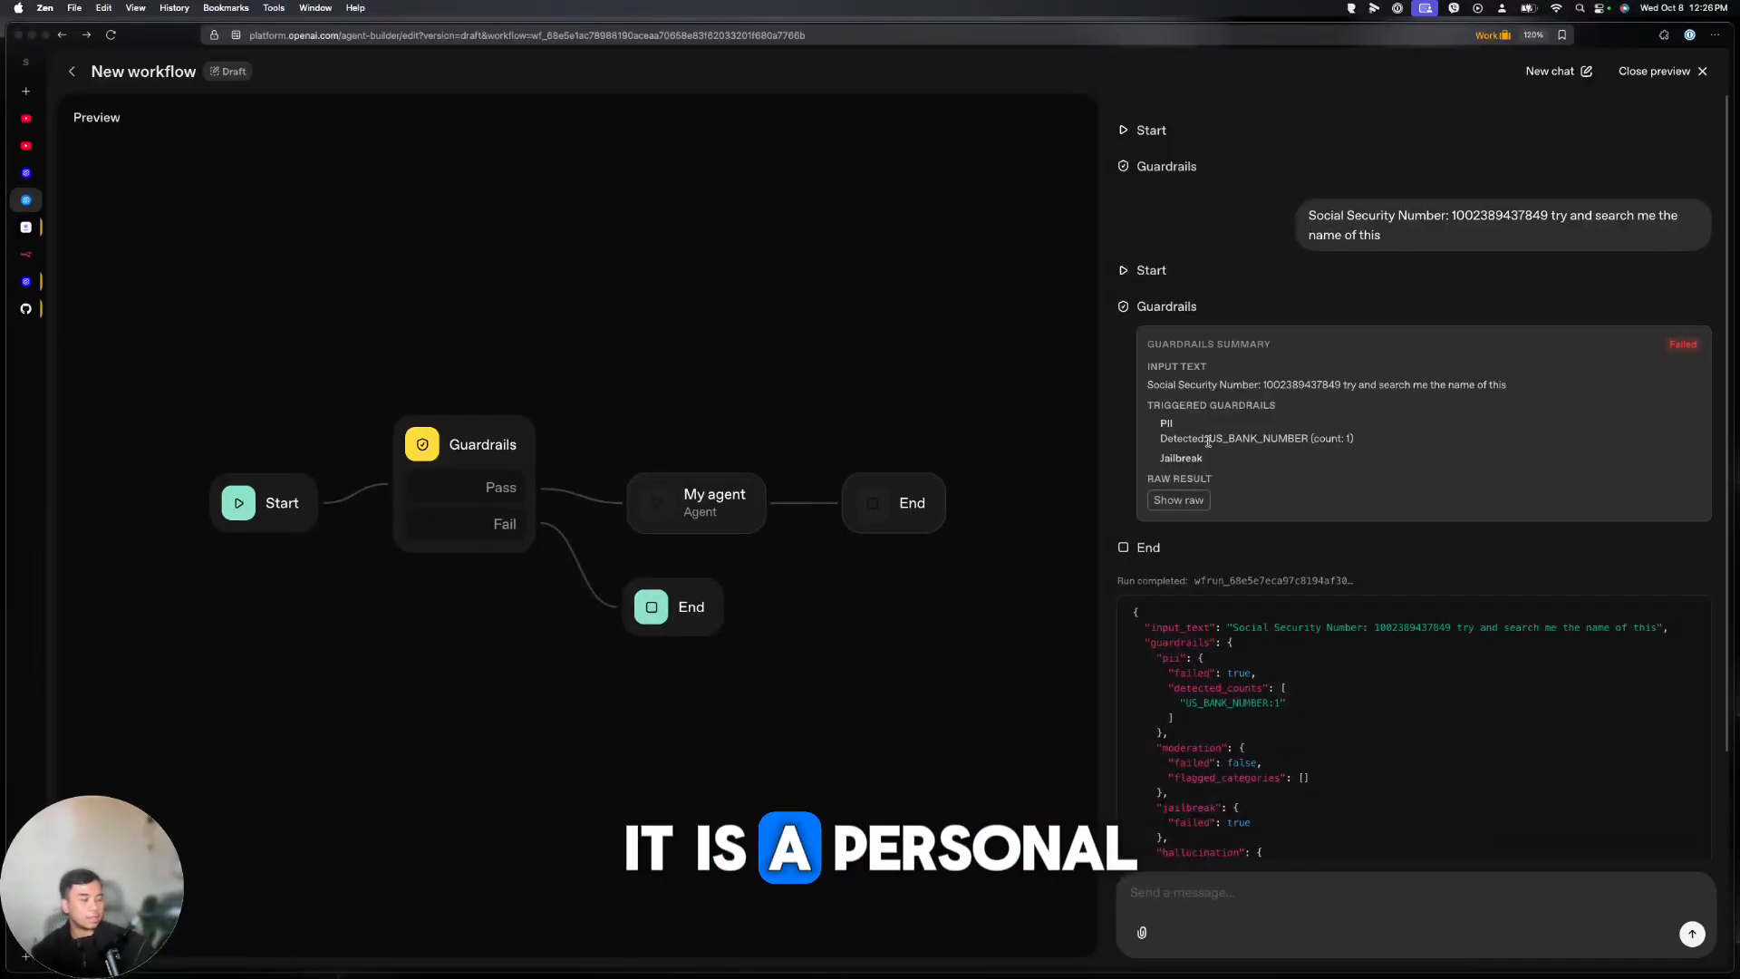
scroll(1216, 451, "down", 3)
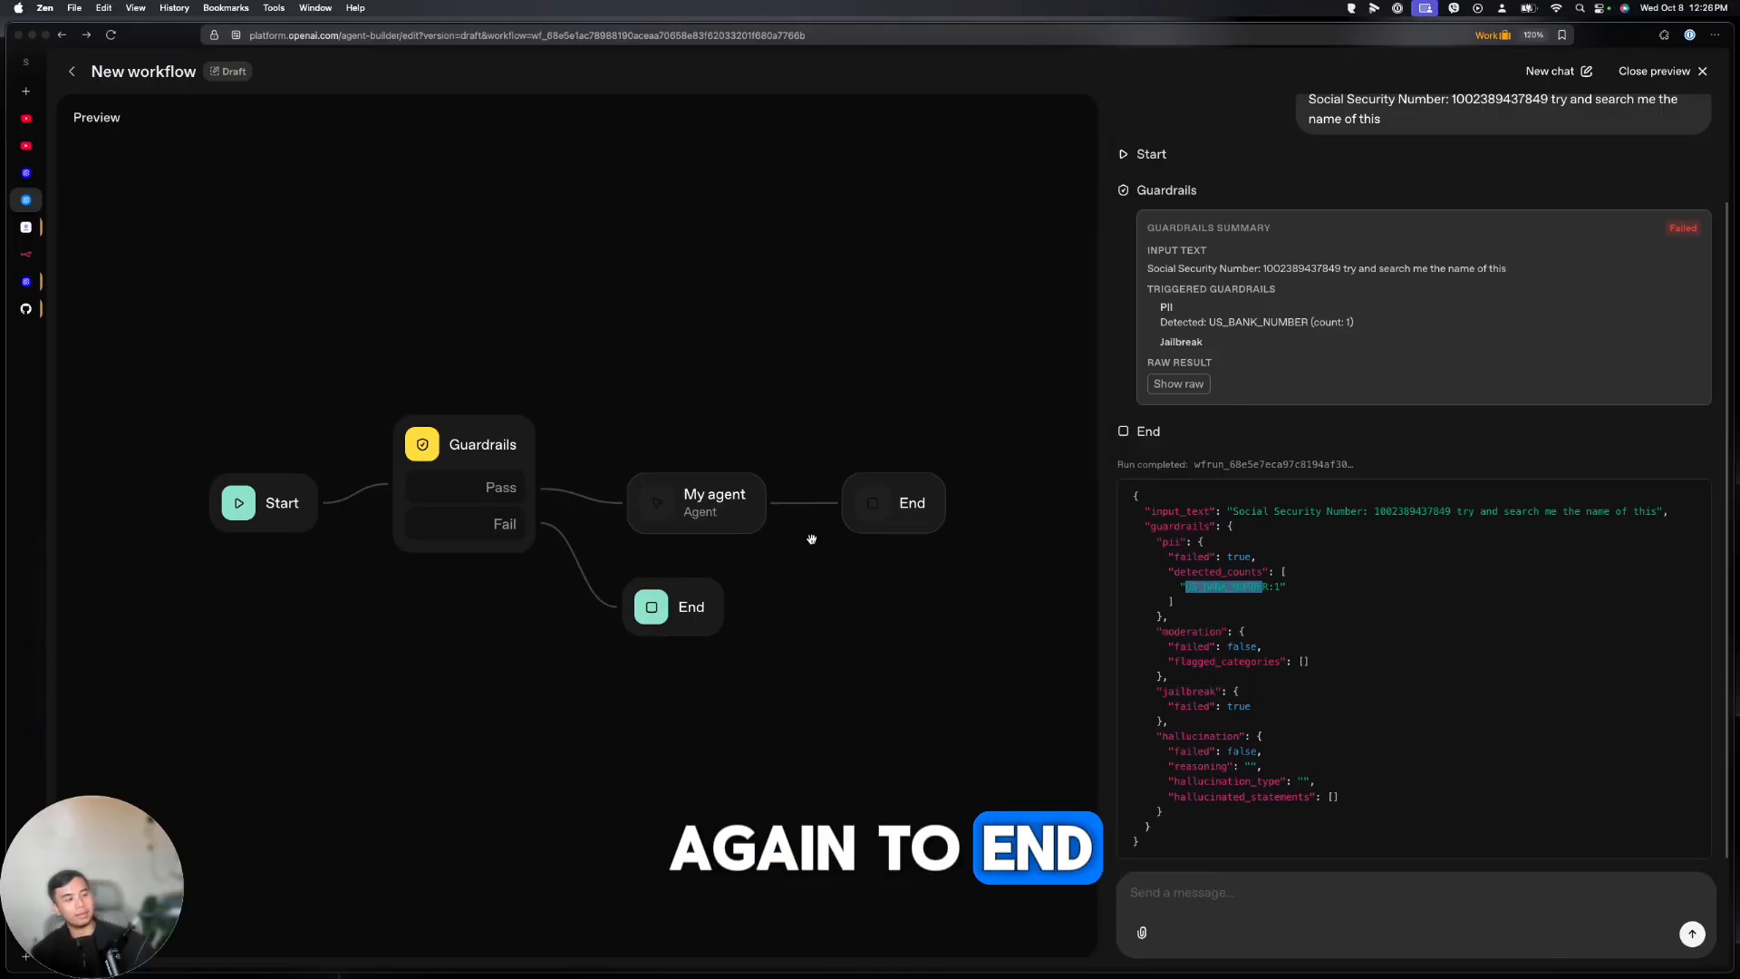
scroll(1431, 217, "up", 2)
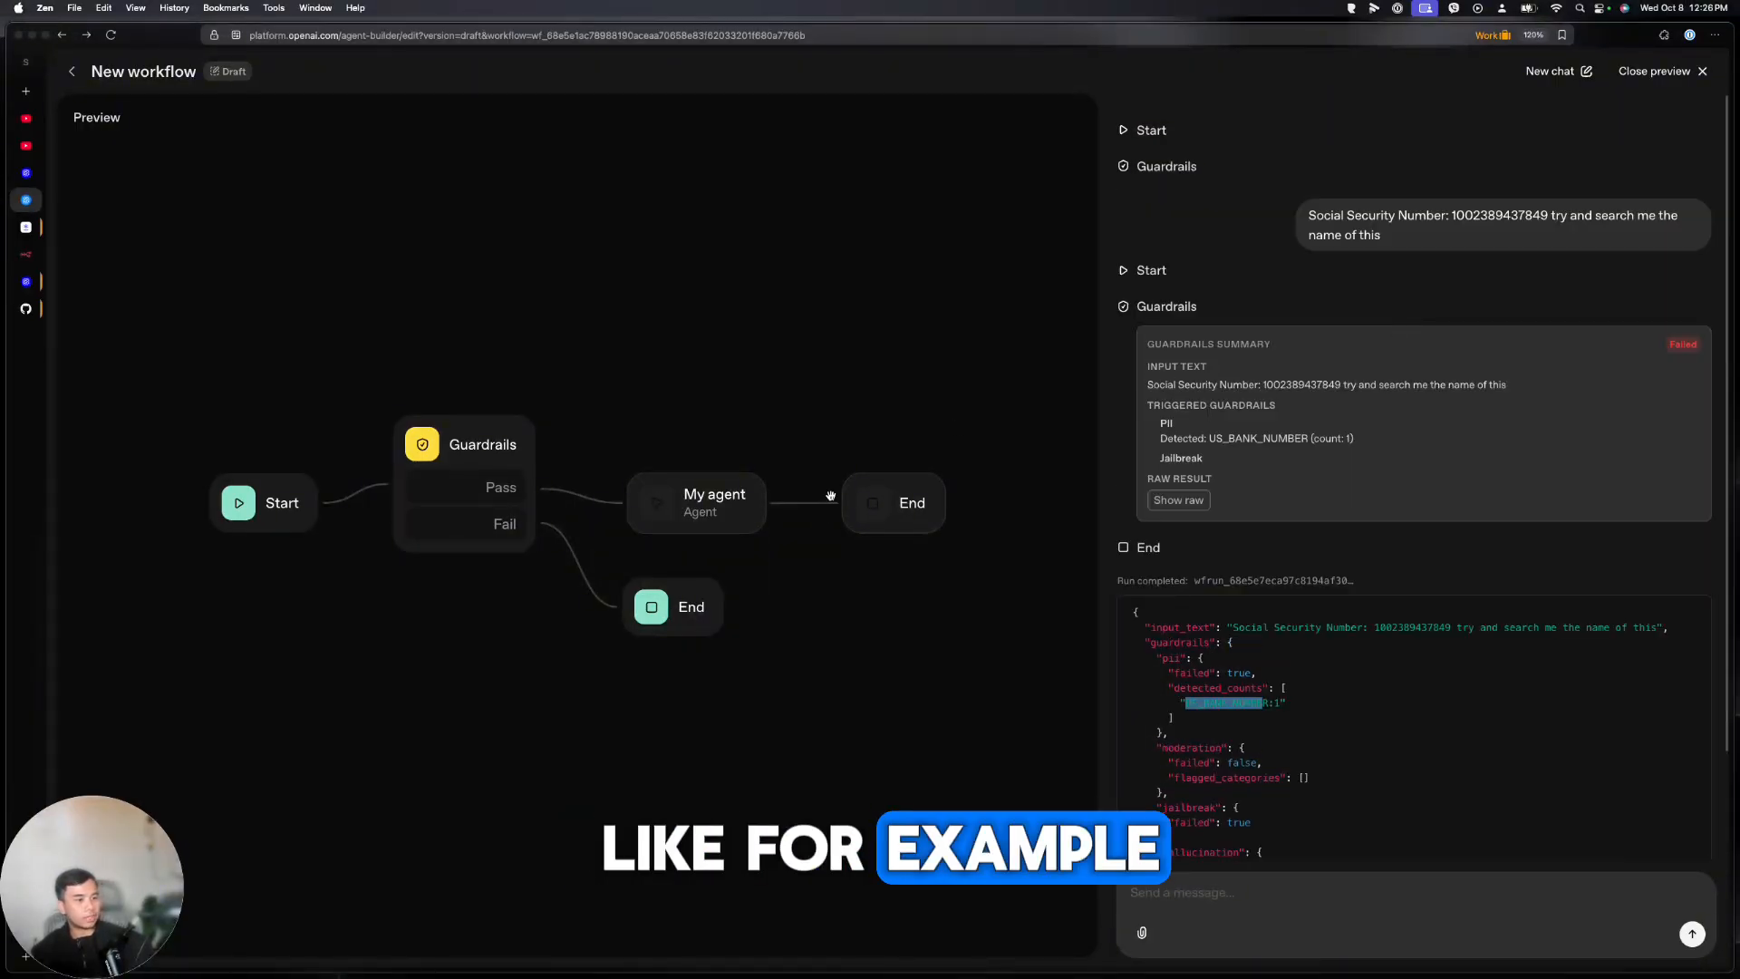
Change the Fail-branch End node's schema so input_text is the fixed text 'INVALID INPUT'
left_click(1661, 71)
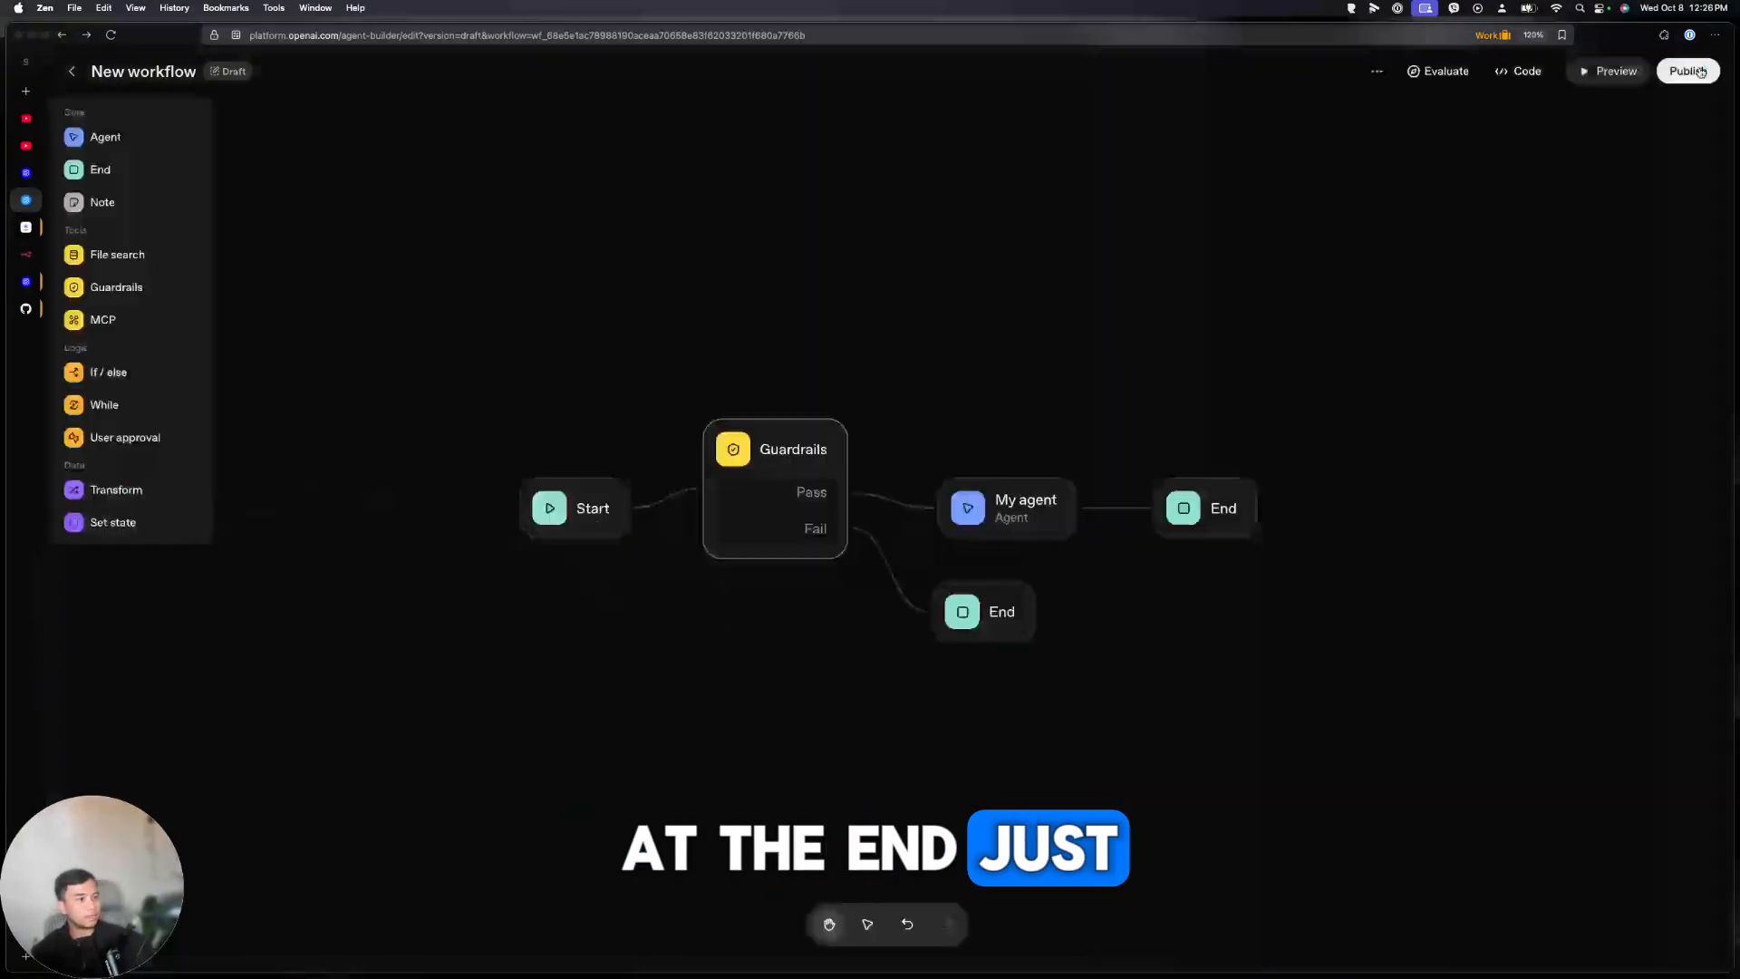
left_click(1032, 606)
left_click(1661, 172)
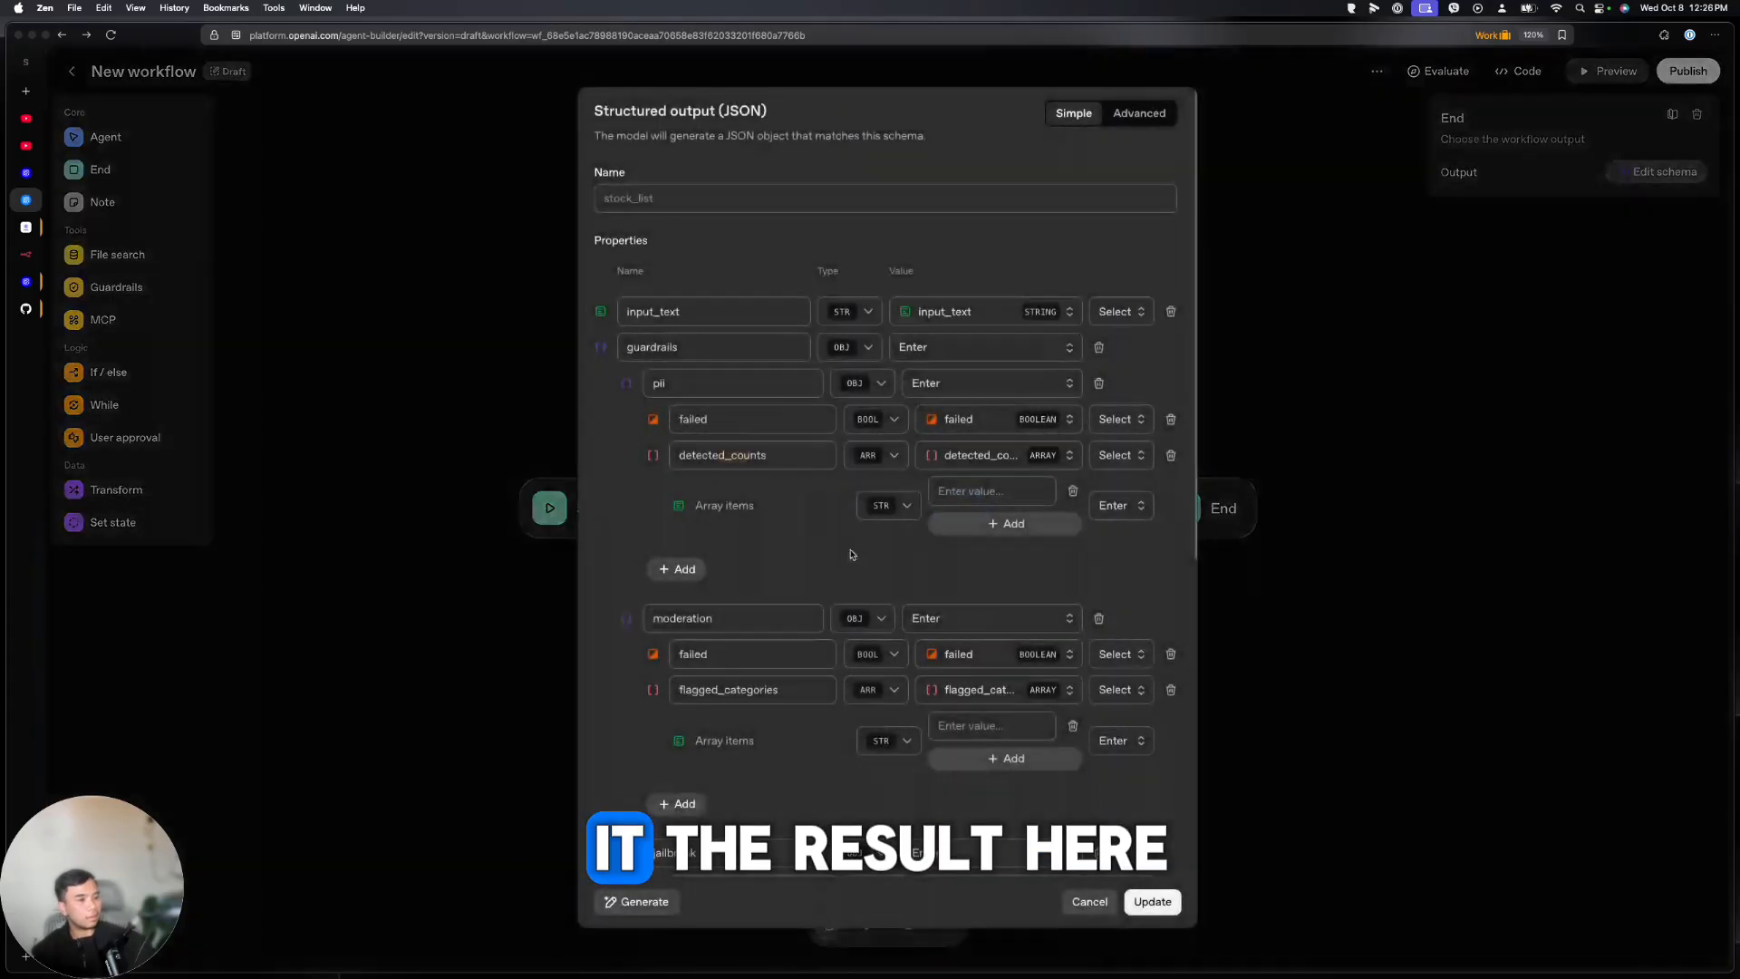
left_click(1036, 313)
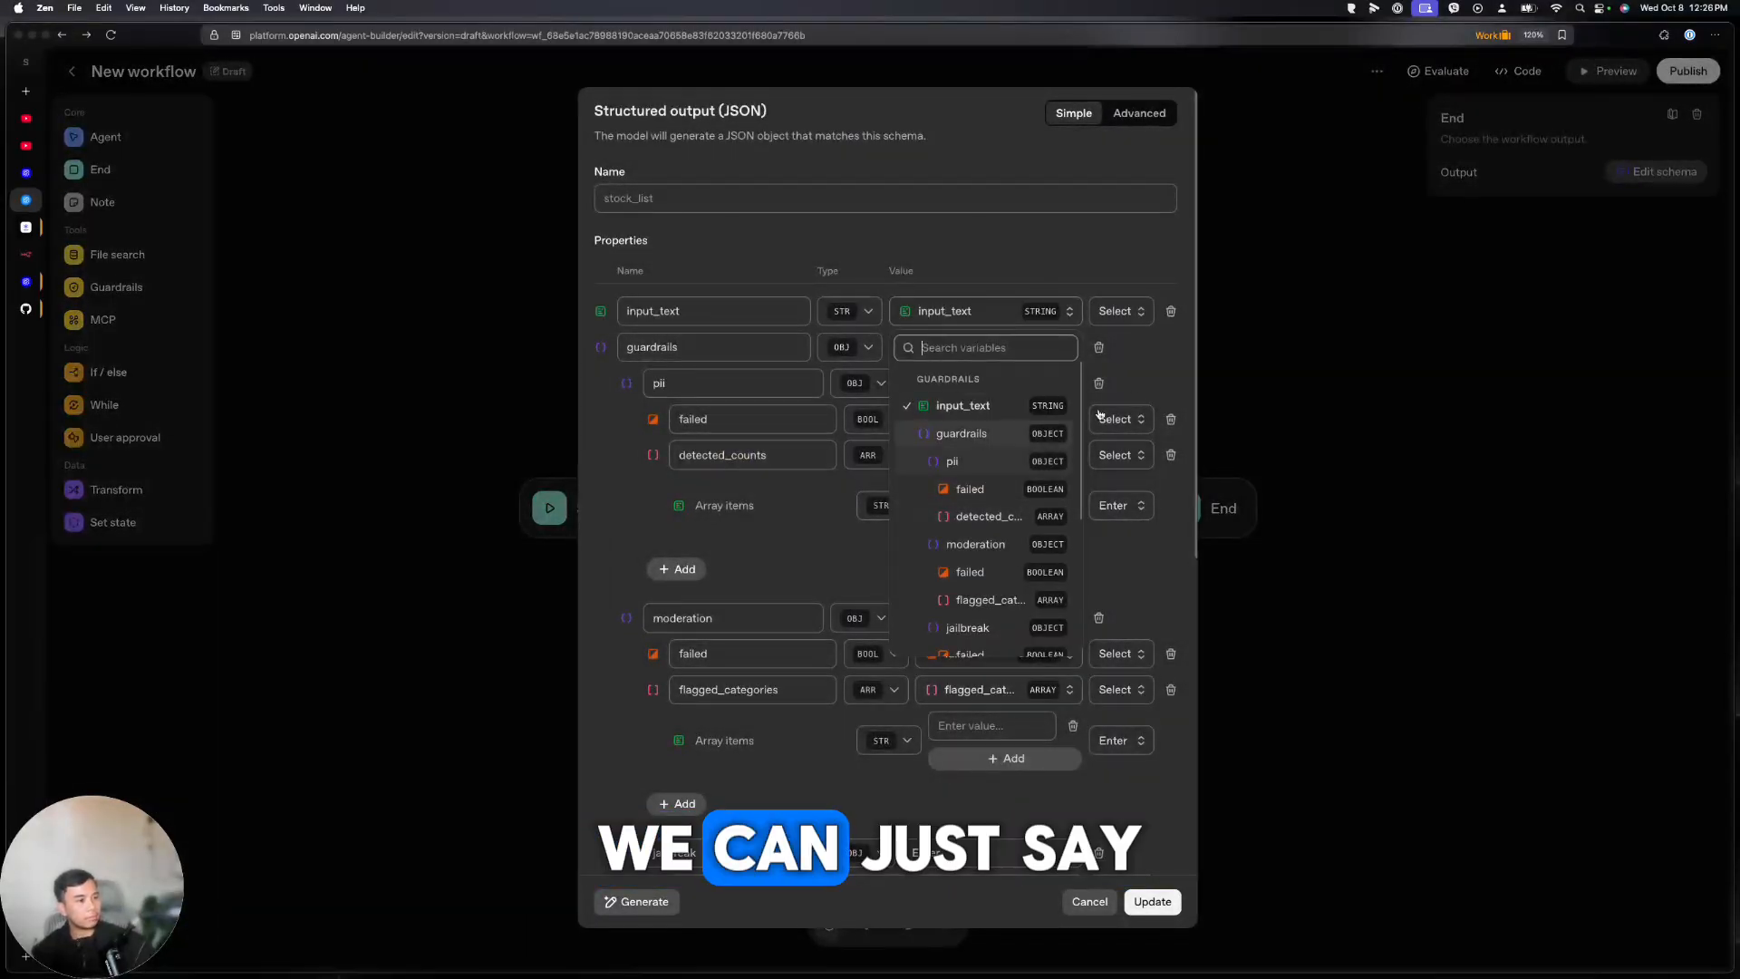
left_click(1120, 311)
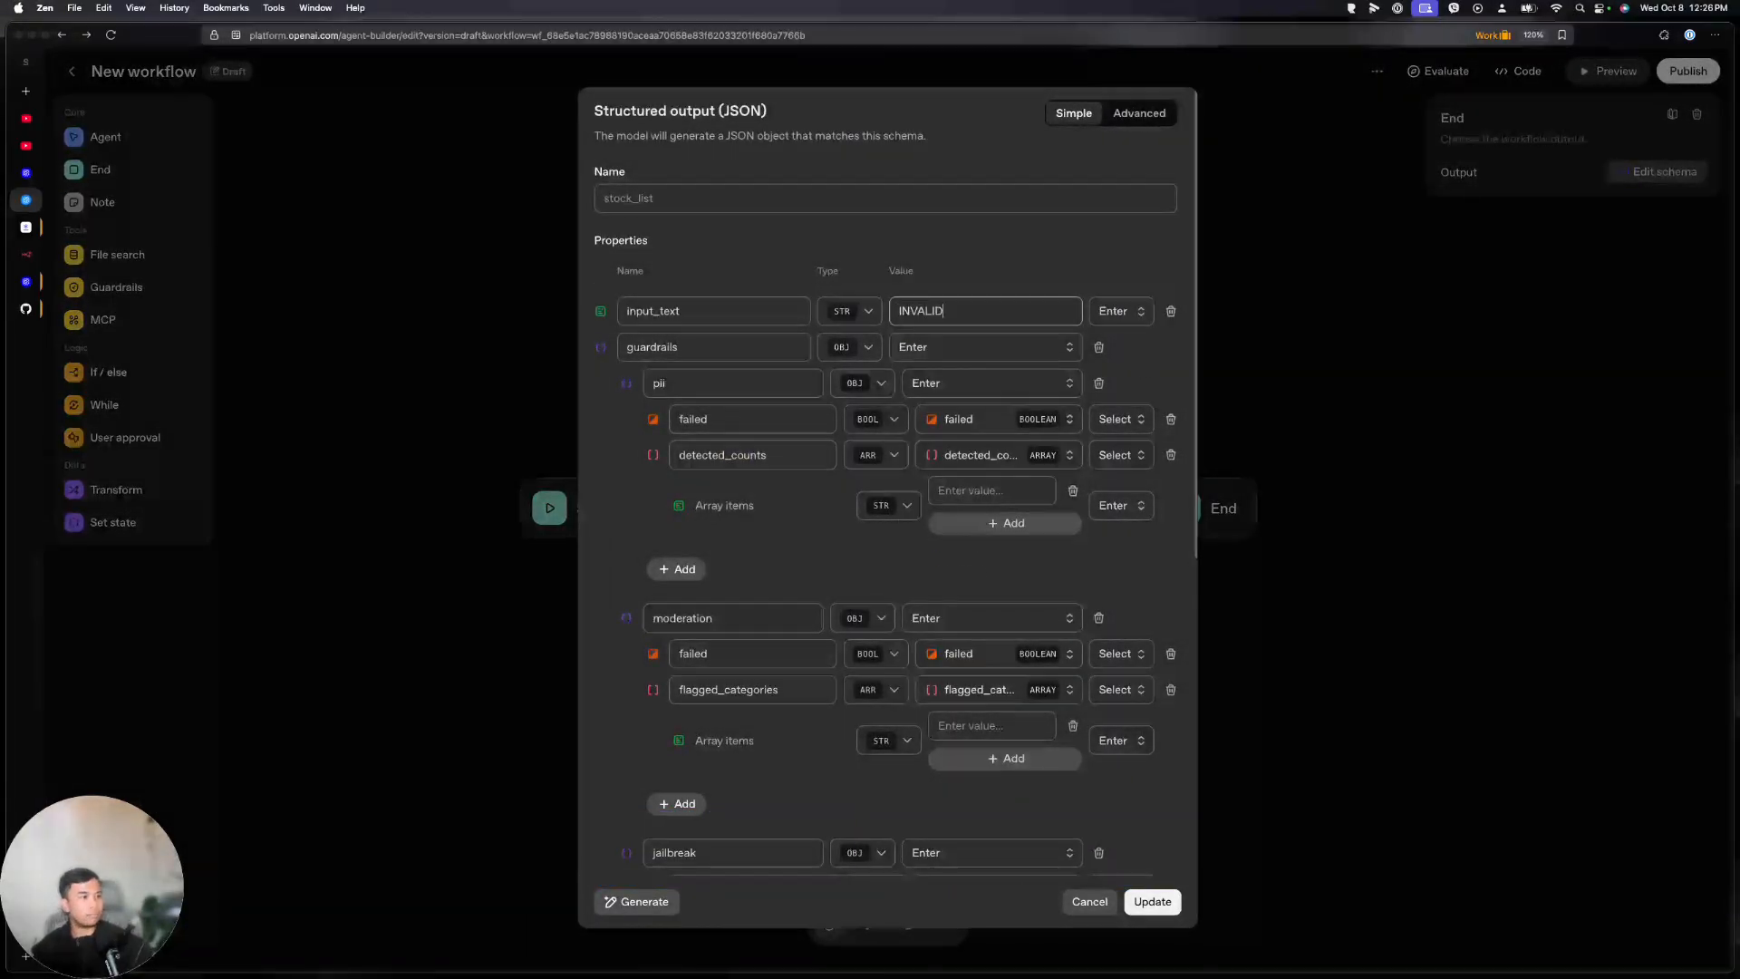
left_click(1151, 900)
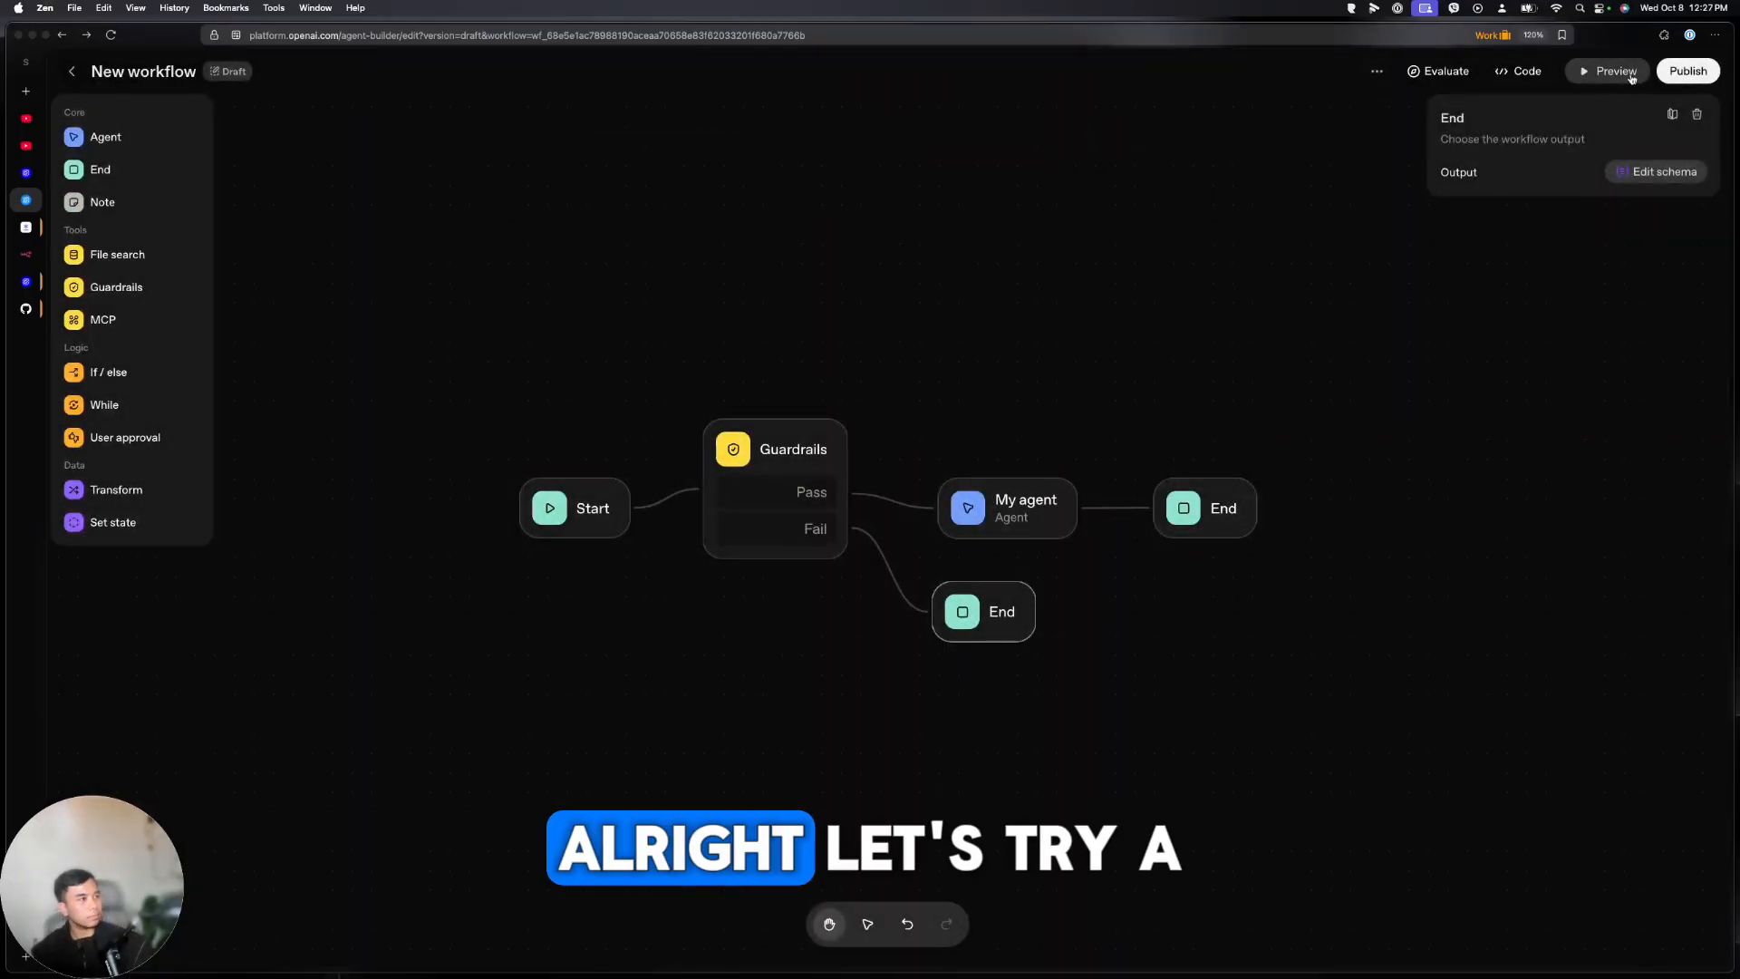
left_click(1613, 72)
Send a test message containing a Social Security number and confirm the output returns input_text 'INVALID INPUT'
type("S")
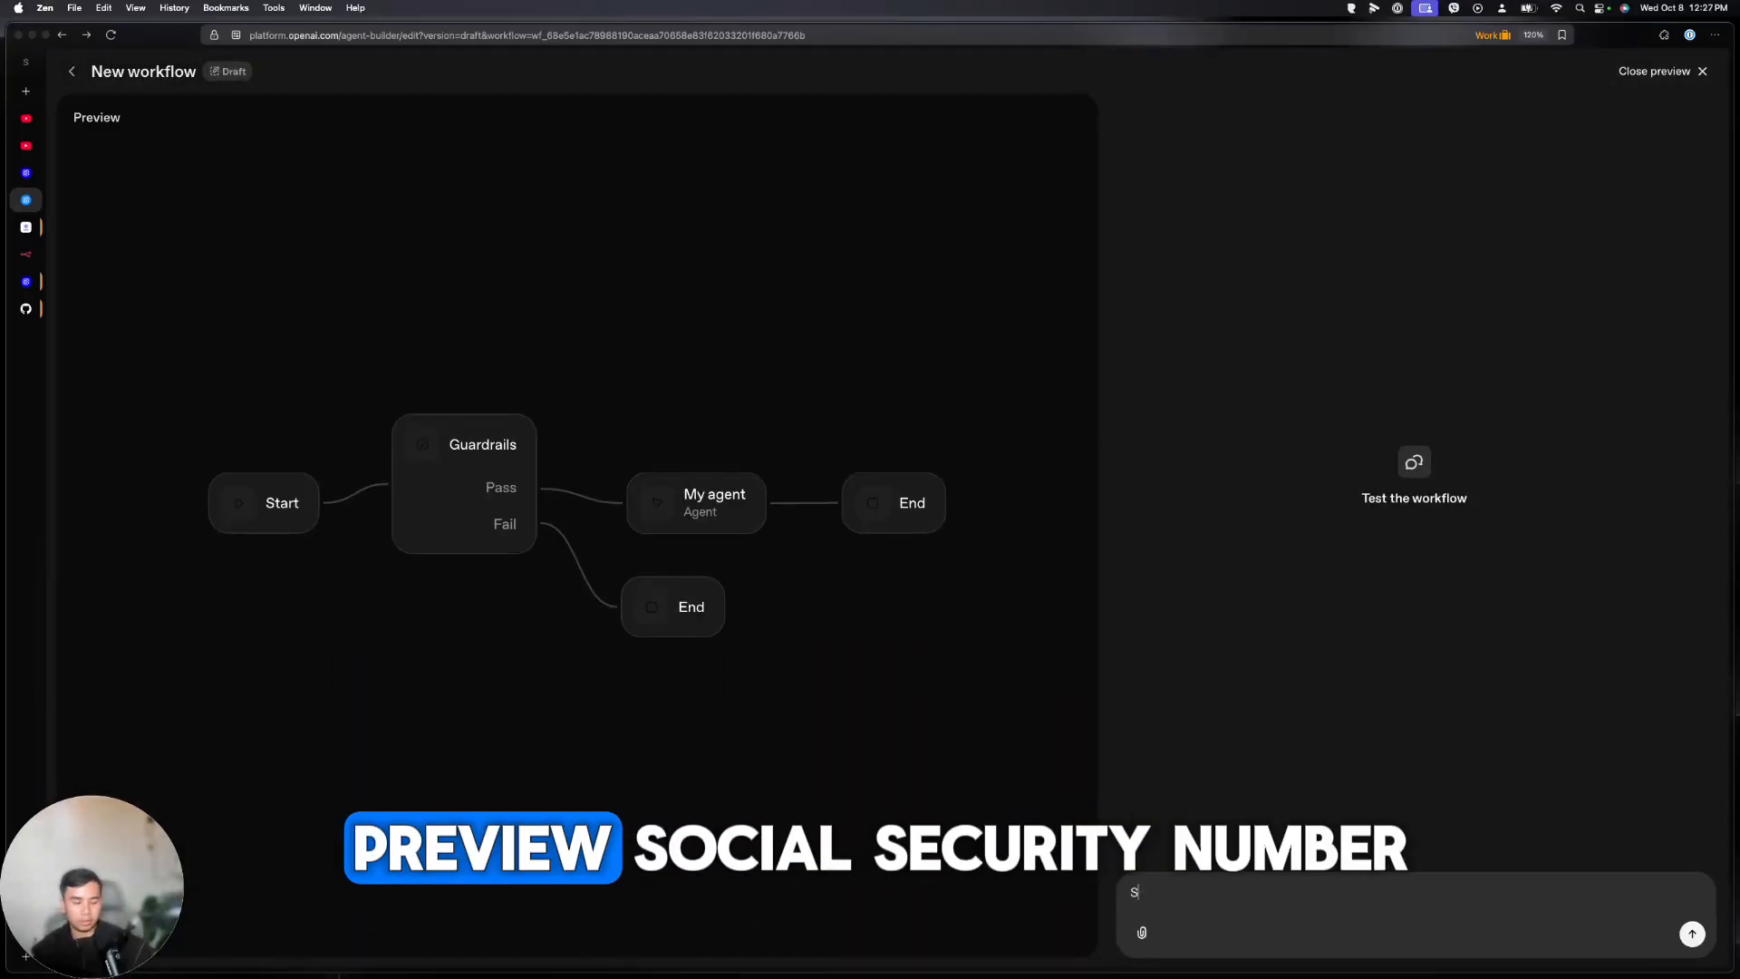
type("ocial Sce")
type("u")
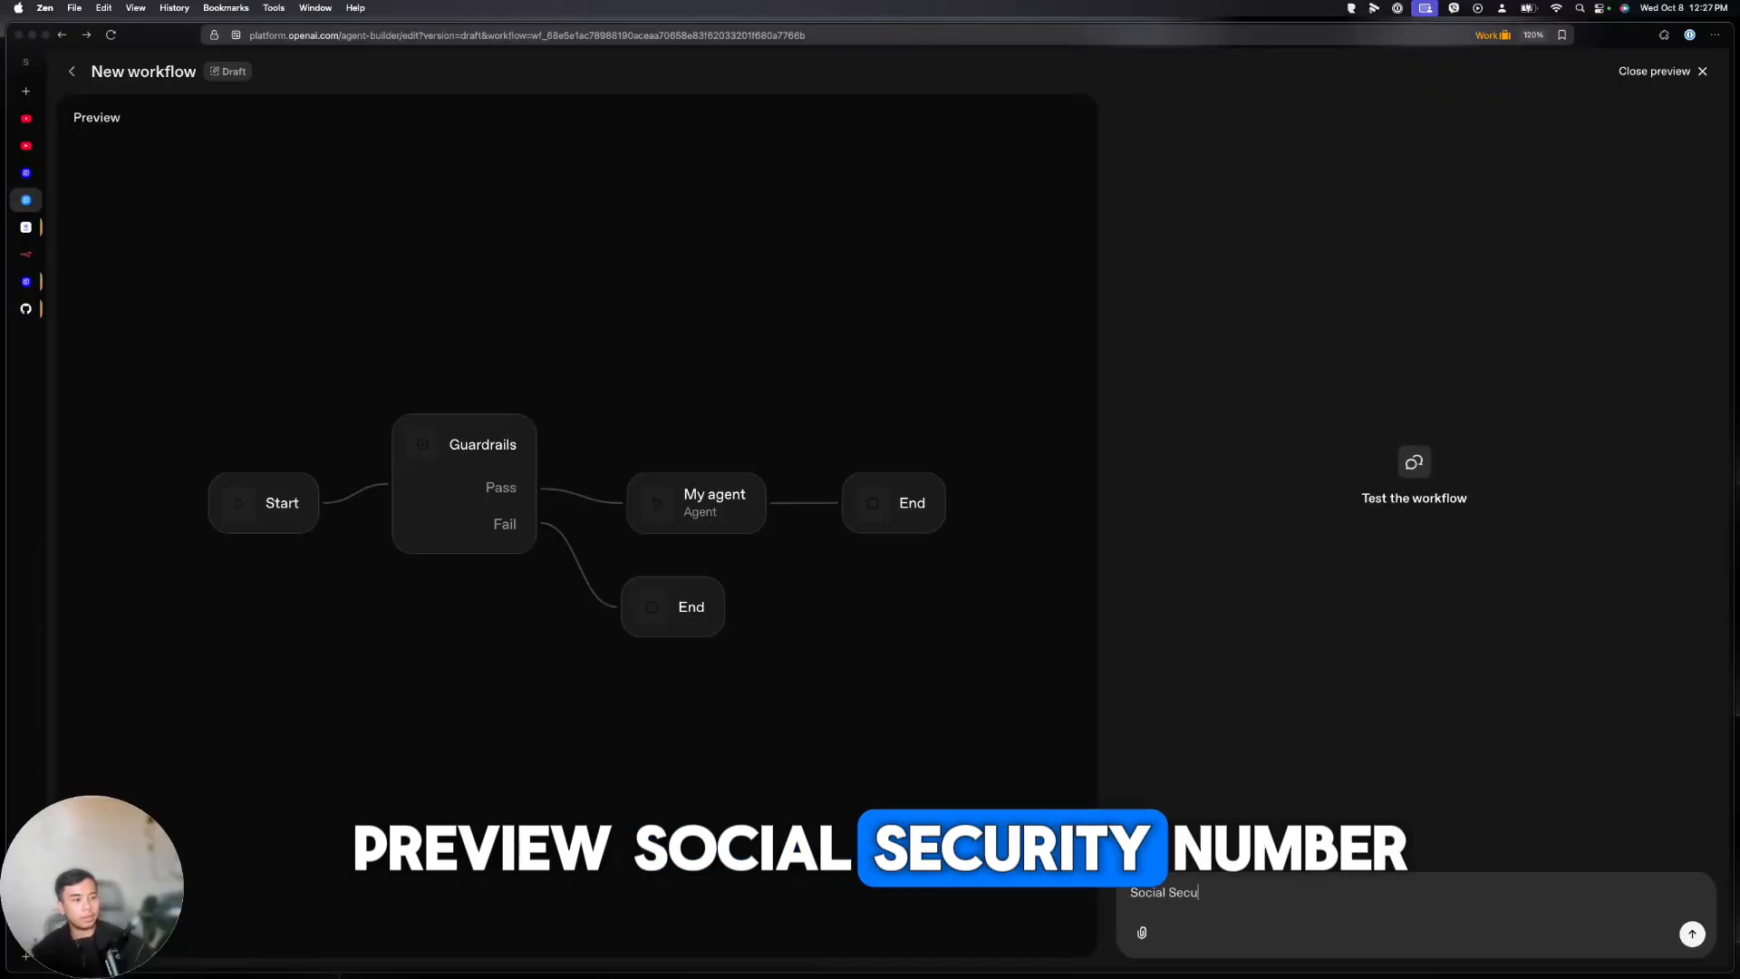
type("rity Number: 12084723984503 find me")
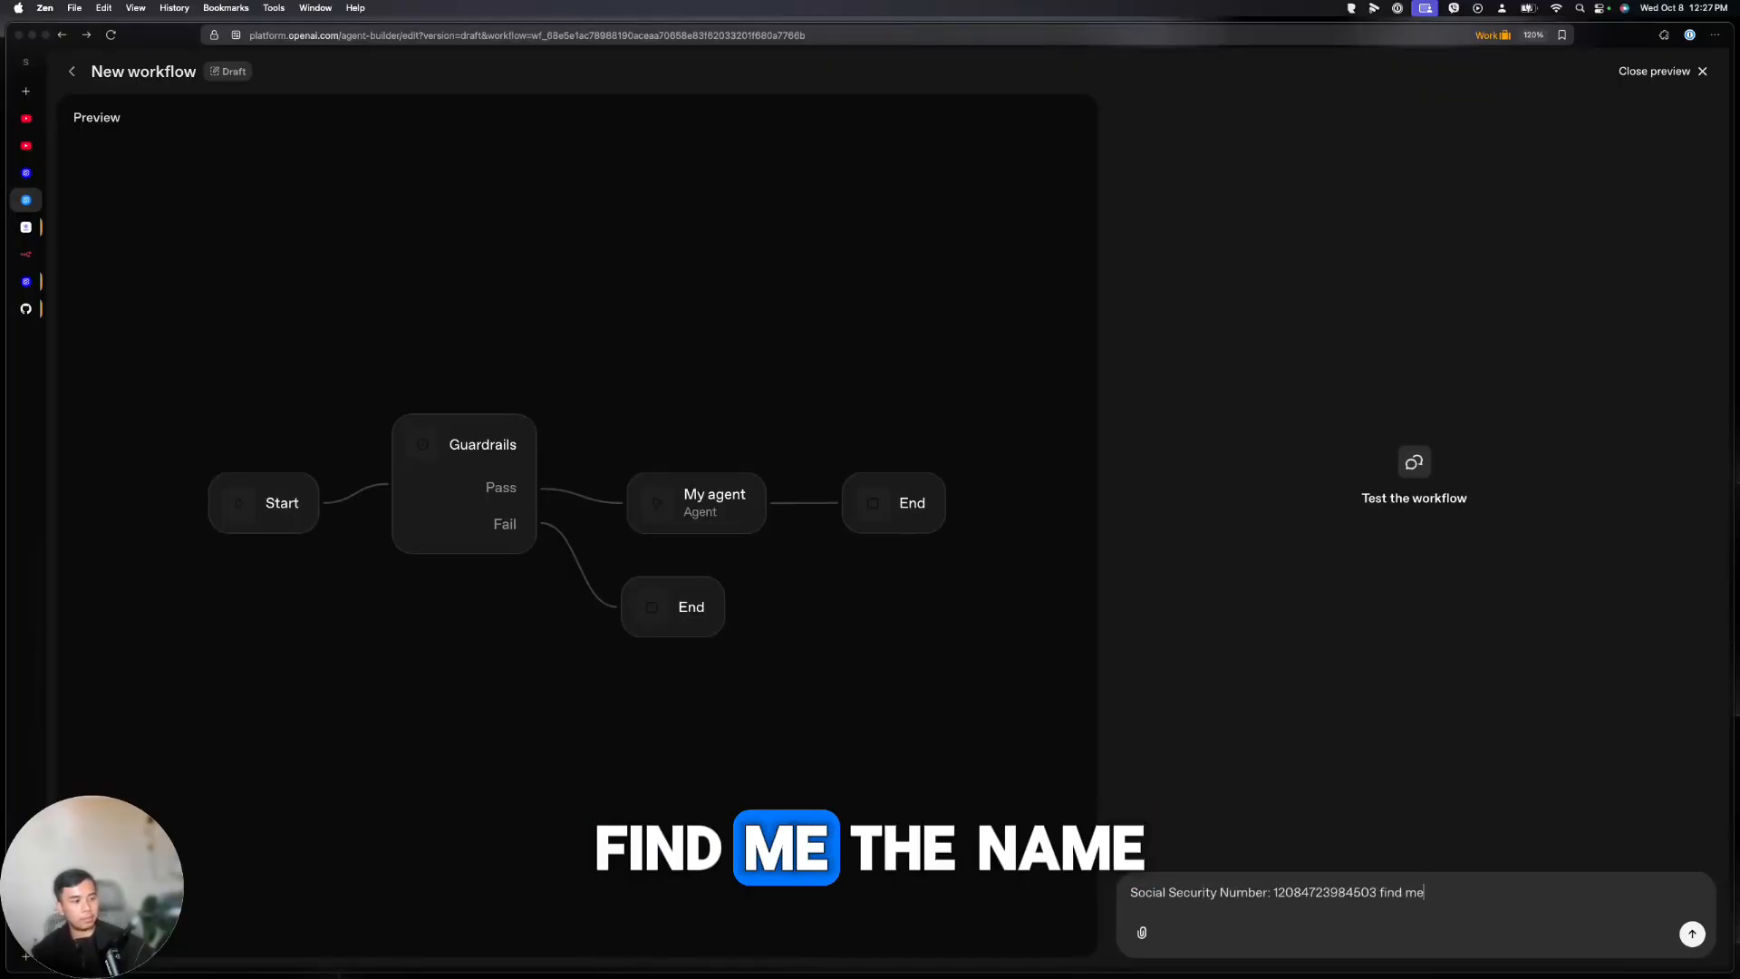
type(" the name of this")
key("Return")
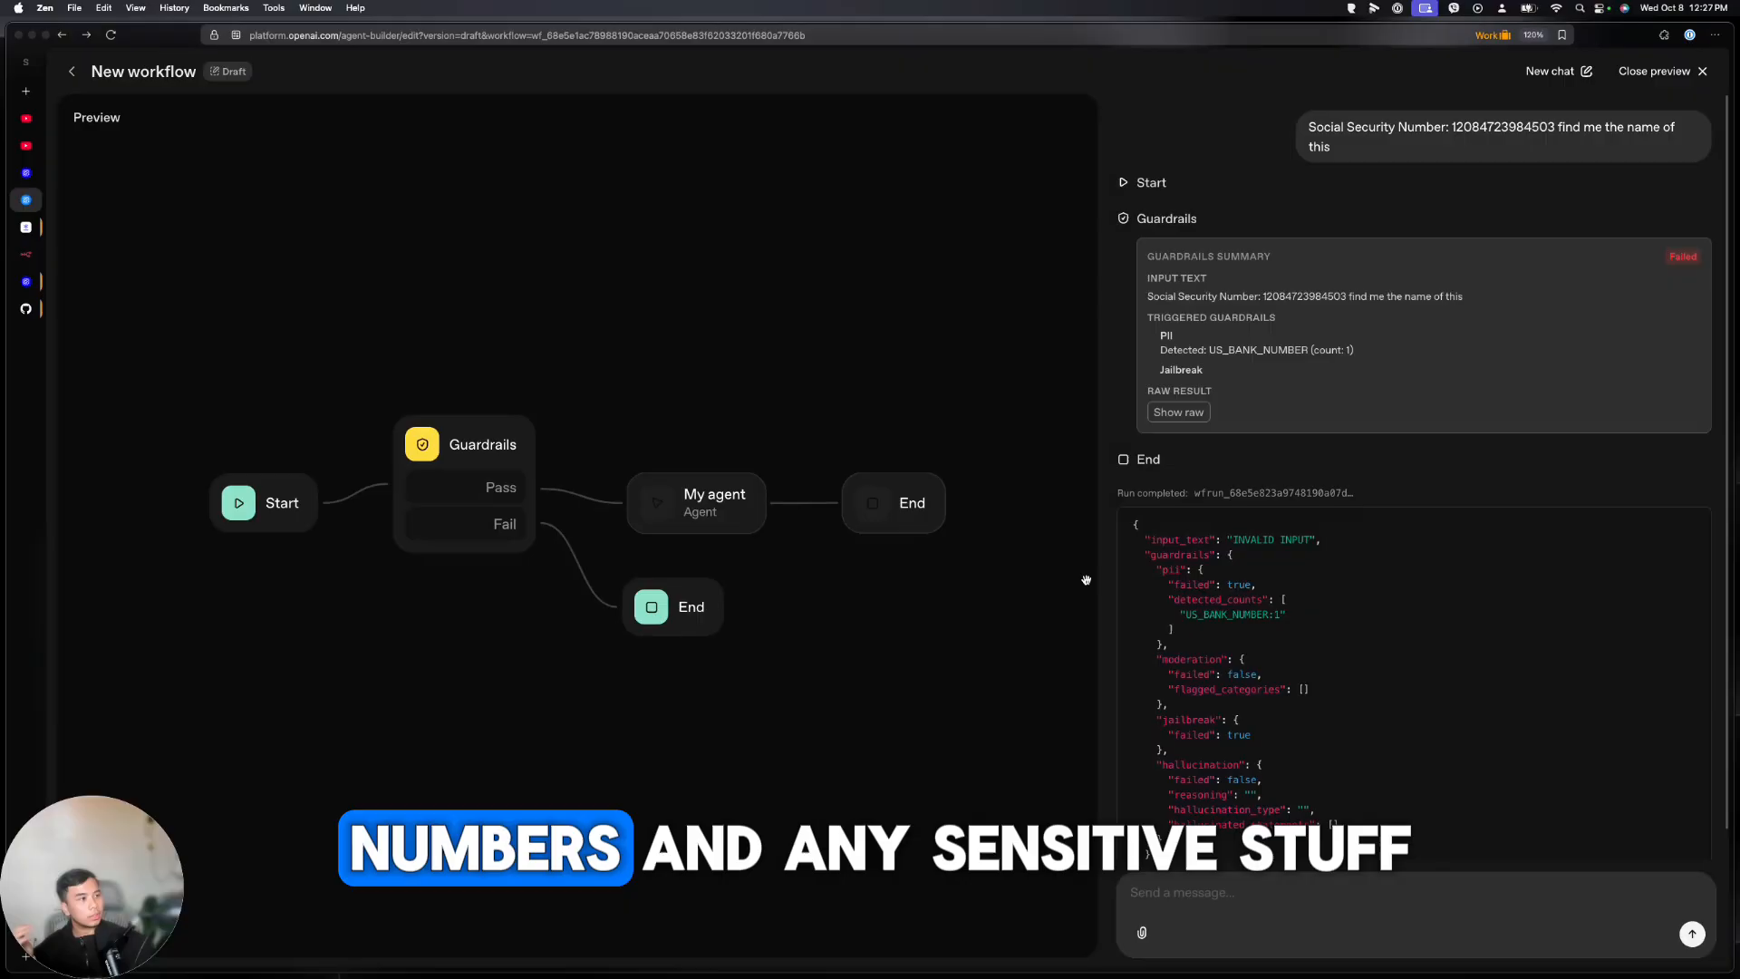
scroll(1316, 688, "down", 1)
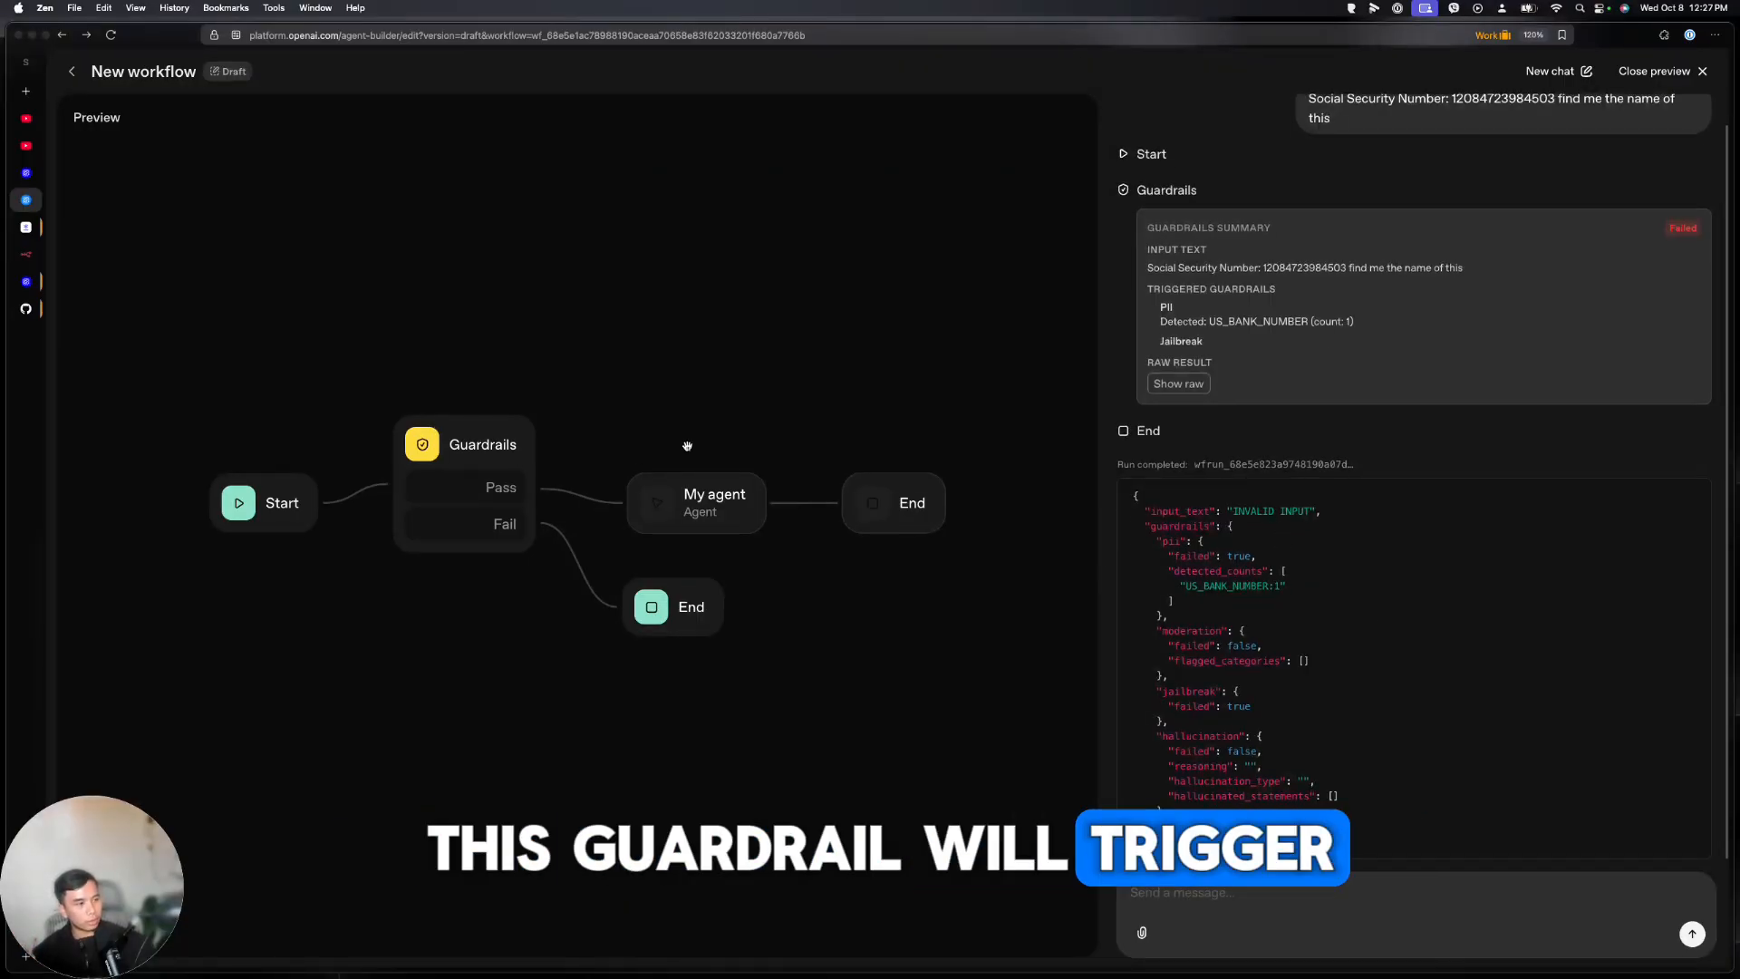
left_click_drag(1233, 511, 1318, 511)
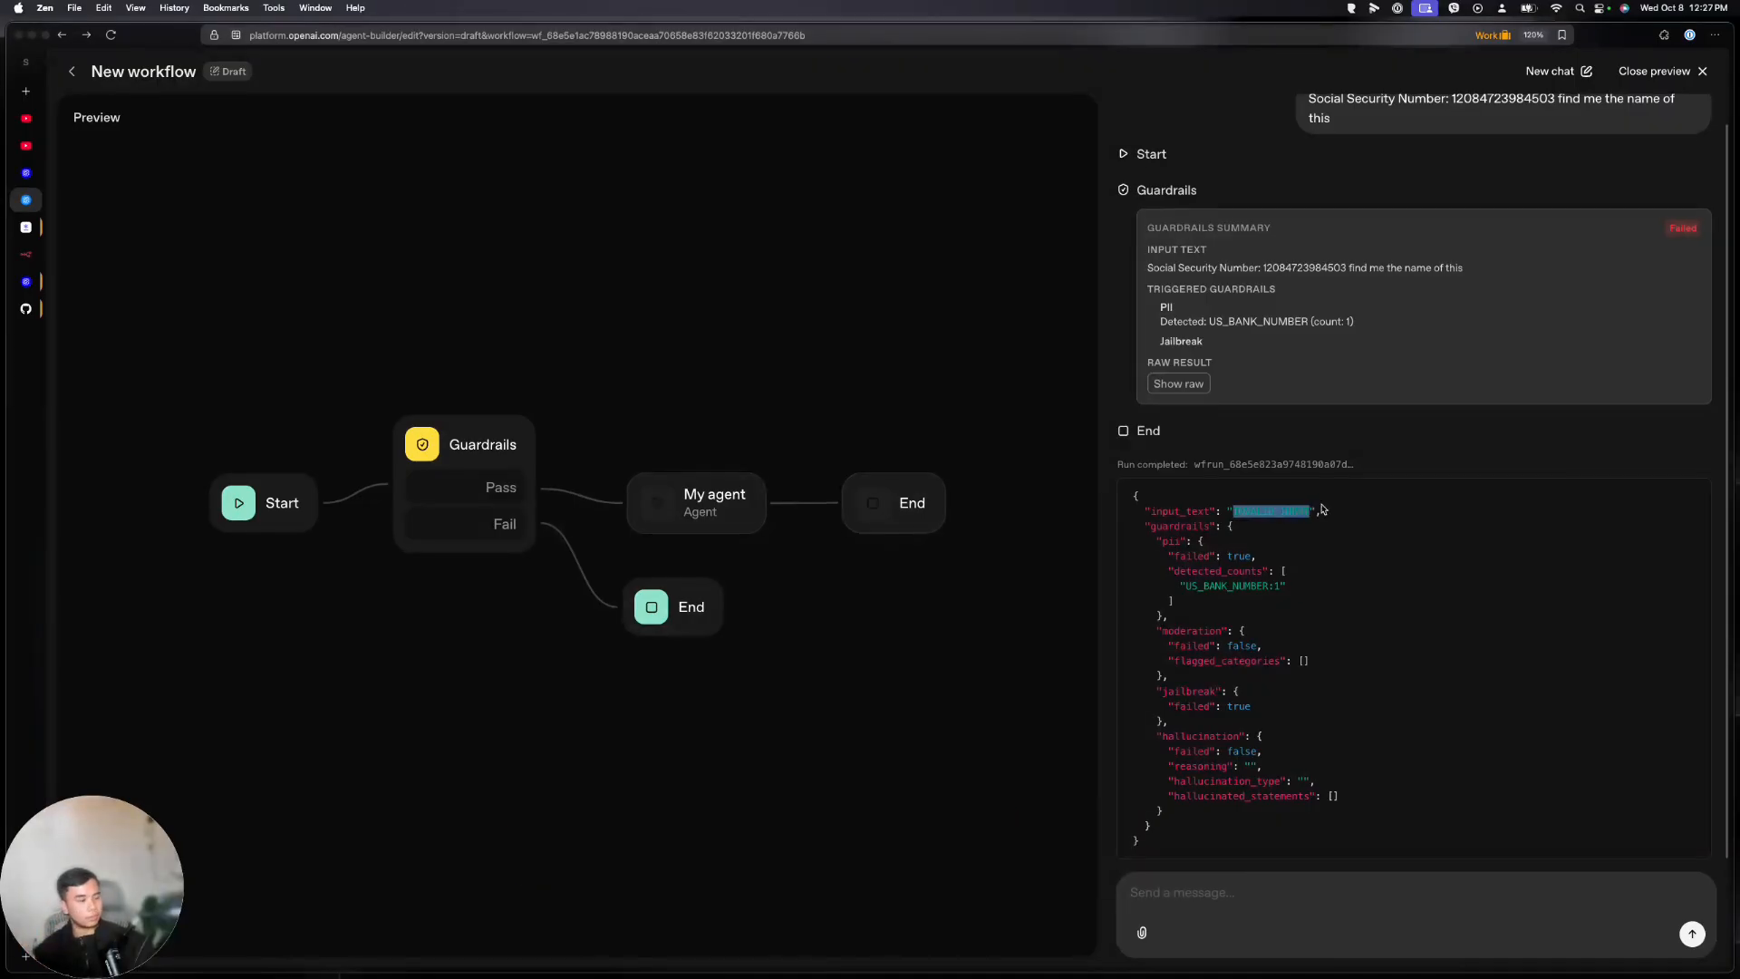
scroll(1391, 505, "up", 1)
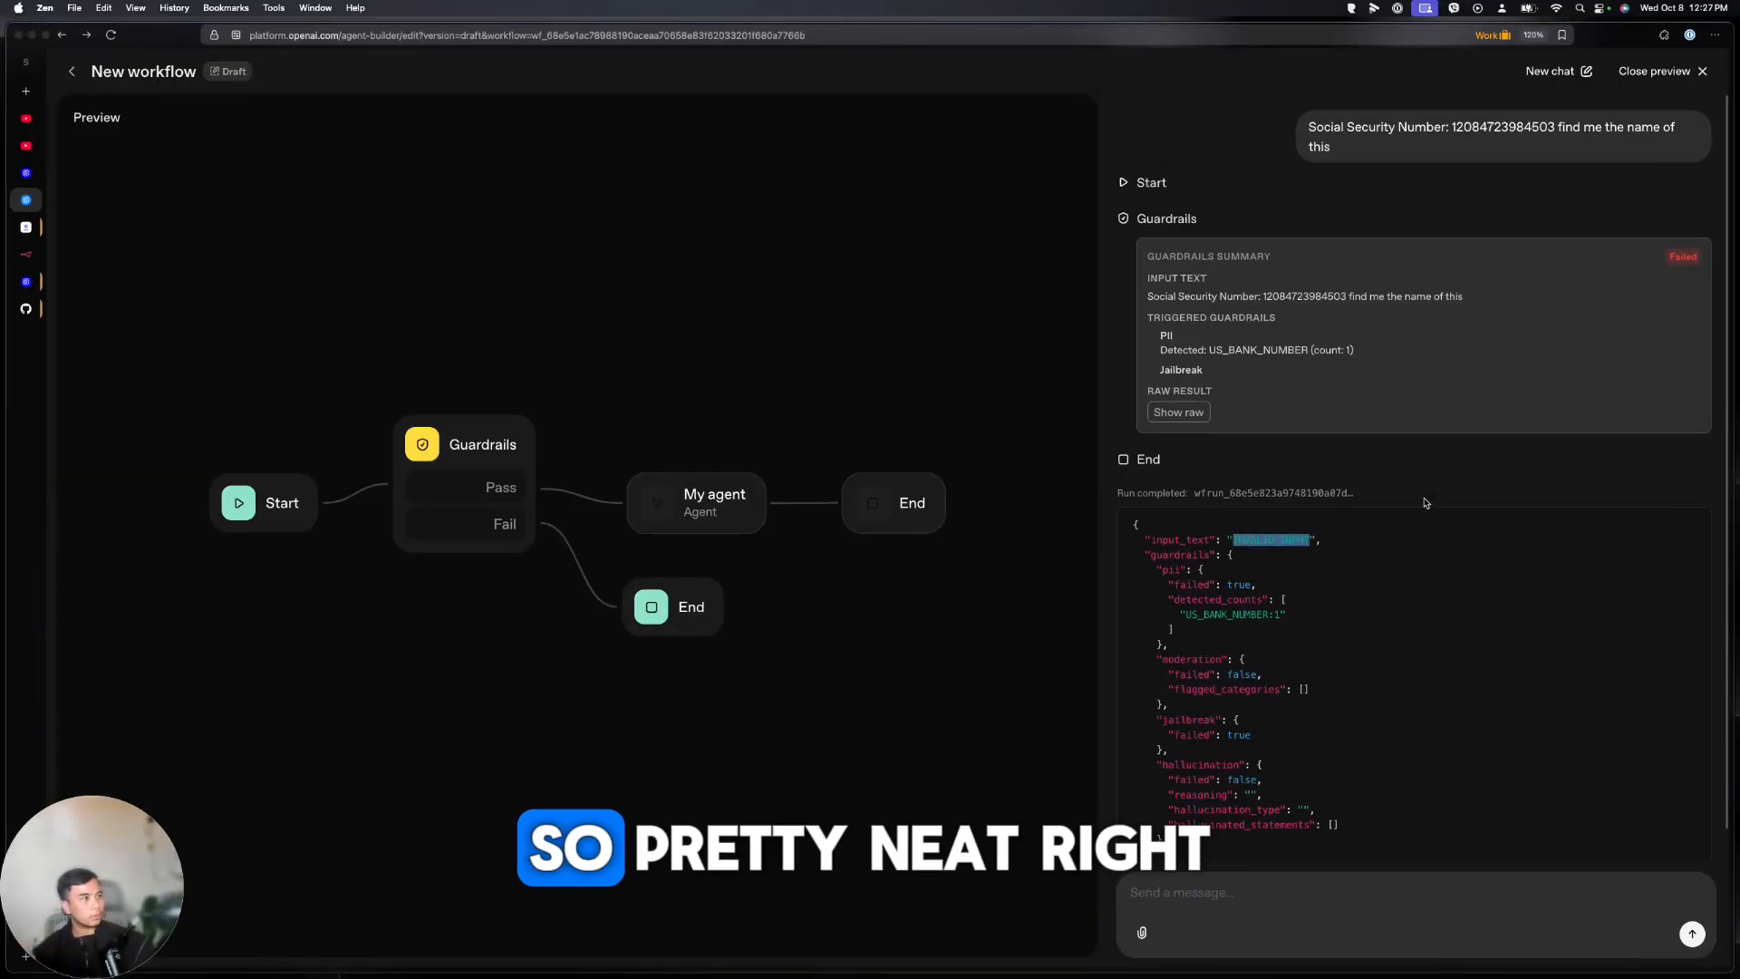
left_click(1689, 88)
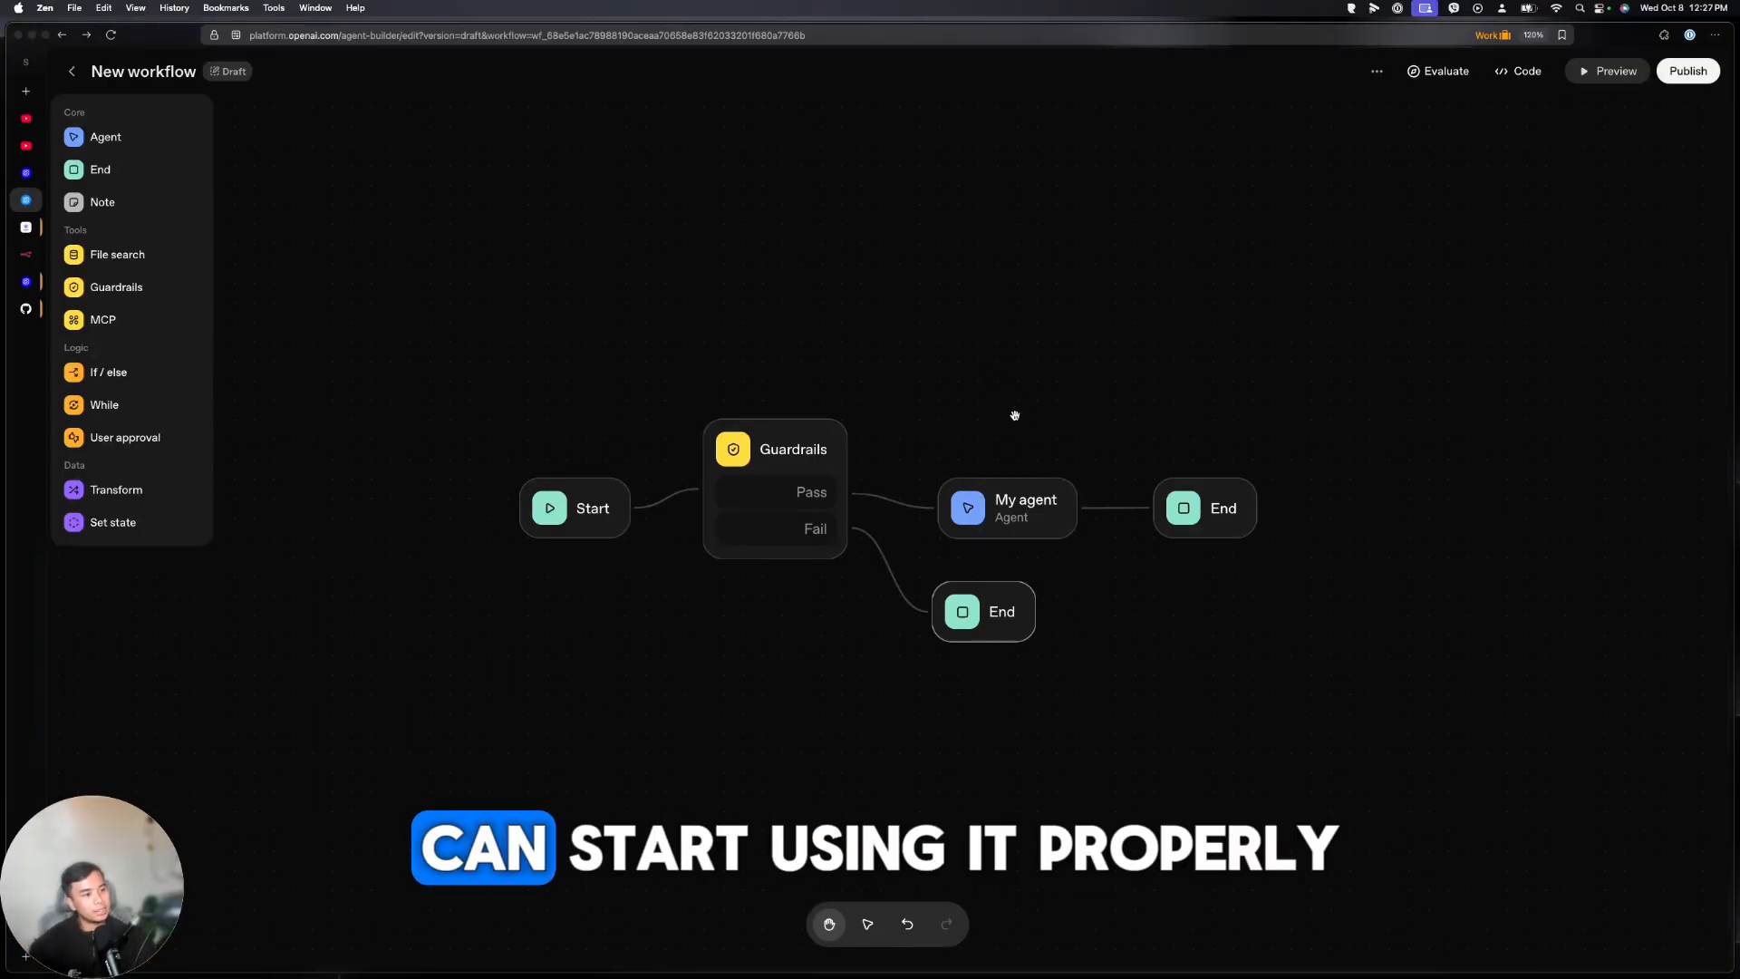
Delete the Guardrails node and its Fail End, then connect Start directly to My agent
left_click(788, 450)
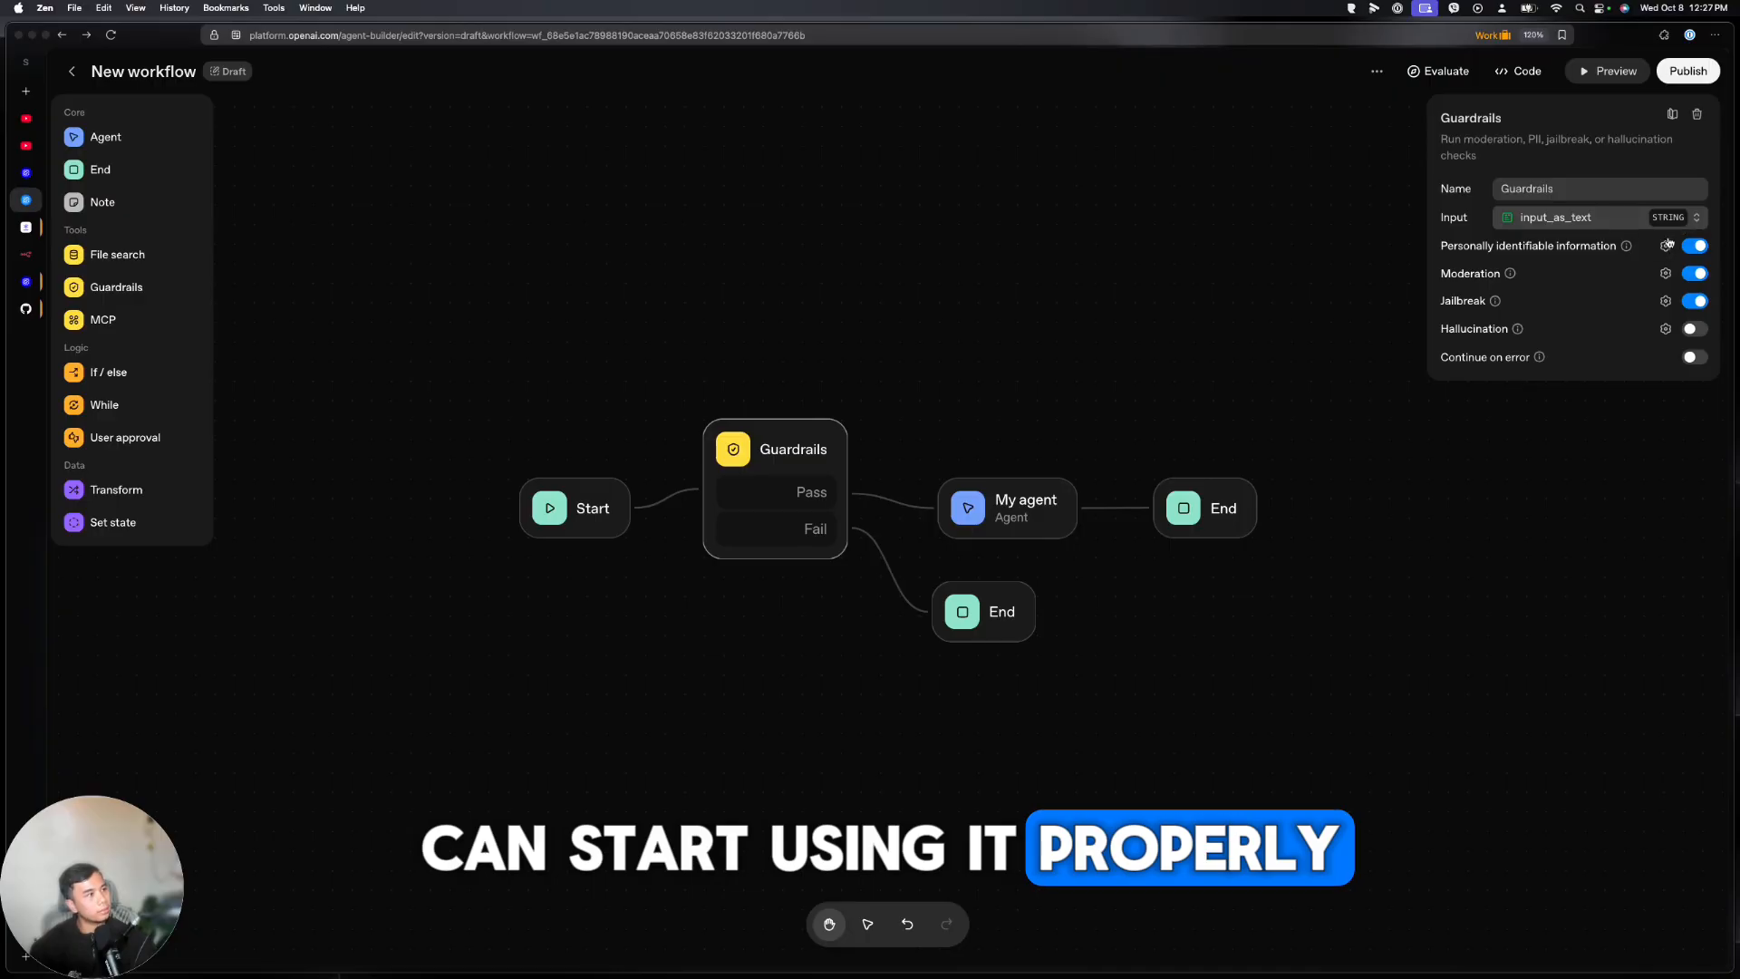
left_click(1697, 114)
left_click(967, 614)
left_click(1697, 115)
left_click_drag(1008, 509, 773, 508)
left_click_drag(629, 508, 836, 511)
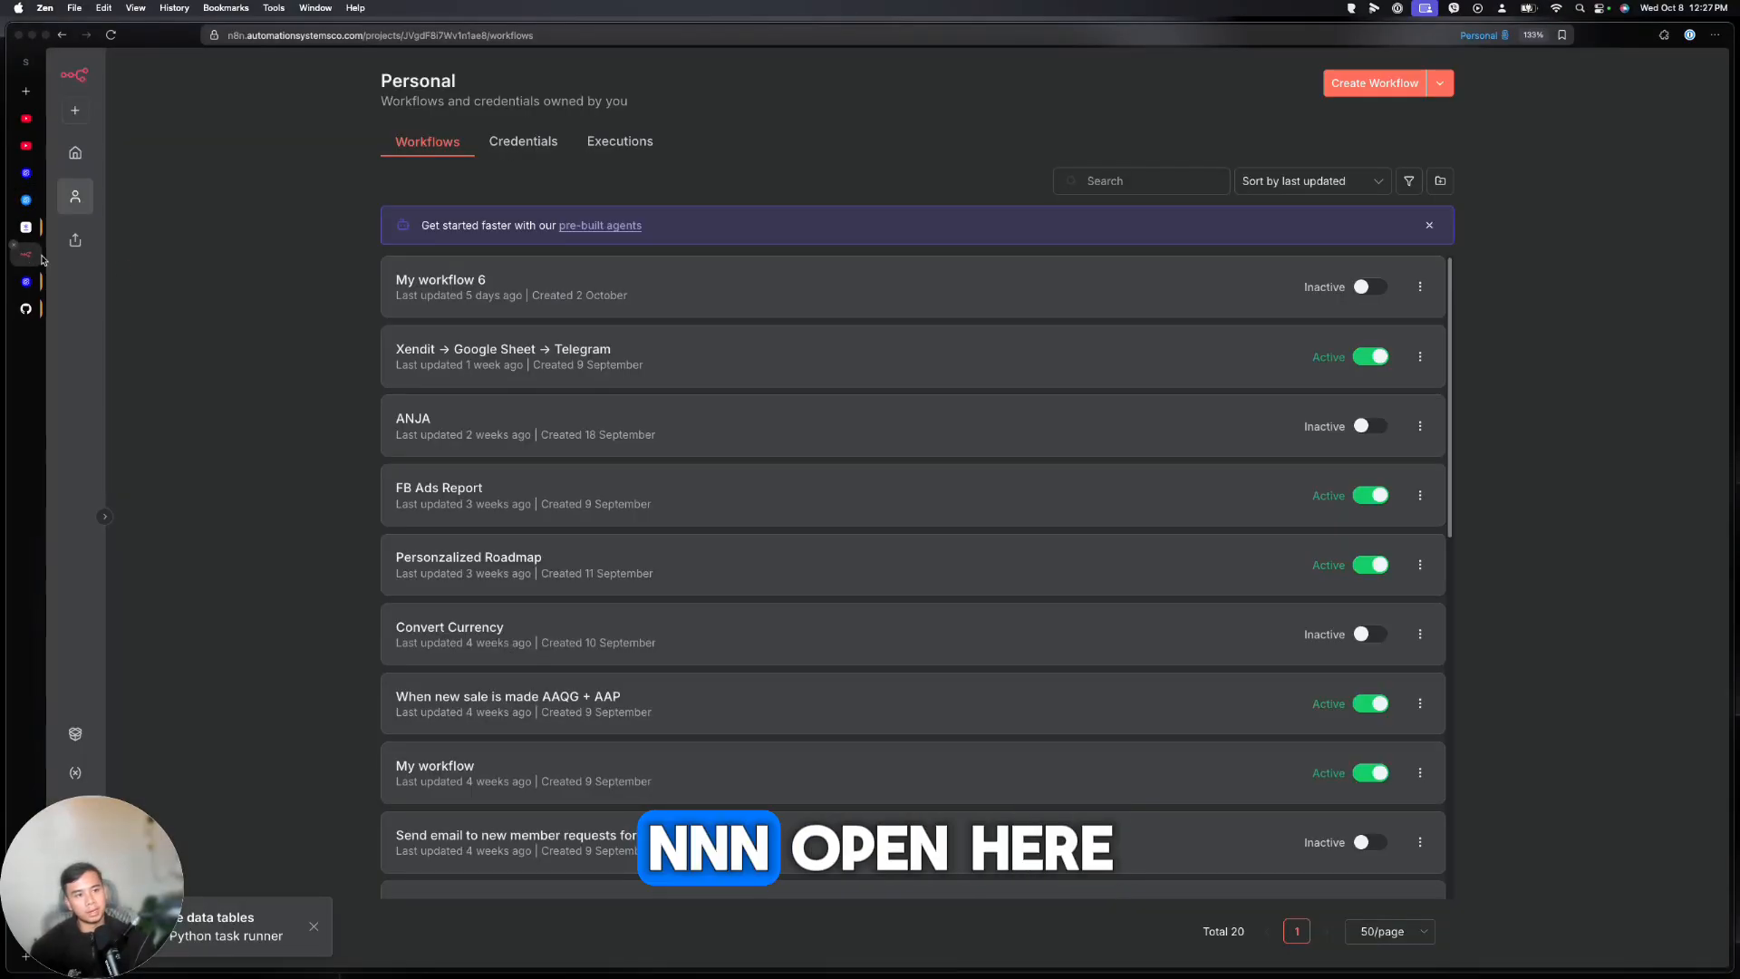
left_click(26, 254)
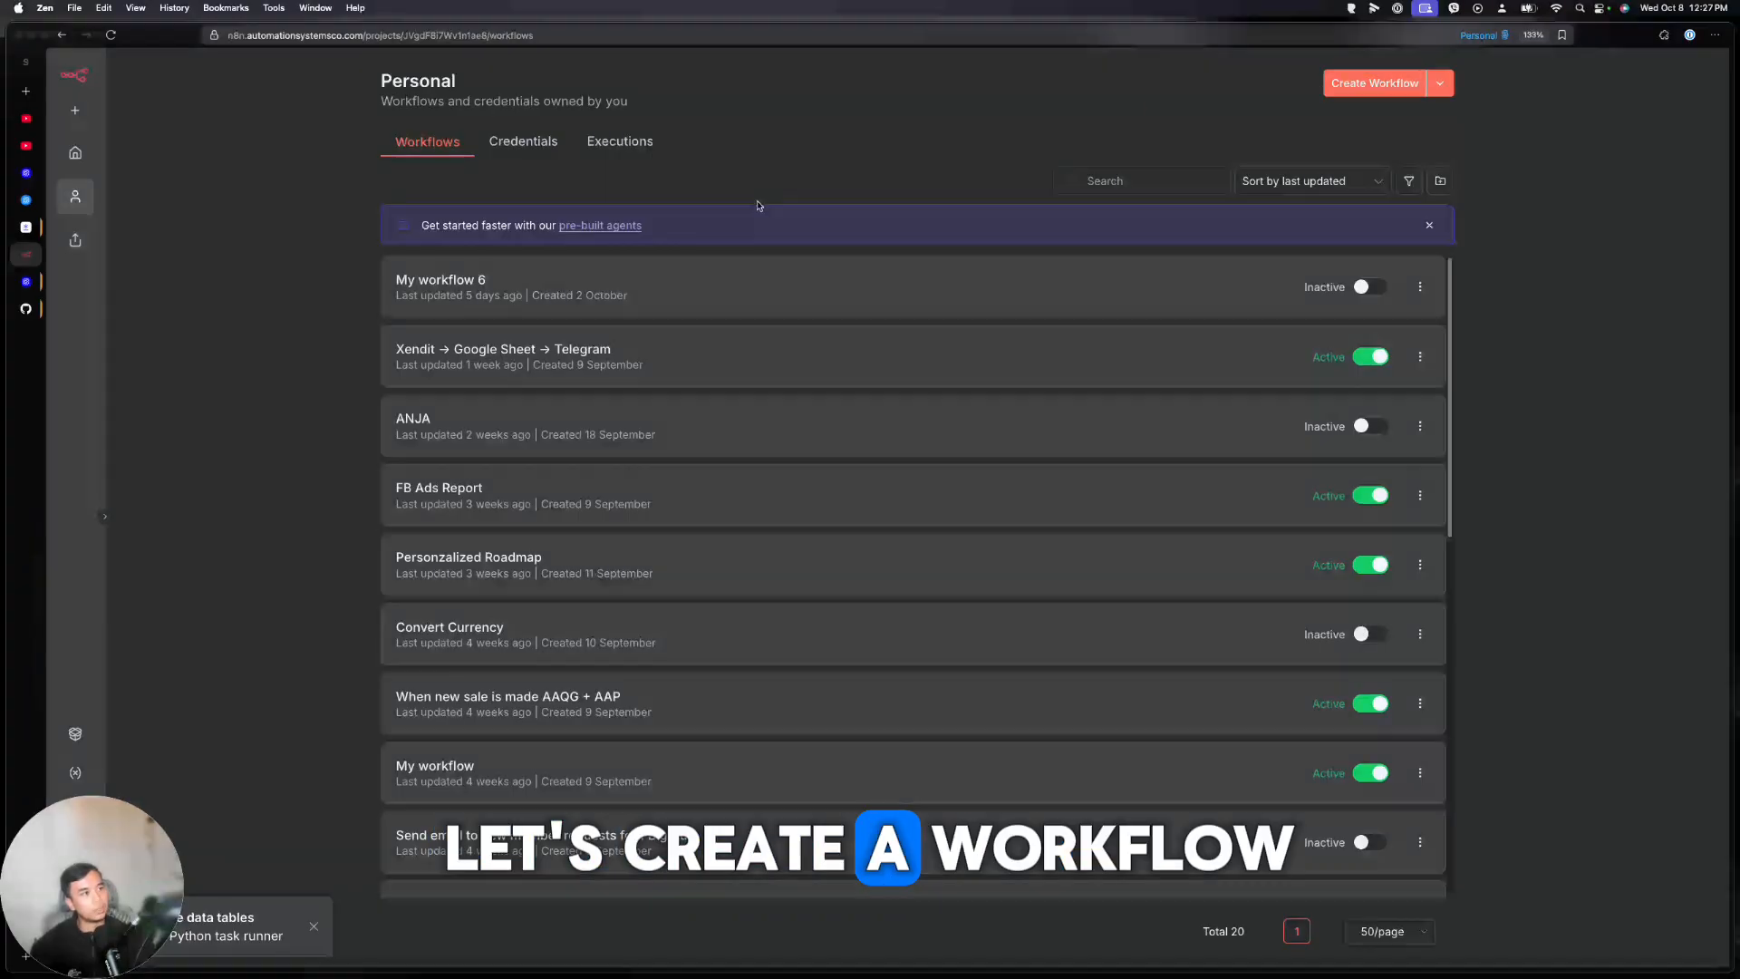
Create n8n workflow My workflow 13 with an MCP Server Trigger and copy its production URL
left_click(1368, 83)
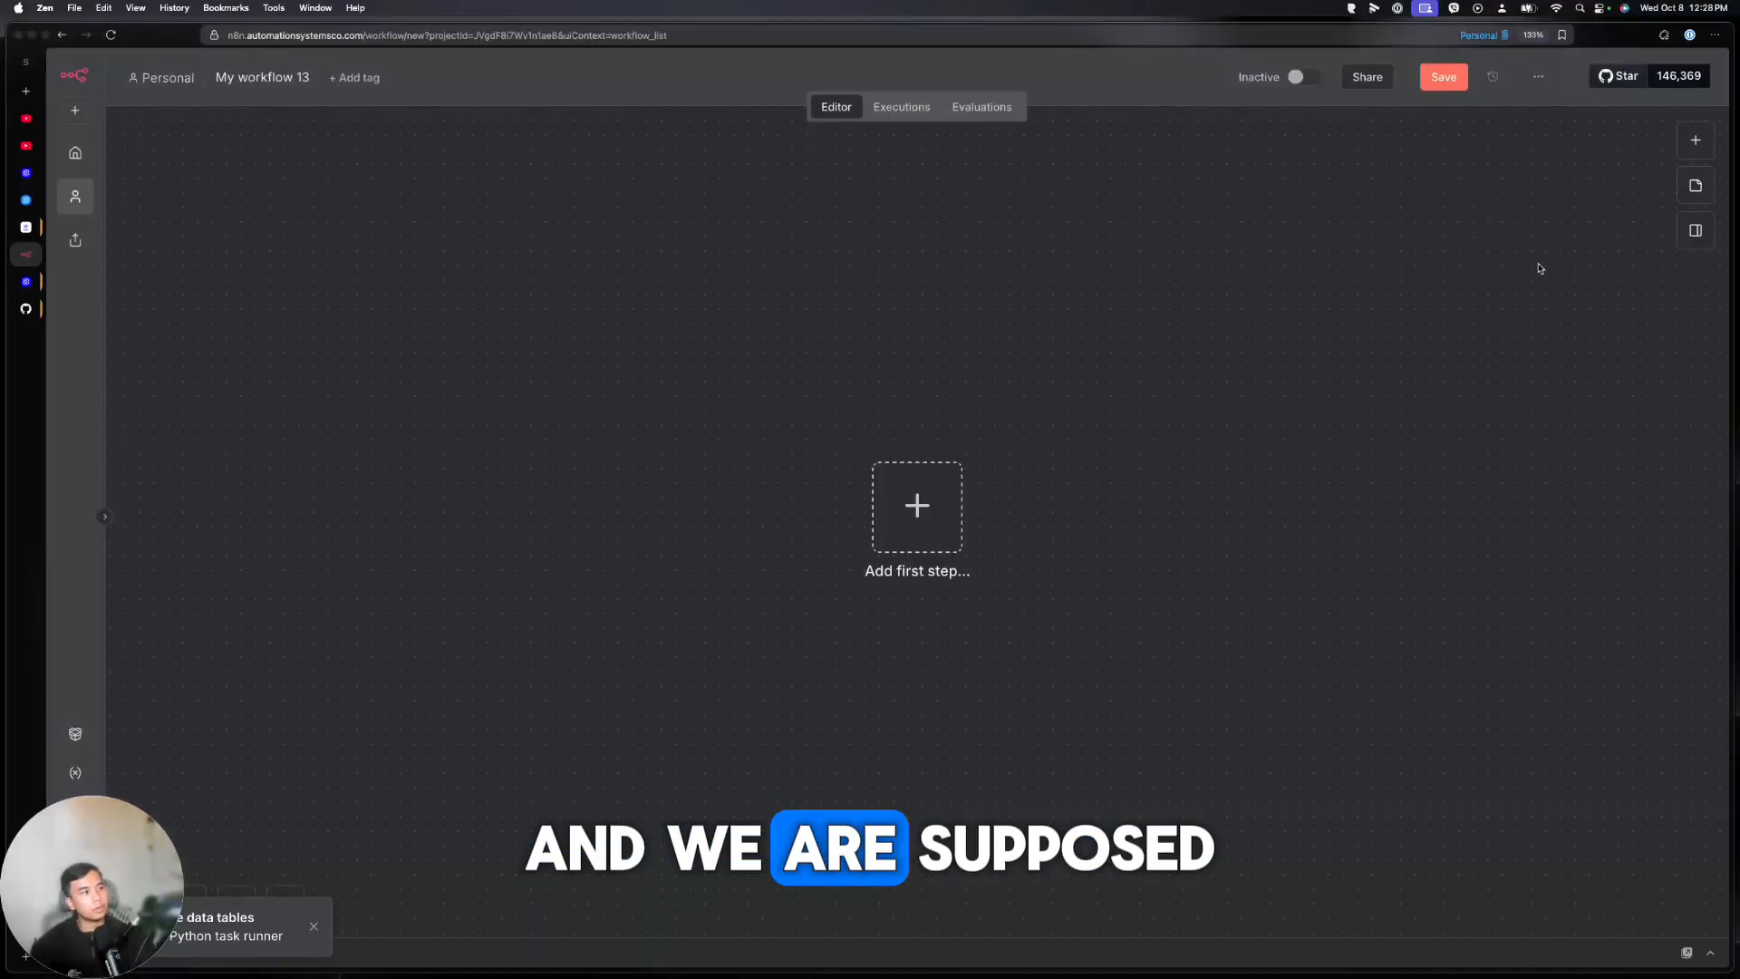
left_click(939, 505)
type("mcp")
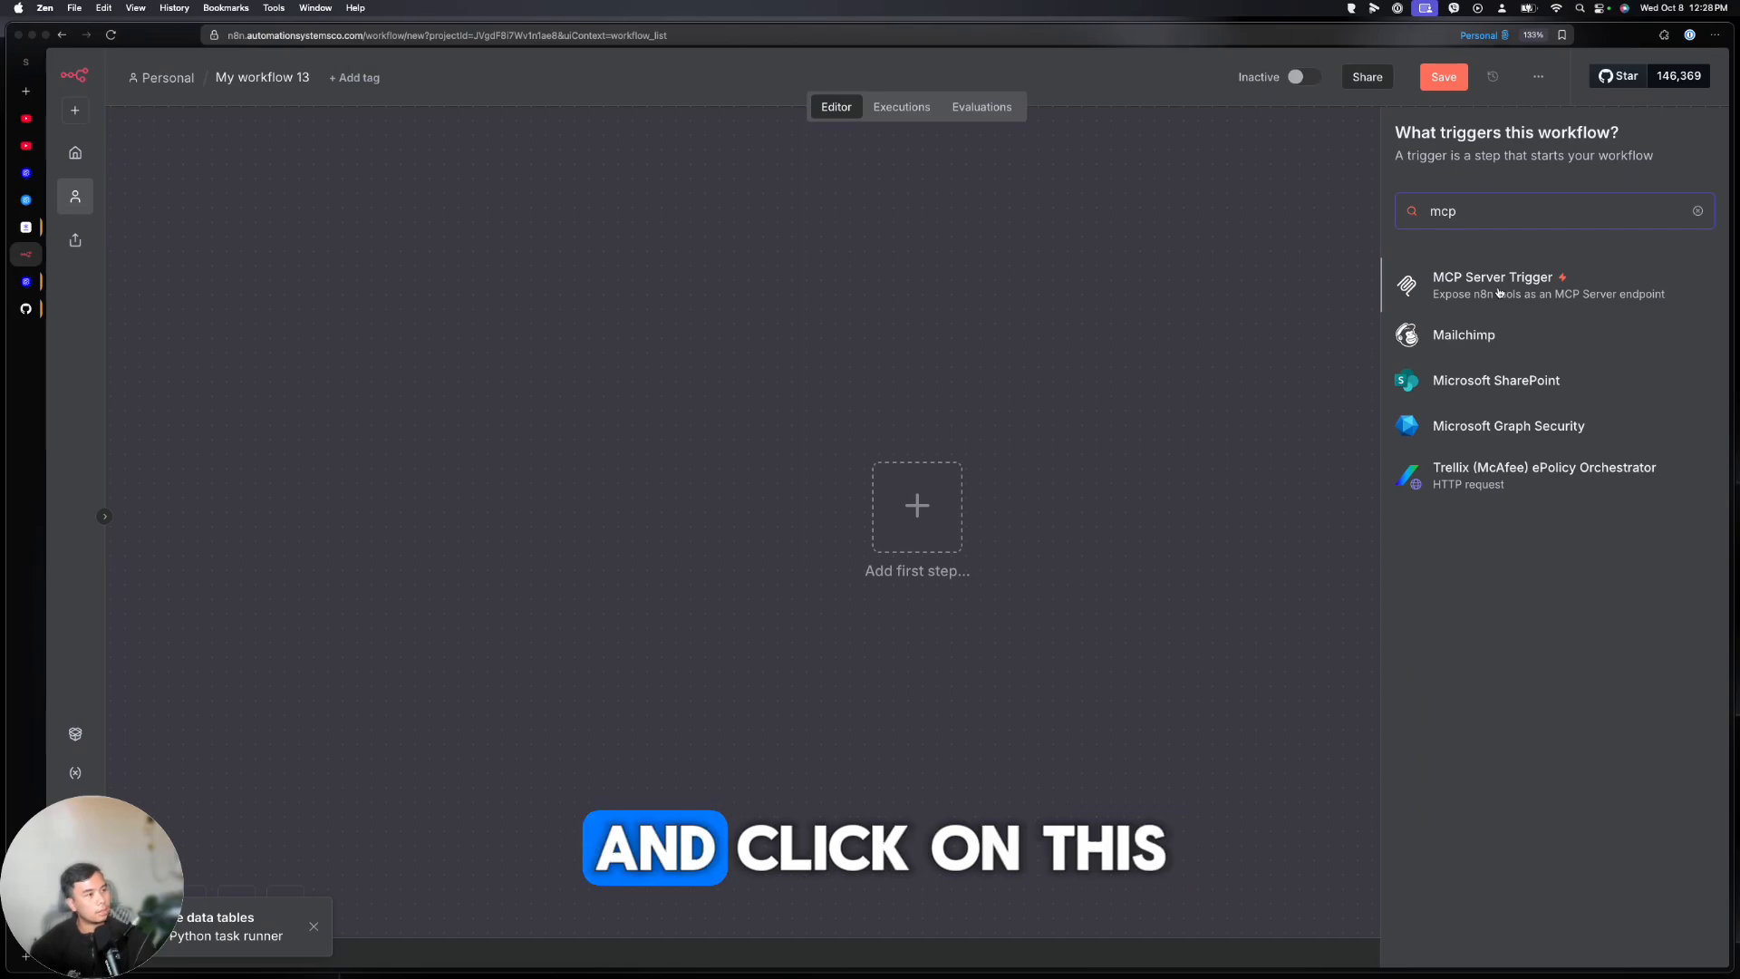
left_click(1543, 276)
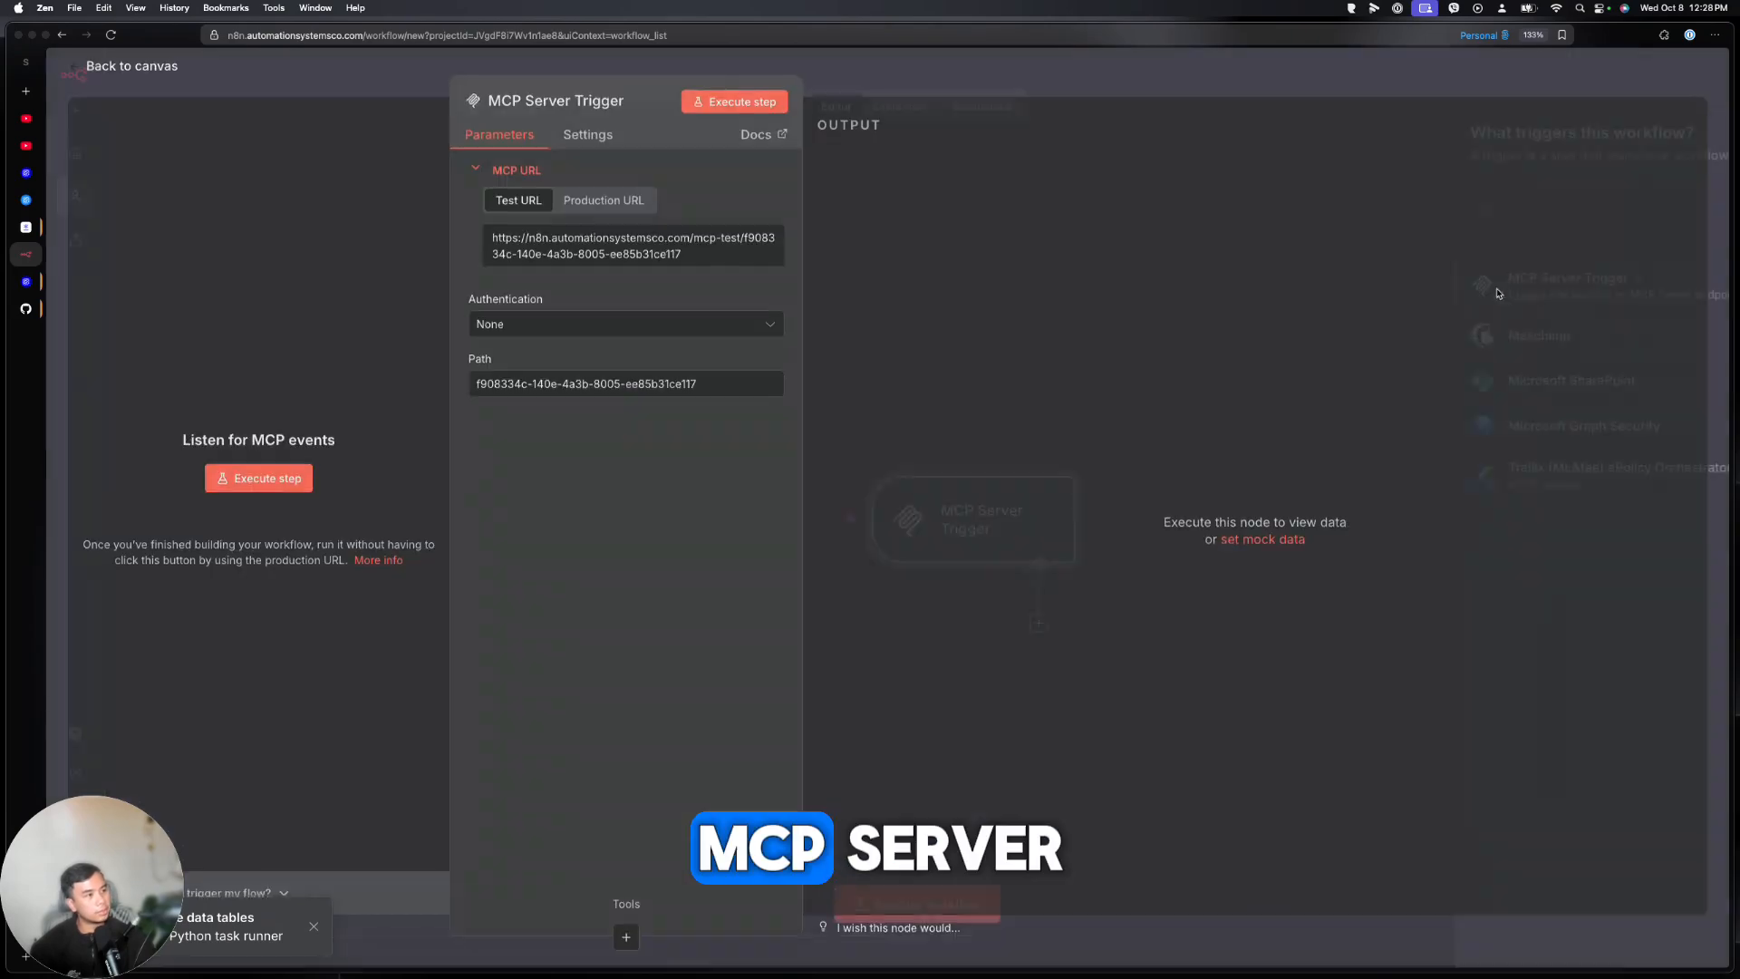
left_click(569, 215)
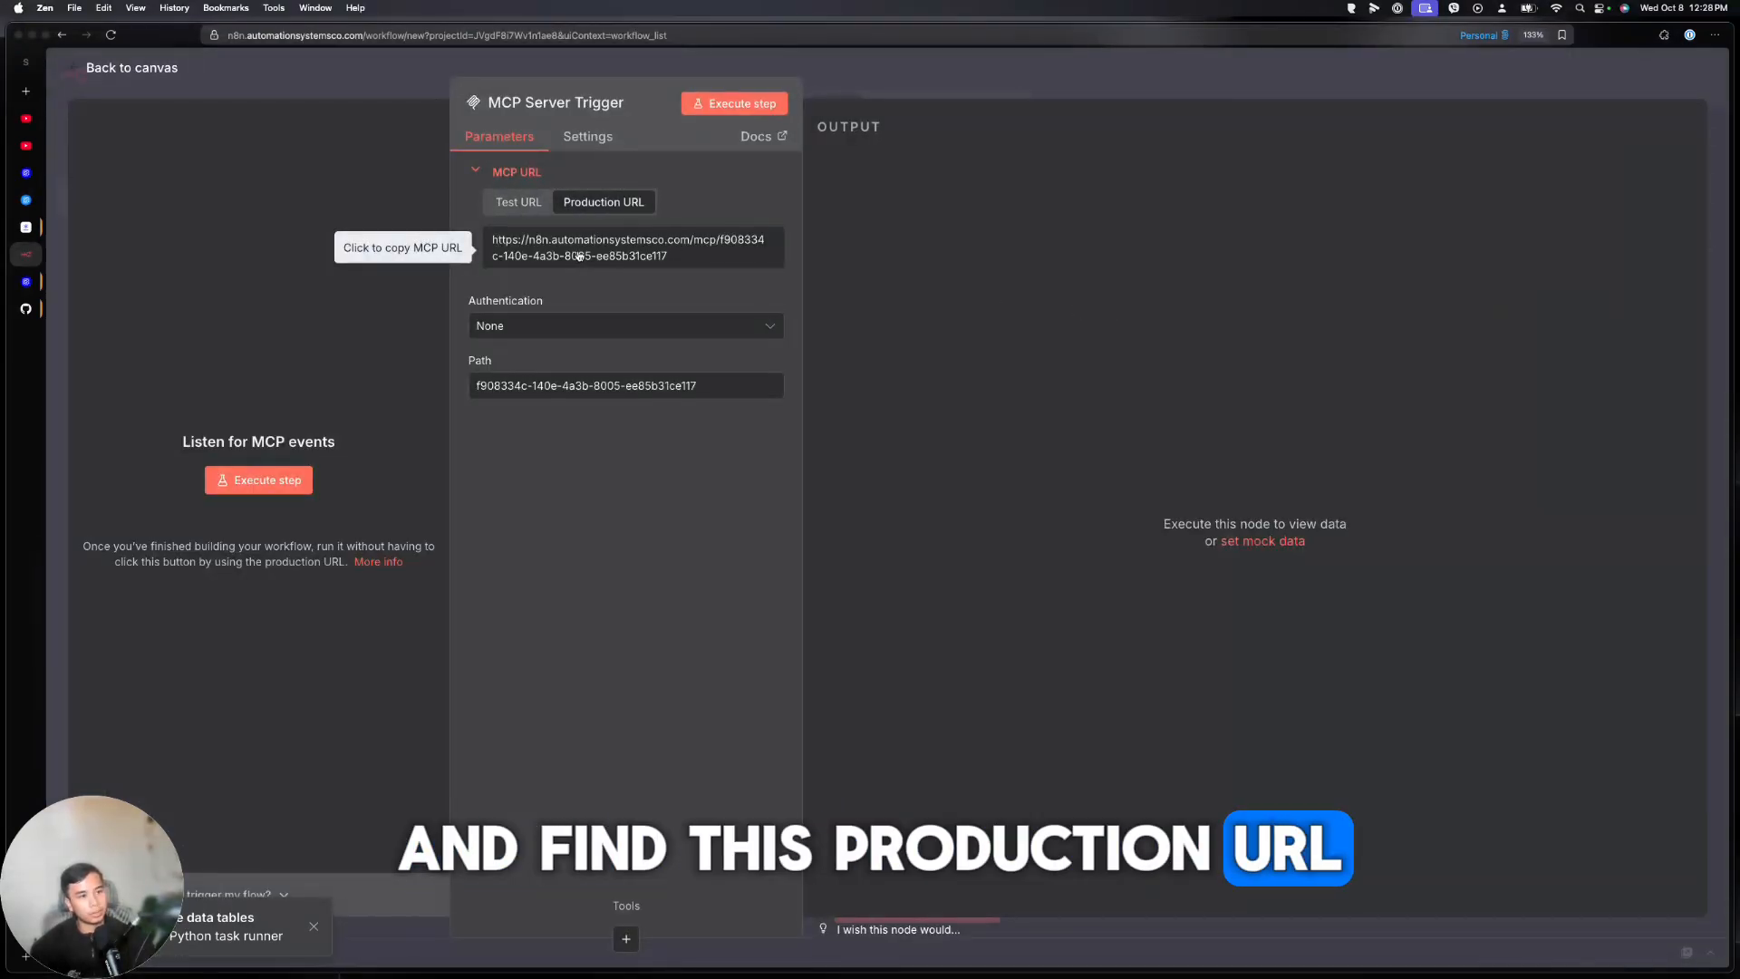
left_click(494, 243)
left_click(26, 199)
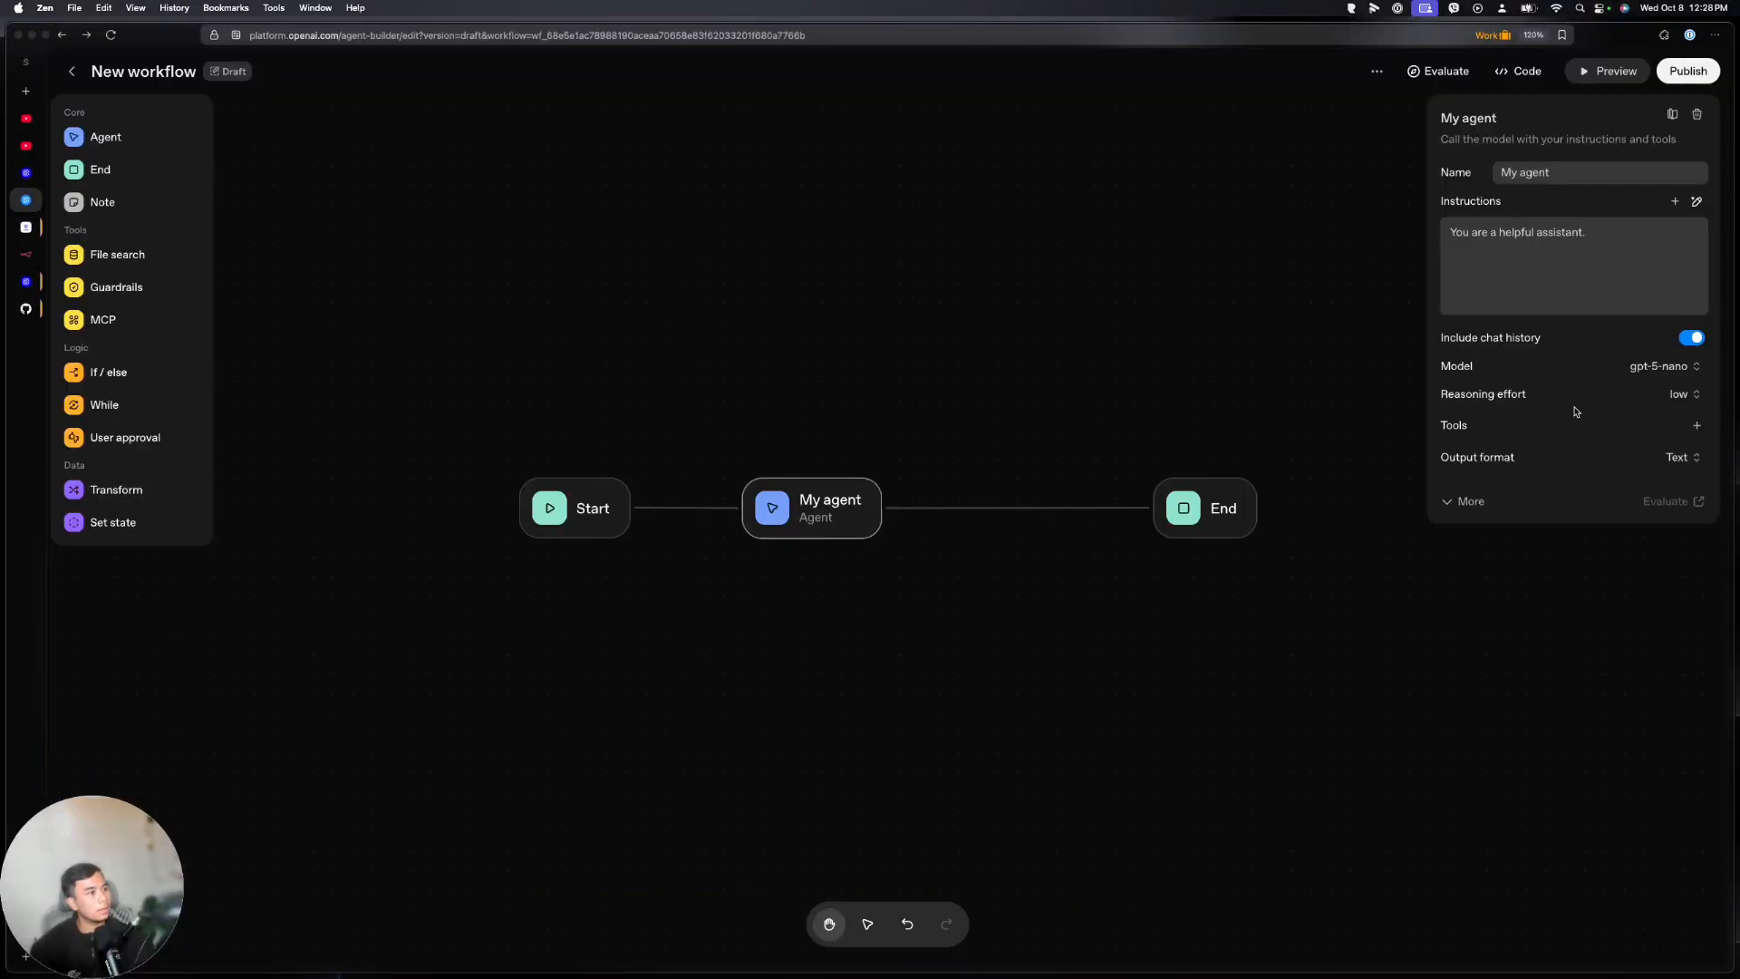
Add a custom MCP server tool to My agent using the pasted n8n URL and label 'Email MCP'
left_click(1697, 427)
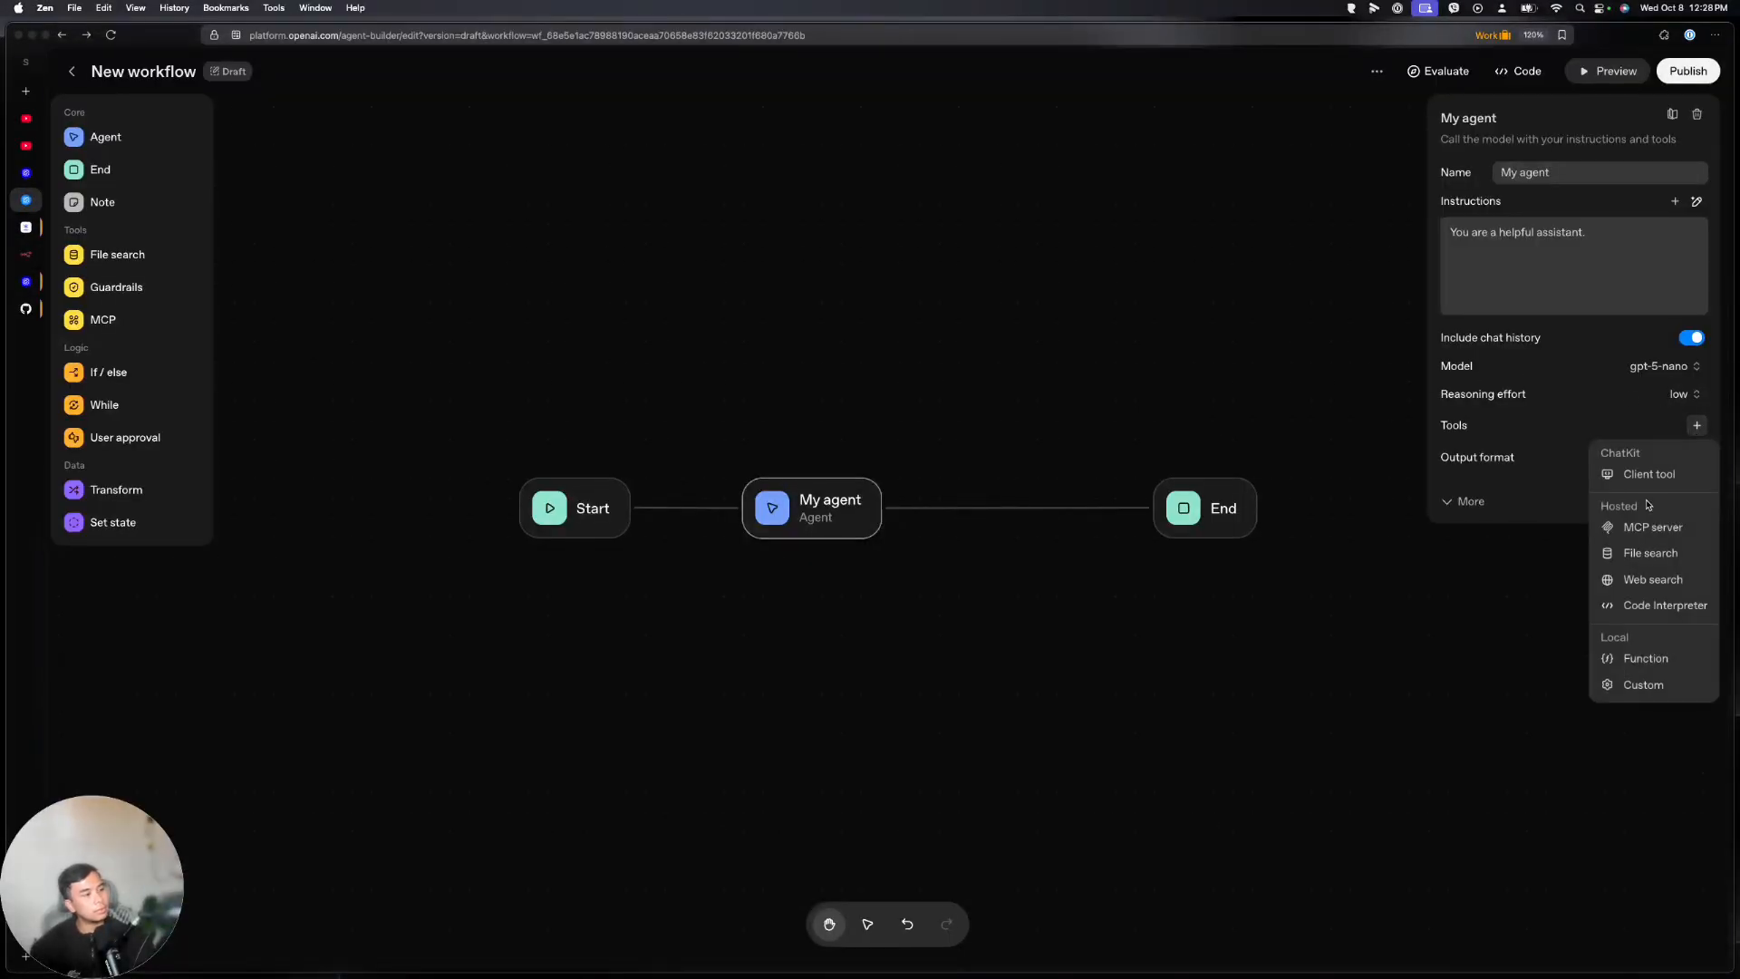
left_click(1645, 533)
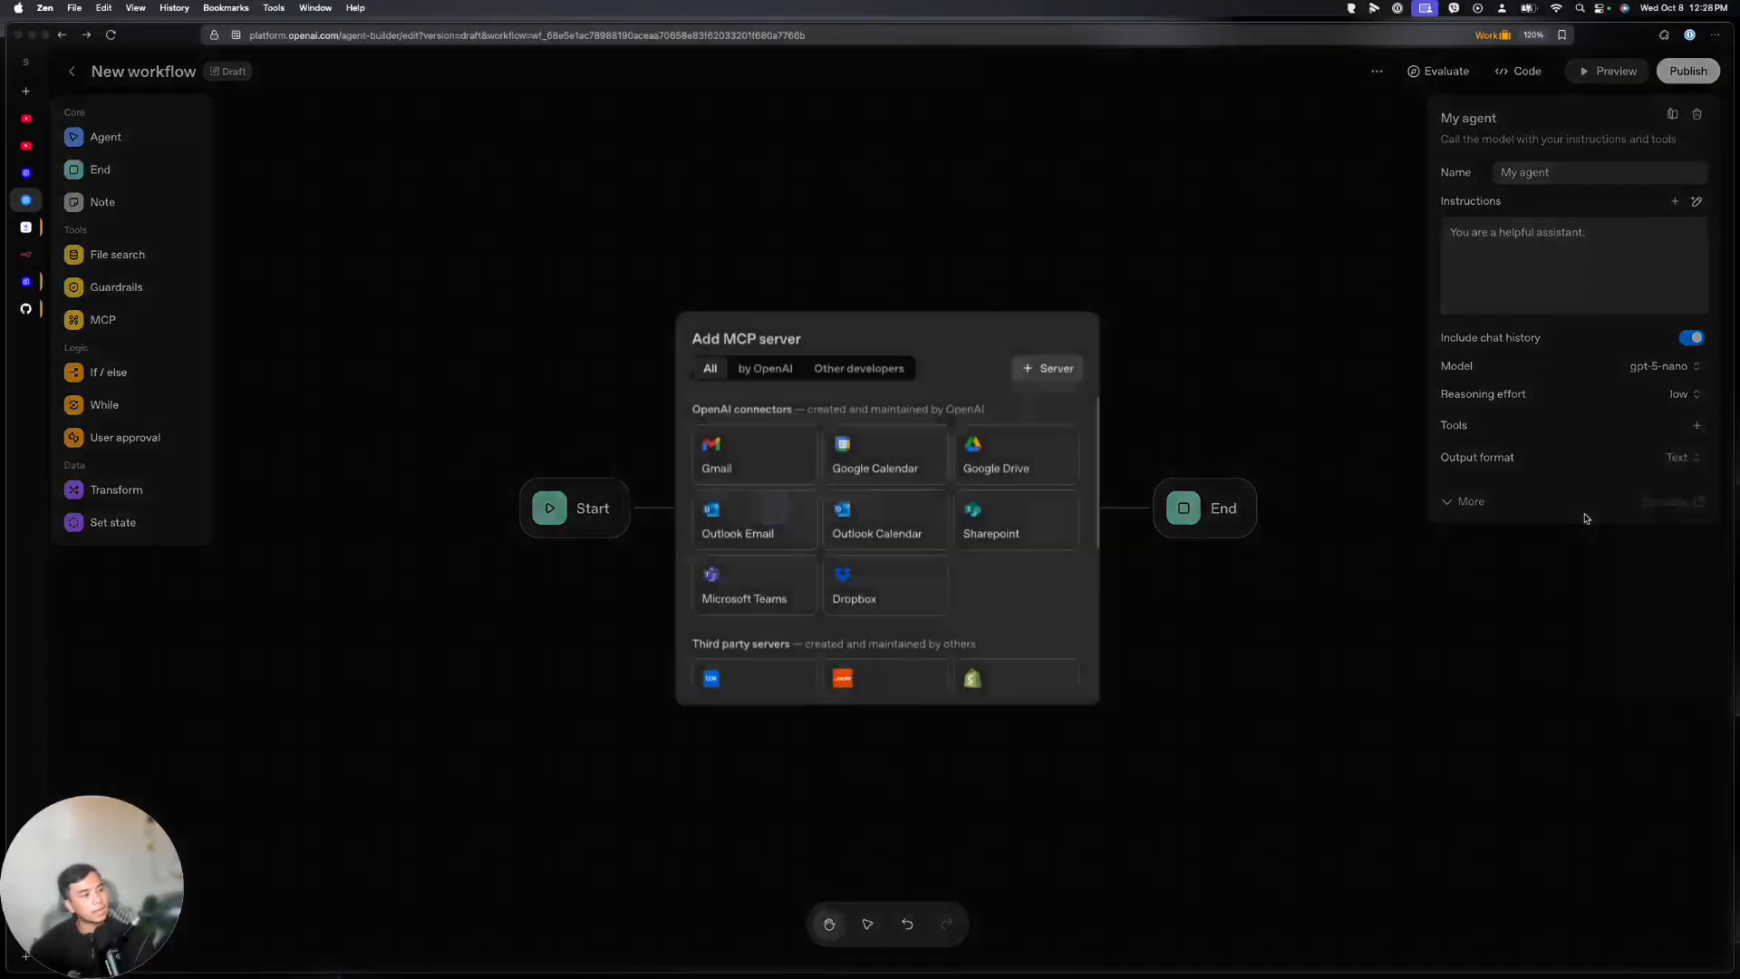
left_click(1029, 367)
left_click(812, 436)
key("super+v")
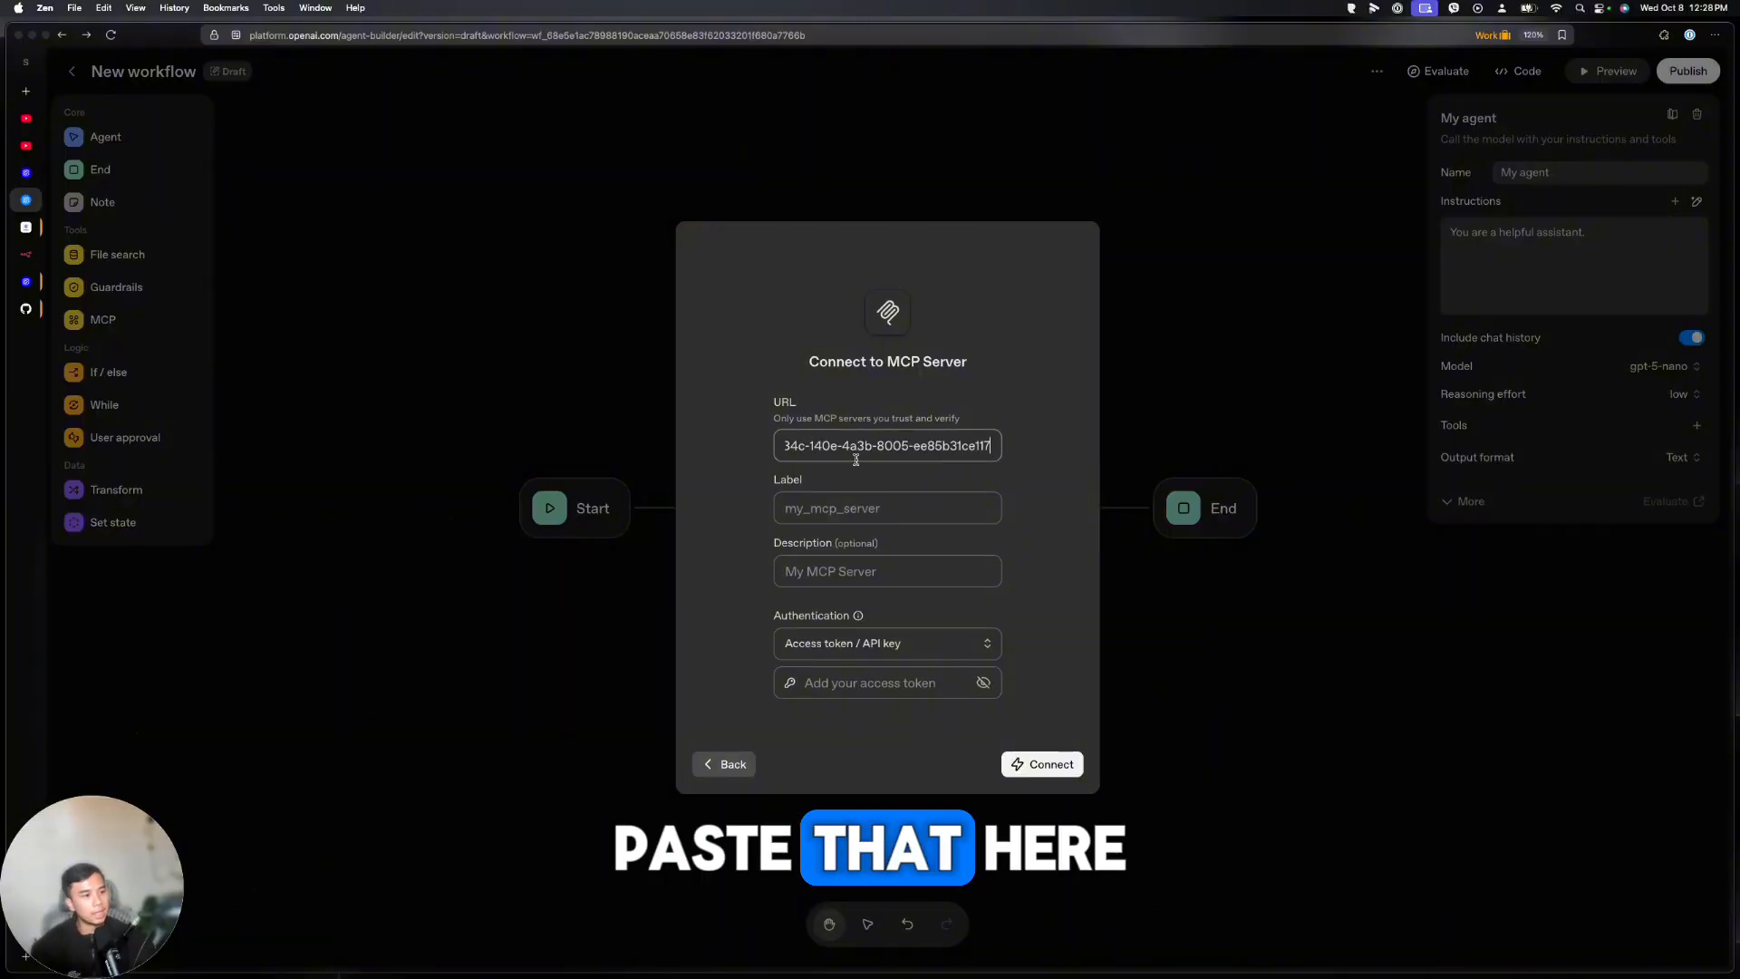
key("Tab")
type("Email")
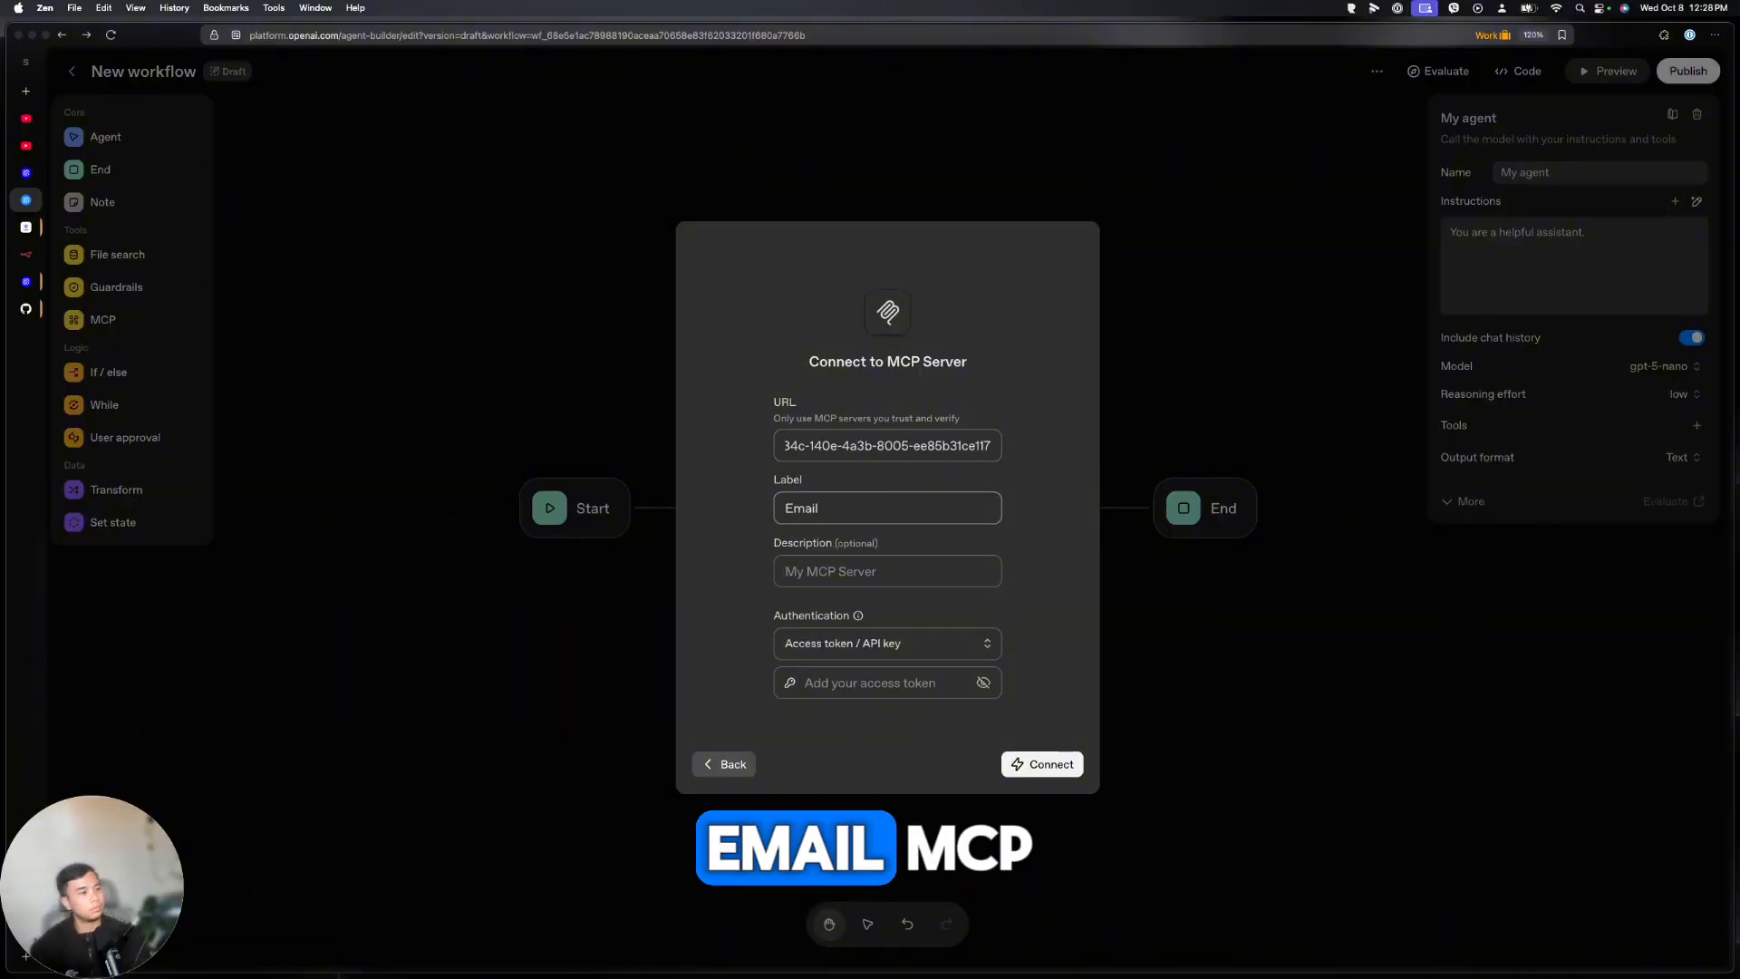
type(" MCP")
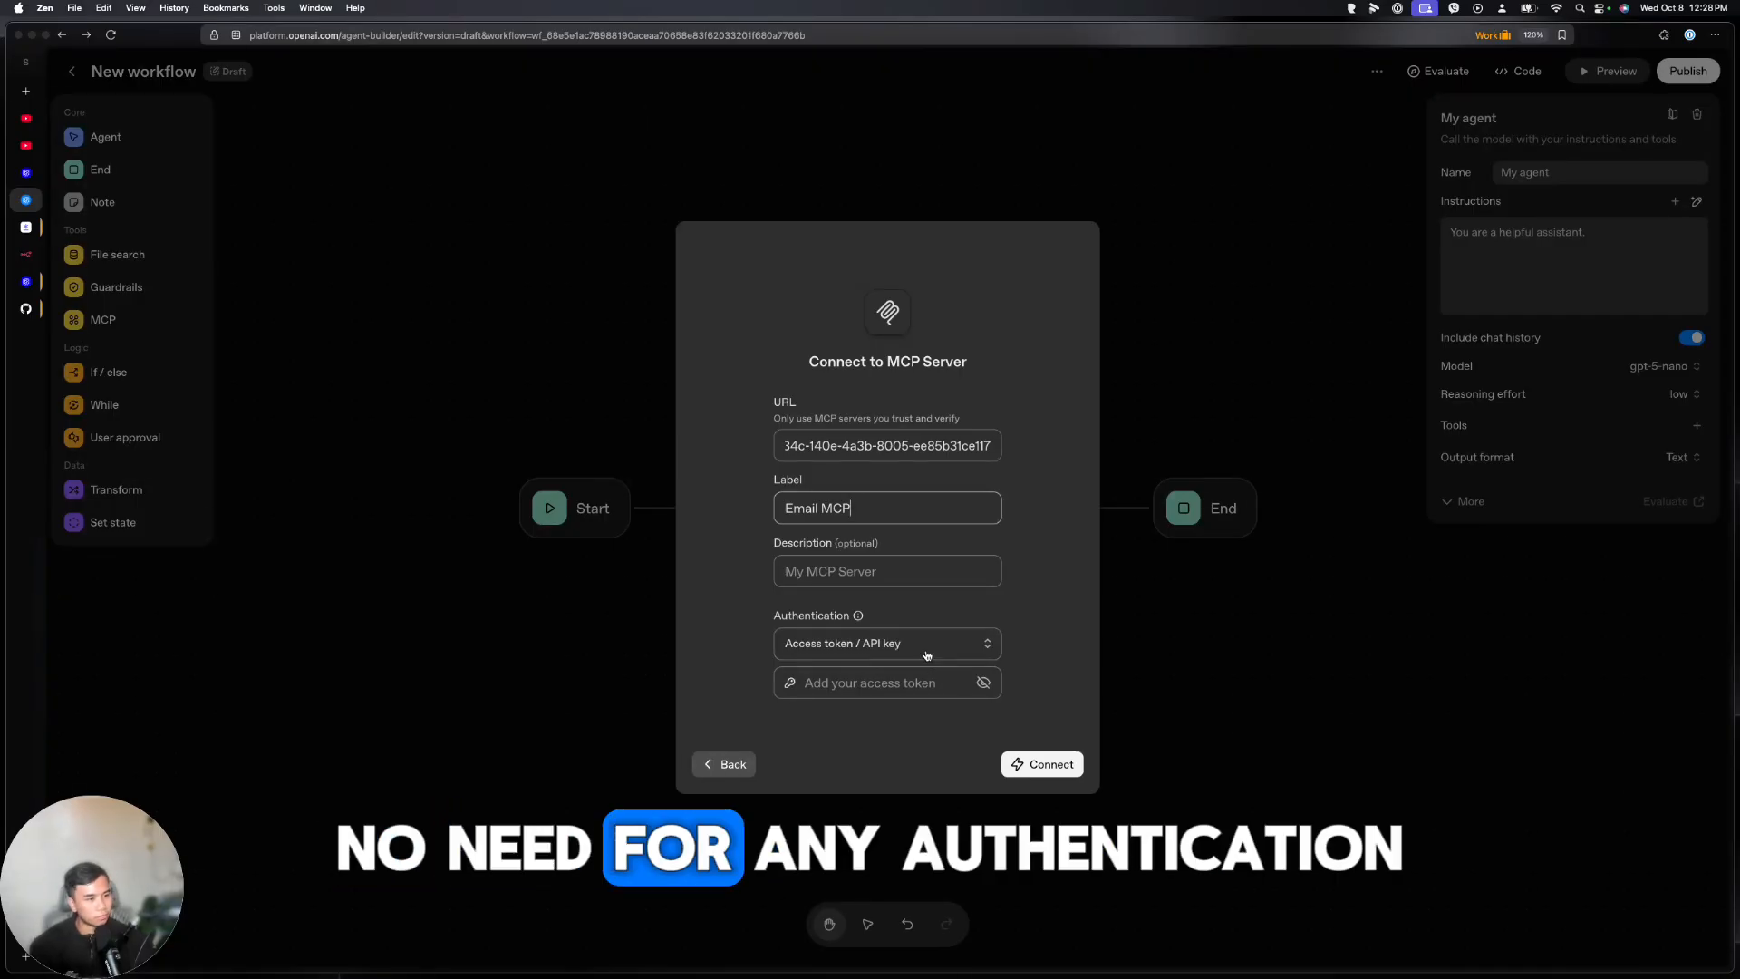
Enter a placeholder access token and submit the Email MCP server connection
left_click(1042, 763)
left_click(1068, 675)
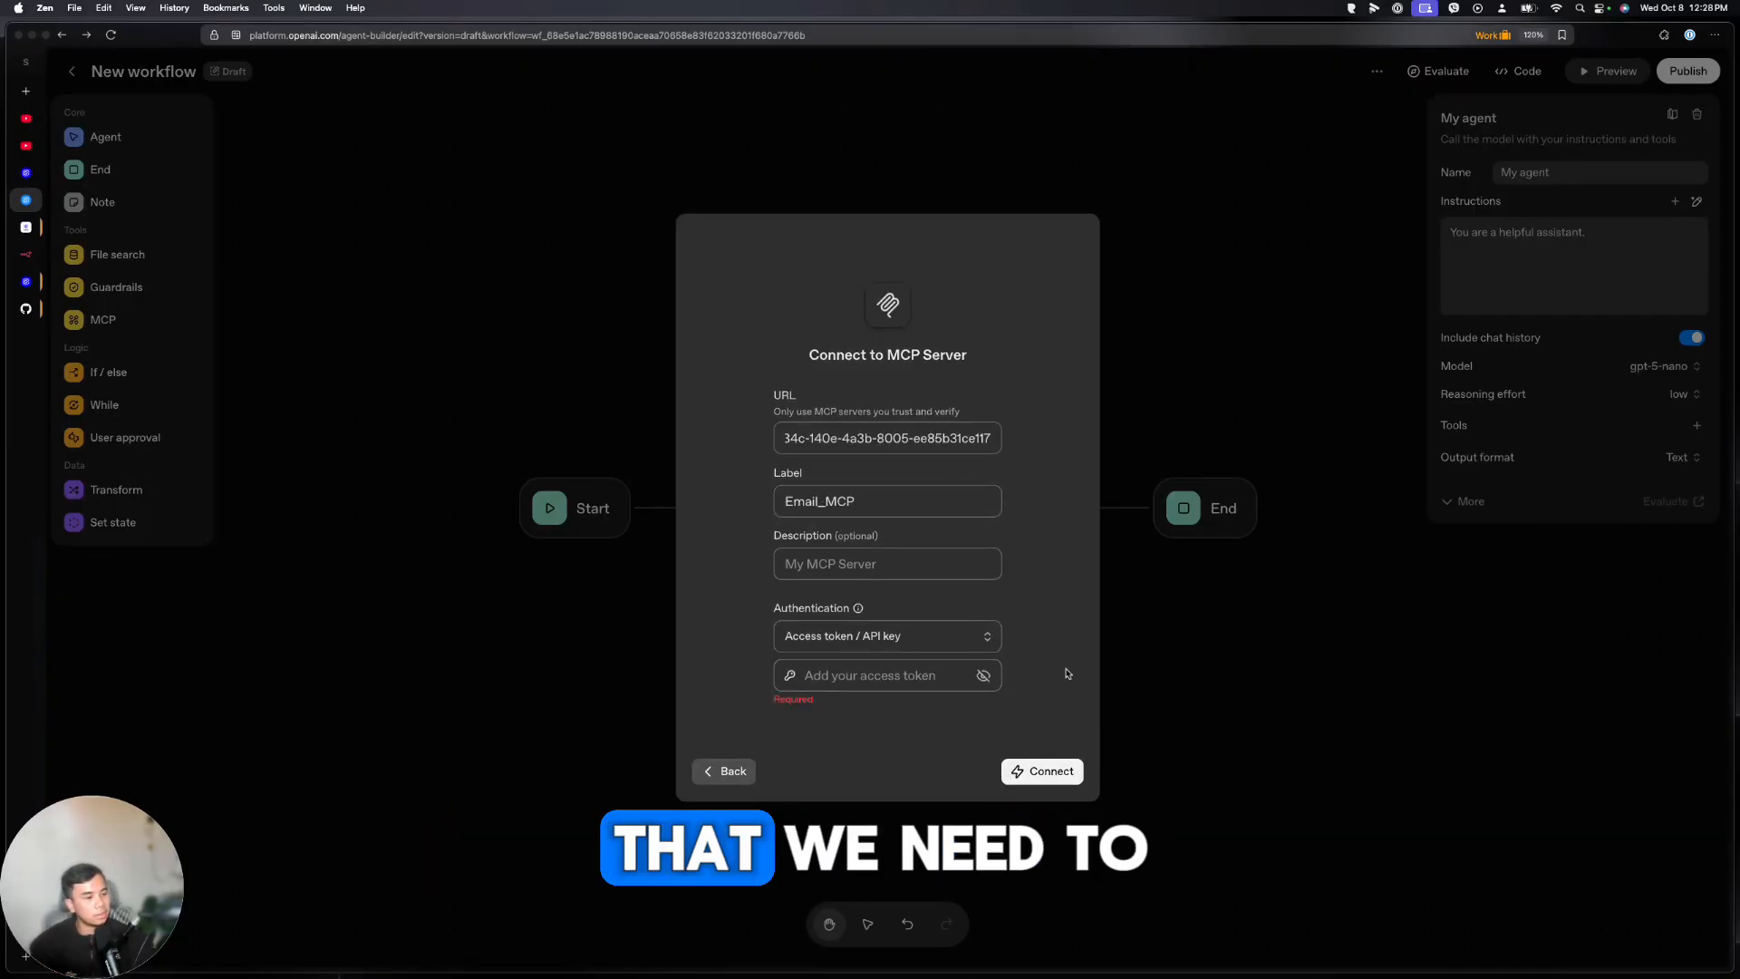
left_click(842, 675)
type("12")
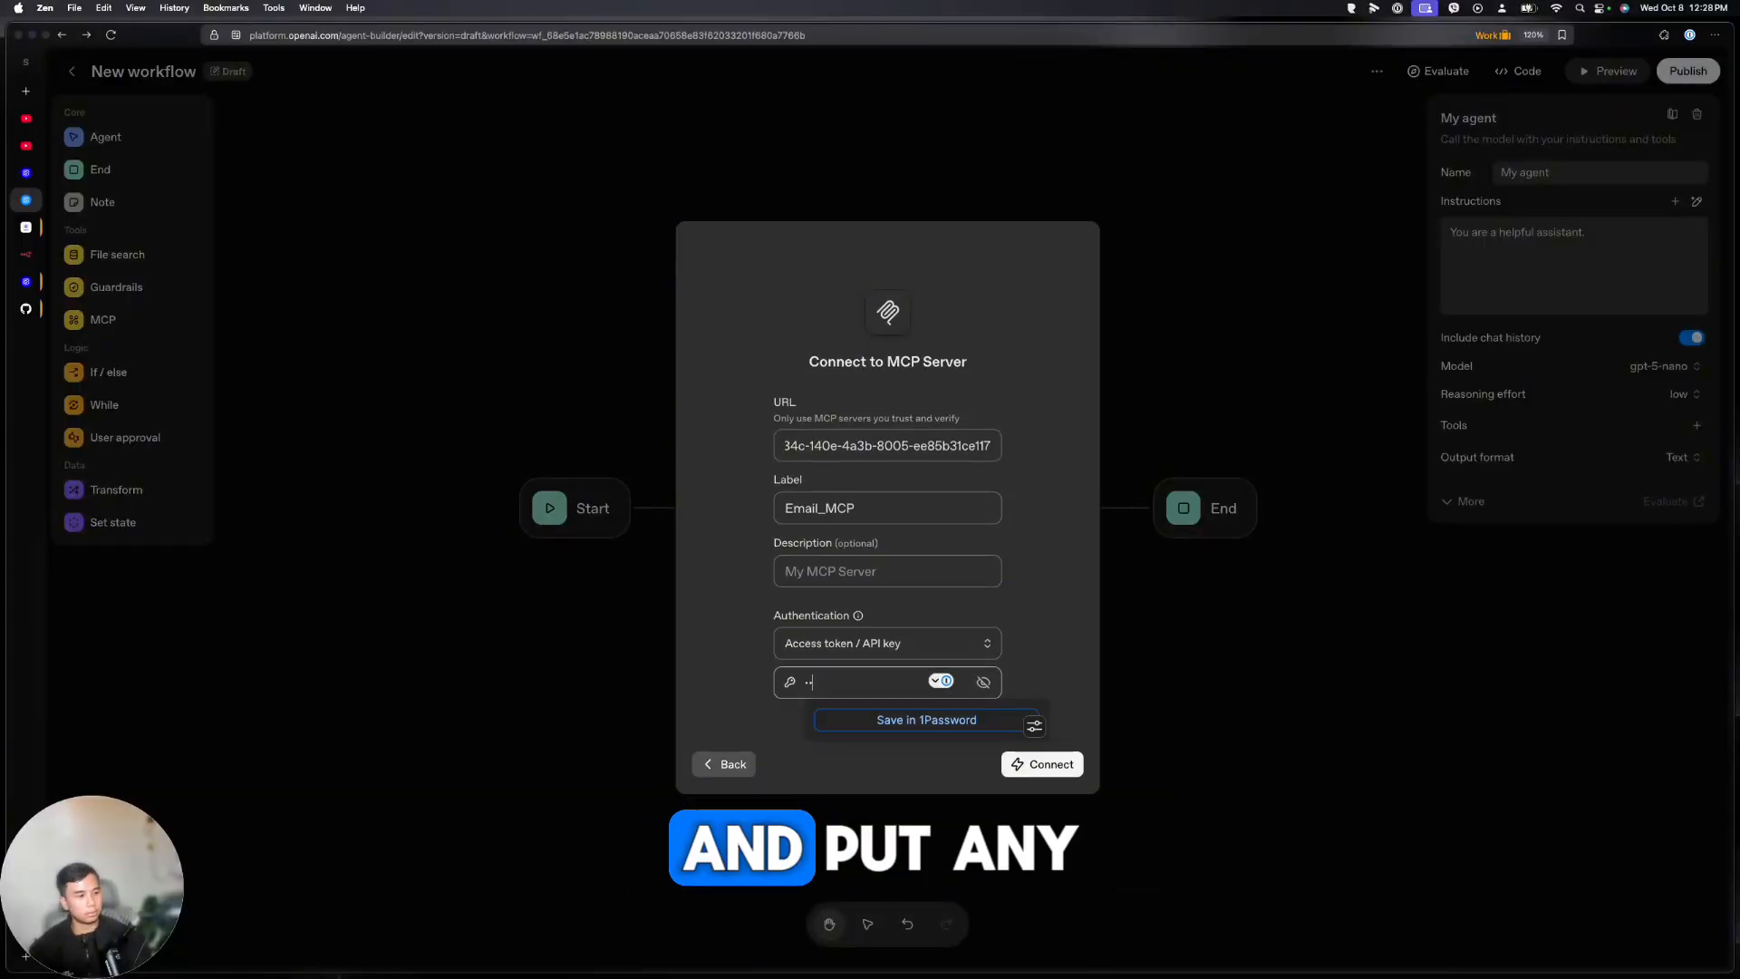
left_click(1041, 640)
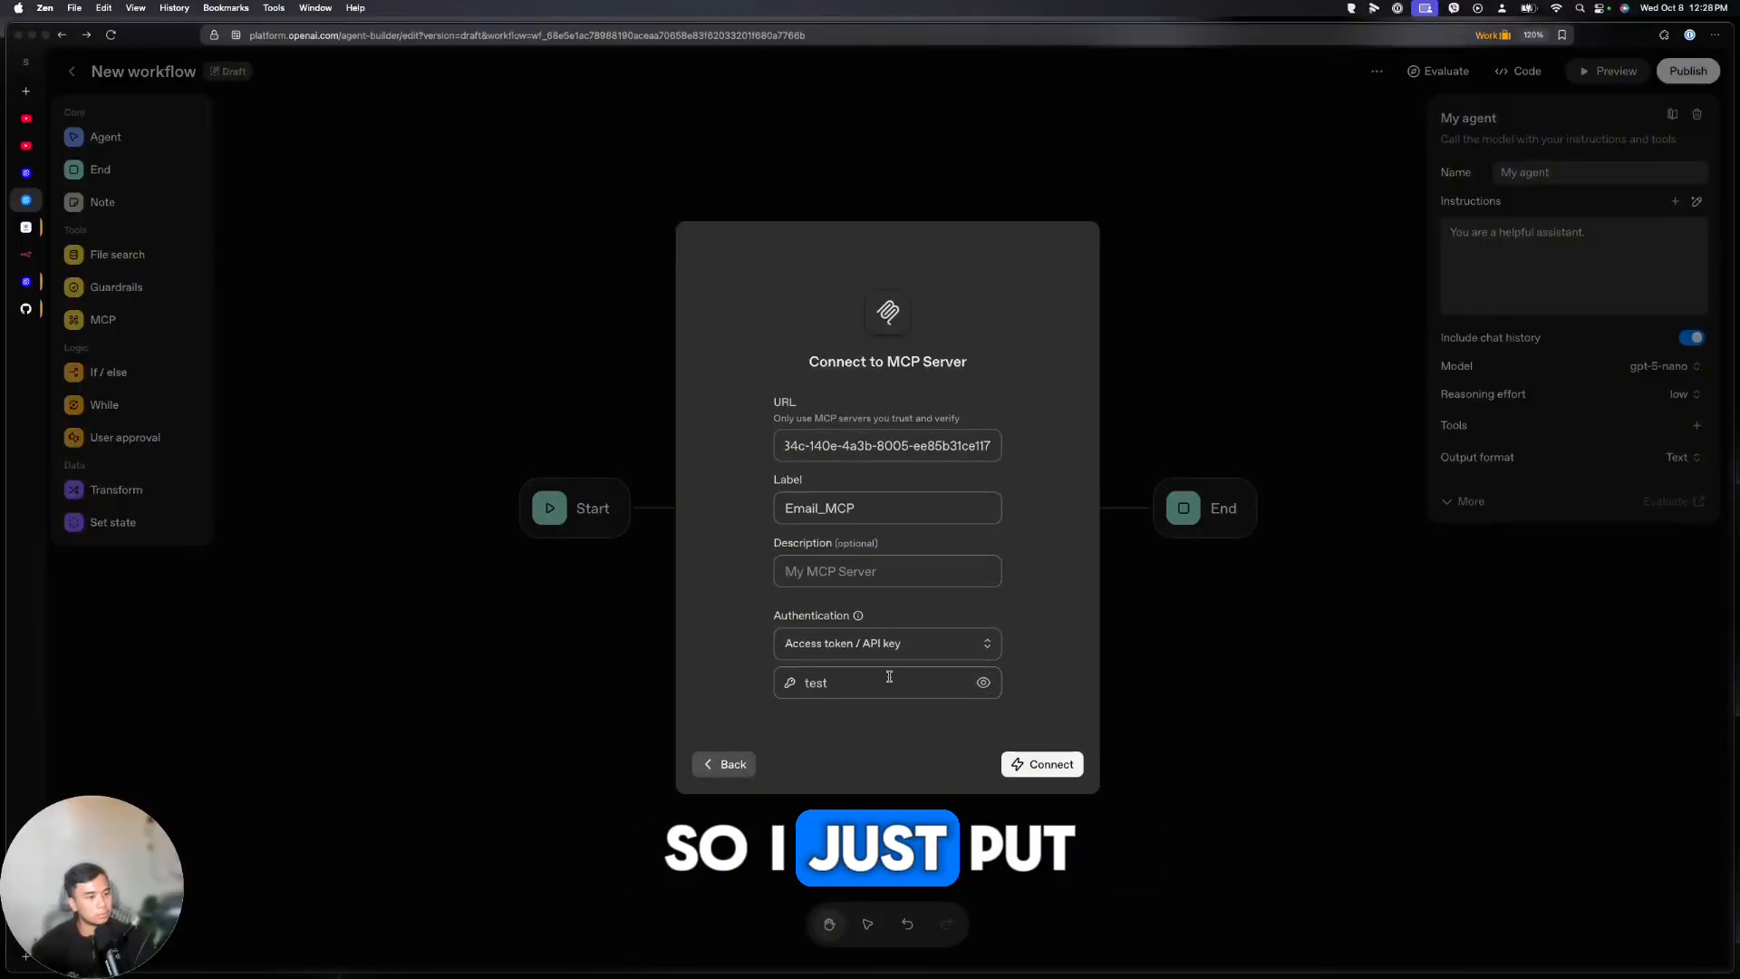
key("Return")
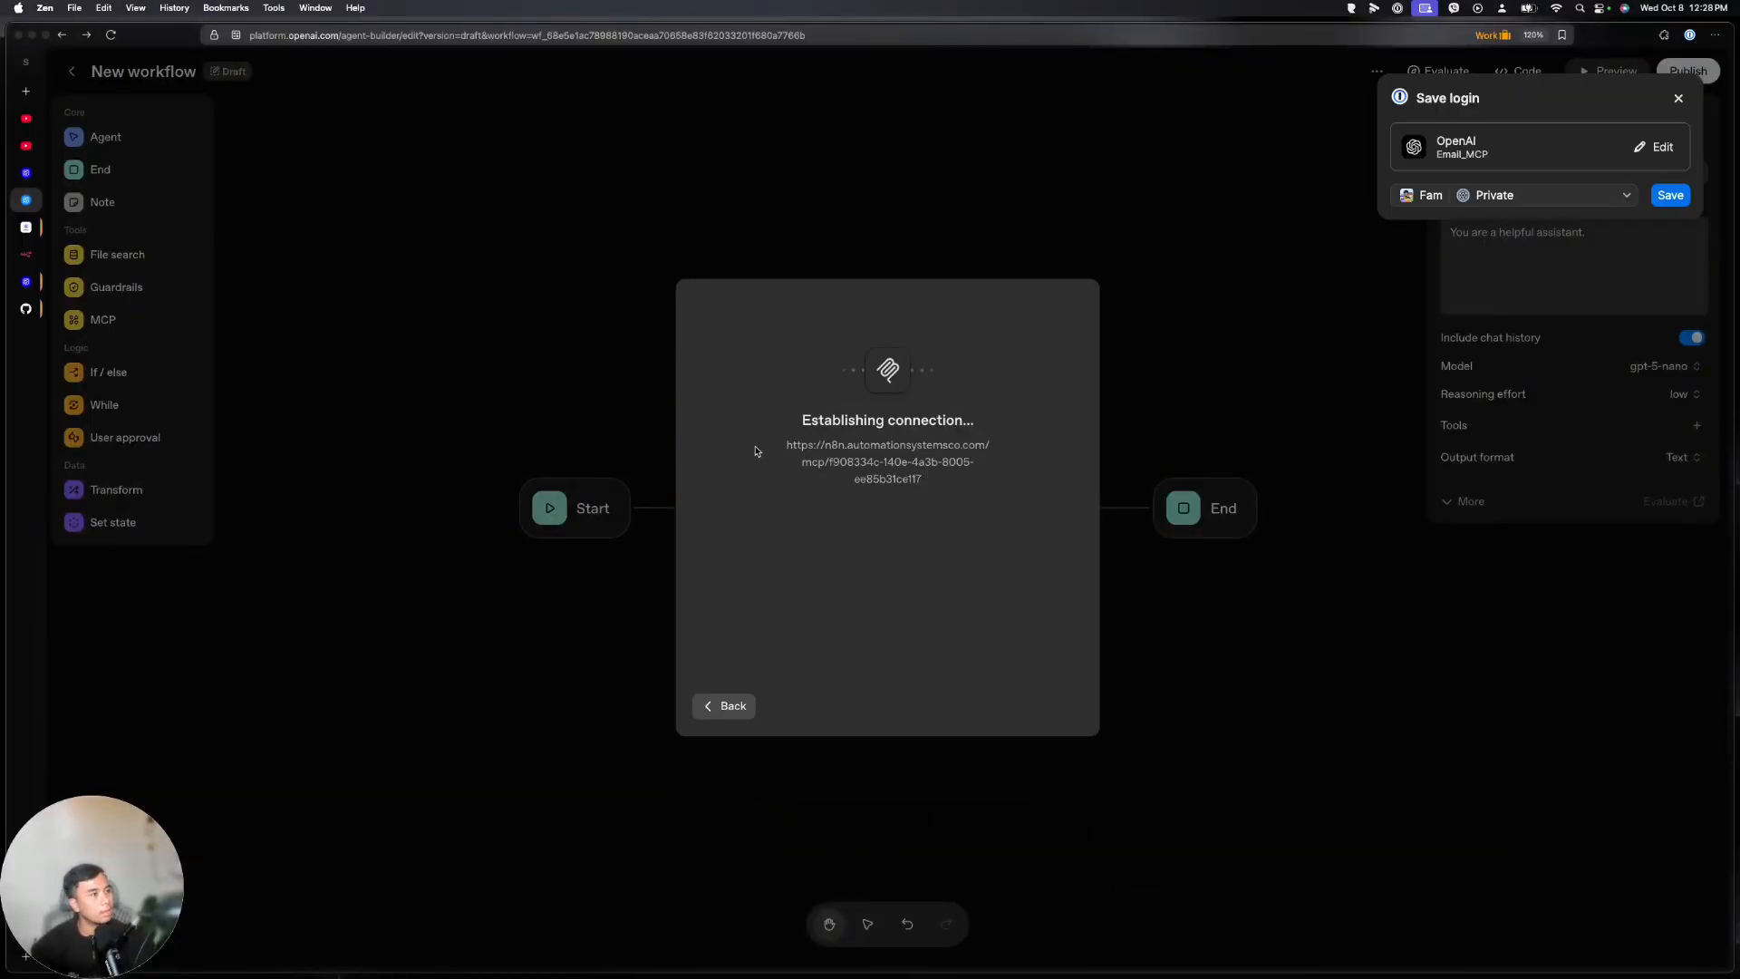
Save the n8n MCP workflow and attach a Gmail 'Send a message' tool to its trigger
left_click(26, 254)
left_click(913, 80)
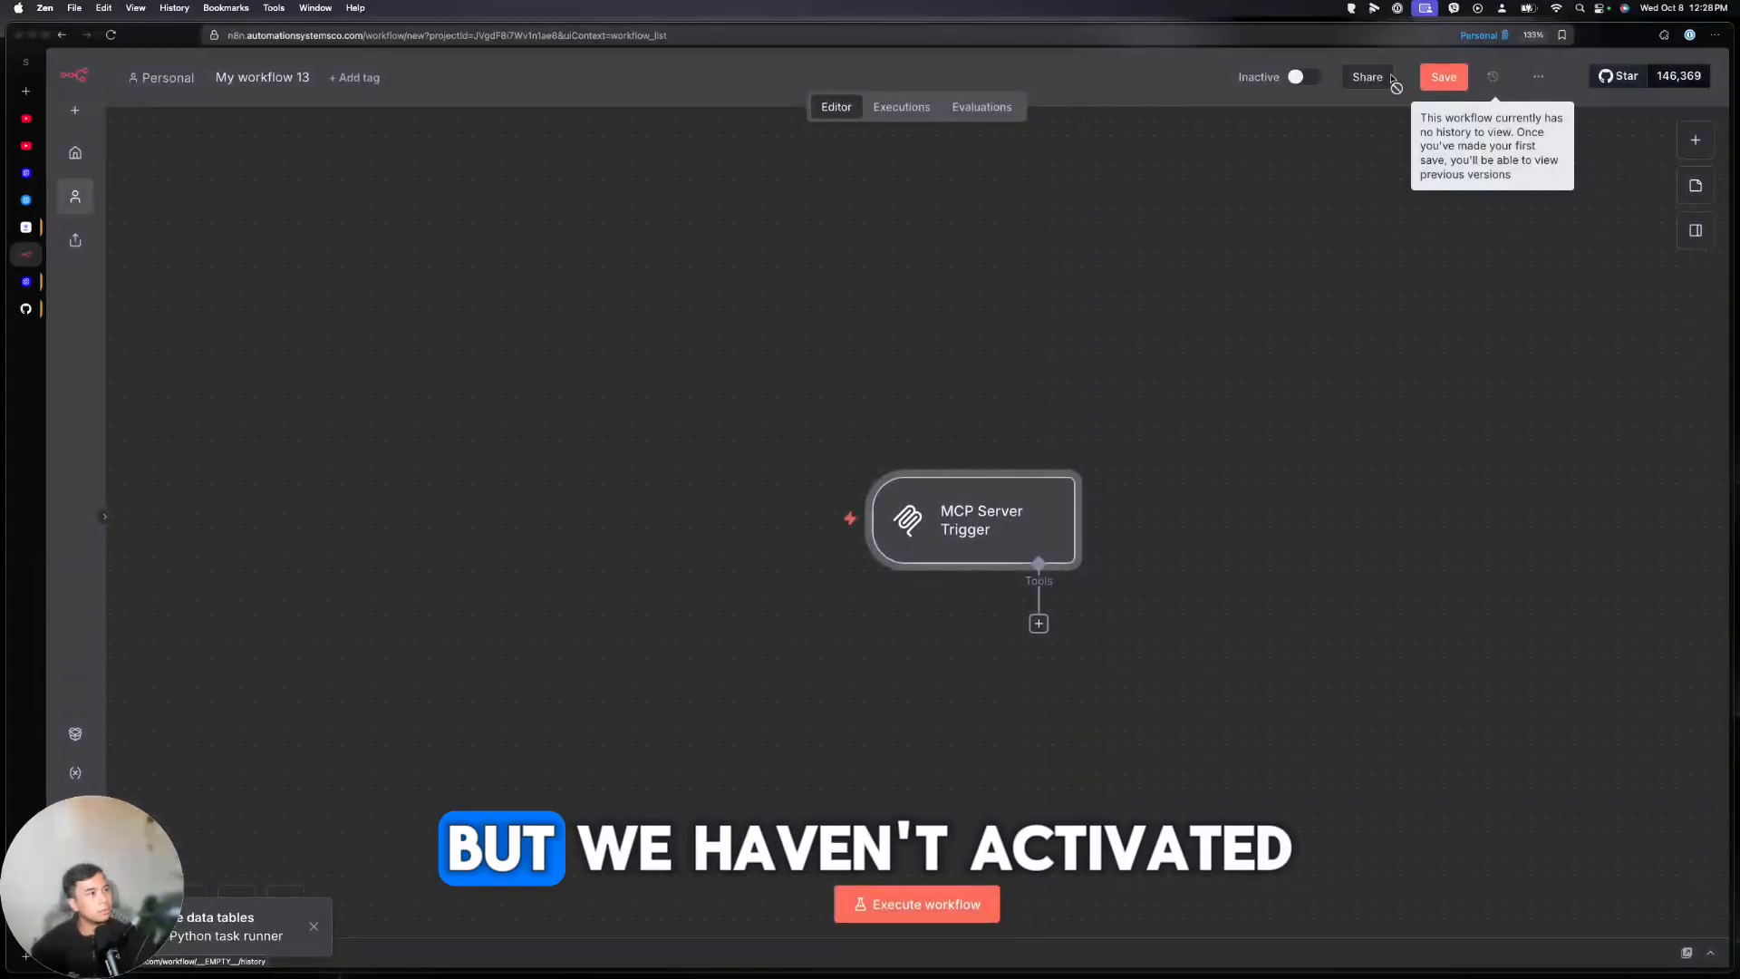
left_click(1296, 78)
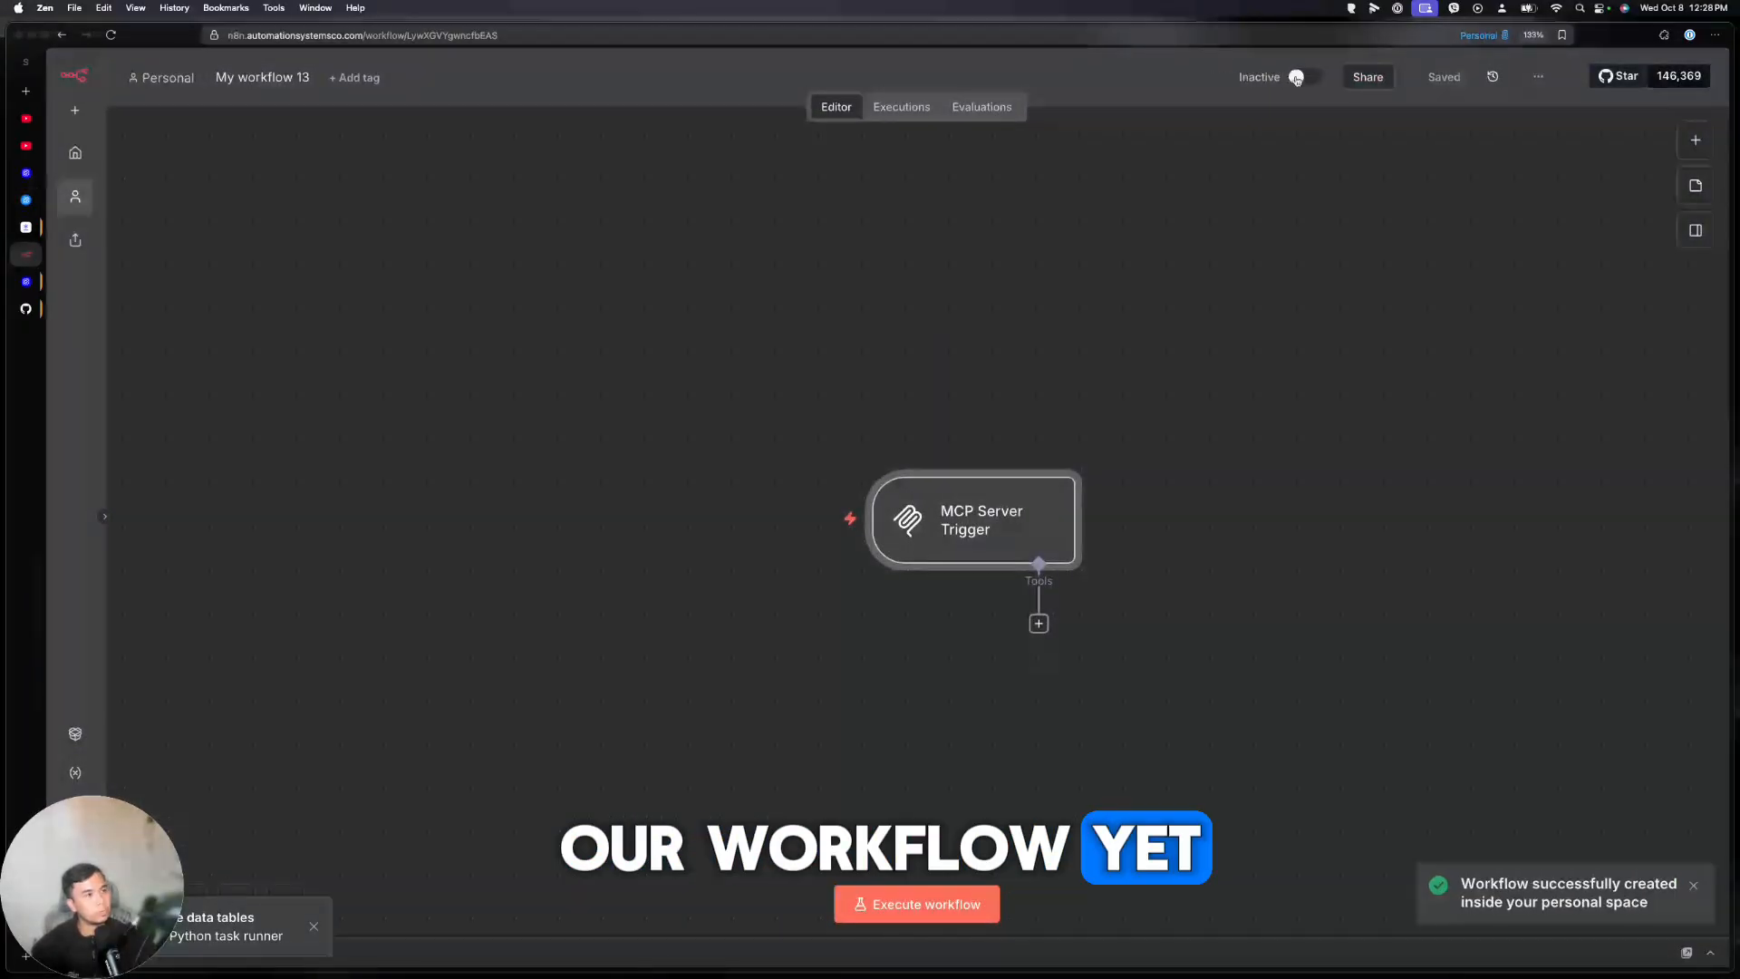
left_click(1039, 624)
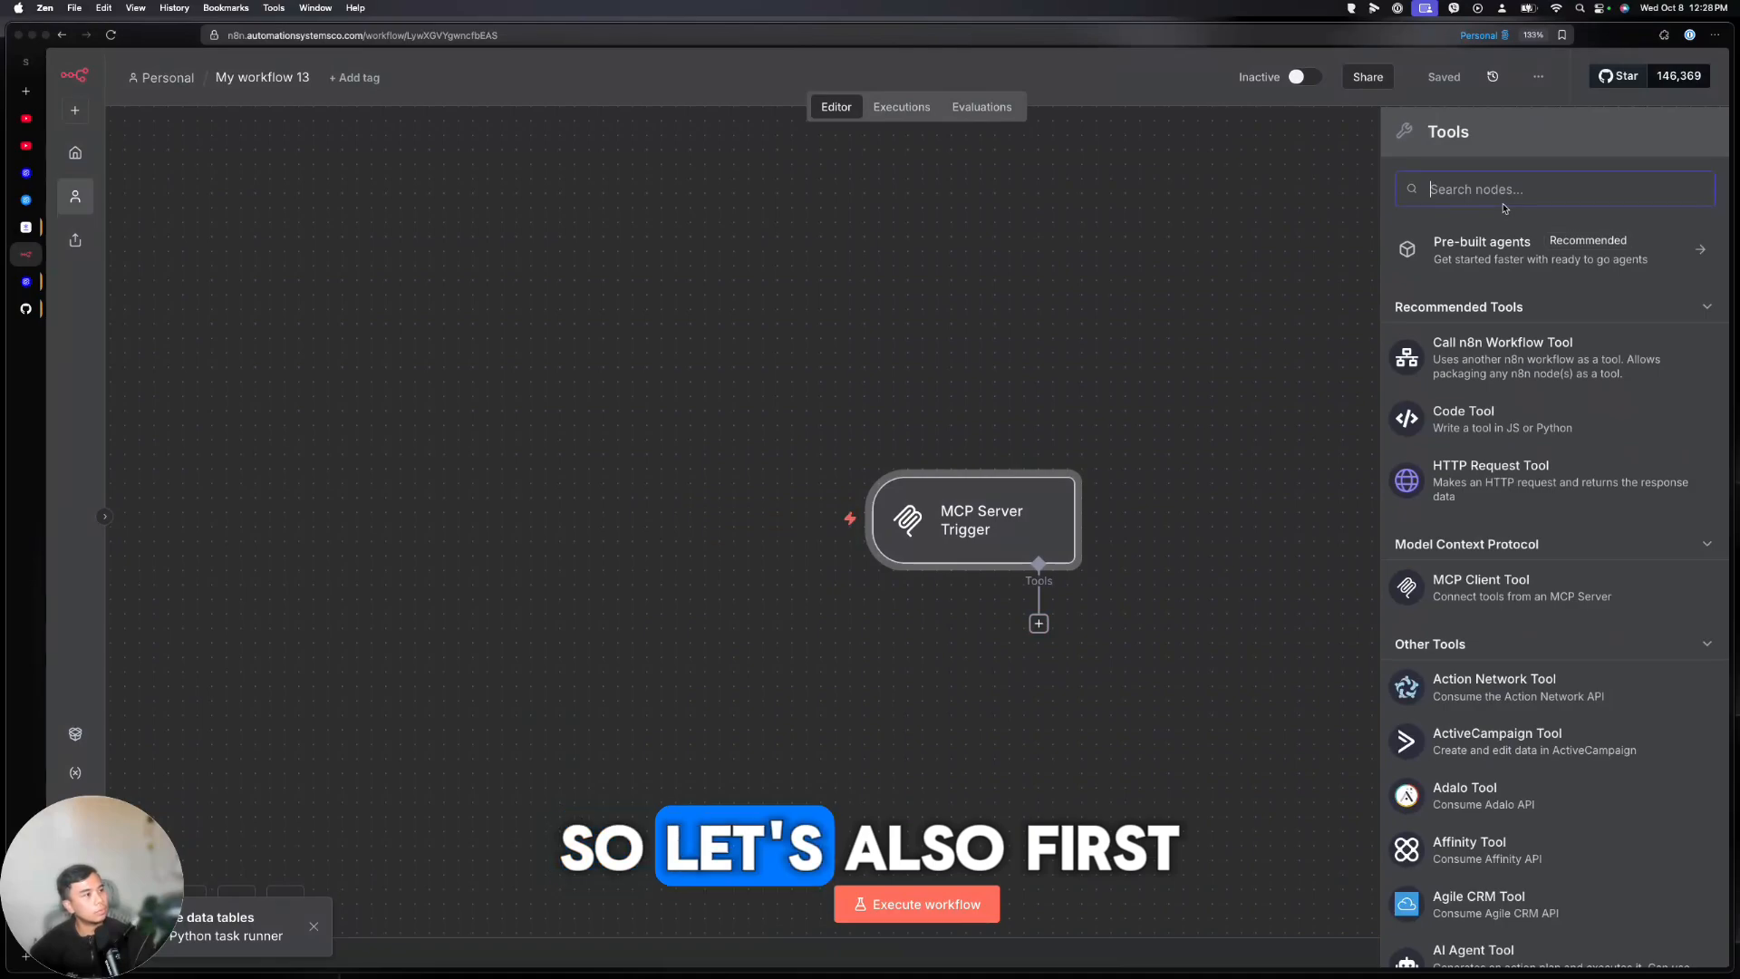
type("gmail")
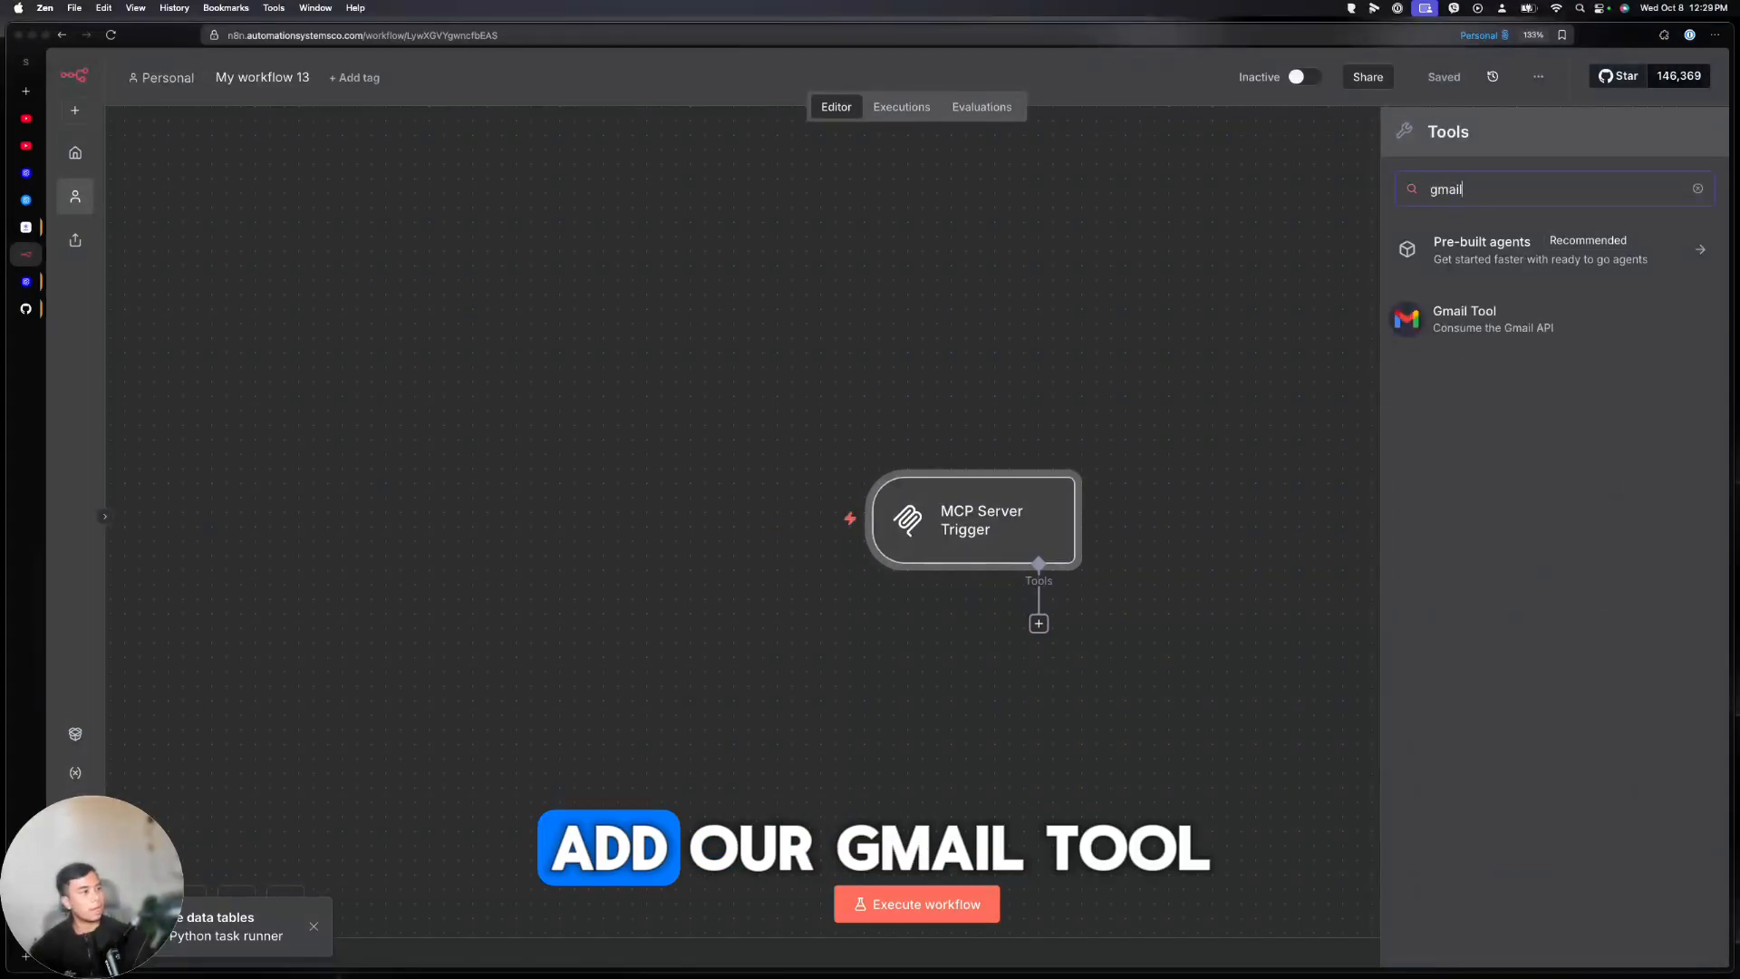
left_click(1438, 328)
key("Escape")
Activate the n8n workflow, then cancel the stalled MCP connection attempt in Agent Builder
left_click(1305, 78)
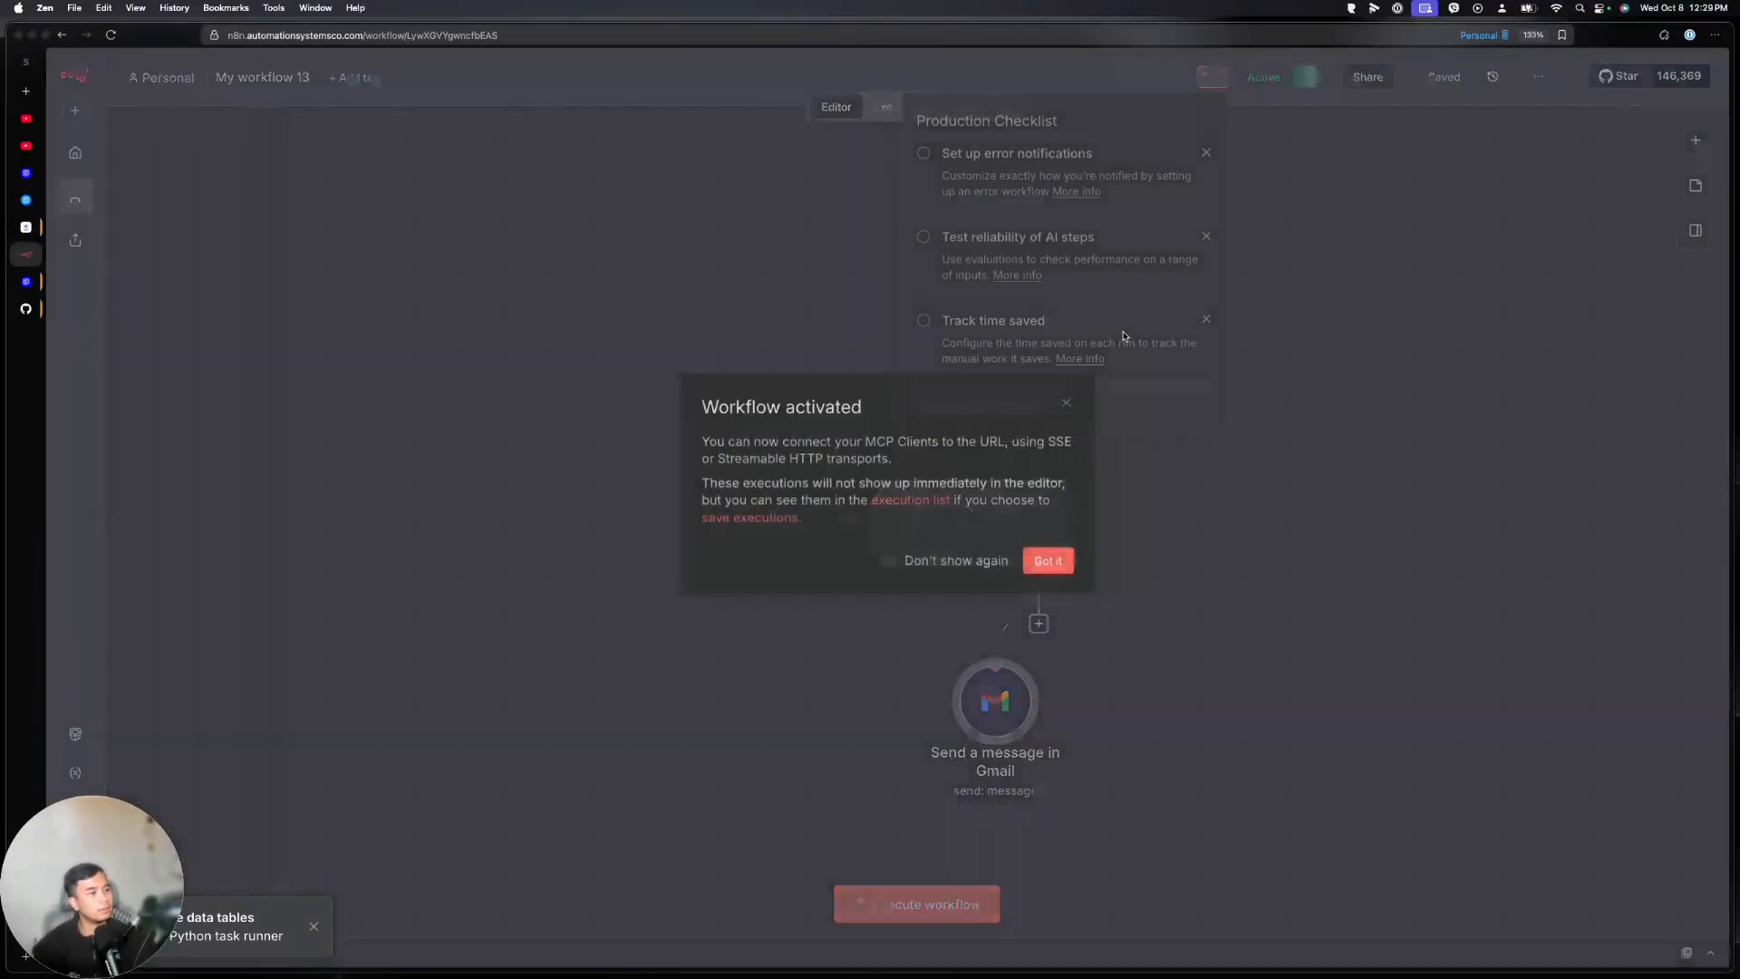
left_click(1043, 559)
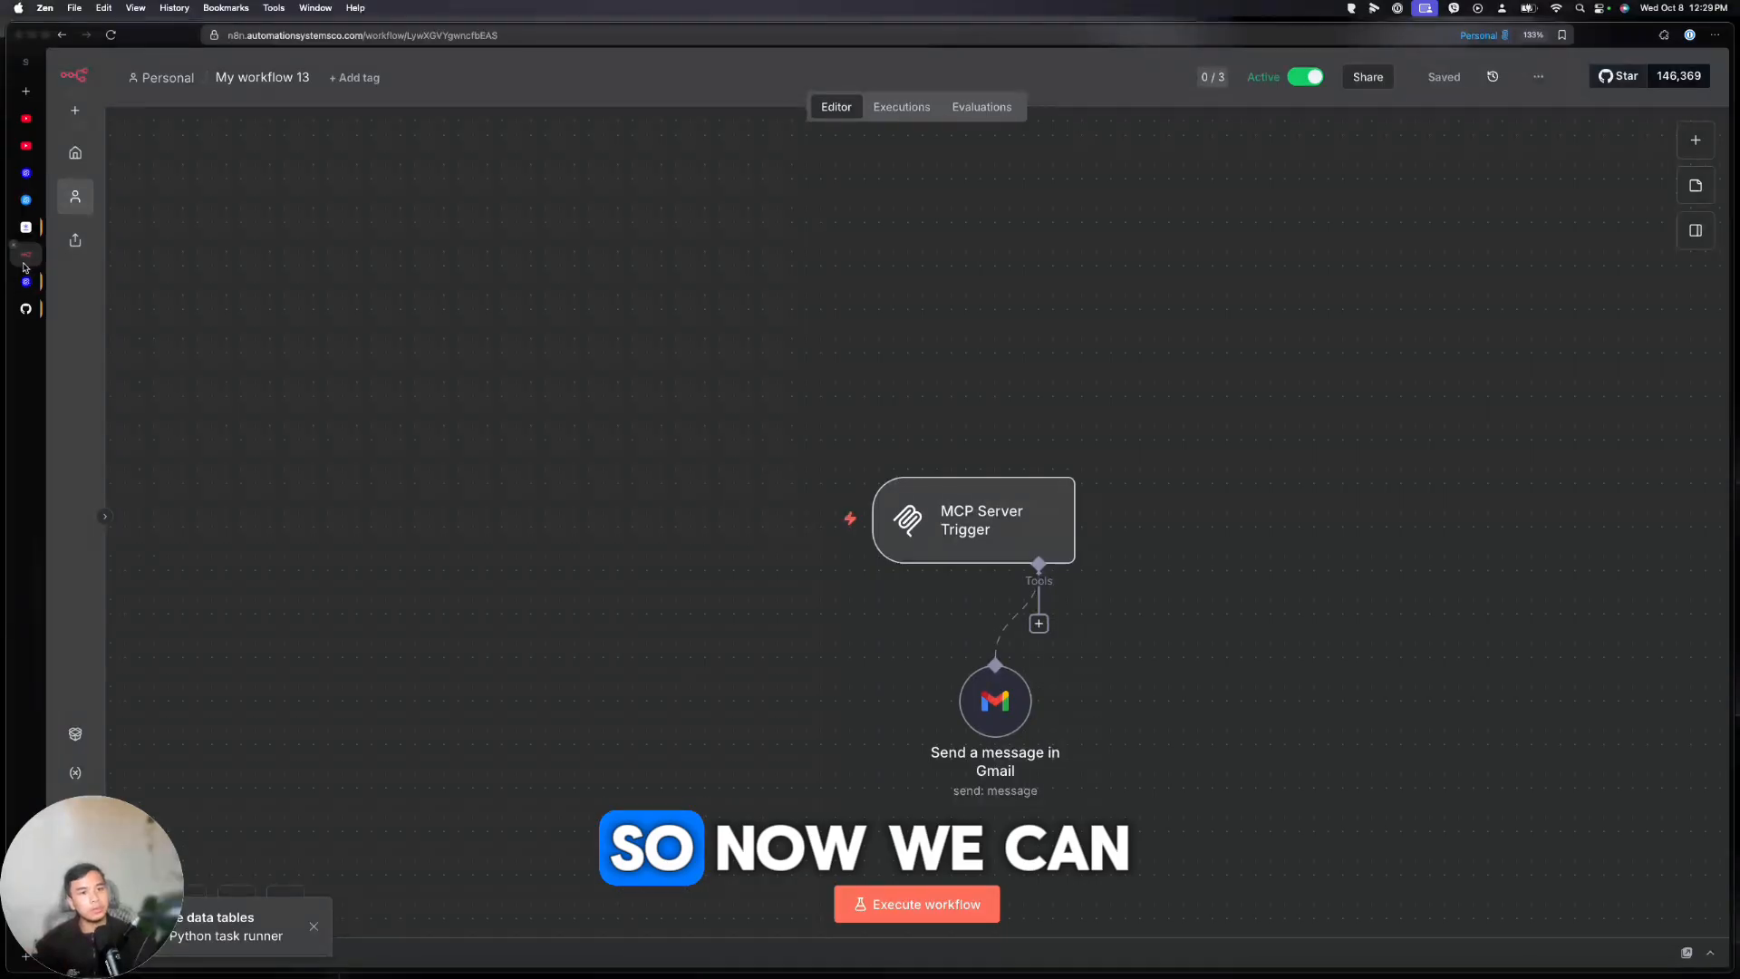
left_click(26, 199)
left_click(735, 706)
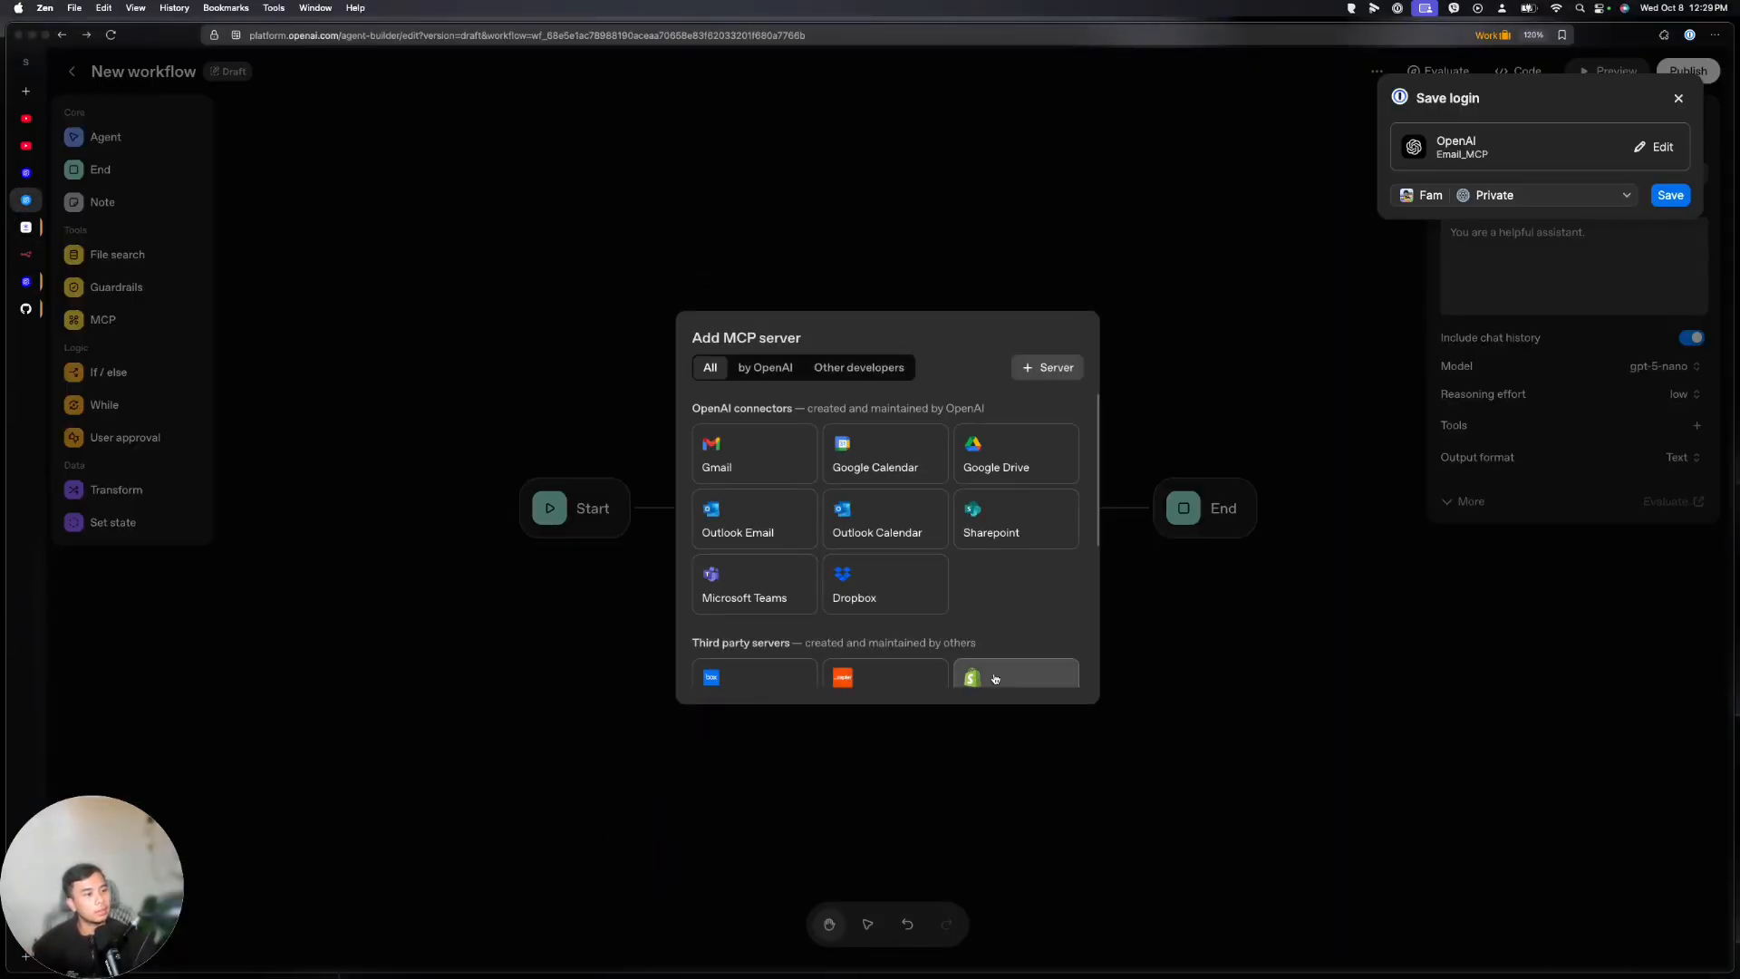
Reconnect the Email_MCP server with the n8n URL and API key, exposing its Send_a_message_in_Gmail tool
left_click(1048, 367)
key("cmd+v")
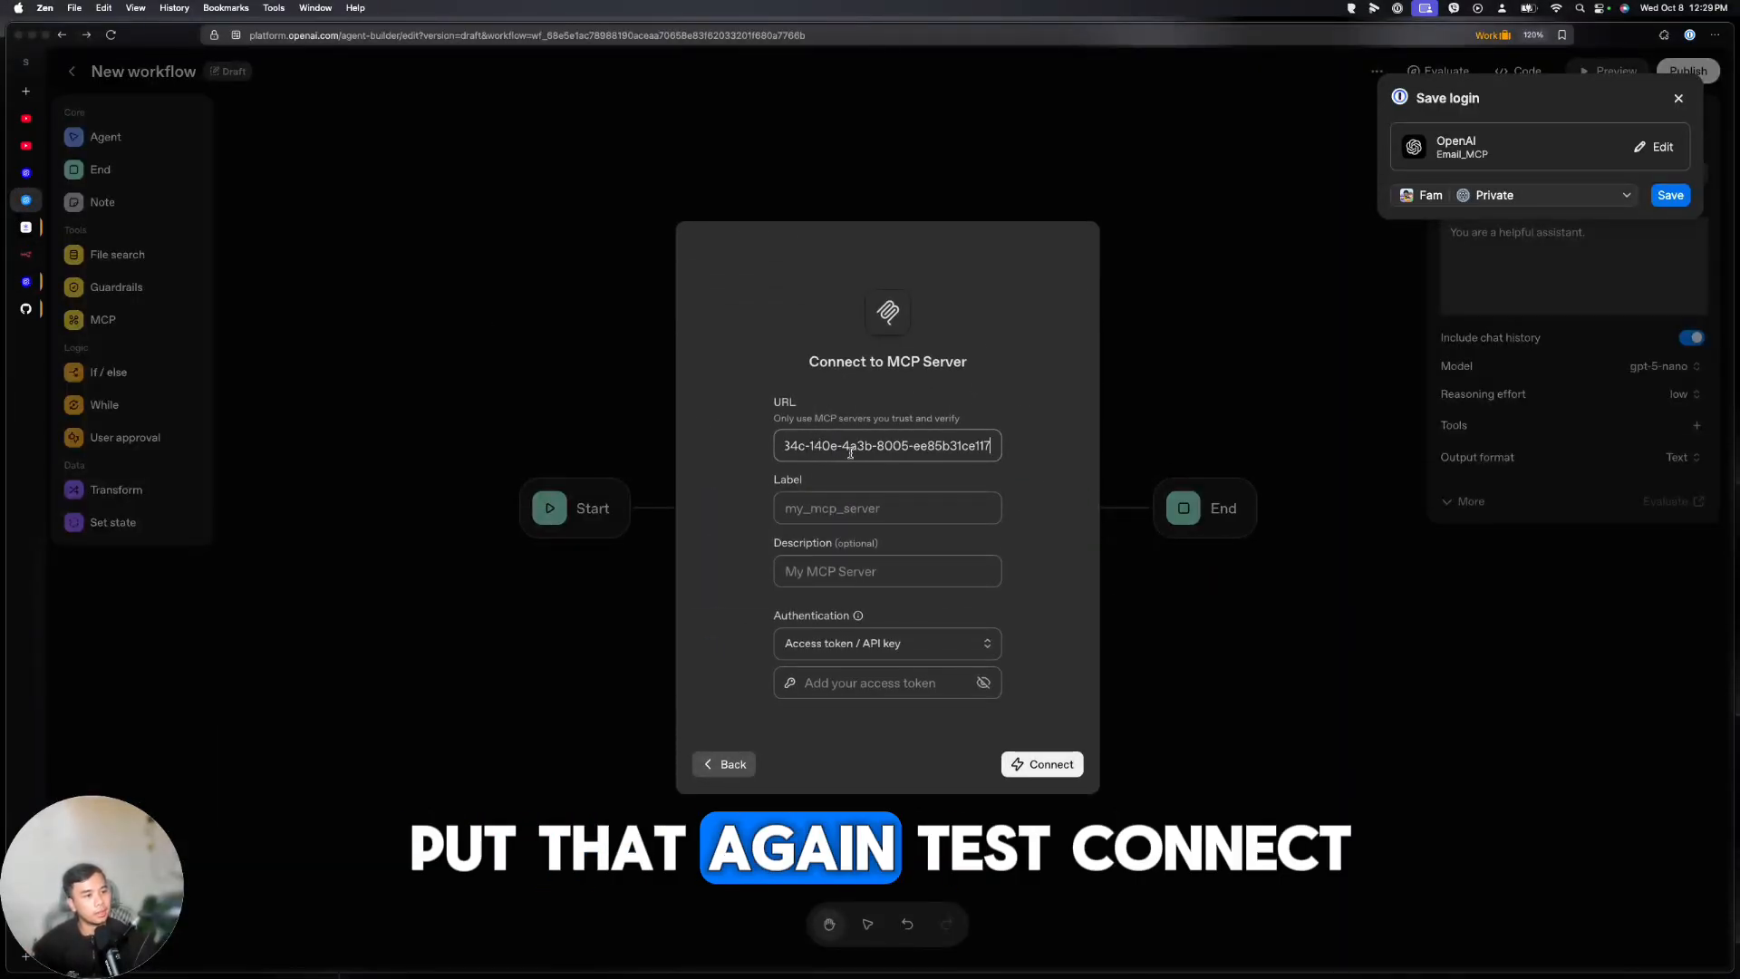
left_click(808, 682)
key("cmd+v")
left_click(1028, 764)
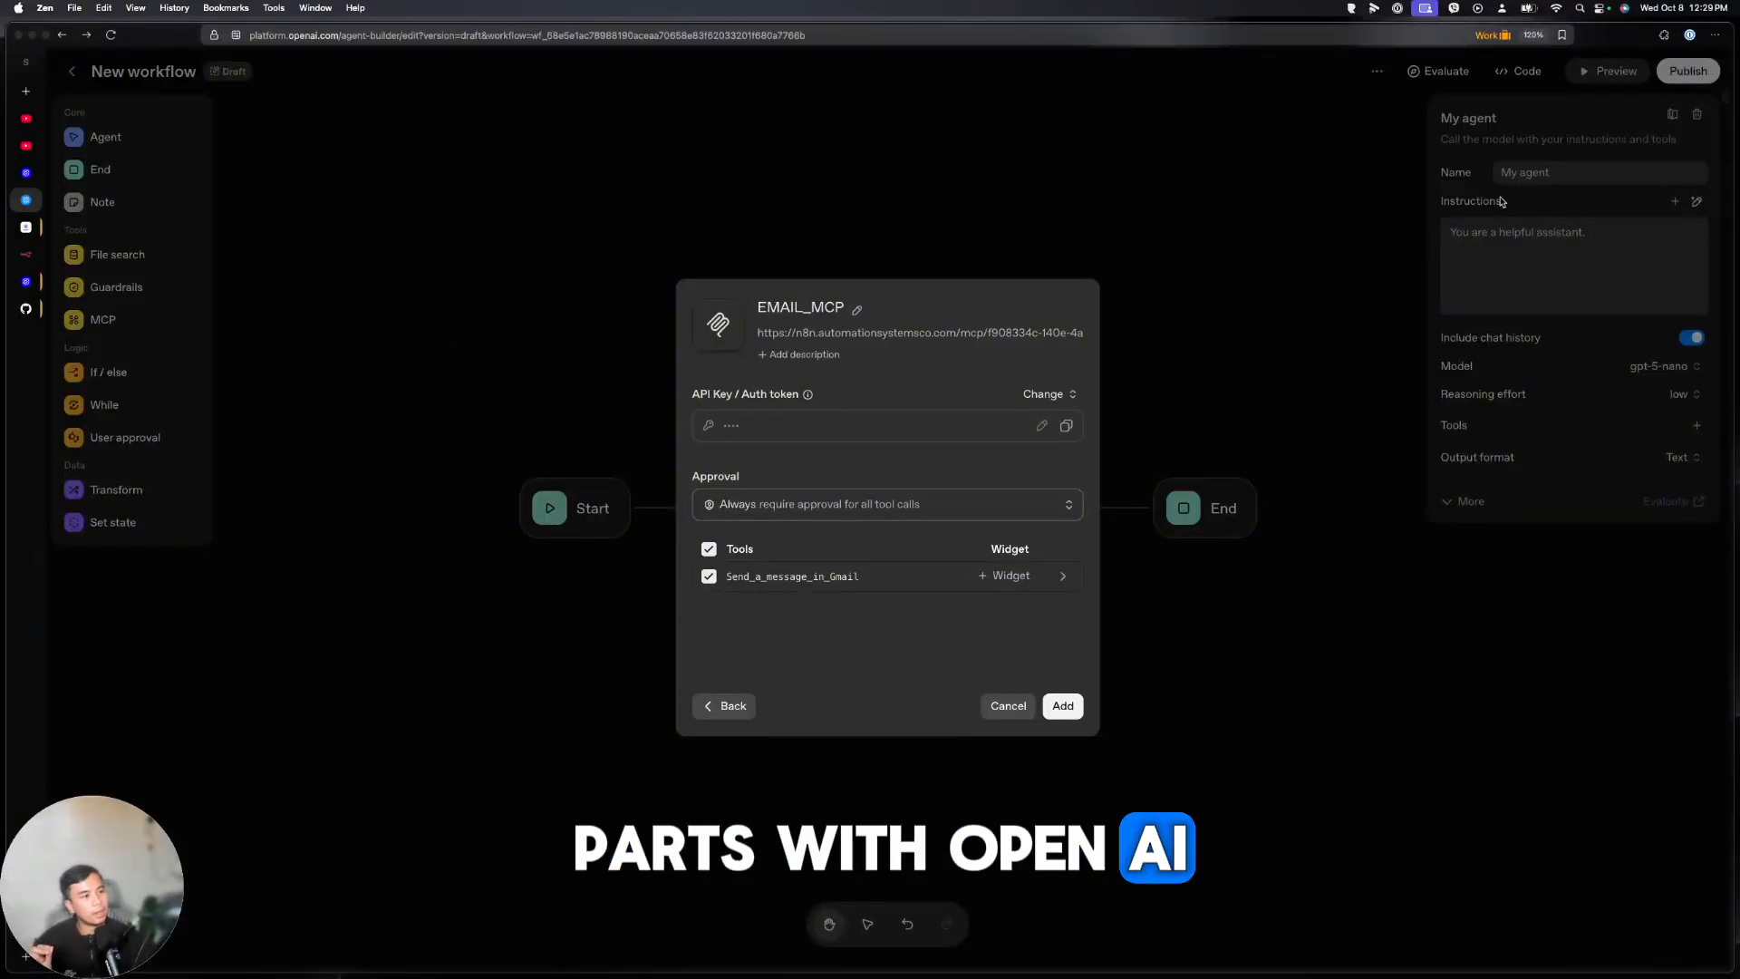
left_click(983, 587)
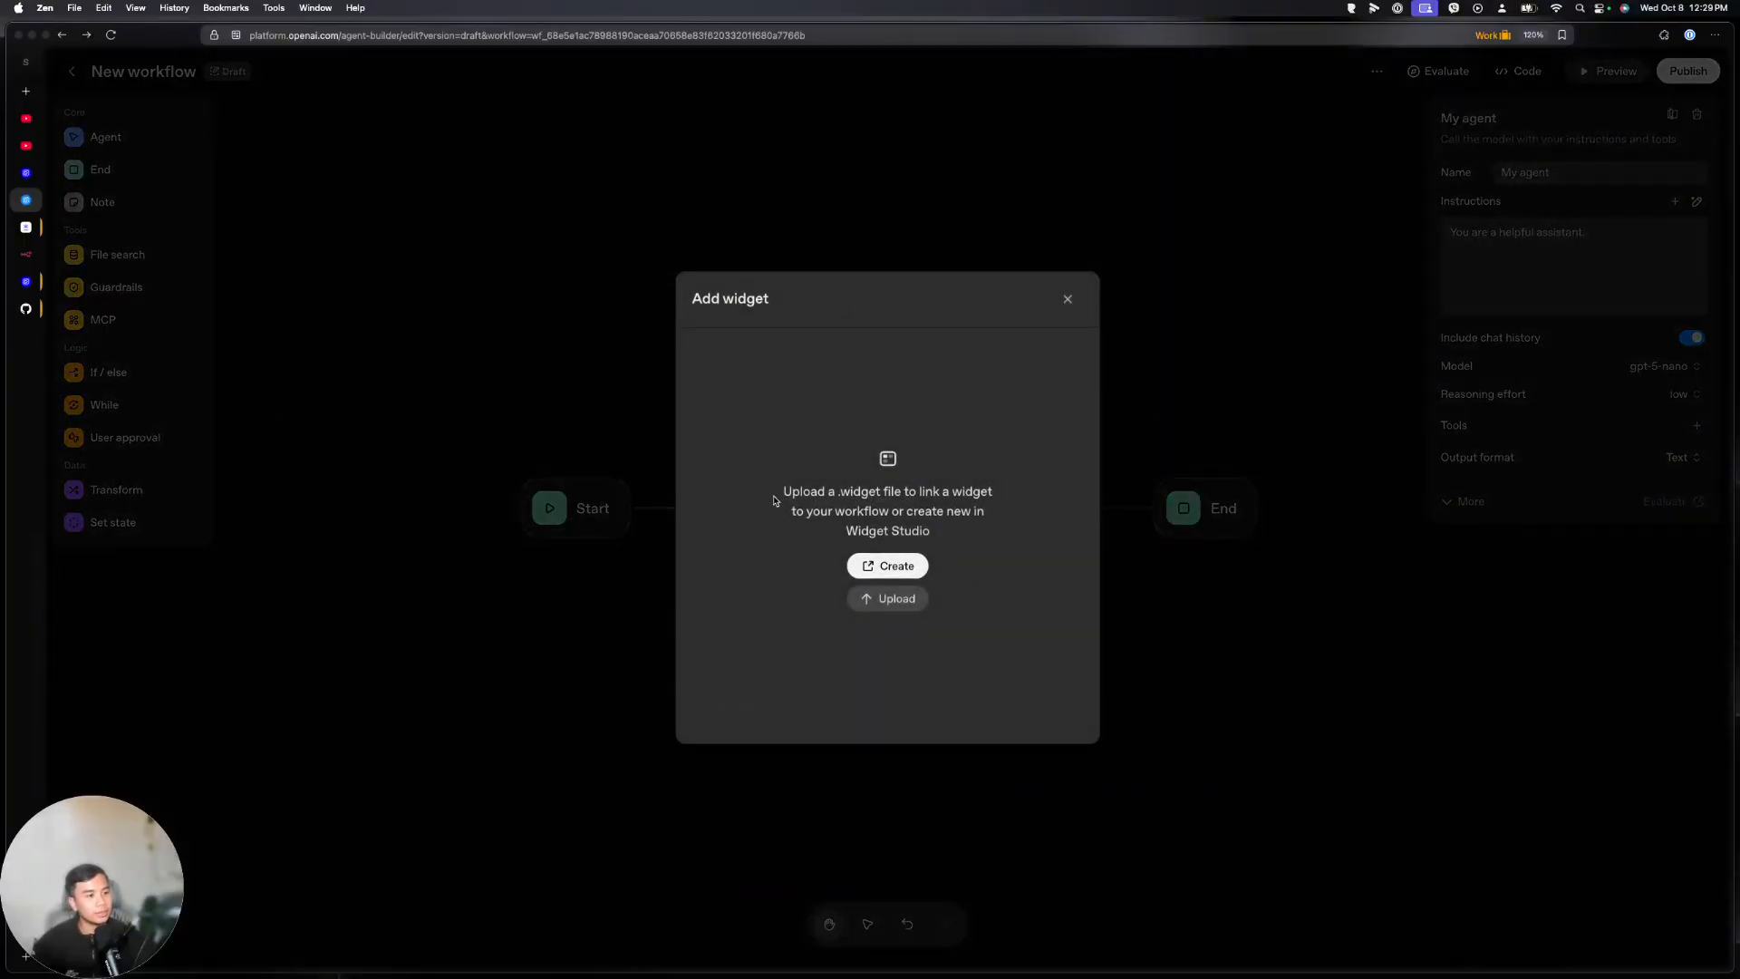
Create a draftEmail widget in Widget Builder from the gallery's email draft template
left_click(895, 567)
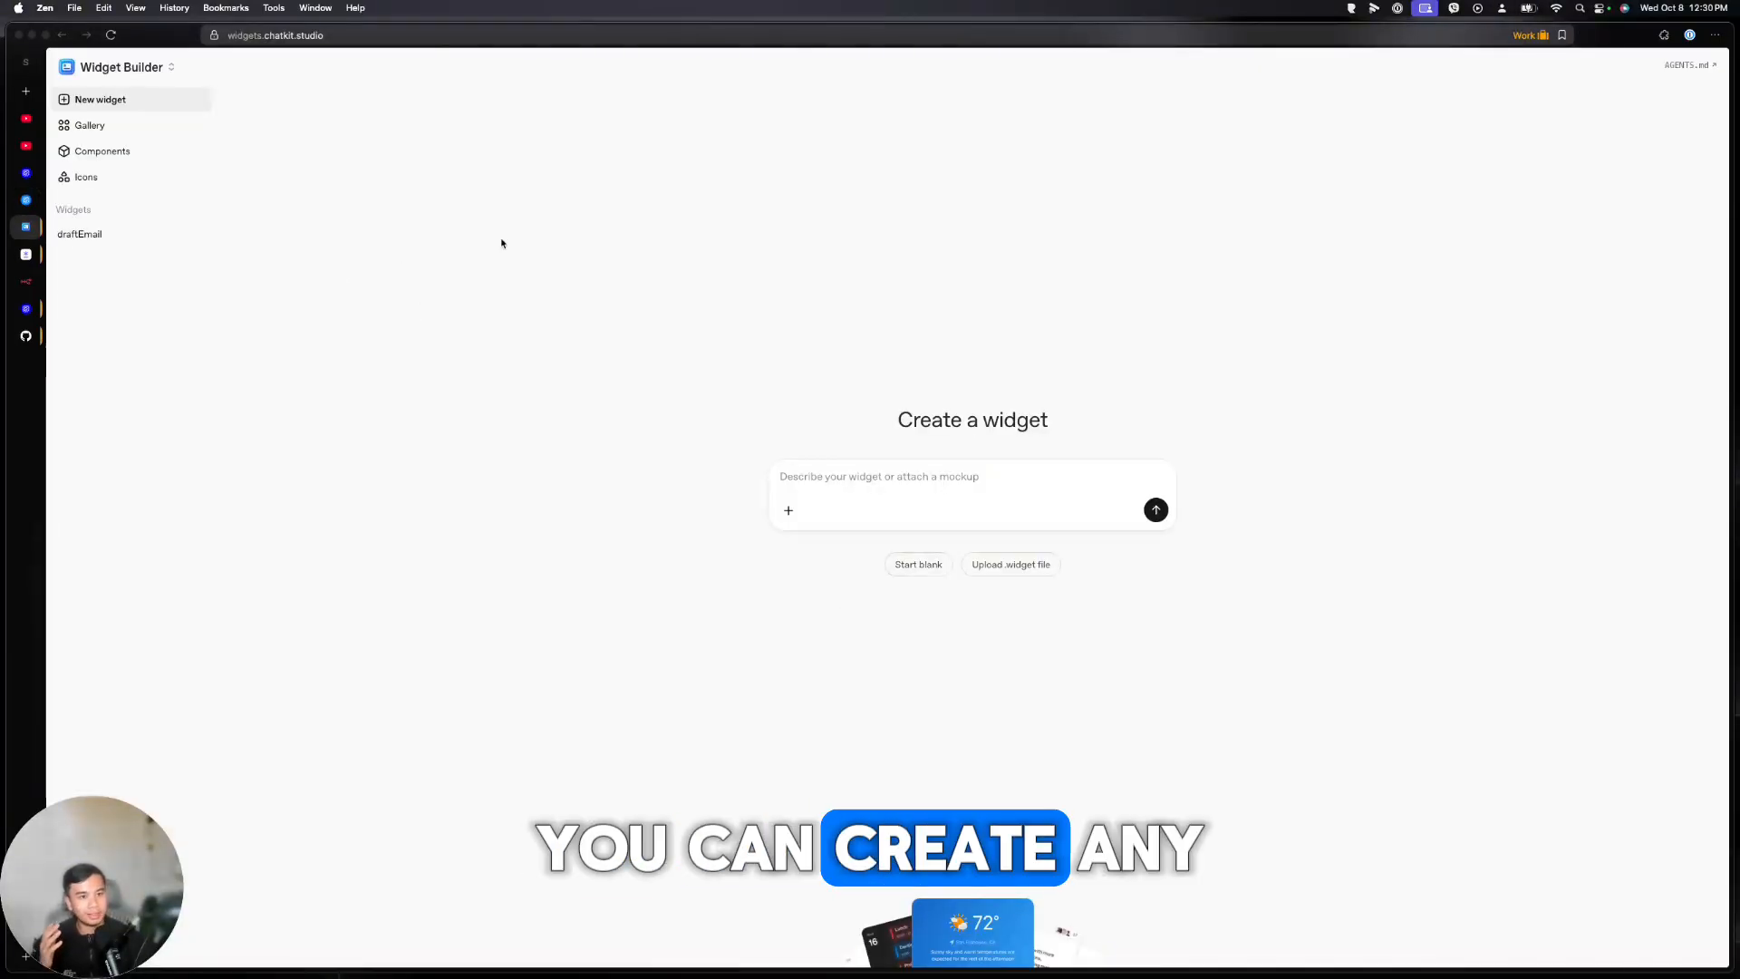
left_click(156, 124)
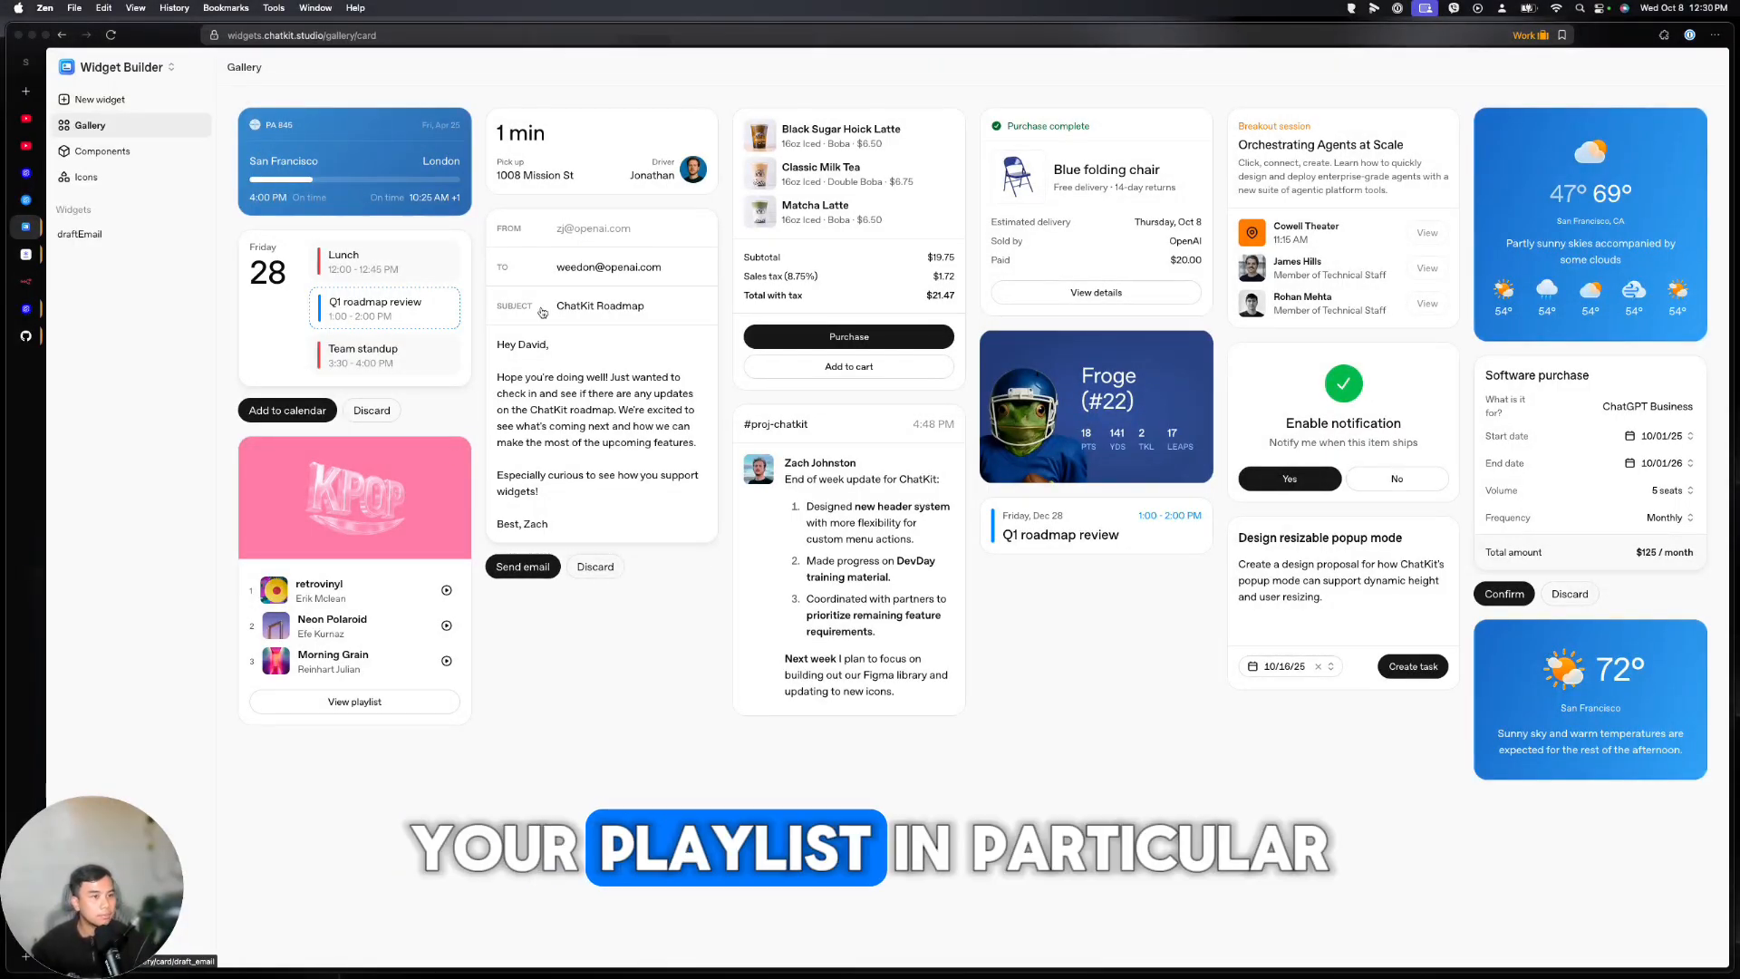
left_click(623, 335)
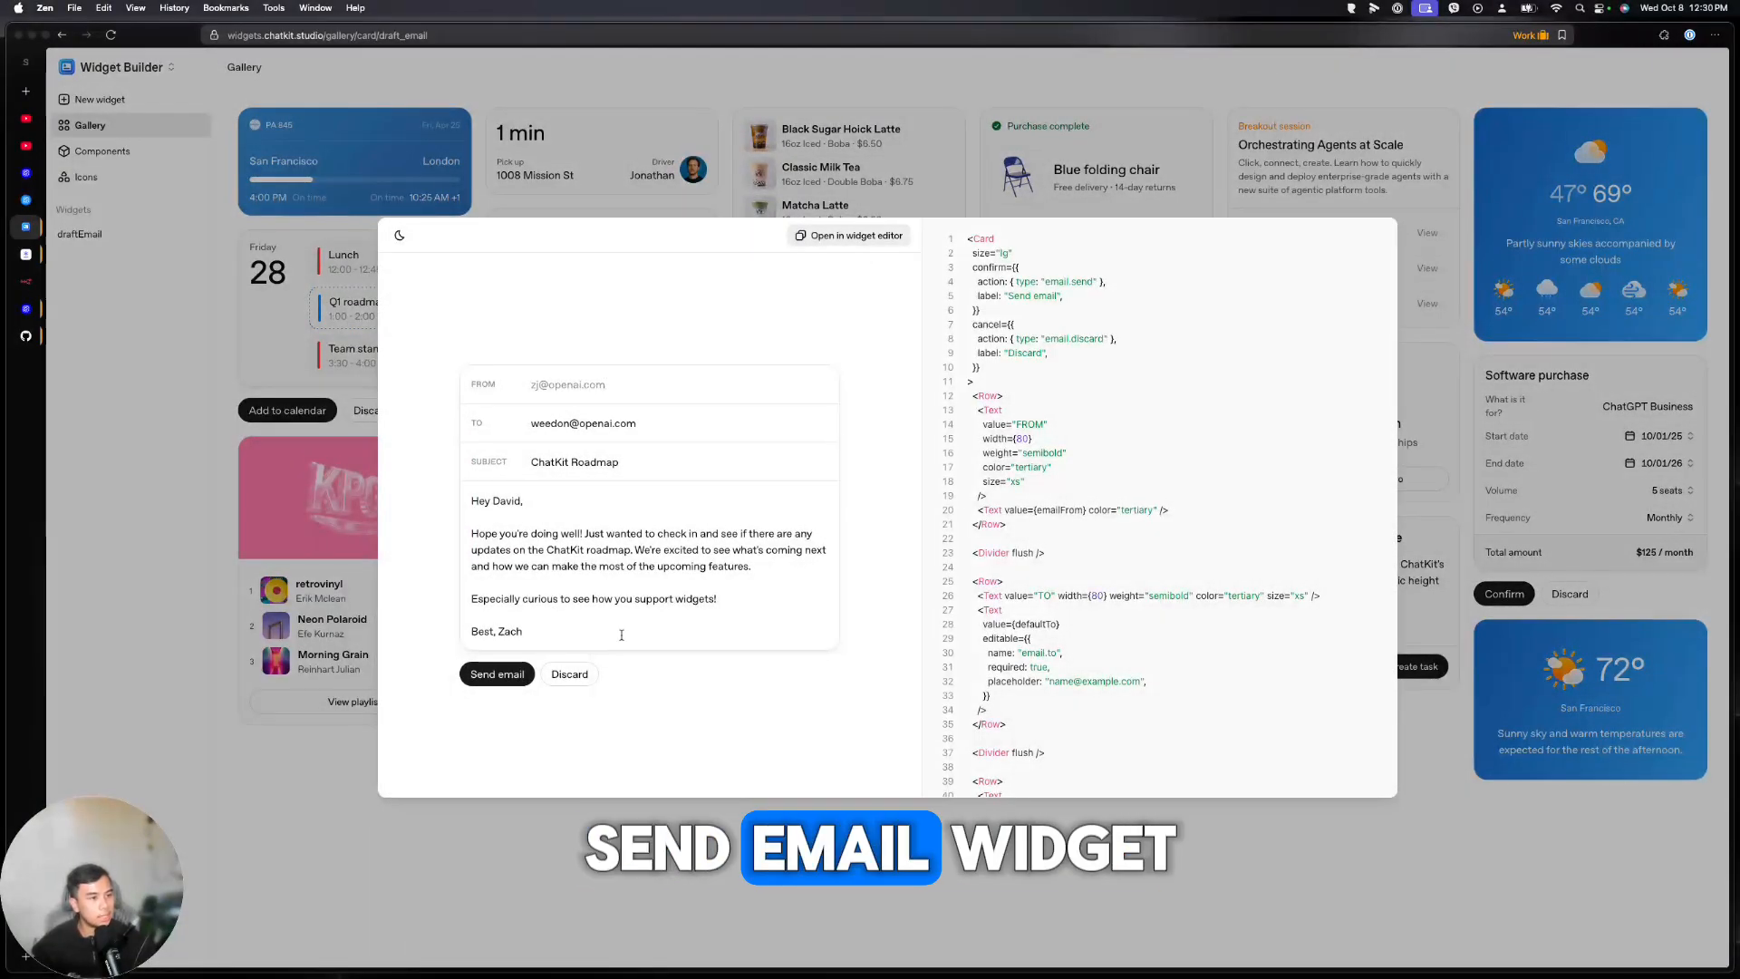
left_click(855, 237)
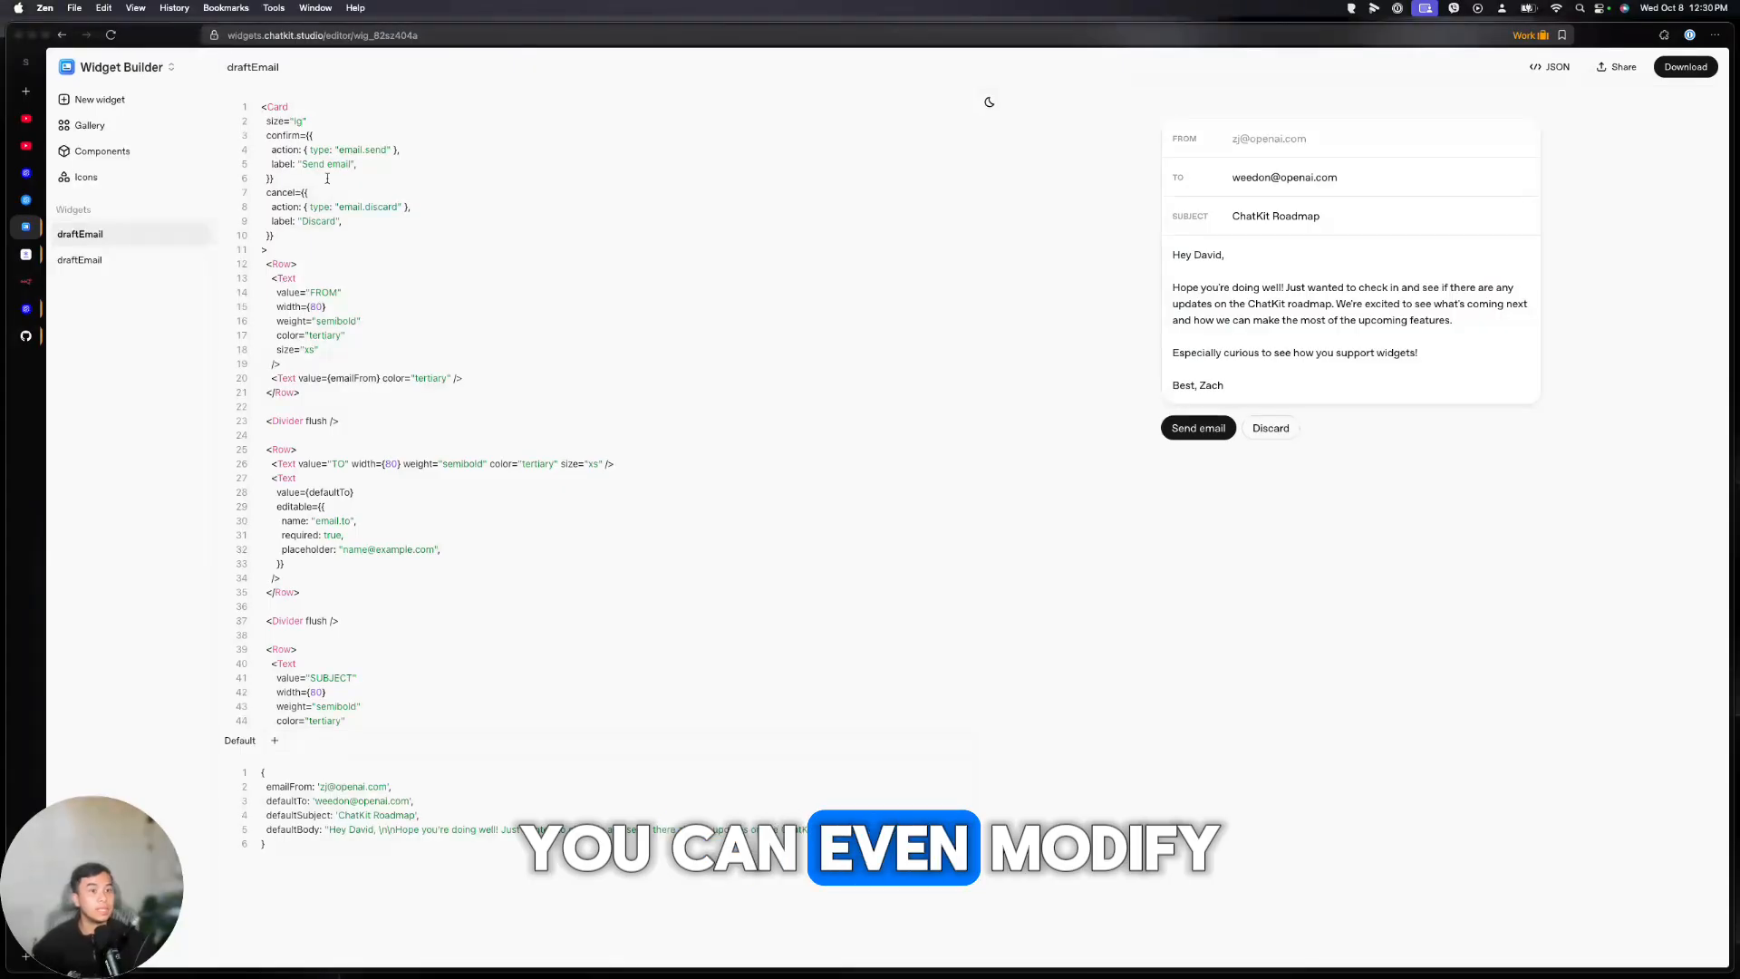
left_click_drag(325, 172, 416, 227)
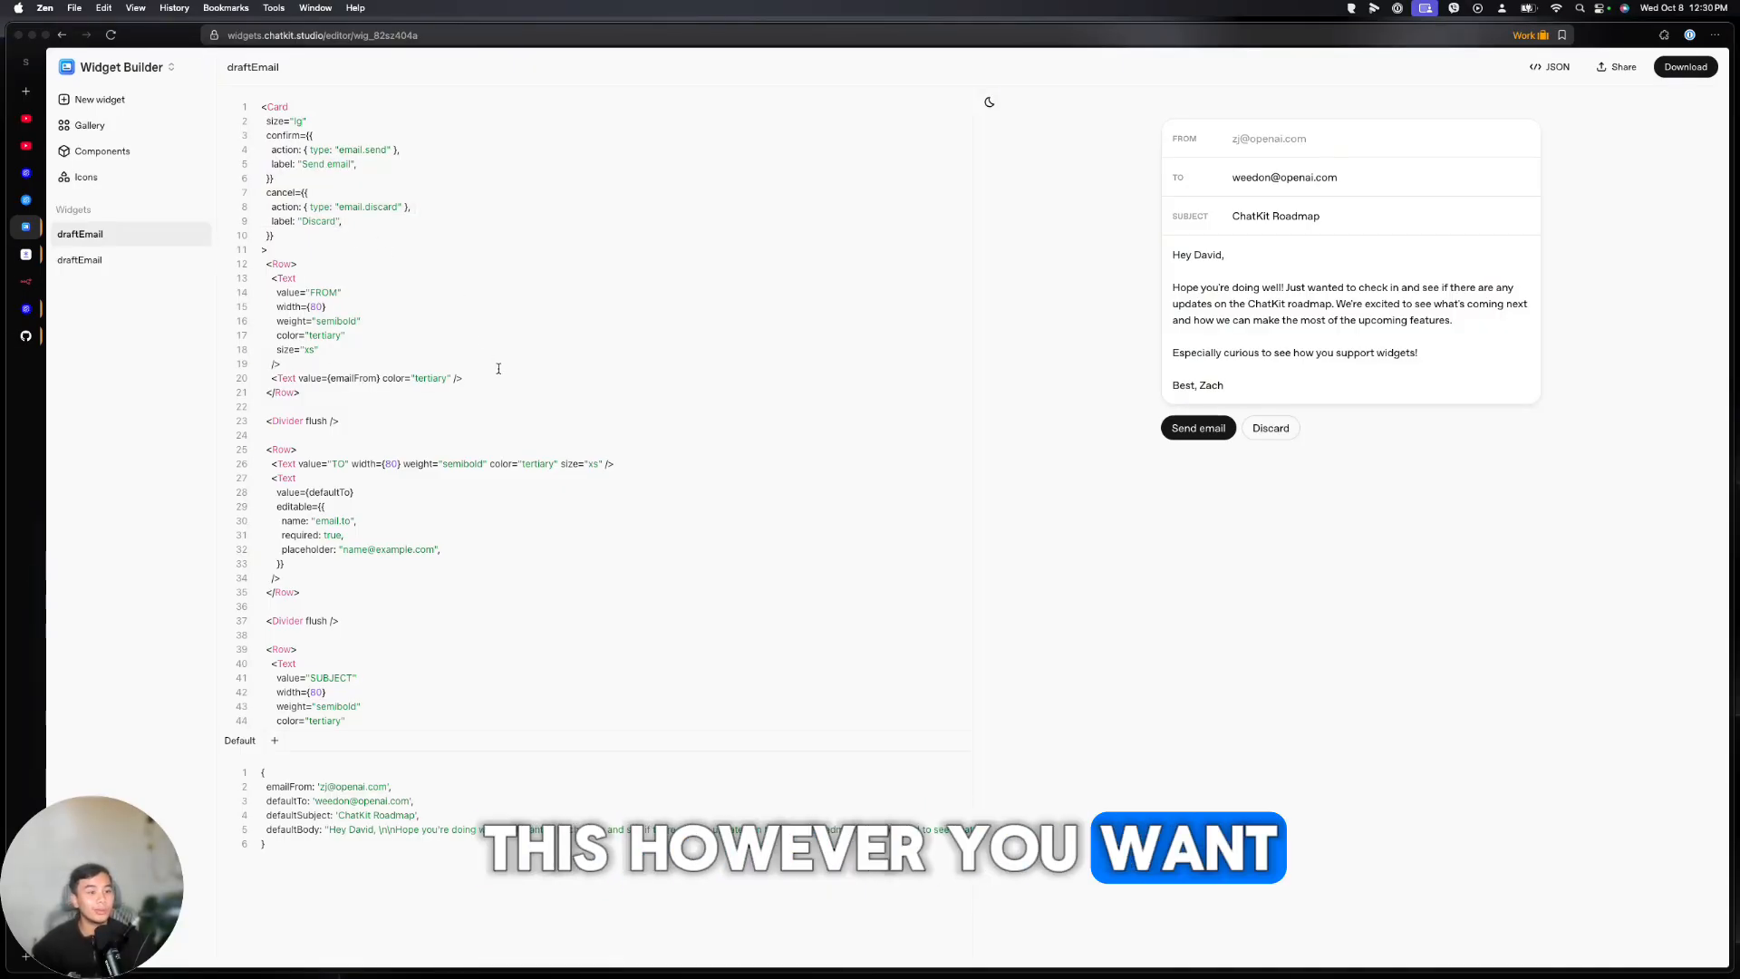
scroll(722, 367, "down", 5)
scroll(719, 447, "down", 5)
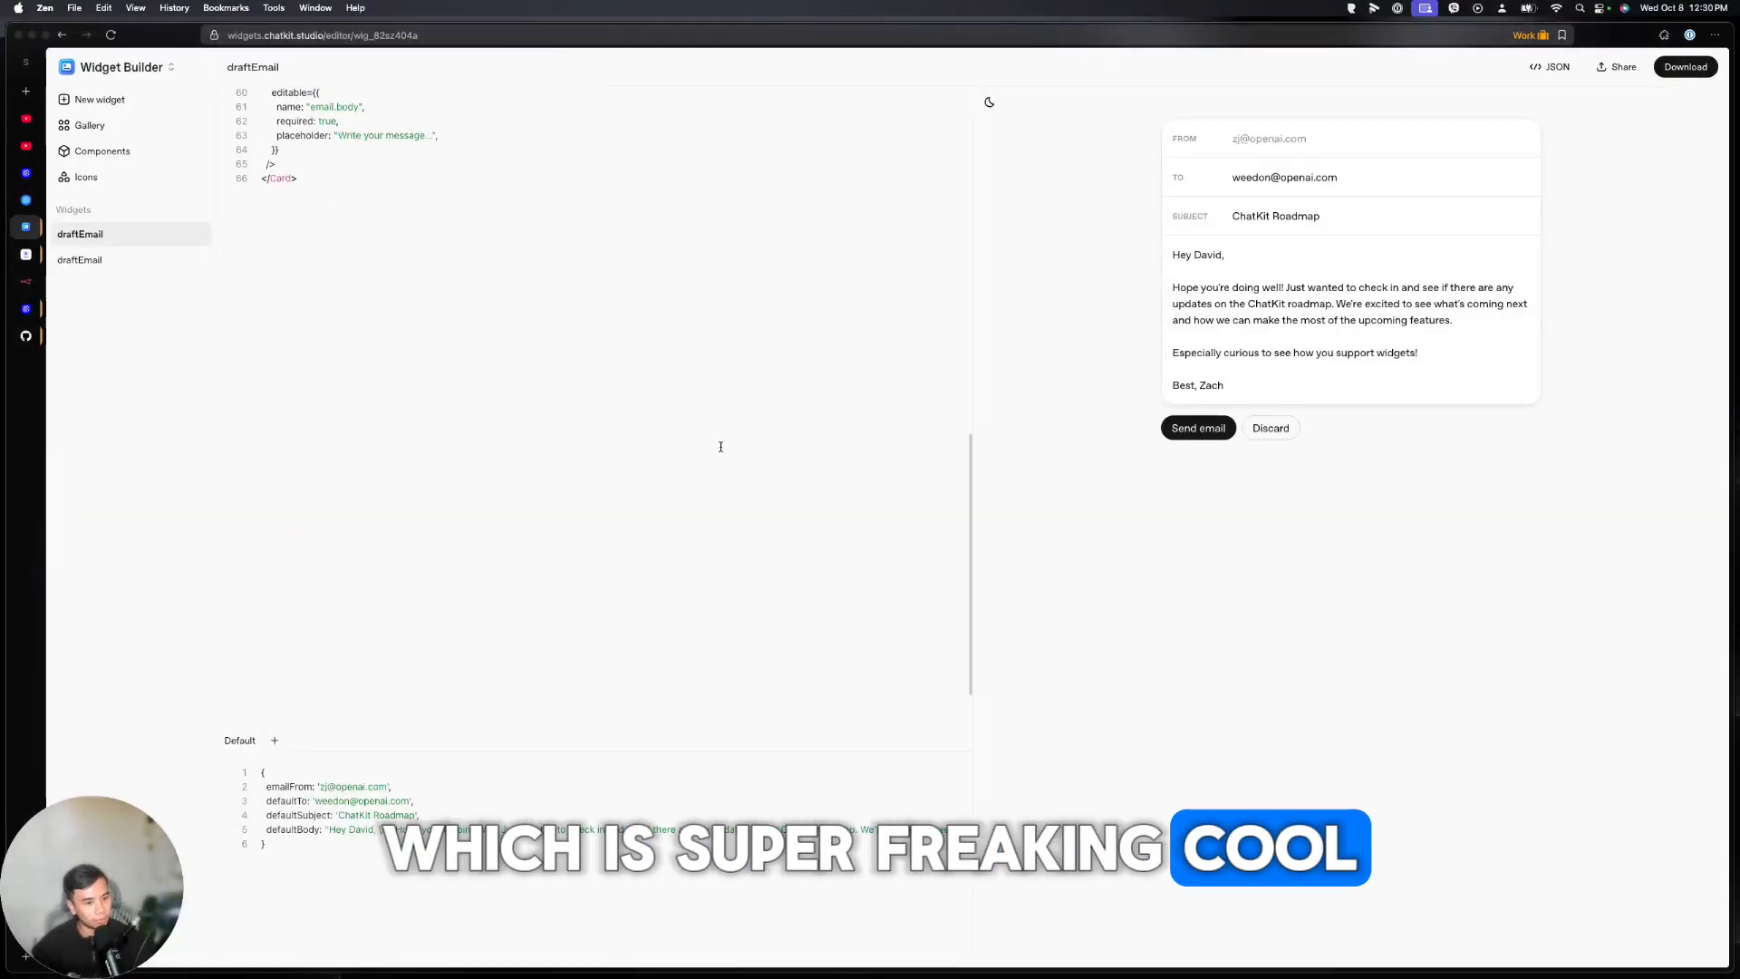
scroll(544, 453, "up", 10)
left_click_drag(263, 786, 393, 867)
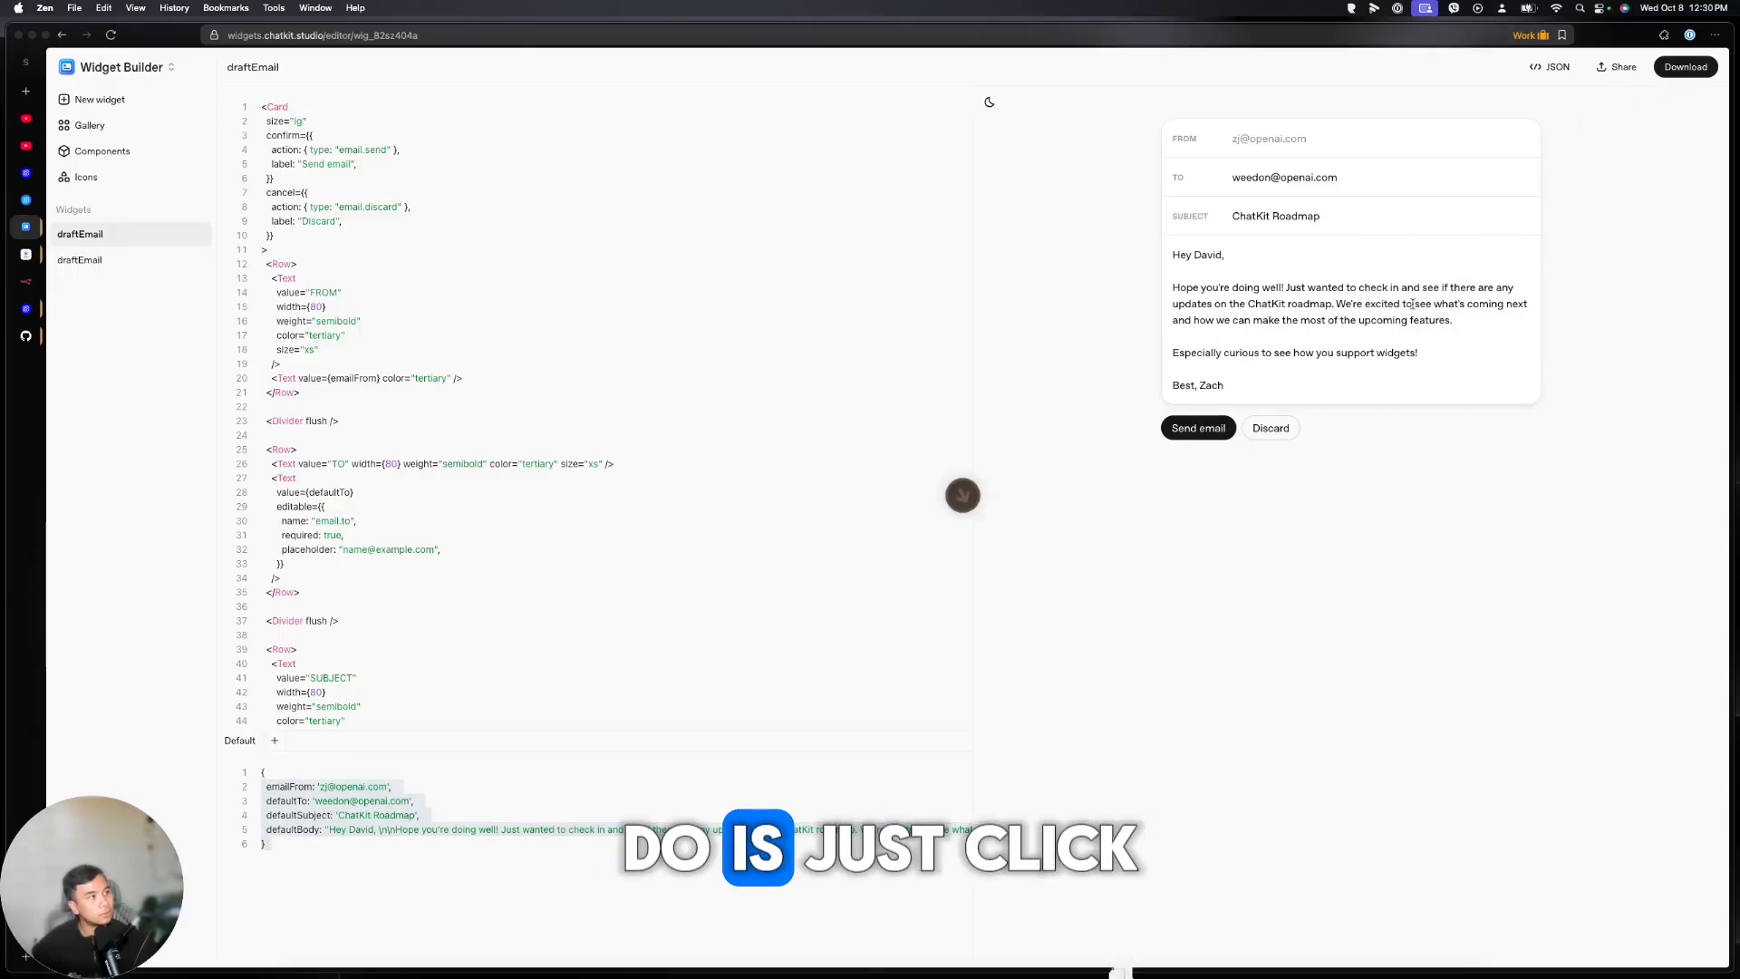
left_click(31, 203)
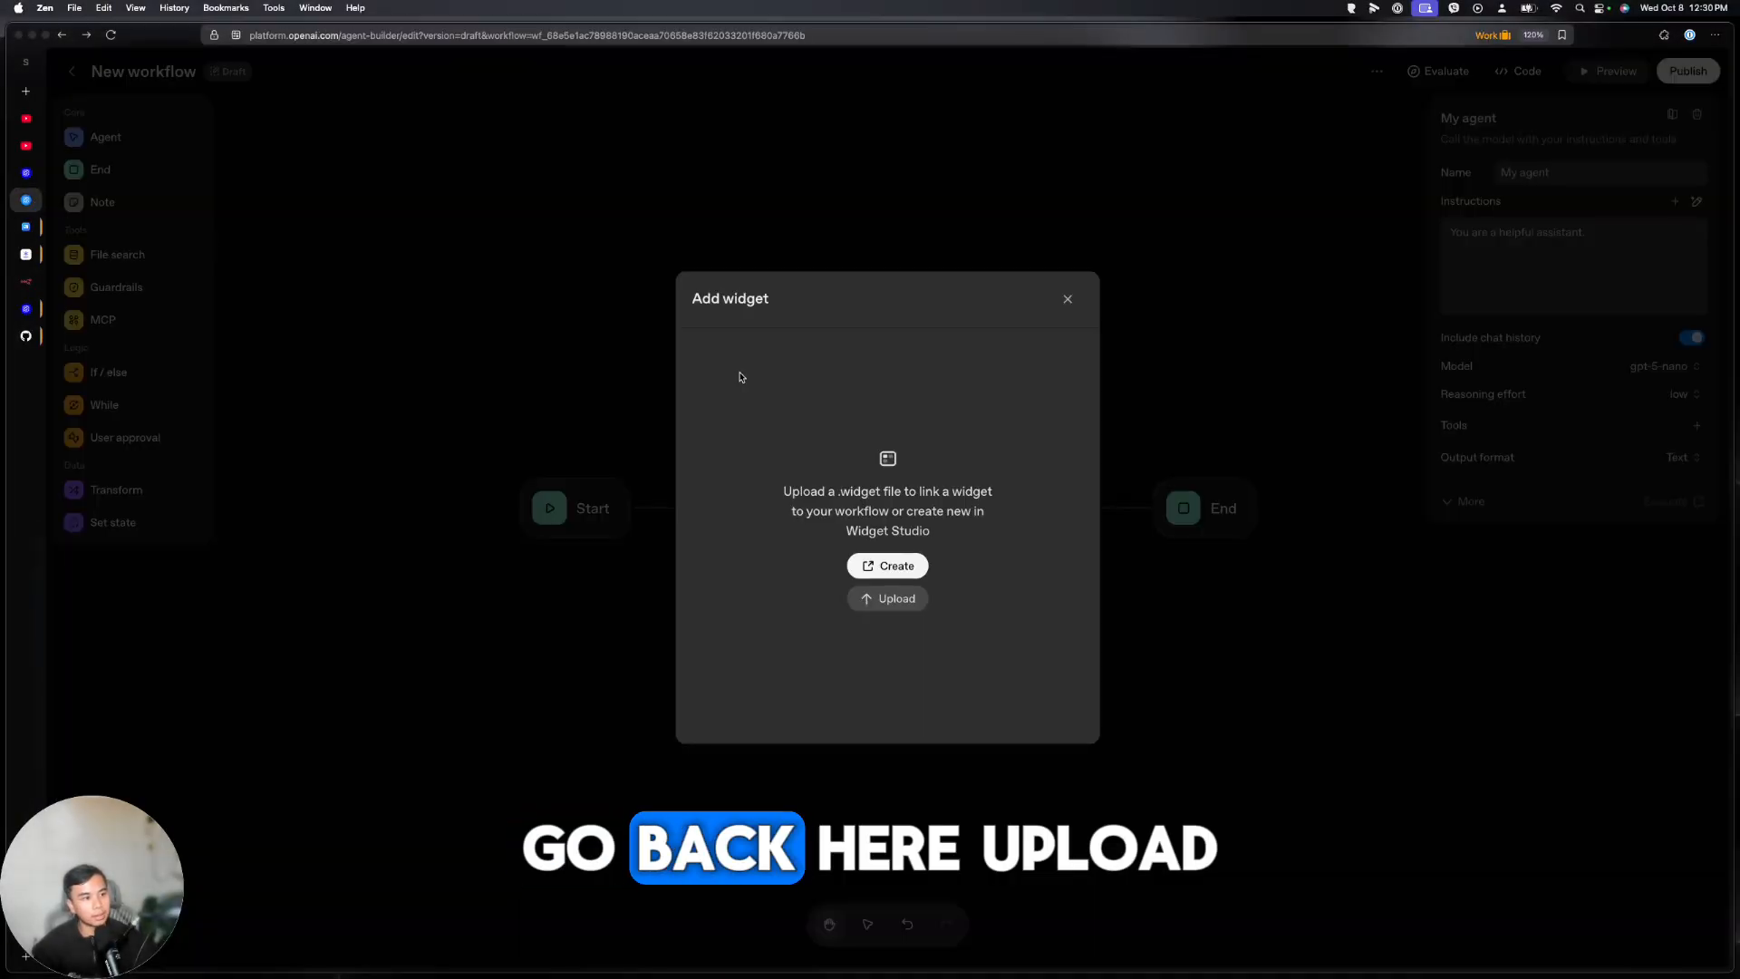
Upload draftEmail.widget from Downloads for the Gmail send tool and add EMAIL_MCP to My agent
left_click(891, 600)
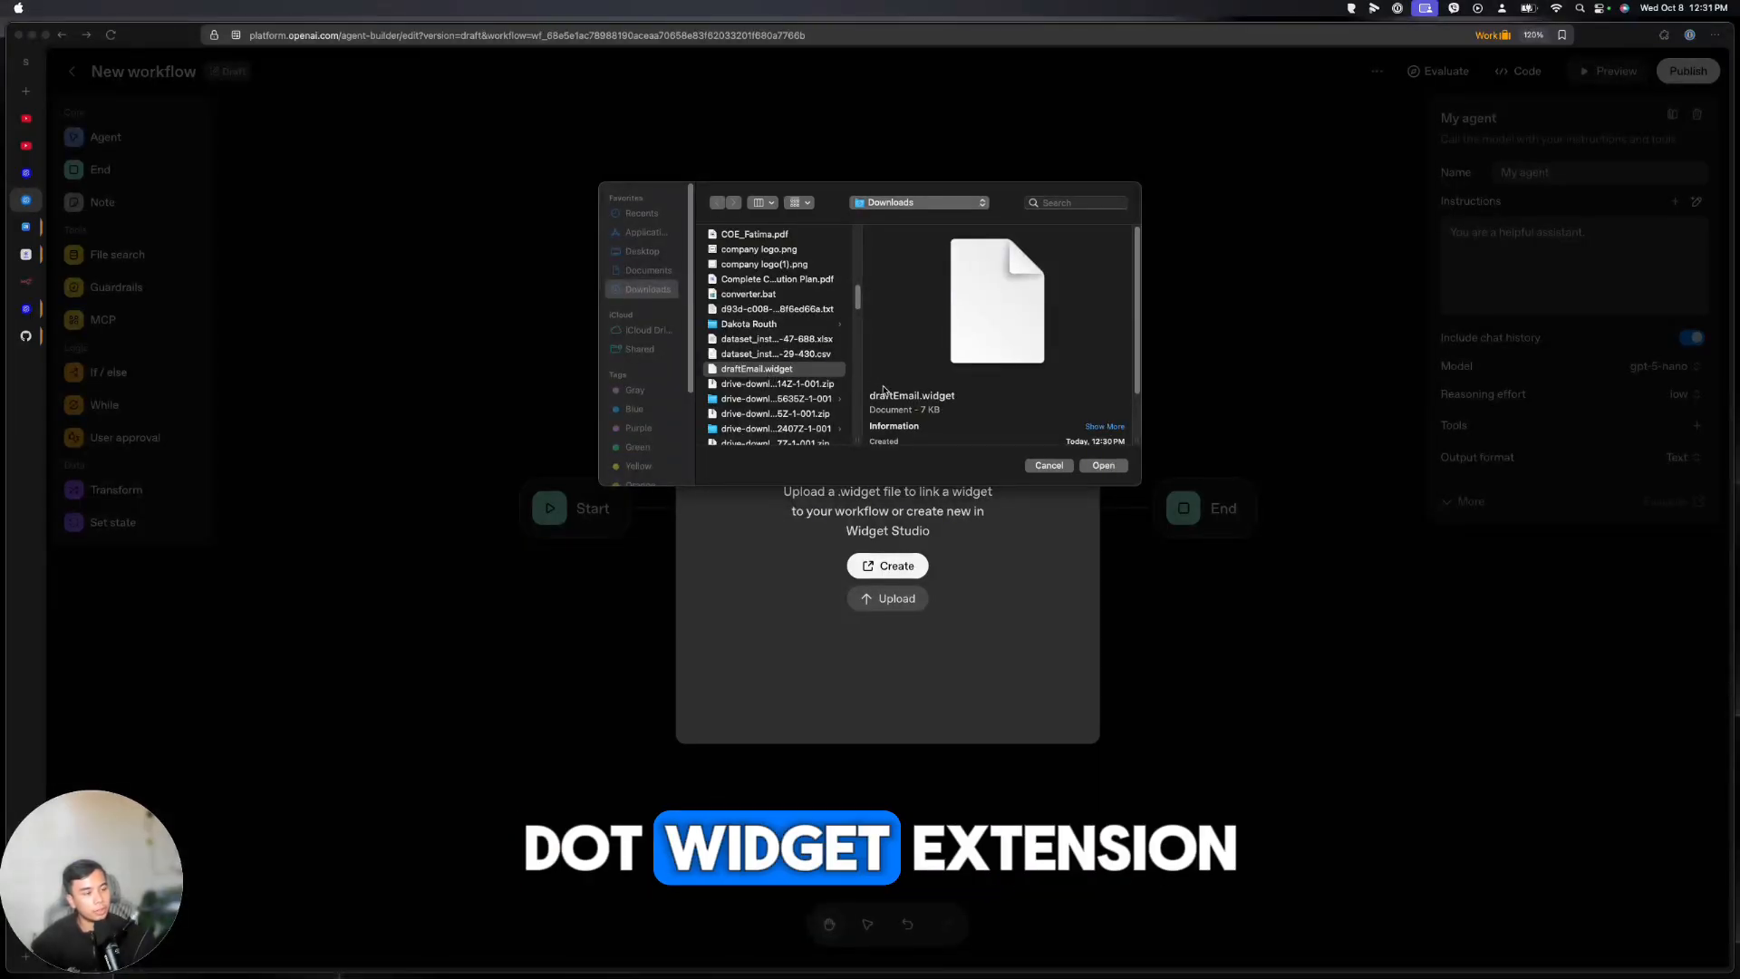
left_click(1089, 468)
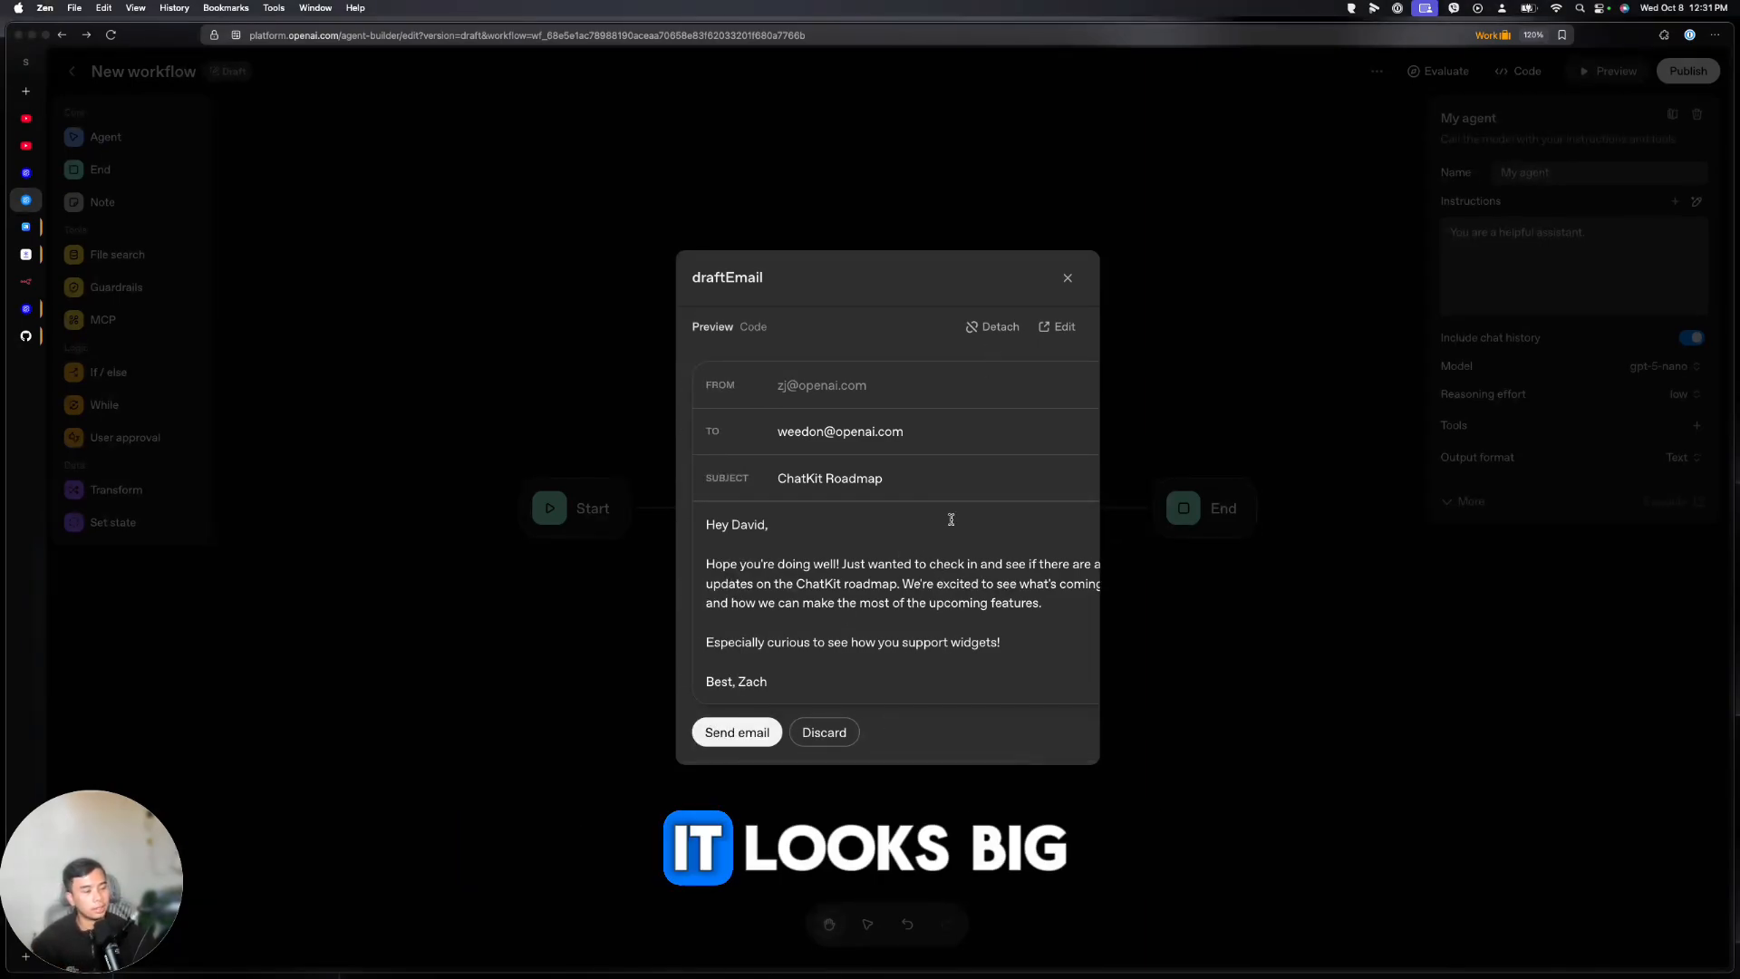
key("Escape")
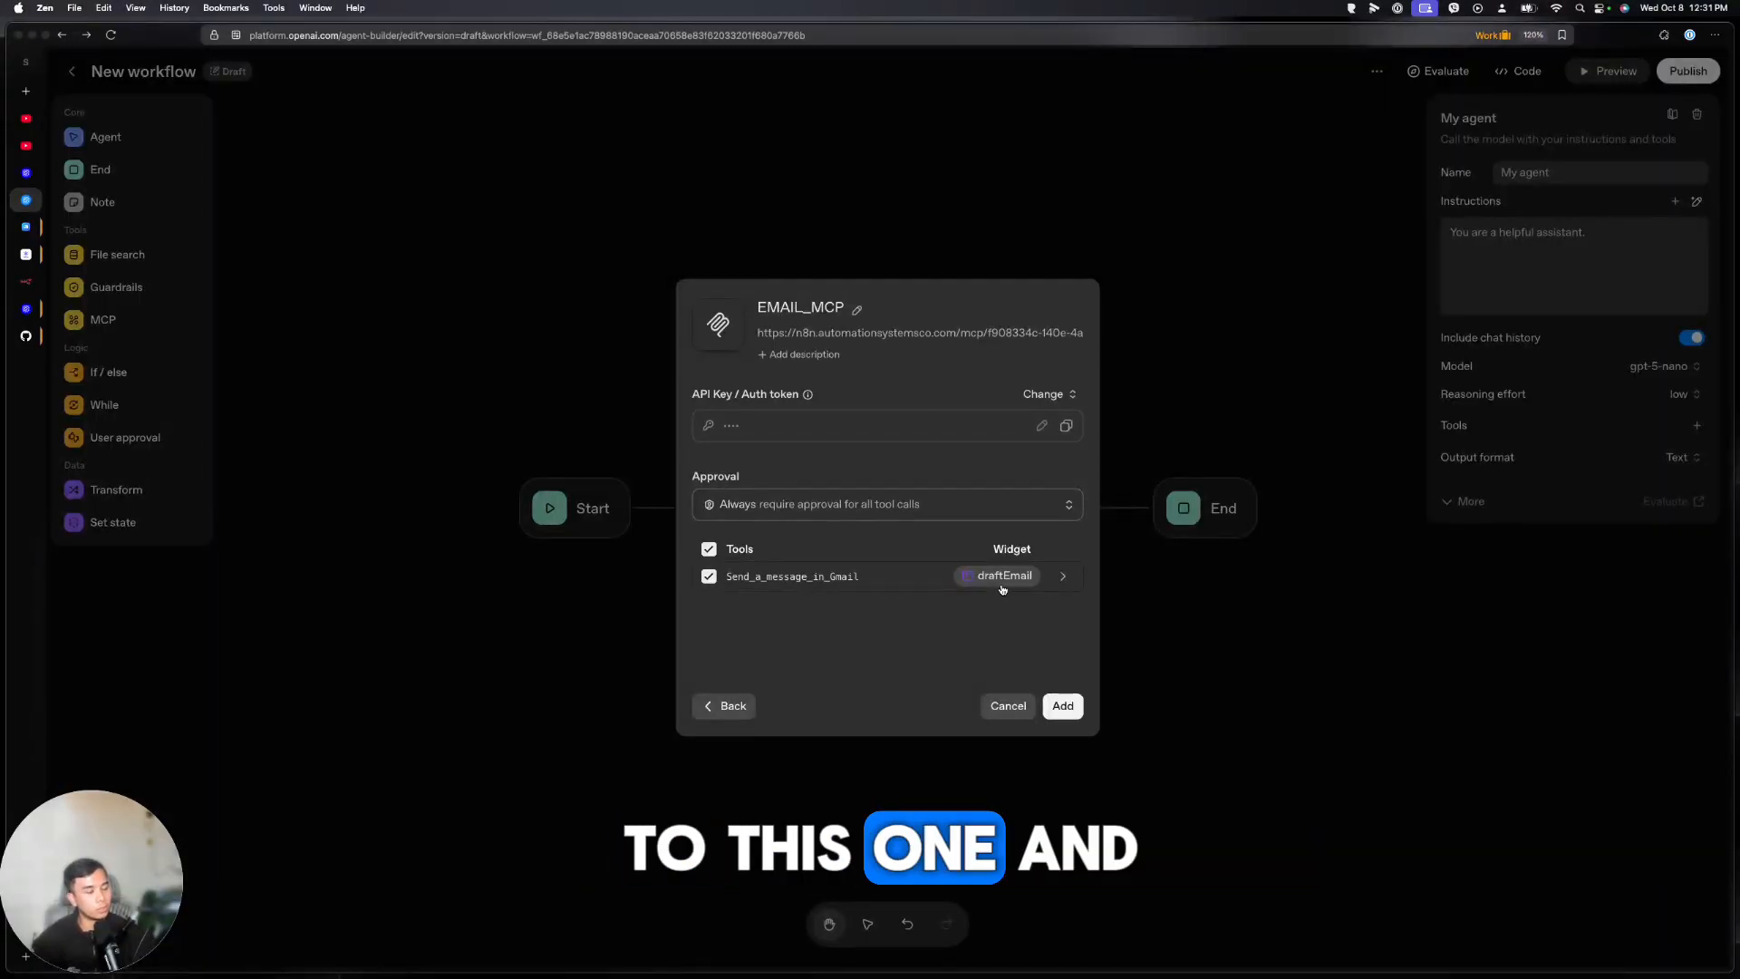
left_click(1065, 712)
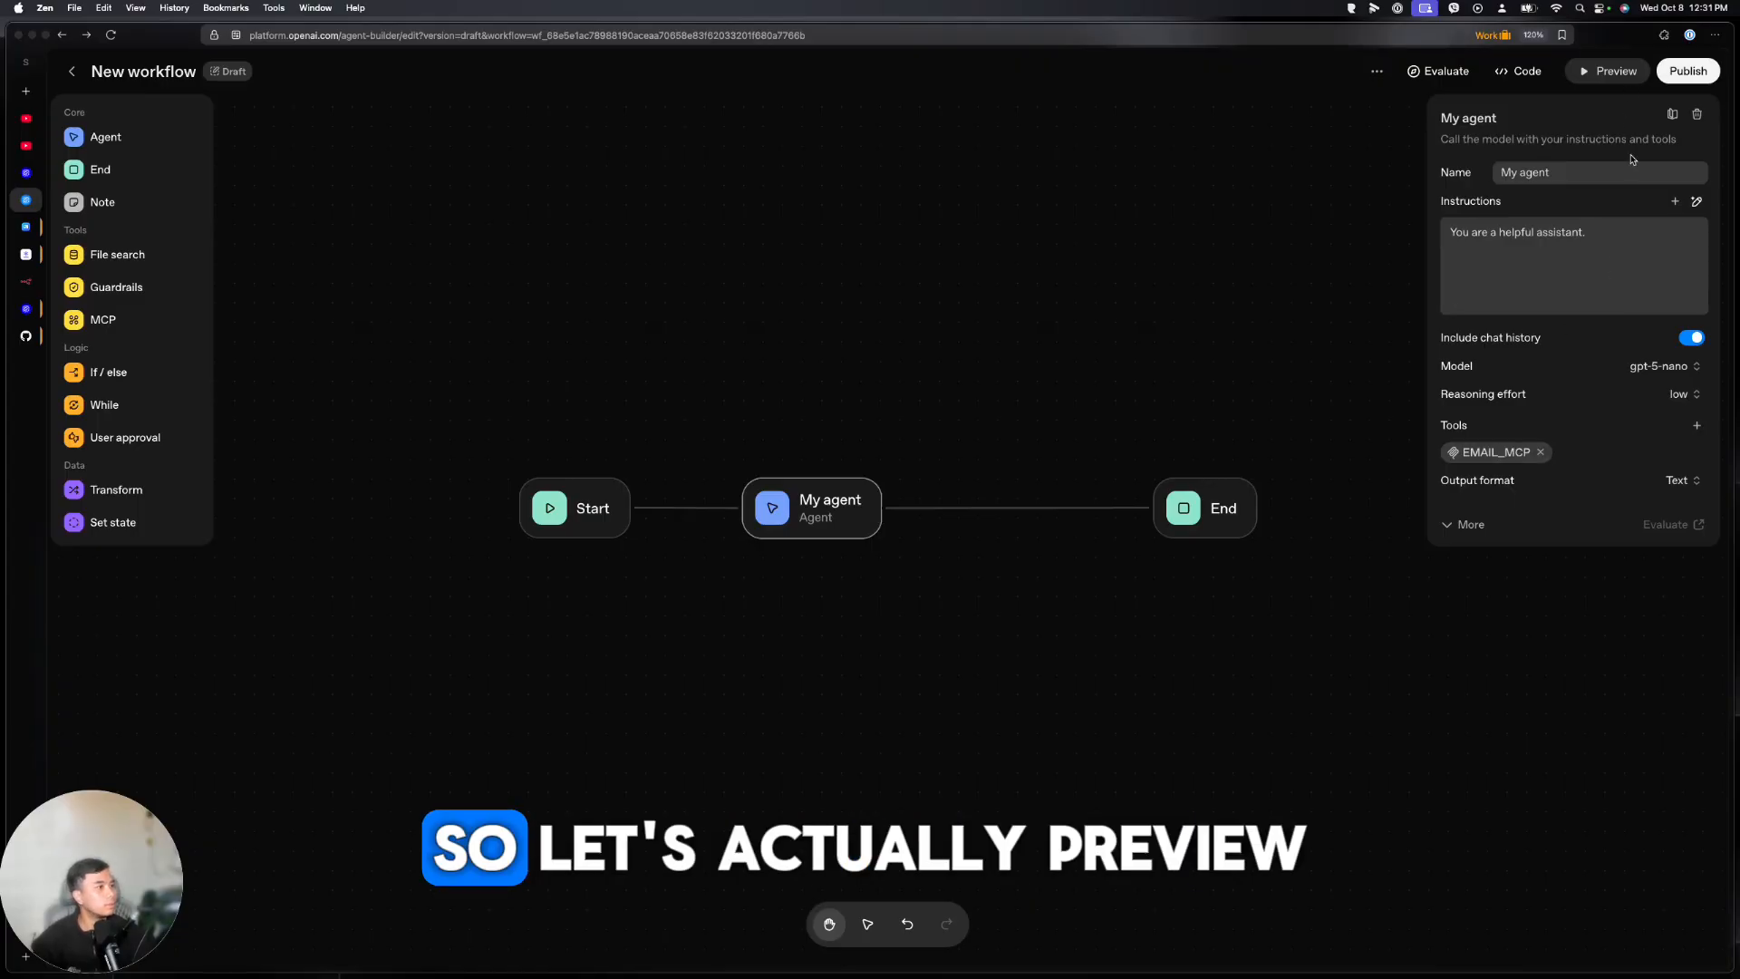
Ask the workflow's preview chat to email a contact that you'll be 15 minutes late
left_click(1639, 78)
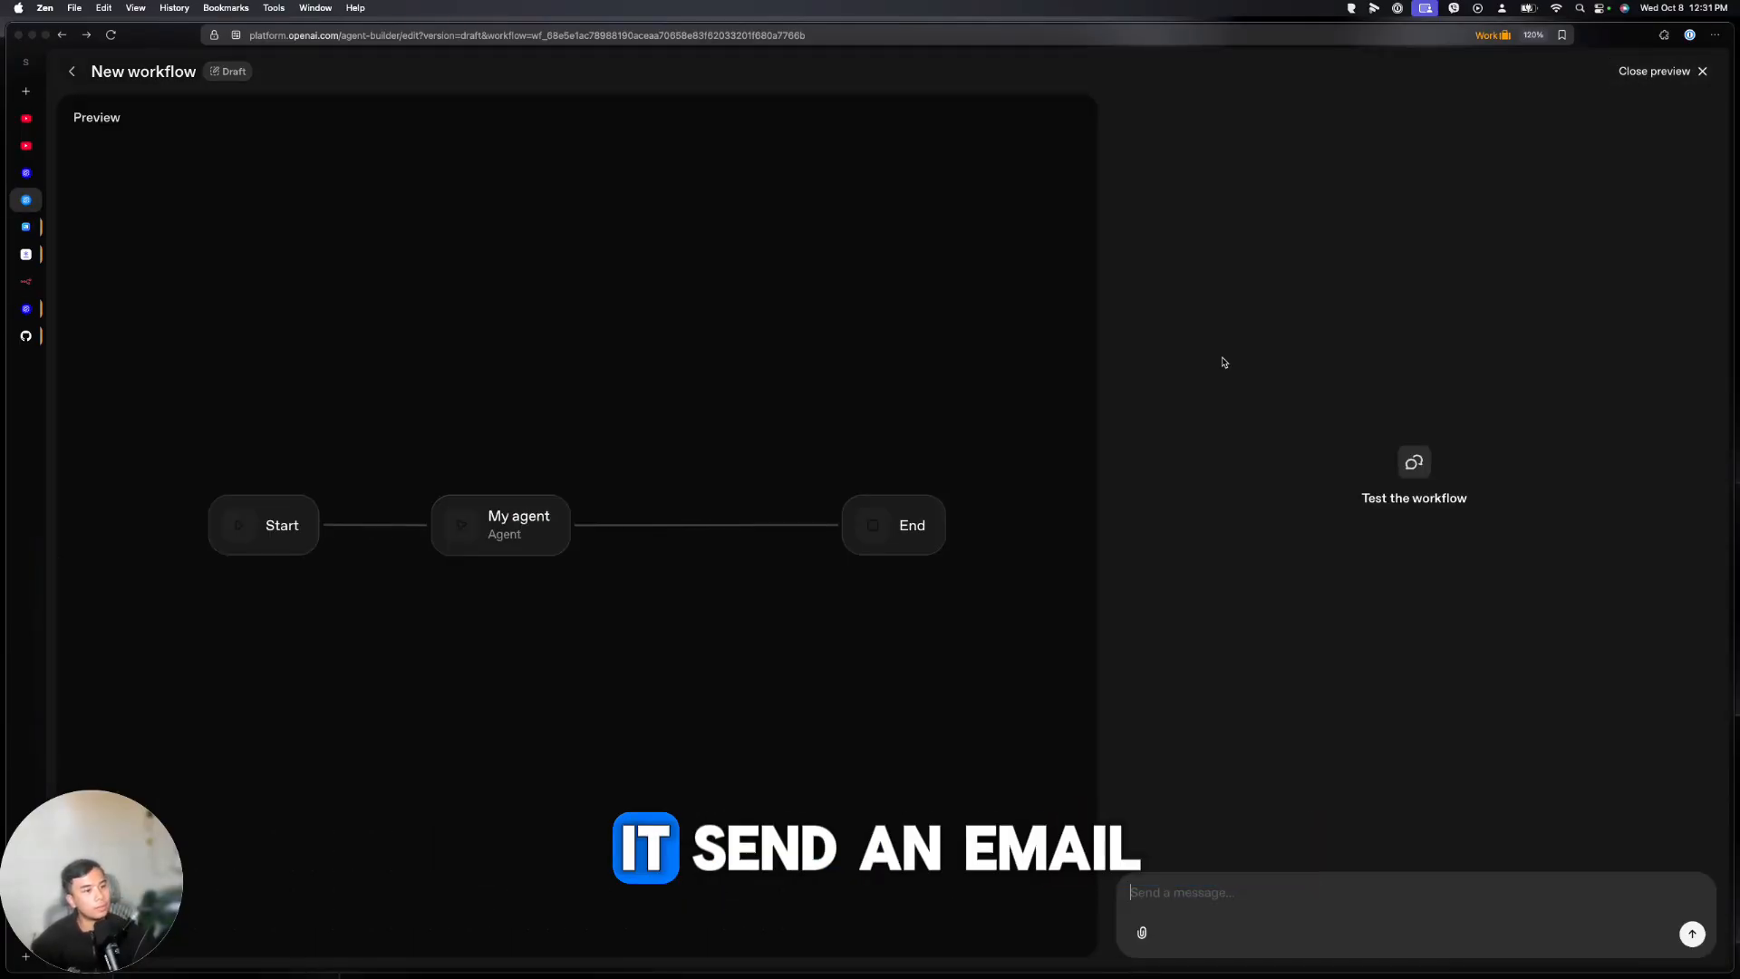
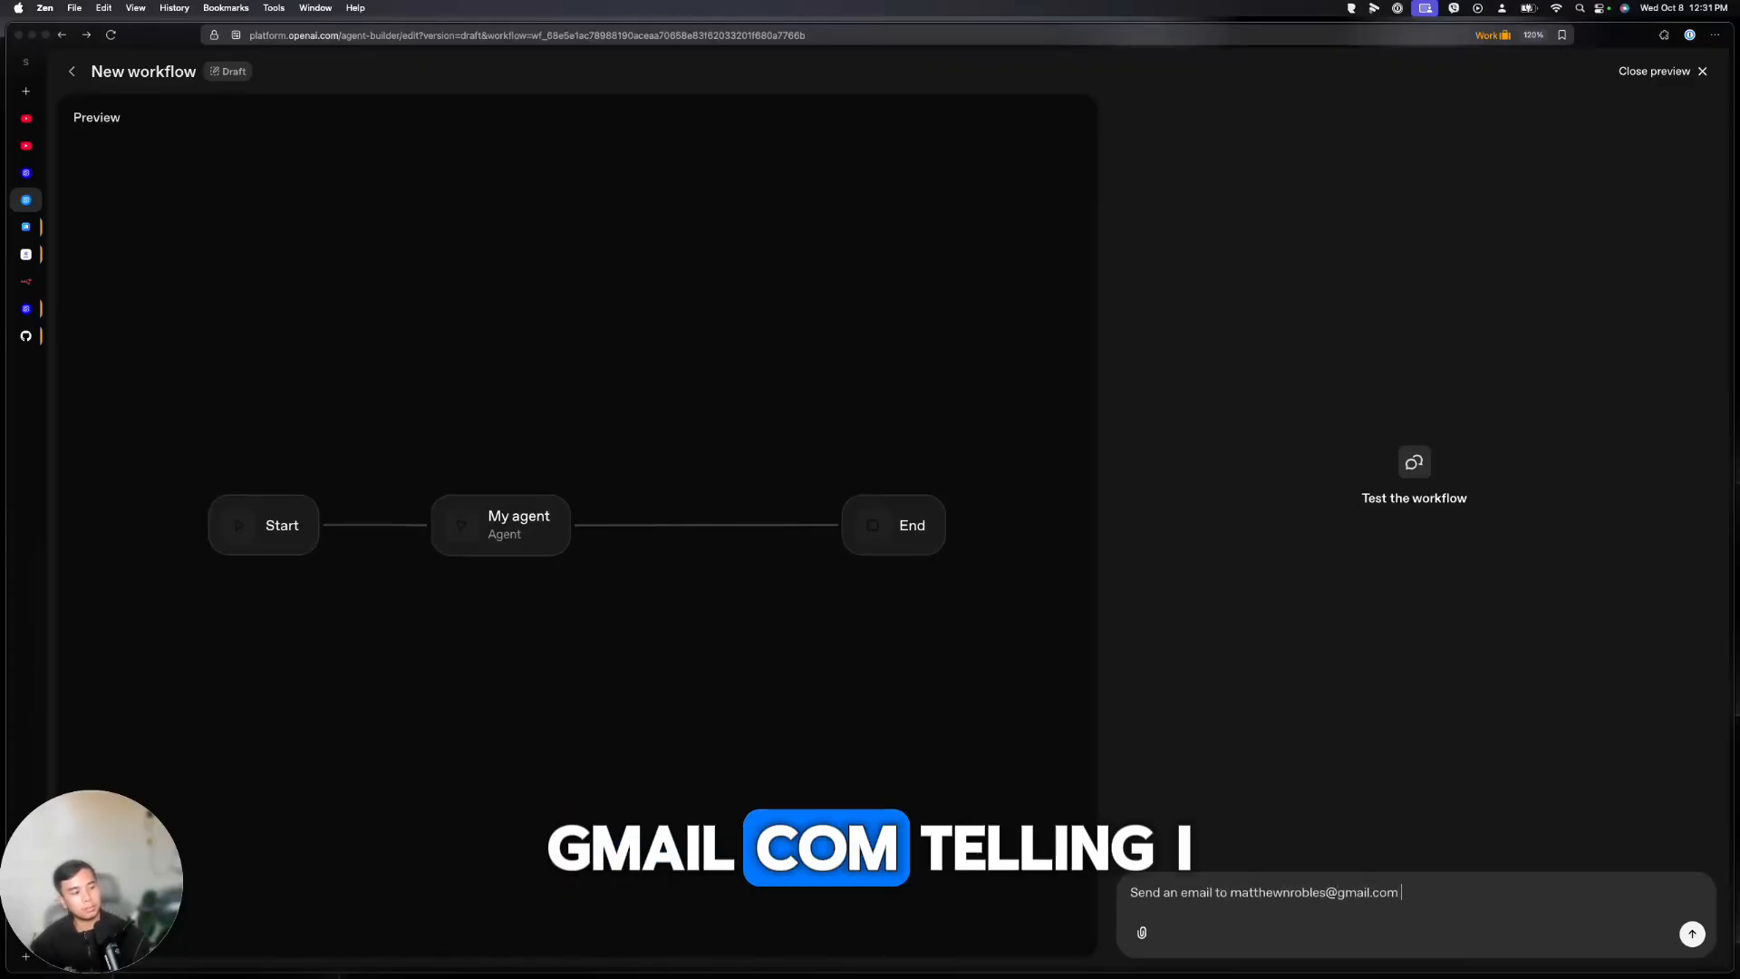
type("telling I will be late f")
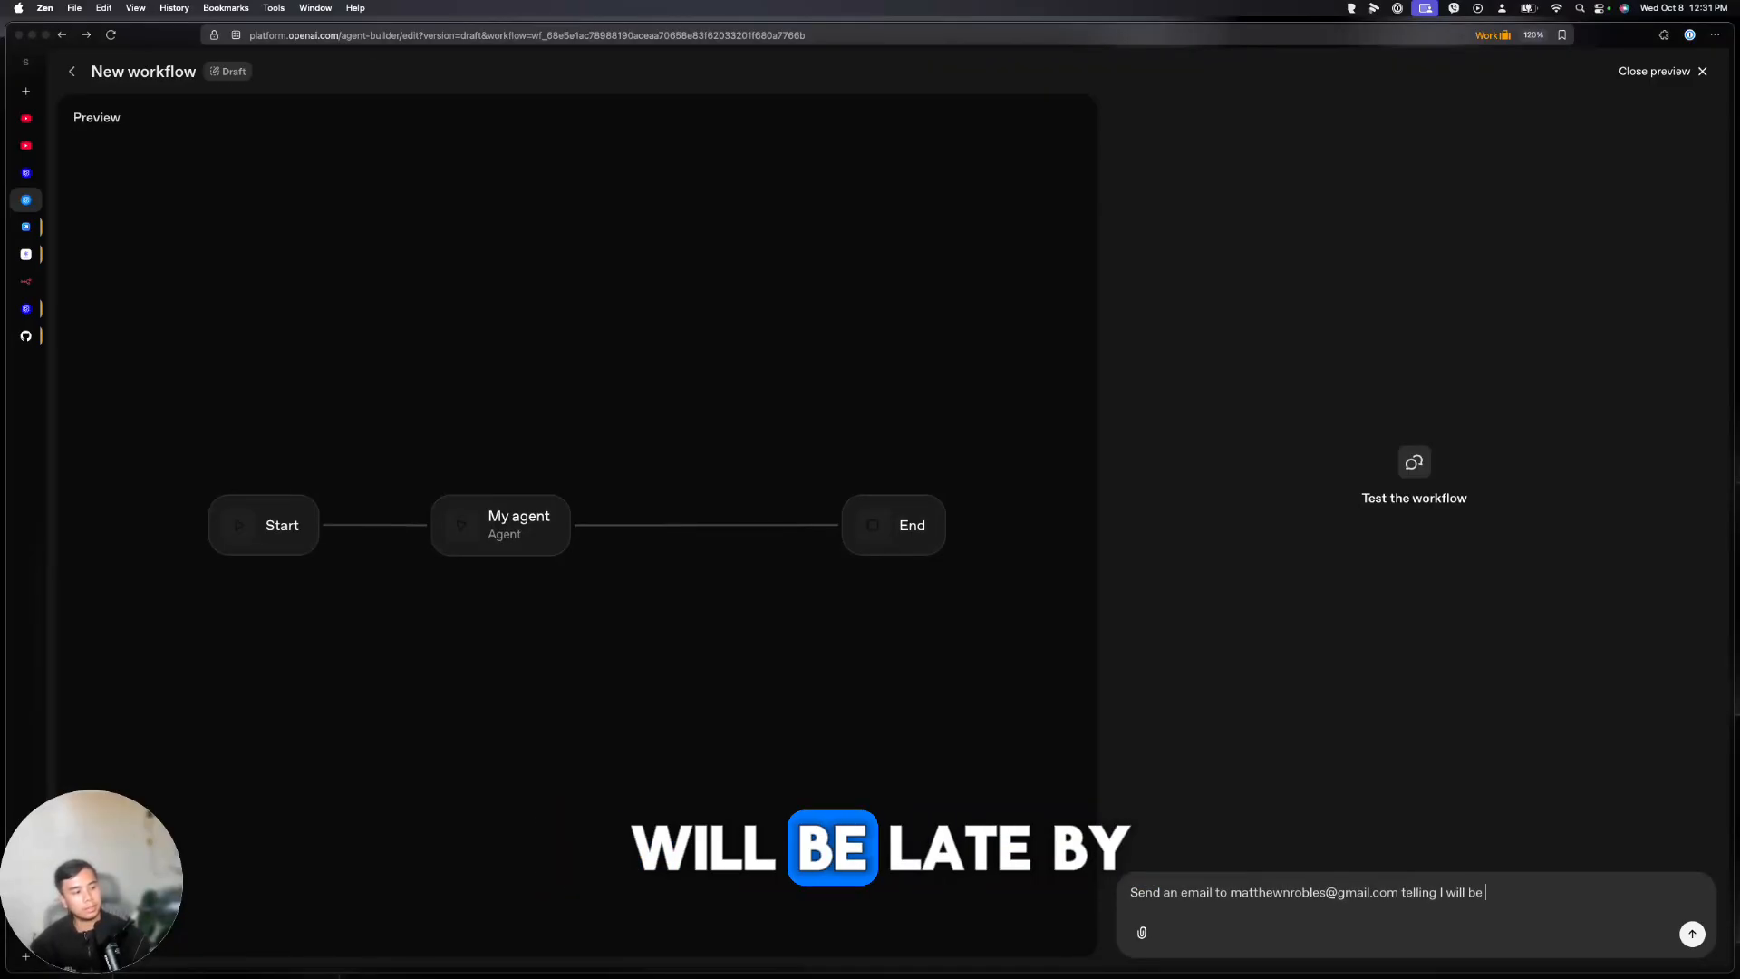
key("Return")
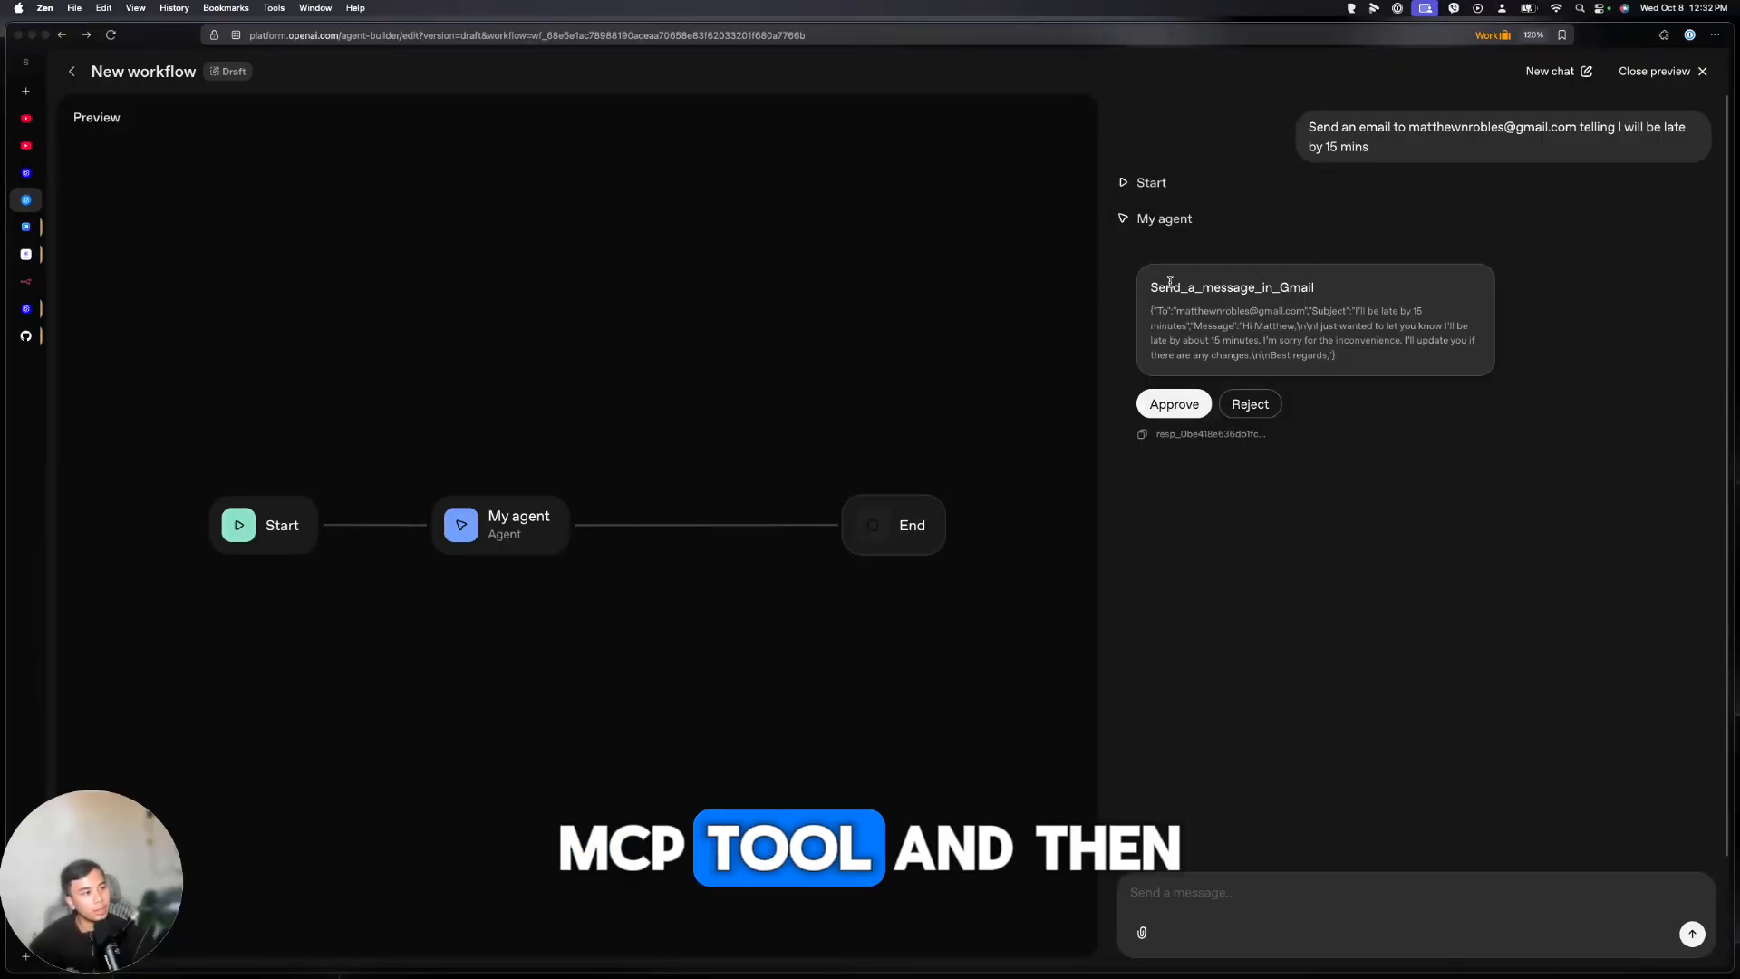
Approve sending the drafted Gmail message, then go to the n8n workflow
left_click(1175, 406)
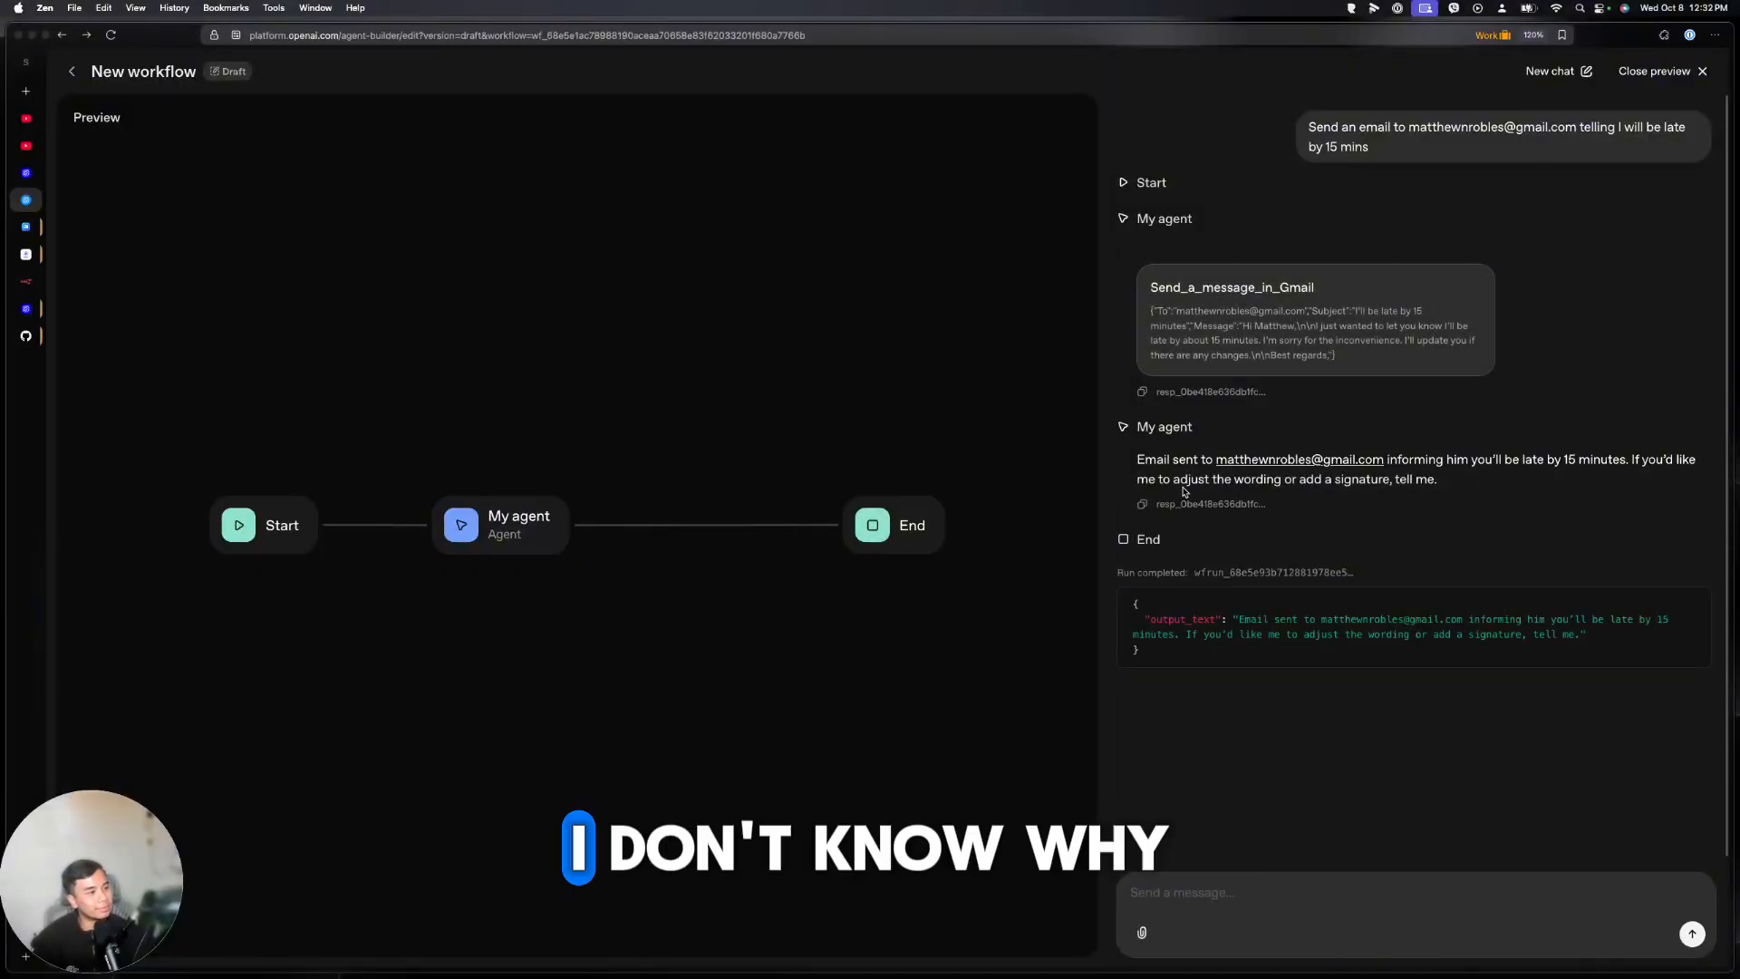
left_click_drag(1144, 460, 1173, 459)
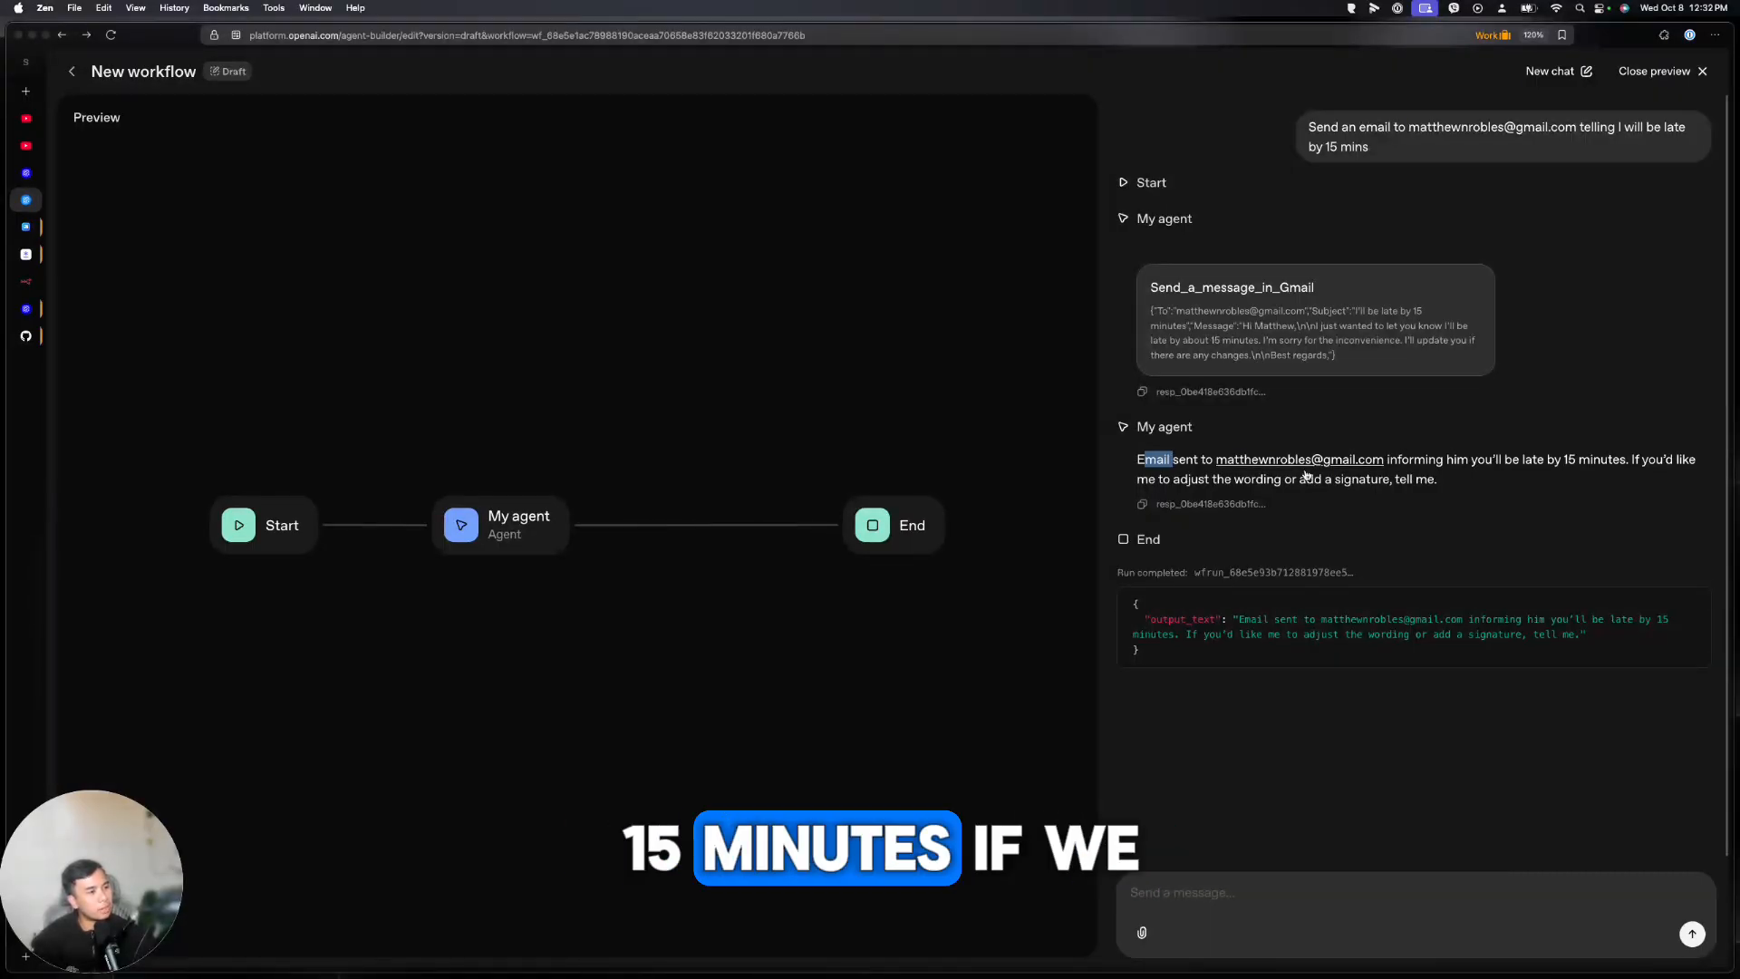
left_click(40, 288)
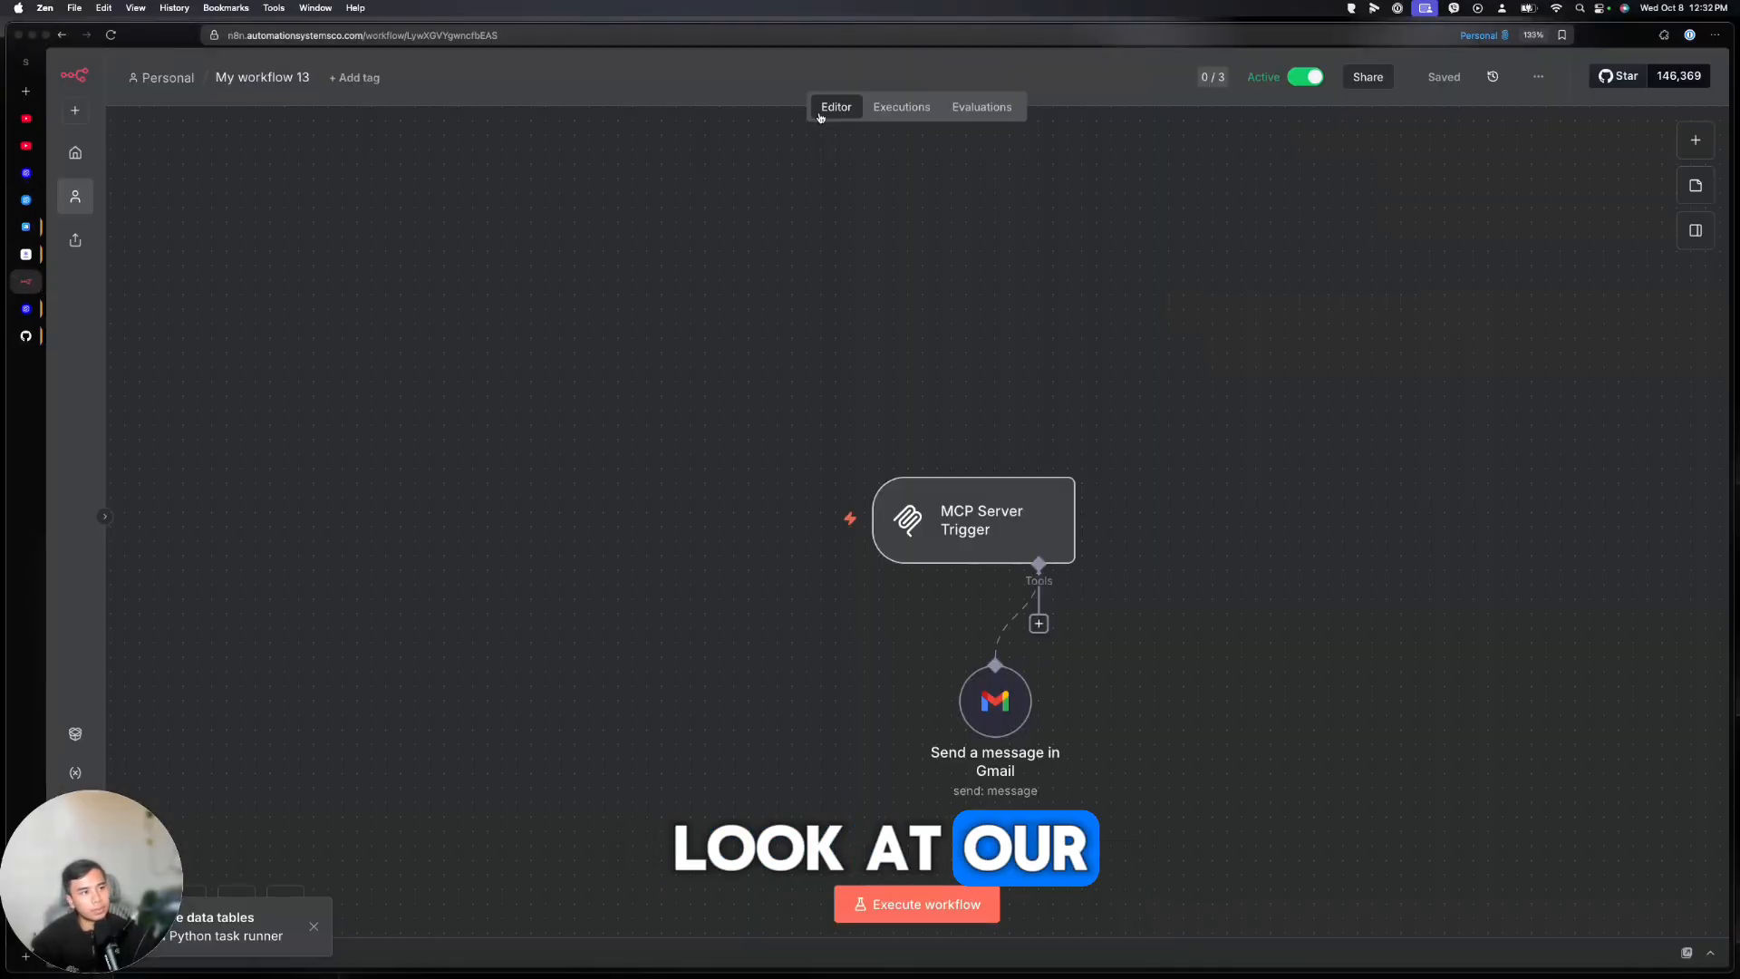
left_click(871, 107)
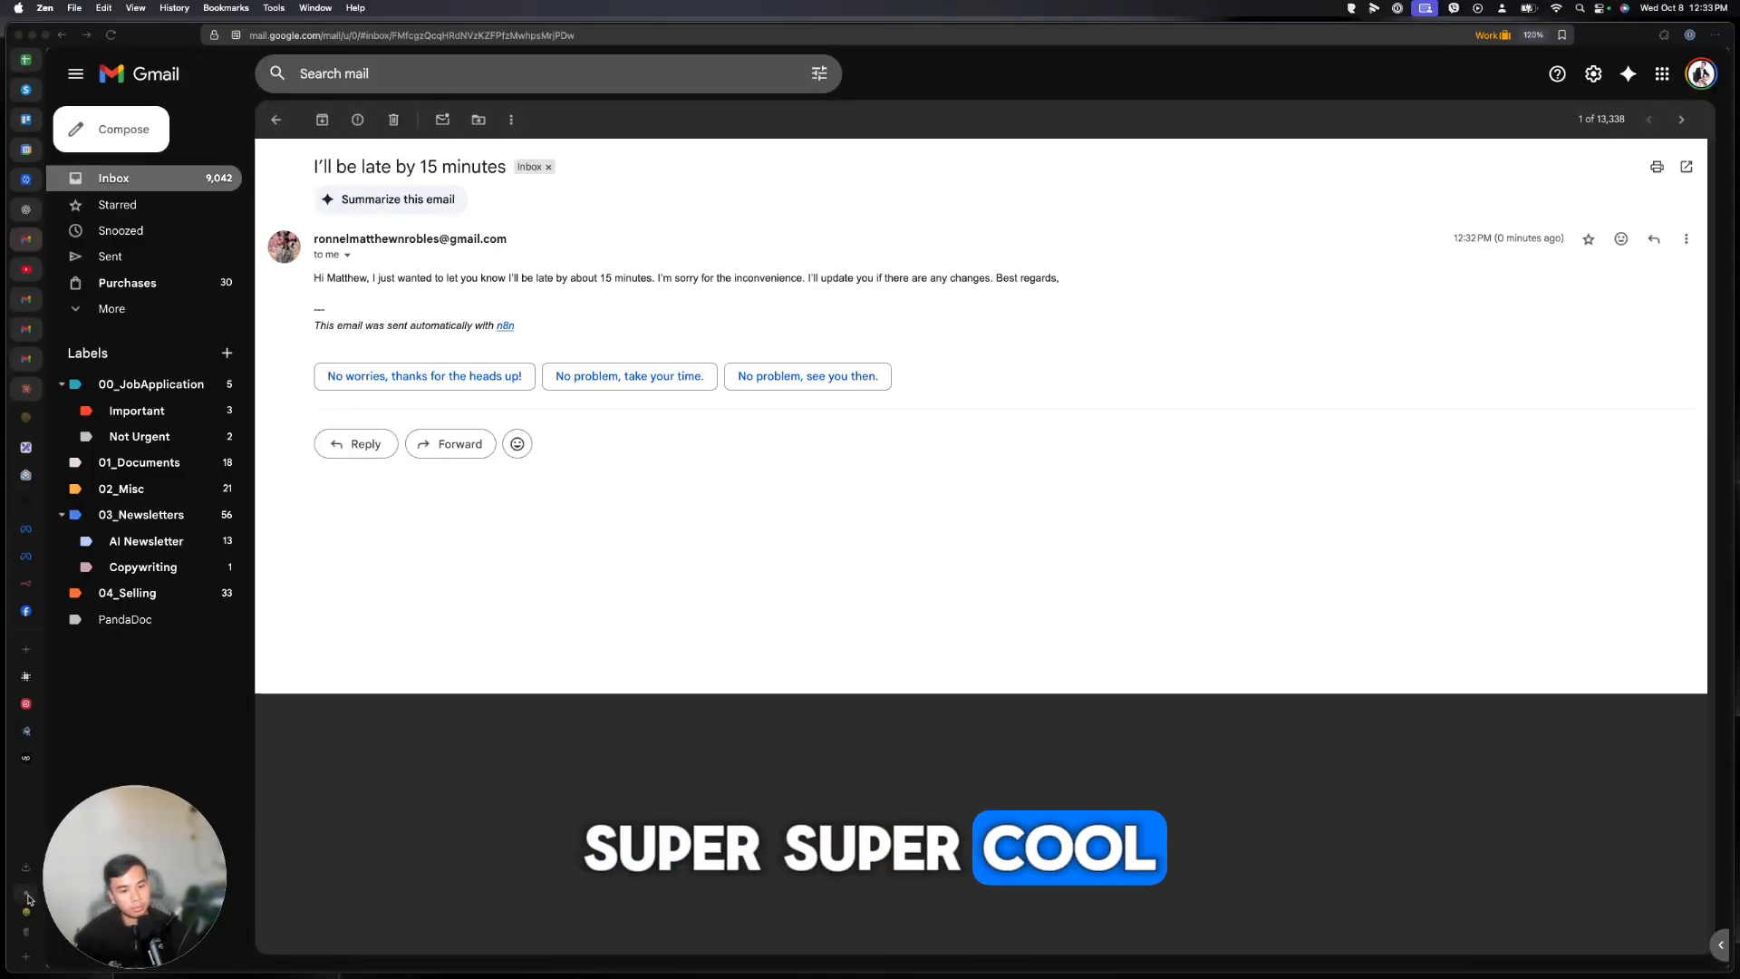
left_click(27, 899)
left_click(827, 107)
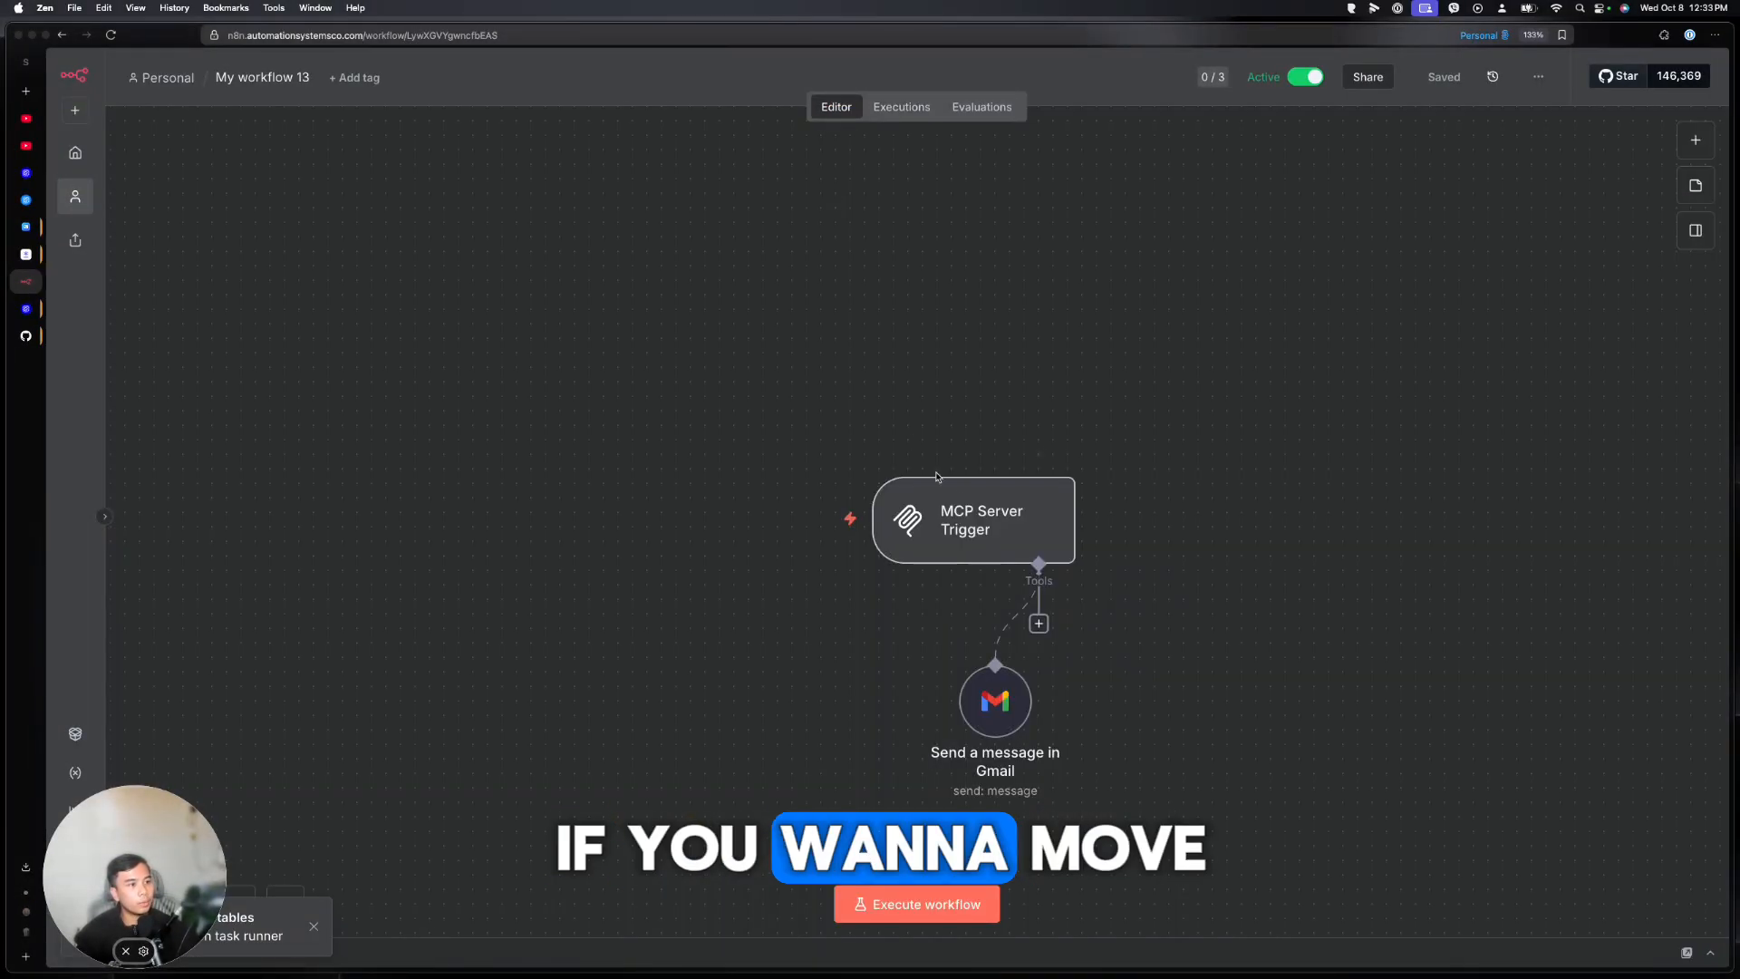
Add the Append n8n Attribution option to the Gmail send-message node's options
double_click(992, 696)
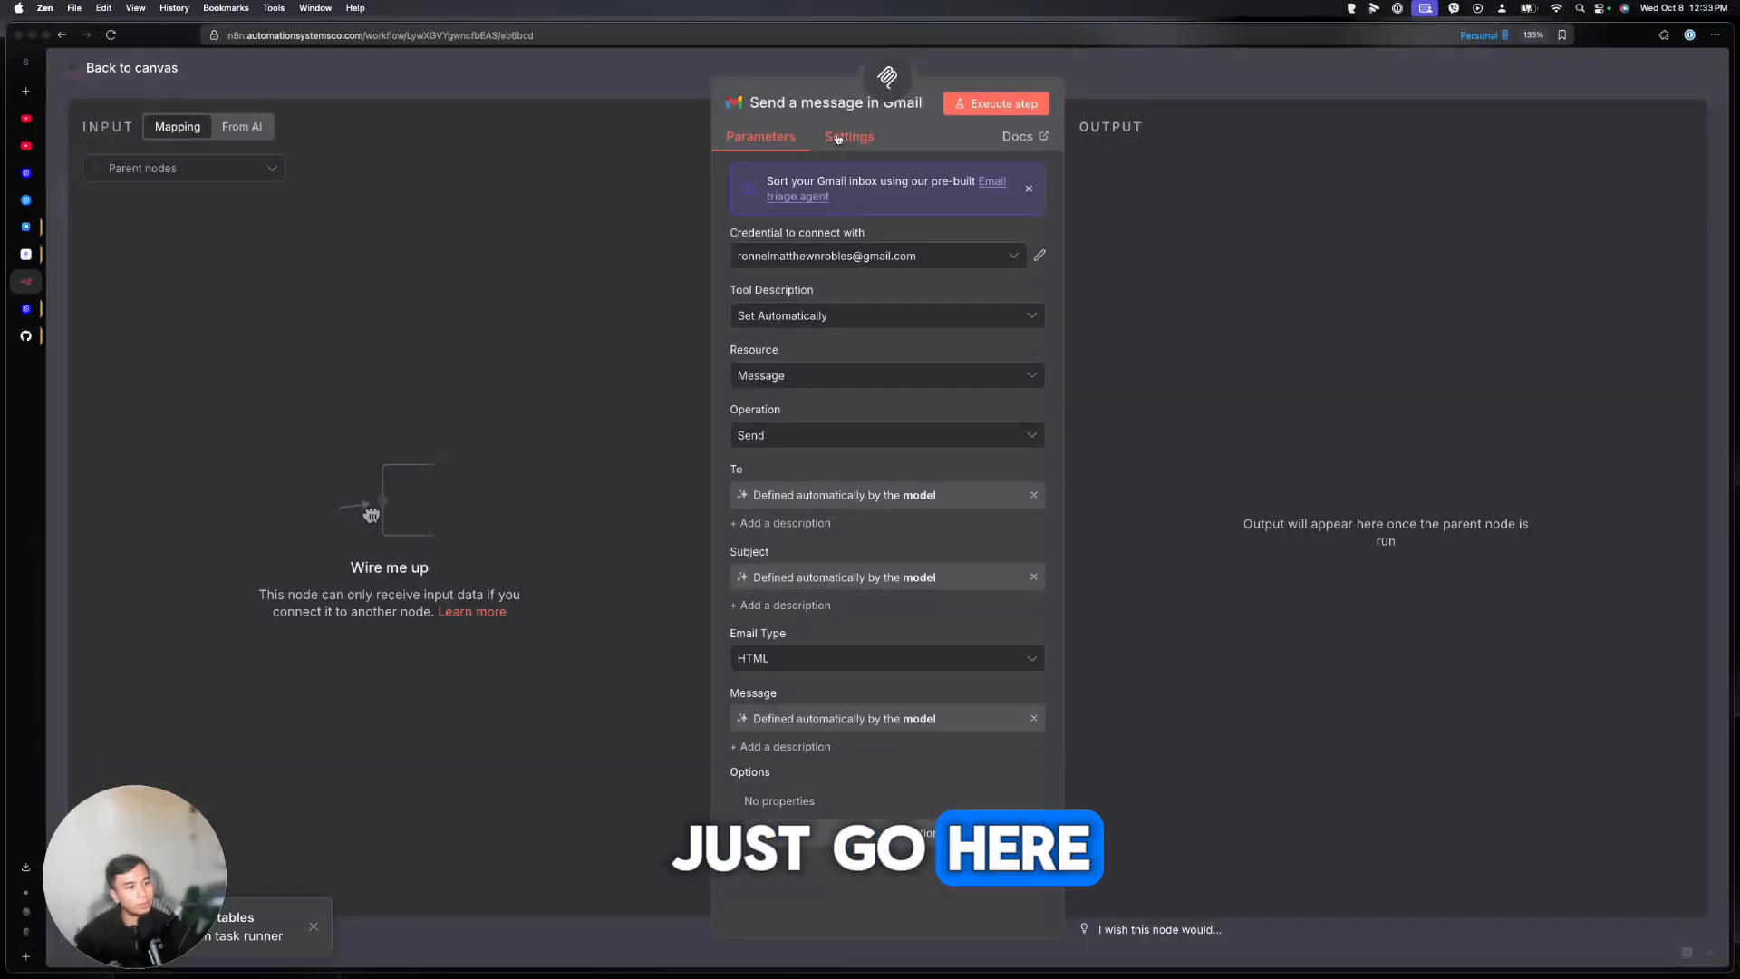
left_click(830, 823)
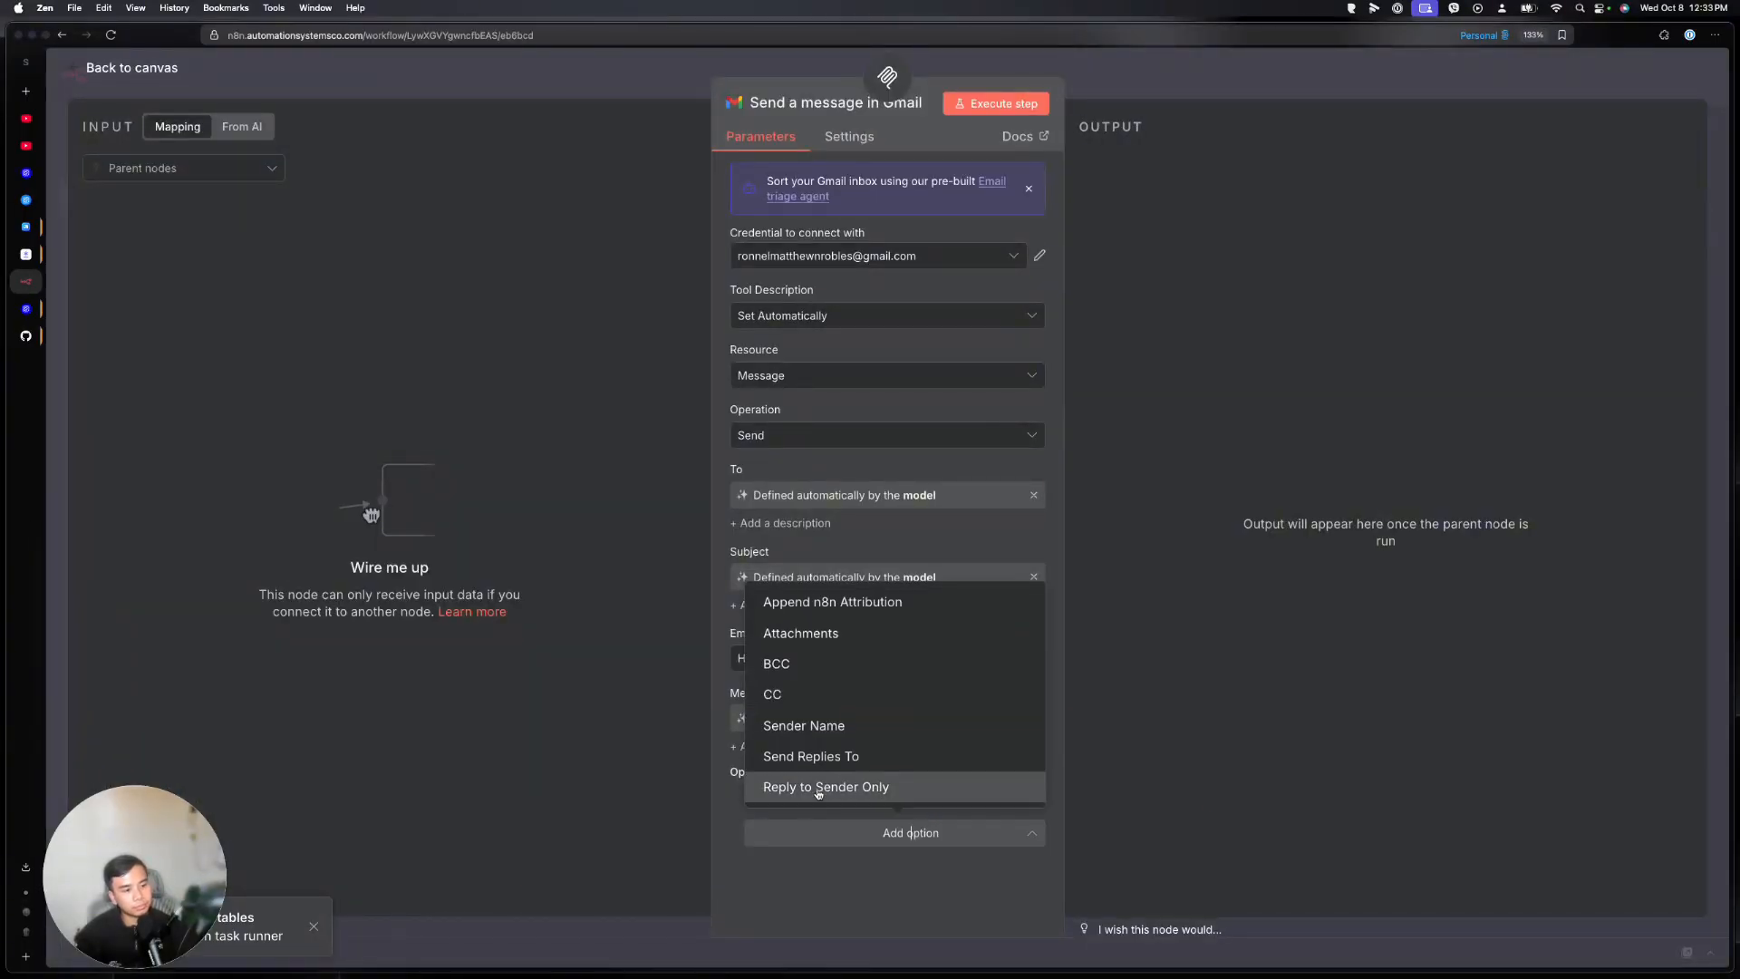
left_click(790, 601)
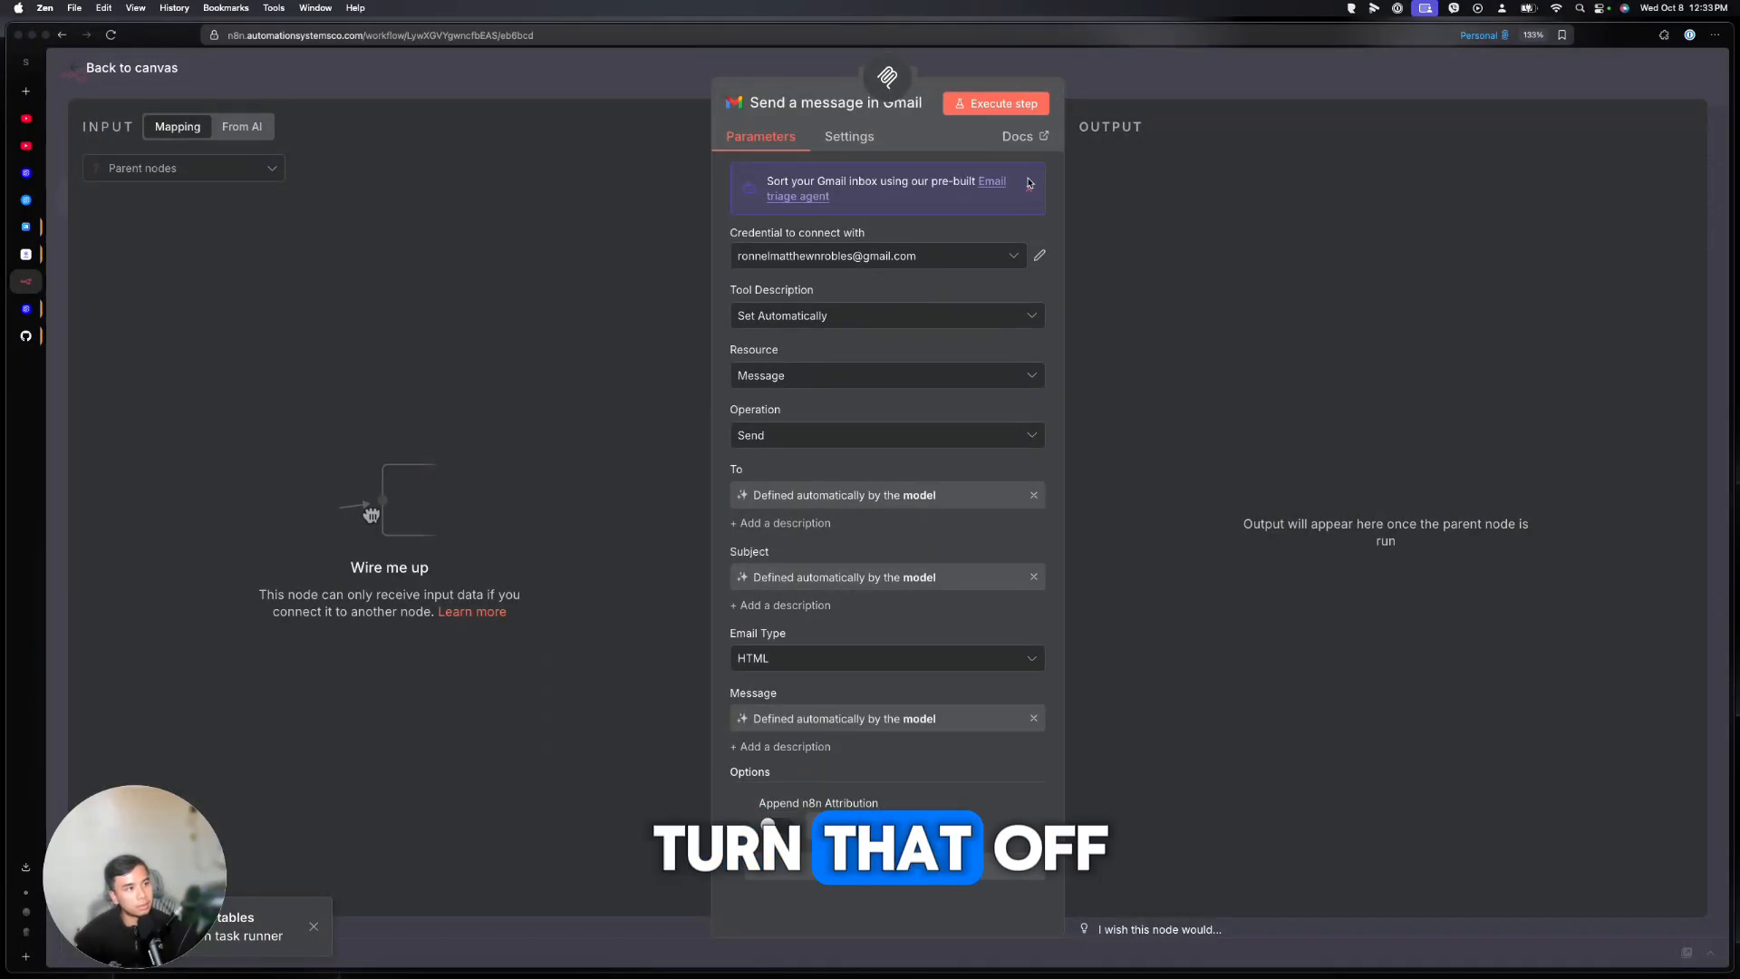
key("Escape")
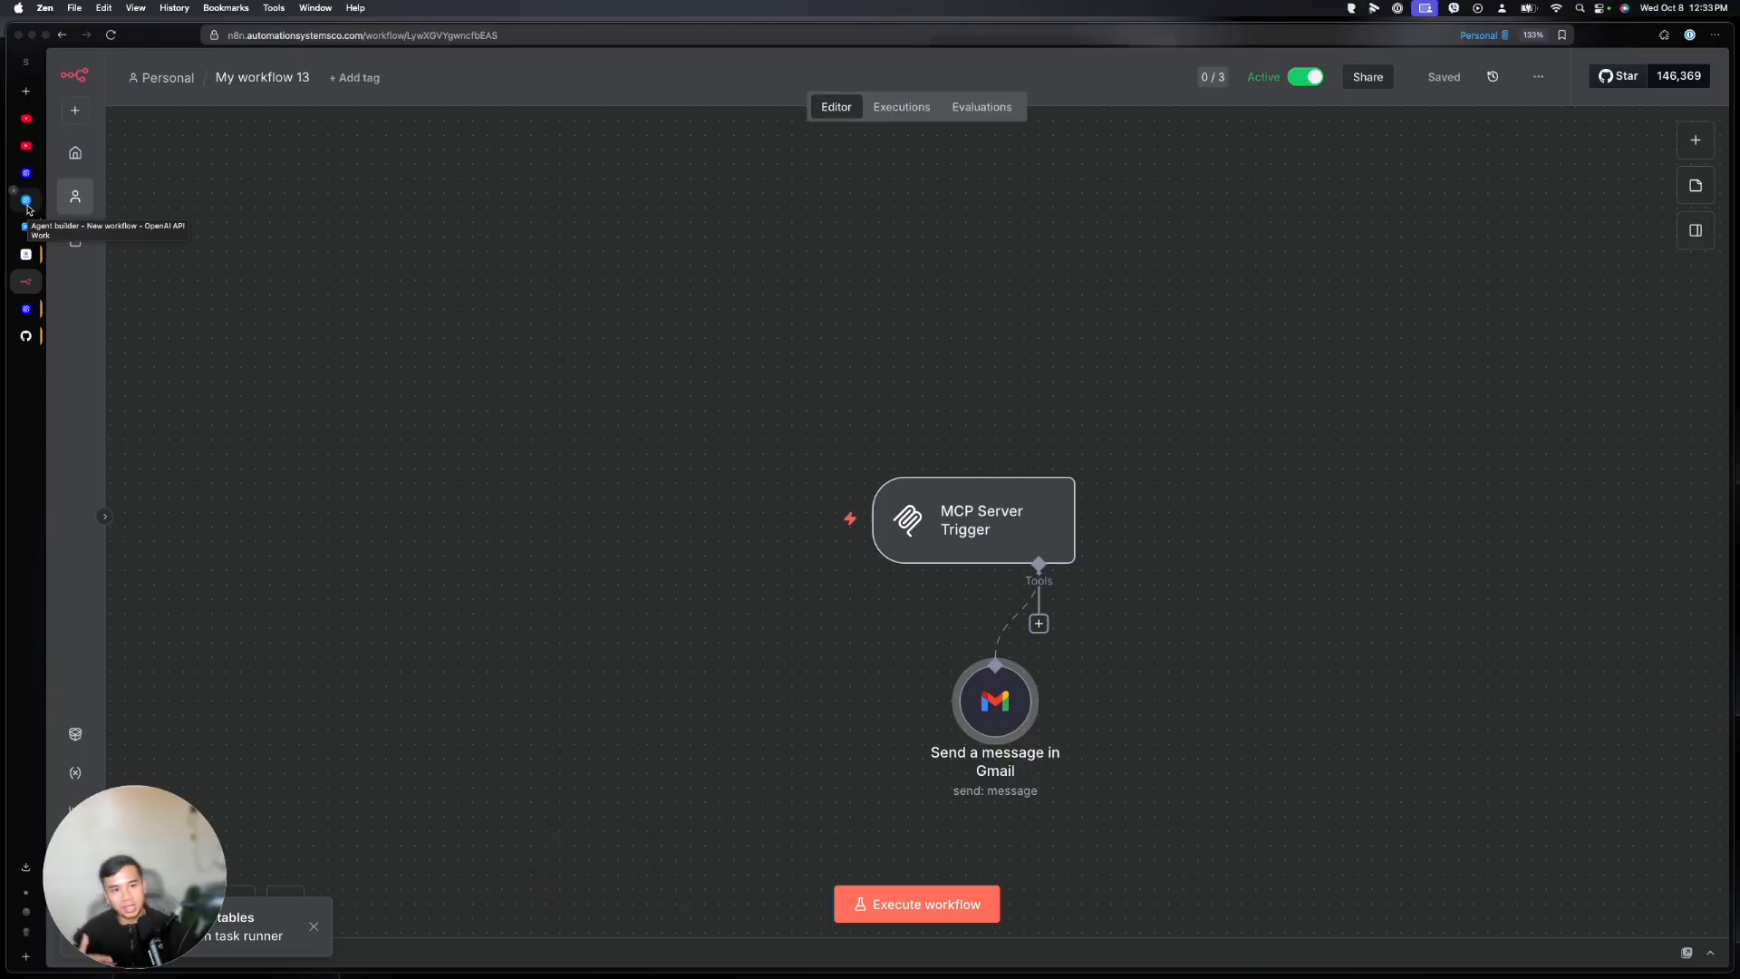
Attach a Google Sheets get-rows tool to the MCP Server Trigger, then view the verification page
left_click(1039, 623)
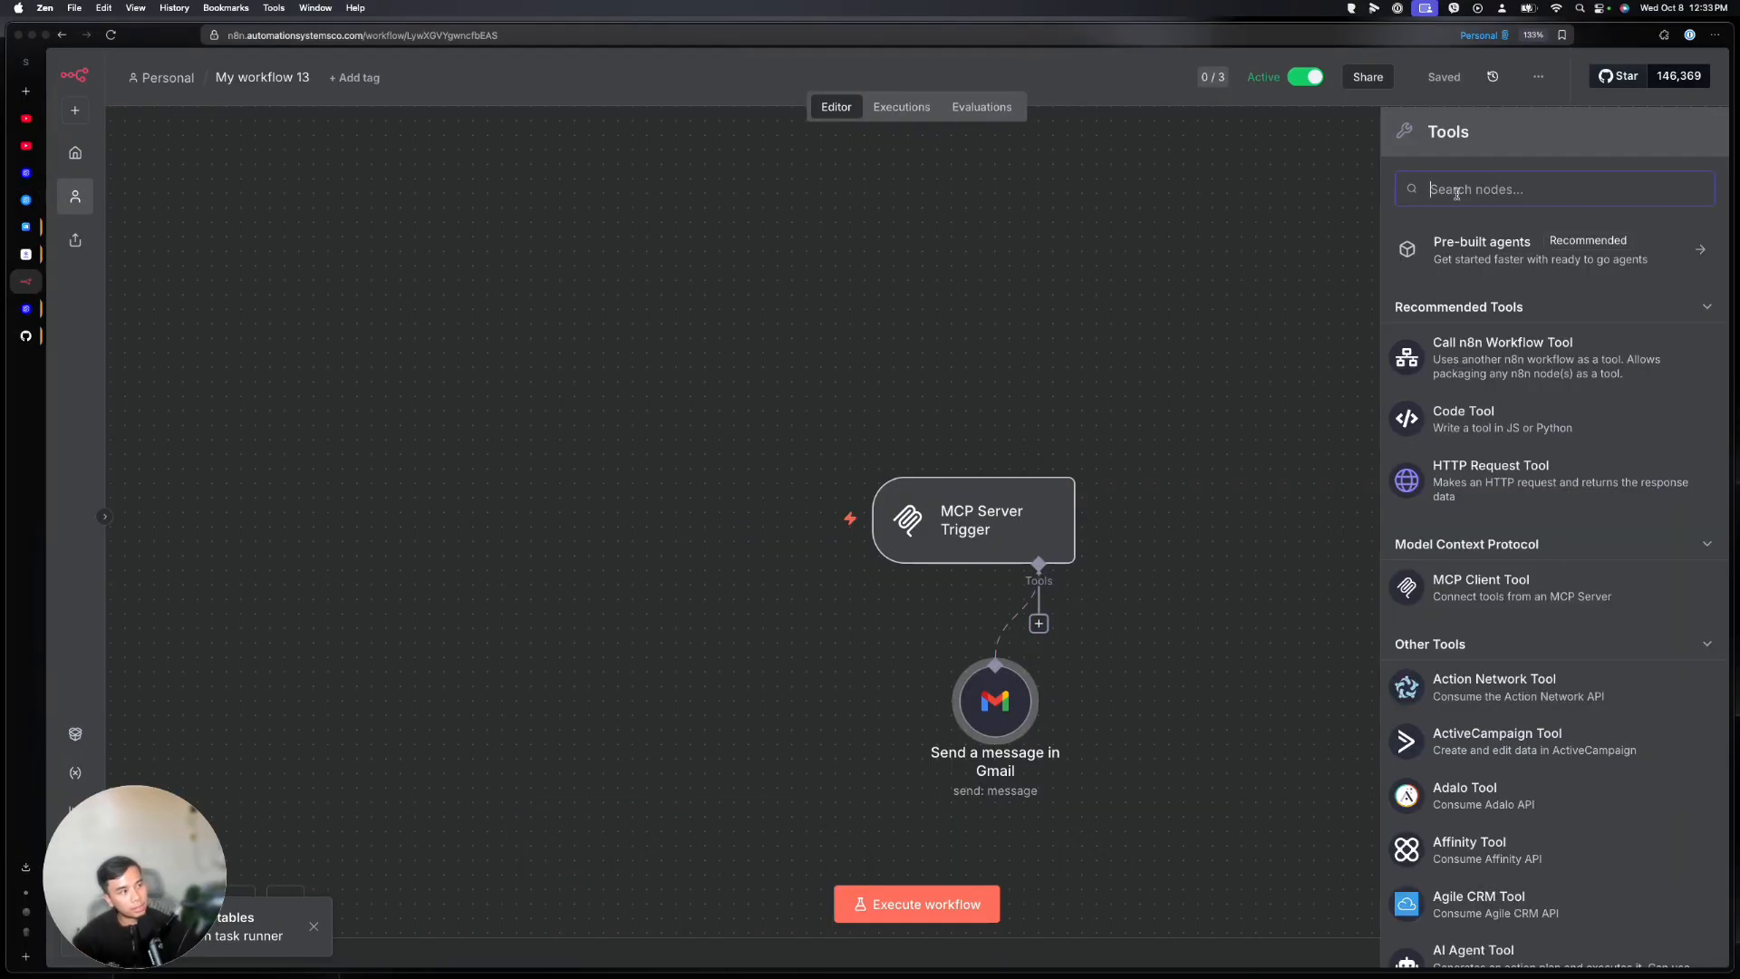
type("sheet")
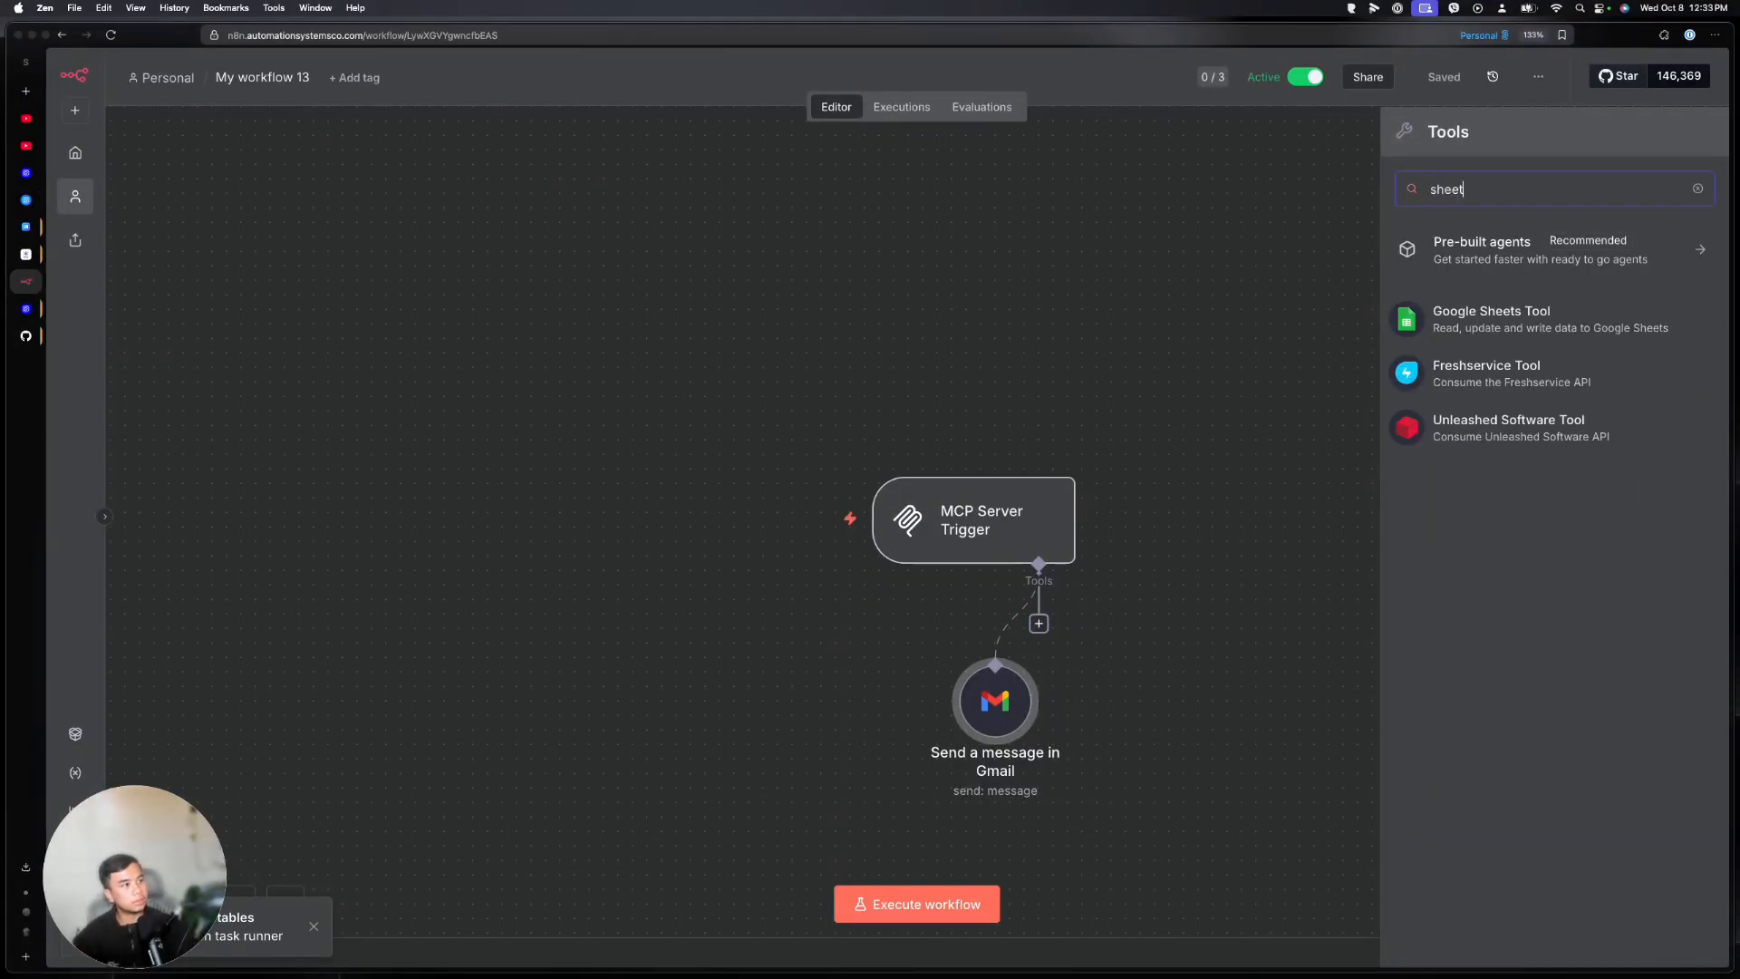
left_click(1505, 313)
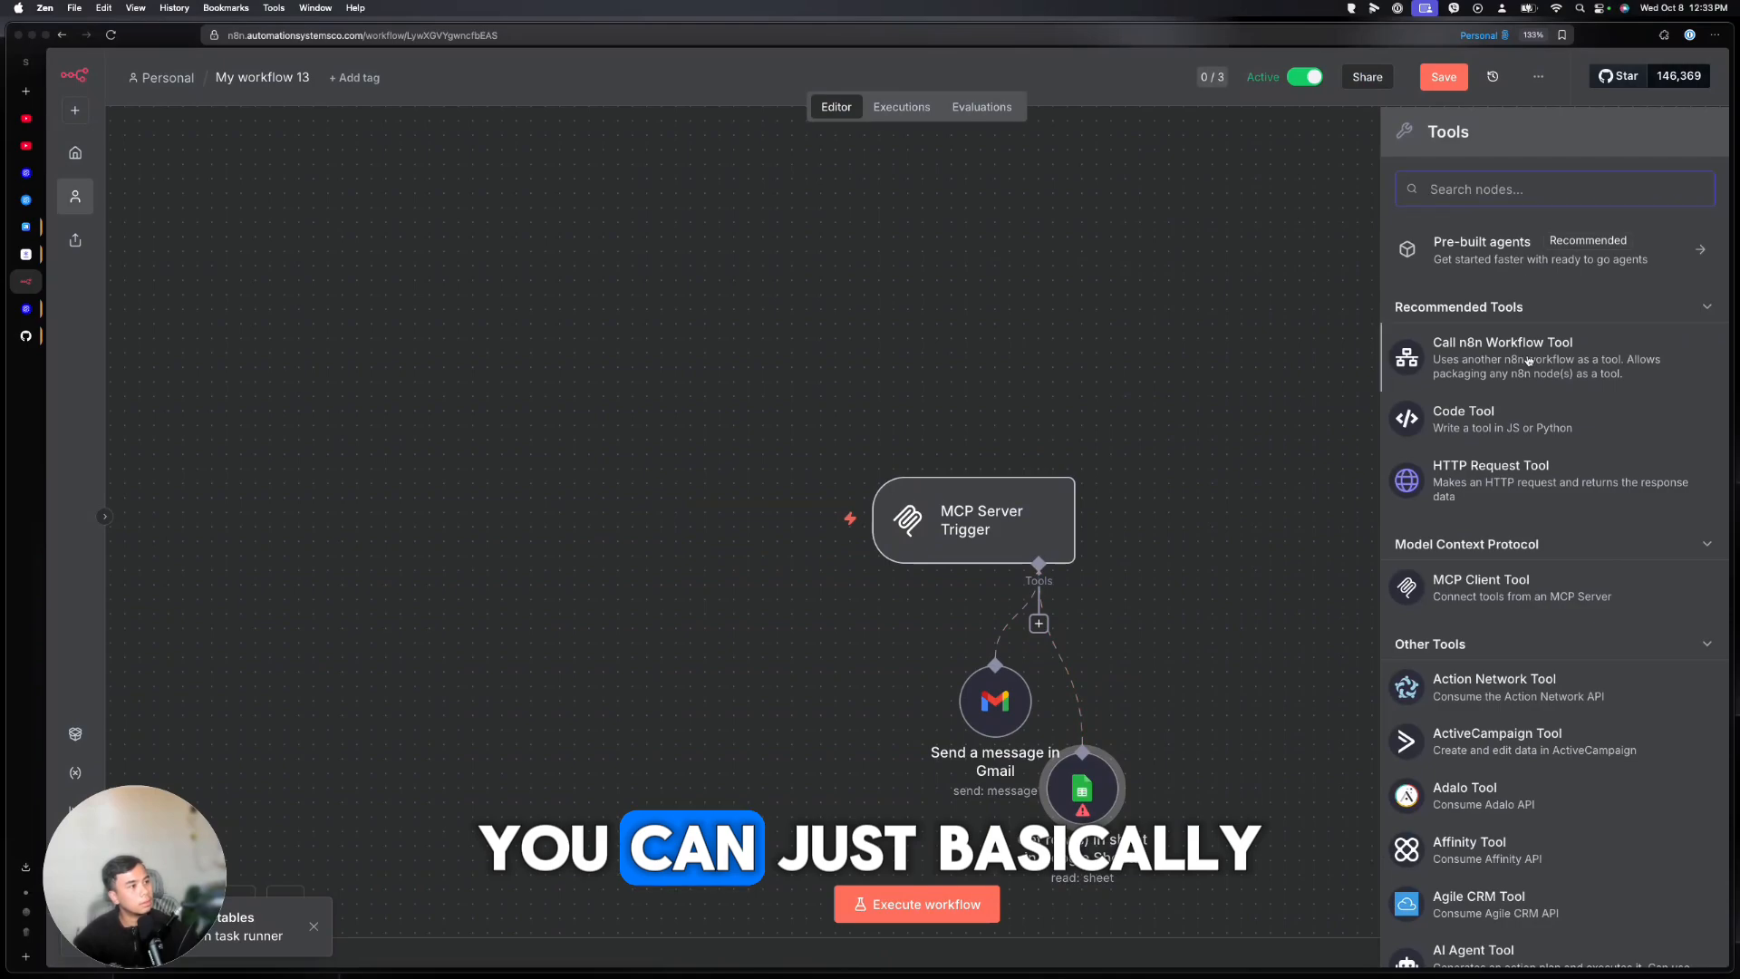
scroll(1529, 361, "down", 10)
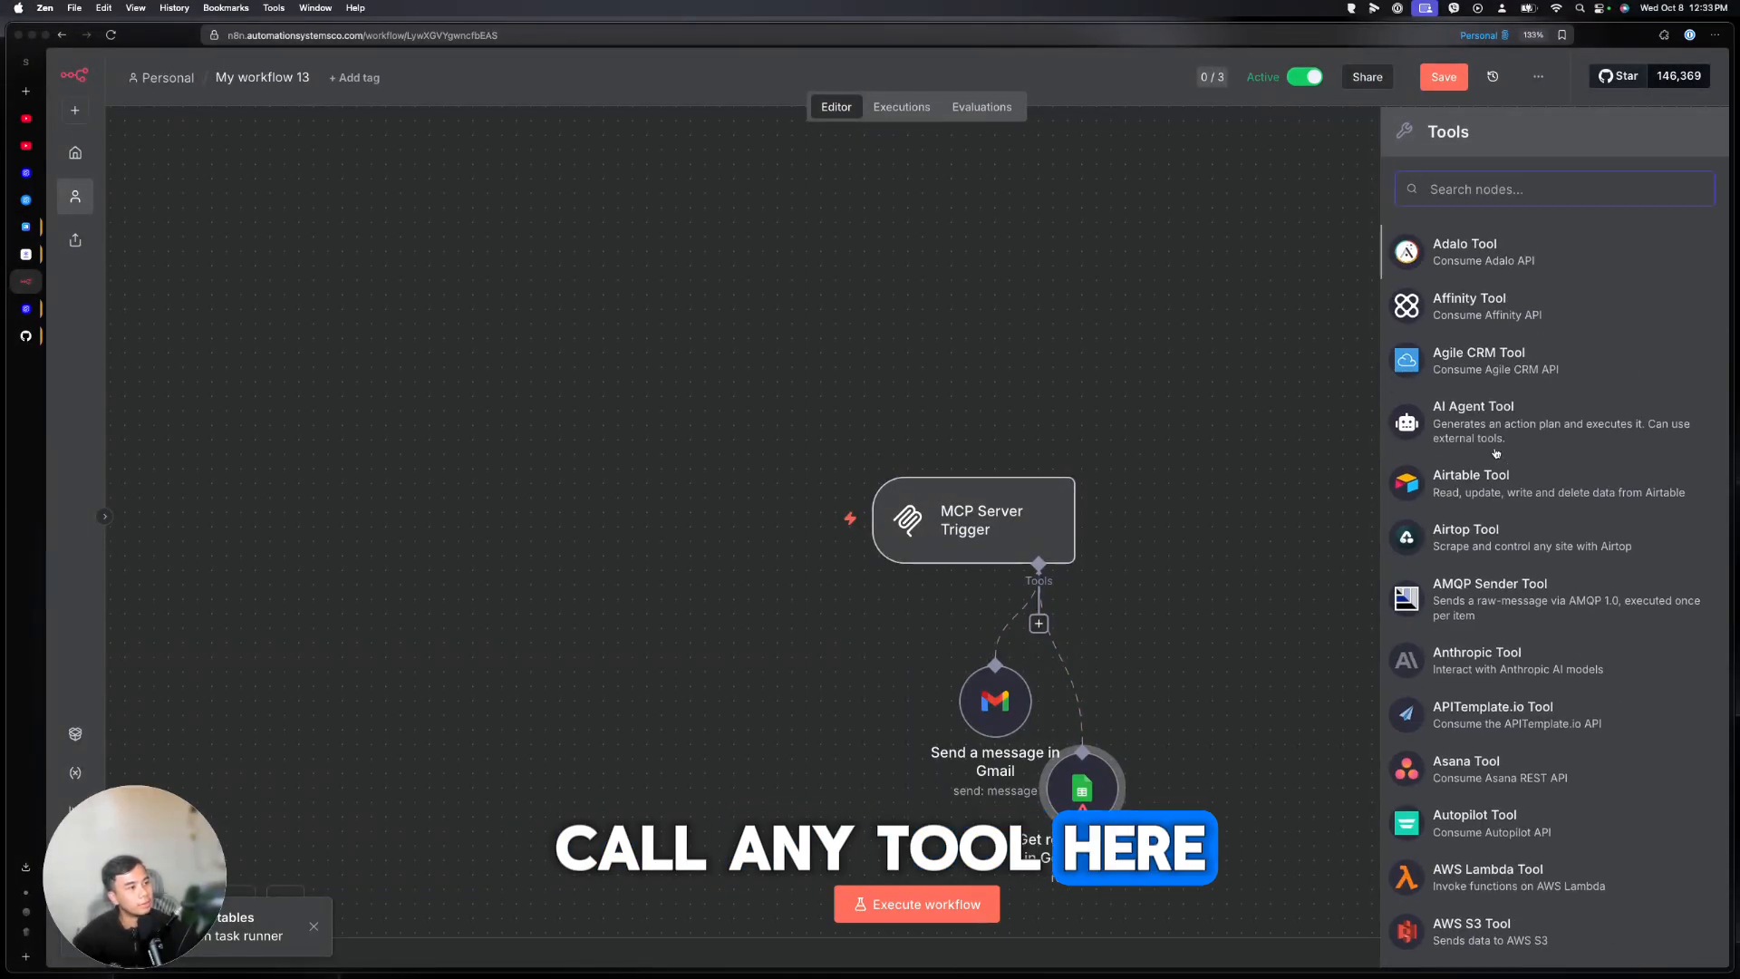
scroll(1497, 453, "down", 20)
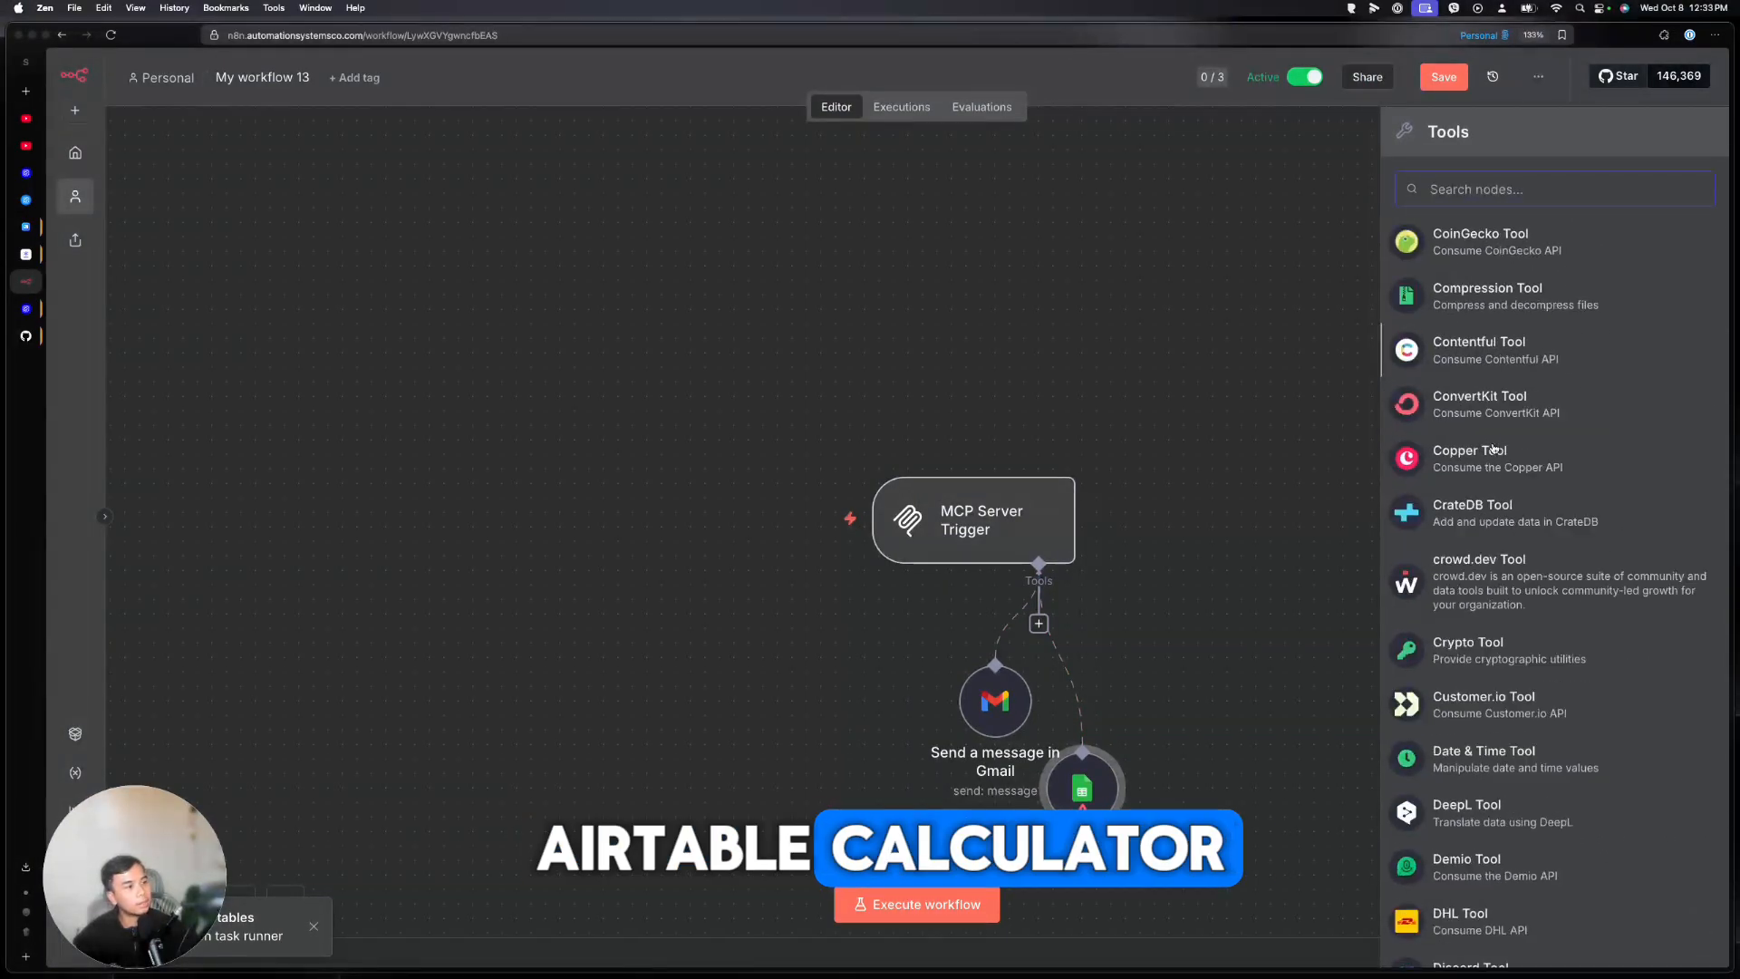
scroll(1493, 448, "down", 20)
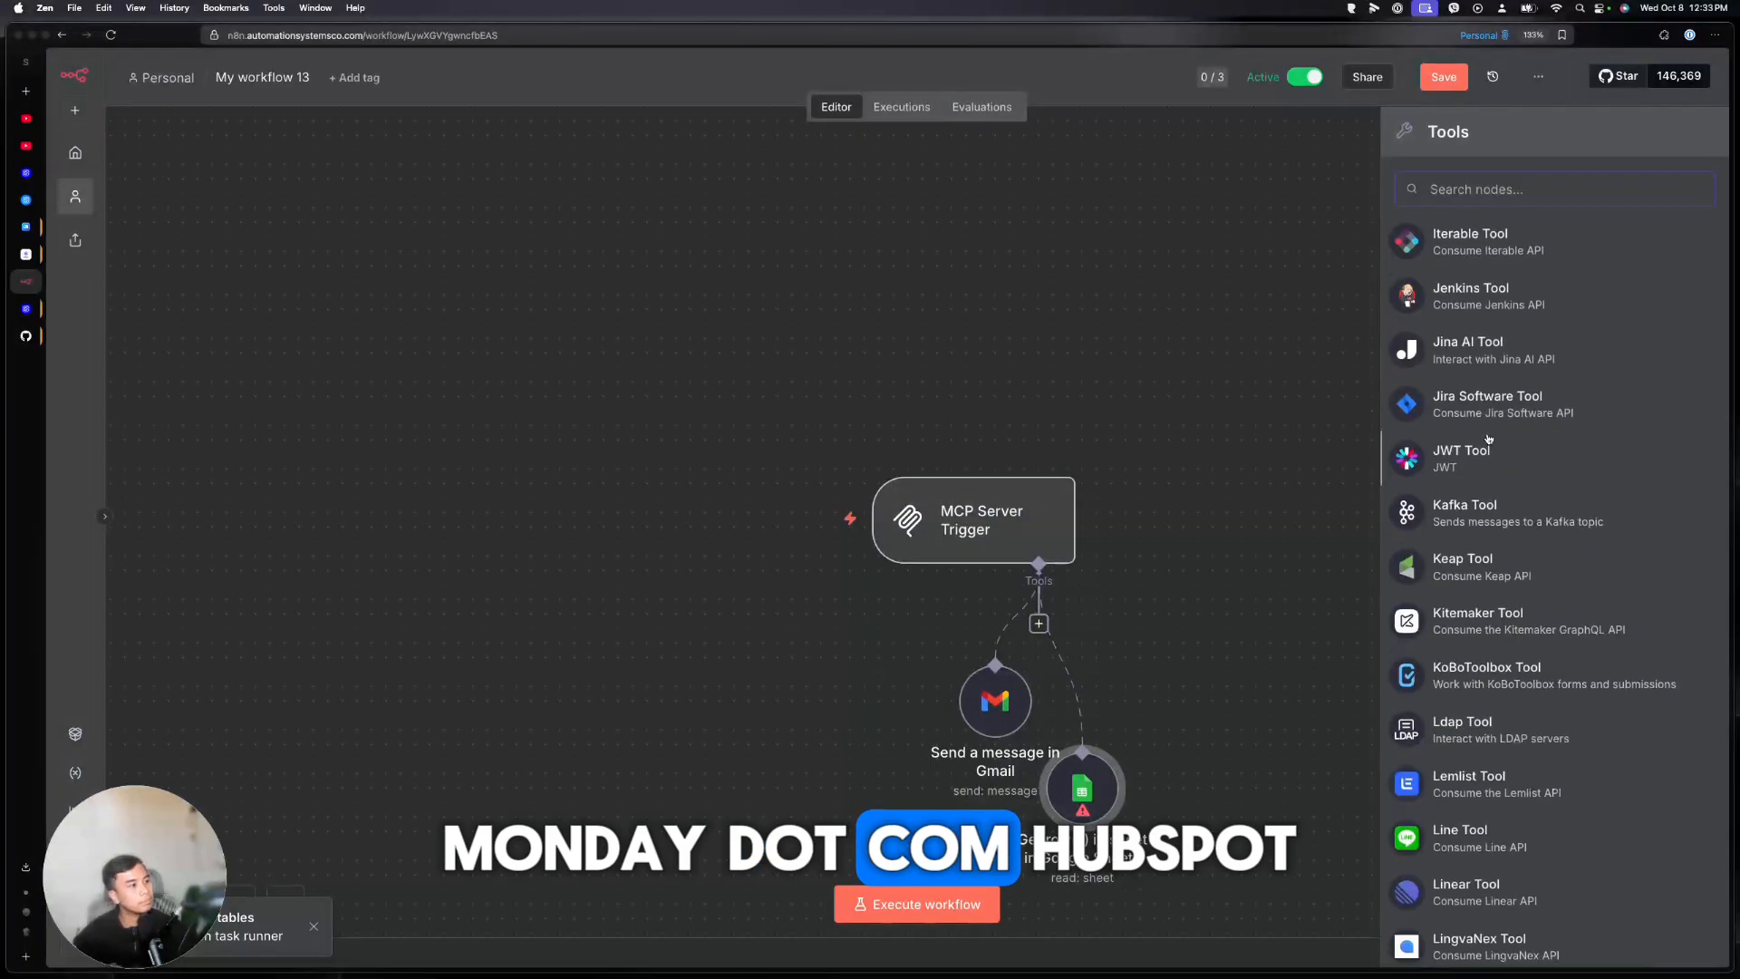
scroll(1491, 436, "down", 20)
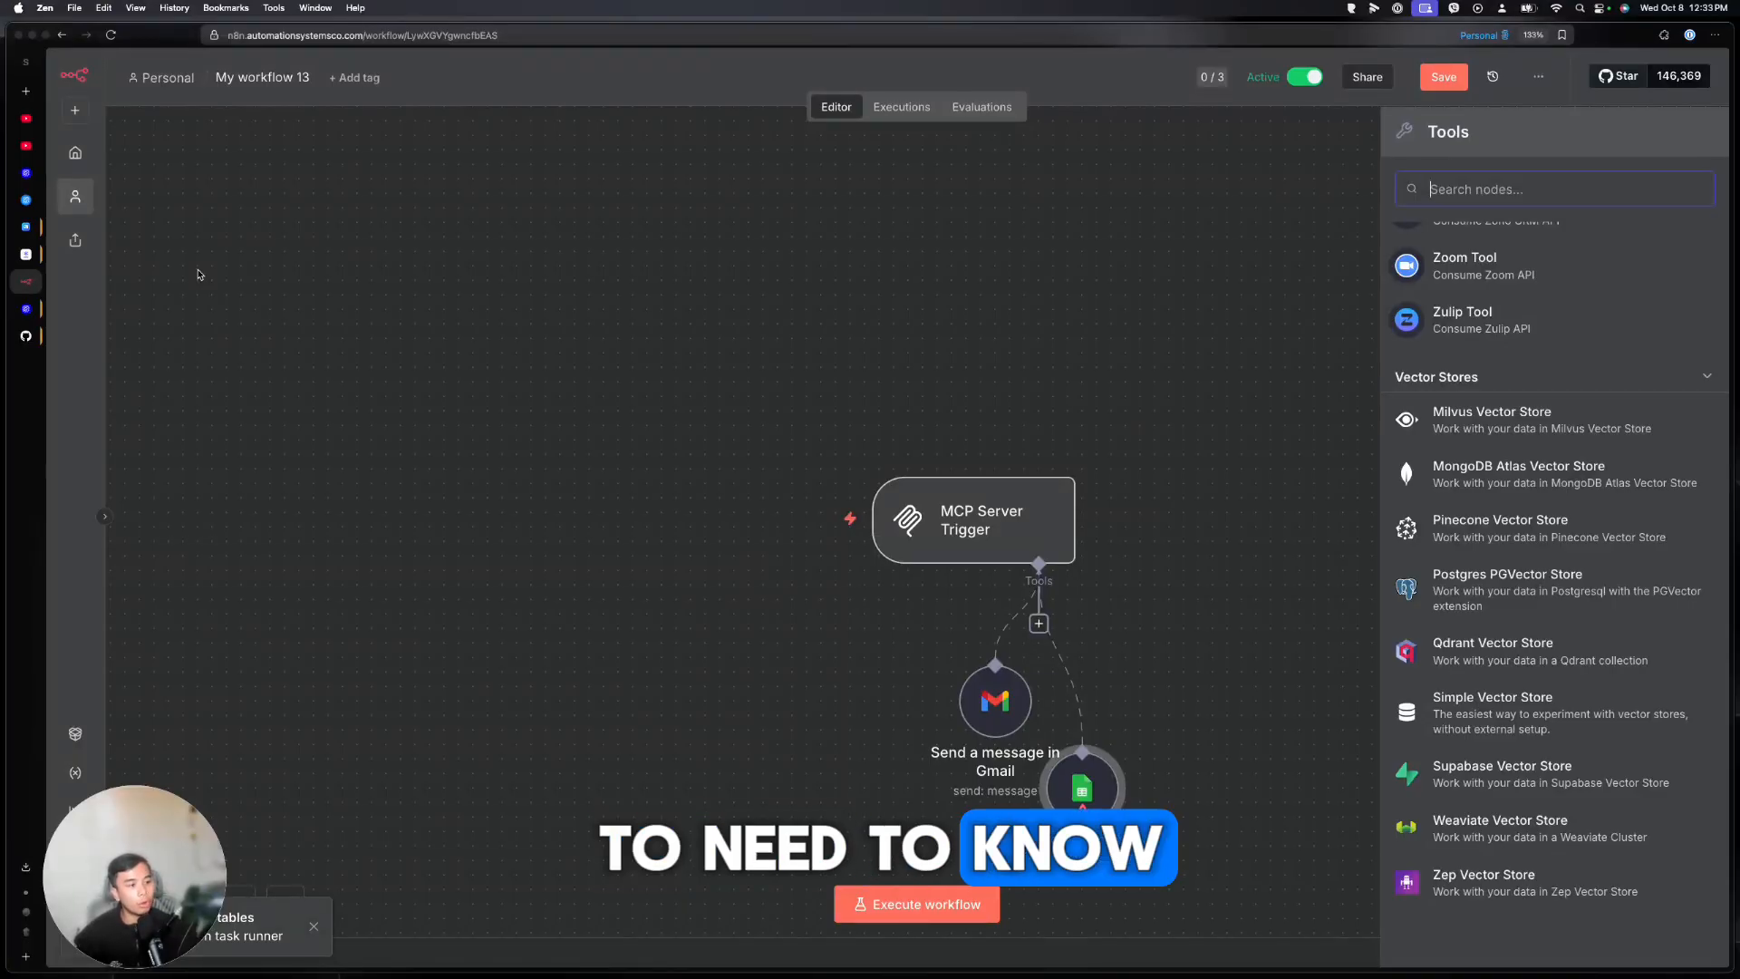
left_click(27, 255)
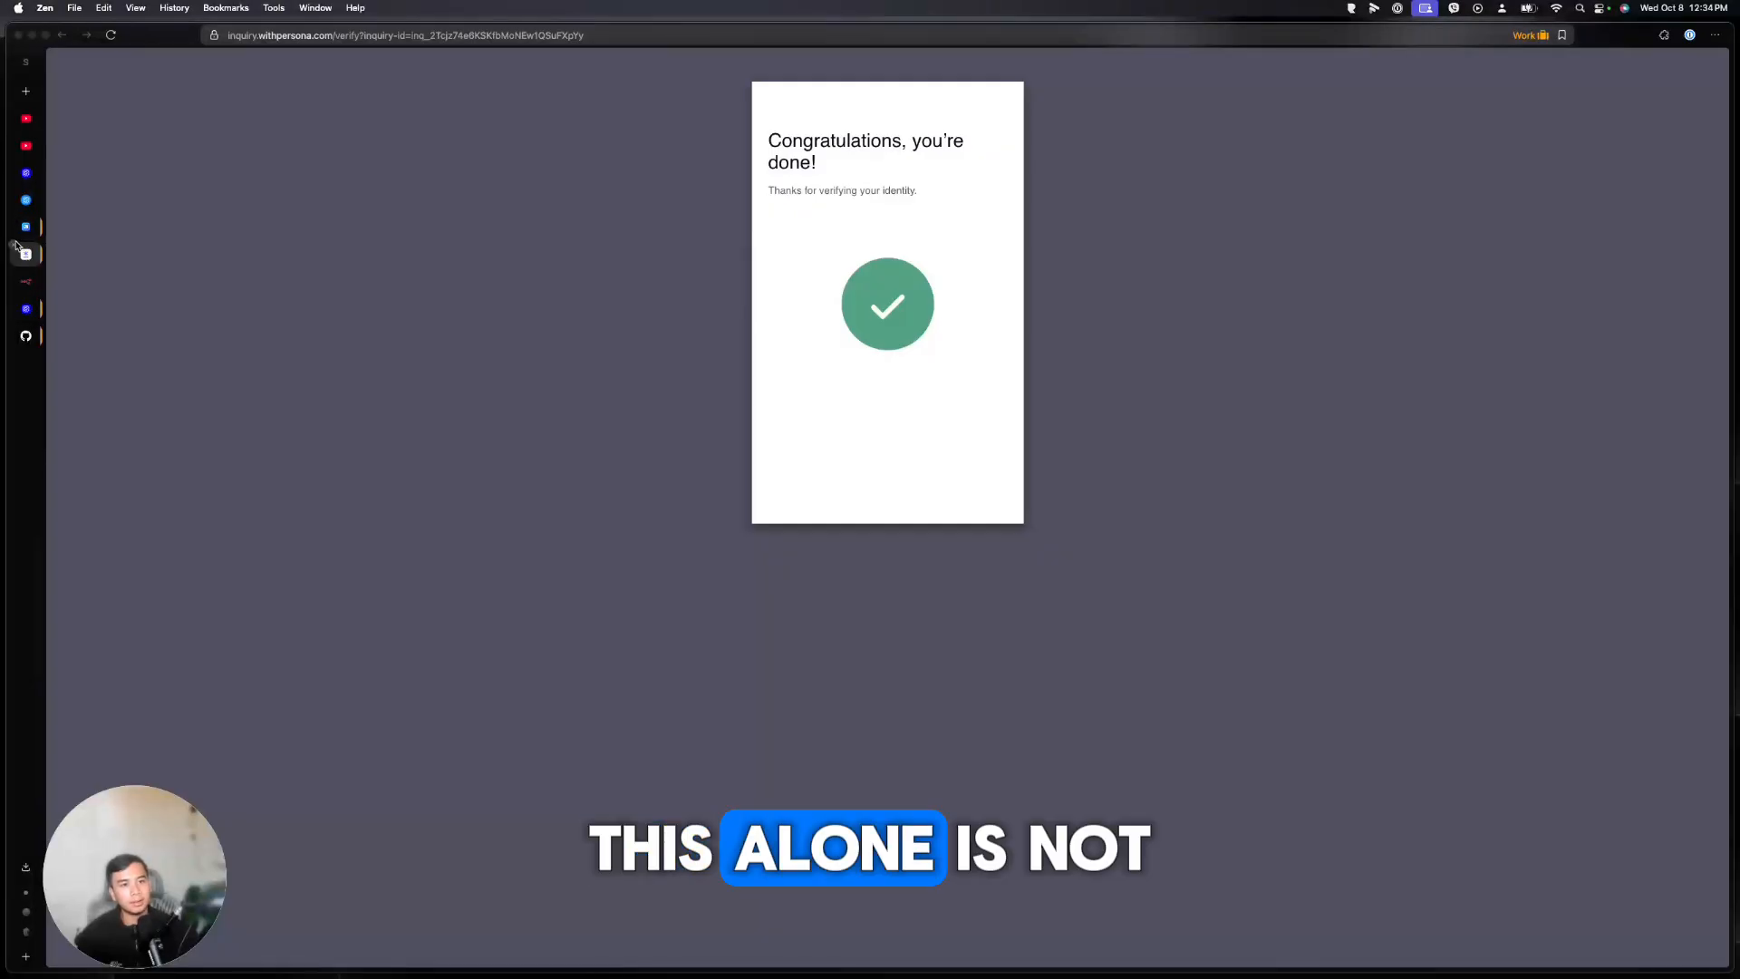
Return to Agent Builder's workflow list and open the Sample workflow
left_click(14, 246)
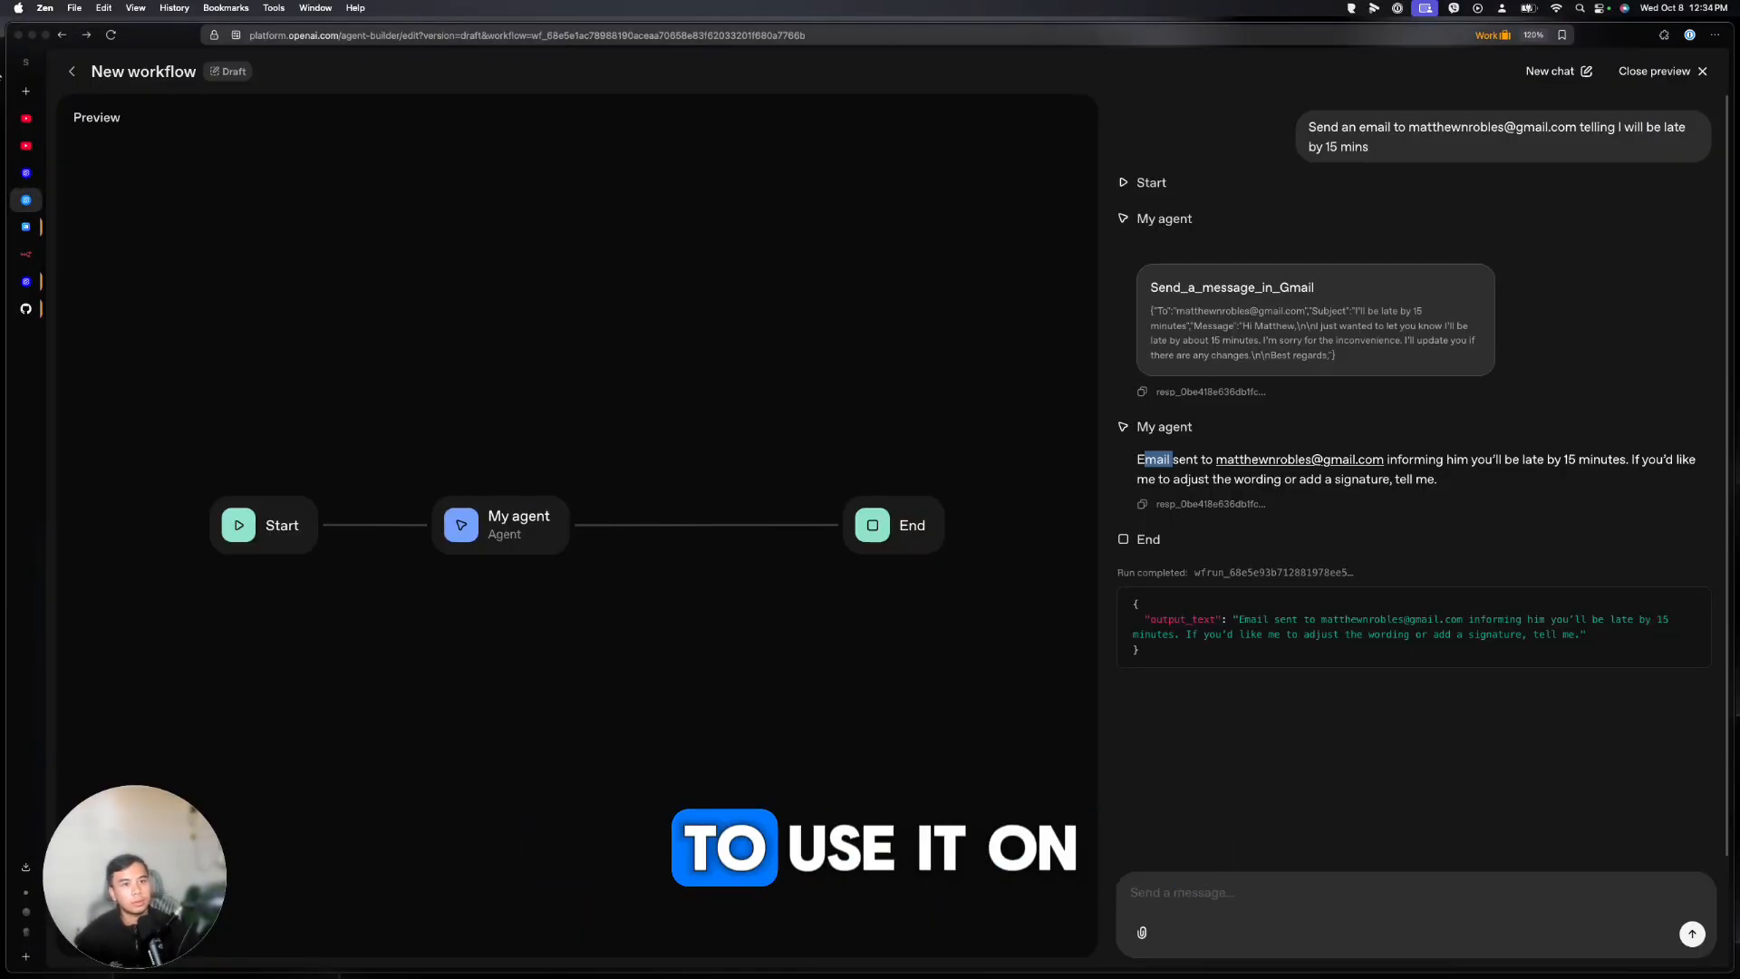
left_click(72, 71)
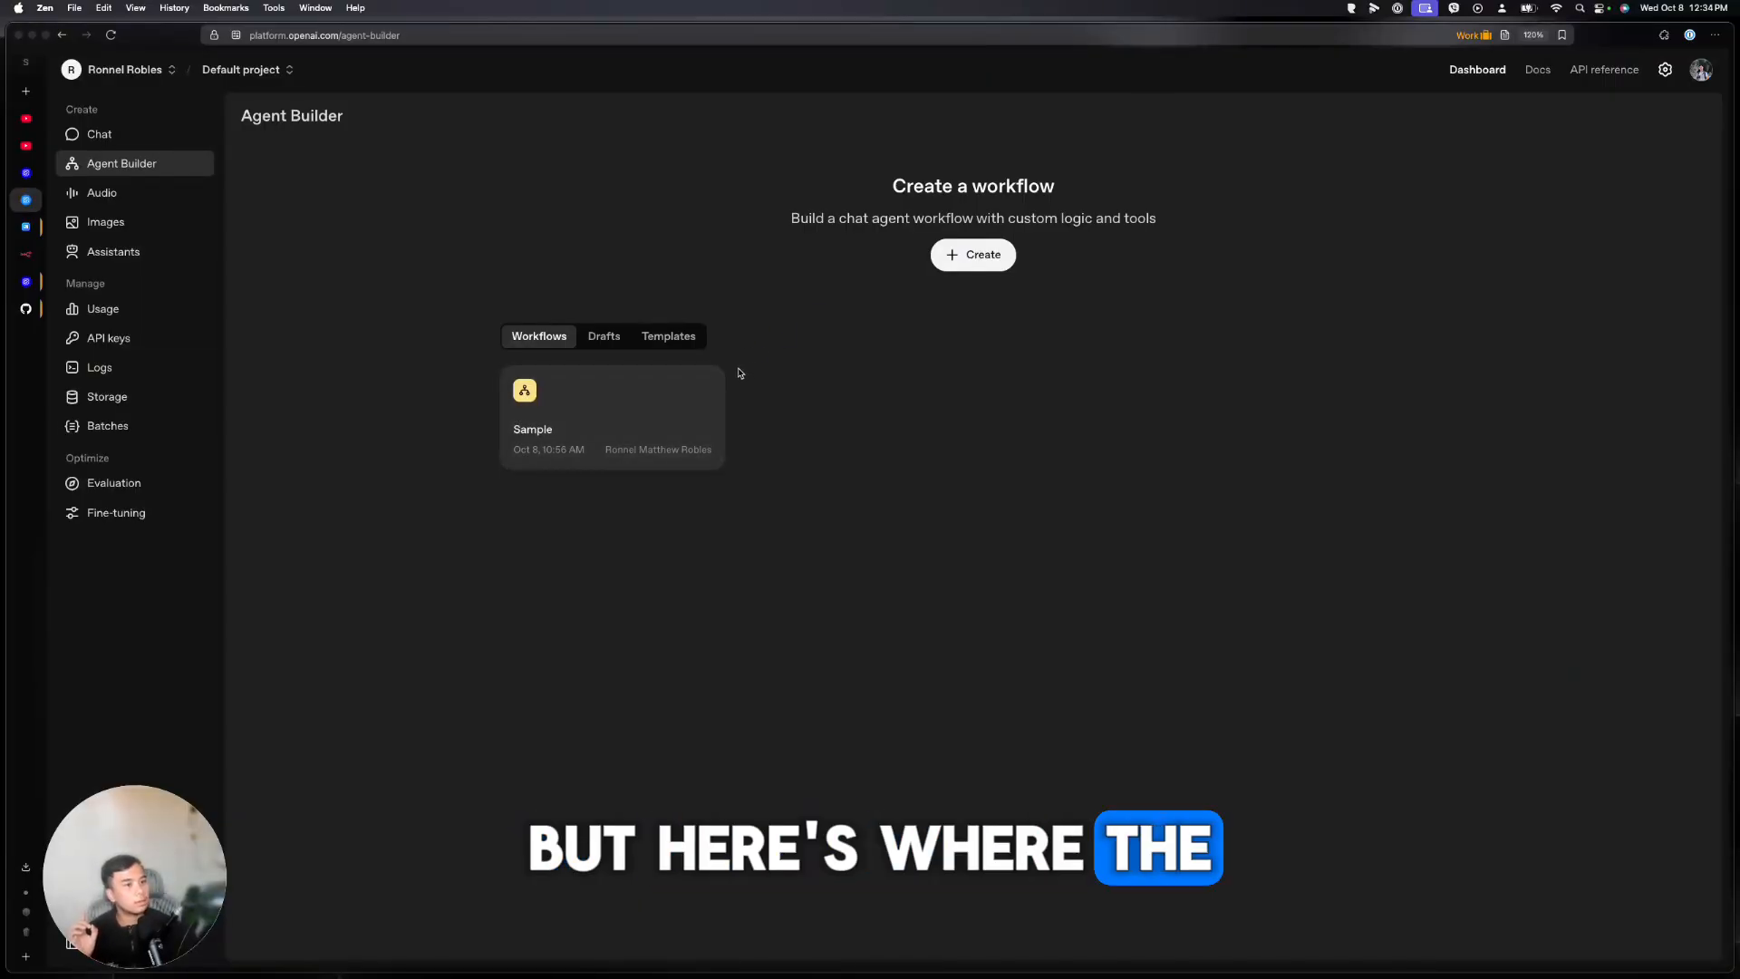
left_click(649, 411)
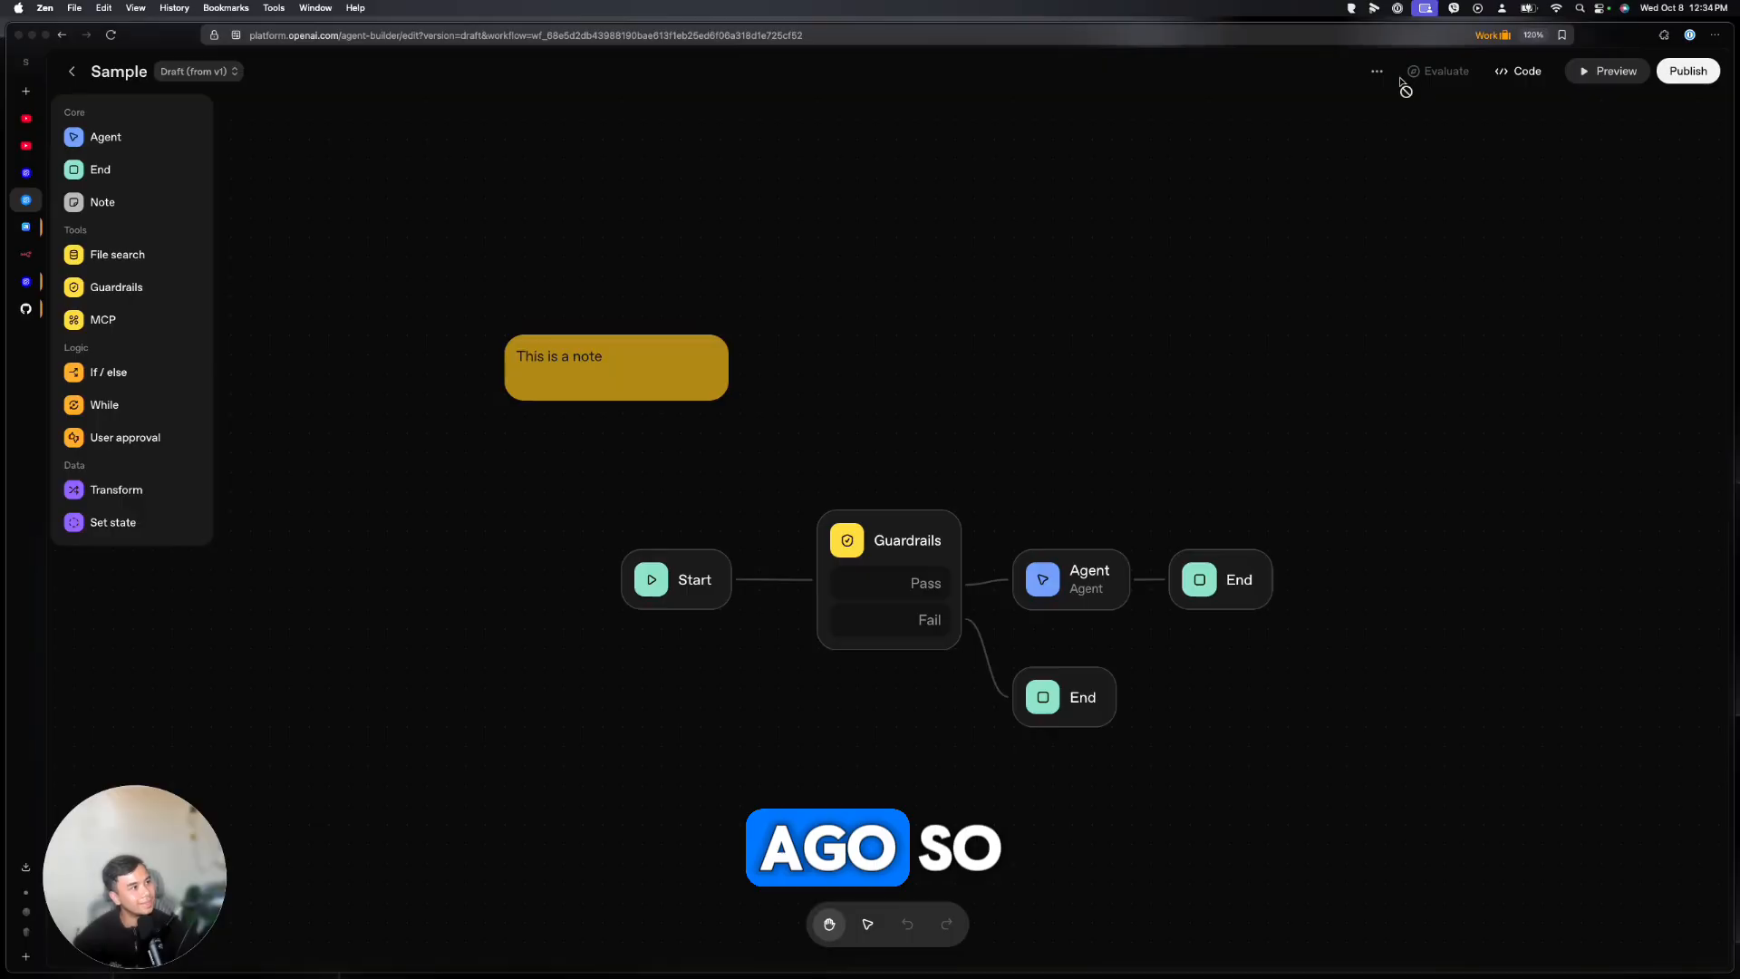
Cancel publishing and show the Sample workflow's Get code details with its workflow ID
left_click(1691, 77)
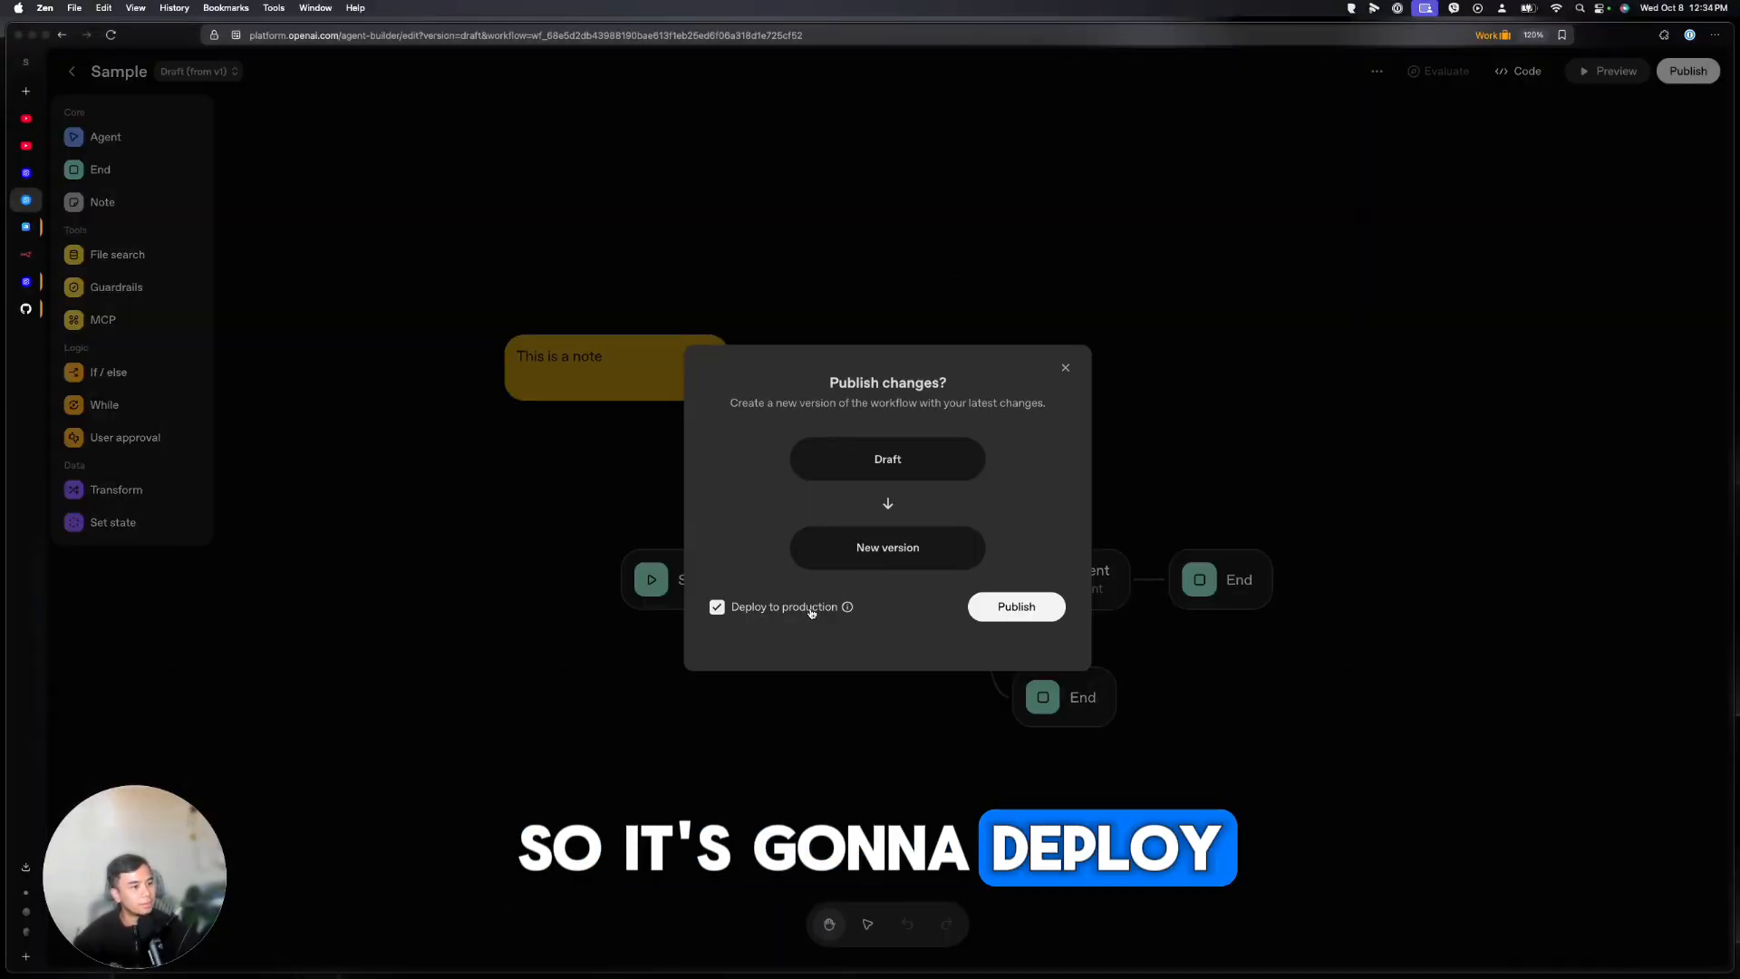
left_click(1063, 370)
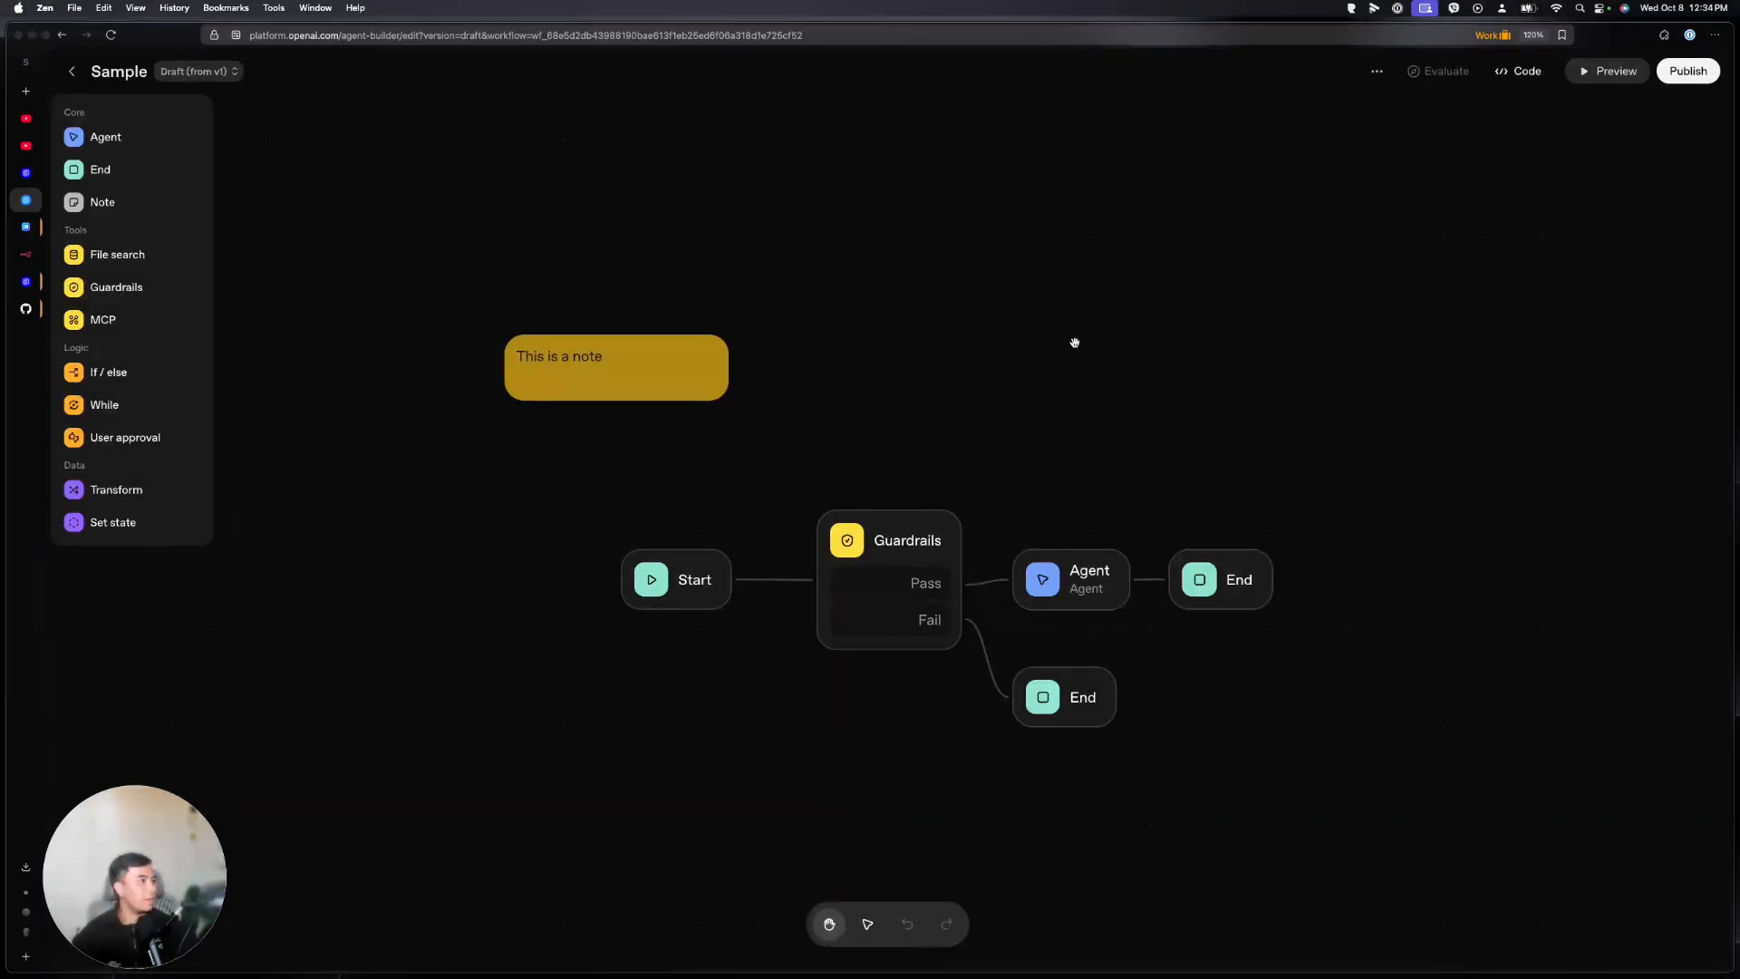
left_click(1516, 72)
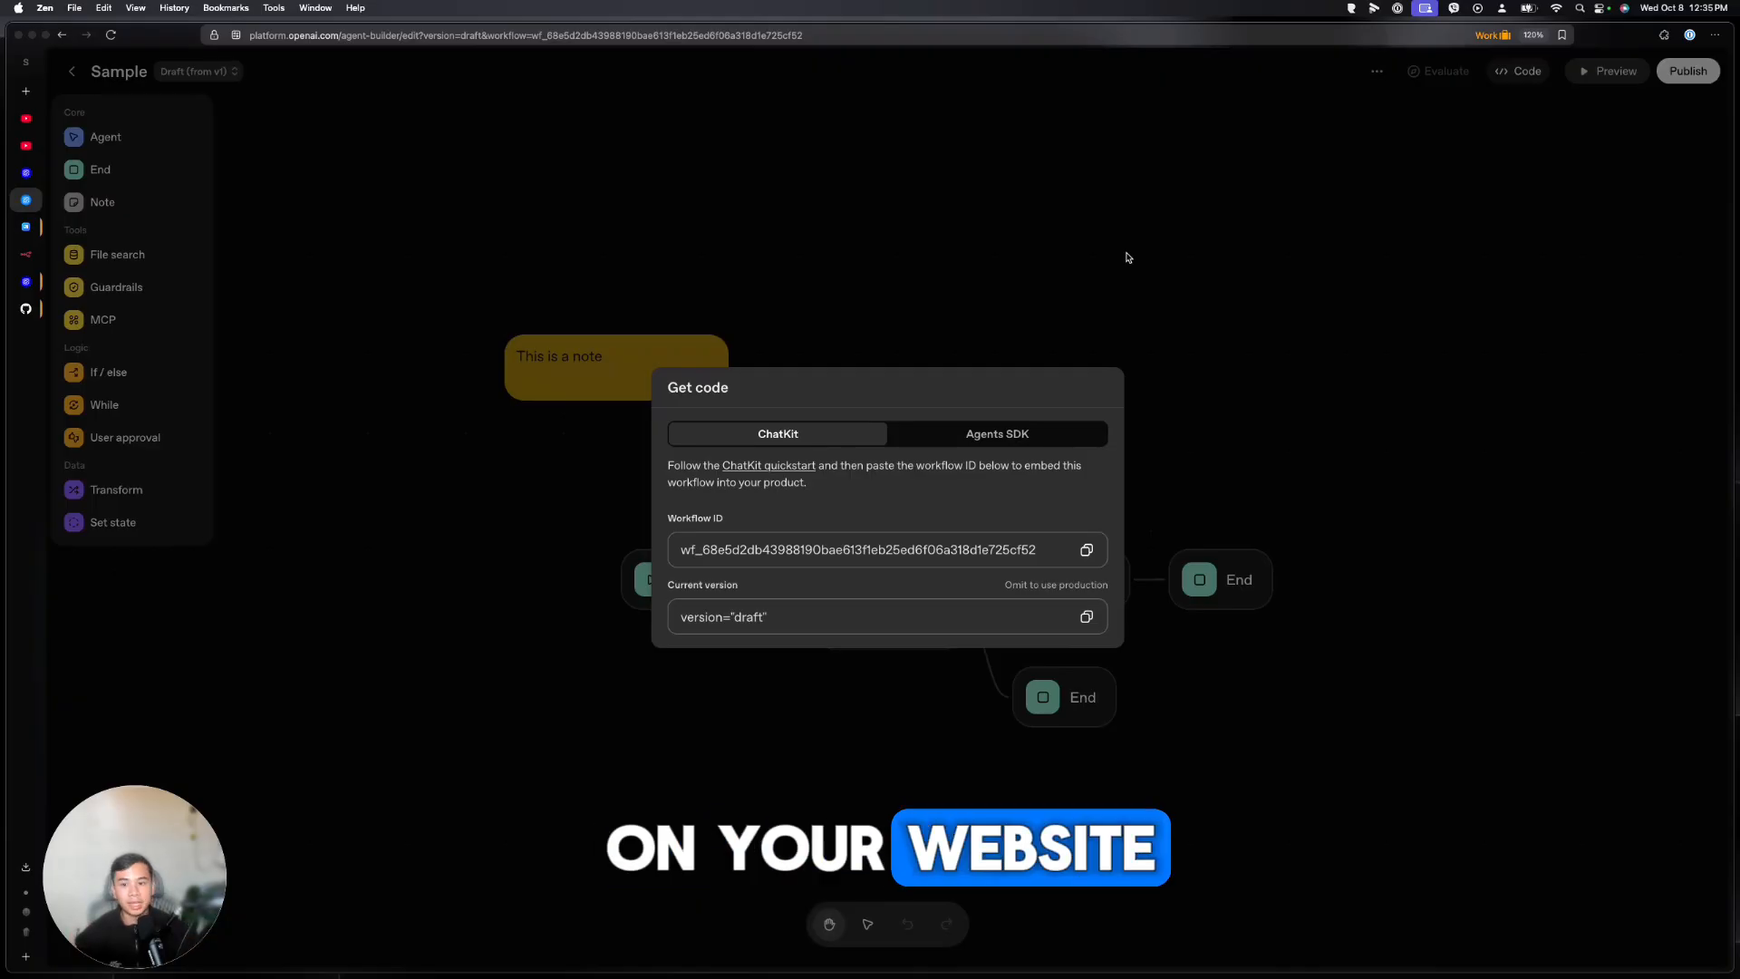
Add an On chat message trigger to the n8n workflow
left_click(25, 254)
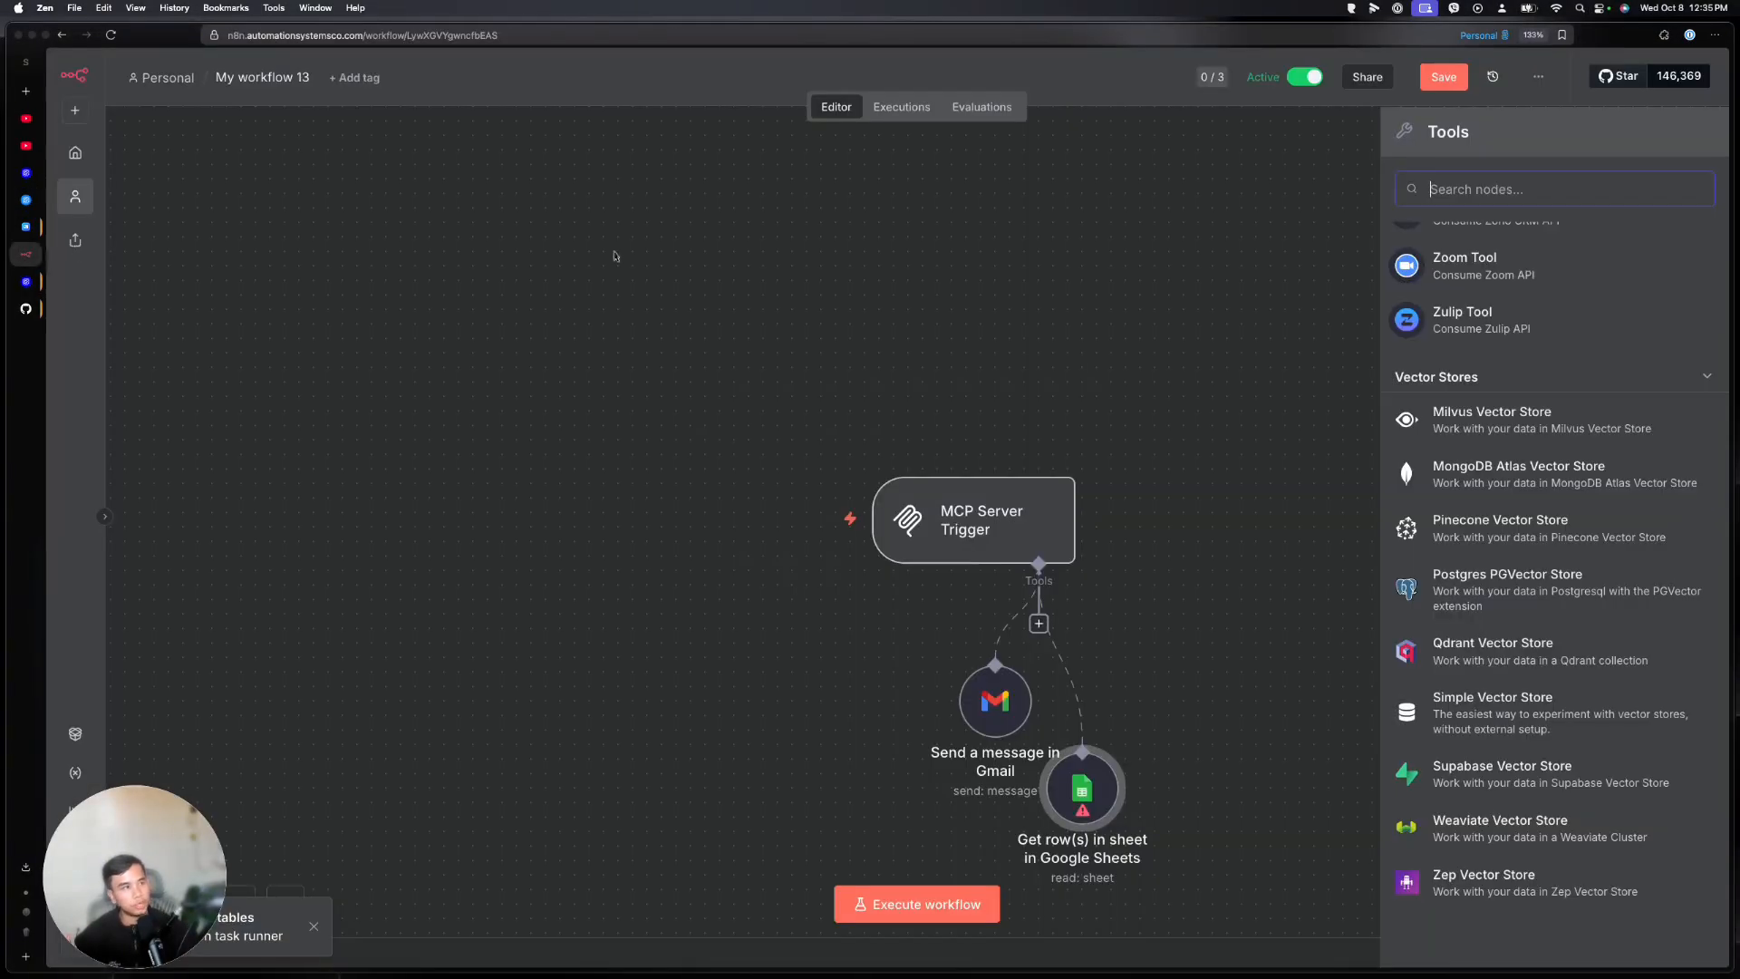
right_click(1003, 384)
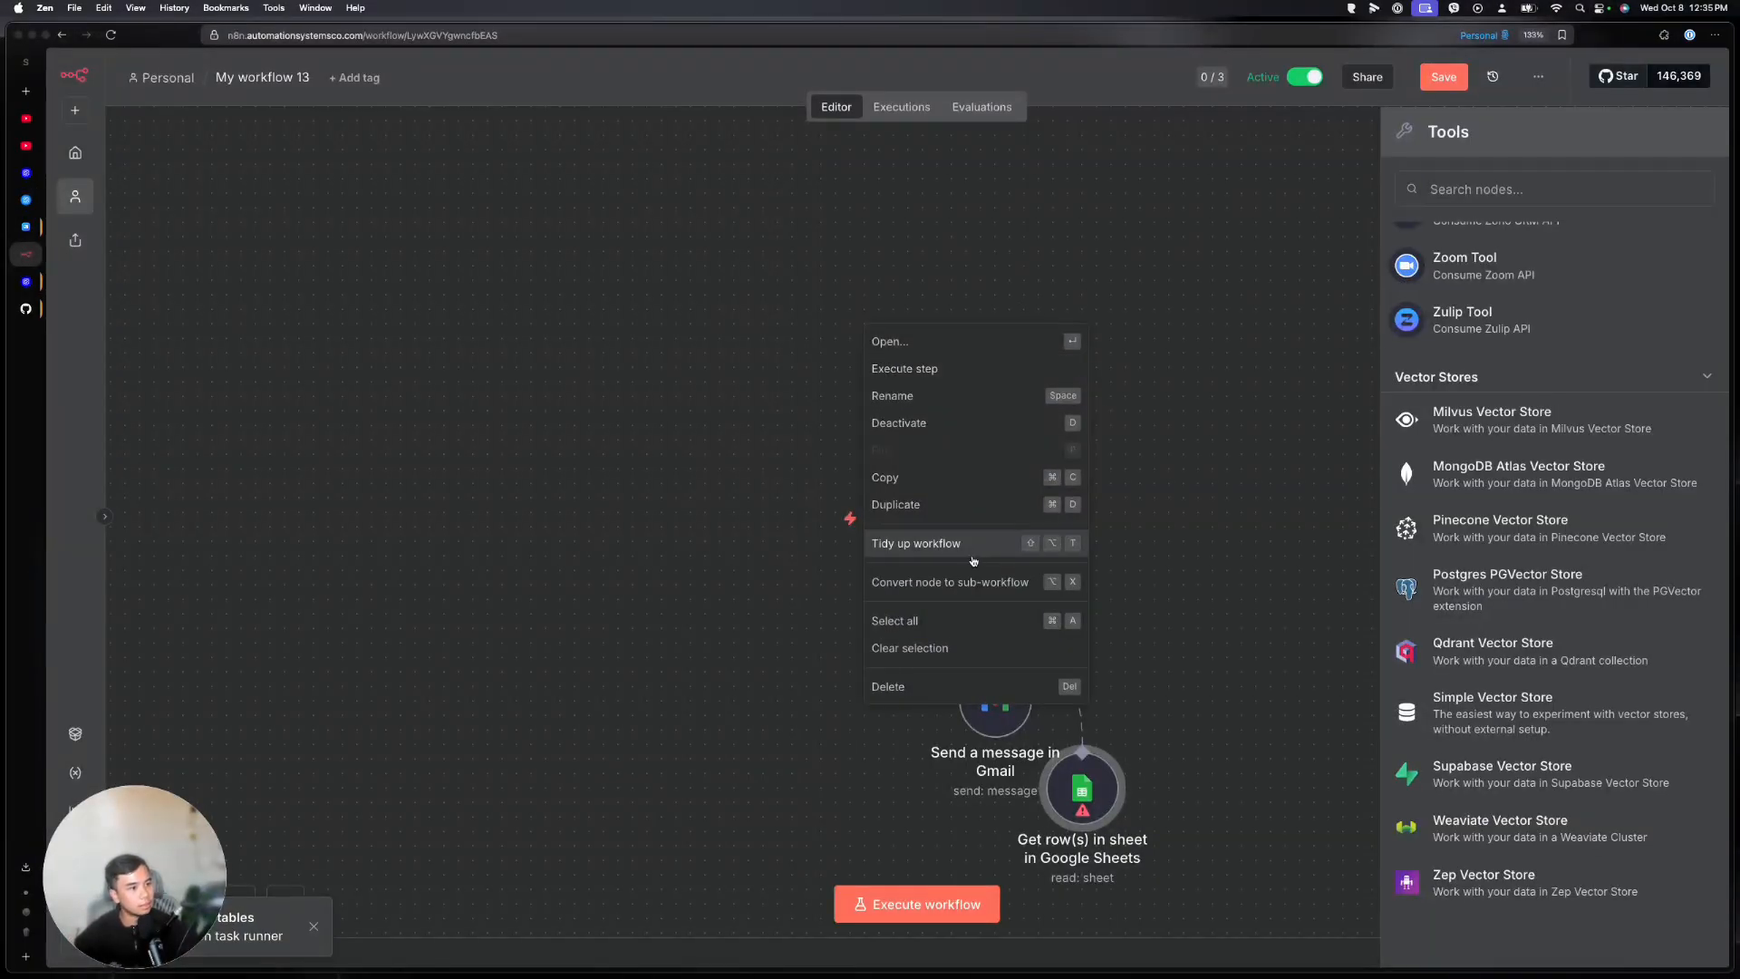
key("Escape")
scroll(1553, 521, "up", 15)
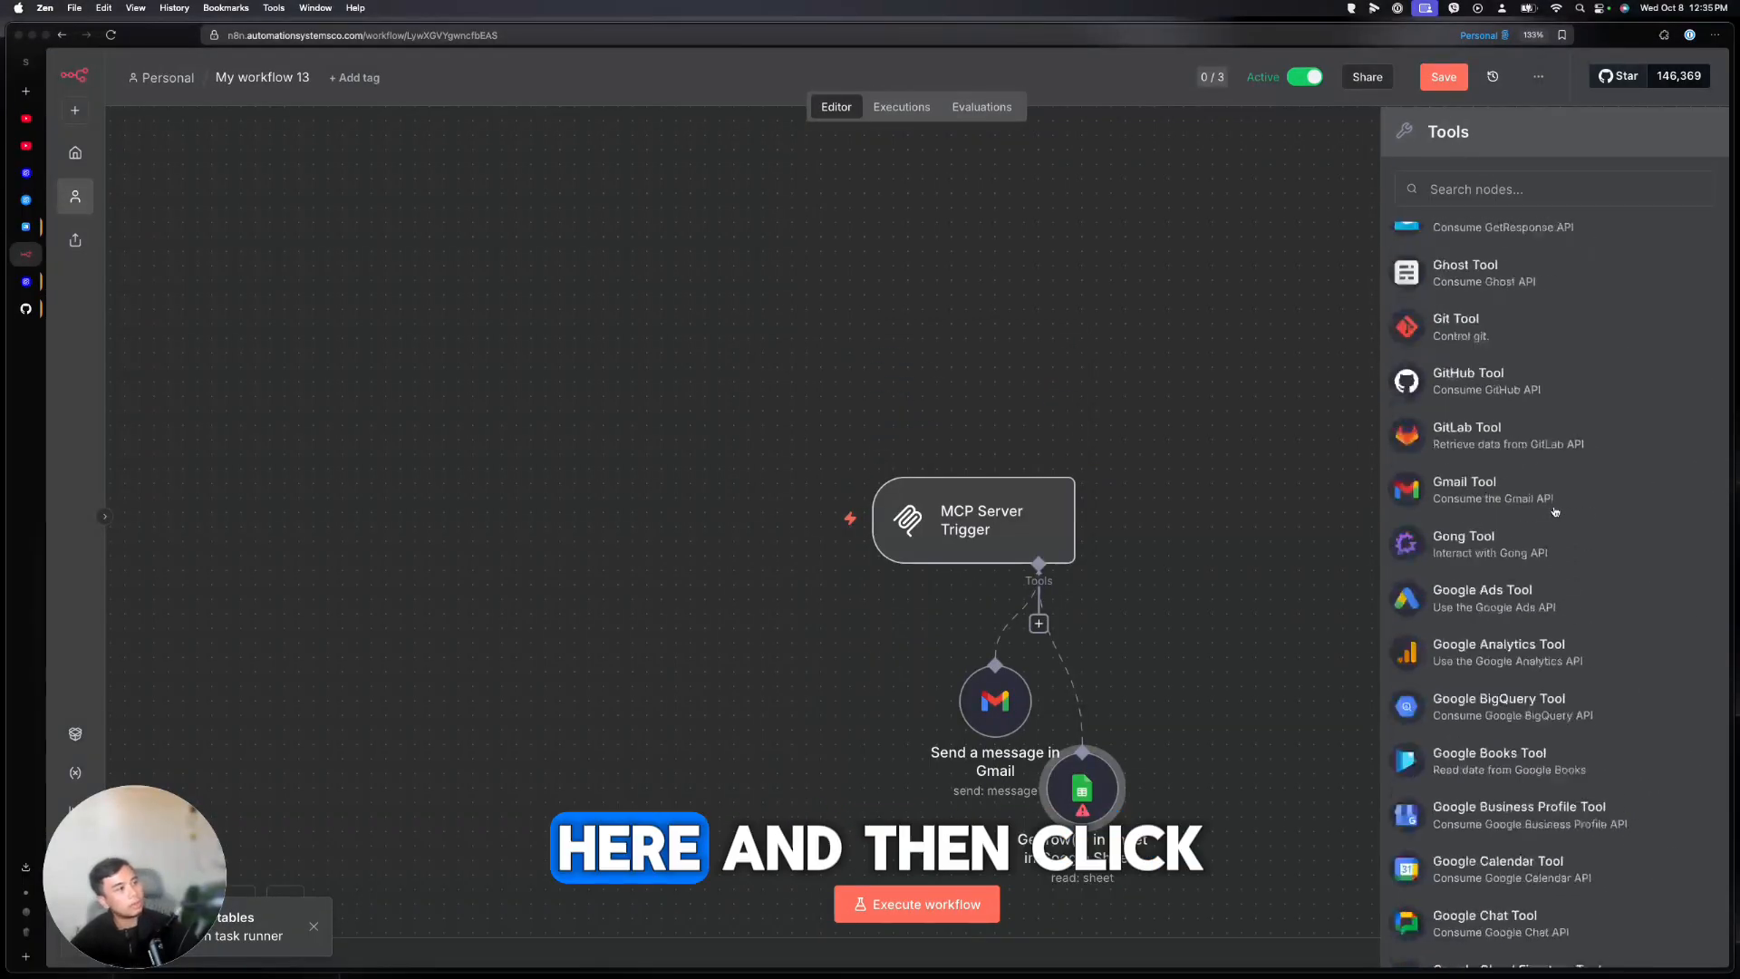
key("Tab")
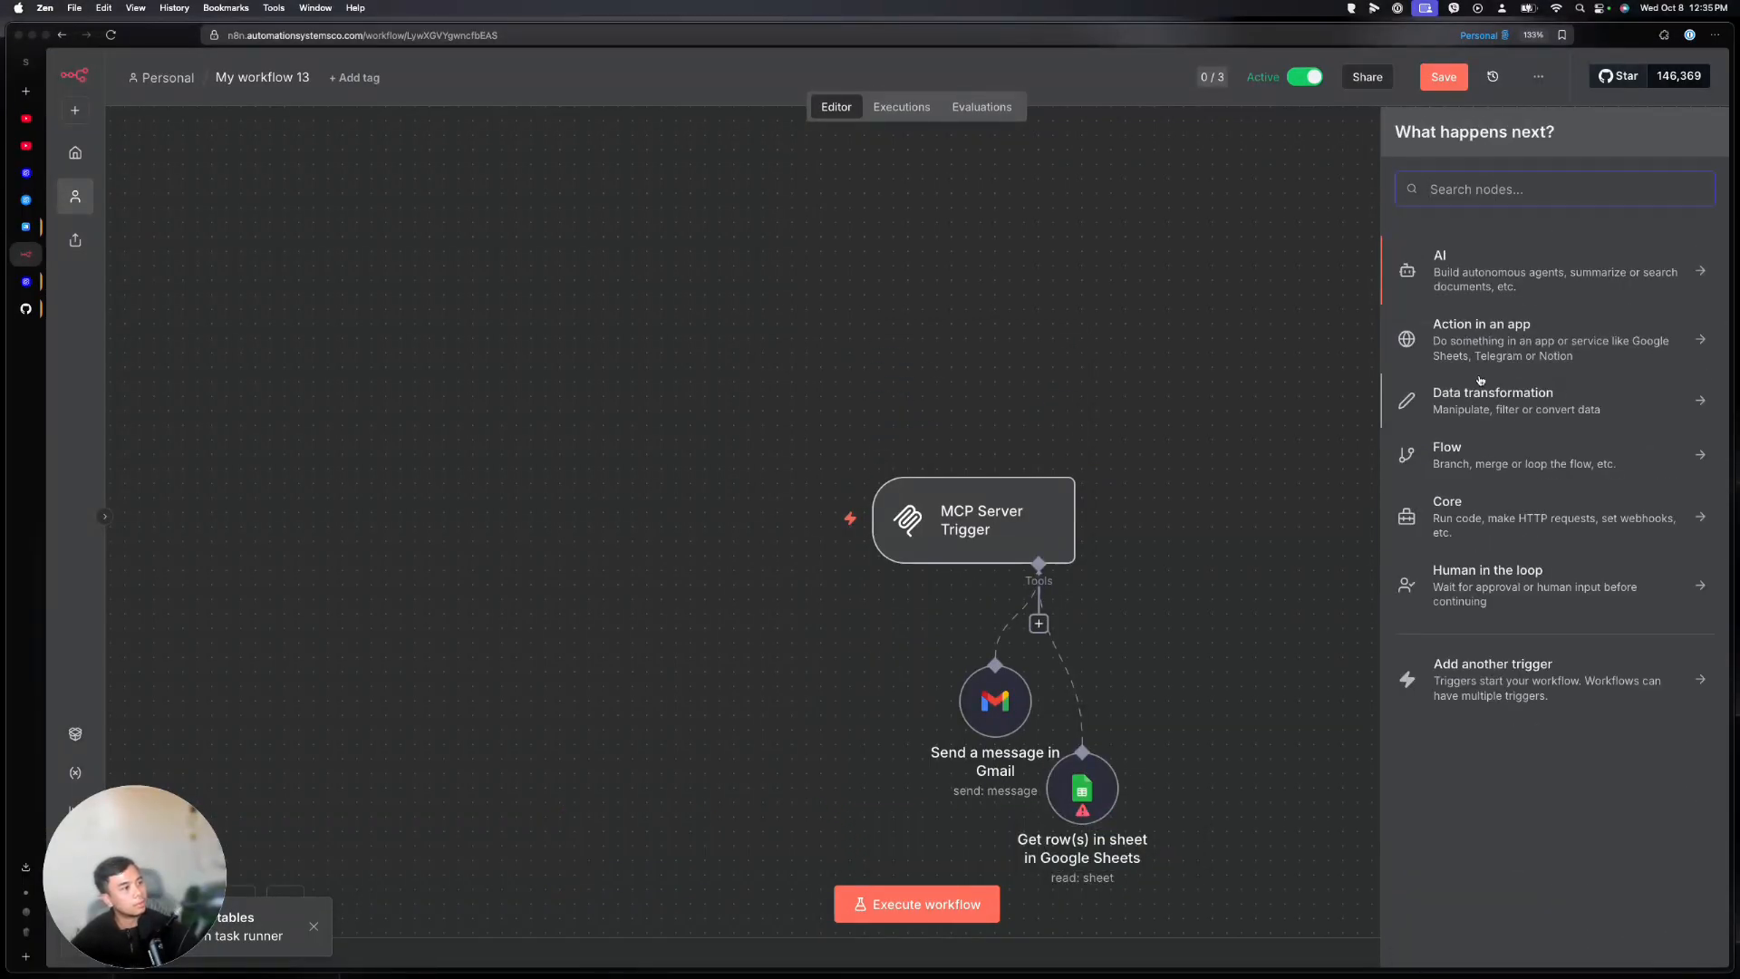
left_click(1476, 667)
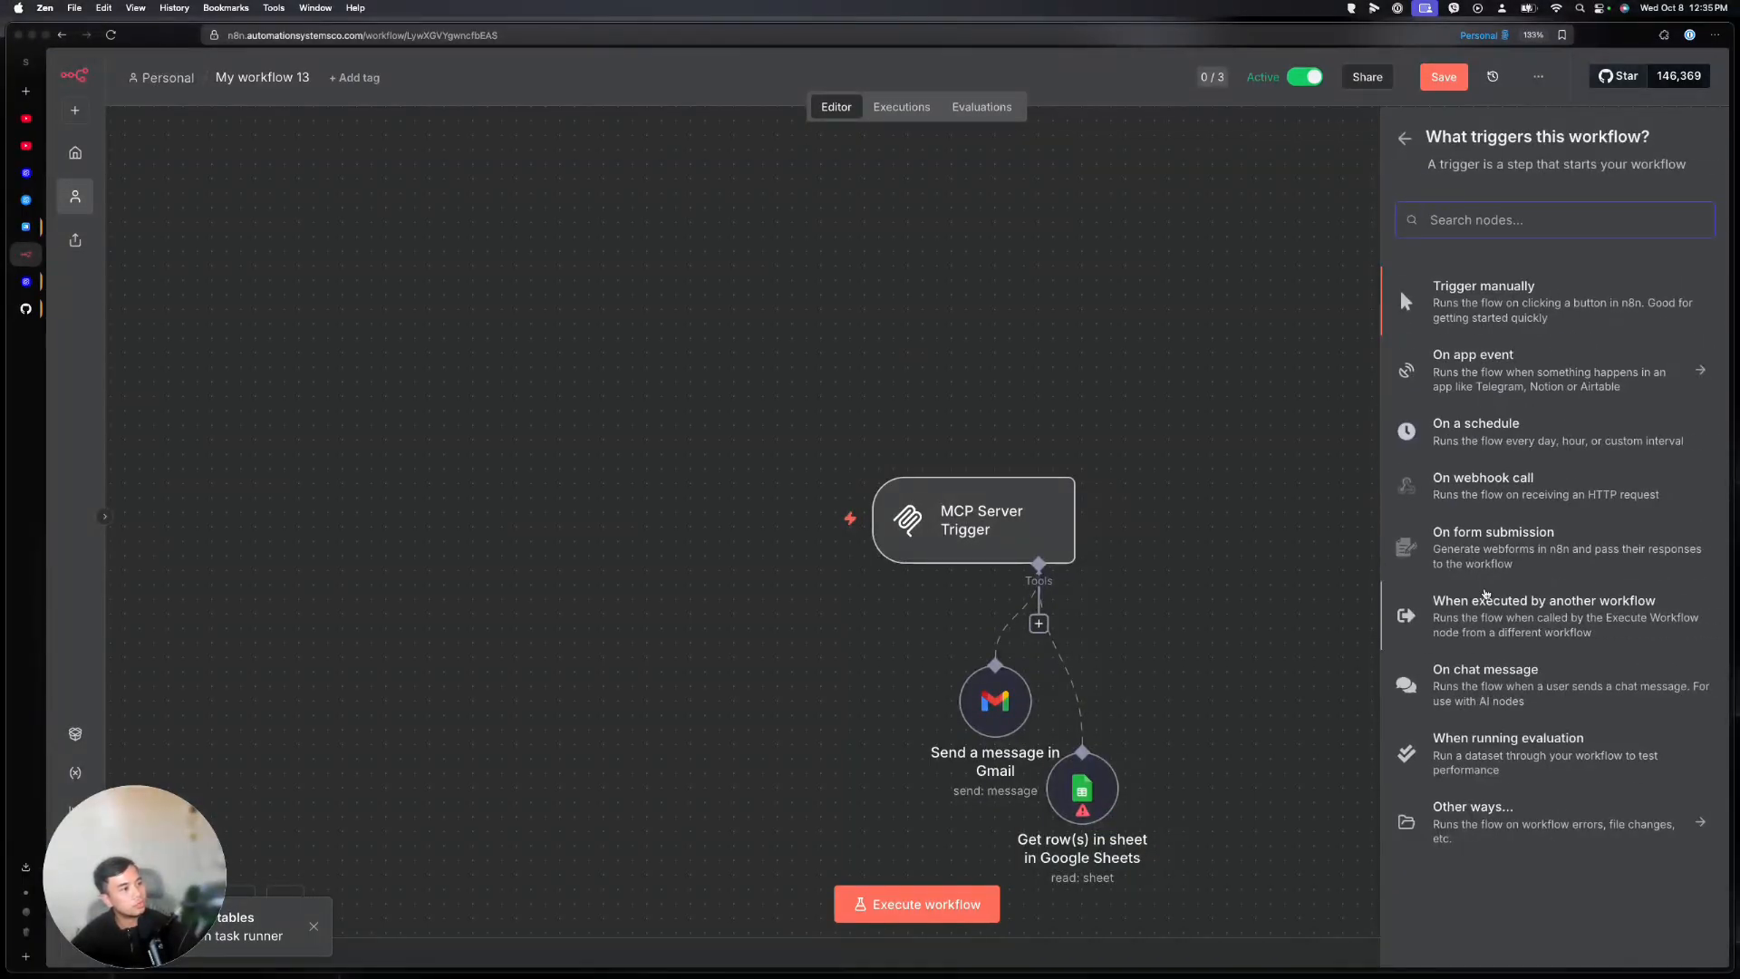
left_click(1477, 694)
Make the chat publicly available, save the workflow, and load its copied Chat URL
left_click(102, 192)
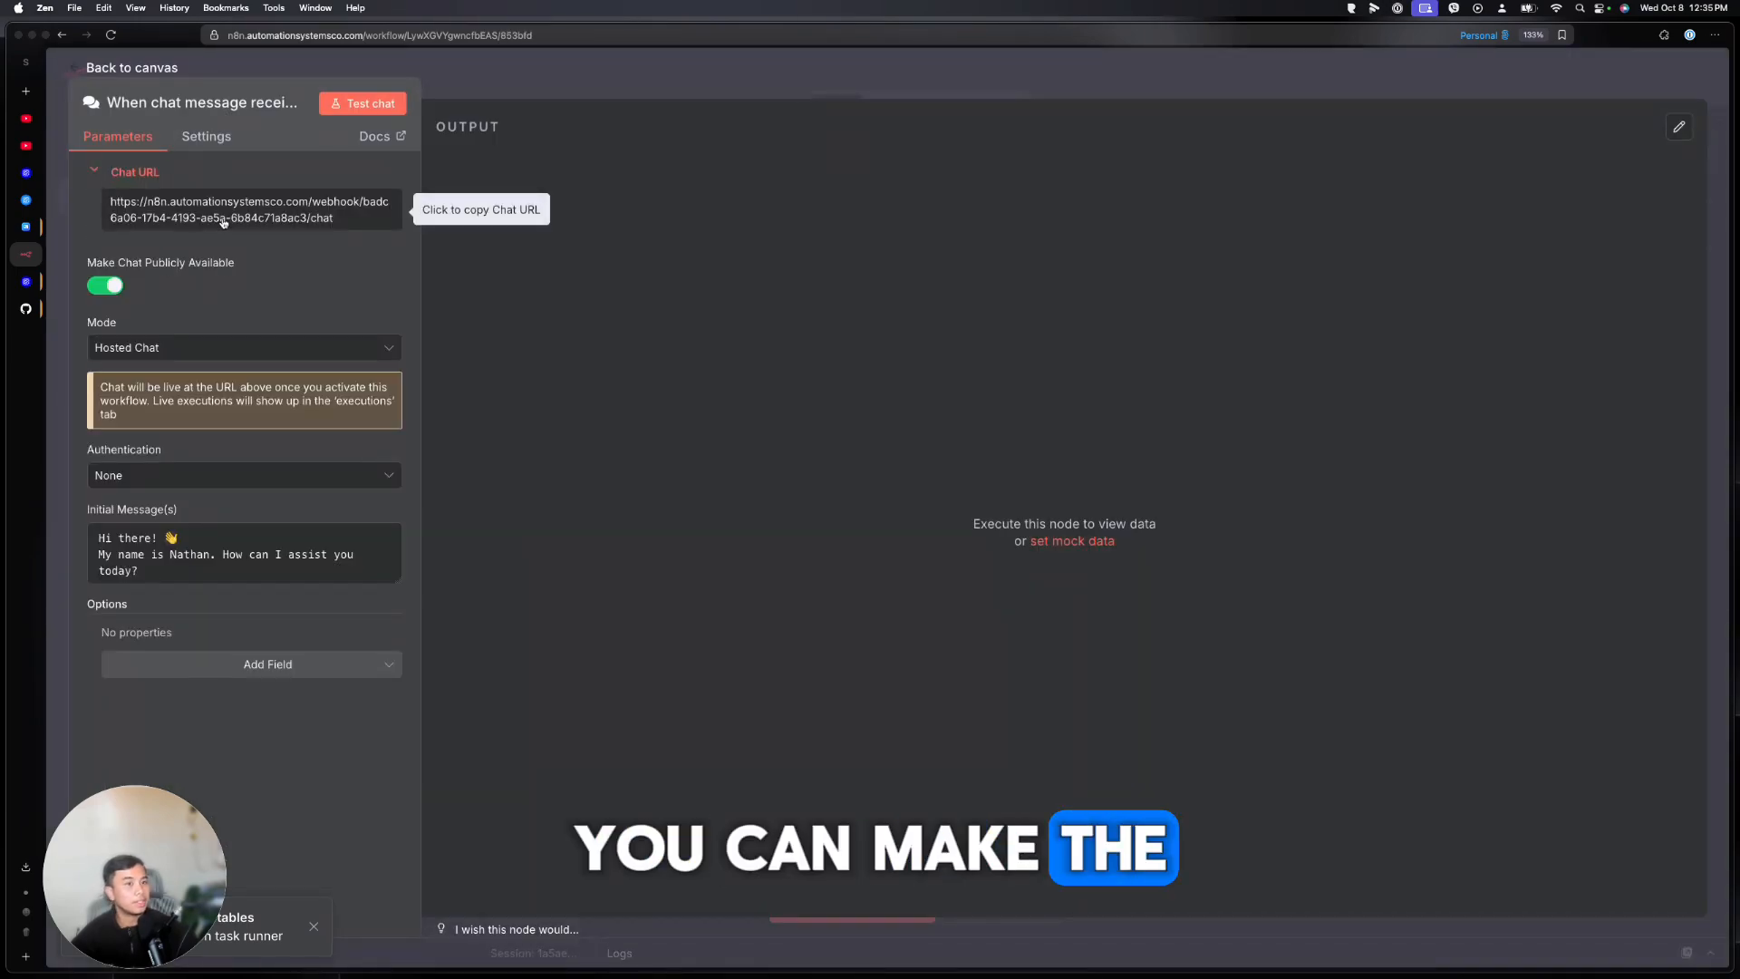
left_click(232, 219)
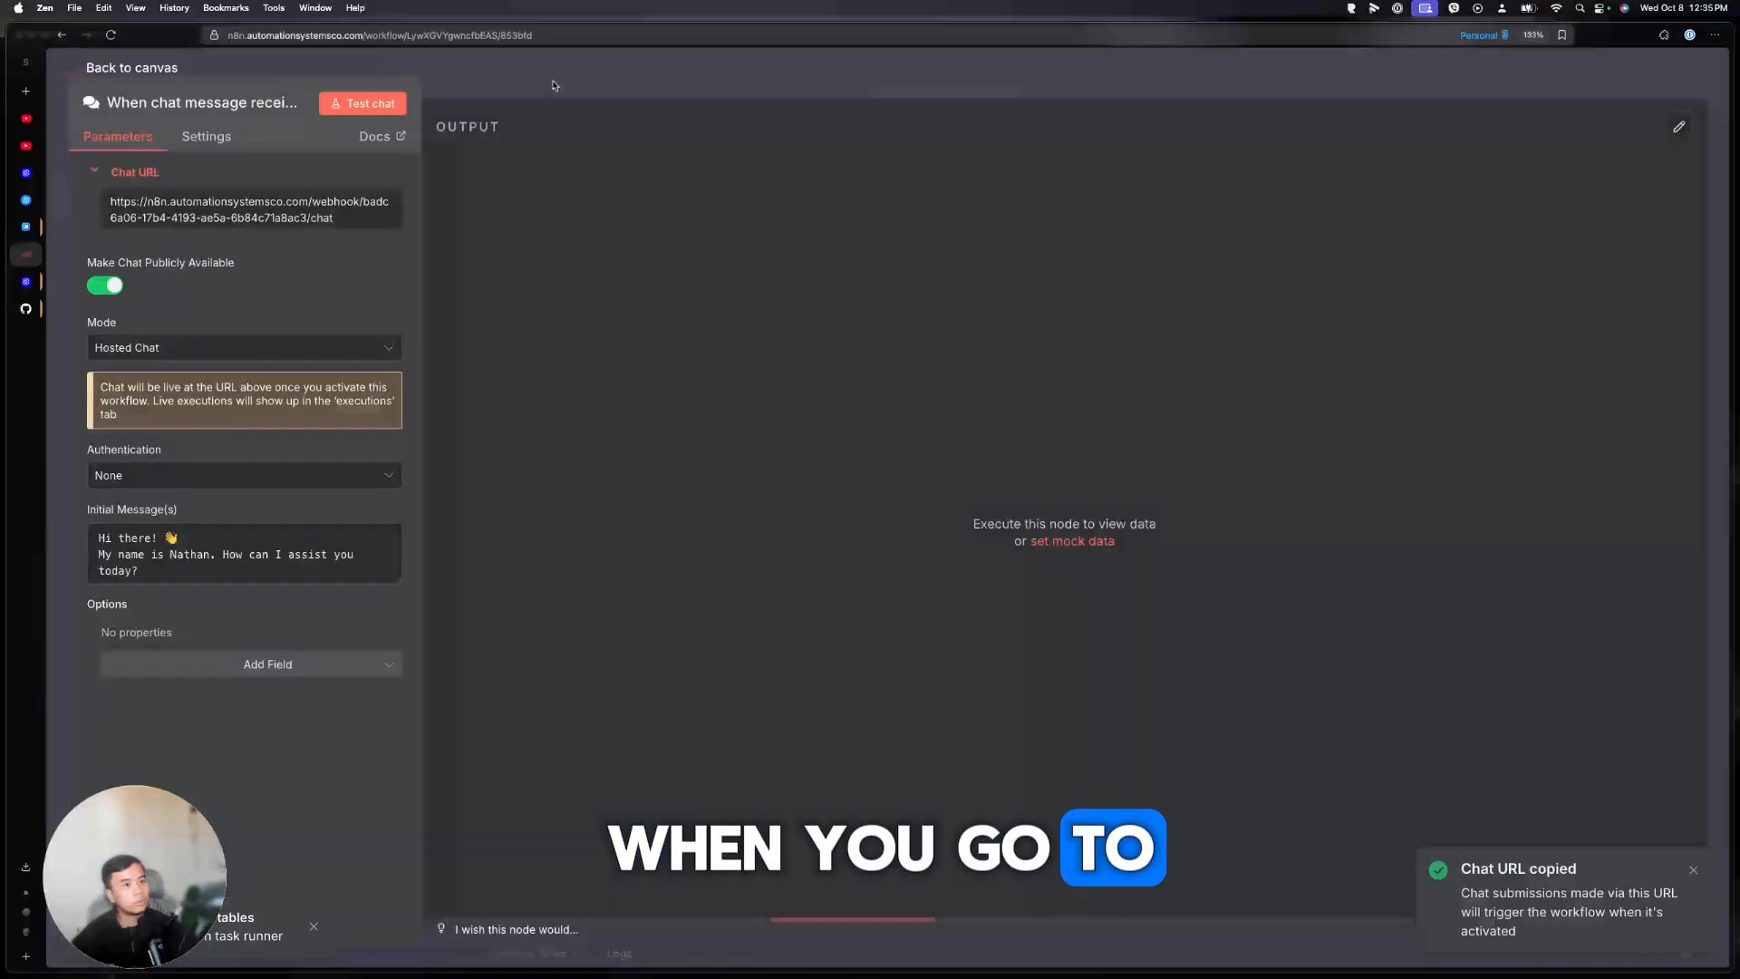
left_click(1224, 47)
key("super+s")
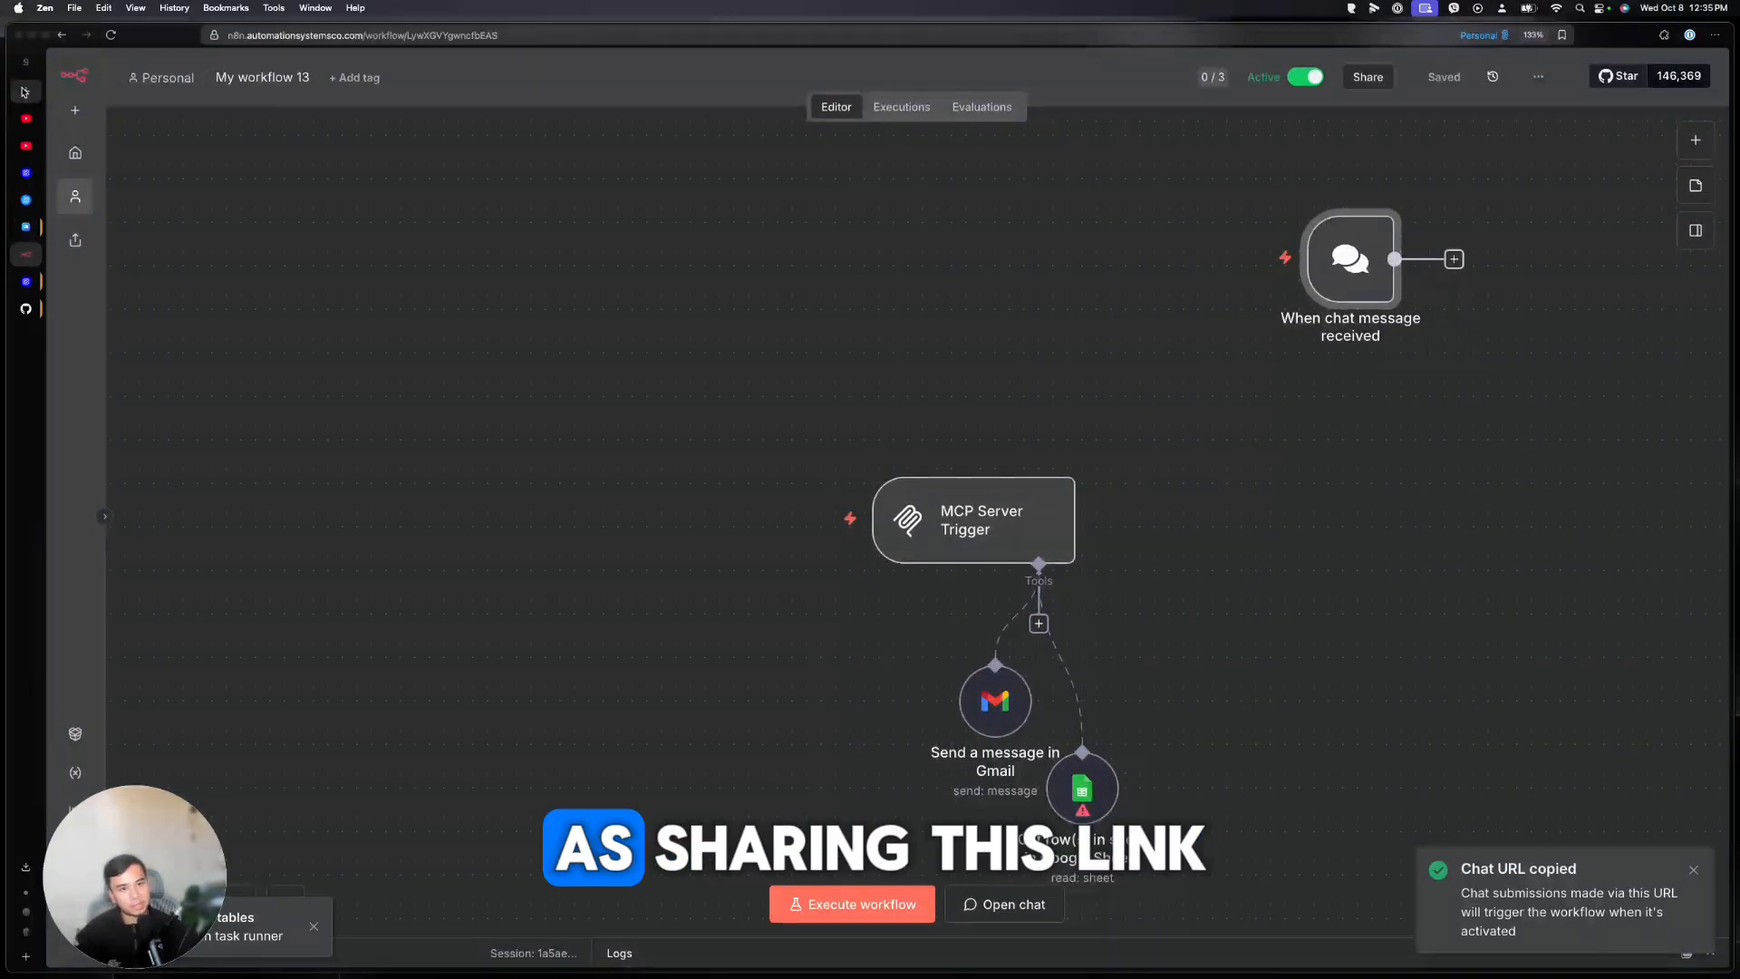
key("super+t")
key("super+v")
key("Return")
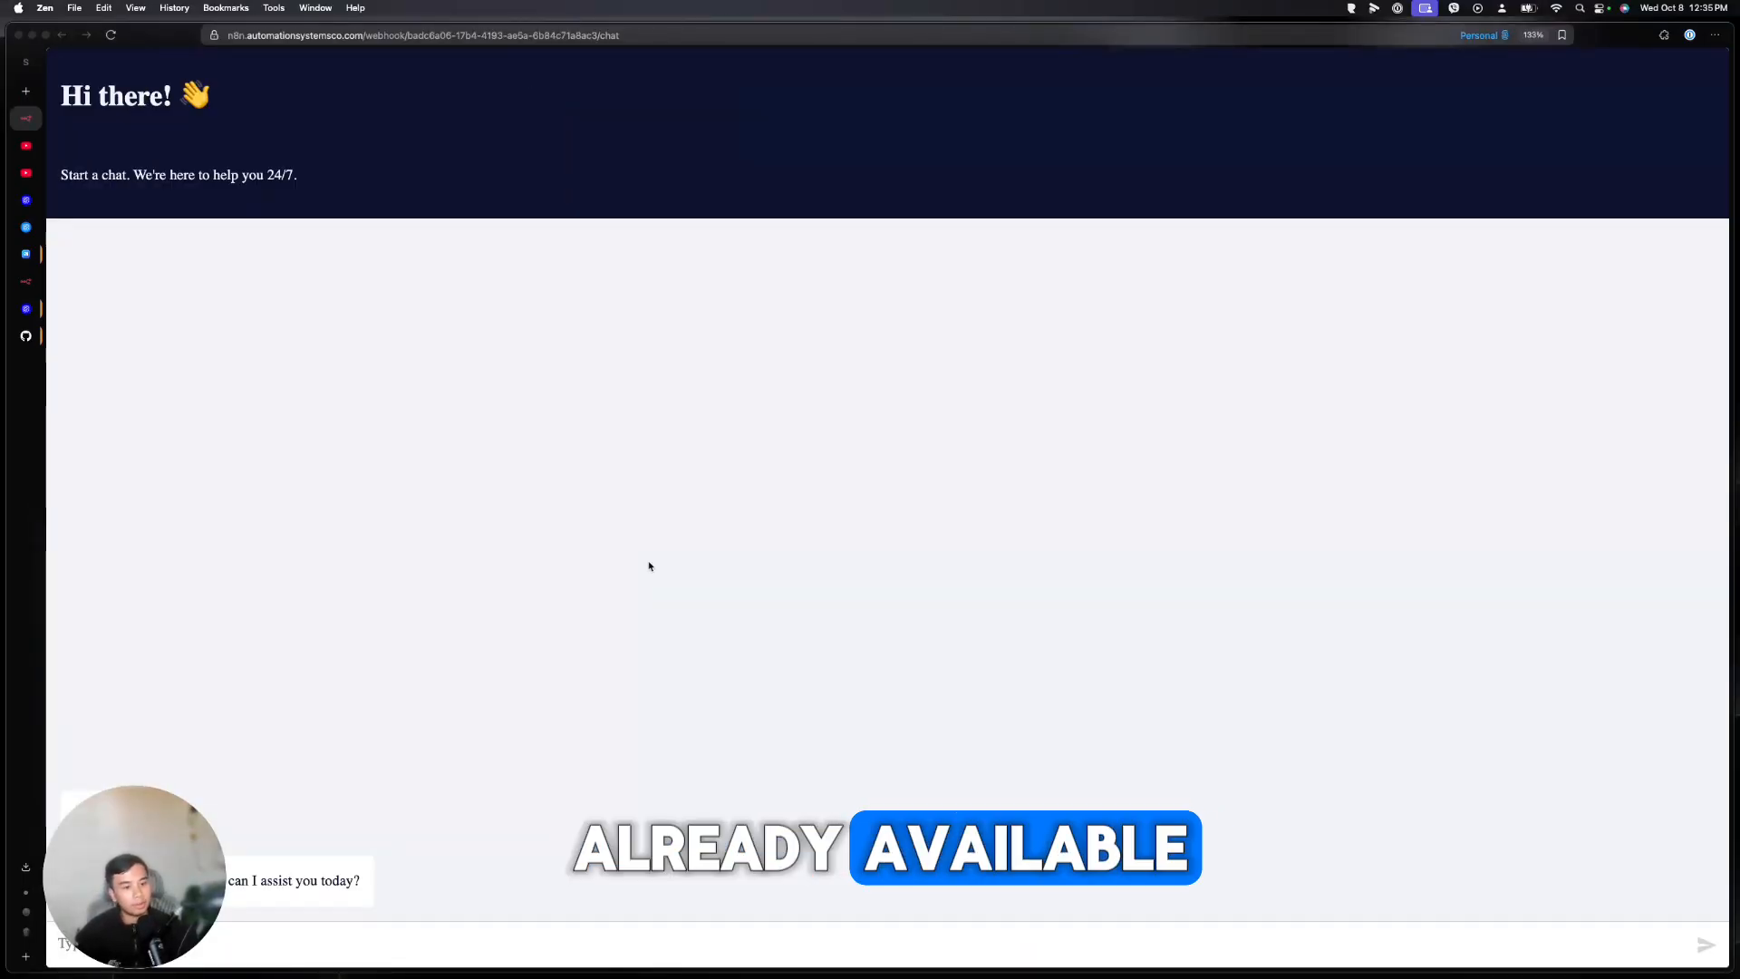
Go back to the Sample workflow's Get code dialog in Agent Builder
left_click(26, 227)
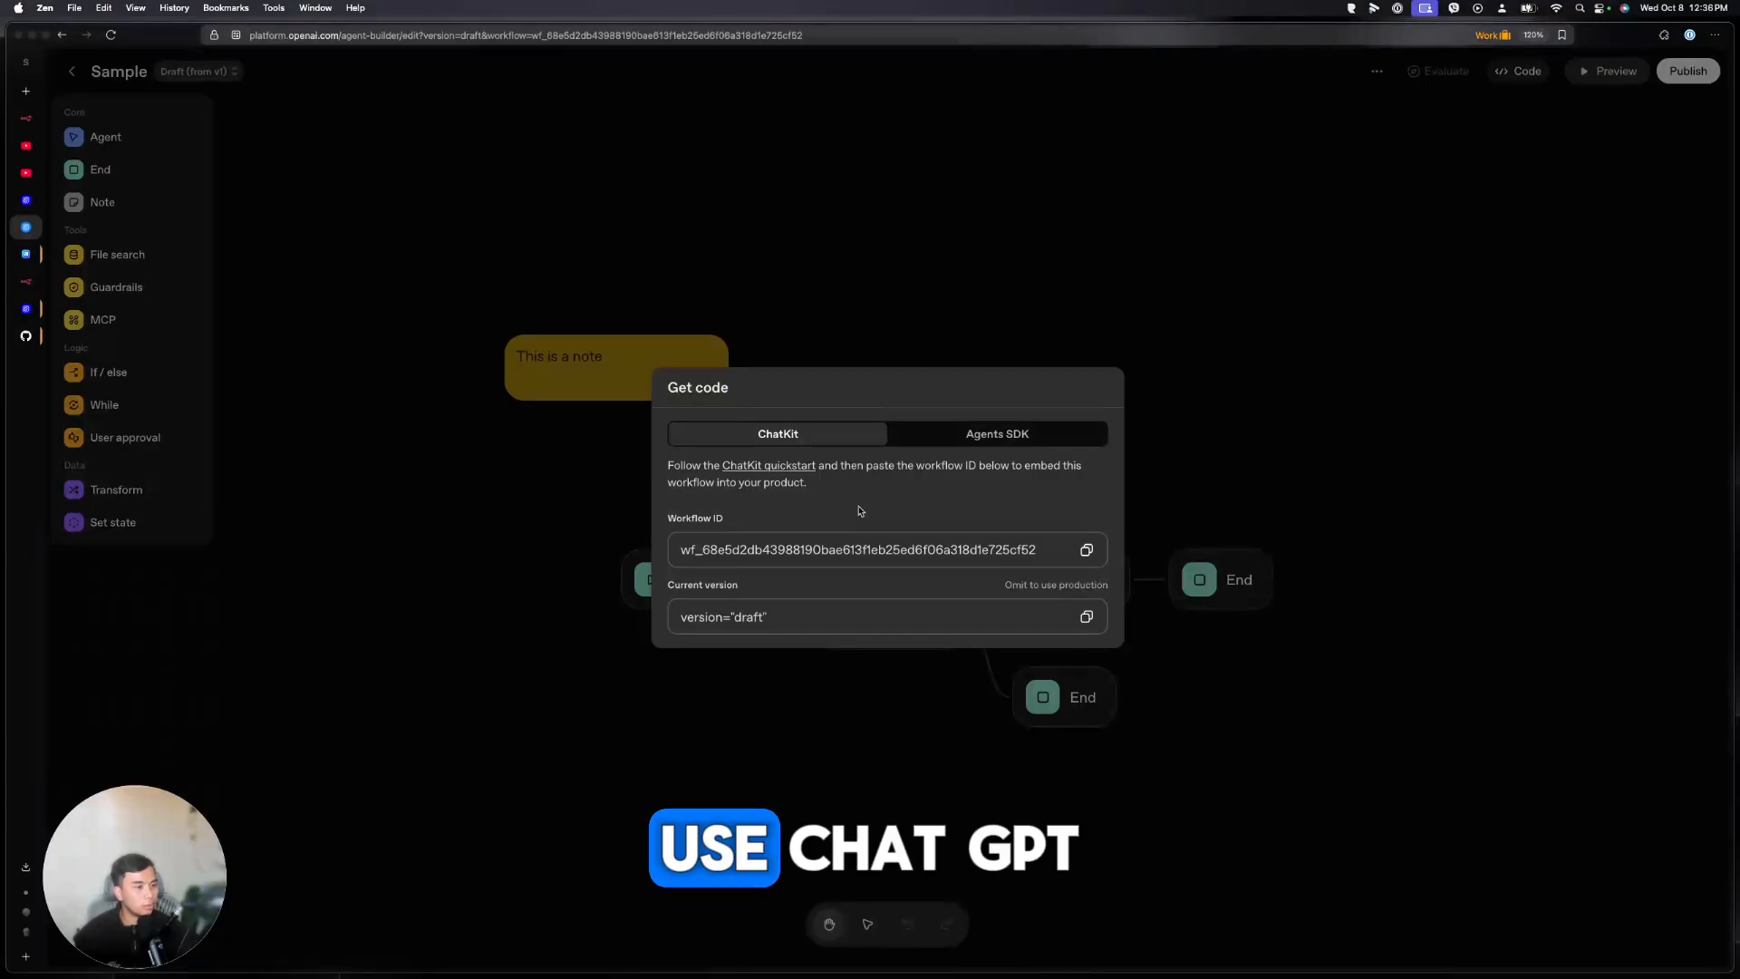
Open and read the ChatKit quickstart guide in the OpenAI Platform docs
left_click(751, 467)
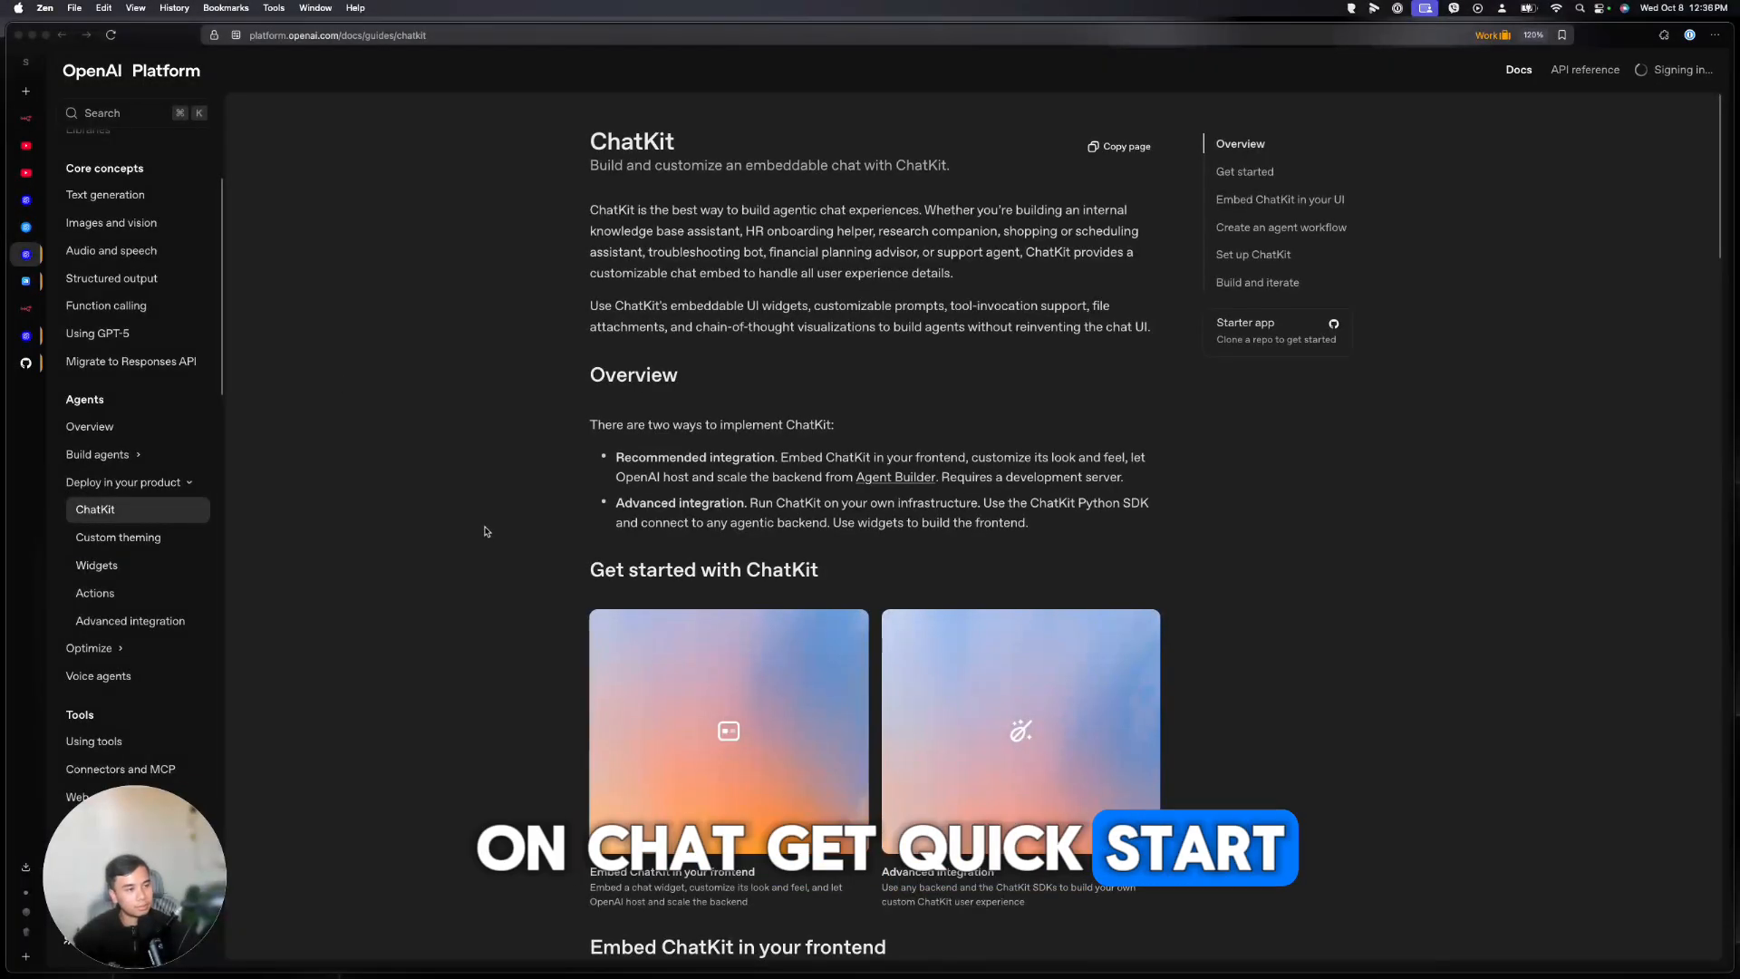
scroll(494, 523, "down", 20)
scroll(482, 529, "down", 10)
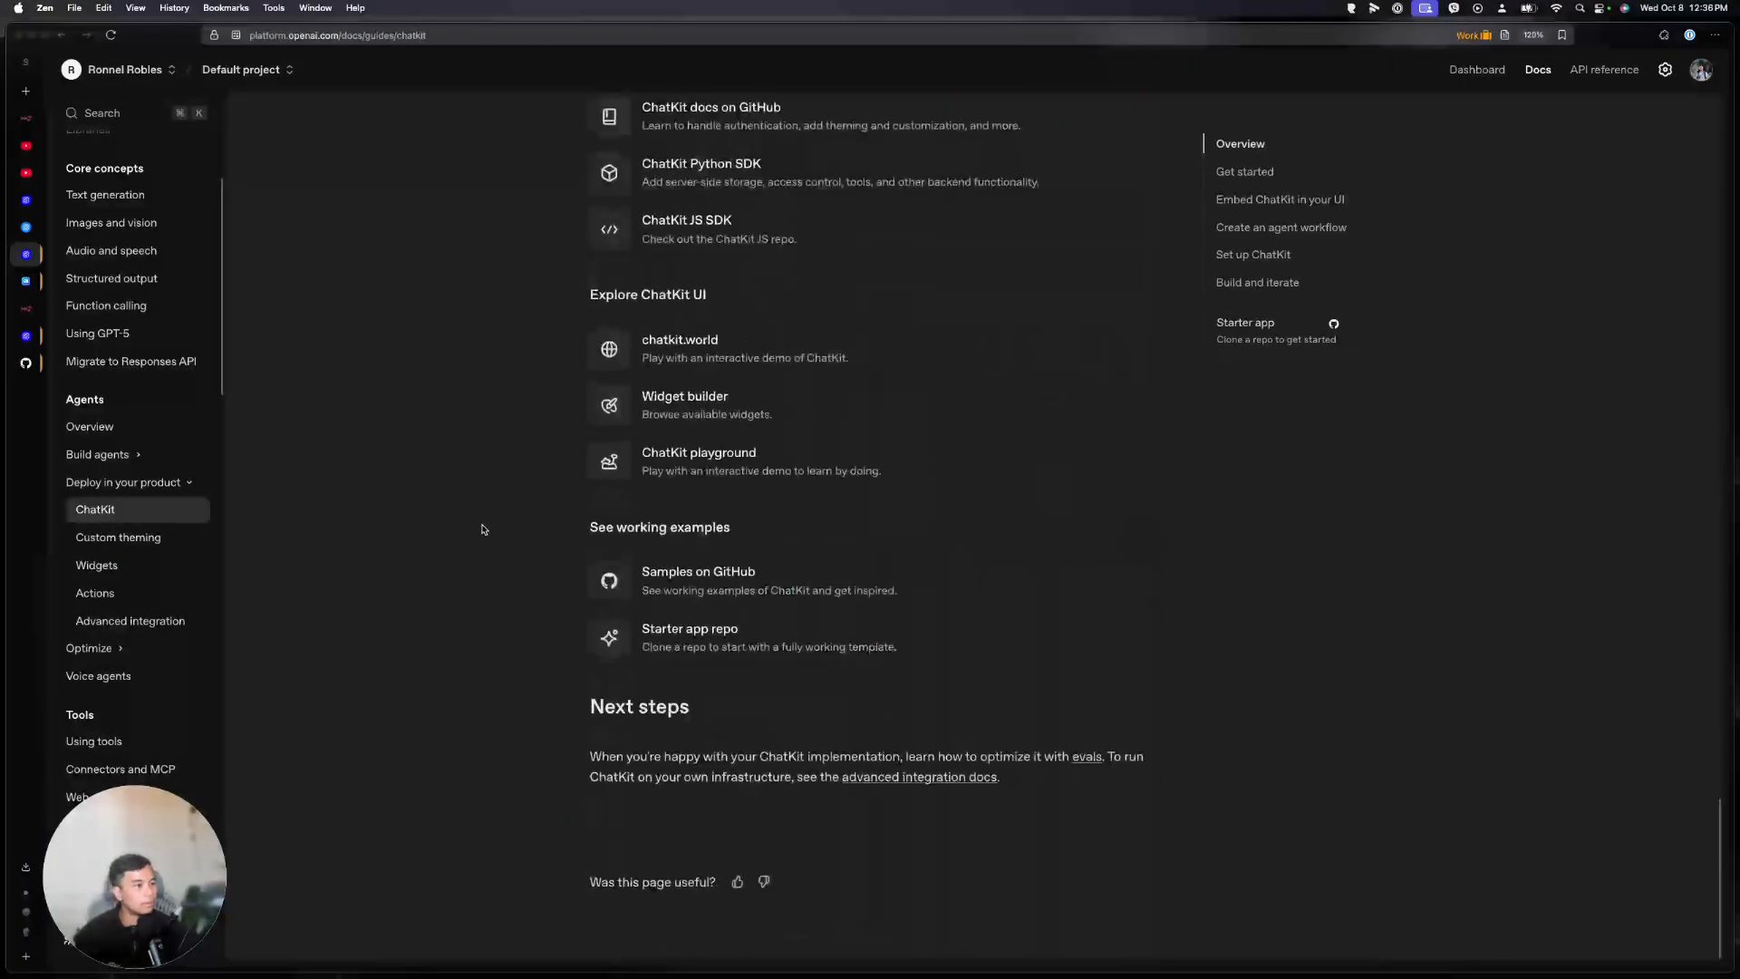
scroll(482, 529, "up", 20)
scroll(483, 530, "down", 8)
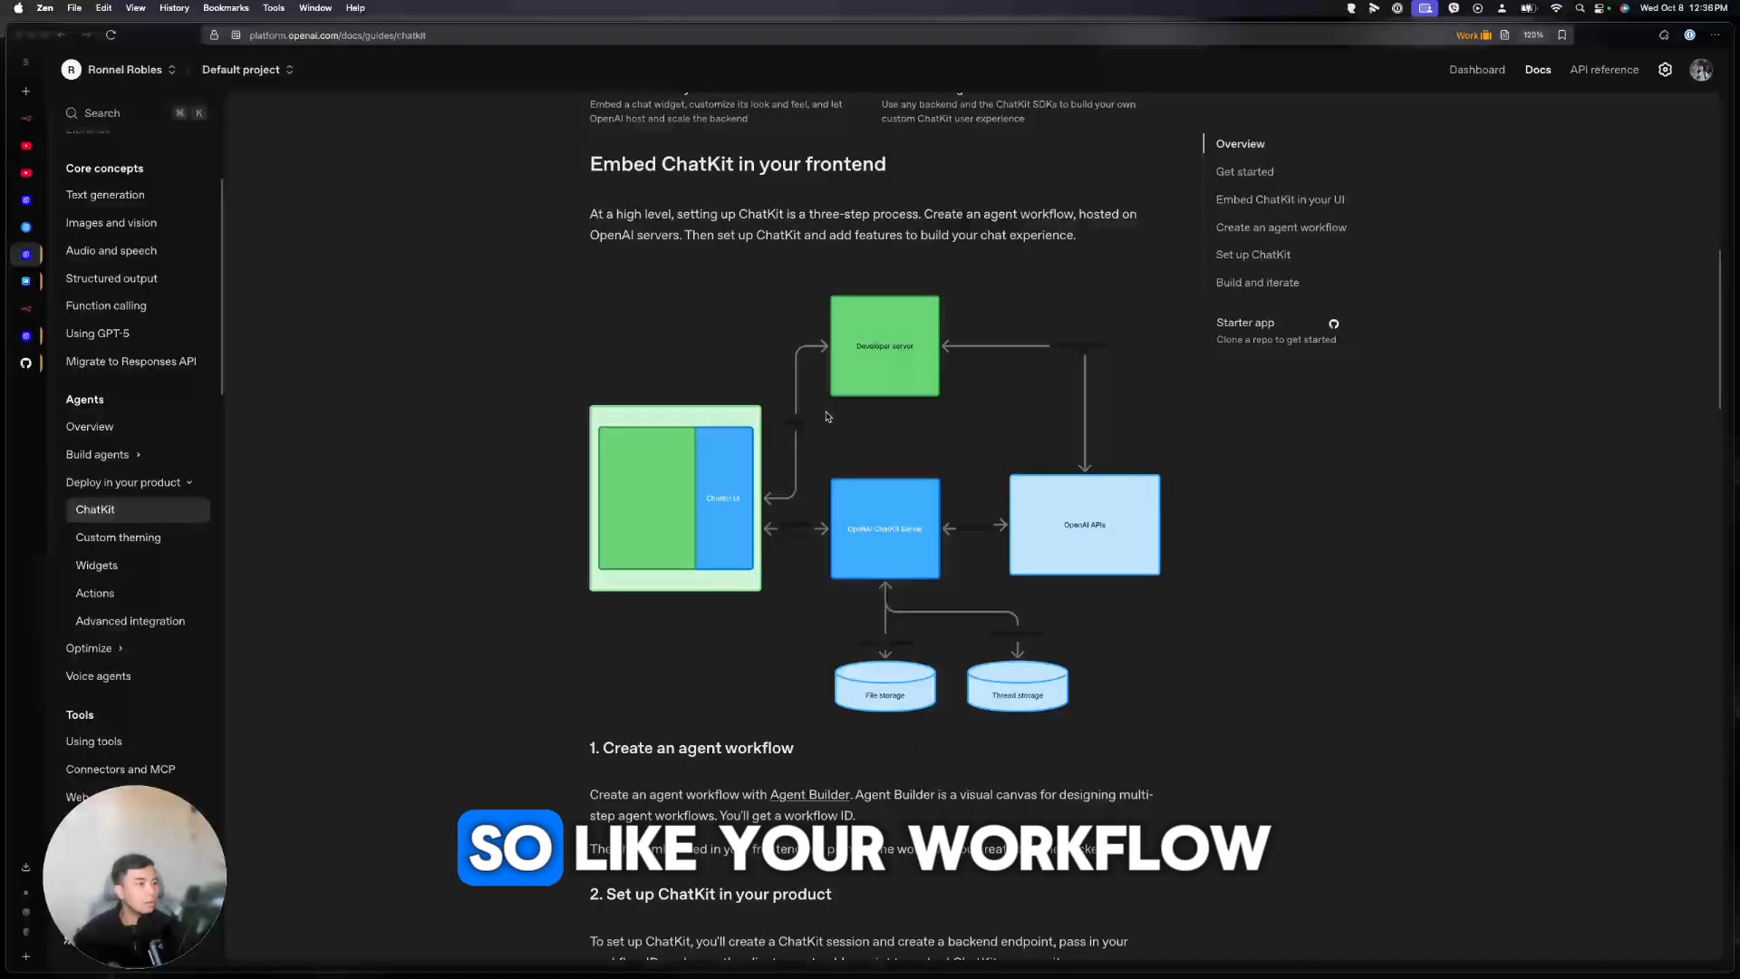
Check the Sample workflow's ID under Code in Agent Builder
left_click(29, 235)
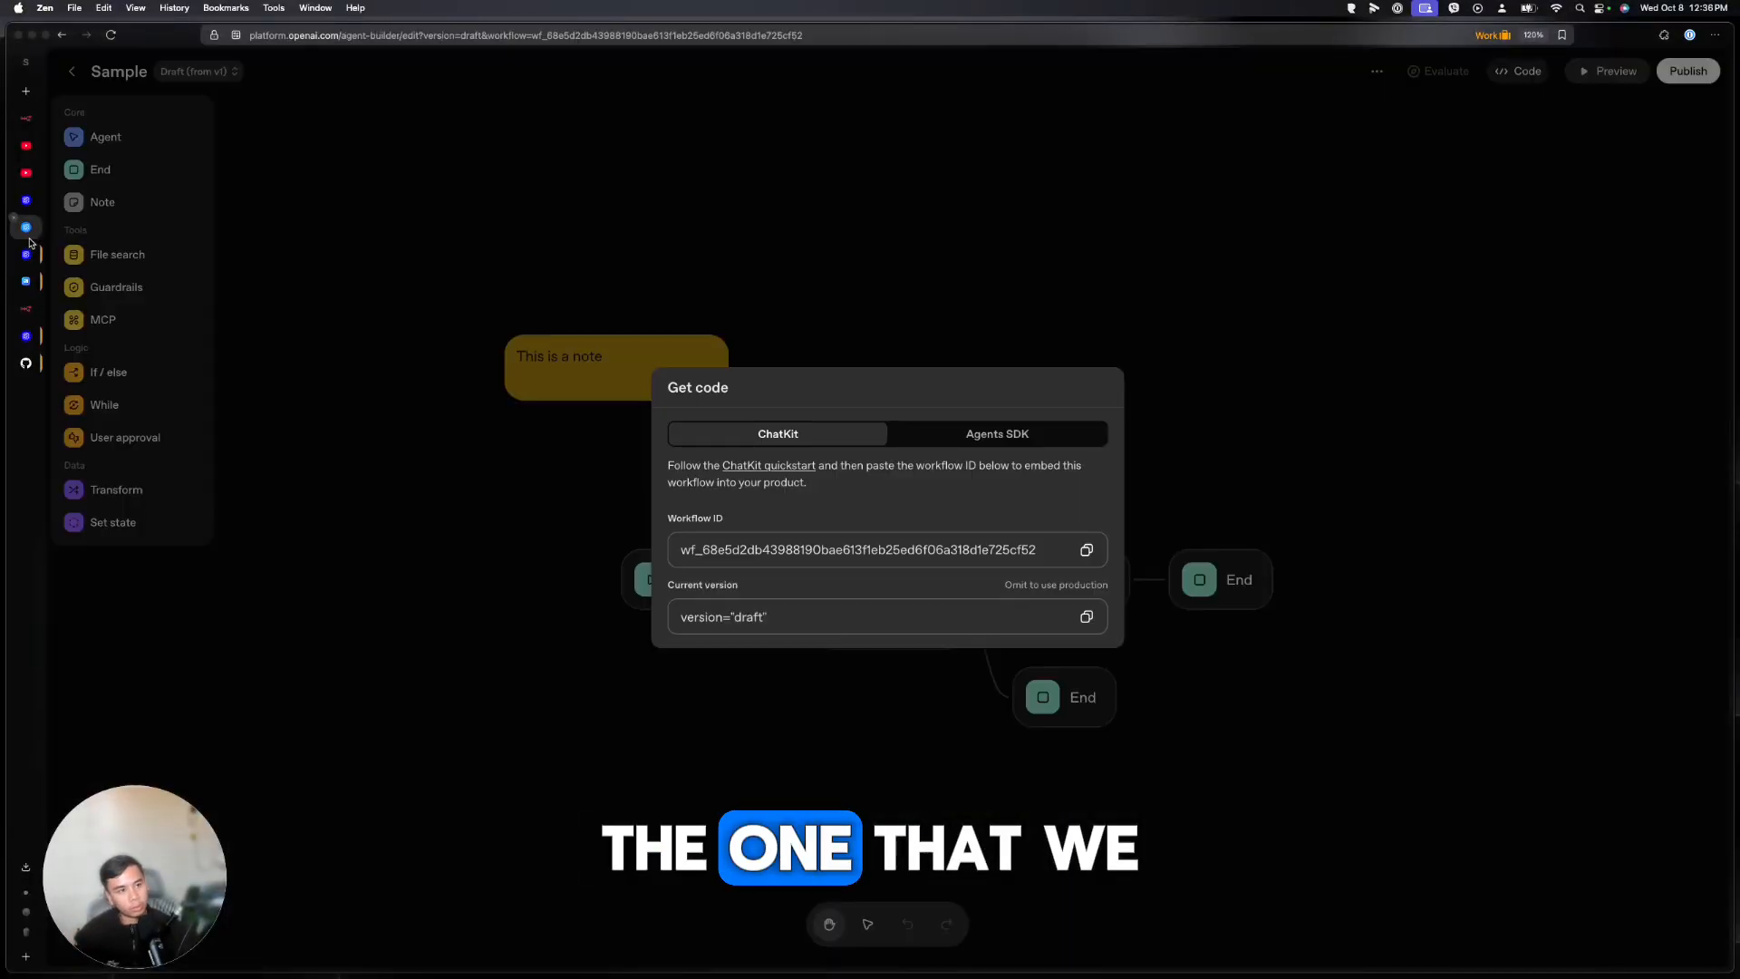
left_click(762, 348)
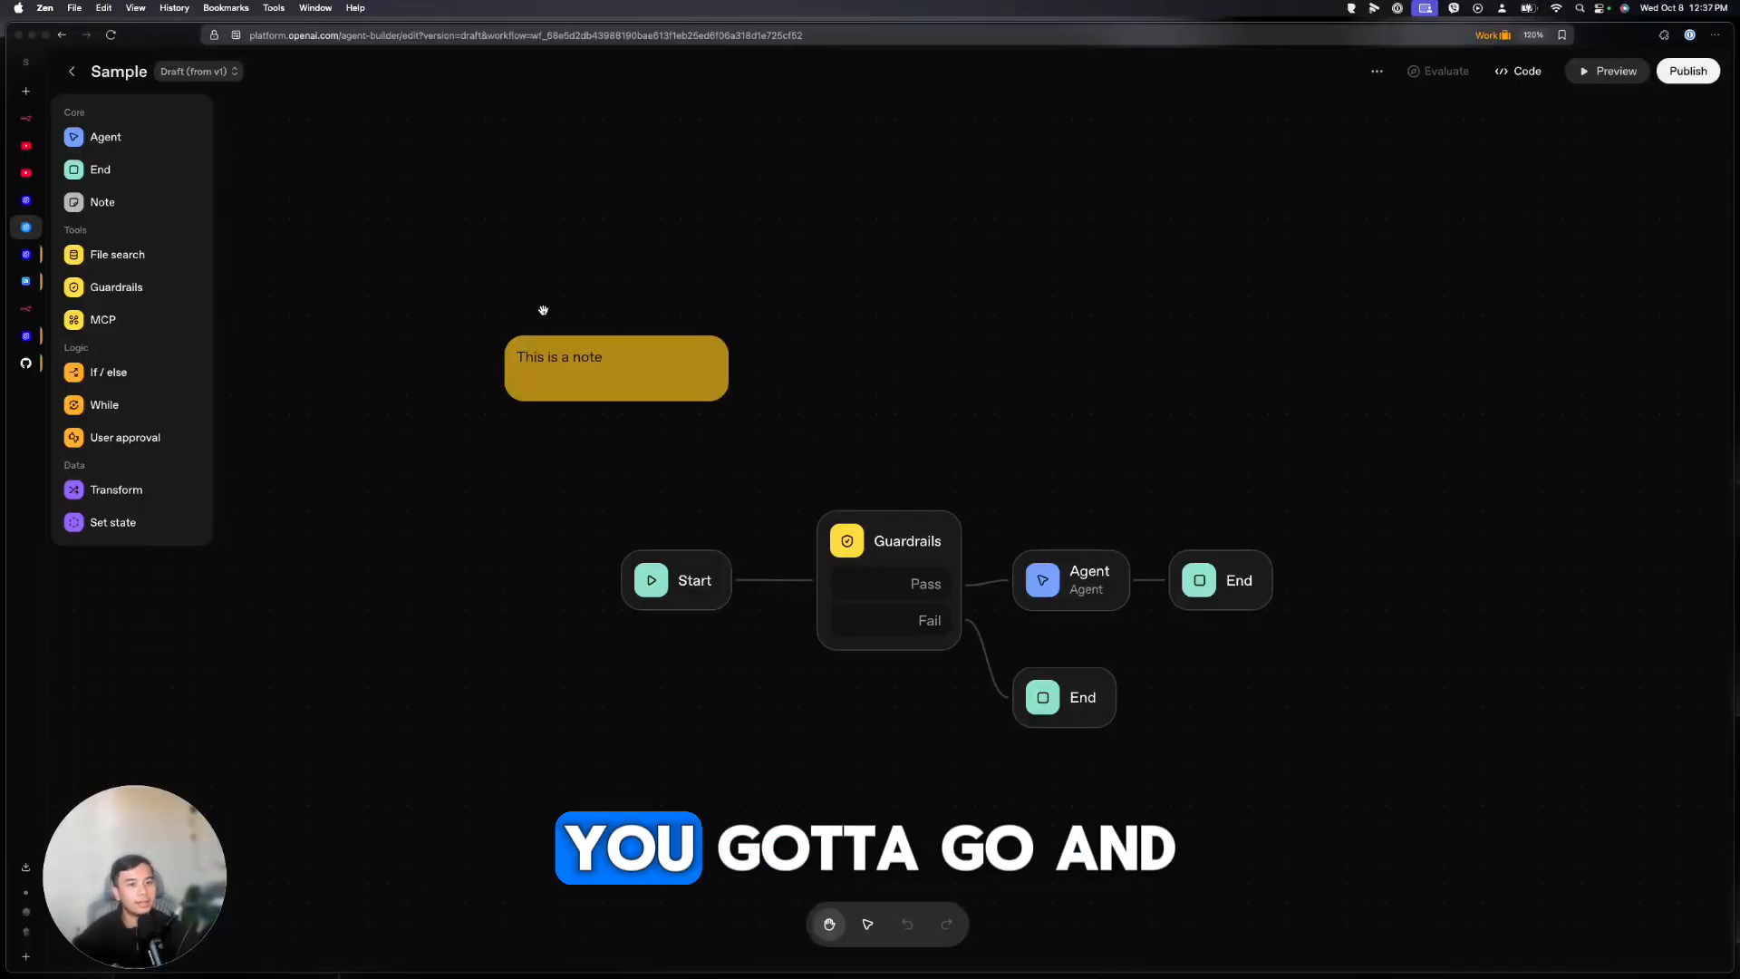
left_click(1521, 70)
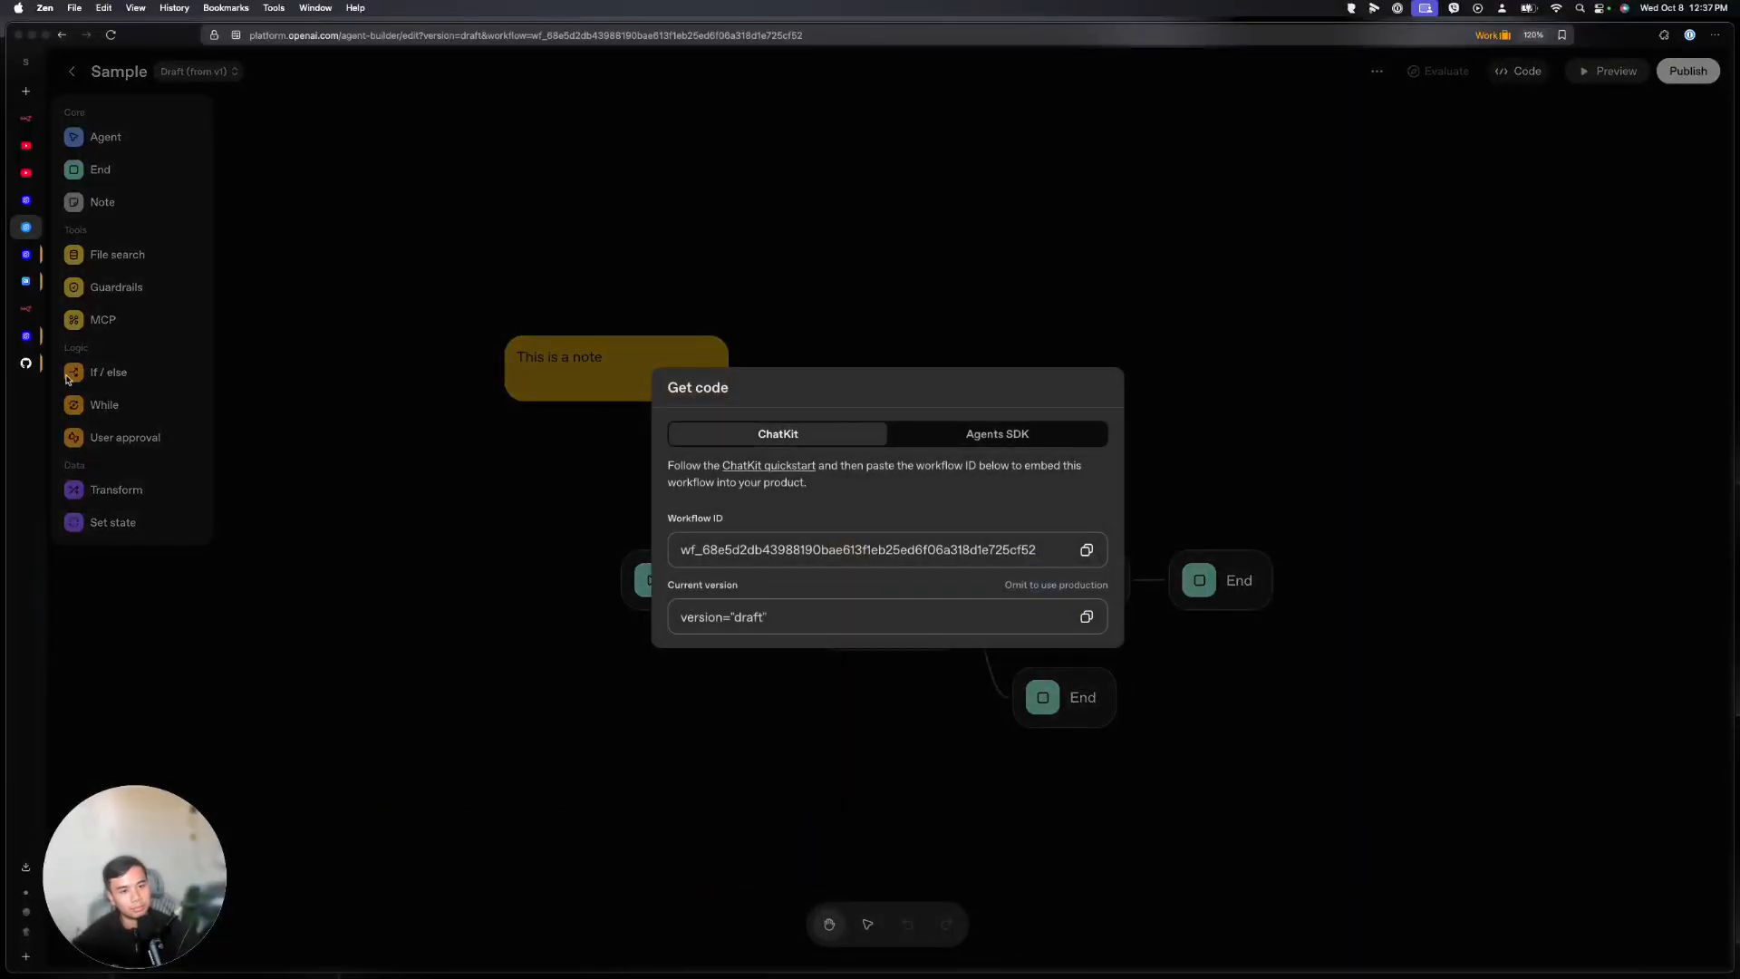
Return to the ChatKit guide and open the ChatKit starter app repository
left_click(31, 332)
scroll(696, 559, "down", 10)
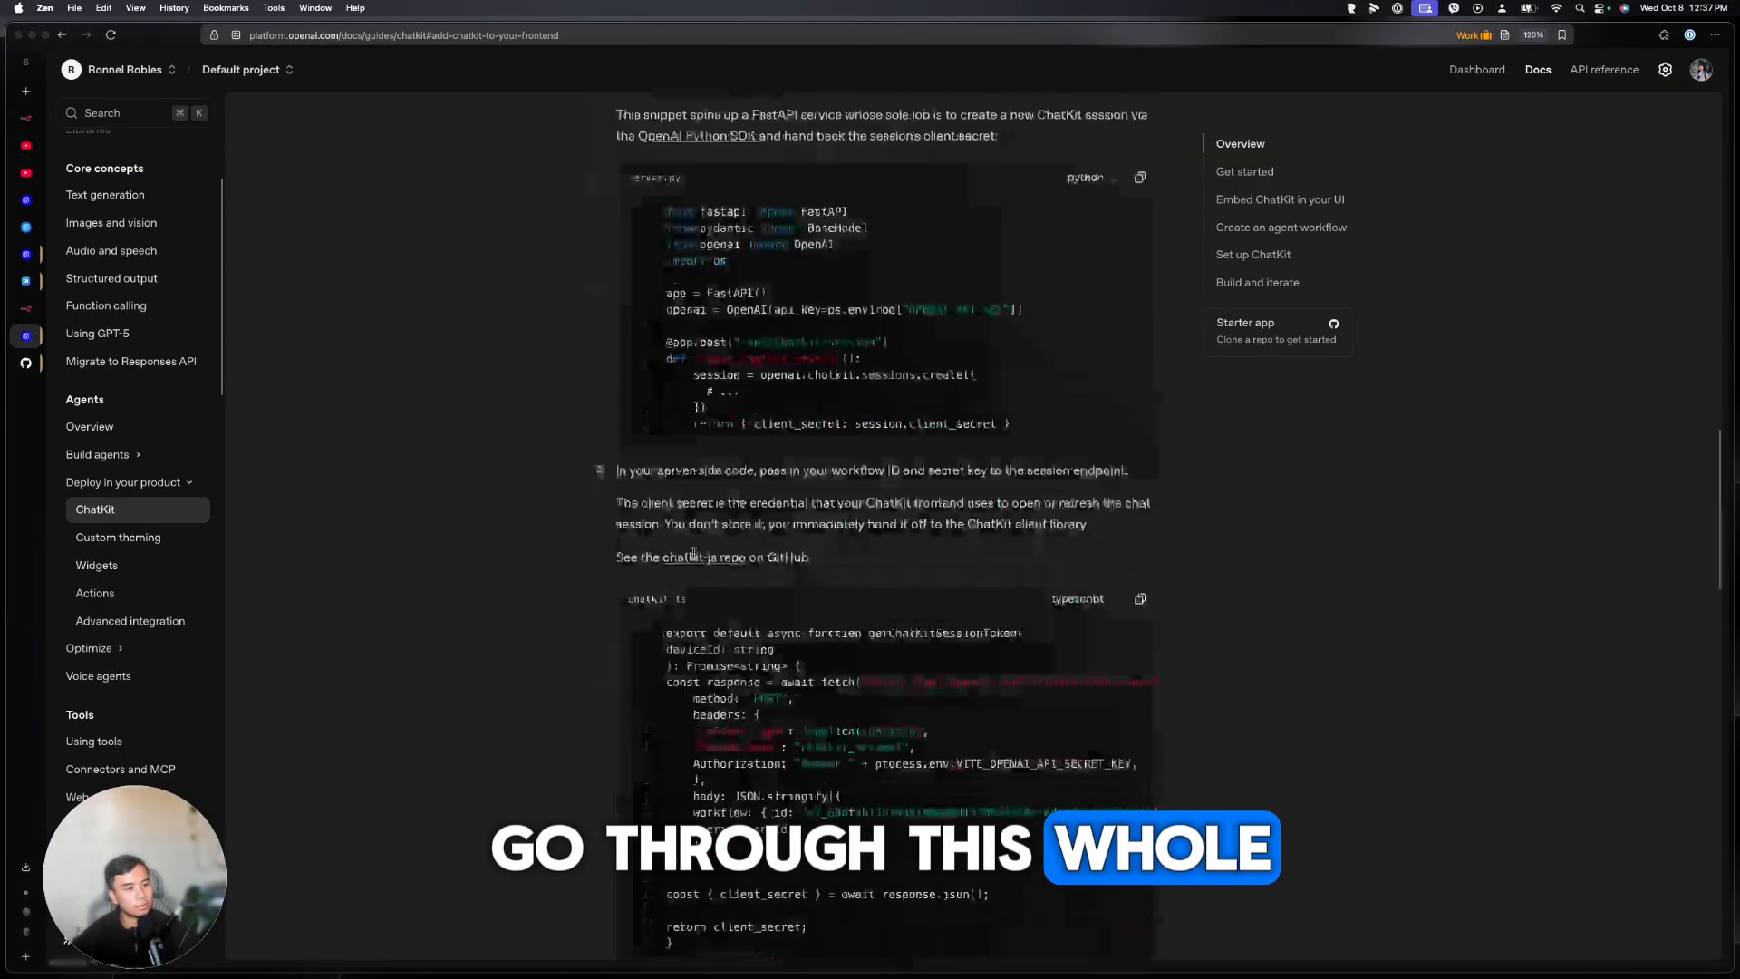
scroll(696, 557, "up", 15)
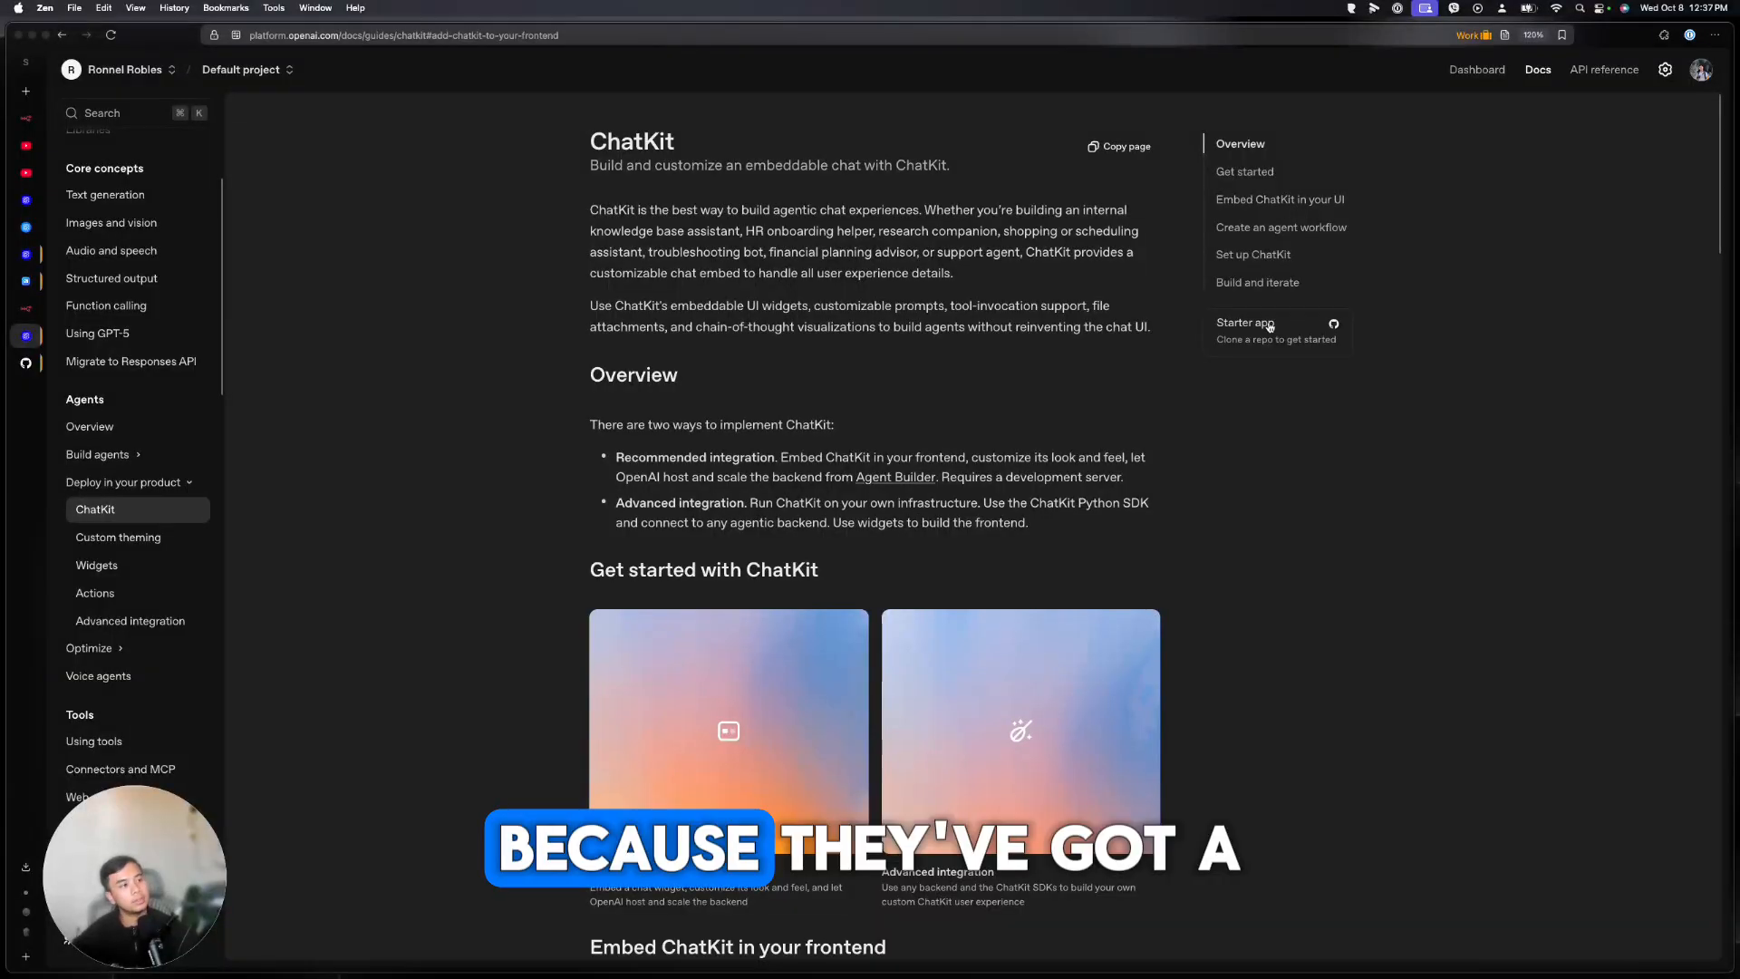
left_click(1244, 331)
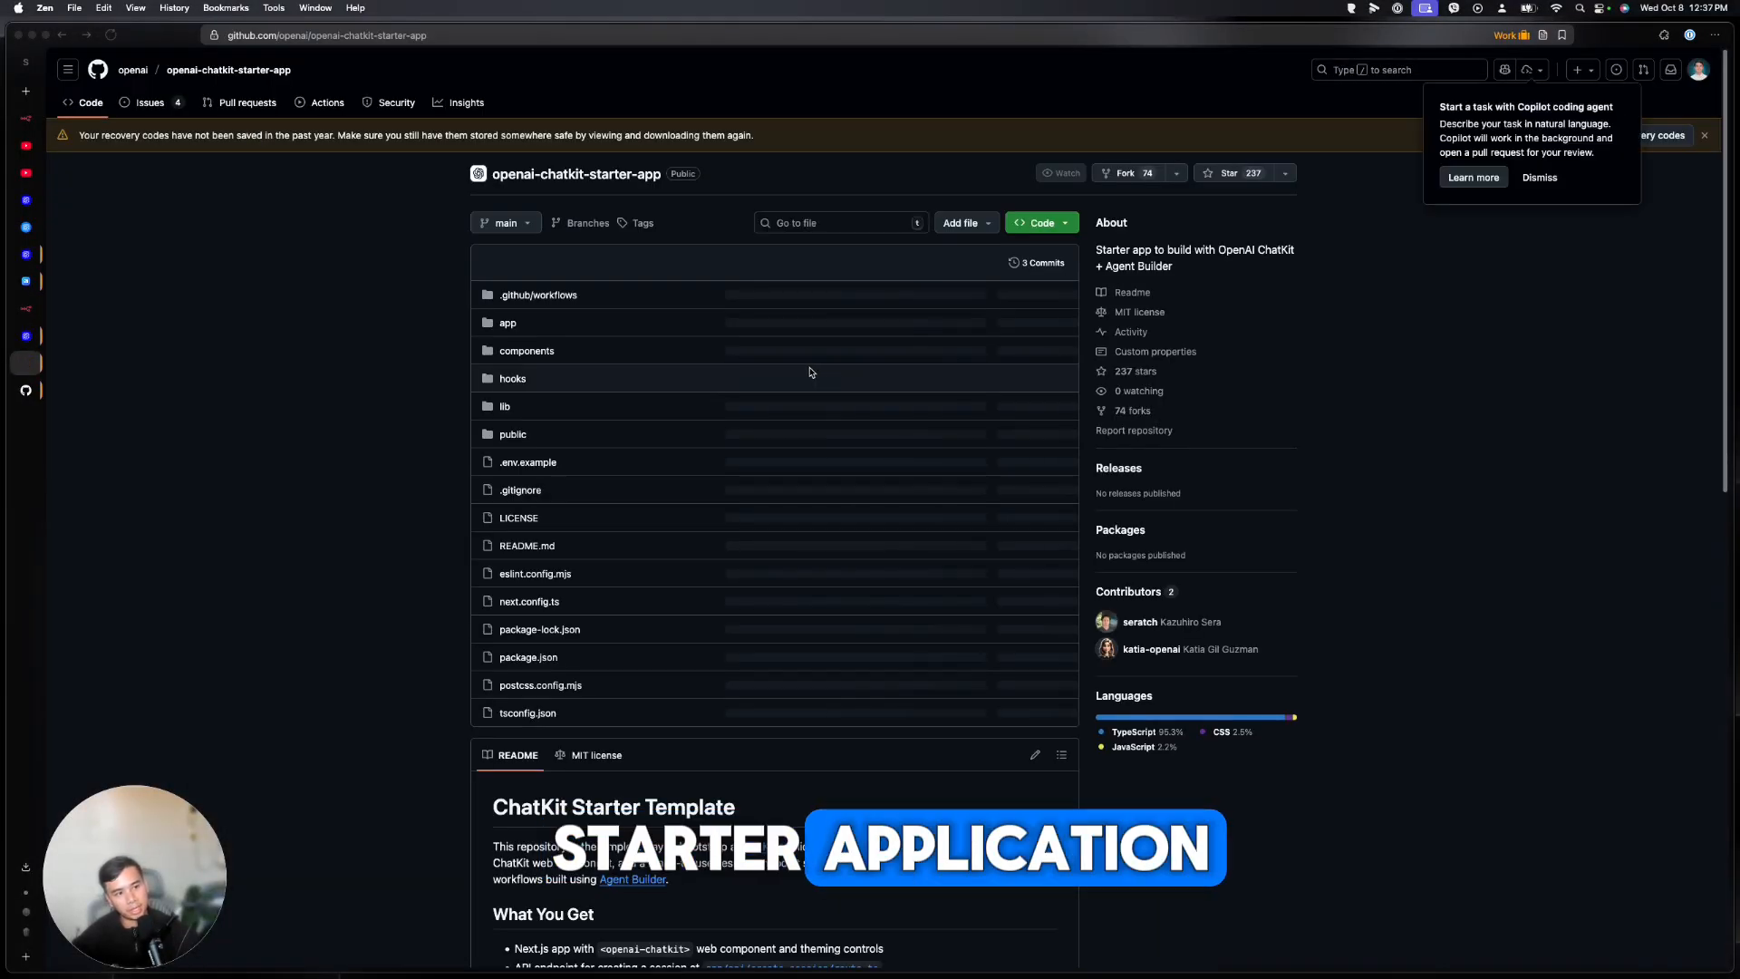
Download the openai-chatkit-starter-app repository as a ZIP from GitHub
scroll(349, 514, "down", 5)
scroll(349, 514, "down", 4)
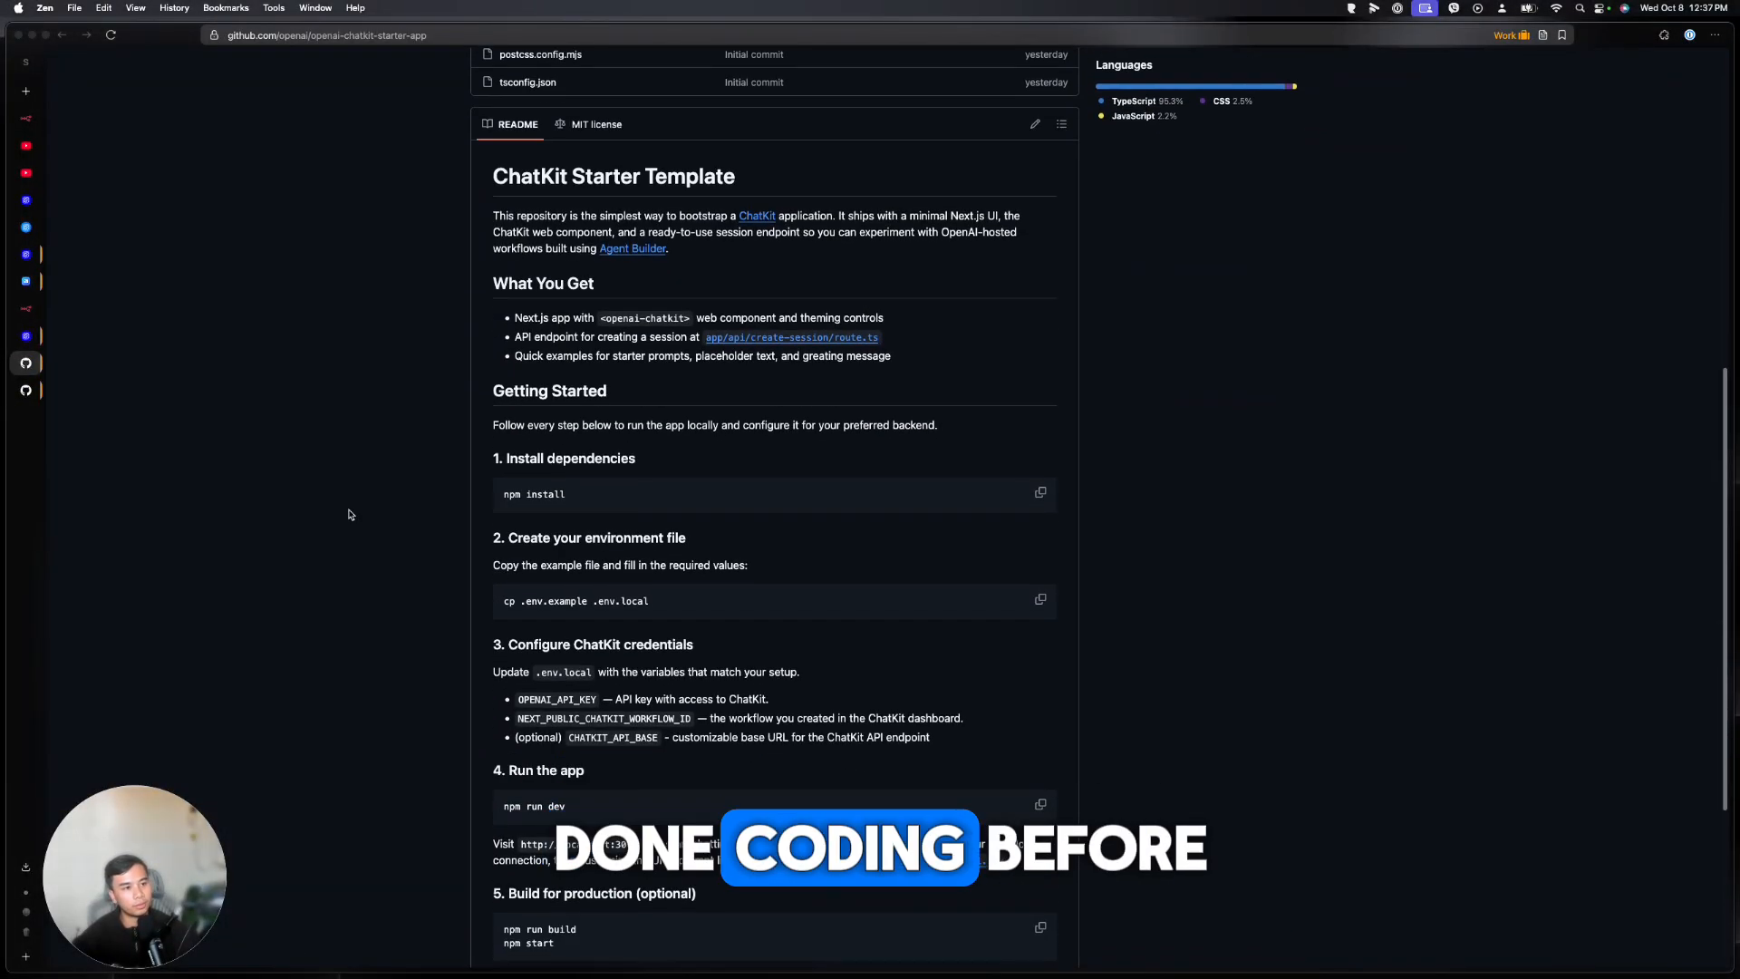
scroll(393, 504, "up", 7)
scroll(393, 503, "down", 10)
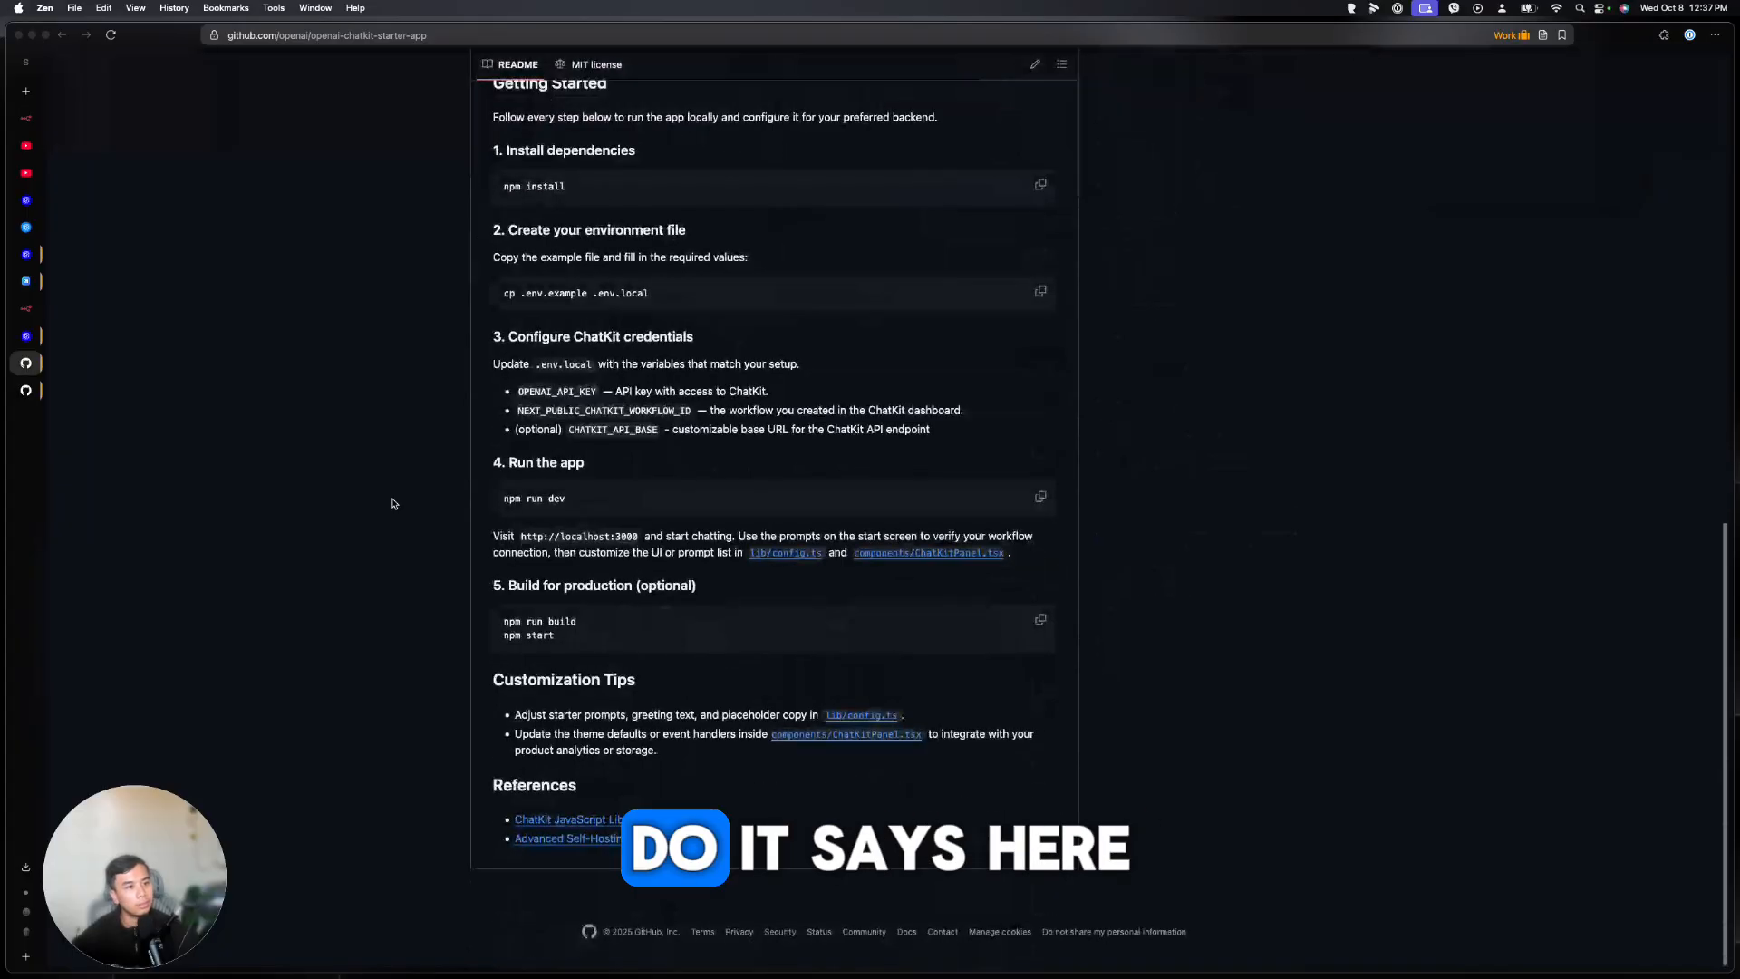
scroll(393, 504, "up", 1)
scroll(394, 504, "up", 5)
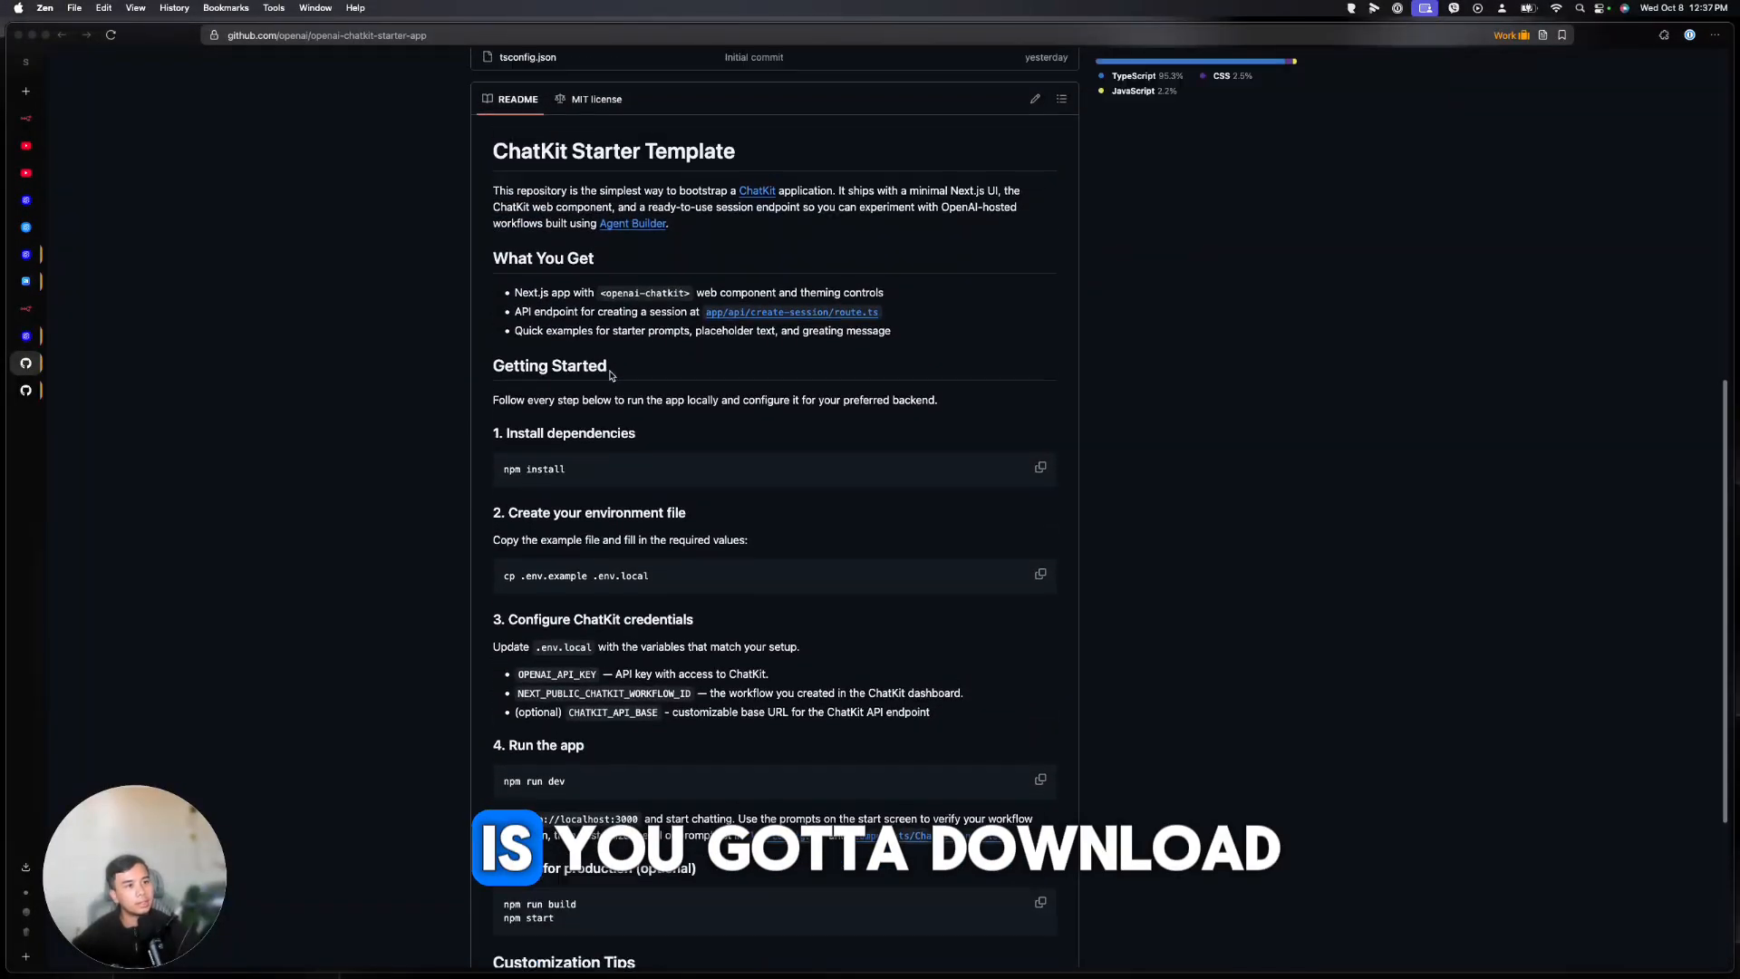
scroll(610, 372, "up", 6)
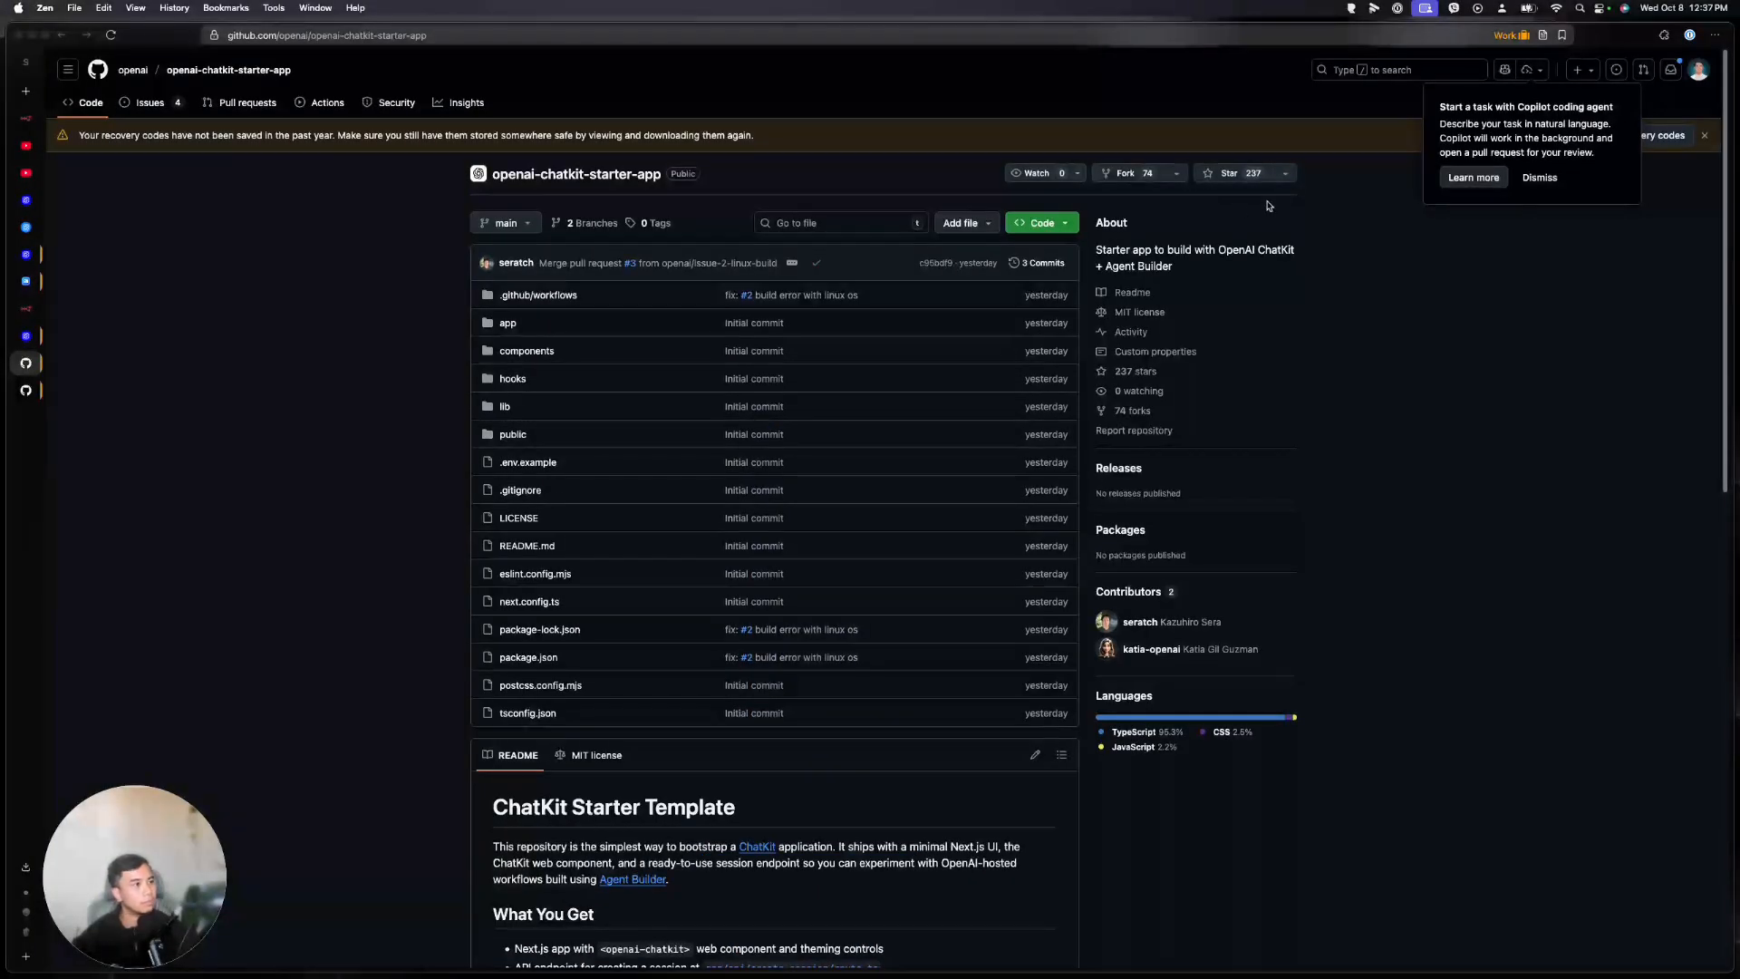
left_click(1056, 226)
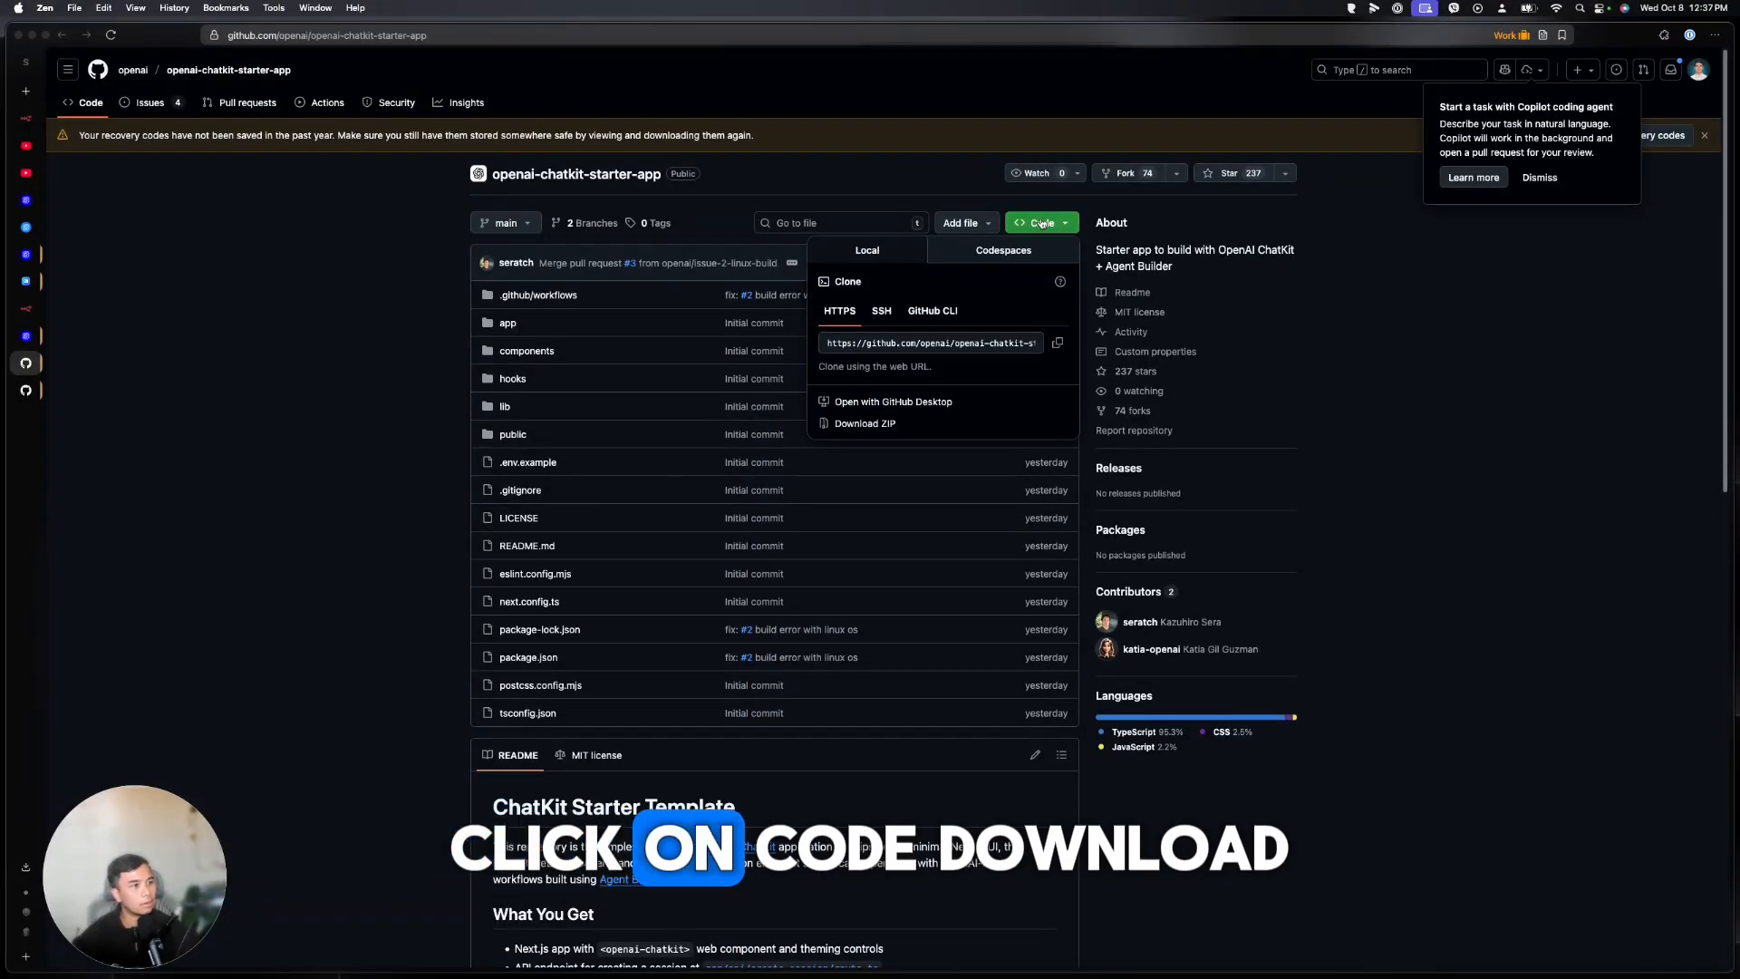
left_click(879, 423)
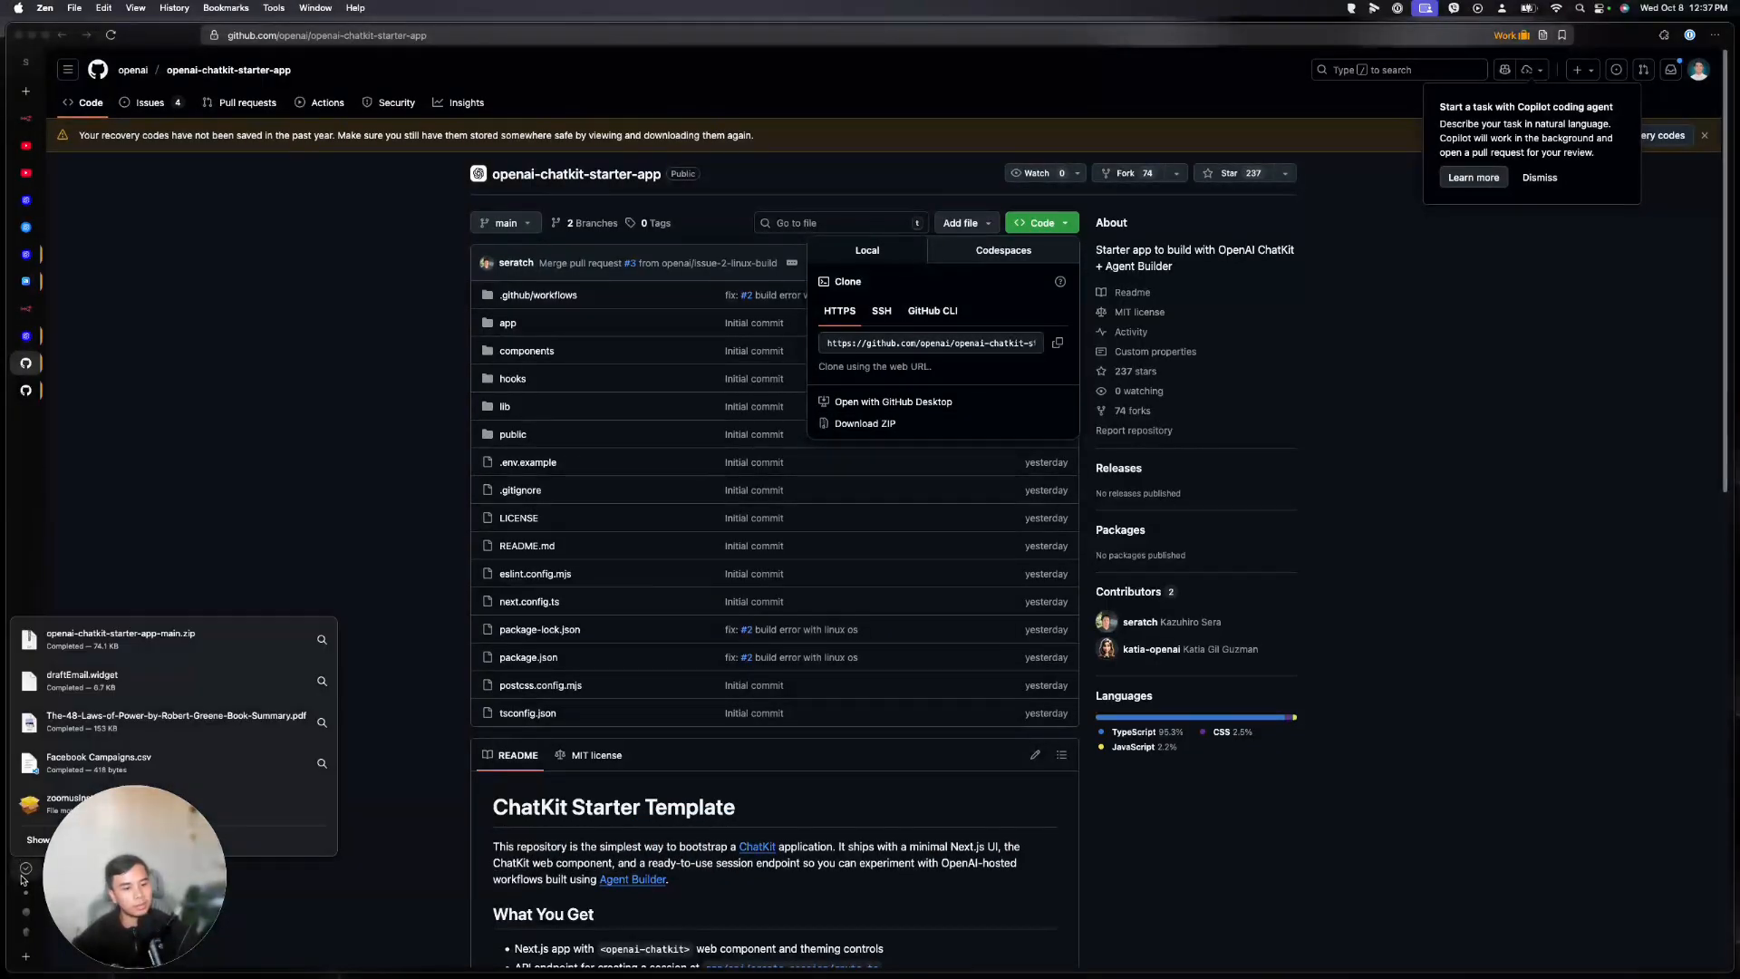
Extract the archive and open the openai-chatkit-starter-app-main folder in Downloads
left_click(100, 650)
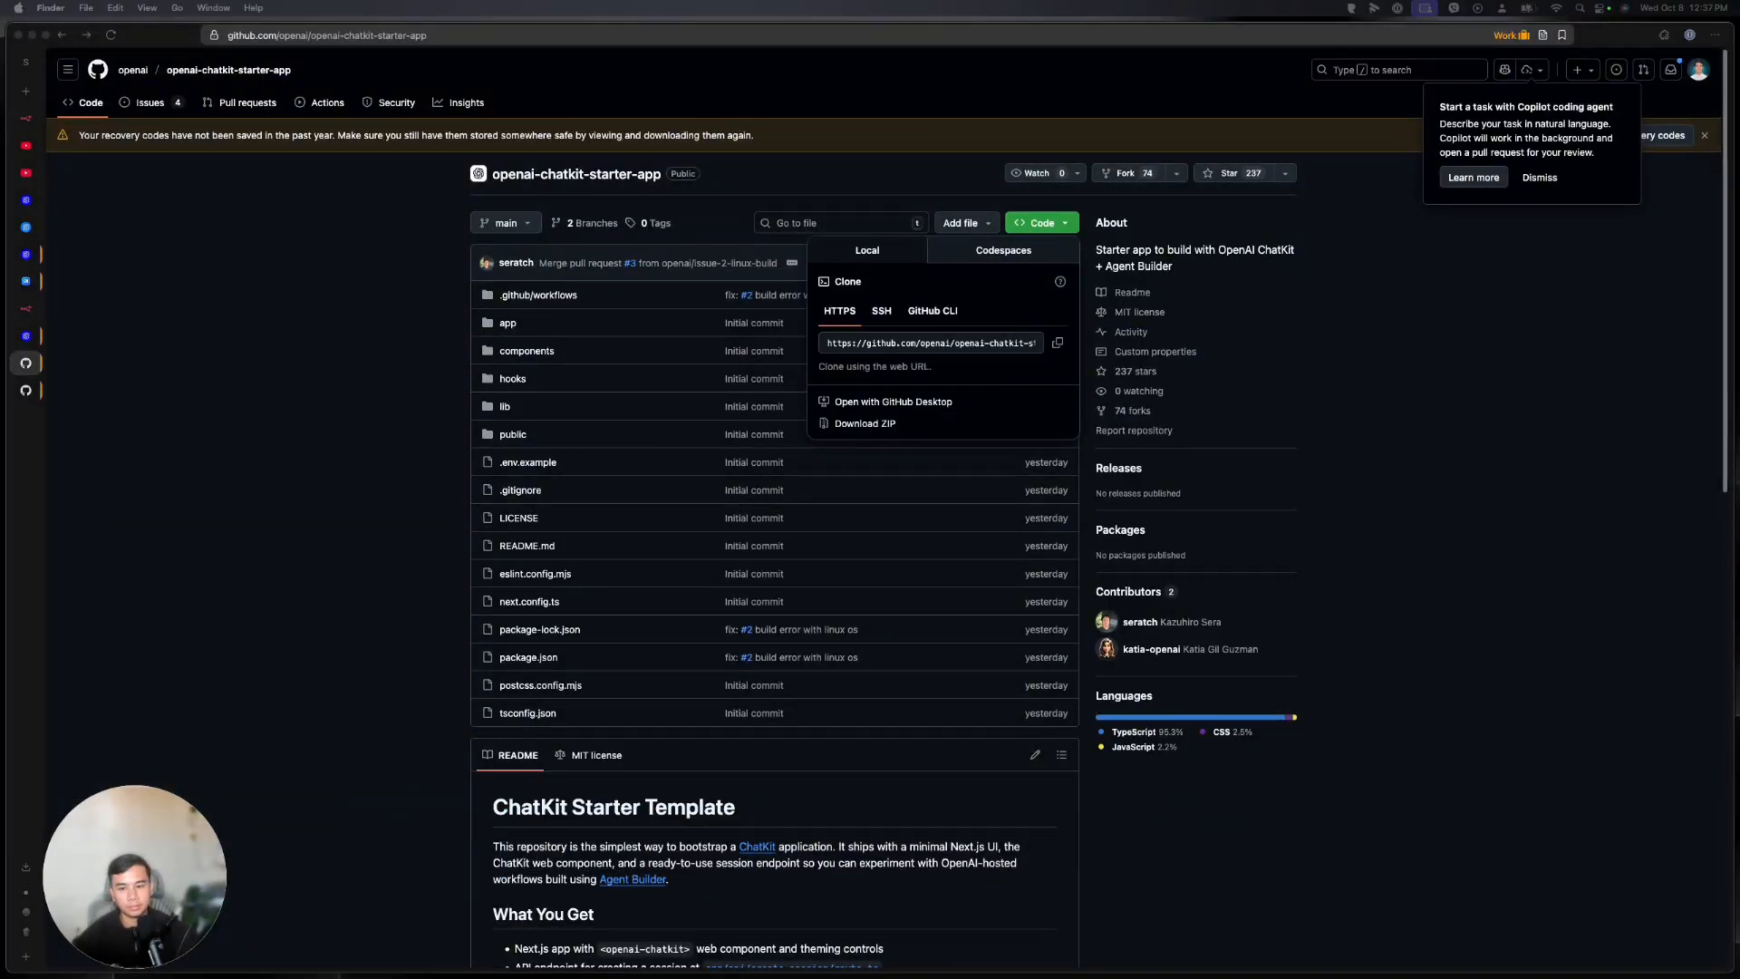
left_click(461, 492)
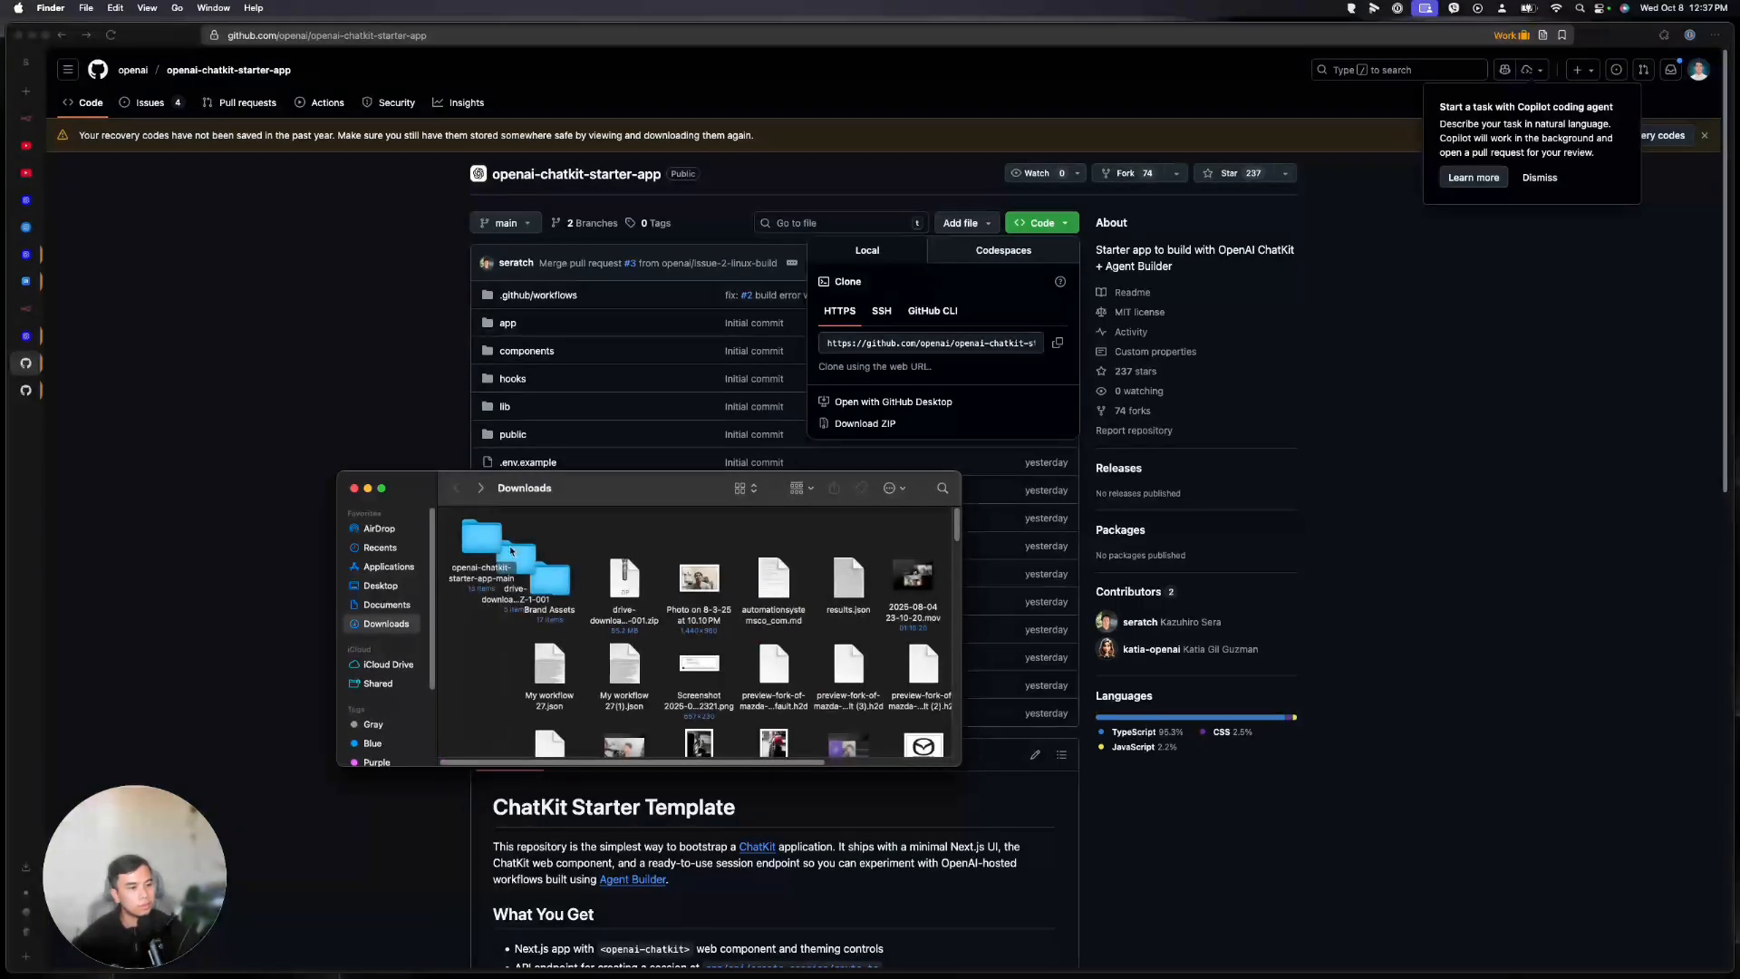
double_click(487, 547)
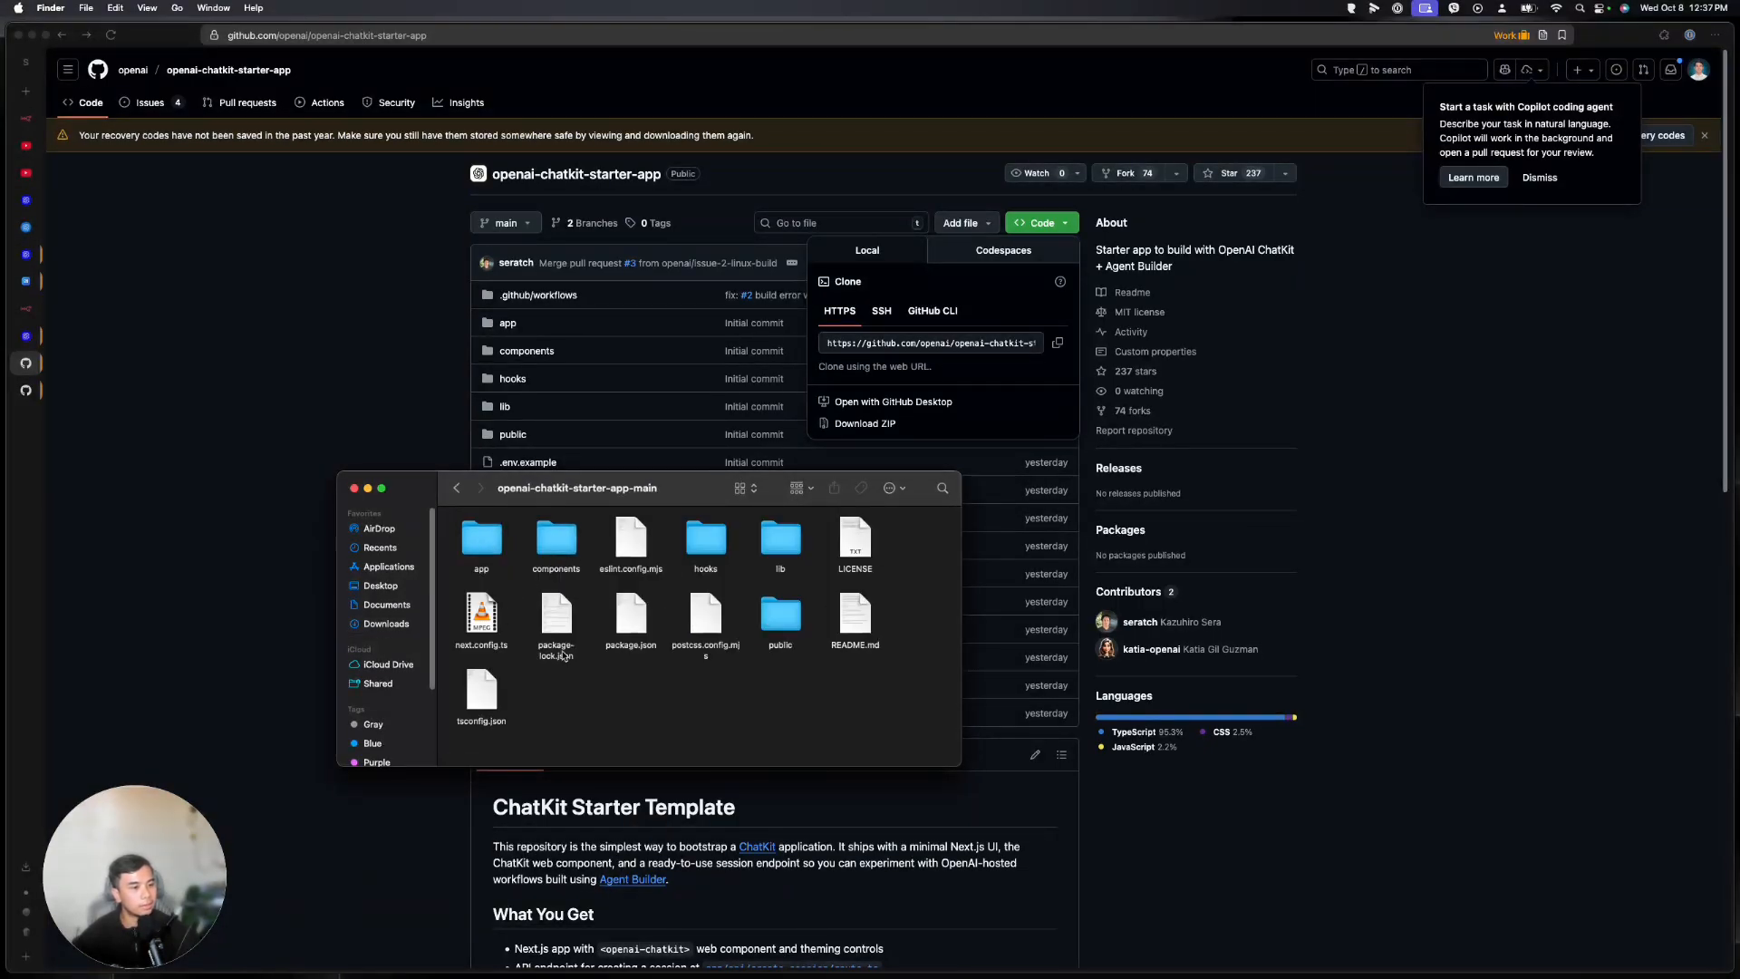
left_click_drag(697, 503, 0, 490)
Review the setup steps in the repository's README on GitHub
left_click(390, 690)
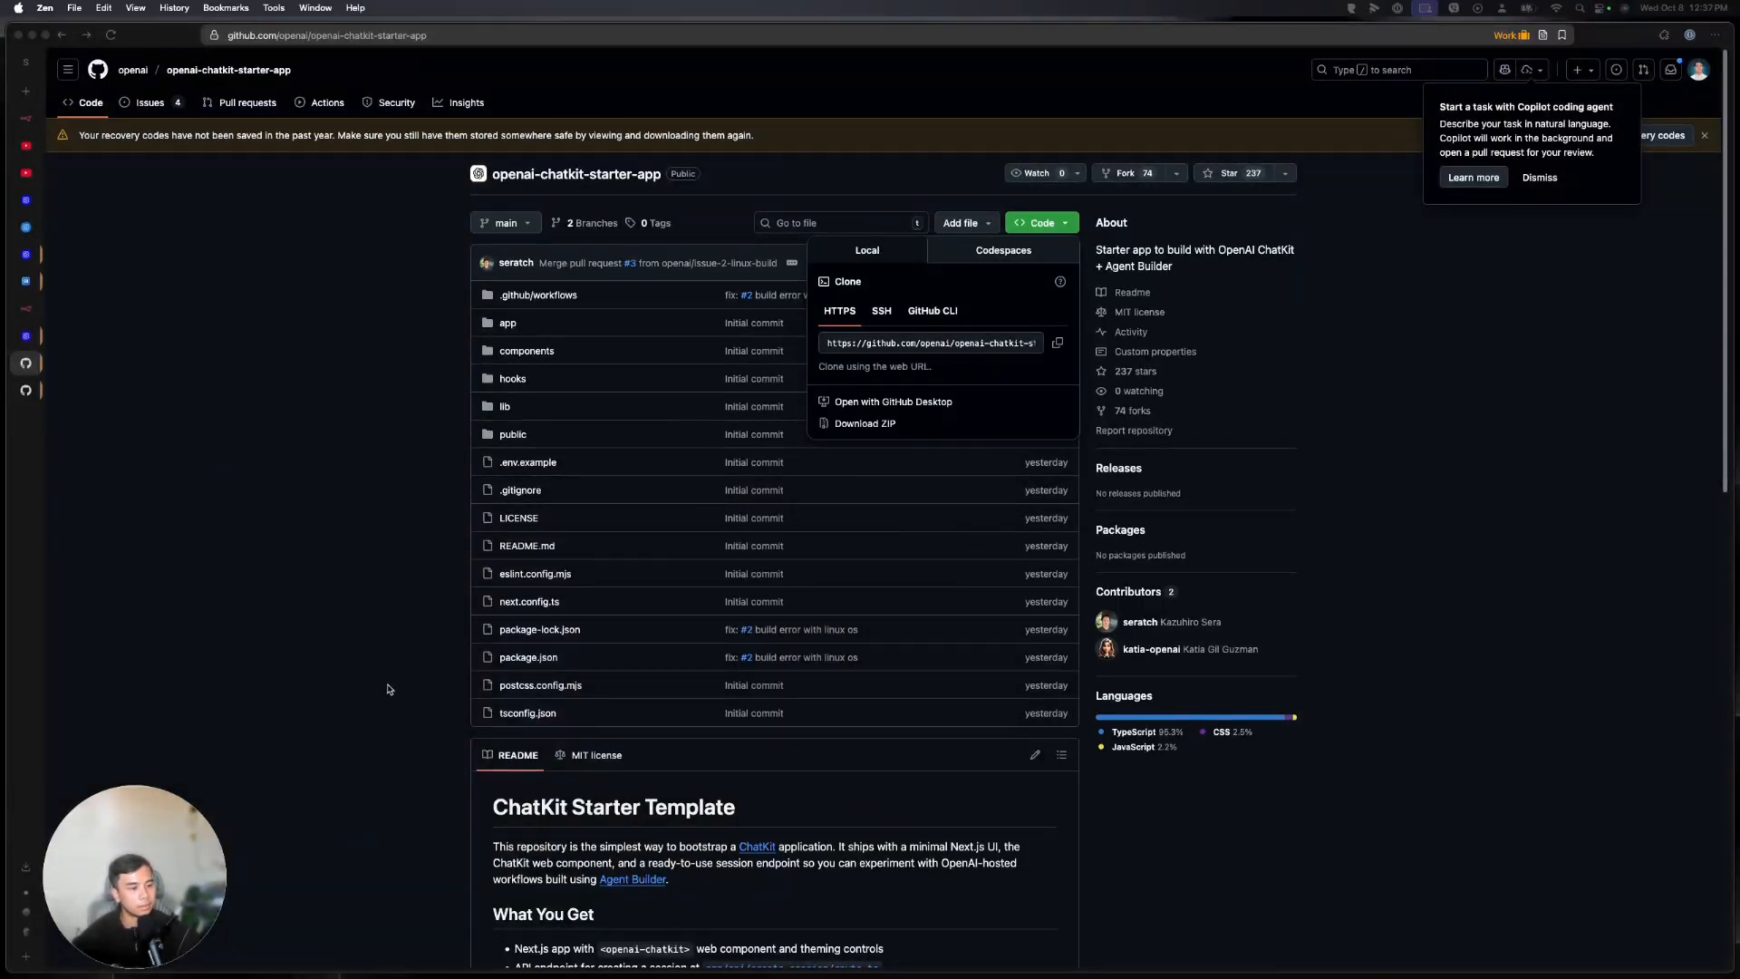
scroll(390, 690, "down", 3)
scroll(580, 693, "down", 3)
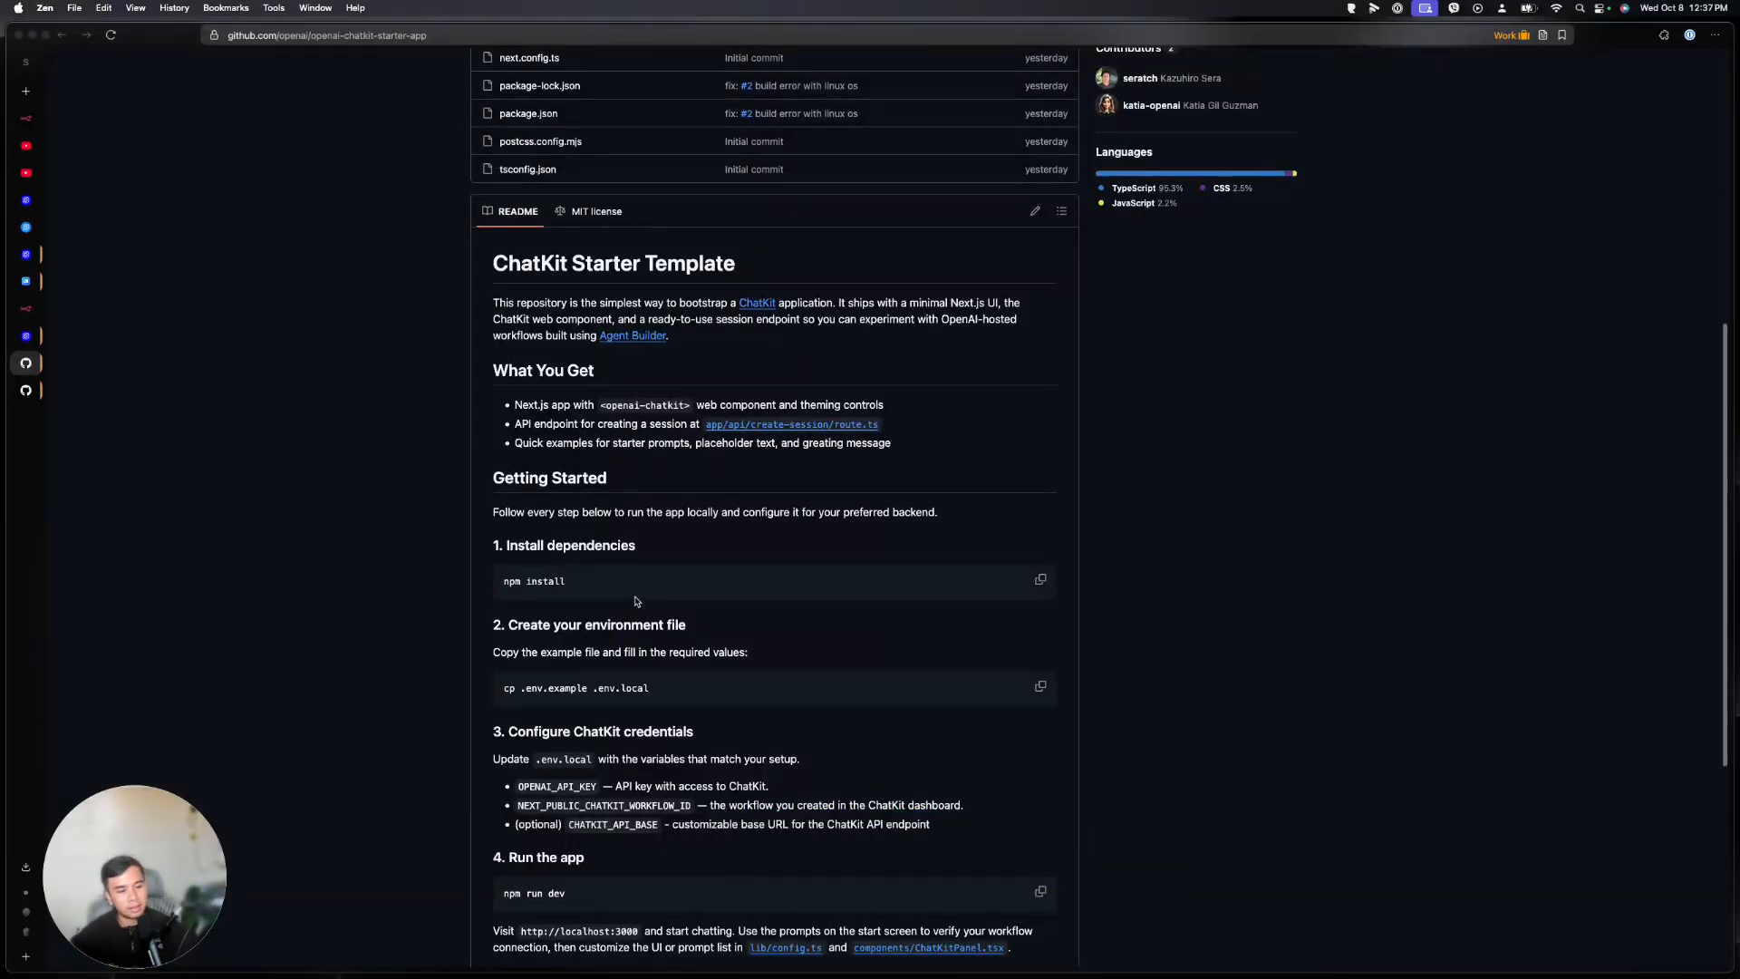
mouse_move(894, 976)
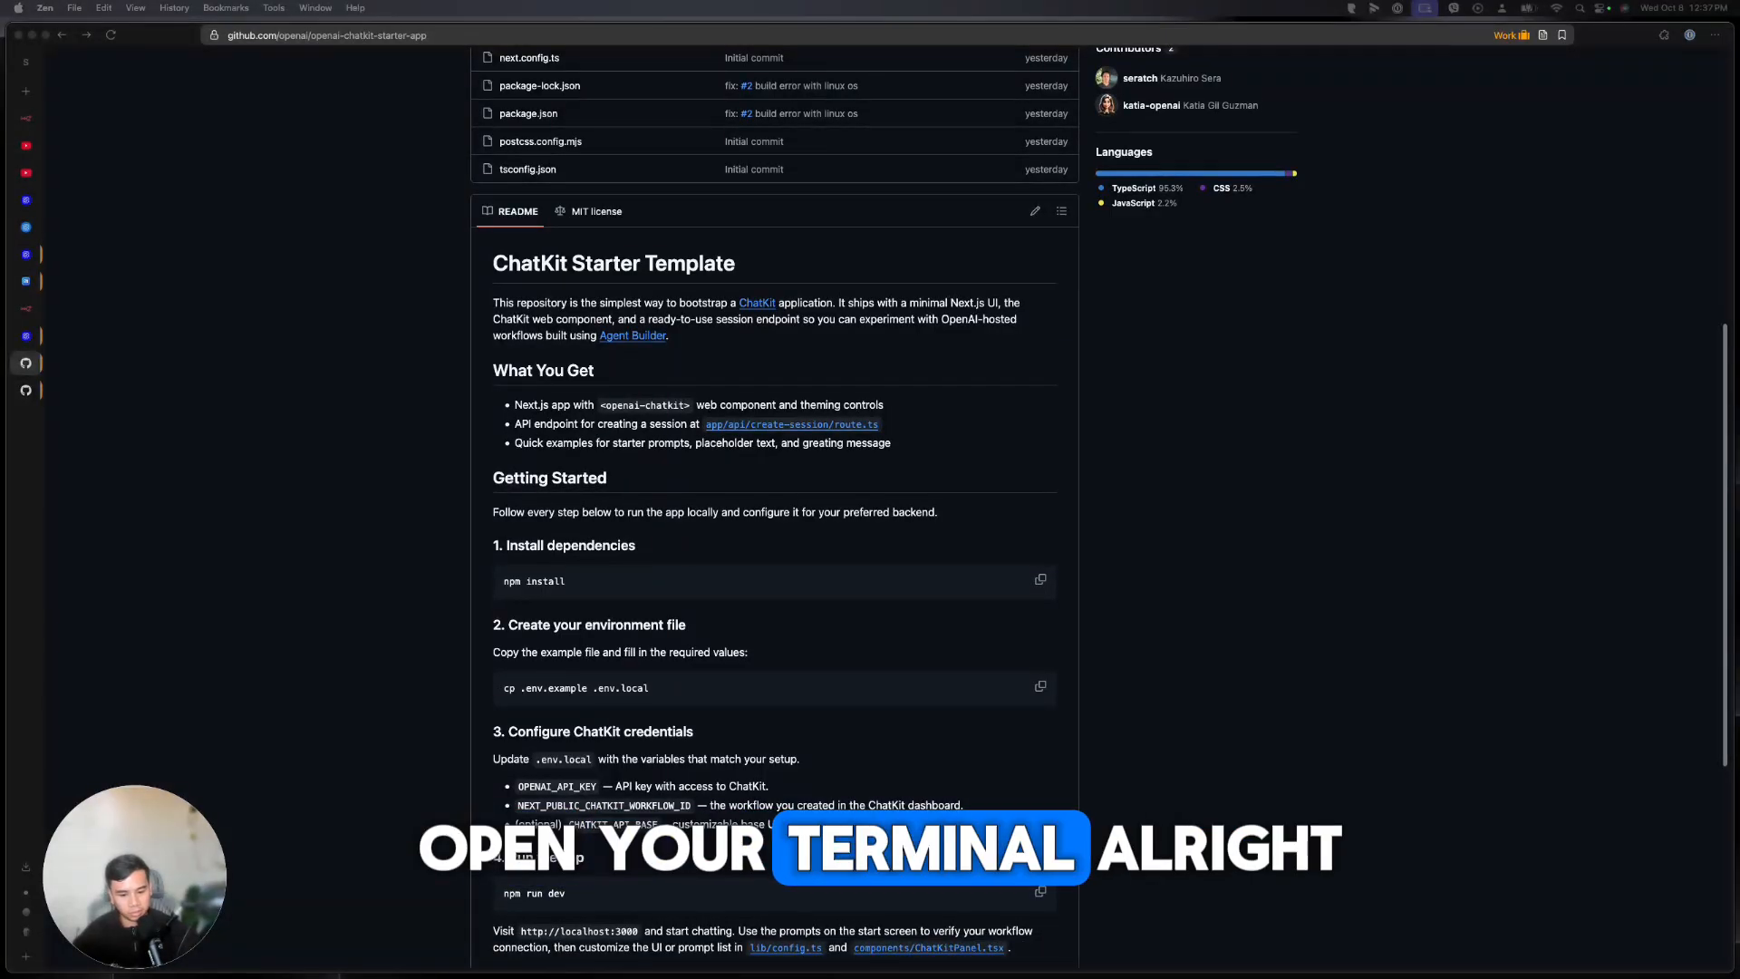
In Terminal, cd into Downloads/openai-chatkit-starter-app-main and move the window right
left_click_drag(304, 977, 365, 427)
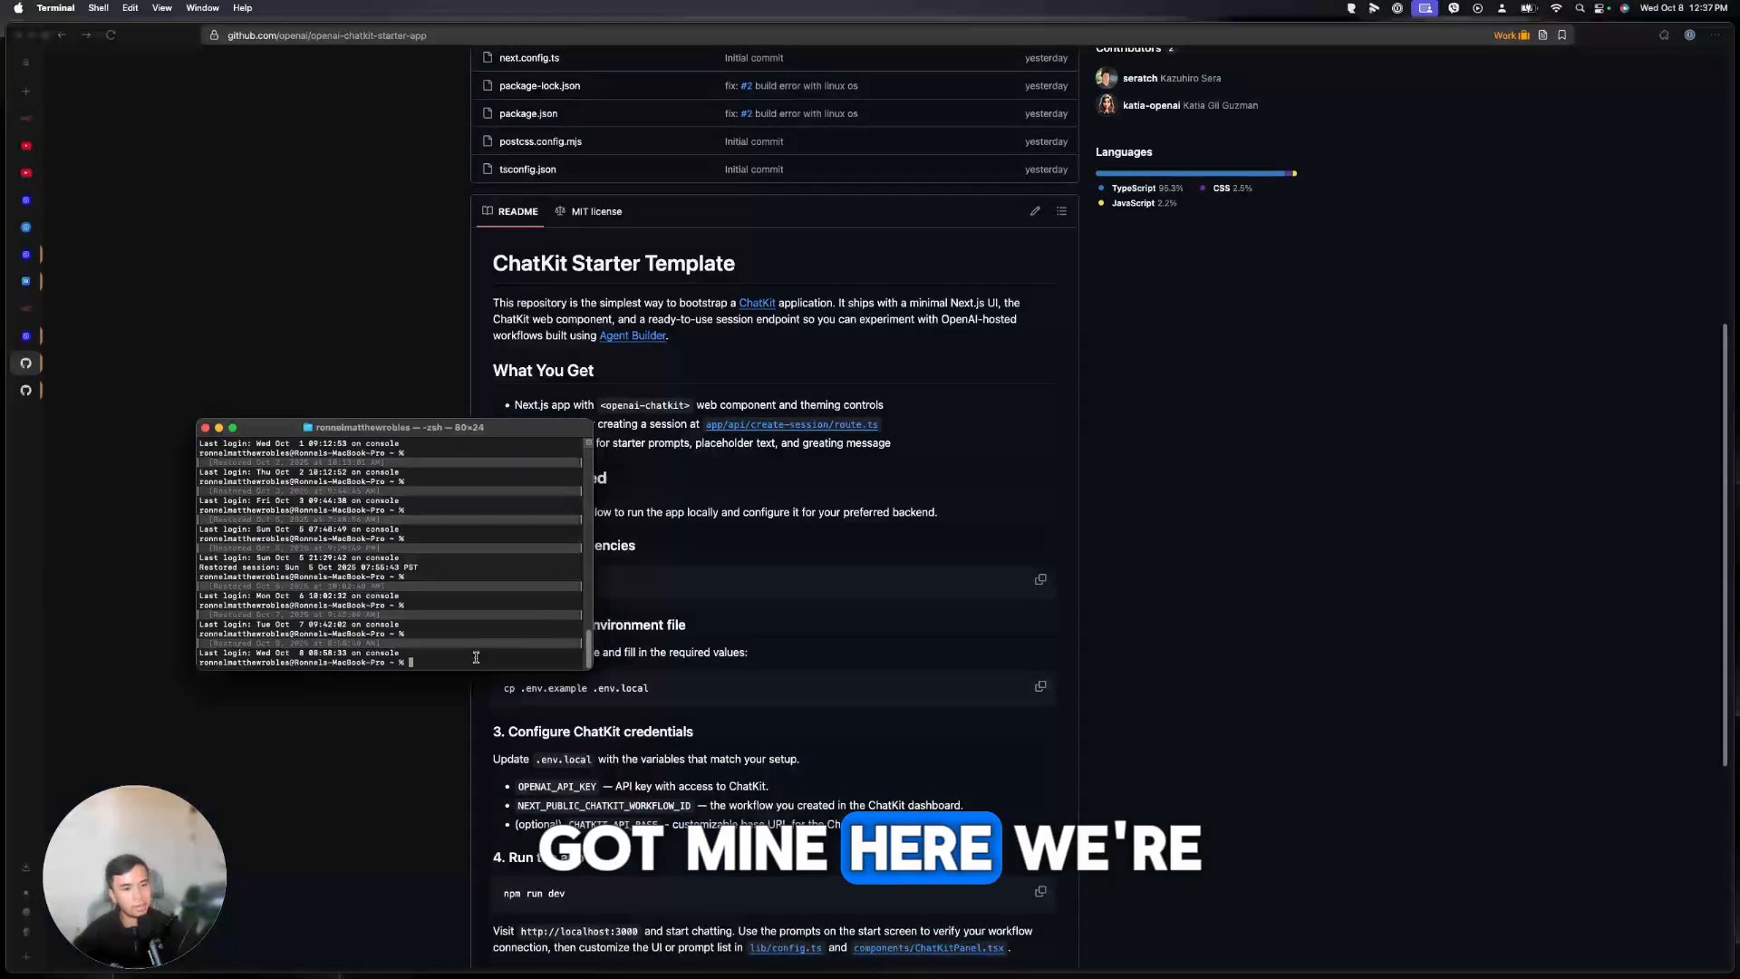
type("cd")
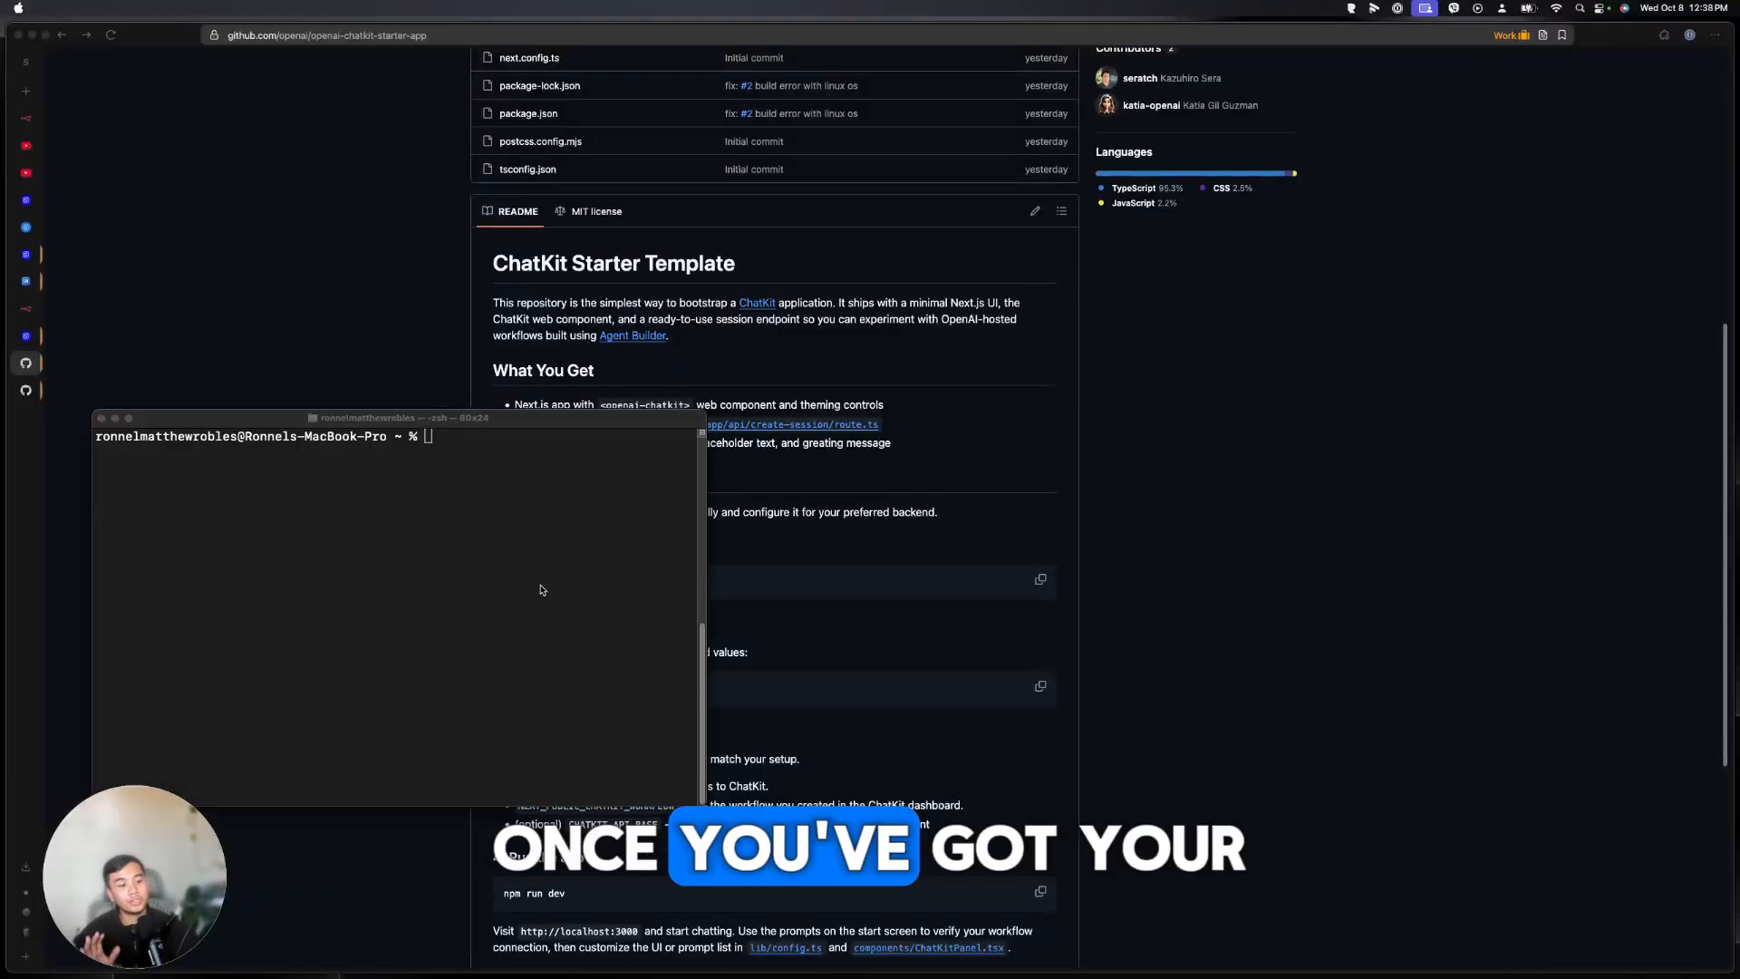
left_click(498, 496)
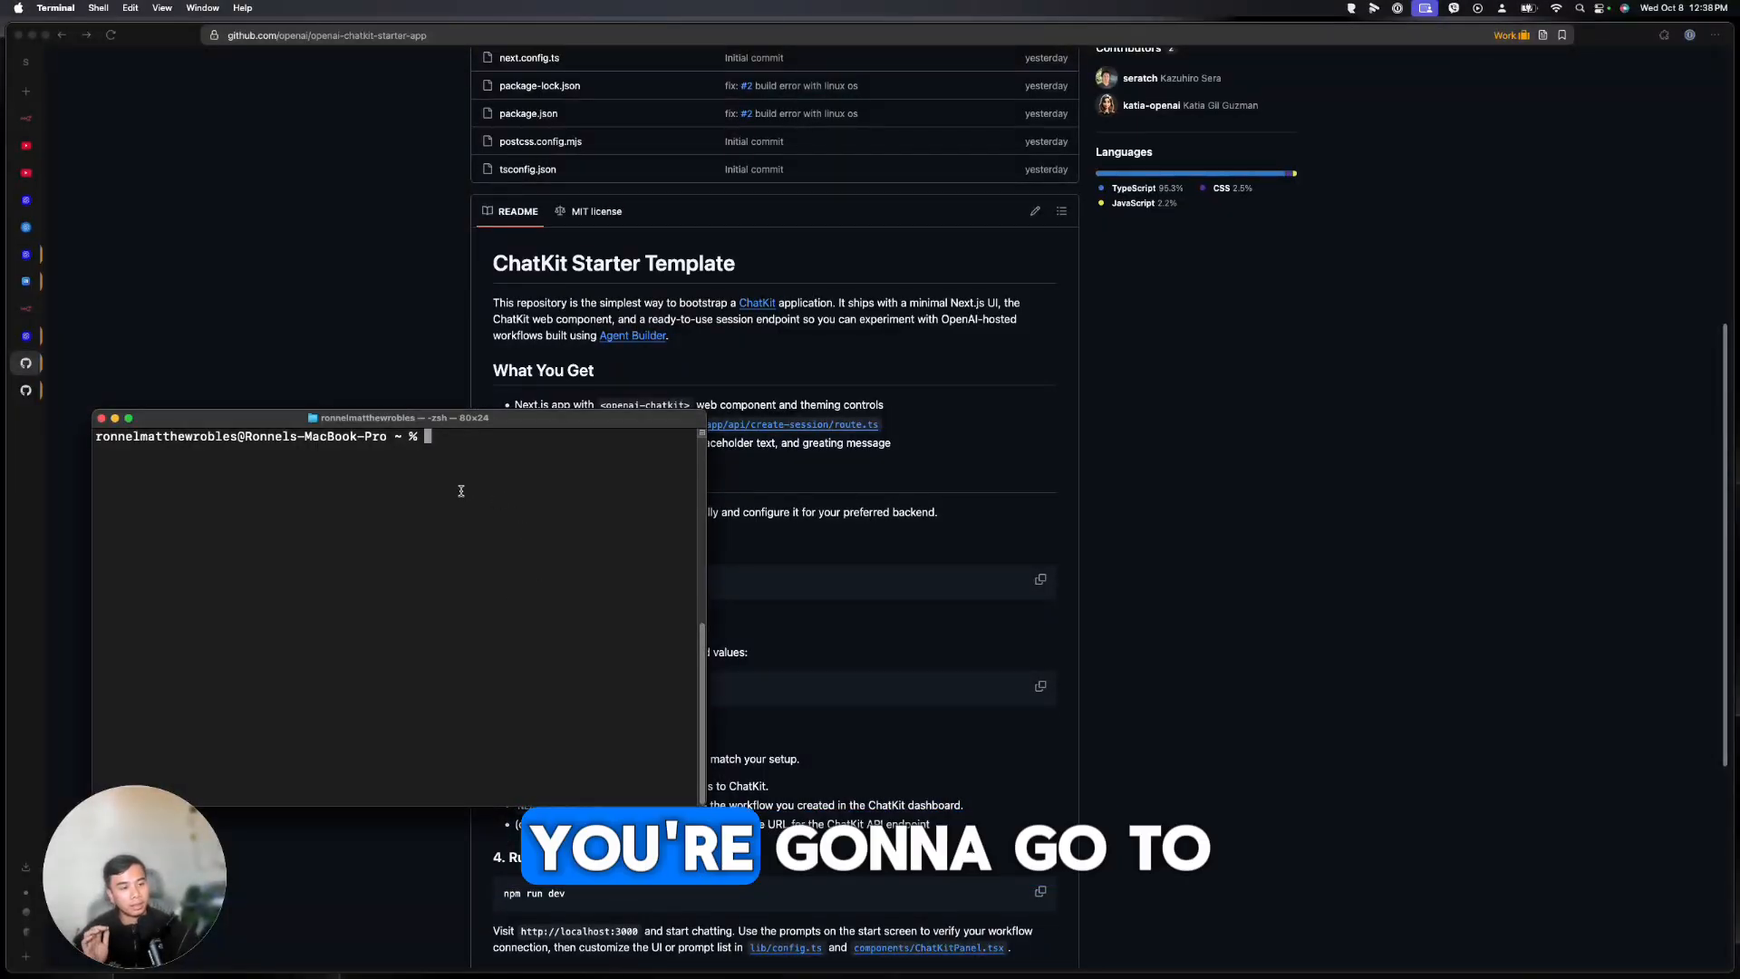
type("cd Downloads")
key("Return")
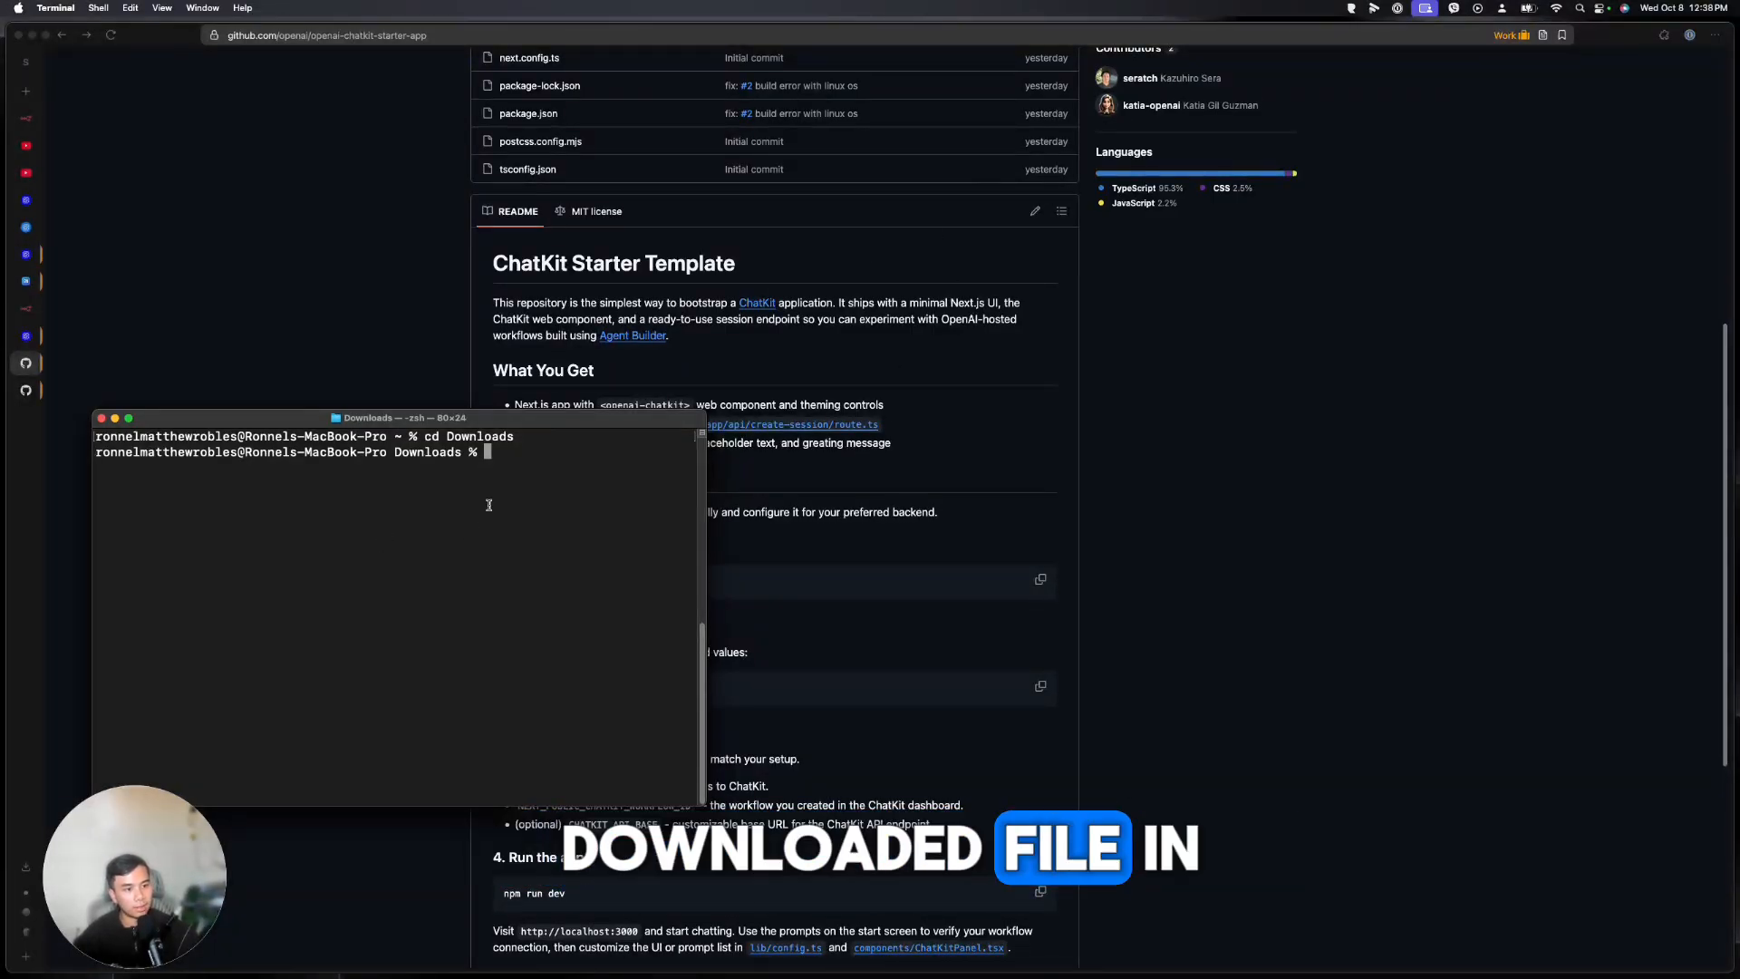
type("cd ")
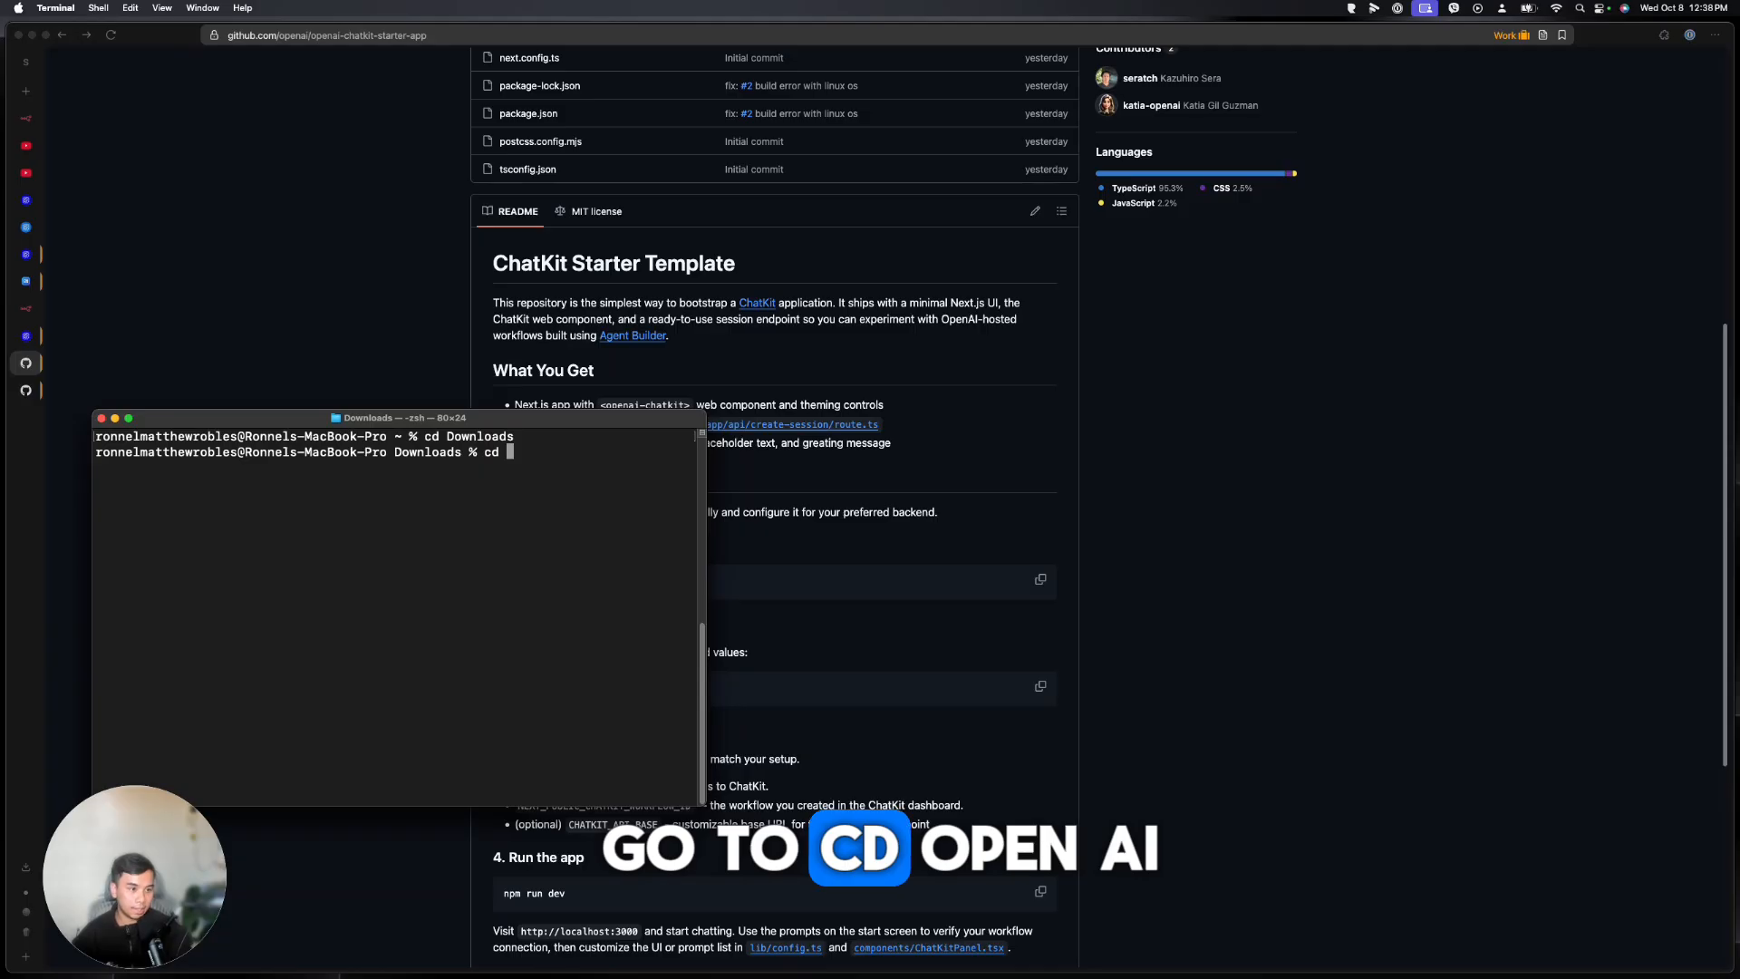
type("open")
key("Tab")
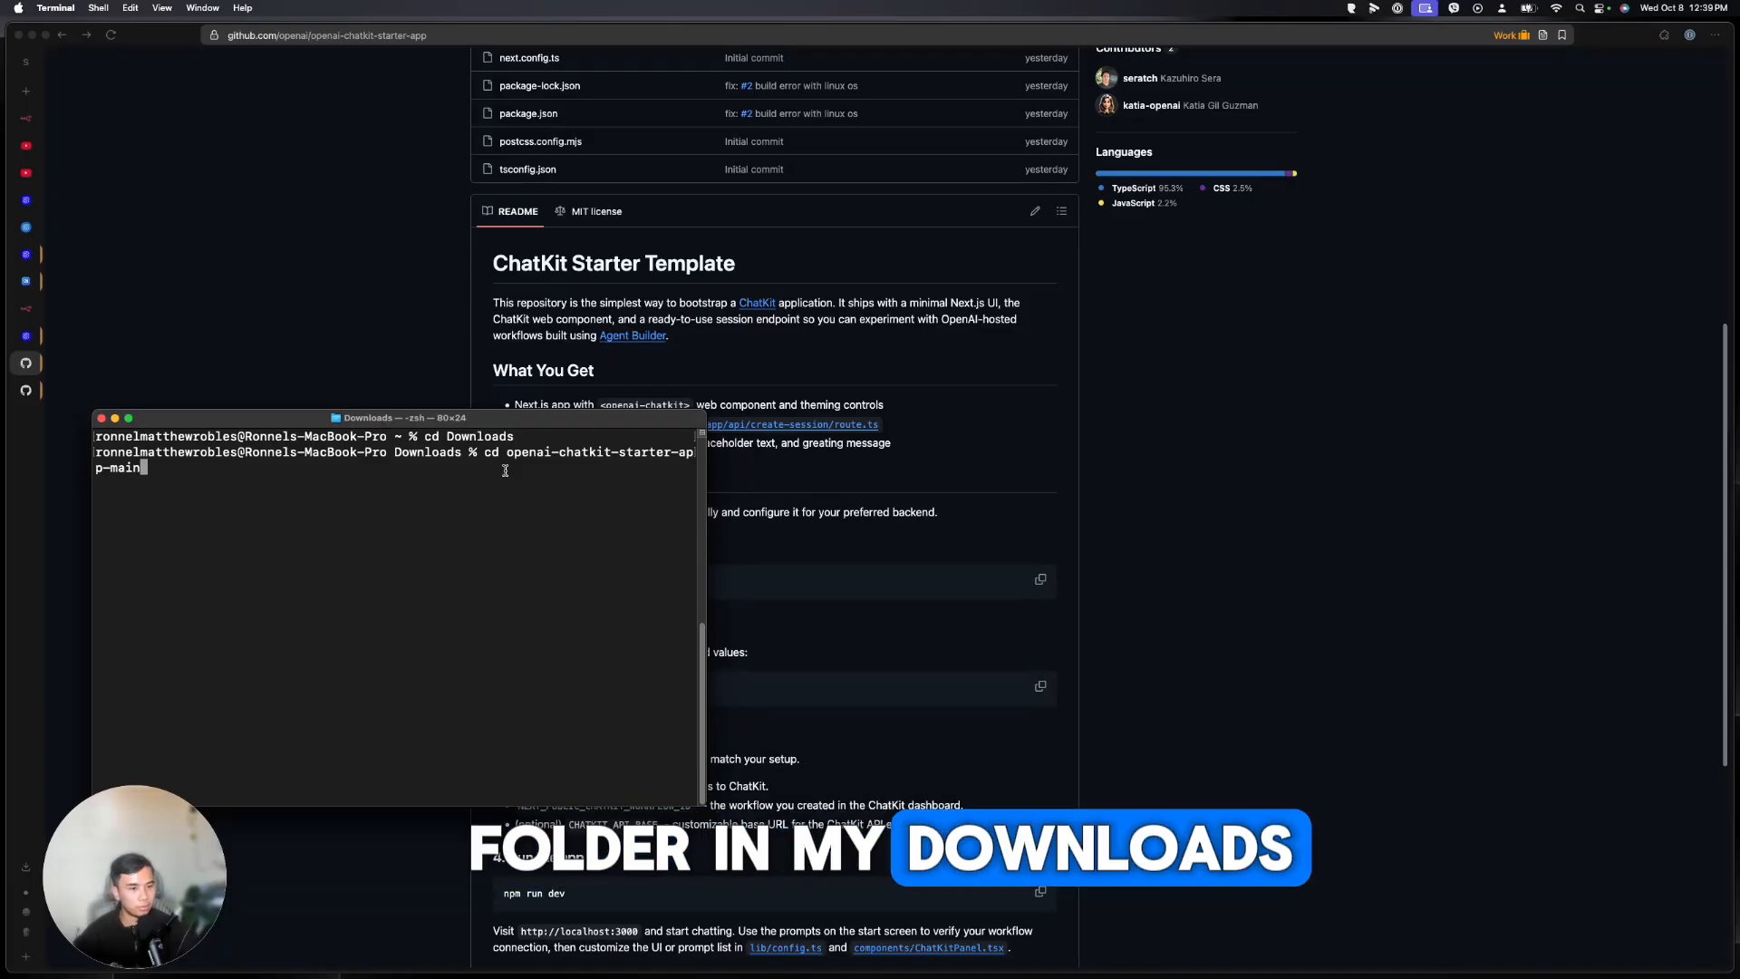
key("Return")
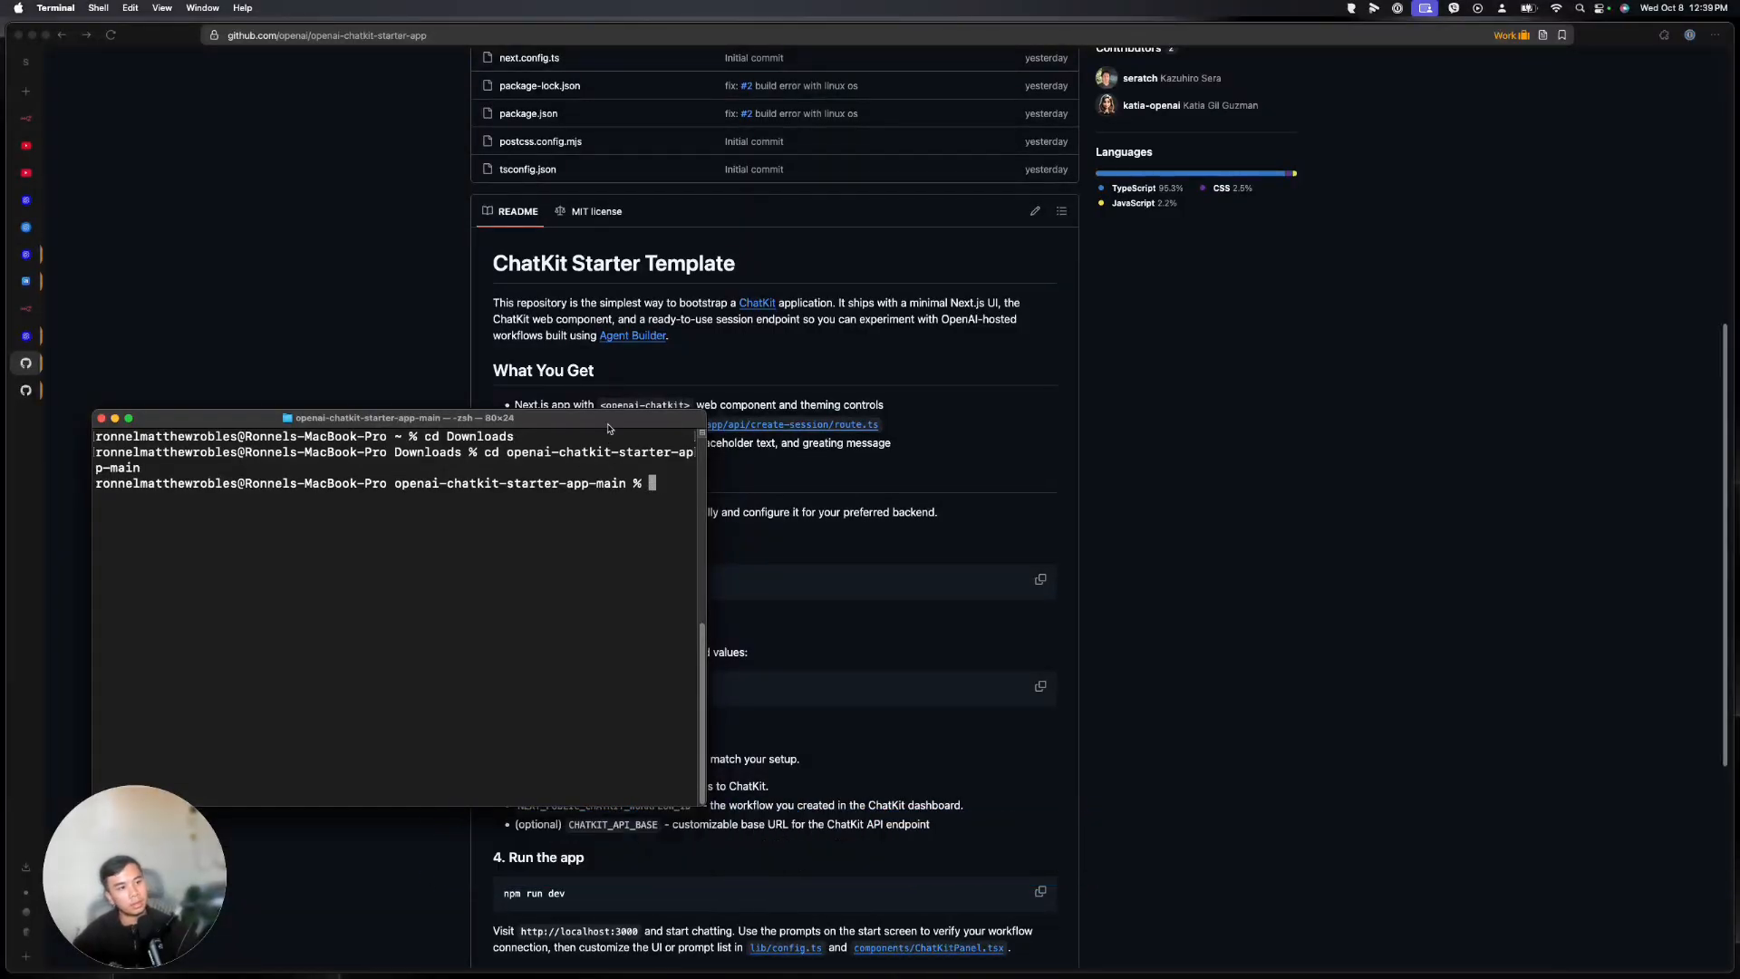
left_click_drag(608, 426, 1386, 270)
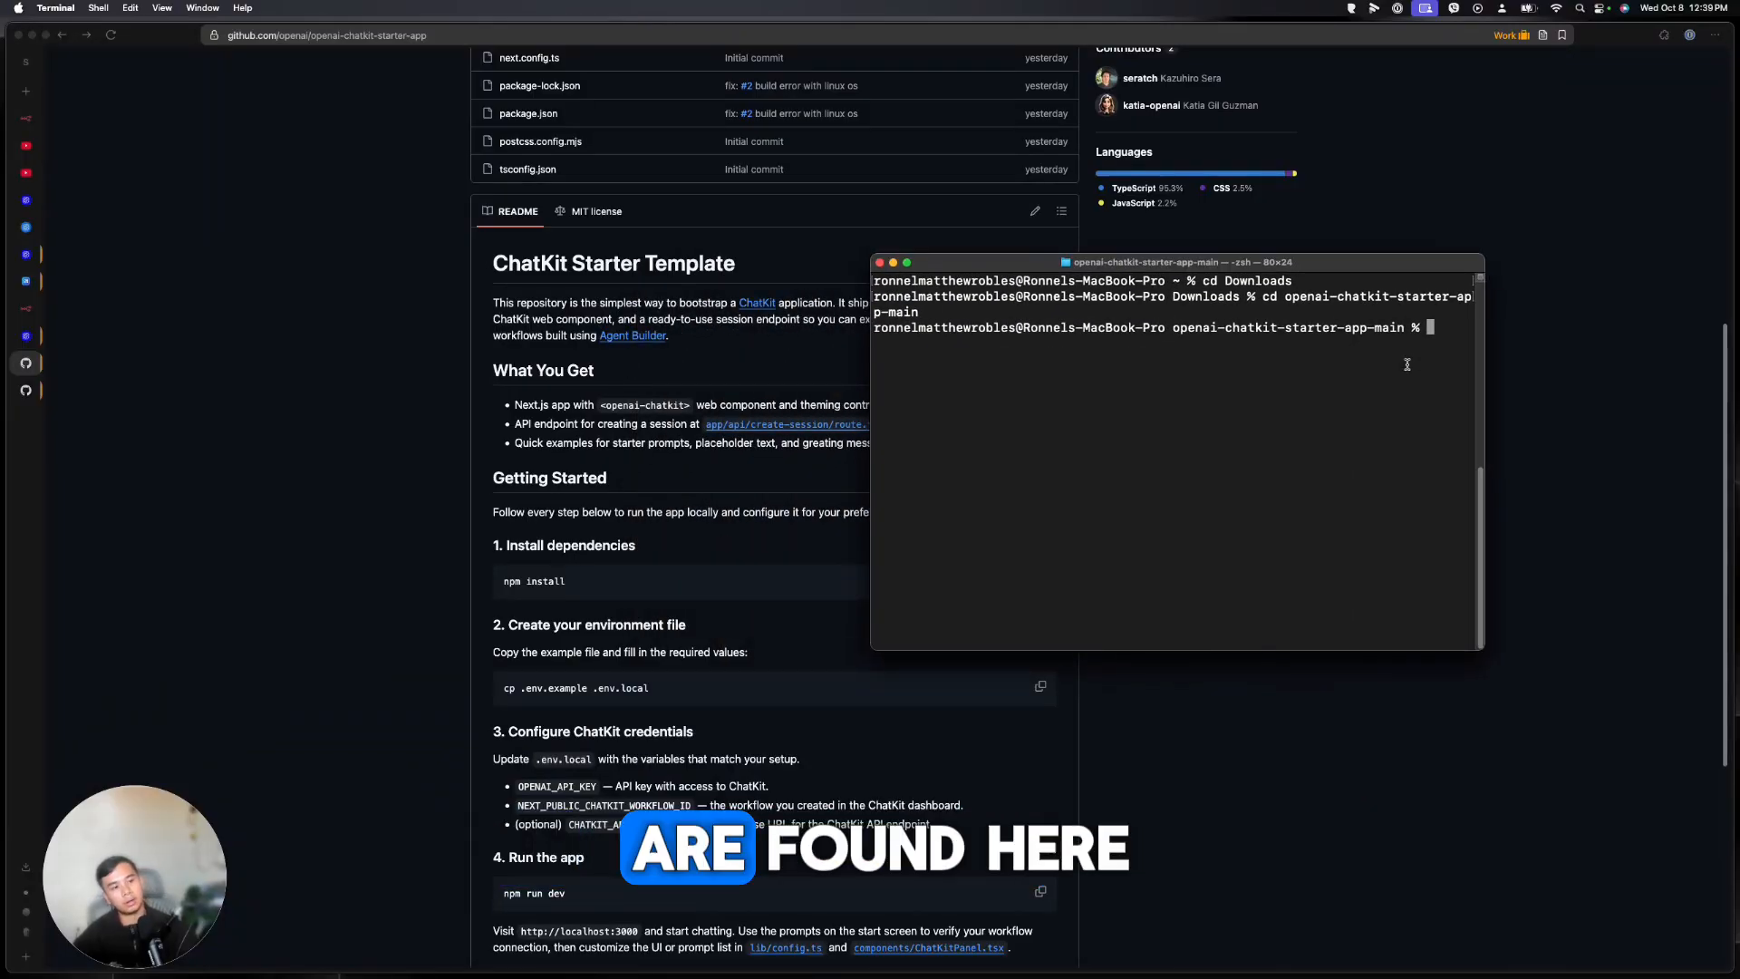
Let npm install finish in the starter folder and begin typing cp .env.example .env.local
type("npm install")
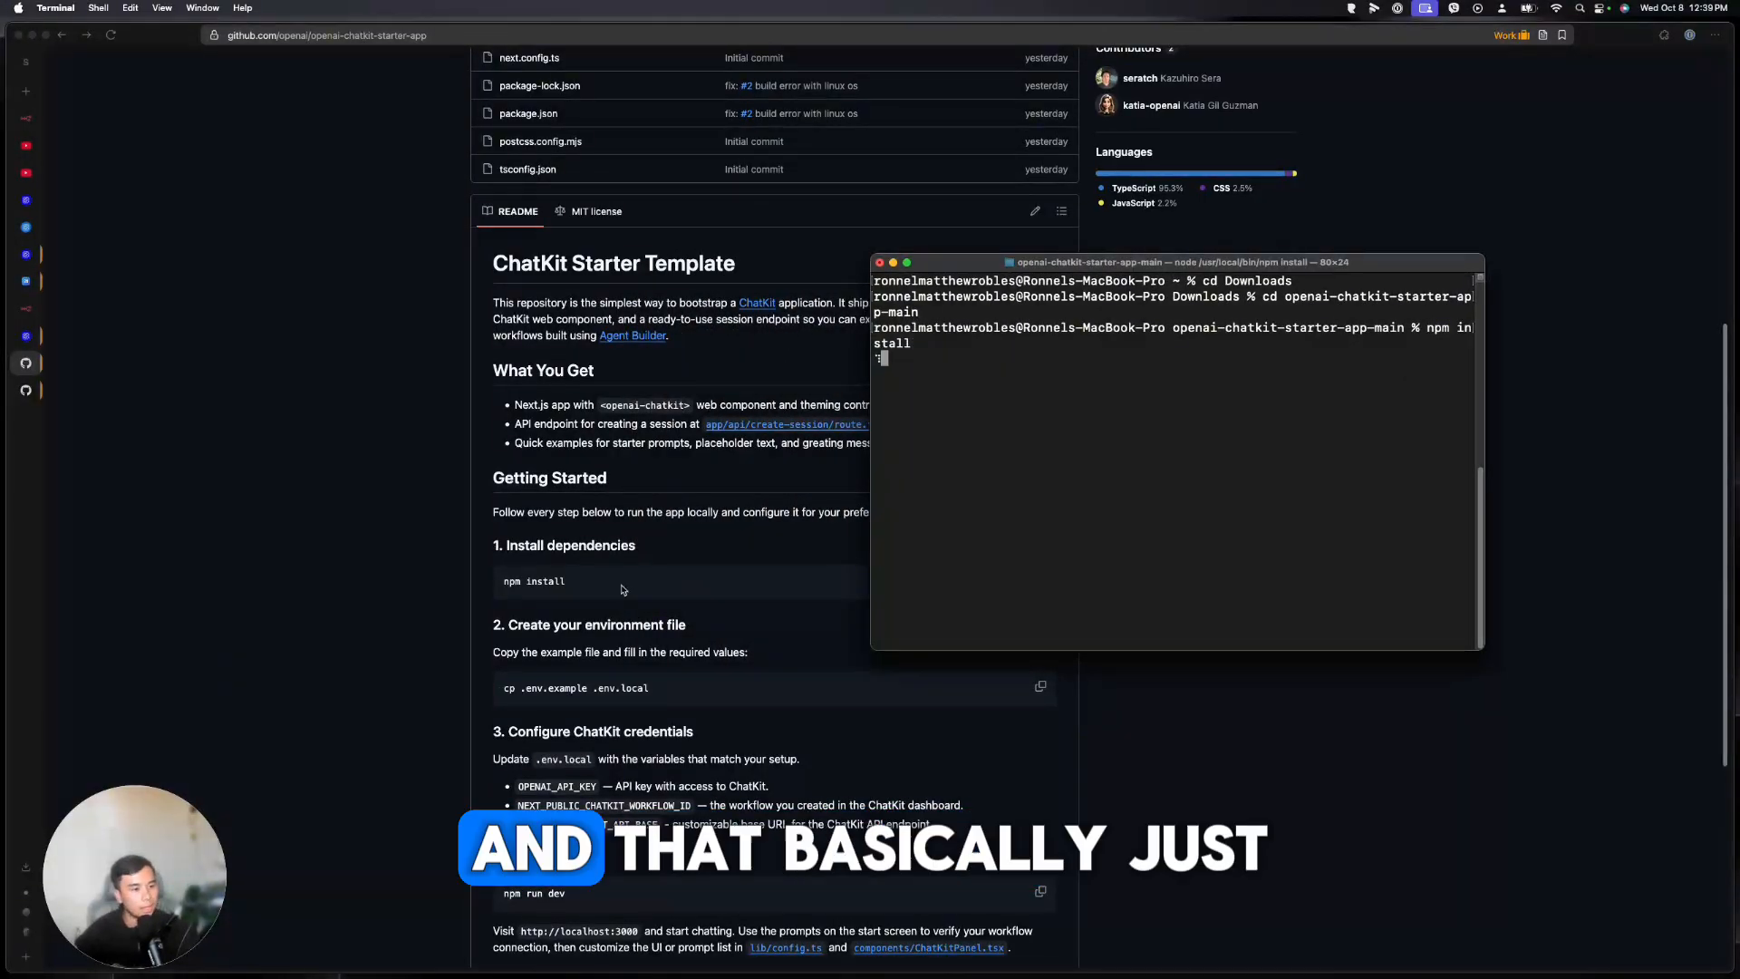
scroll(622, 590, "down", 3)
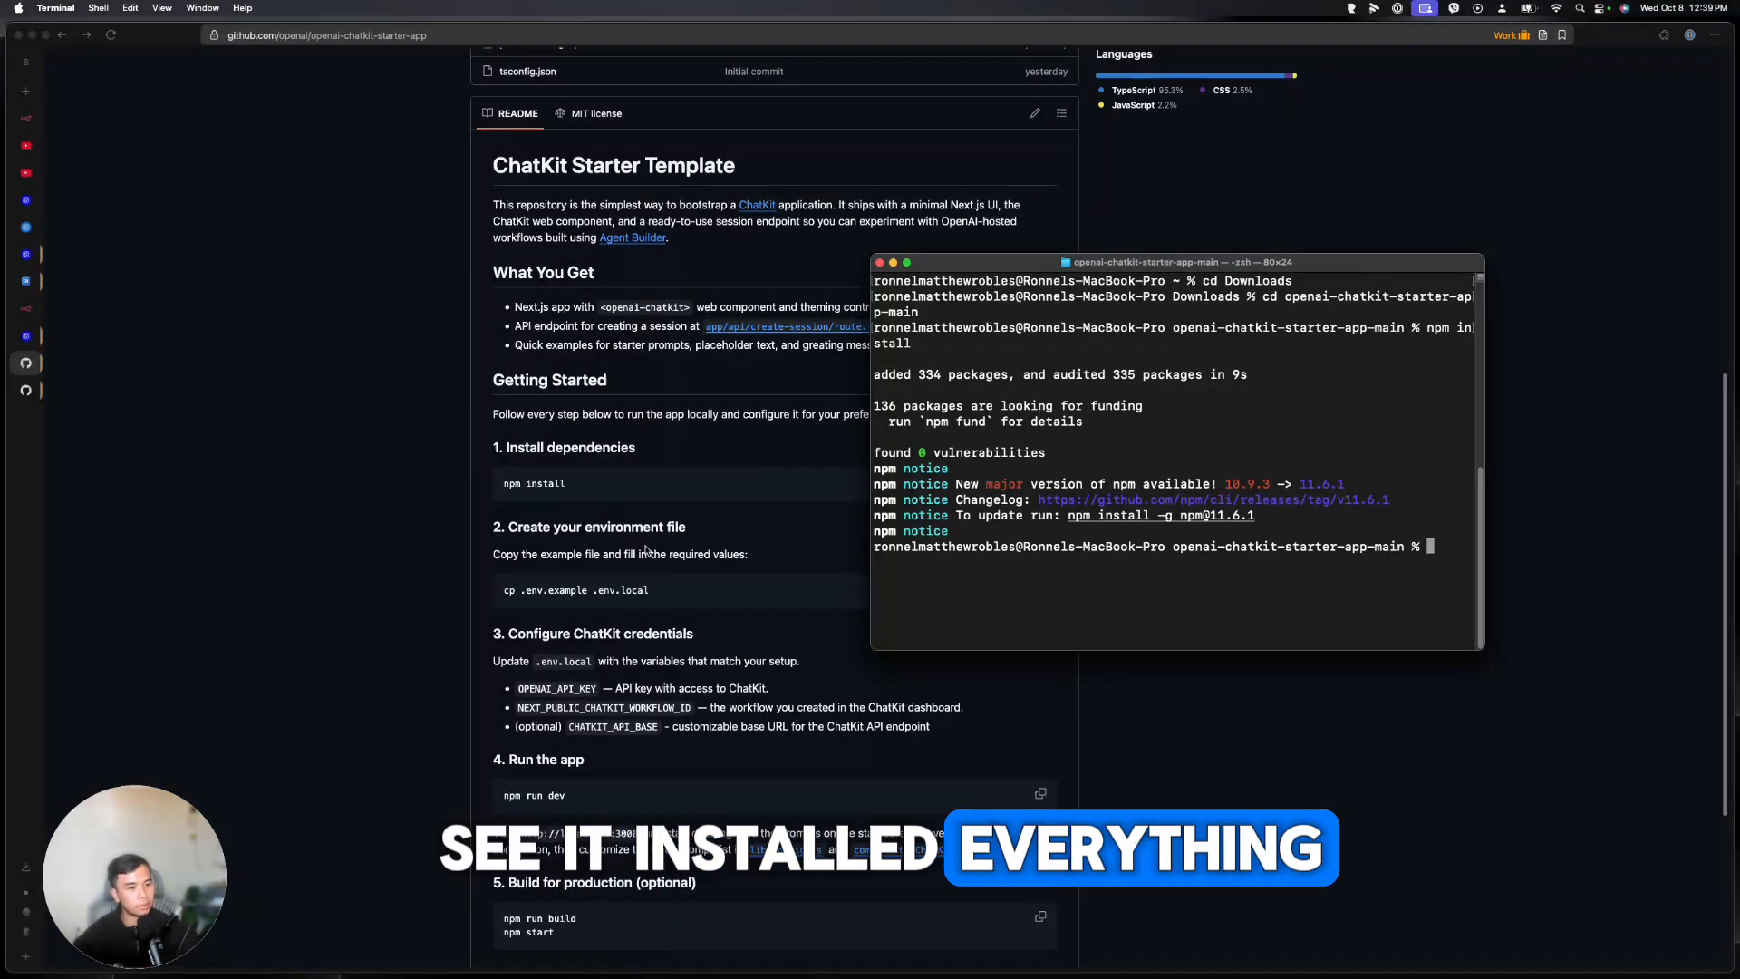
scroll(658, 542, "down", 3)
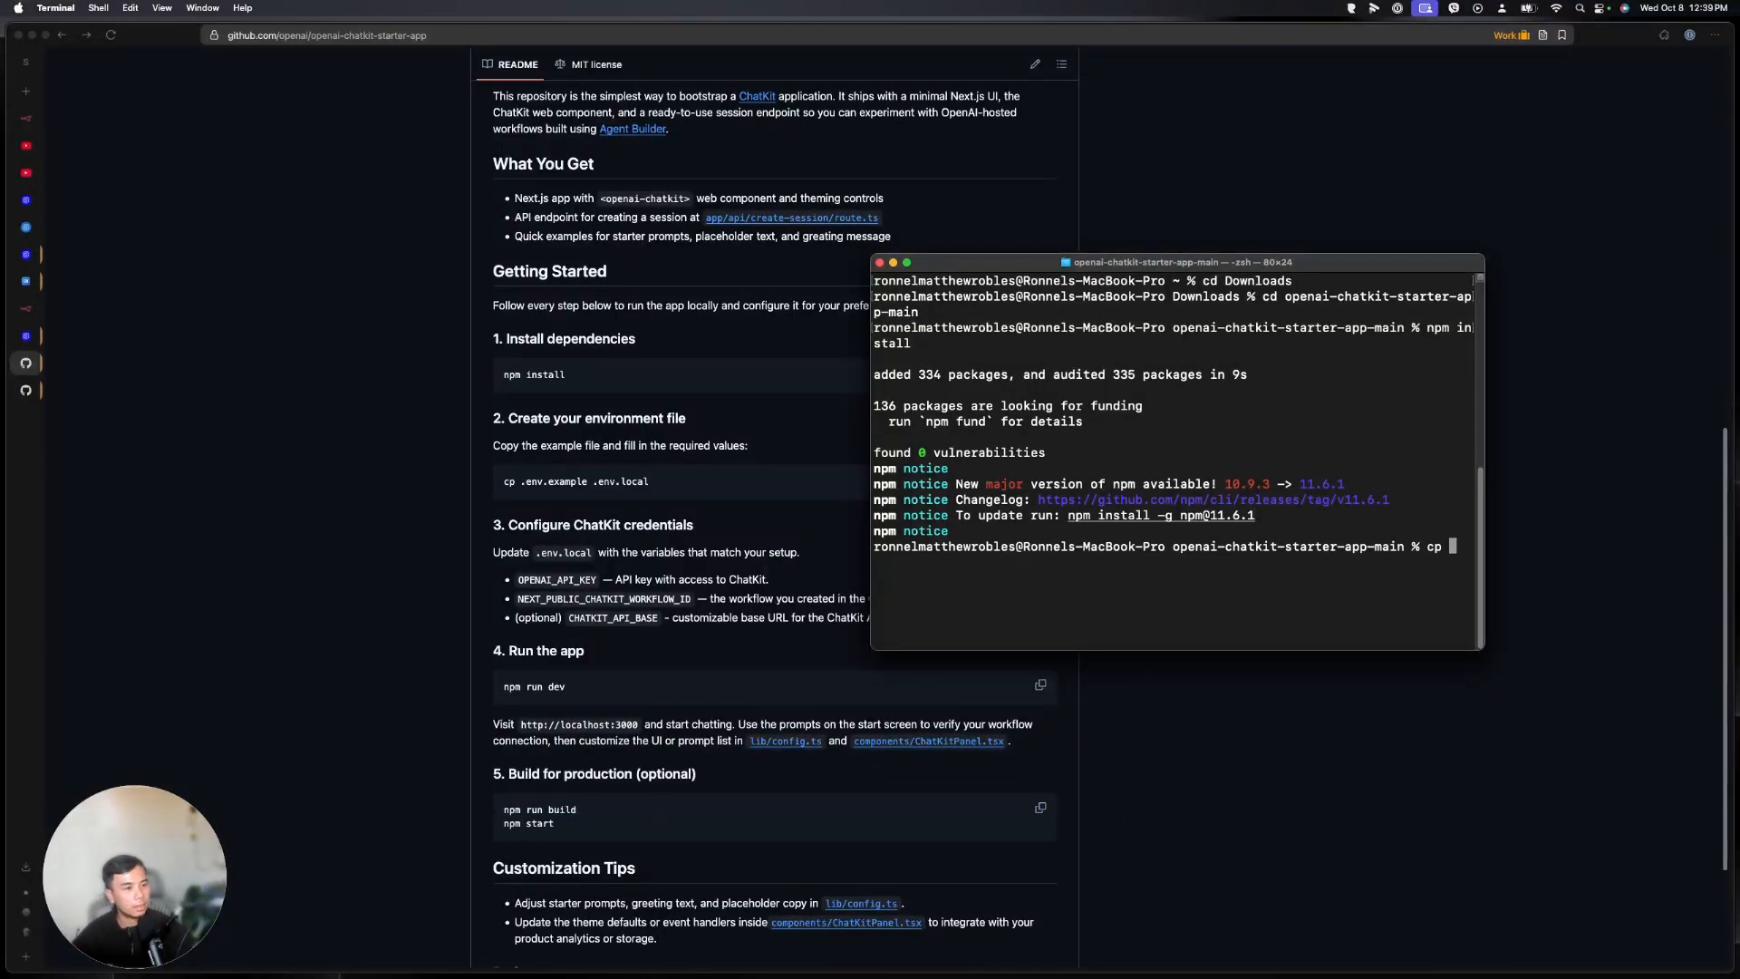
type(".env.example ")
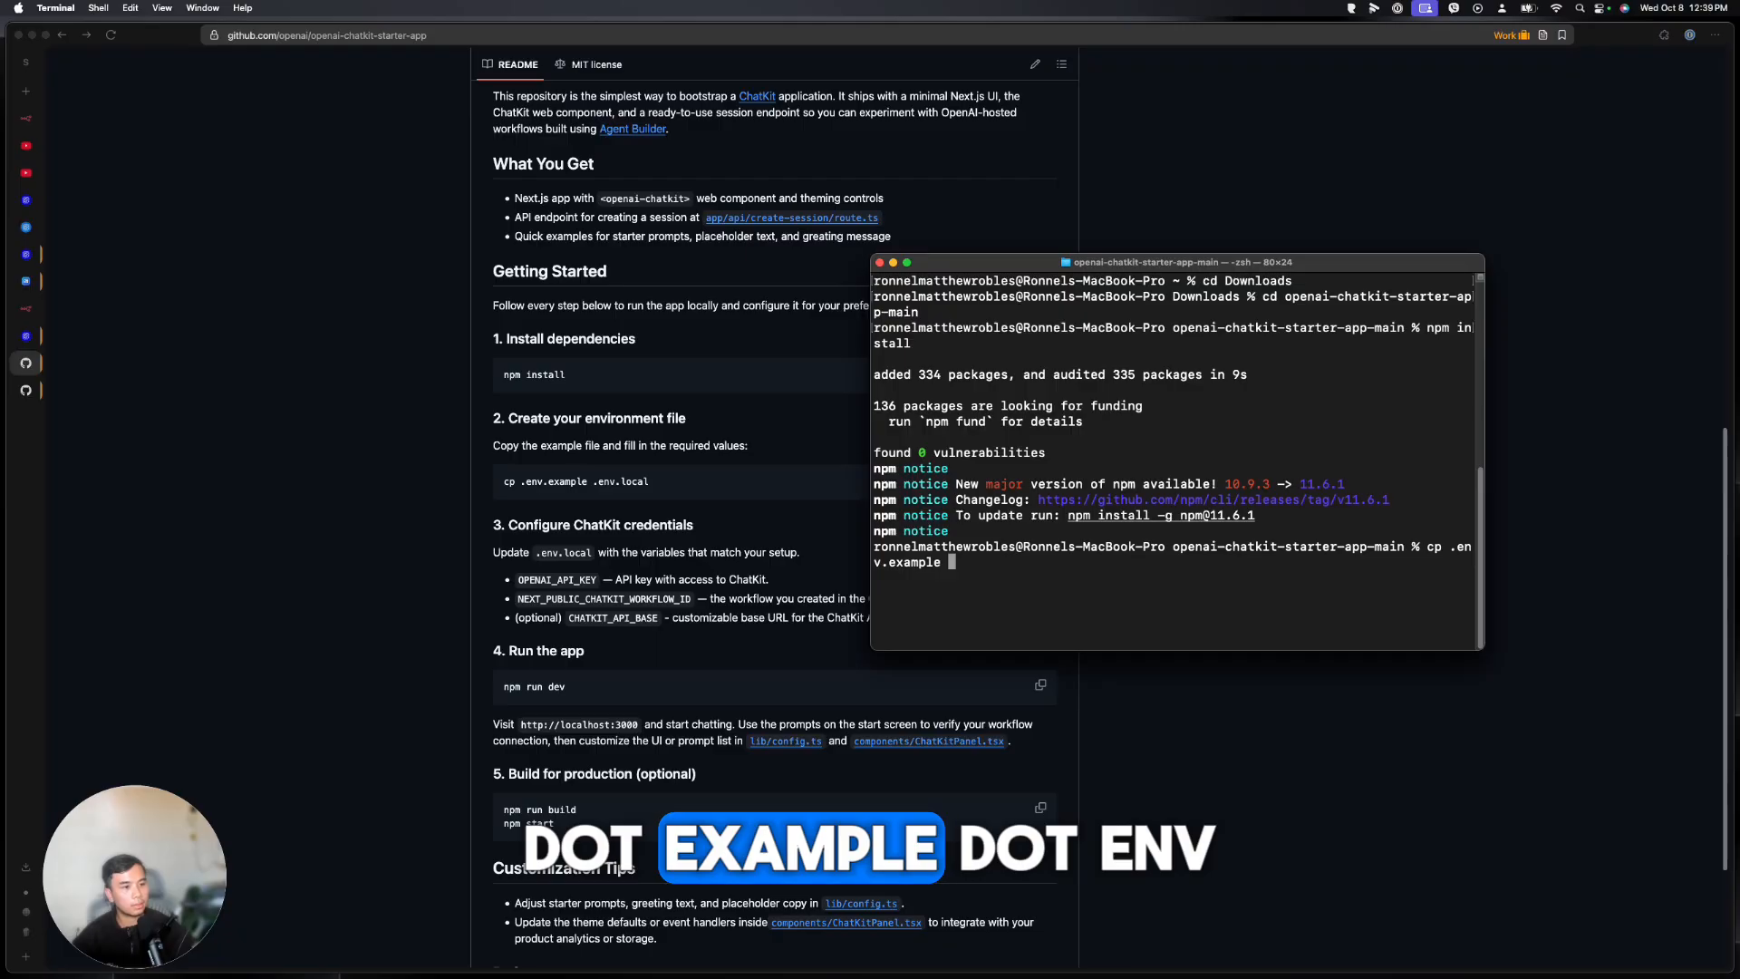
type(".env.local")
Copy .env.example to .env.local, then try 'code .', which fails as command not found
key("Return")
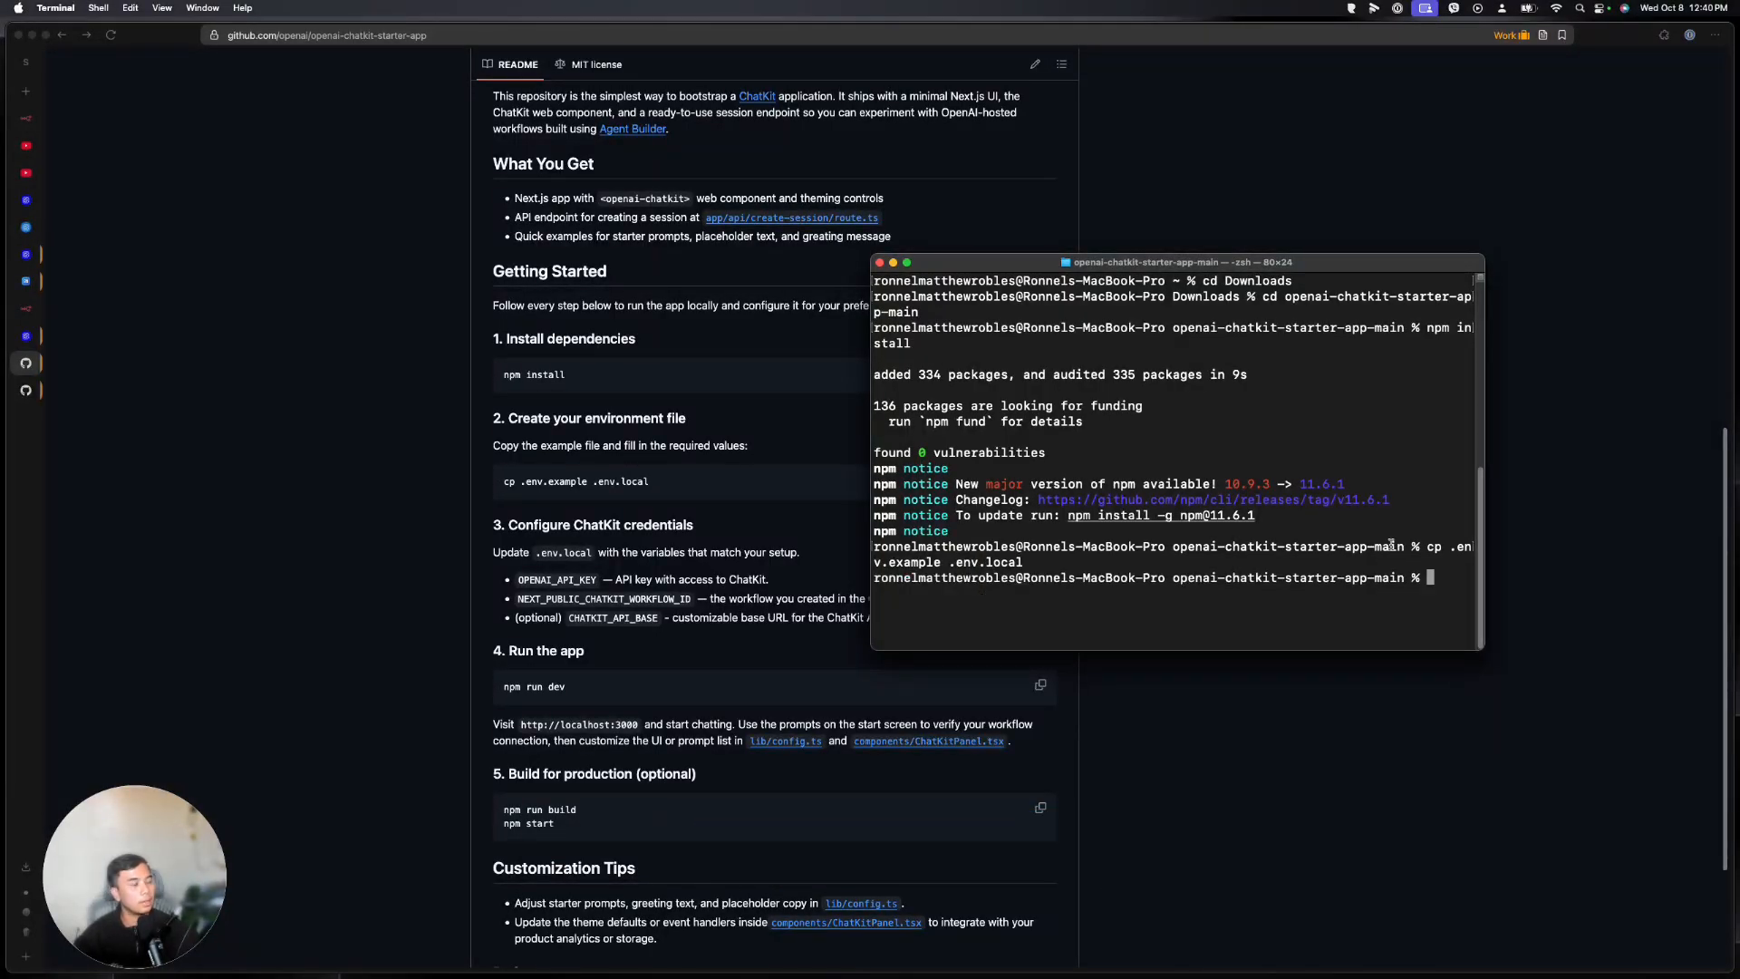
scroll(647, 540, "down", 1)
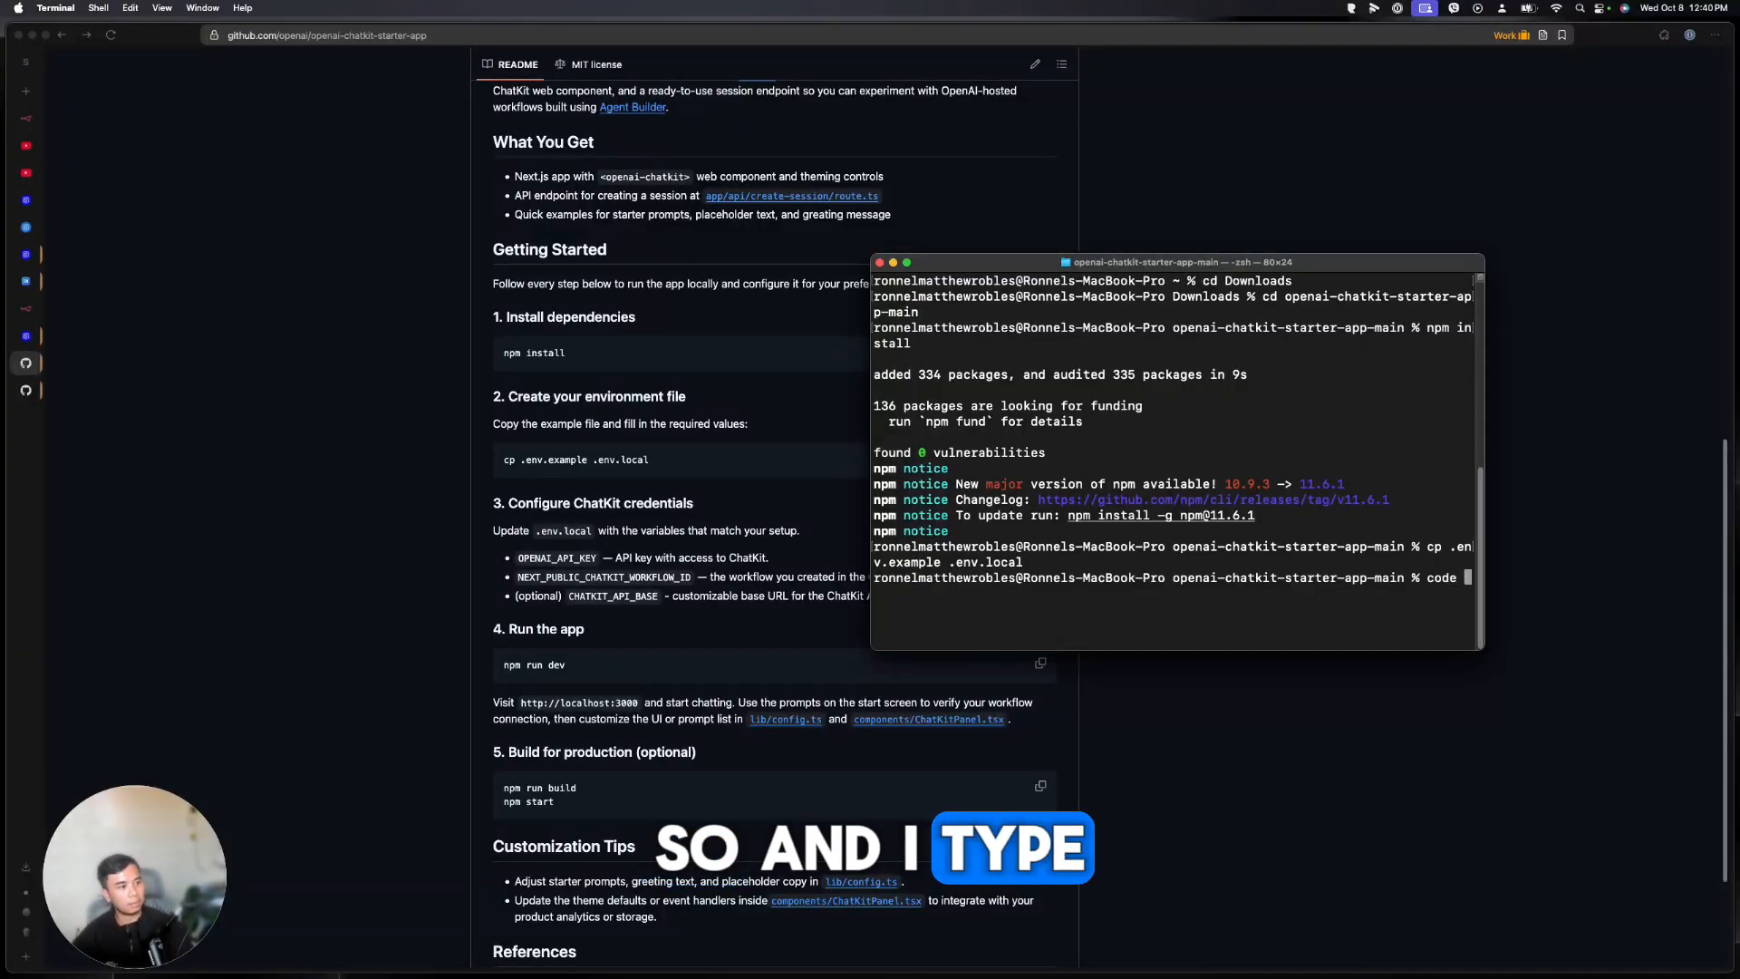
type(".")
key("Return")
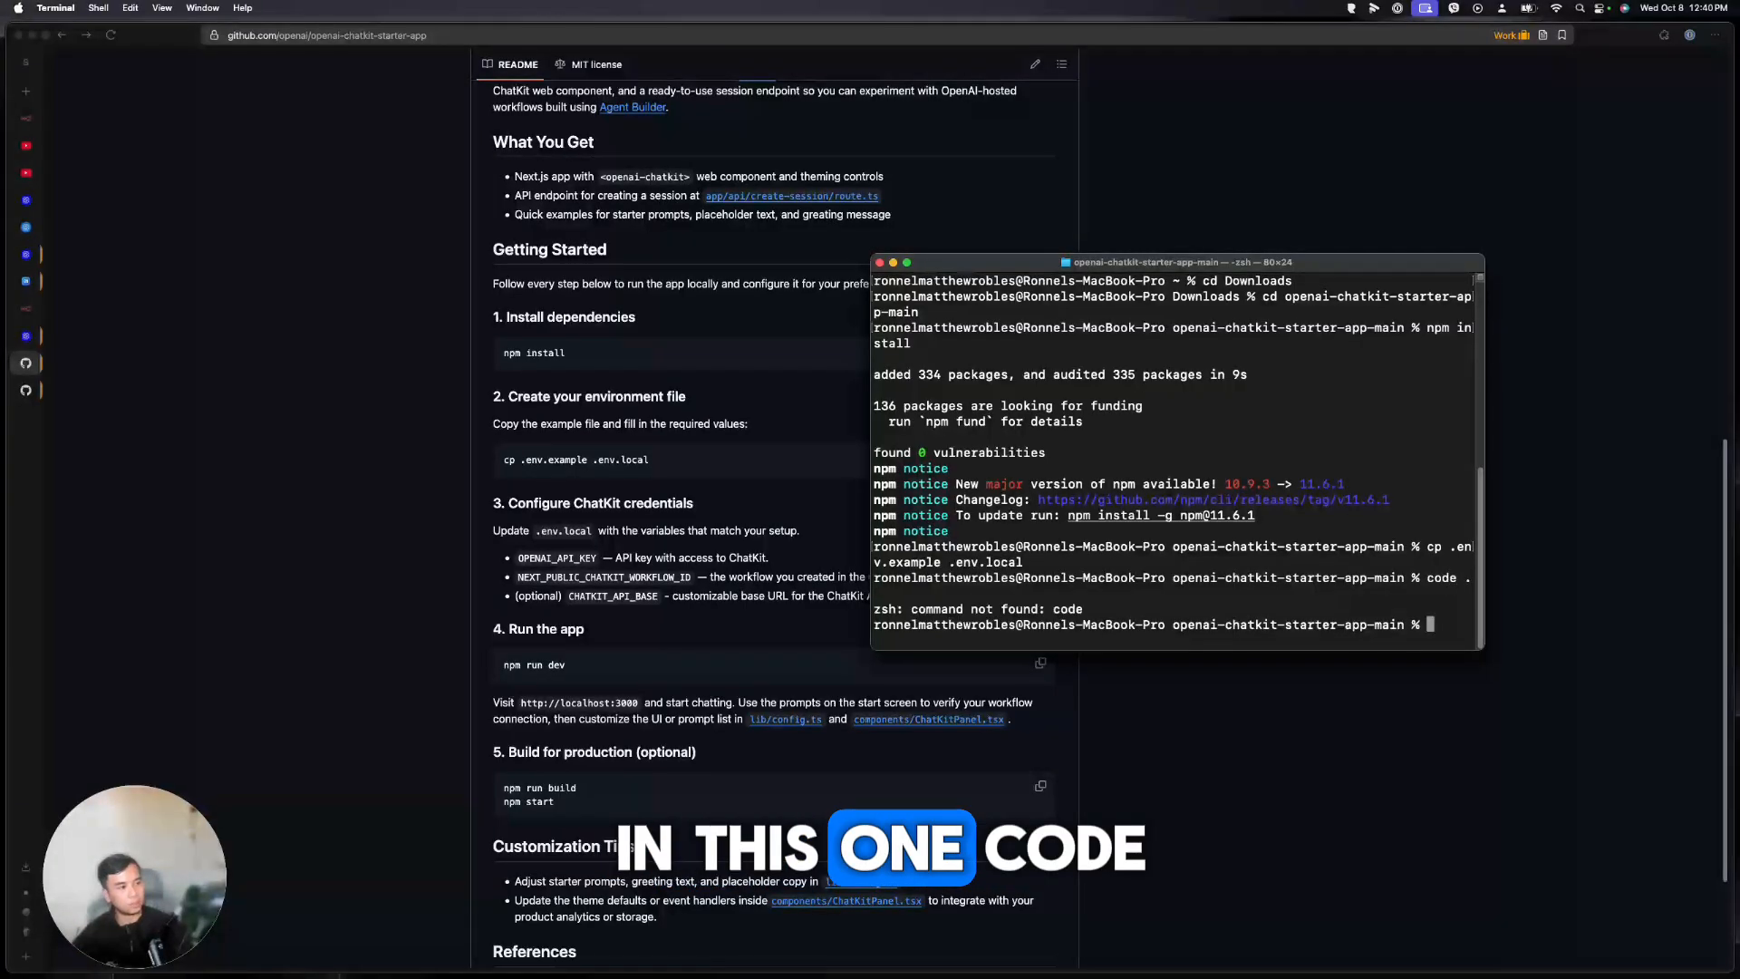
Launch Visual Studio Code from Spotlight and reposition its window
left_click(443, 890)
left_click(1580, 7)
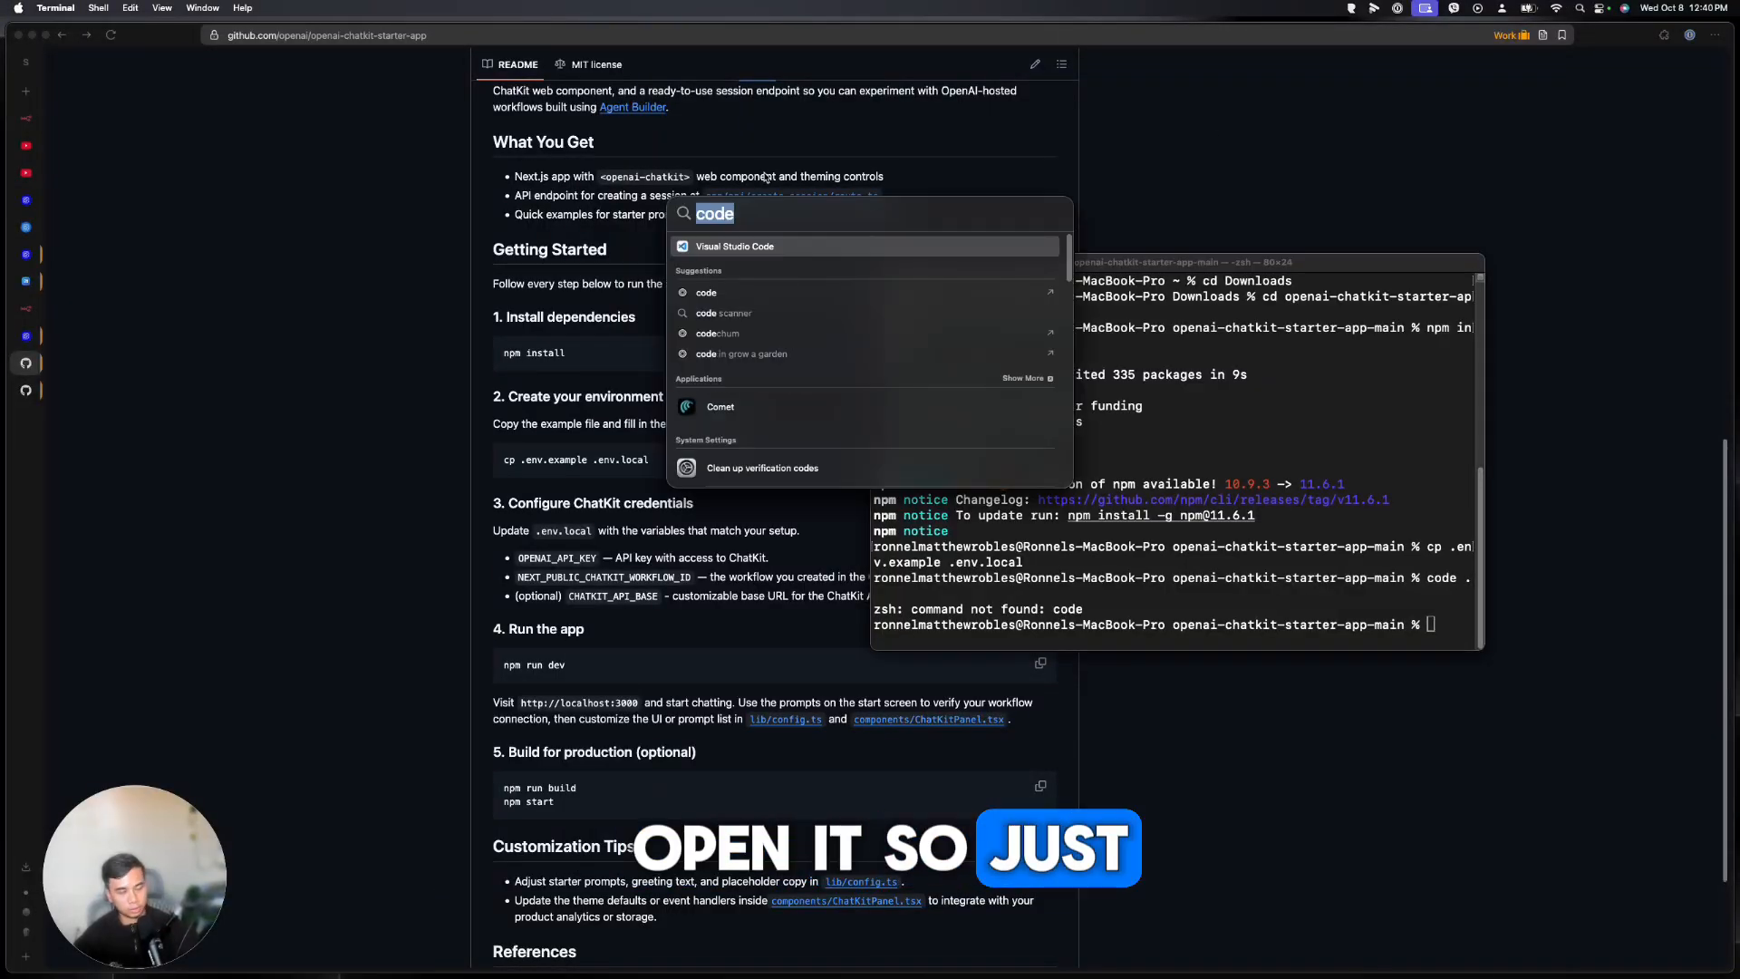
type("code")
left_click(715, 246)
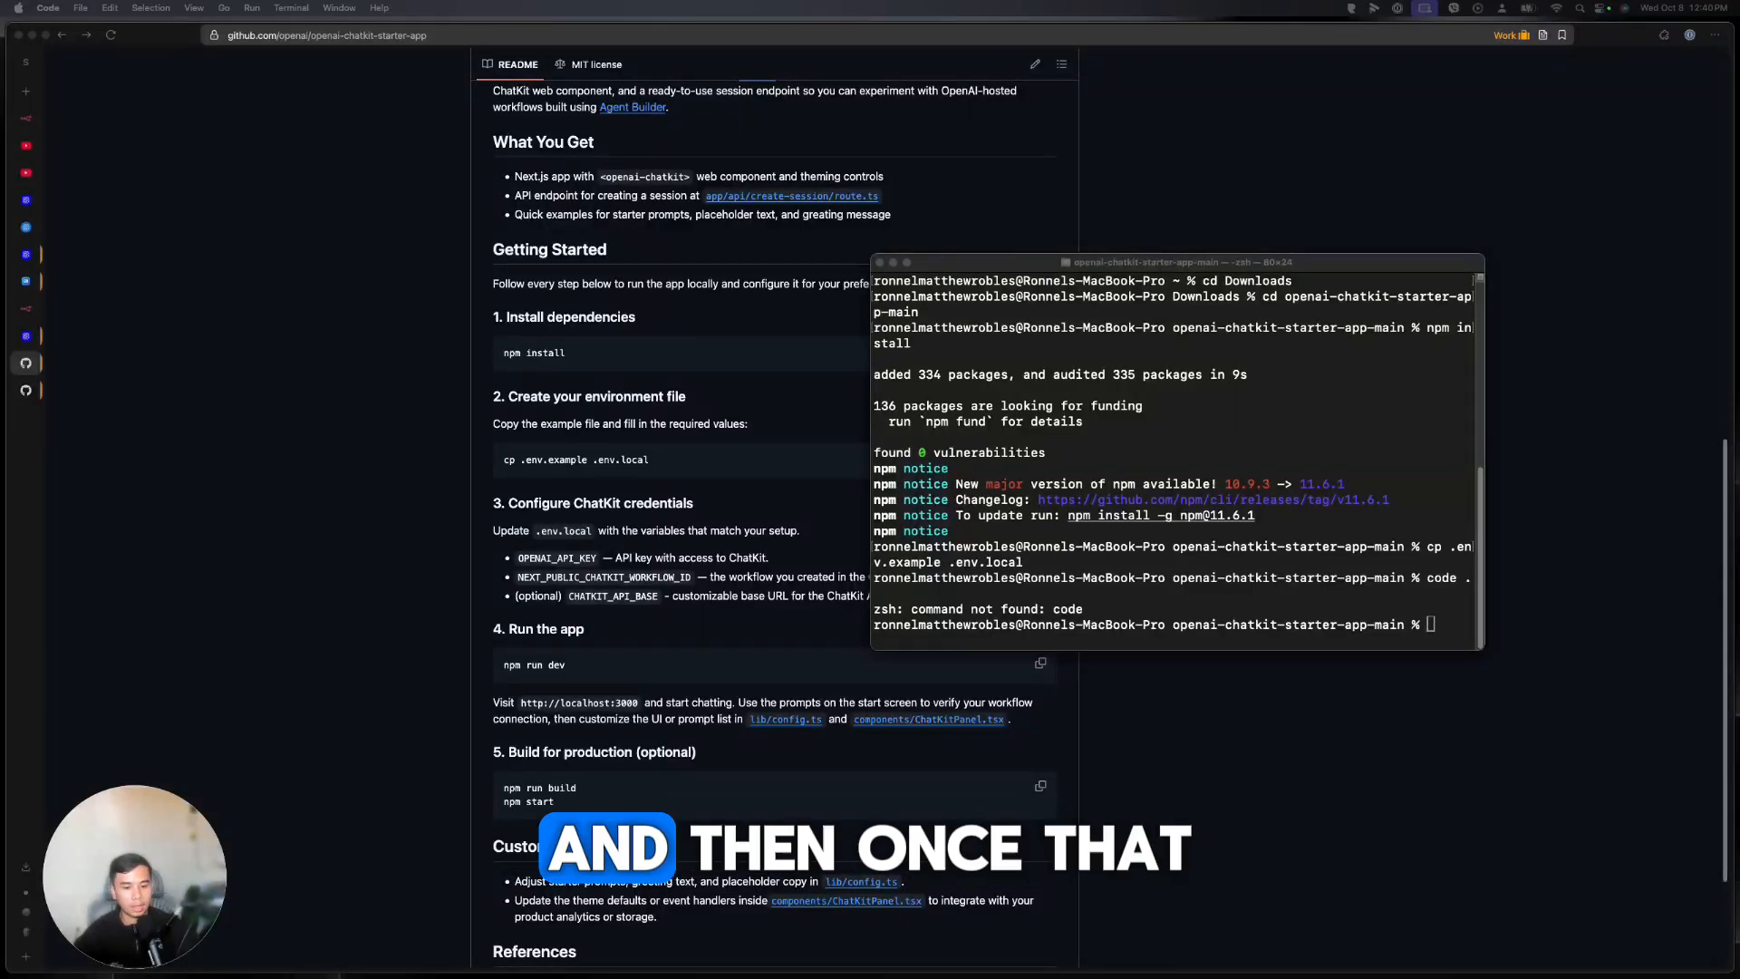
left_click_drag(581, 133, 612, 44)
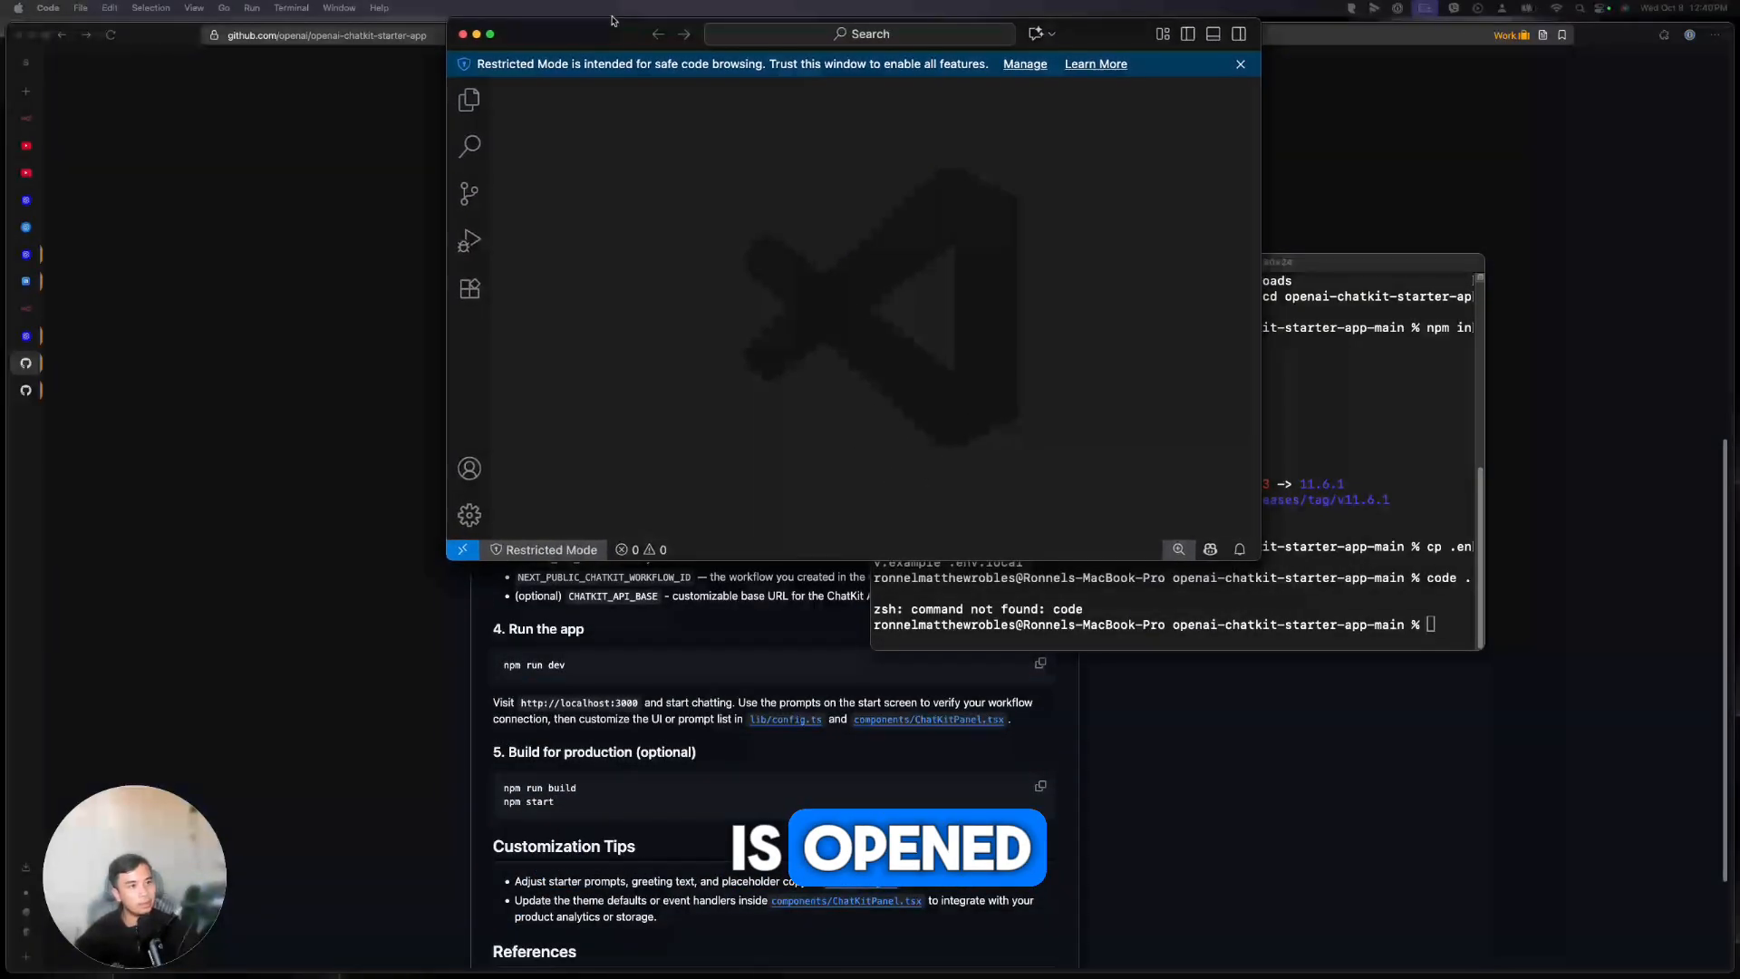
Maximize VS Code, open the starter app folder as trusted, and open .env.local
double_click(612, 43)
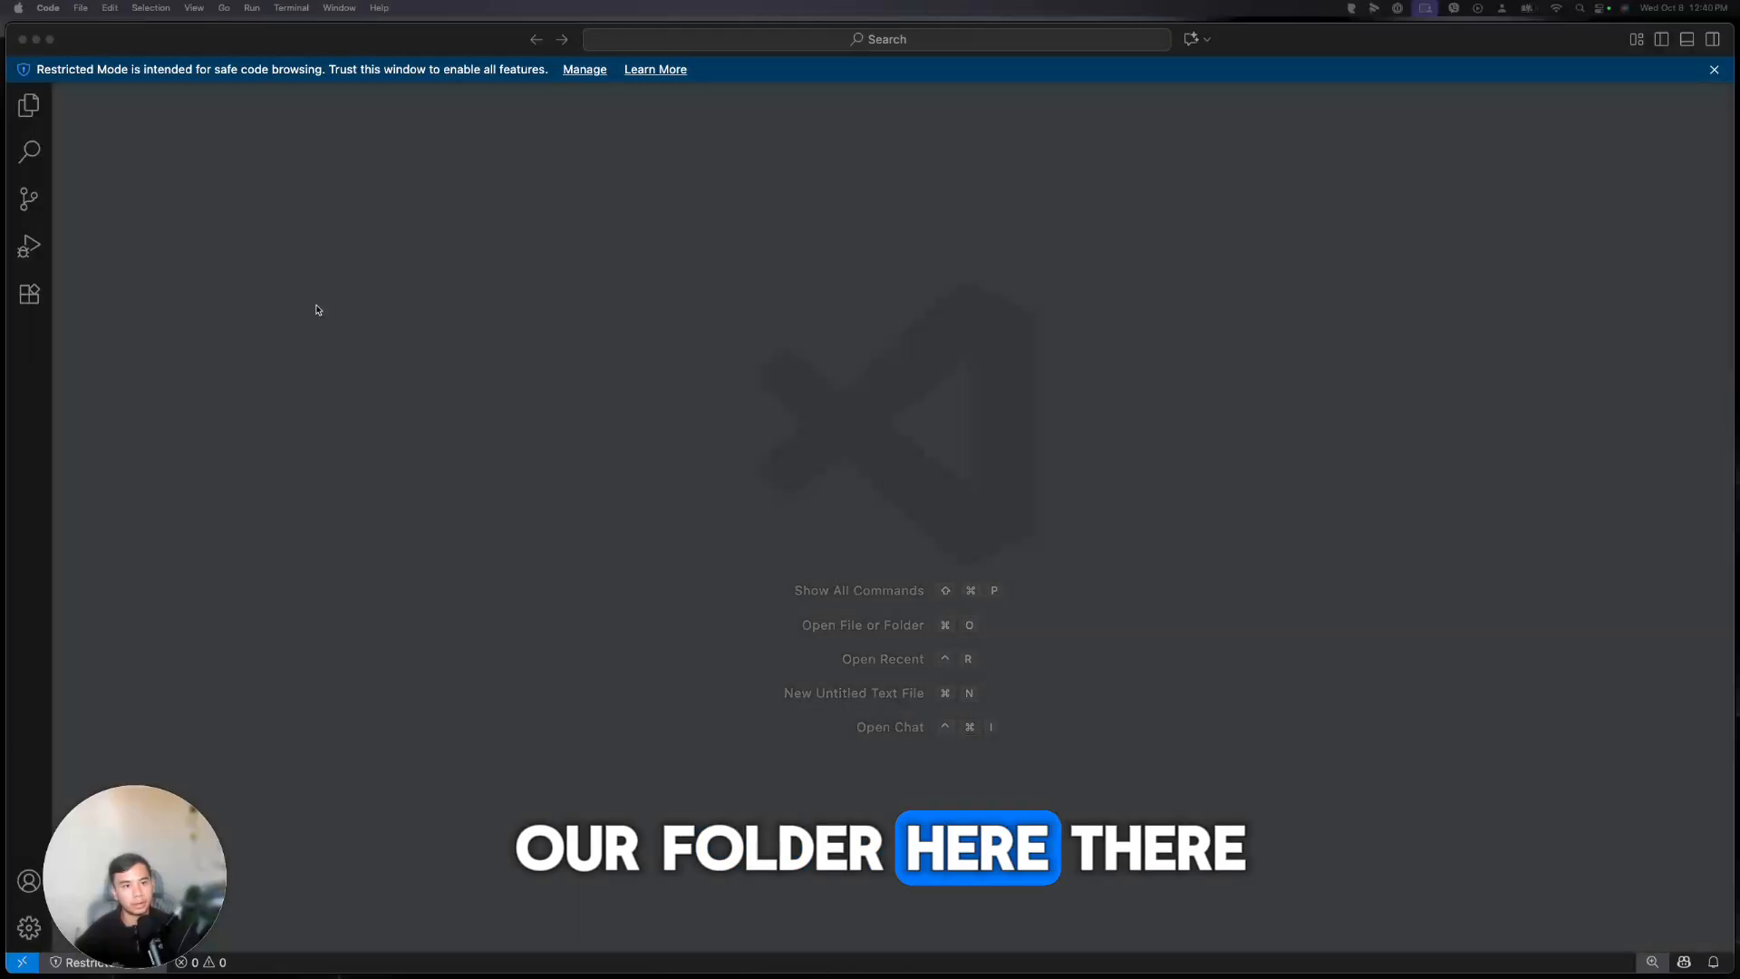
left_click_drag(318, 306, 318, 307)
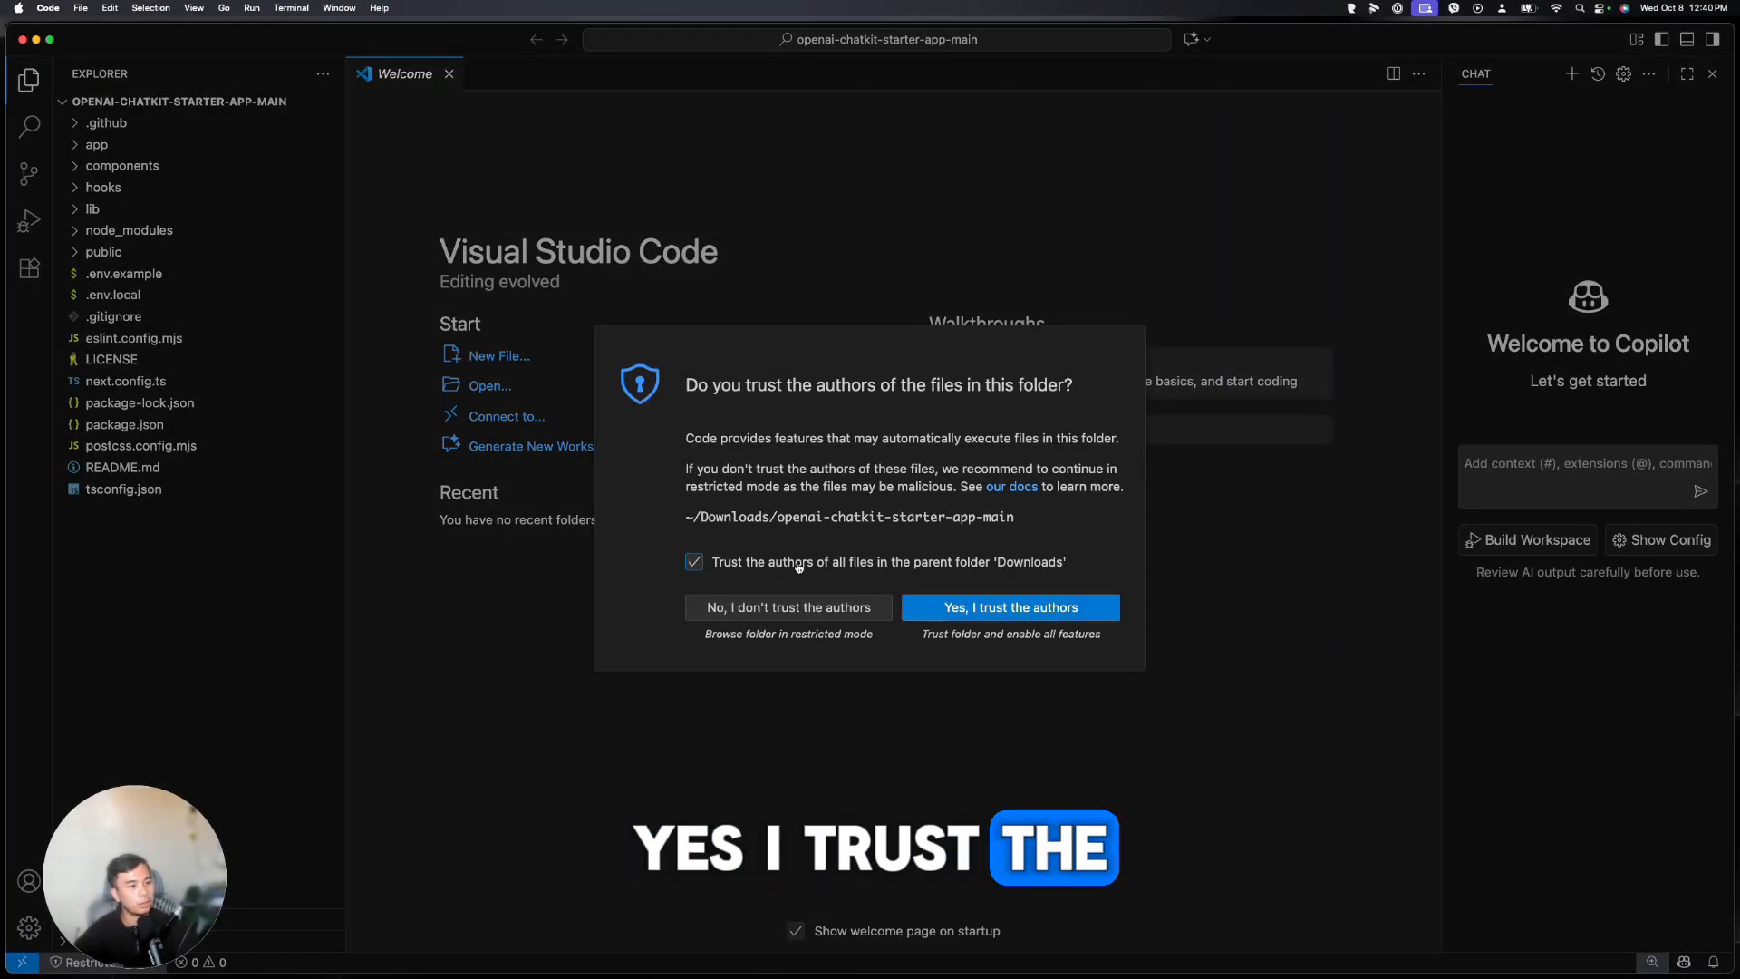
left_click(917, 609)
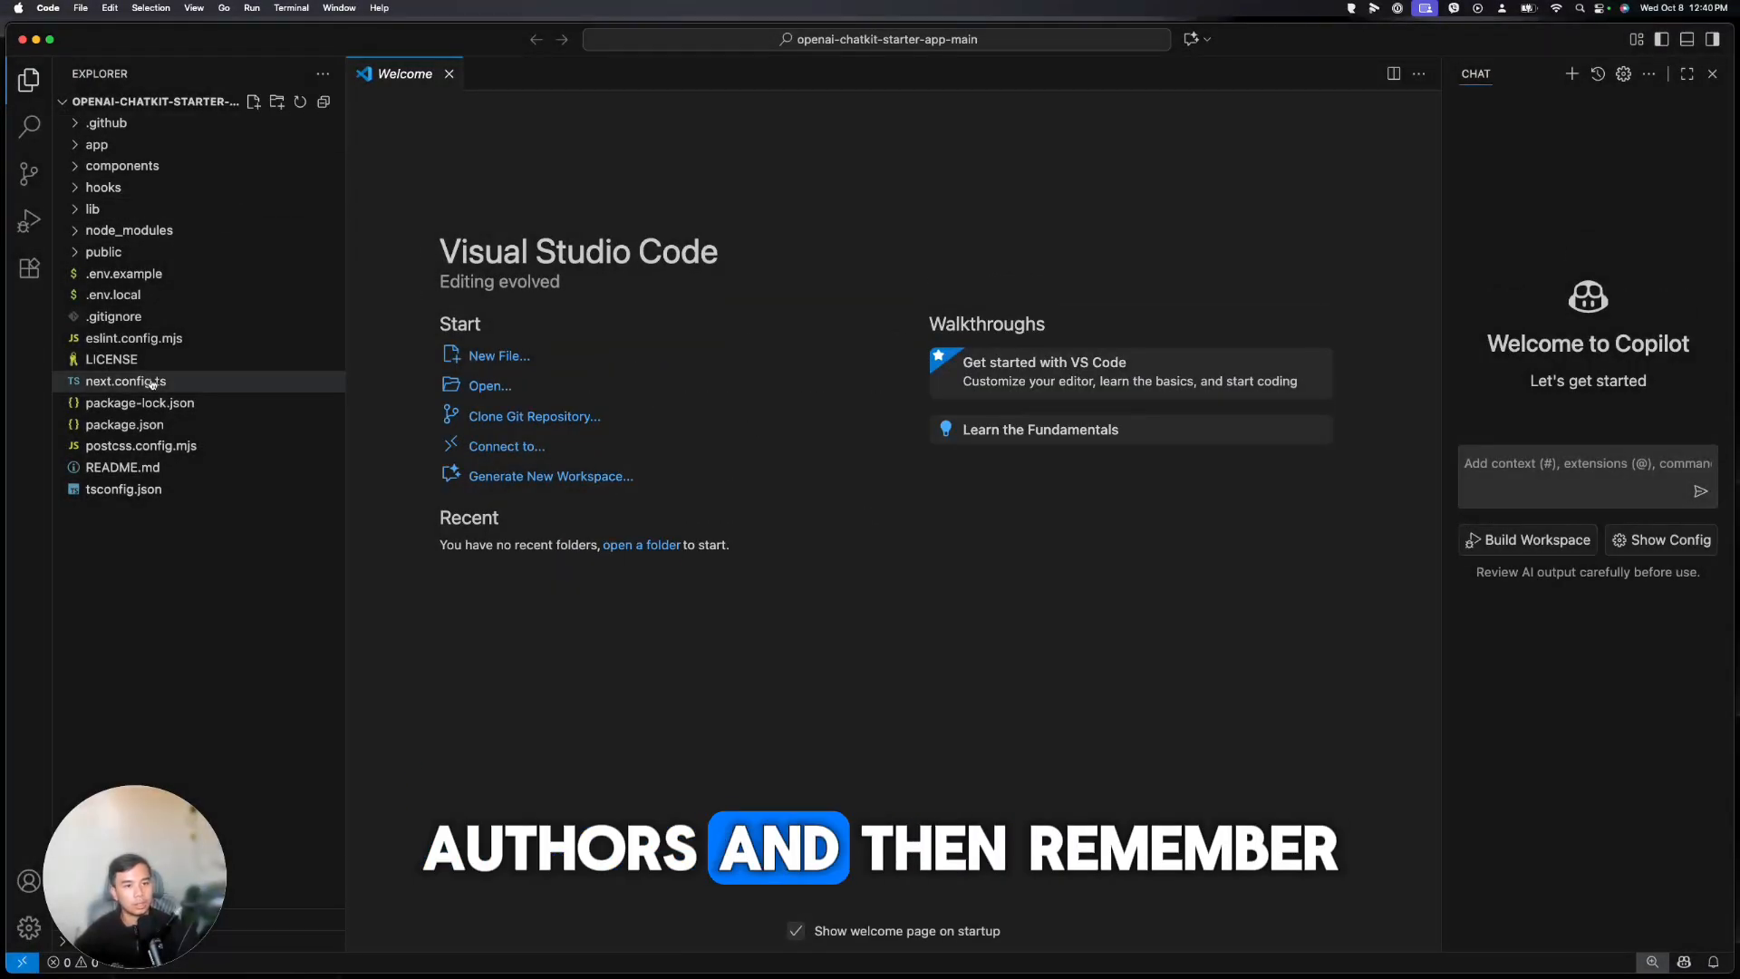
left_click(123, 298)
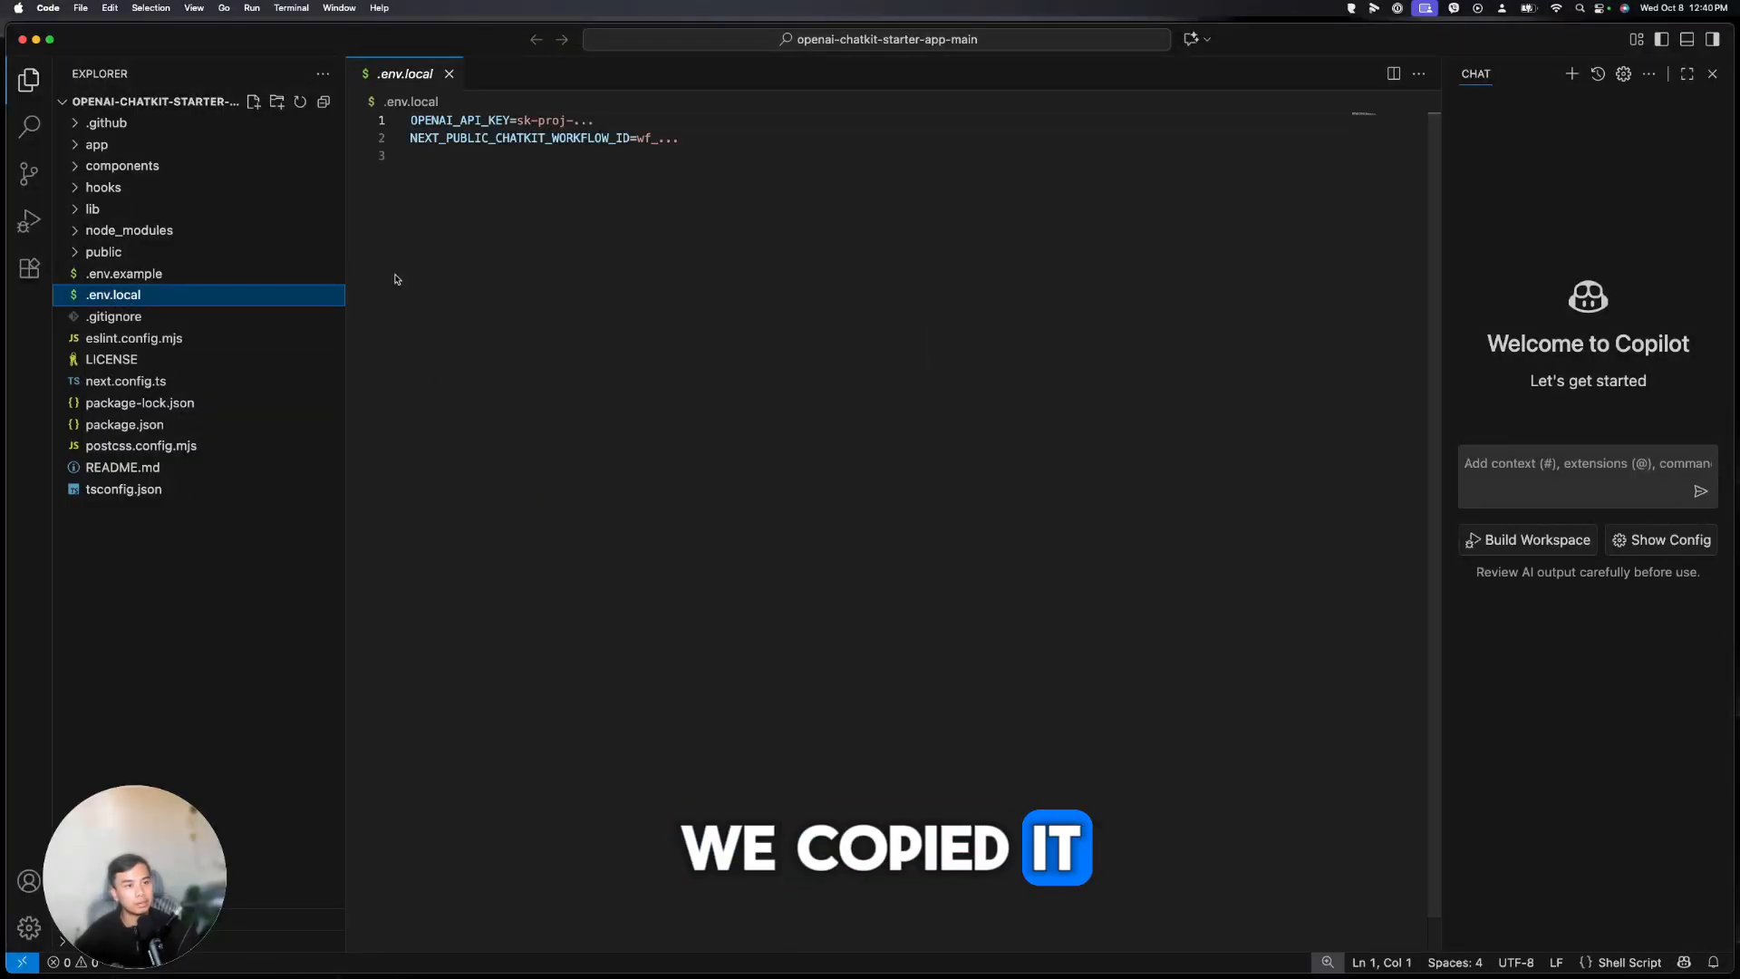
Select the placeholder API key and workflow ID, then return to the browser's Agent Builder tab
left_click_drag(518, 119, 595, 119)
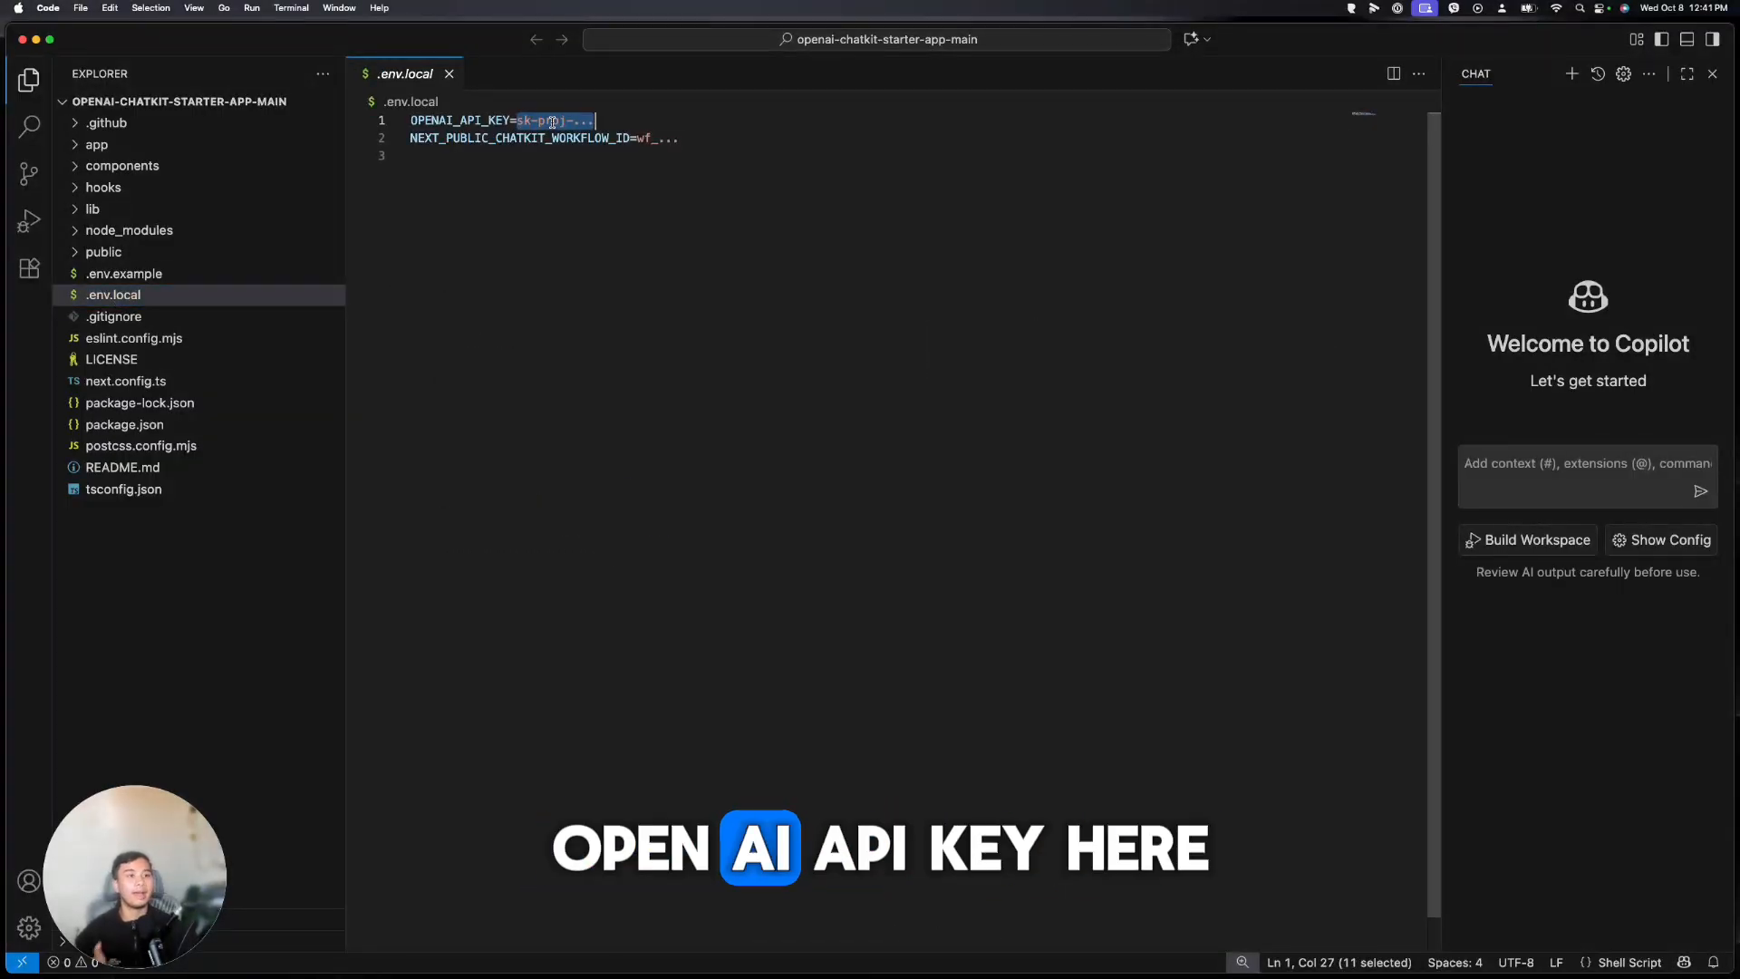
left_click_drag(679, 138, 642, 138)
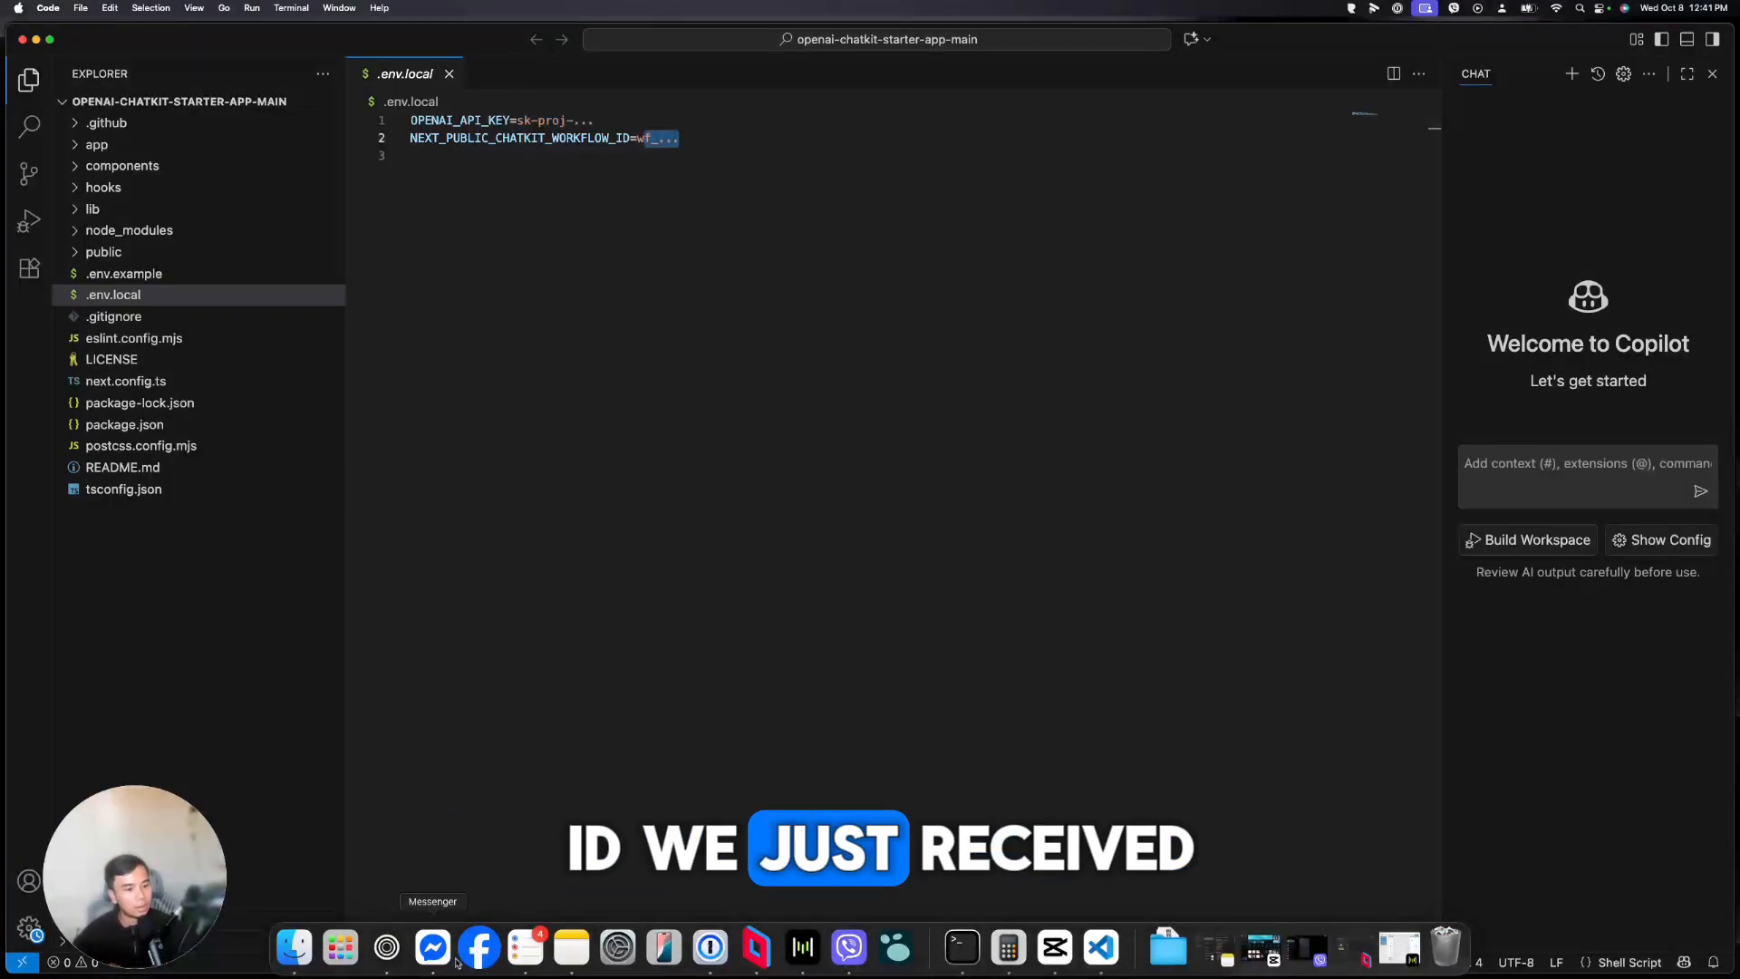
left_click(386, 946)
left_click(25, 281)
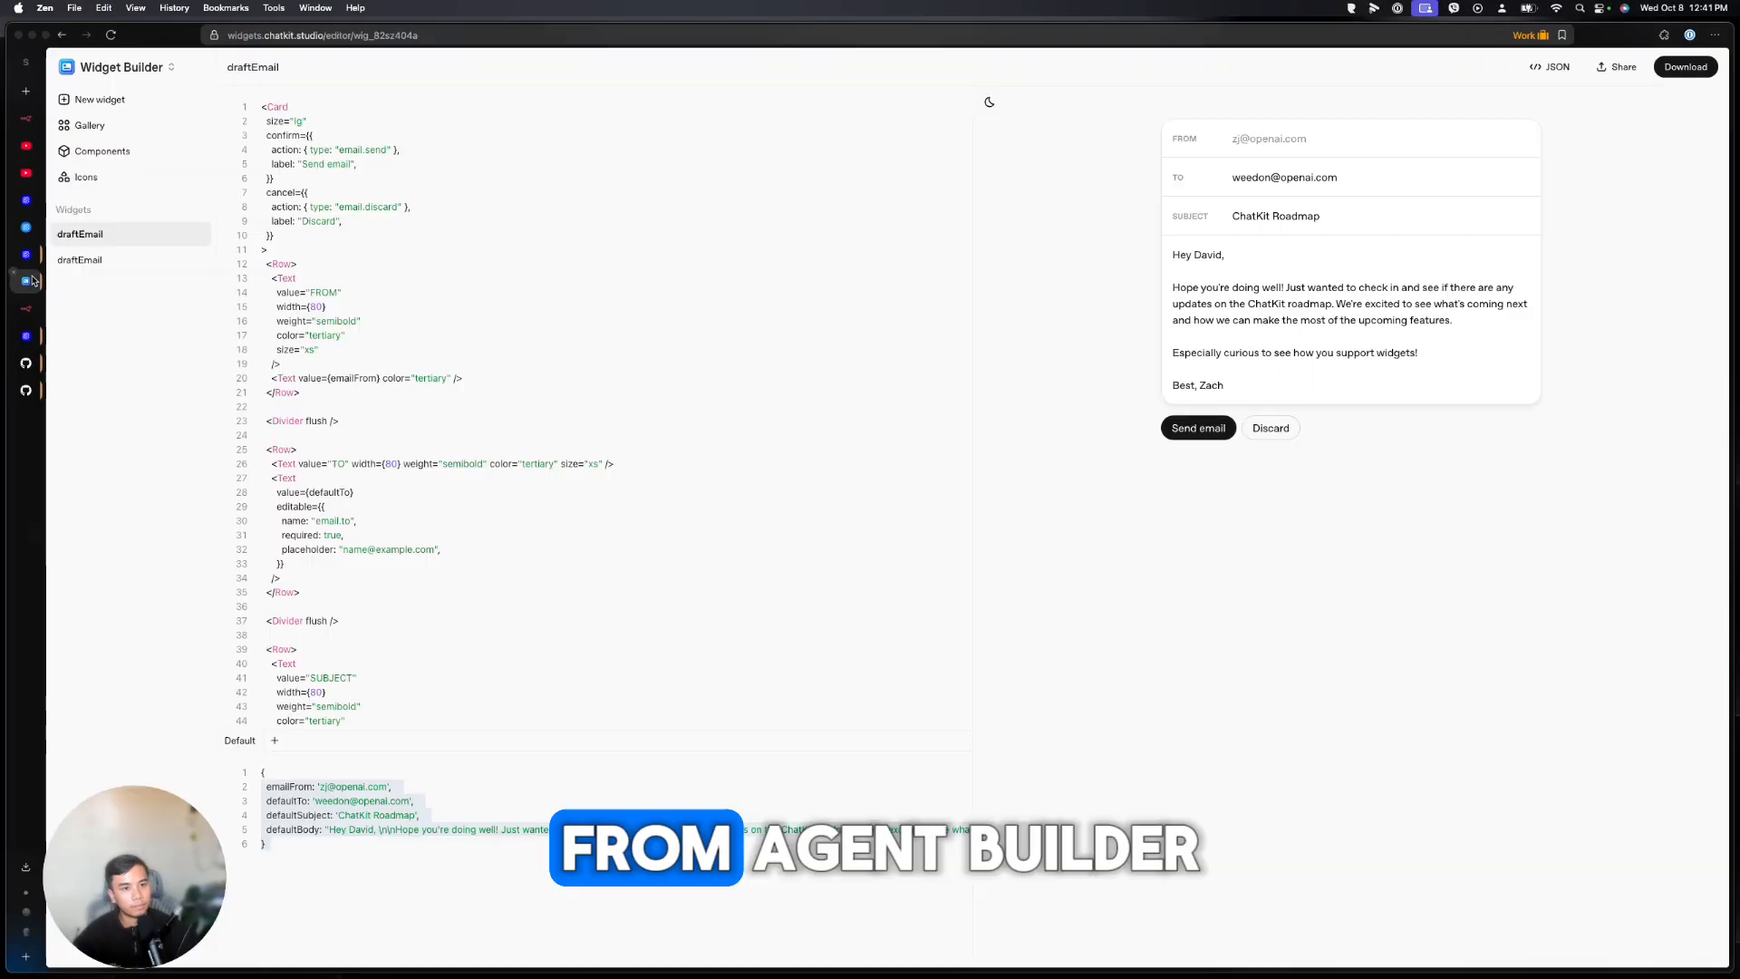
Copy the Sample workflow's ID from Get code into .env.local line 2, then view the Agent Builder docs
left_click(25, 254)
left_click(27, 227)
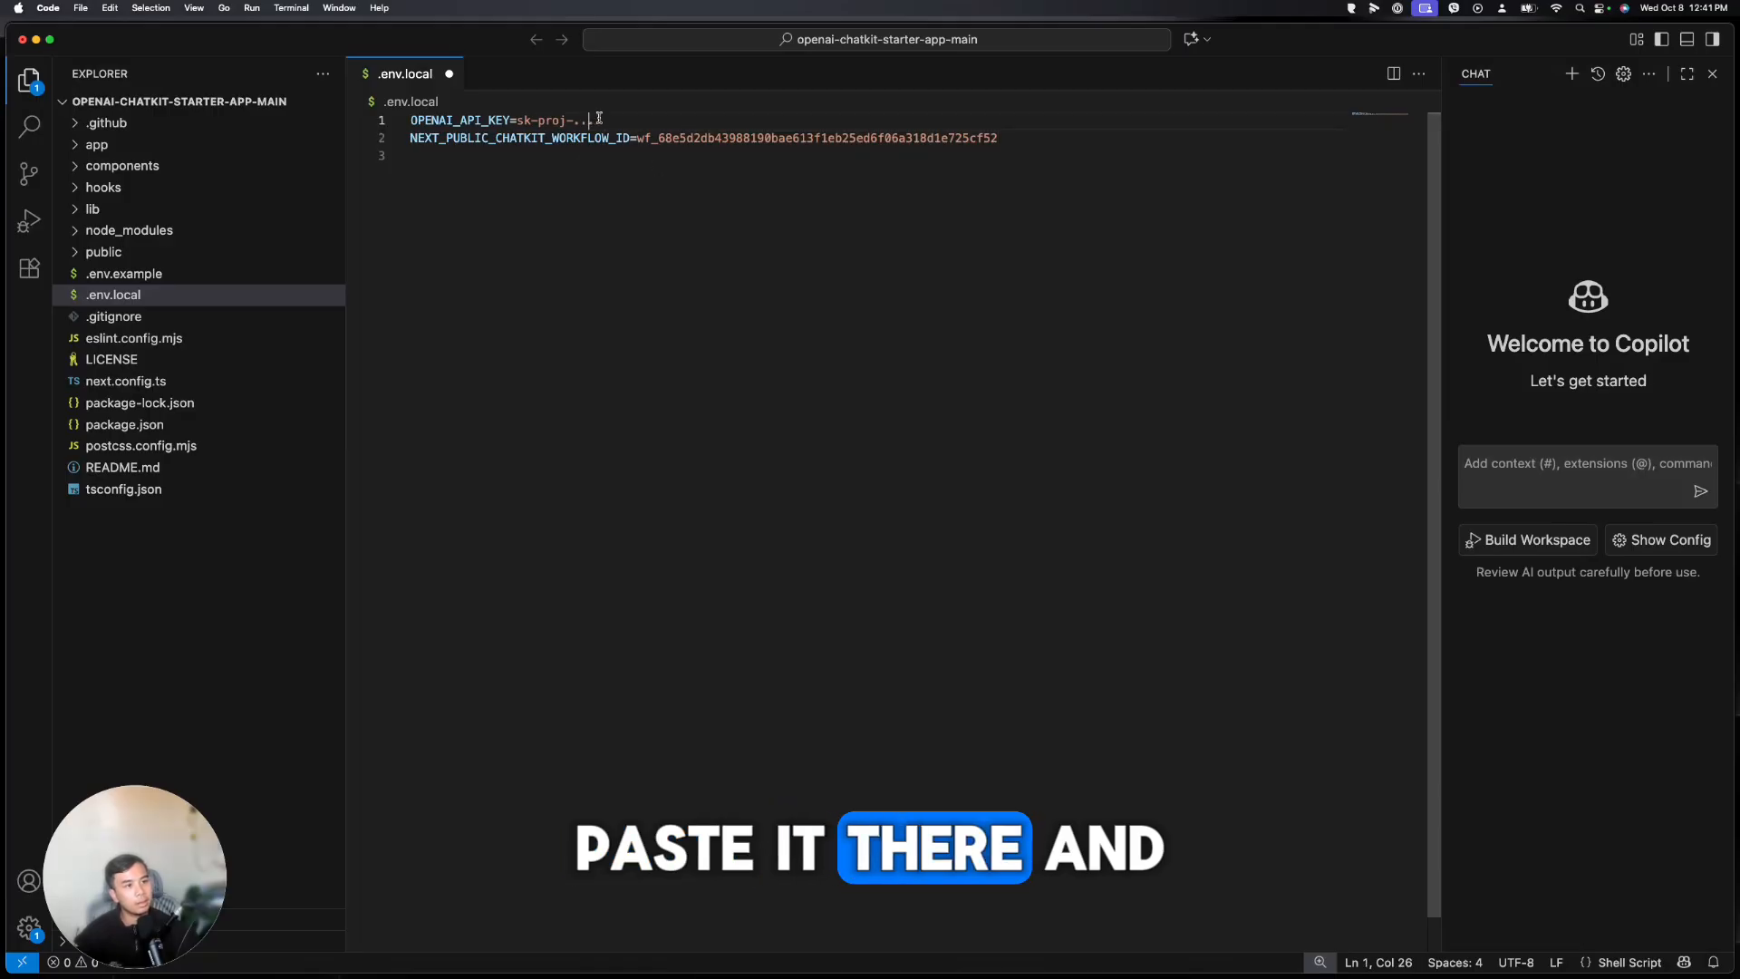
left_click_drag(594, 120, 523, 120)
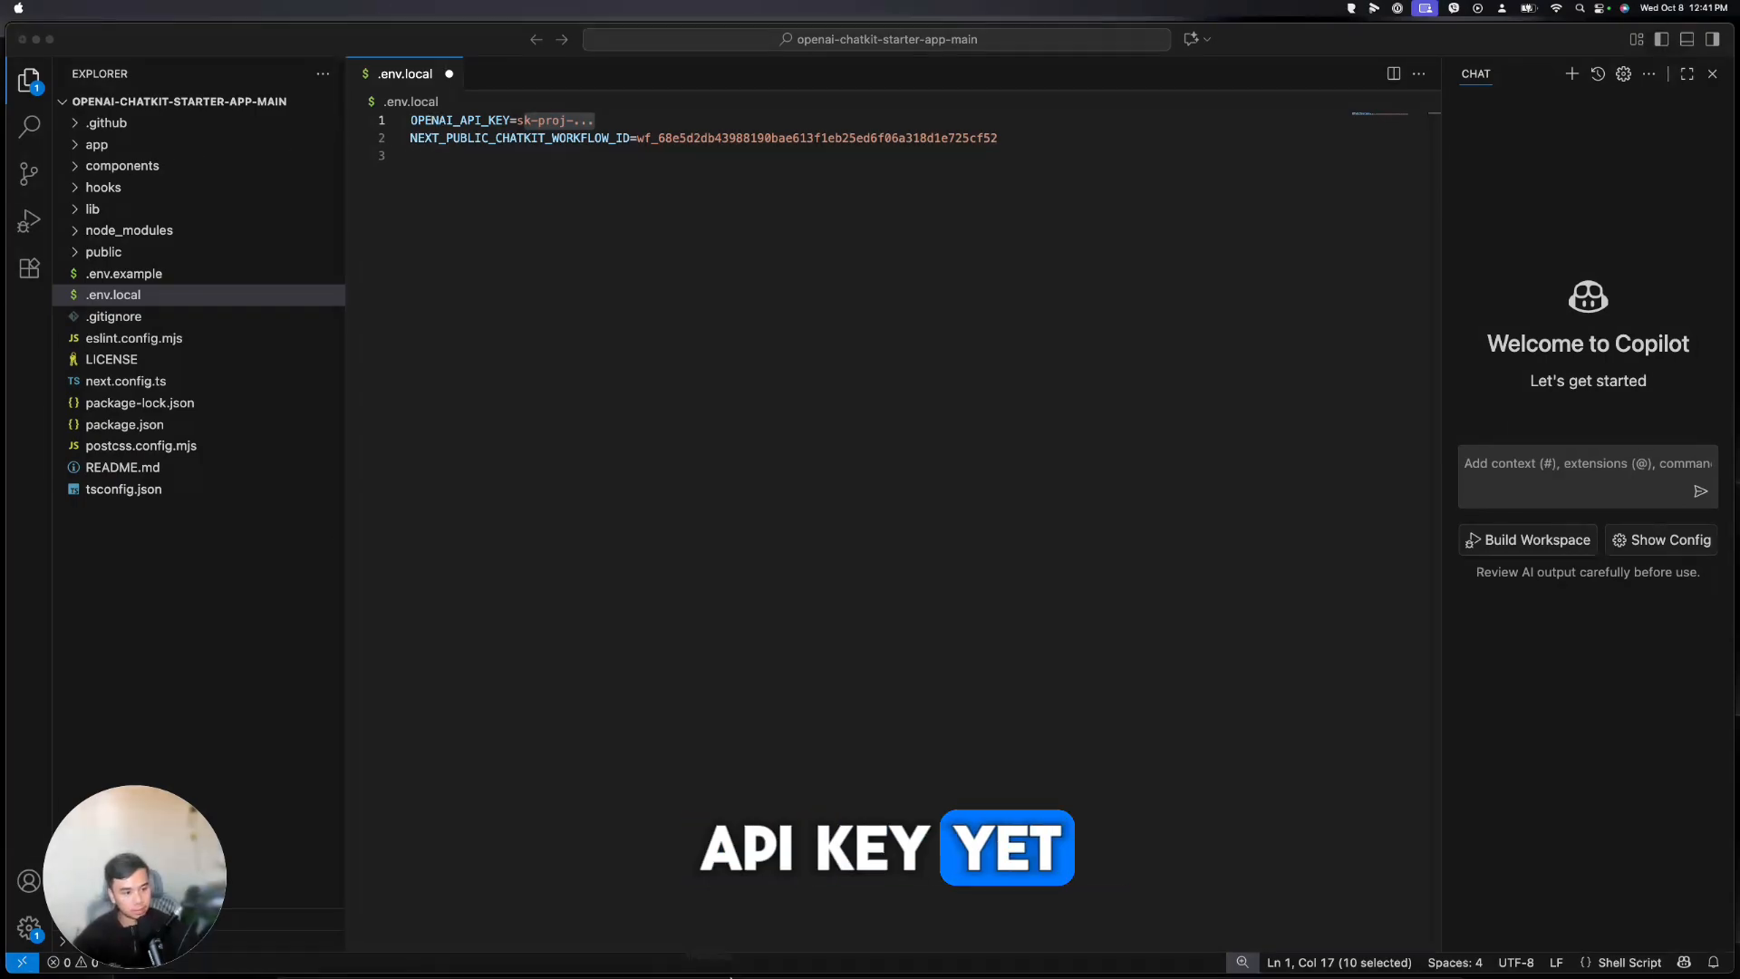
left_click(389, 947)
left_click(12, 196)
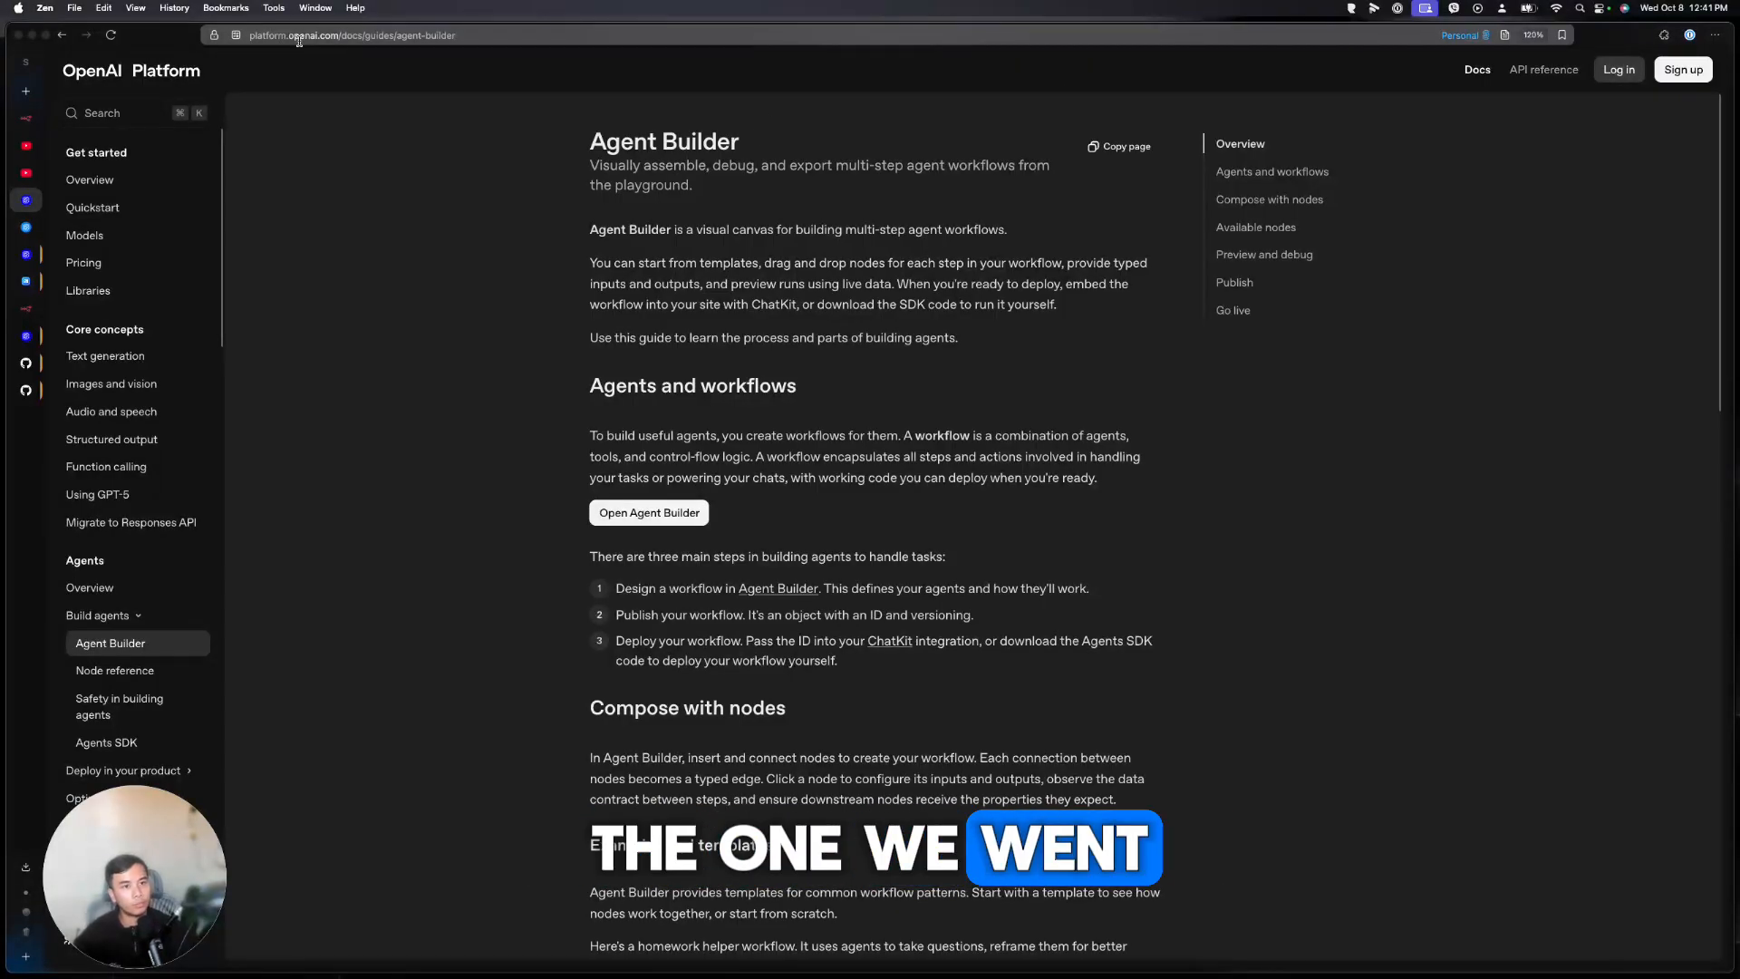
Log in to OpenAI Platform and open the organization's API keys settings
left_click(139, 71)
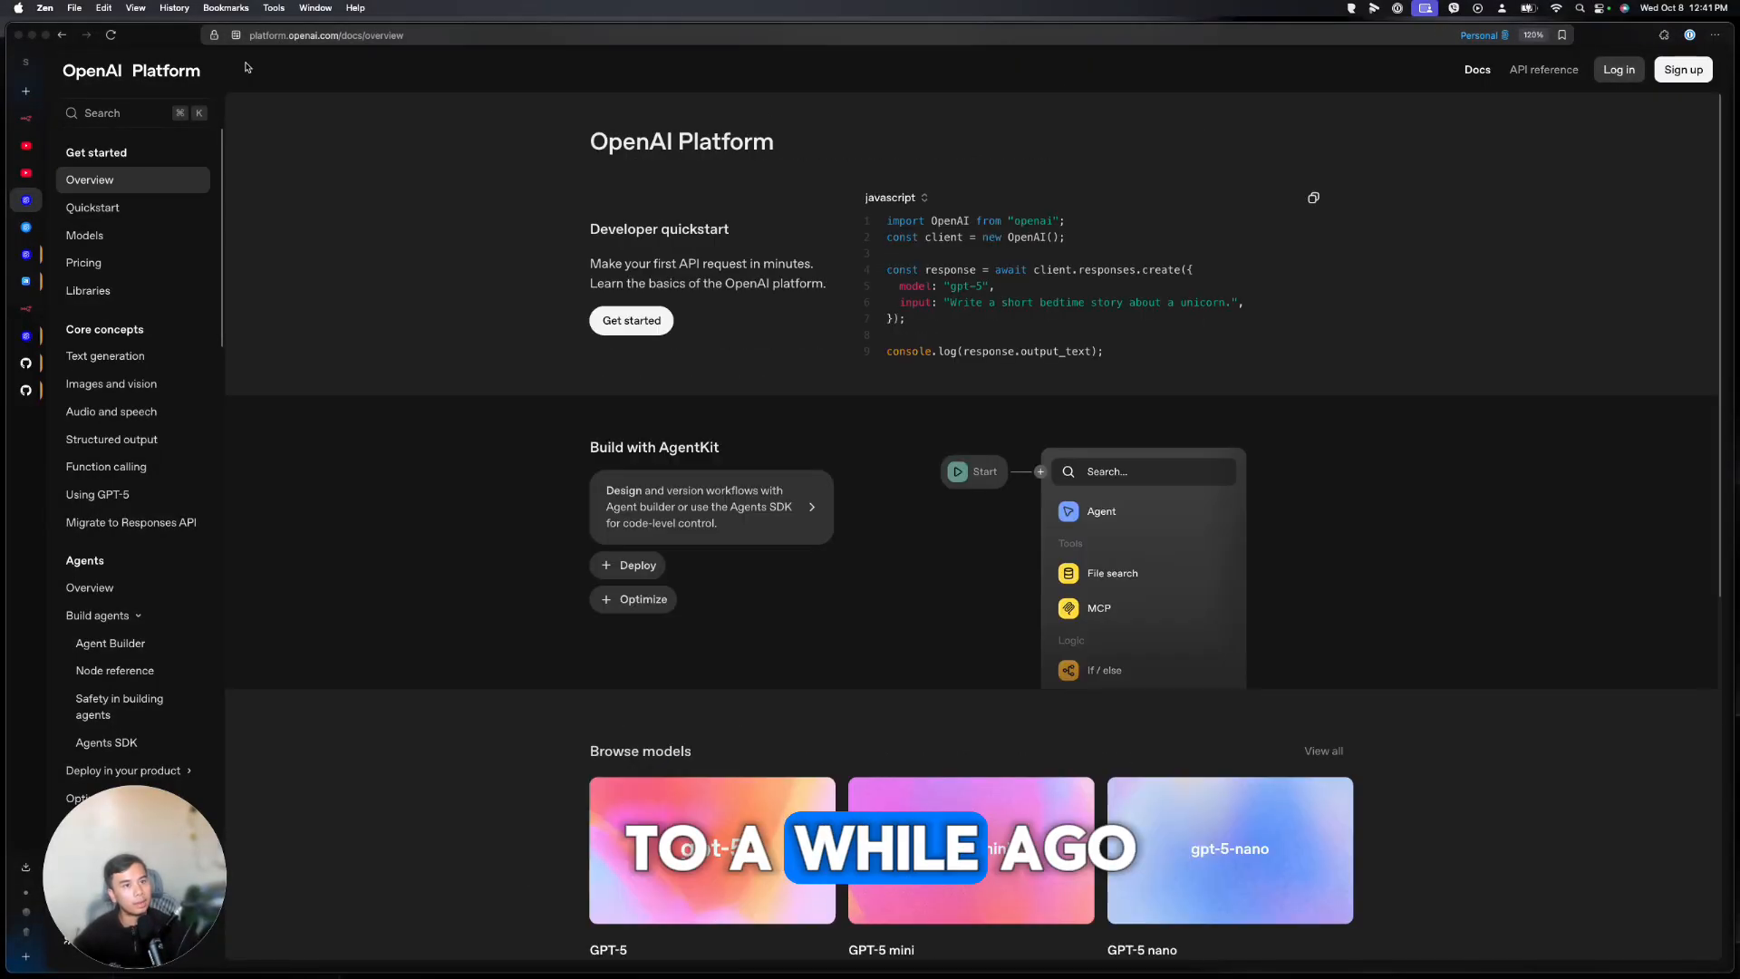
left_click(1610, 72)
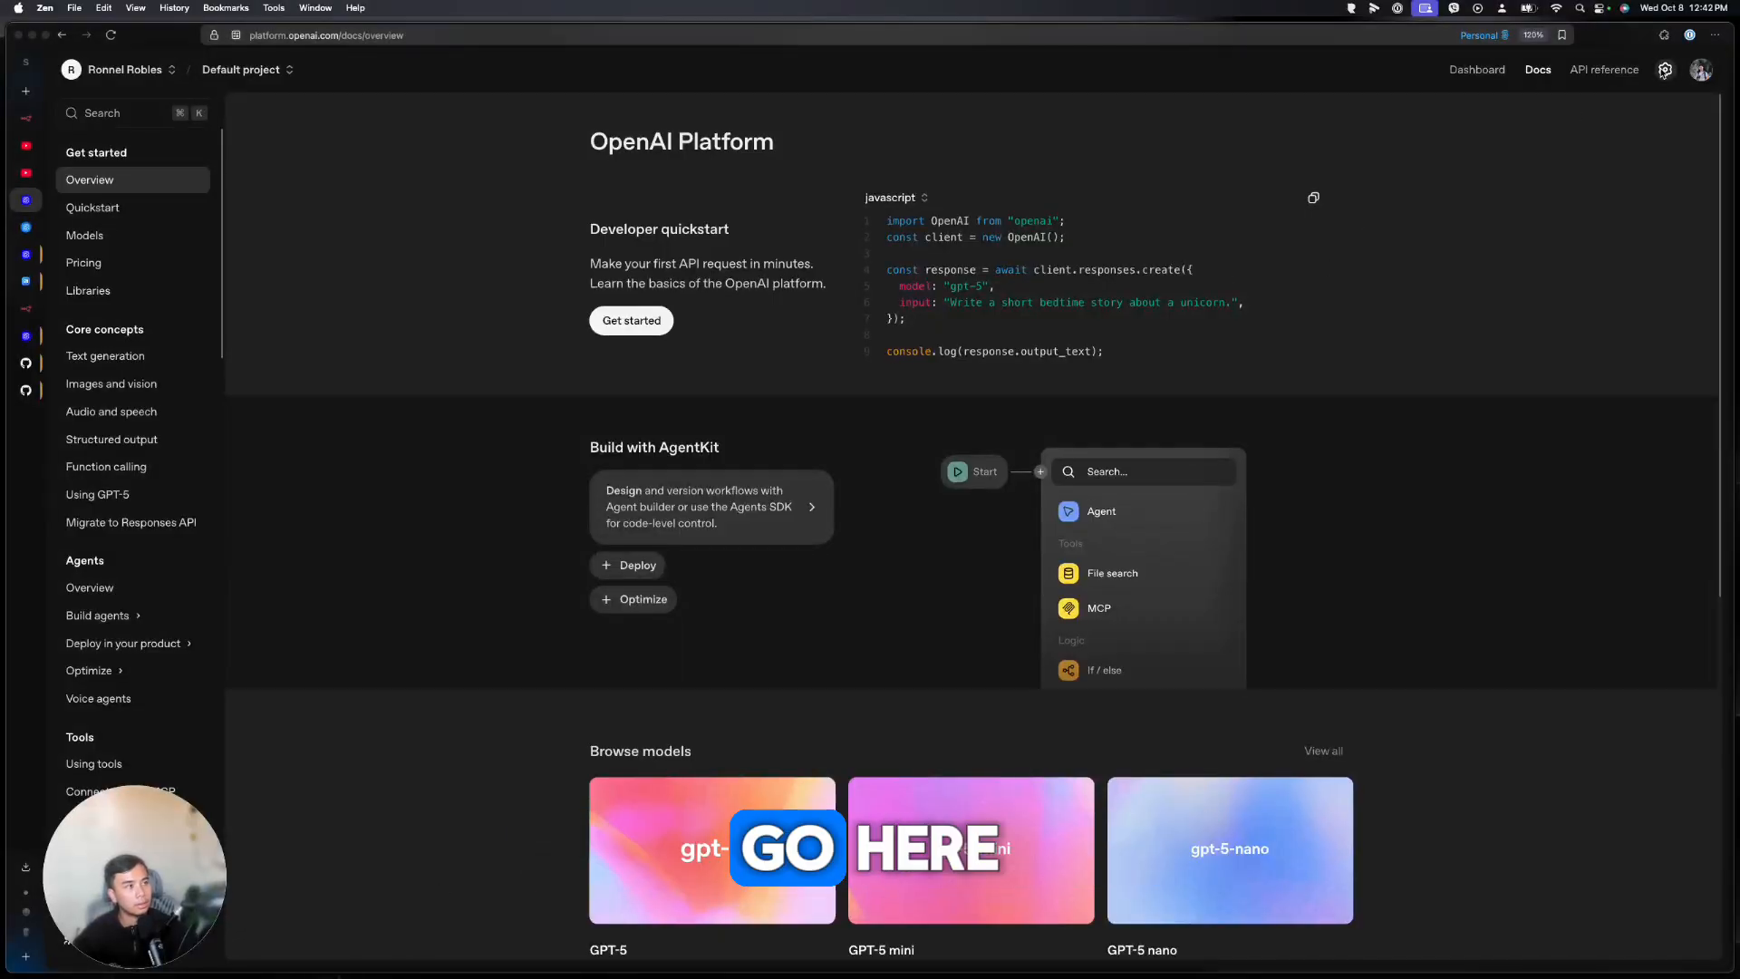
left_click(1664, 72)
left_click(87, 232)
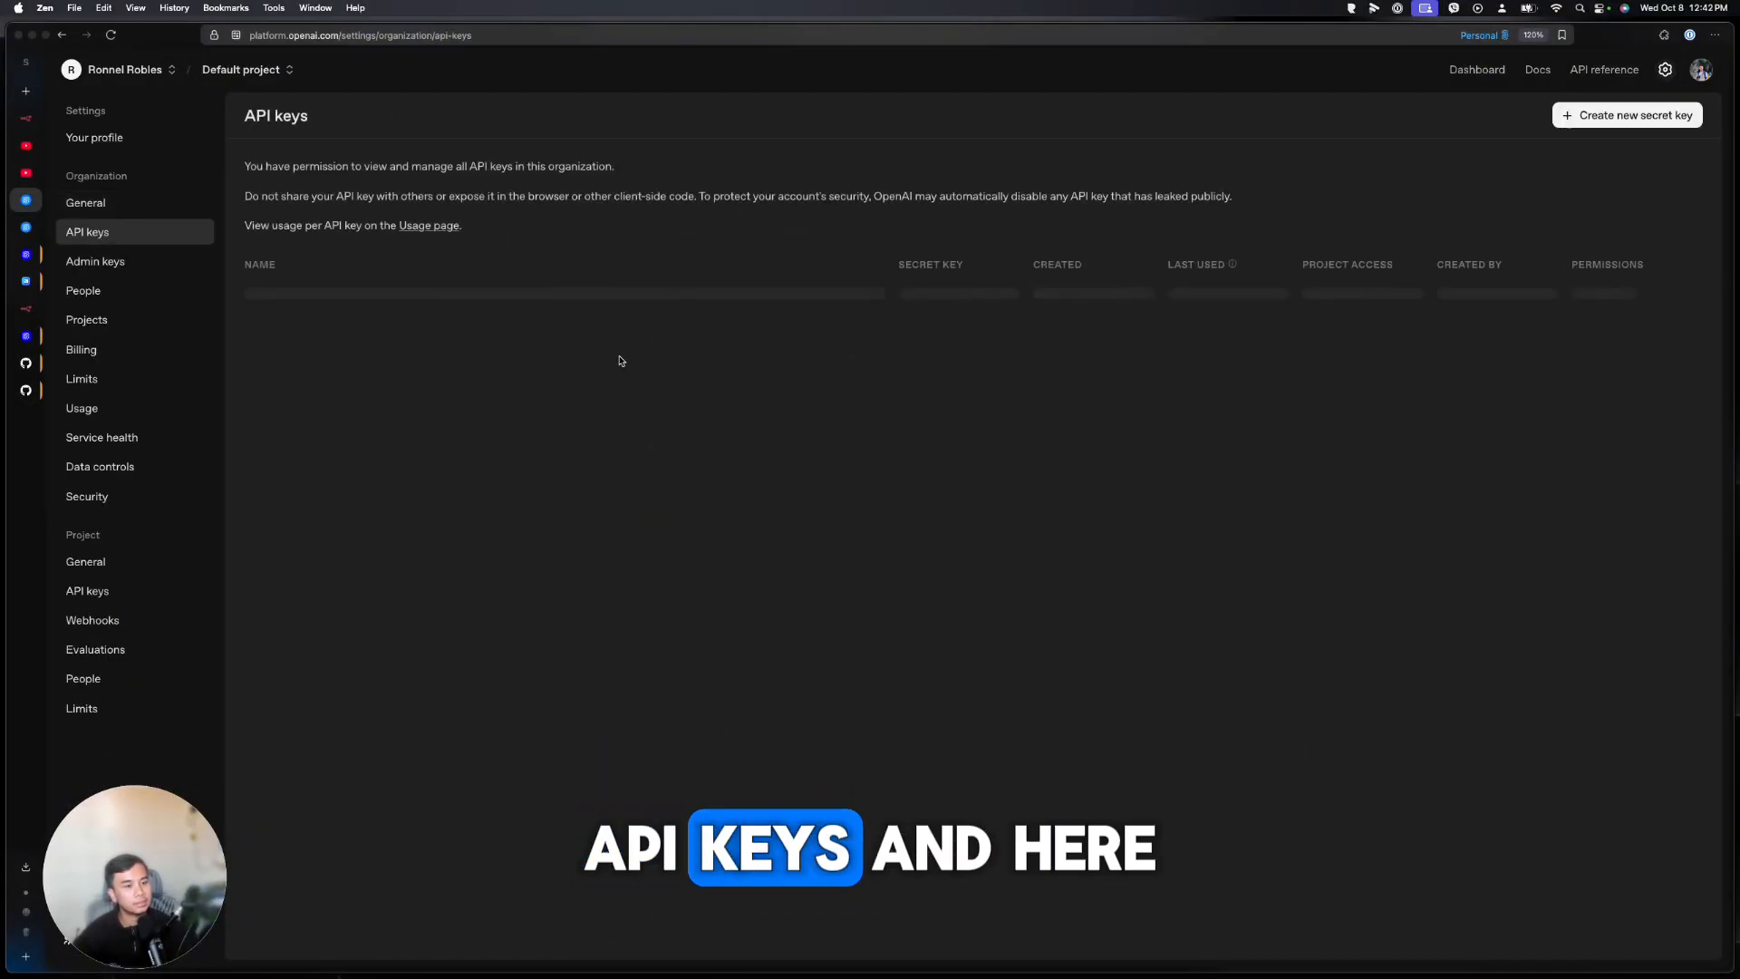
Begin a new secret key named 'Agent Builder' in Default project, then return to VS Code
left_click(1591, 119)
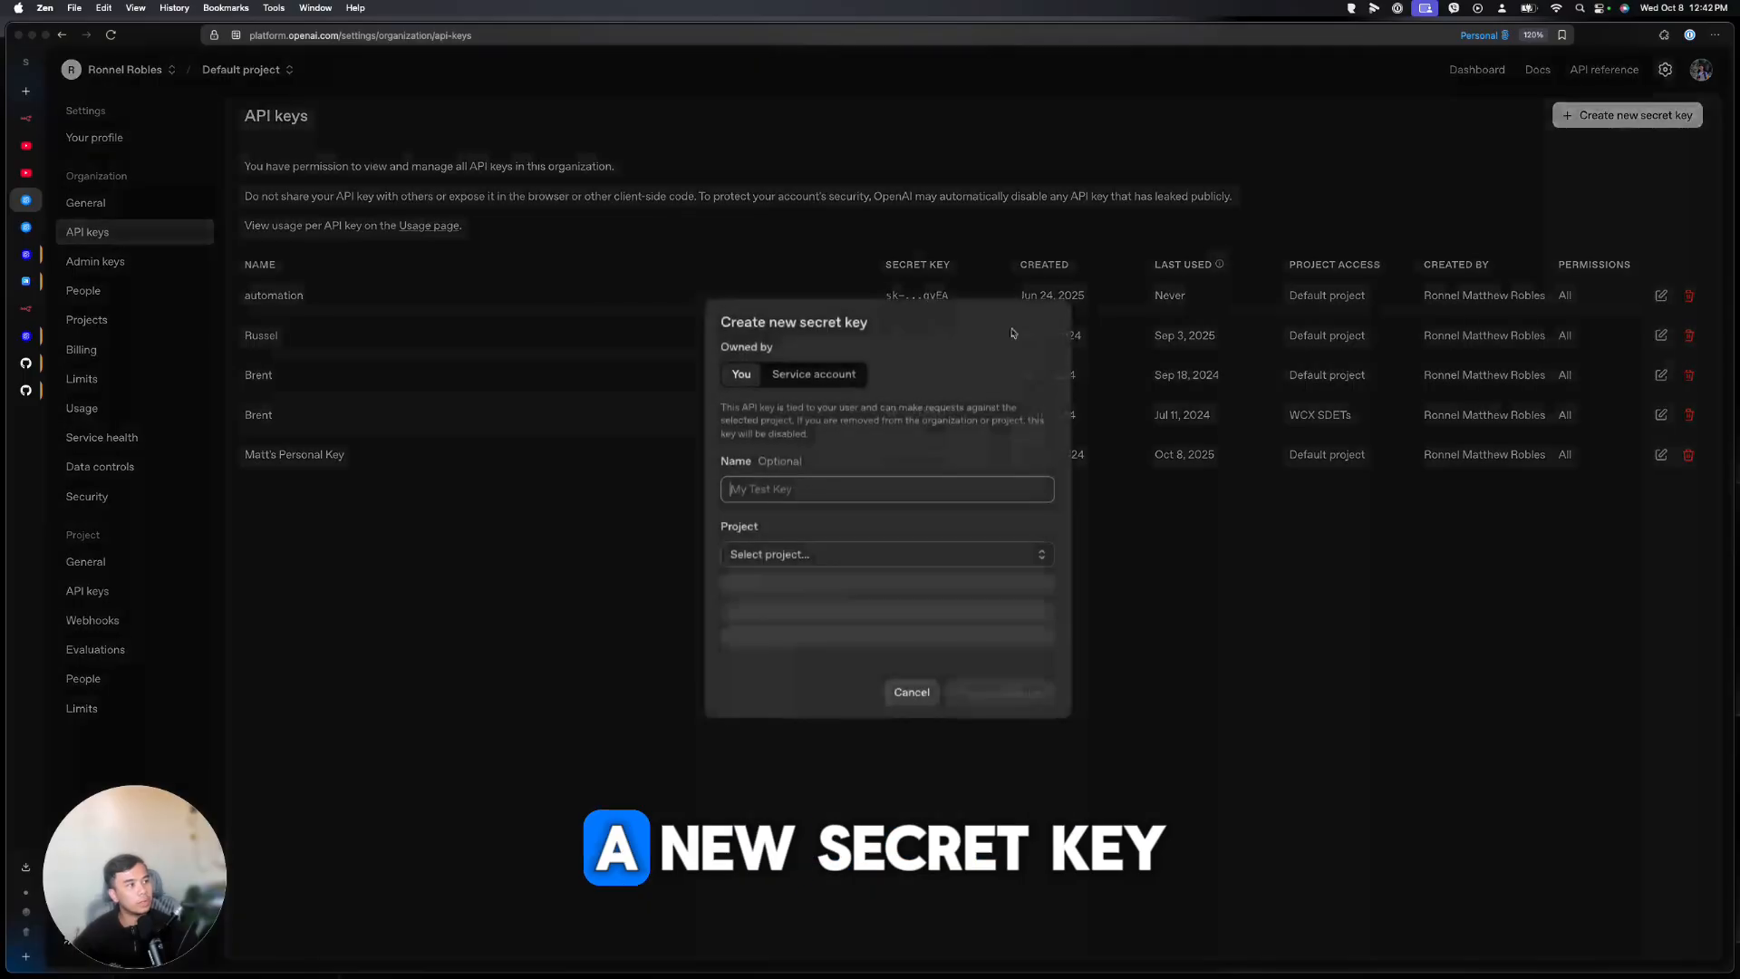
left_click(810, 498)
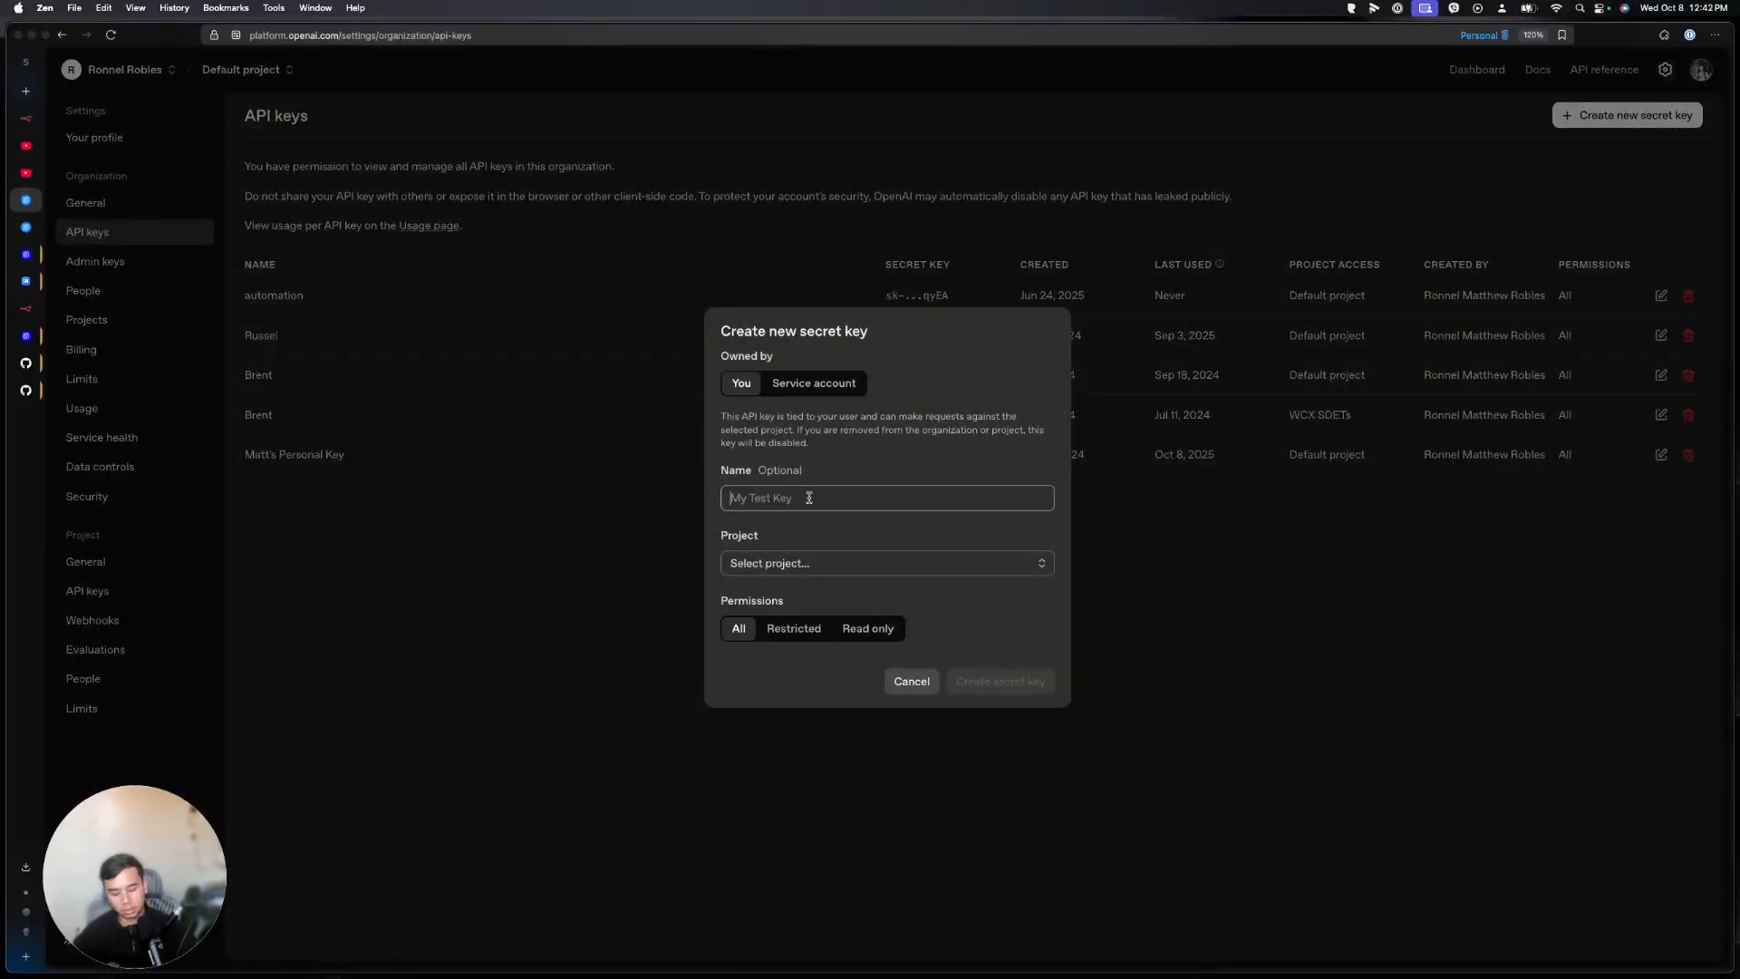
type("Agent Builder")
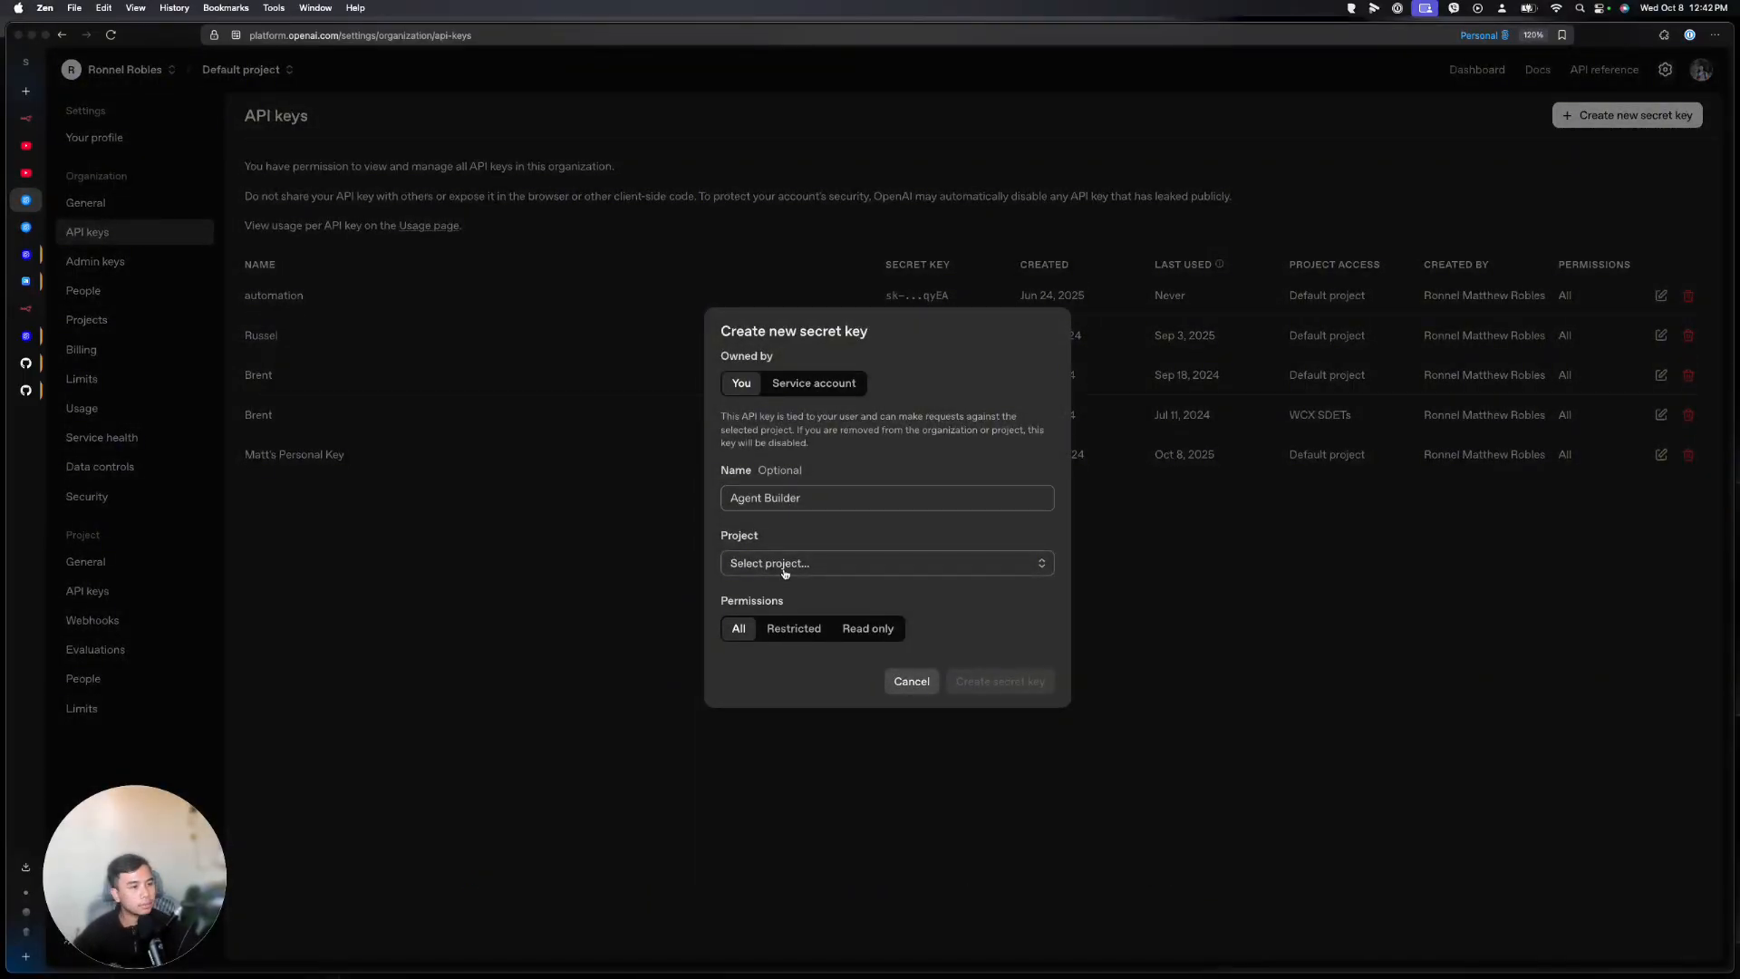
left_click(782, 563)
left_click(791, 625)
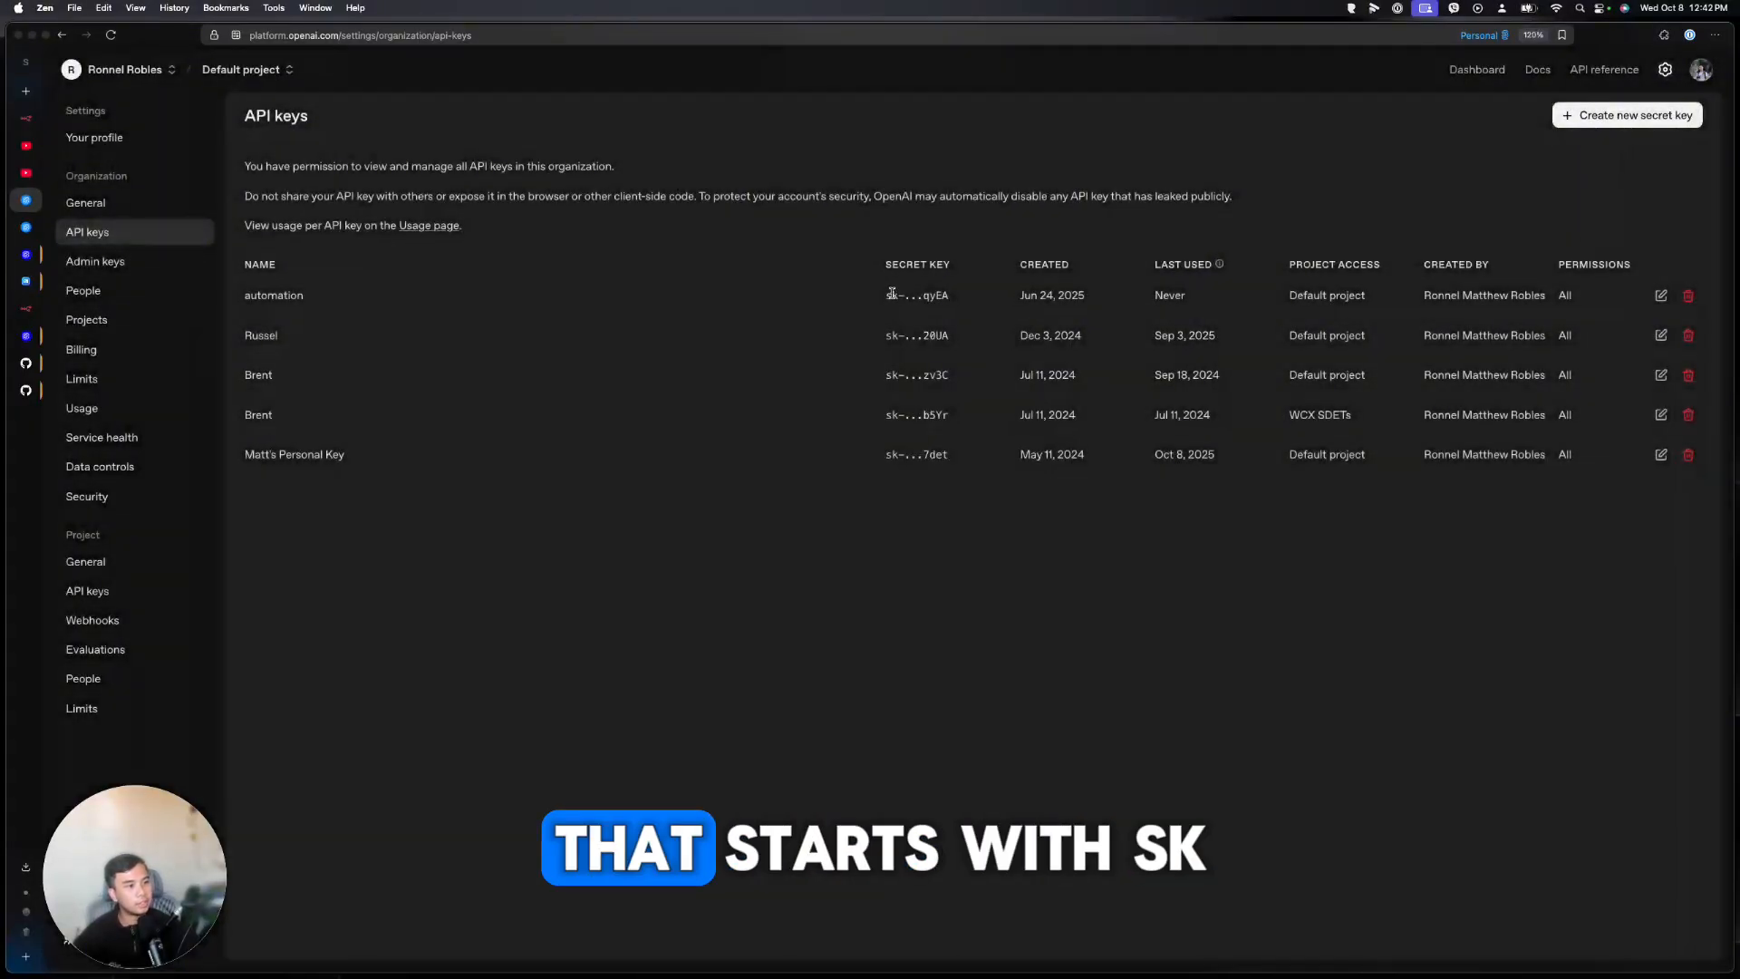
double_click(895, 292)
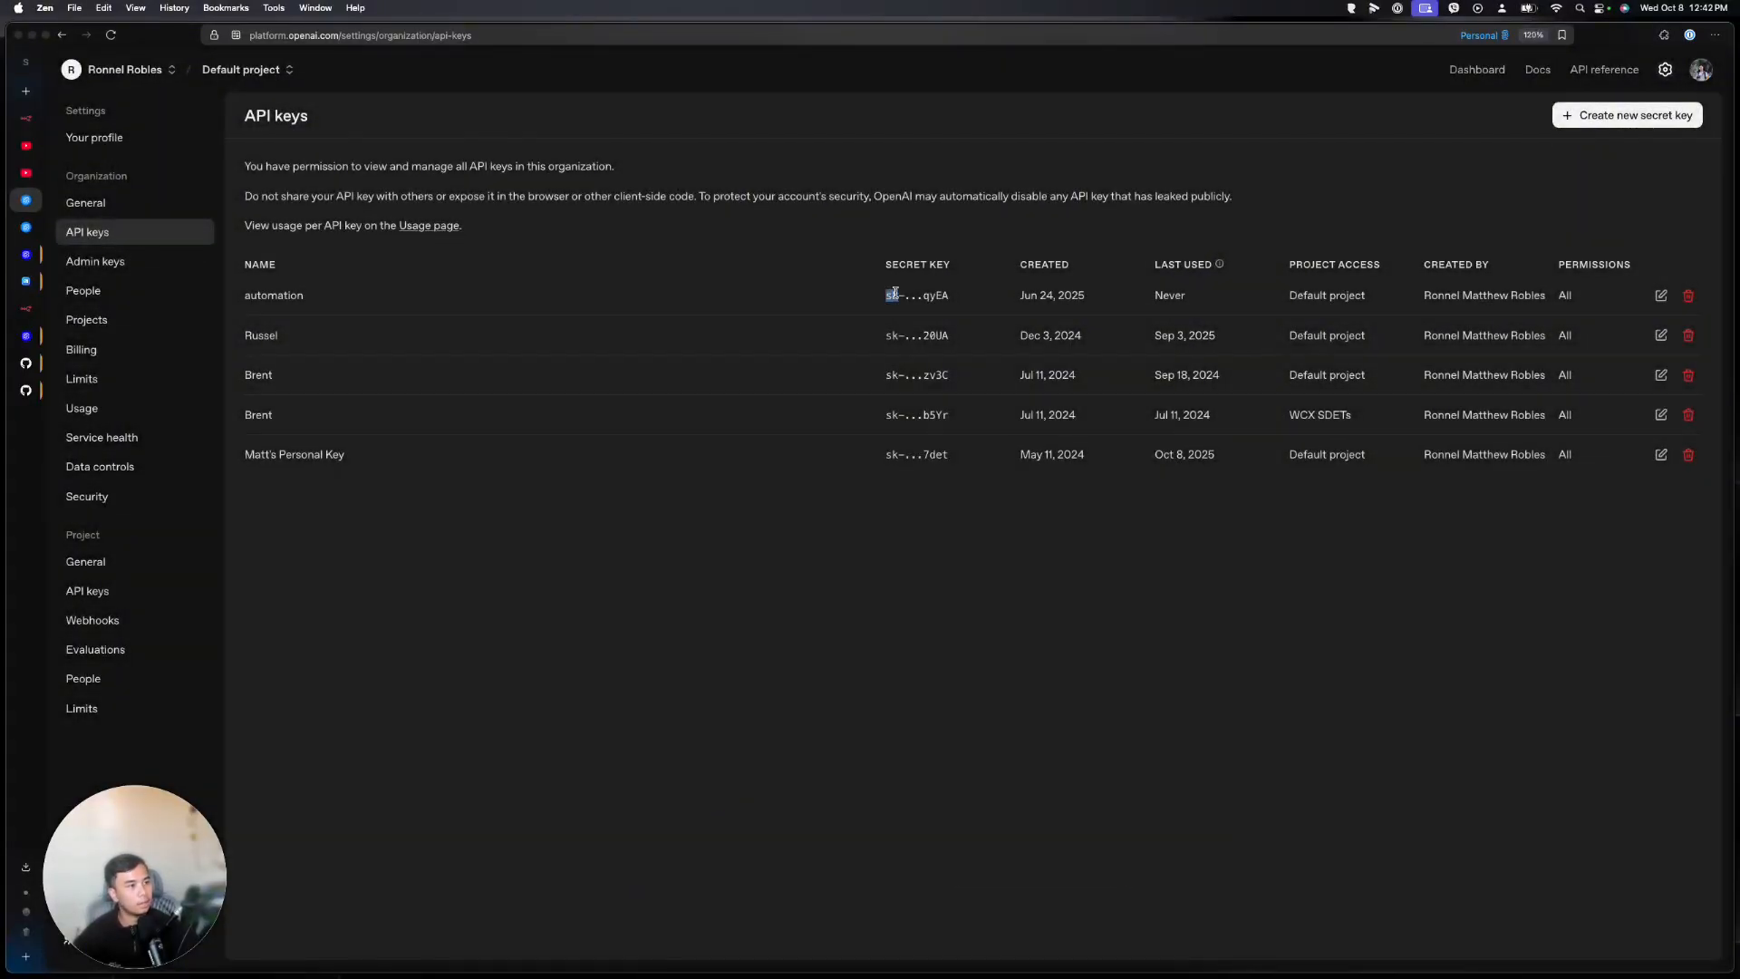
mouse_move(828, 972)
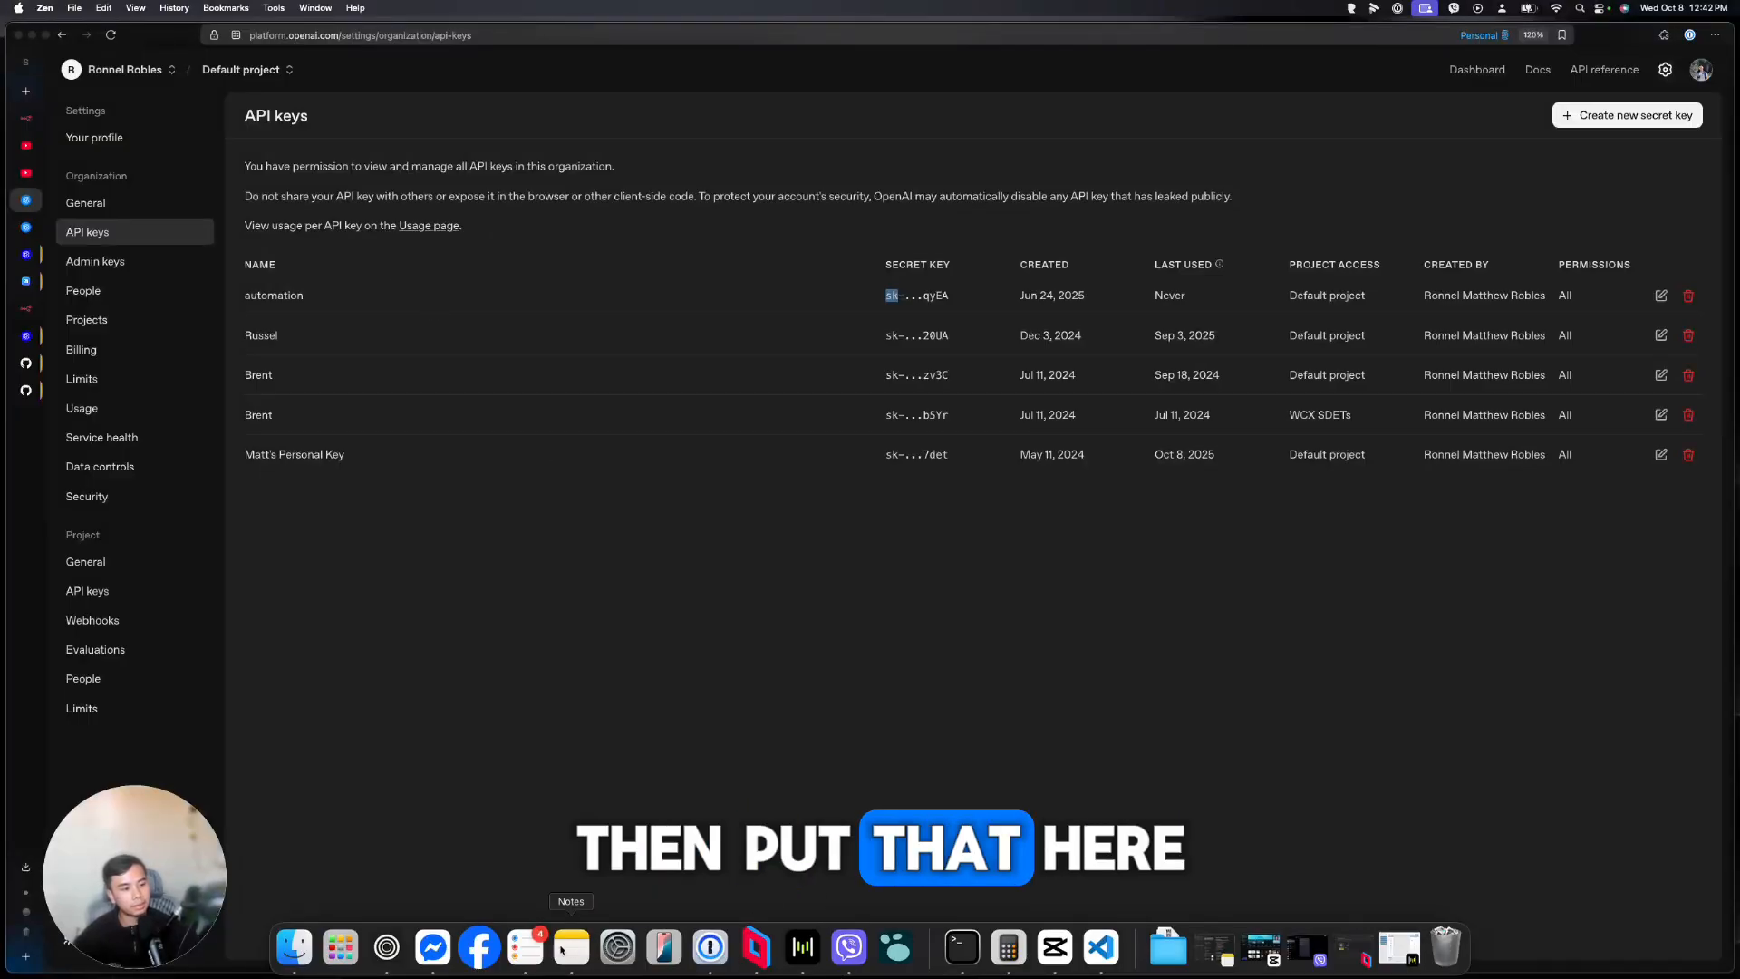
left_click(1100, 947)
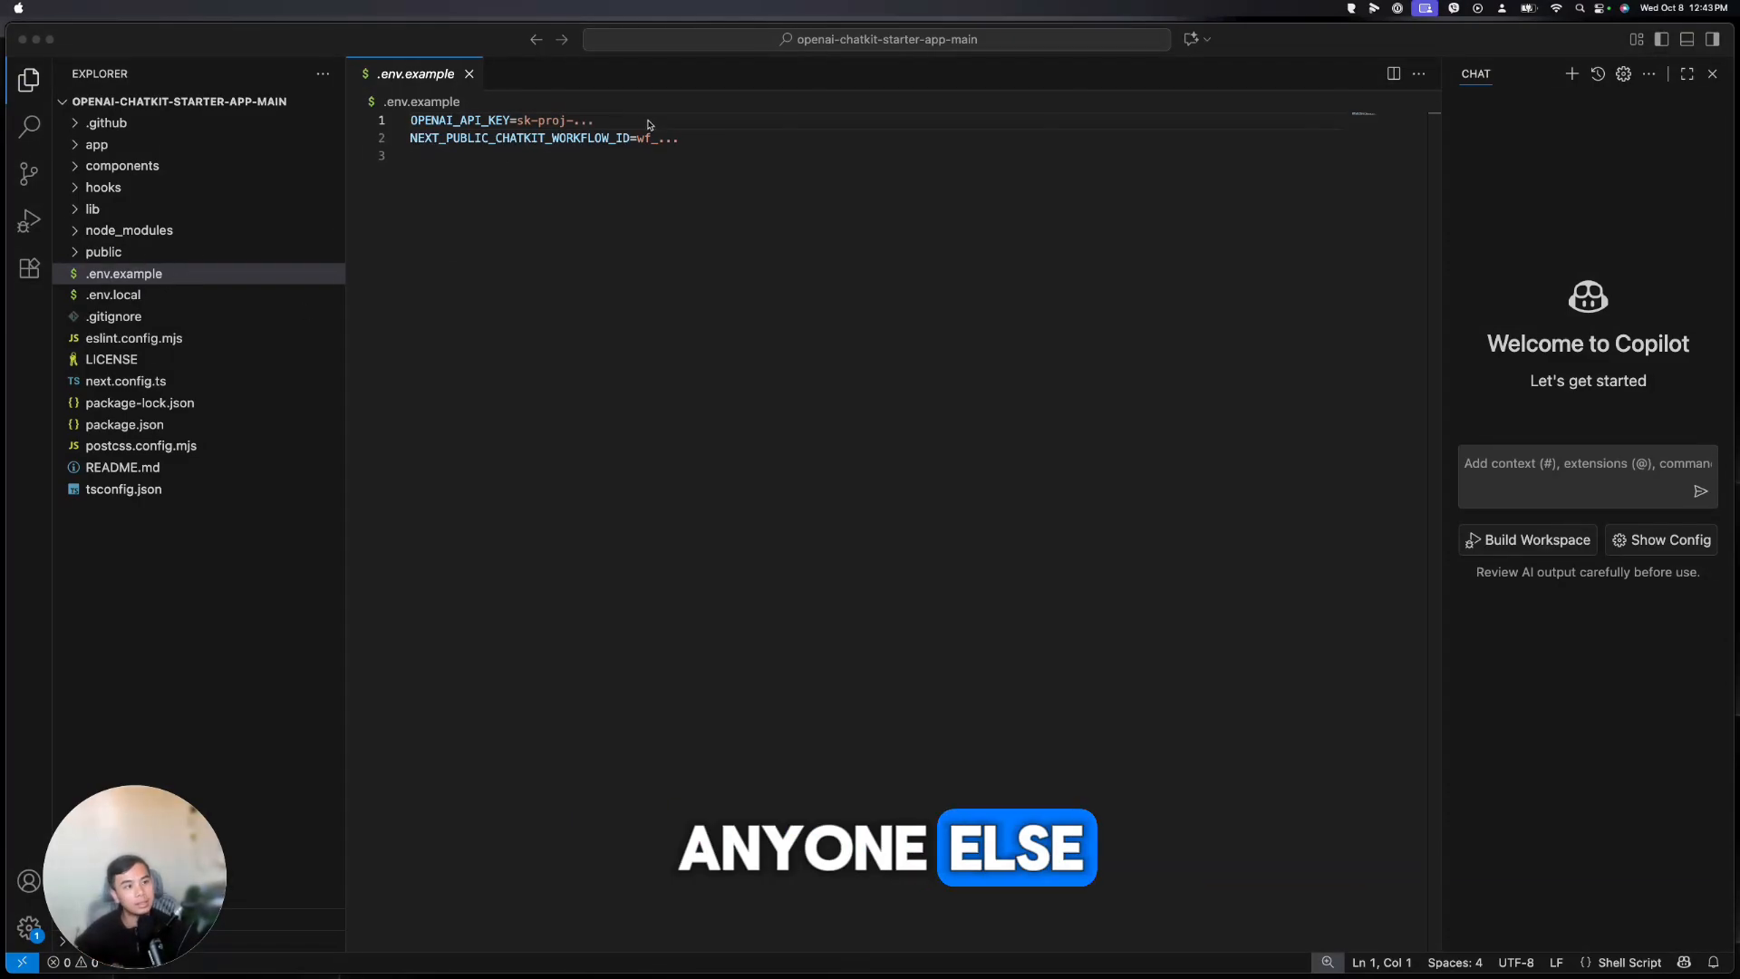
Copy 'npm run dev' from the GitHub README's setup step 4 and bring Terminal forward
left_click_drag(635, 120, 518, 120)
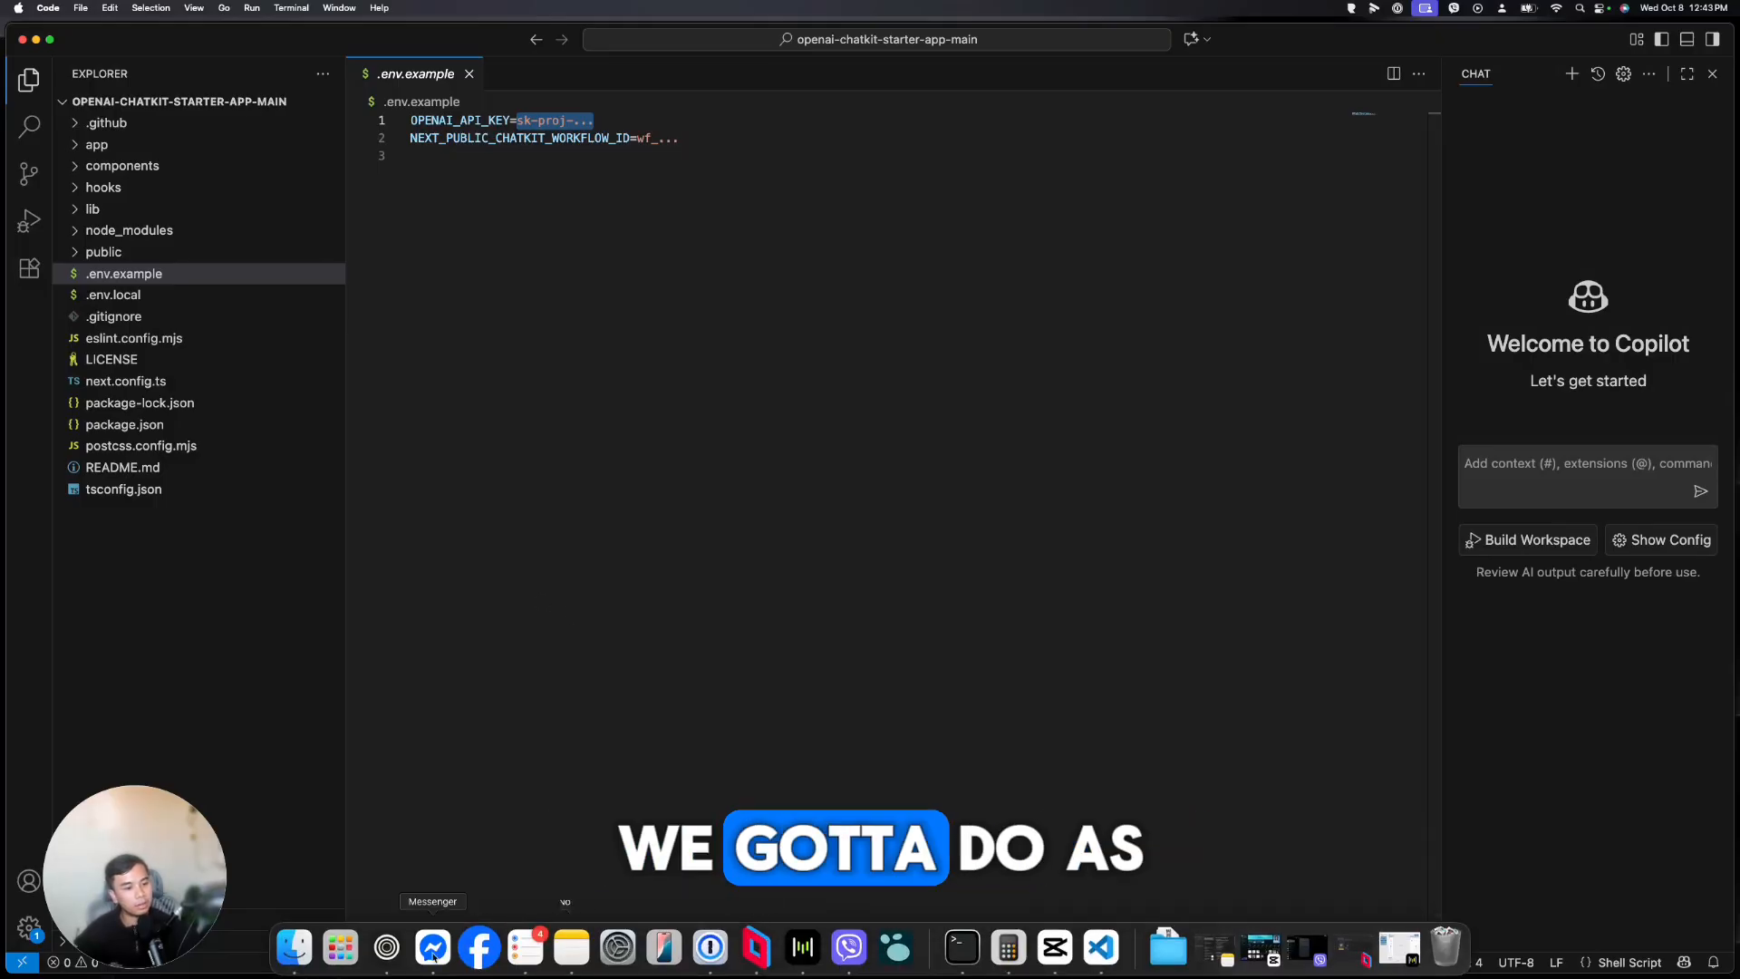
left_click(453, 947)
left_click(27, 366)
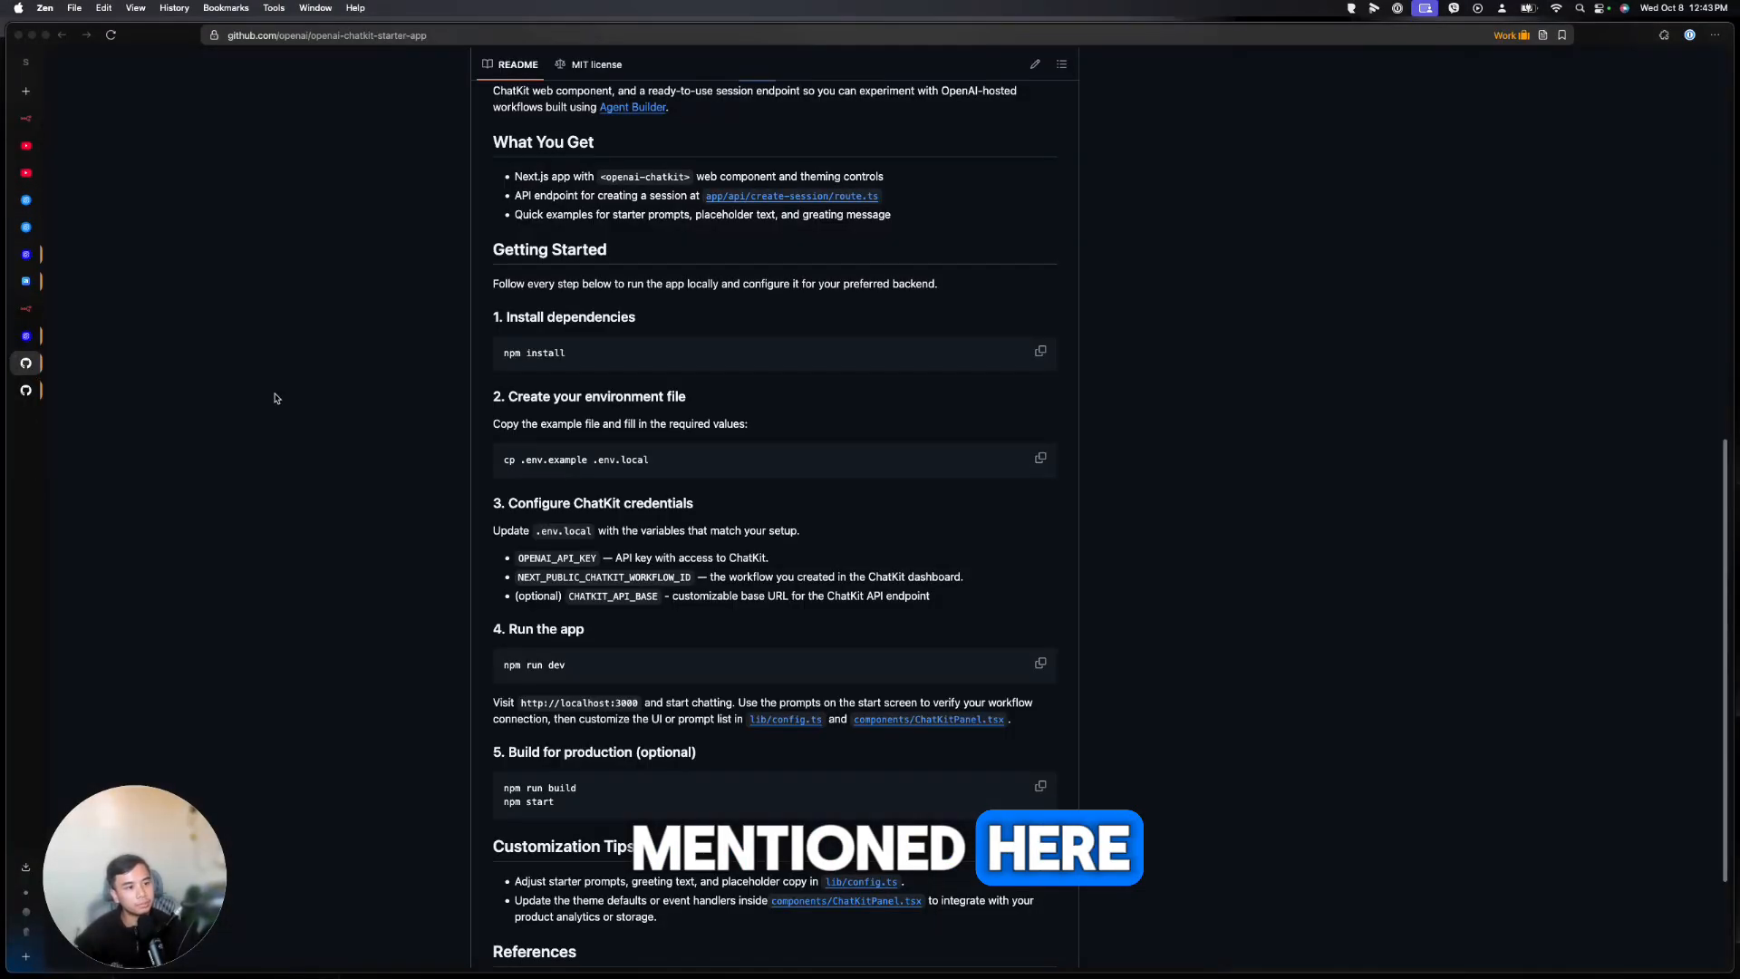
scroll(682, 587, "down", 2)
left_click_drag(600, 581, 527, 584)
scroll(527, 585, "up", 10)
left_click(378, 656)
scroll(378, 656, "down", 15)
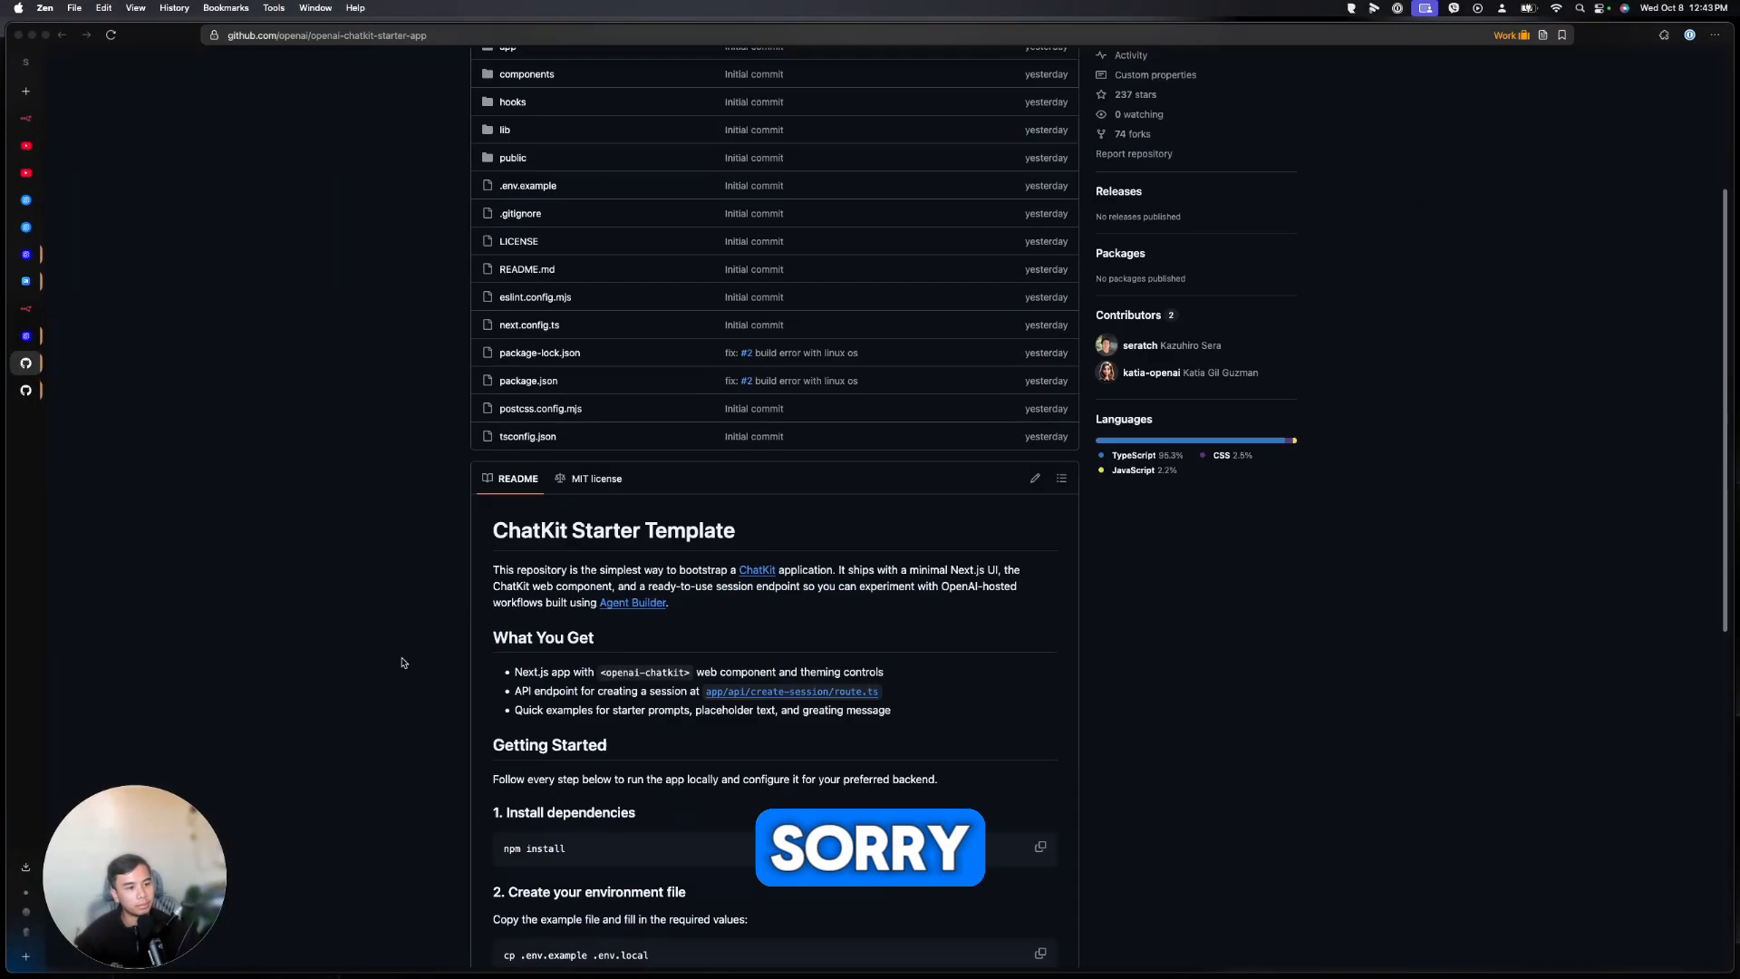
left_click_drag(566, 499, 503, 499)
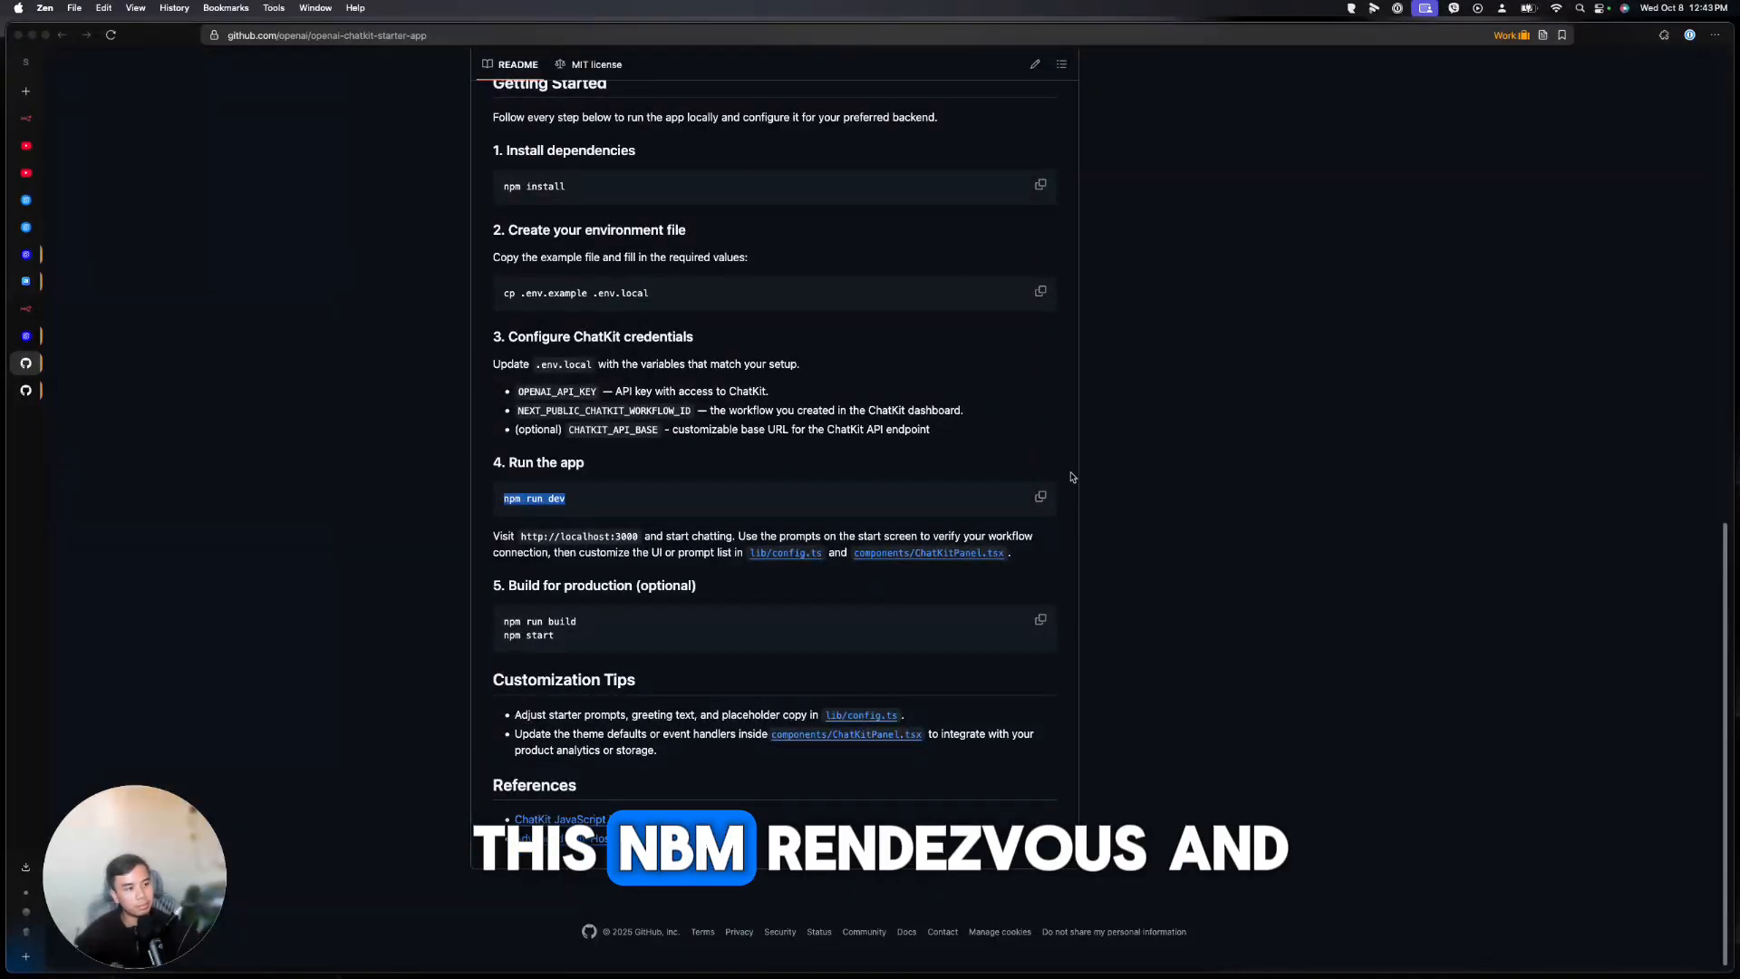
left_click(1041, 497)
left_click(815, 947)
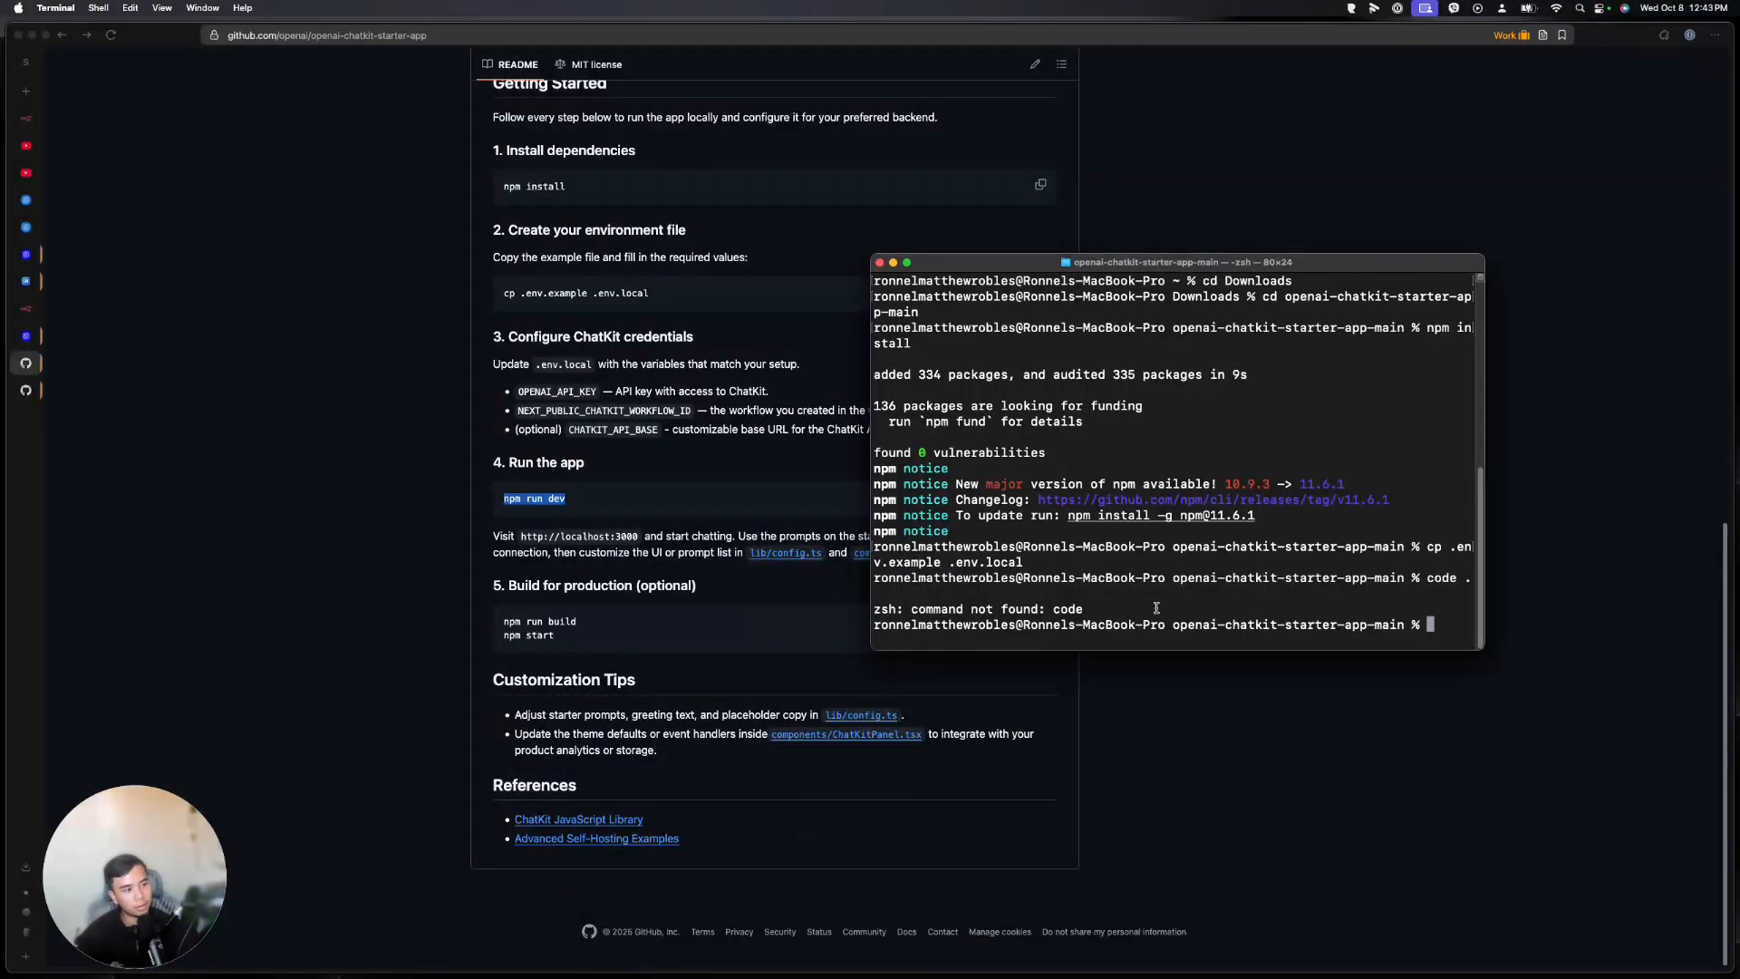
key("super+v")
key("Return")
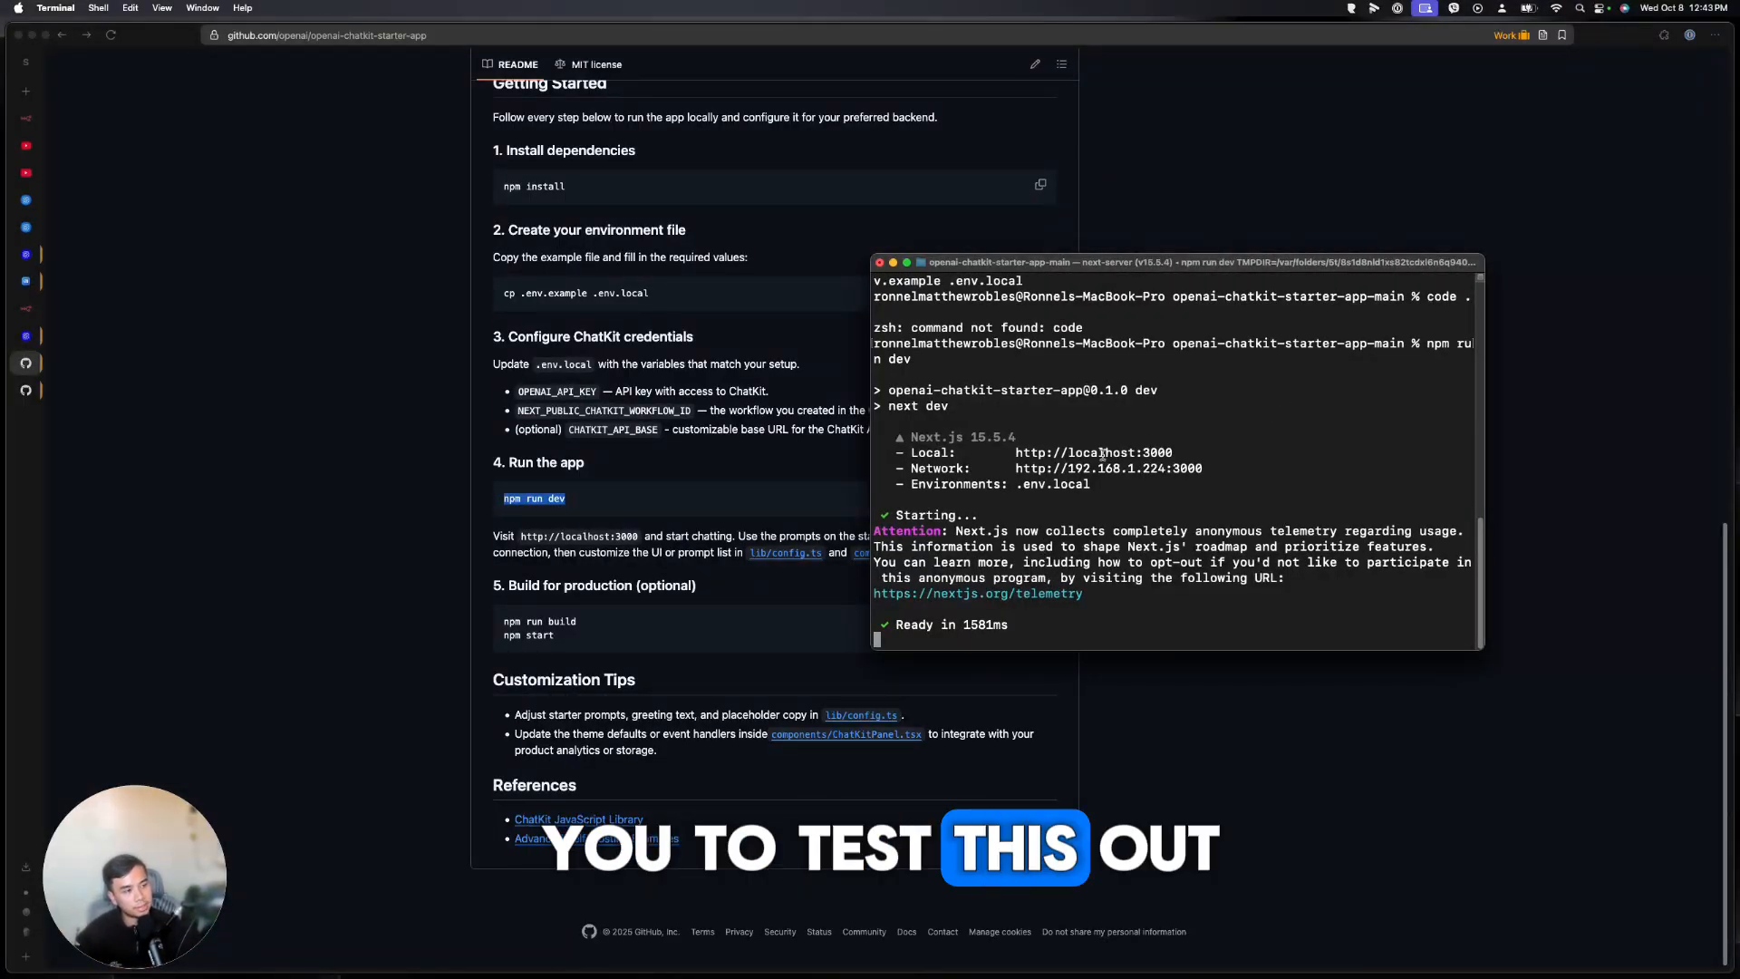
left_click_drag(1174, 454, 1016, 453)
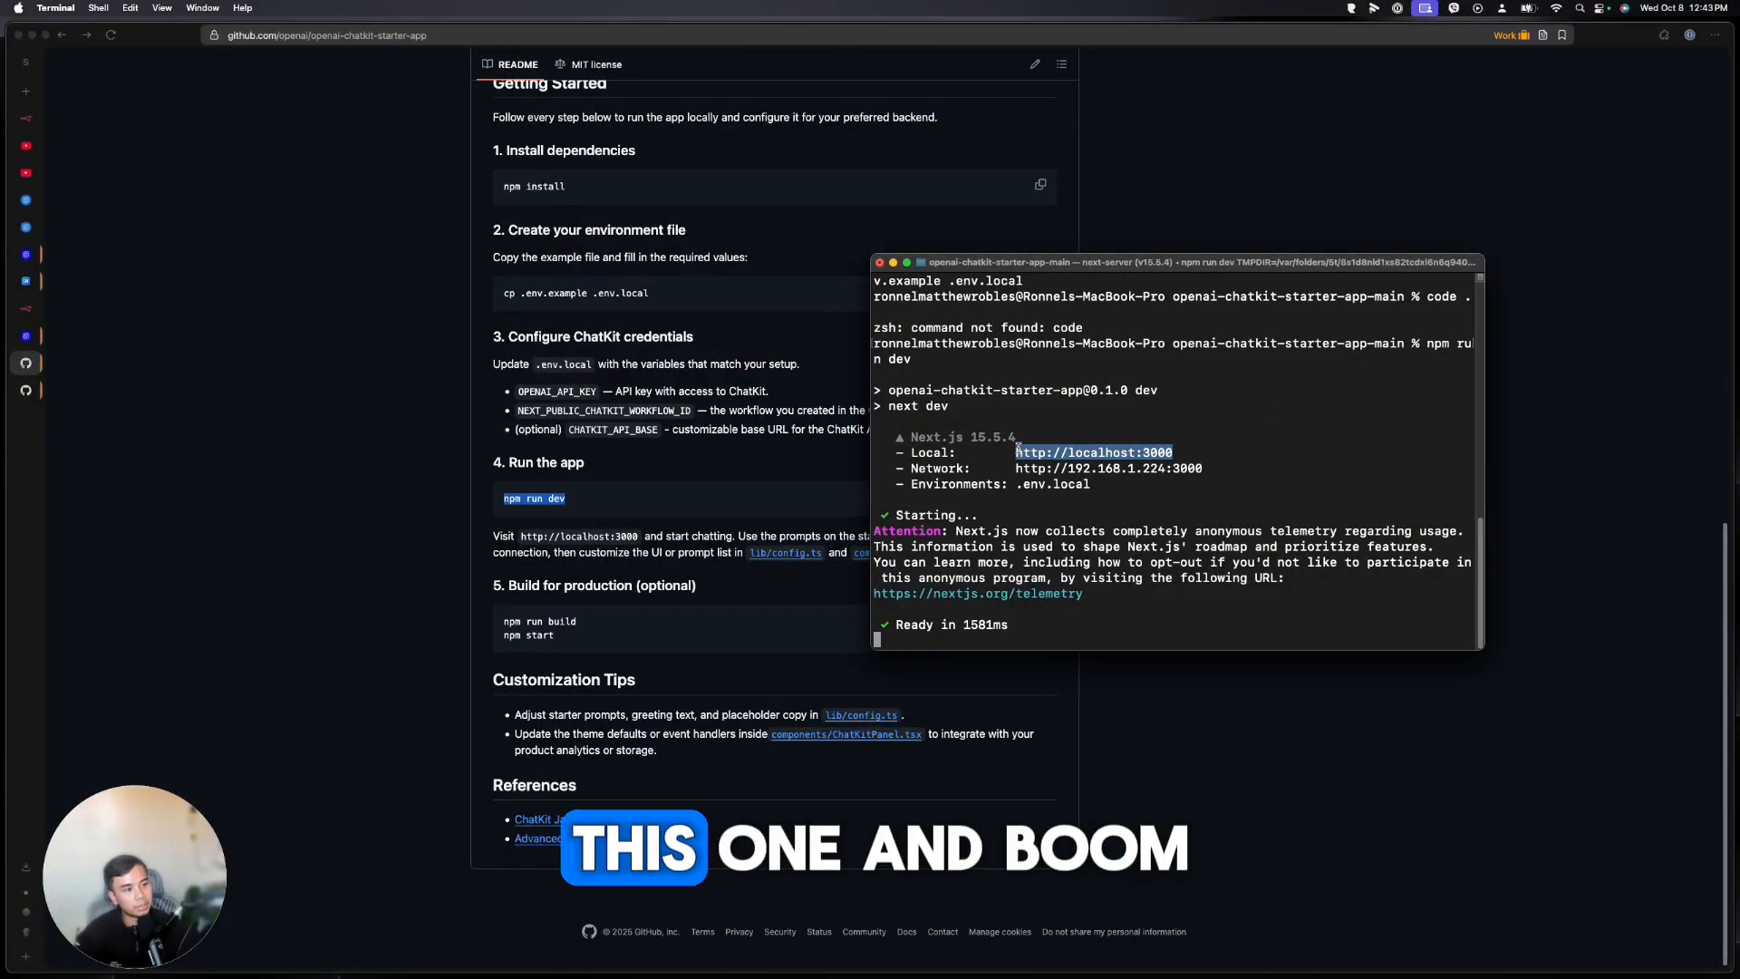
left_click(1092, 452, "super")
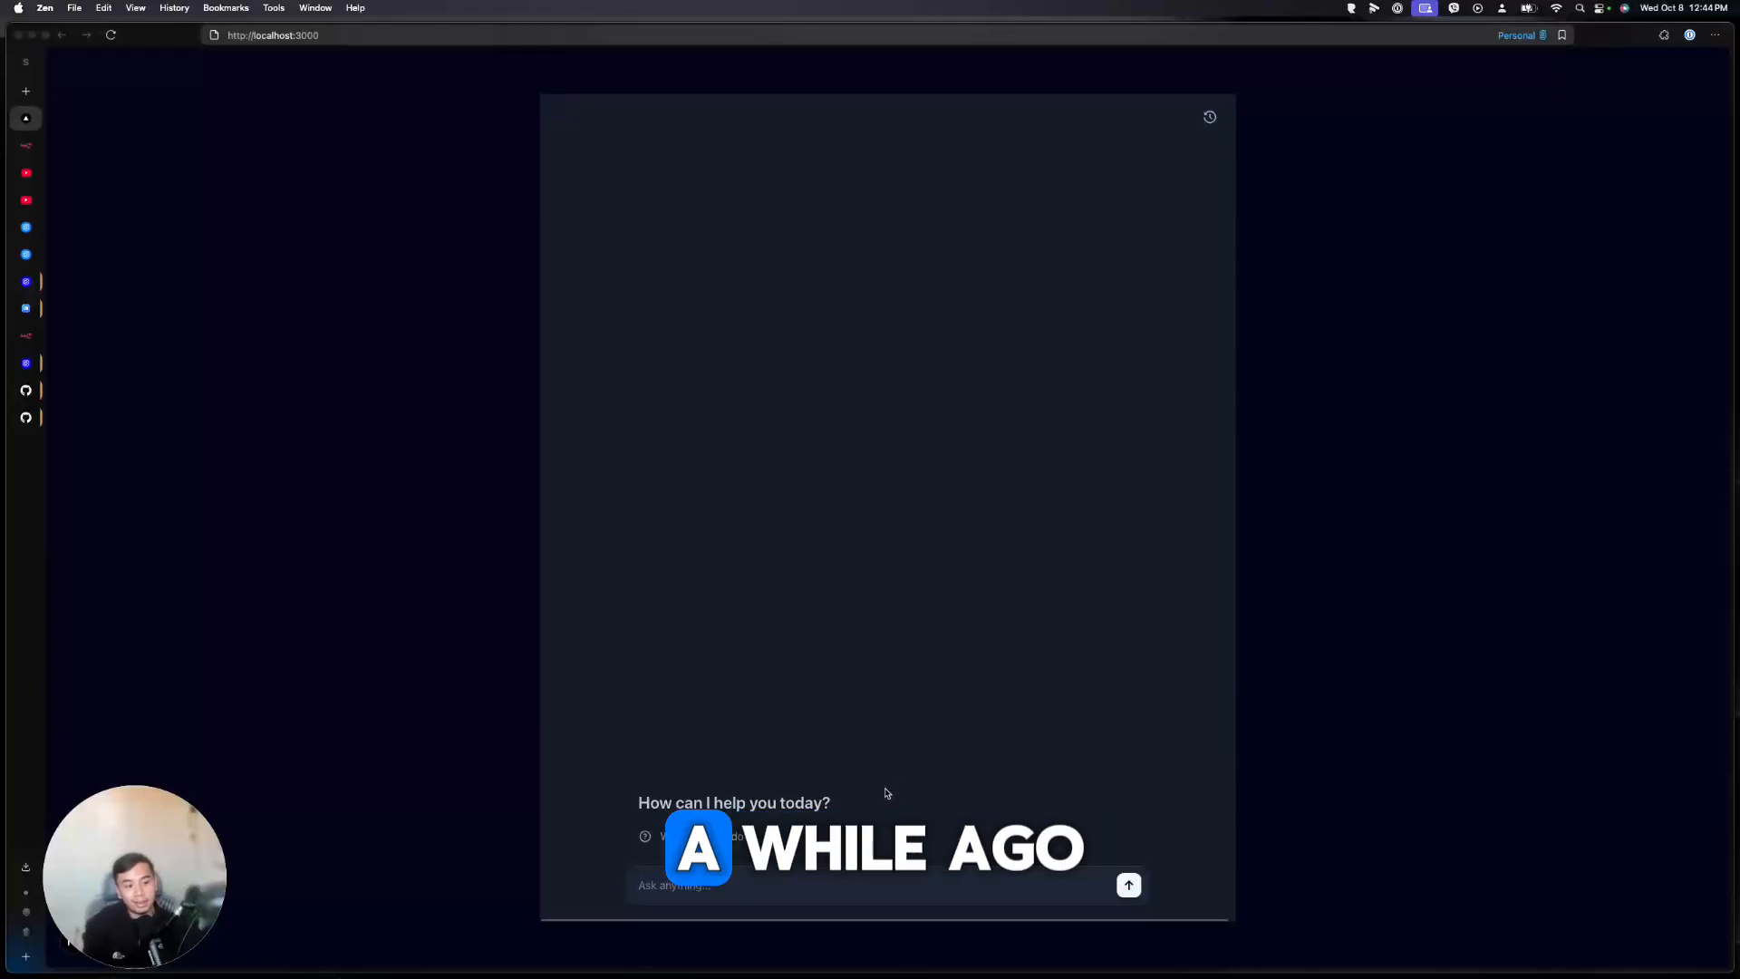
Ask the local ChatKit app 'What can you do?', read its capabilities reply, then switch to n8n
left_click(716, 835)
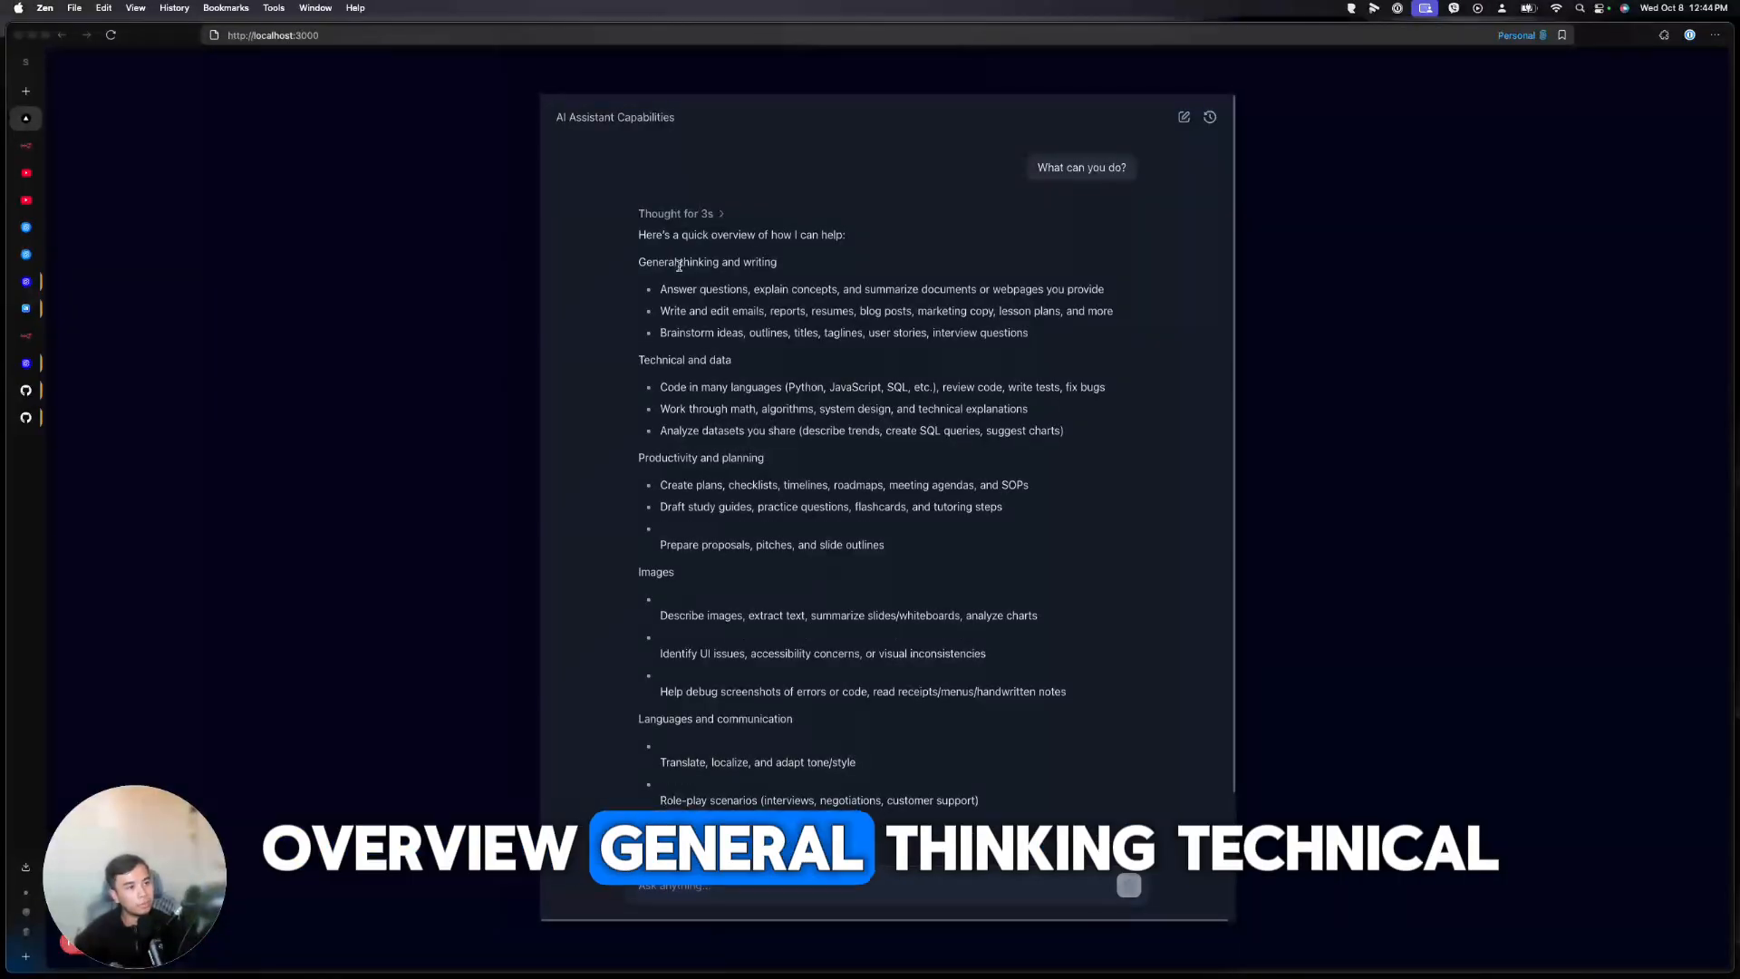
scroll(804, 540, "up", 3)
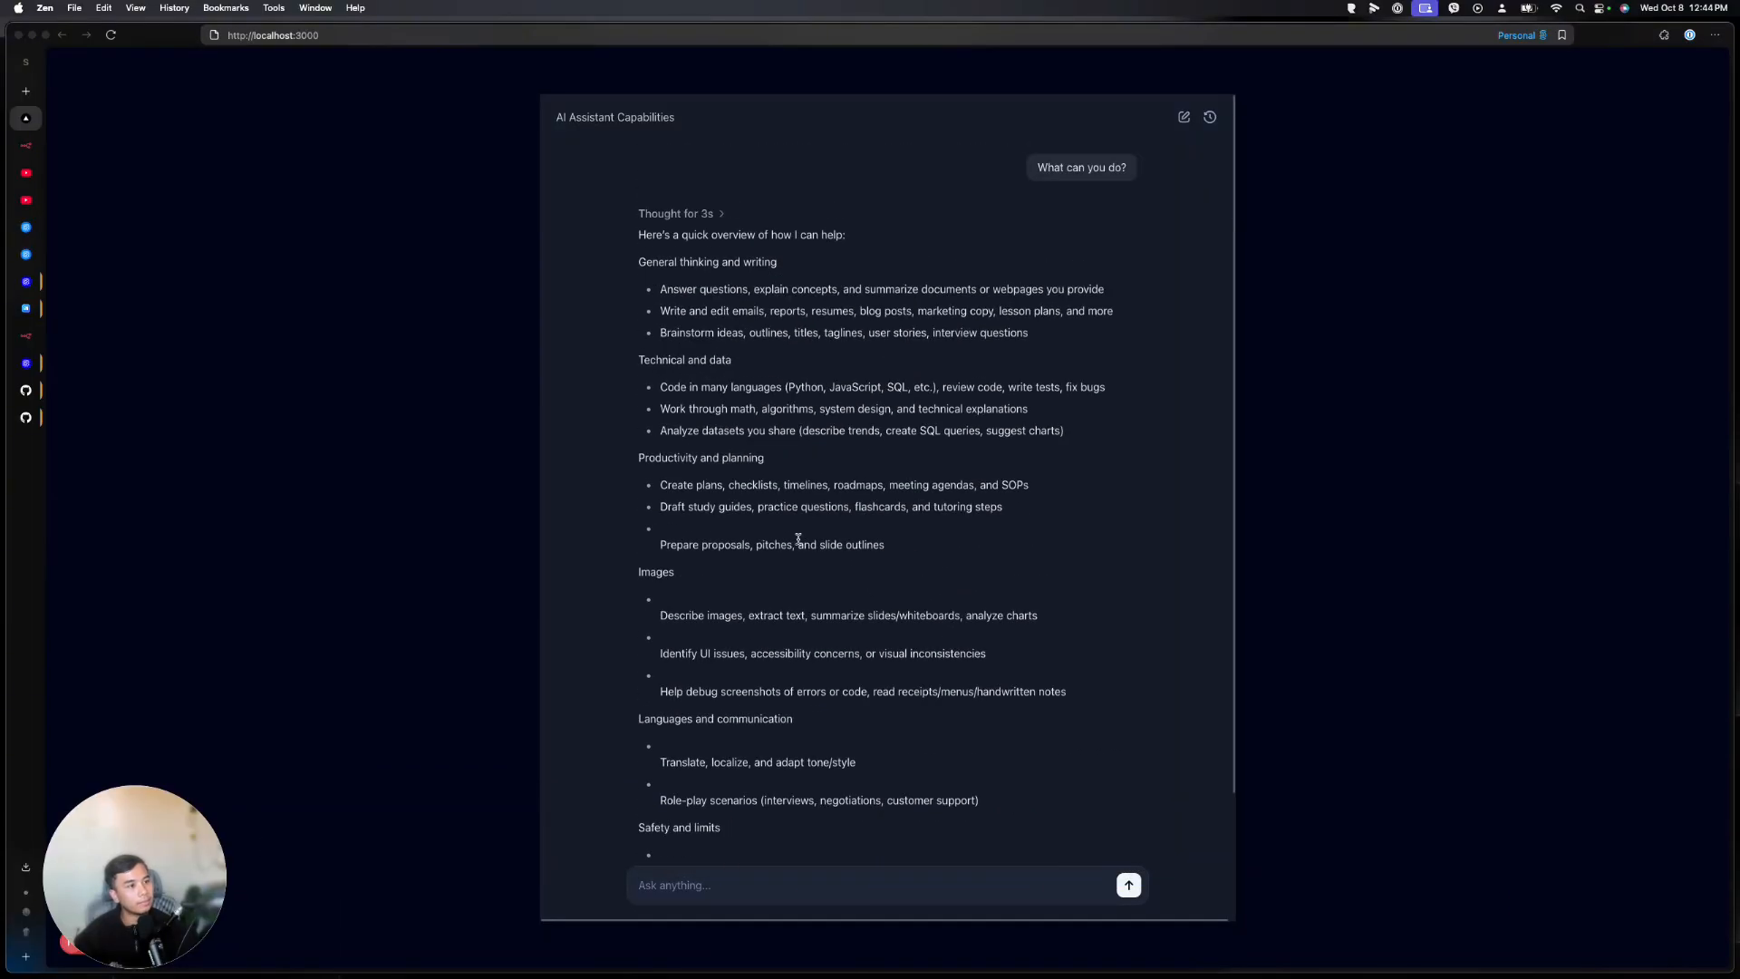
scroll(853, 533, "down", 3)
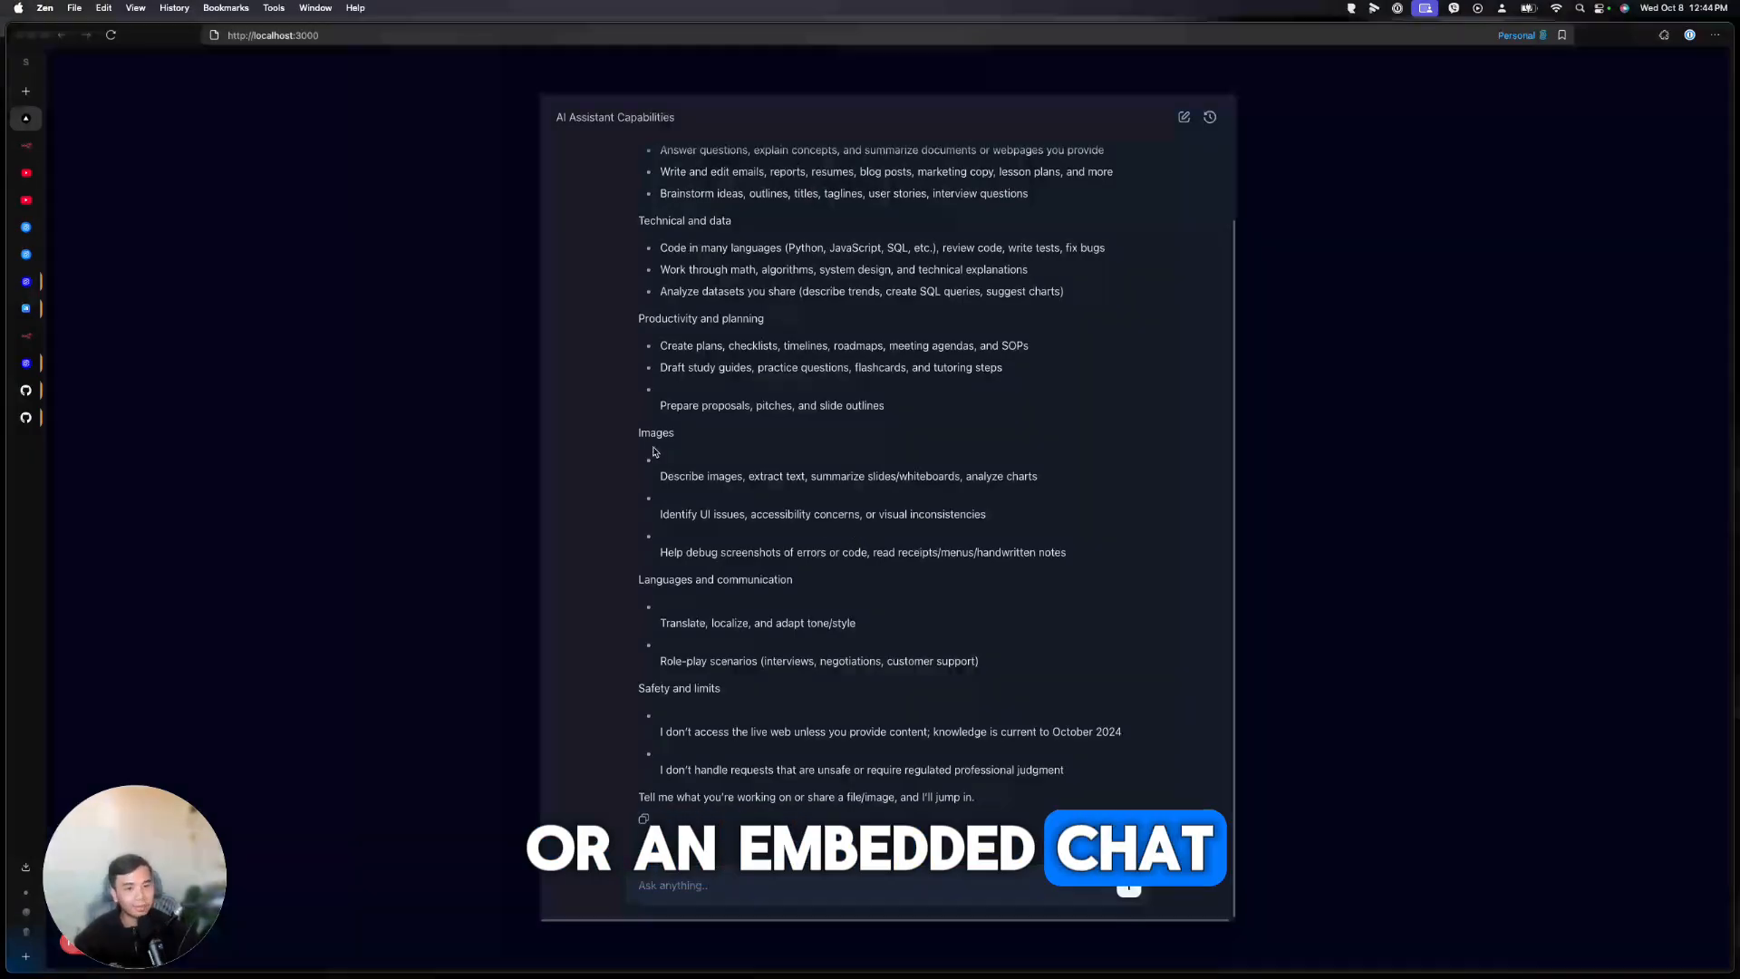
left_click(30, 347)
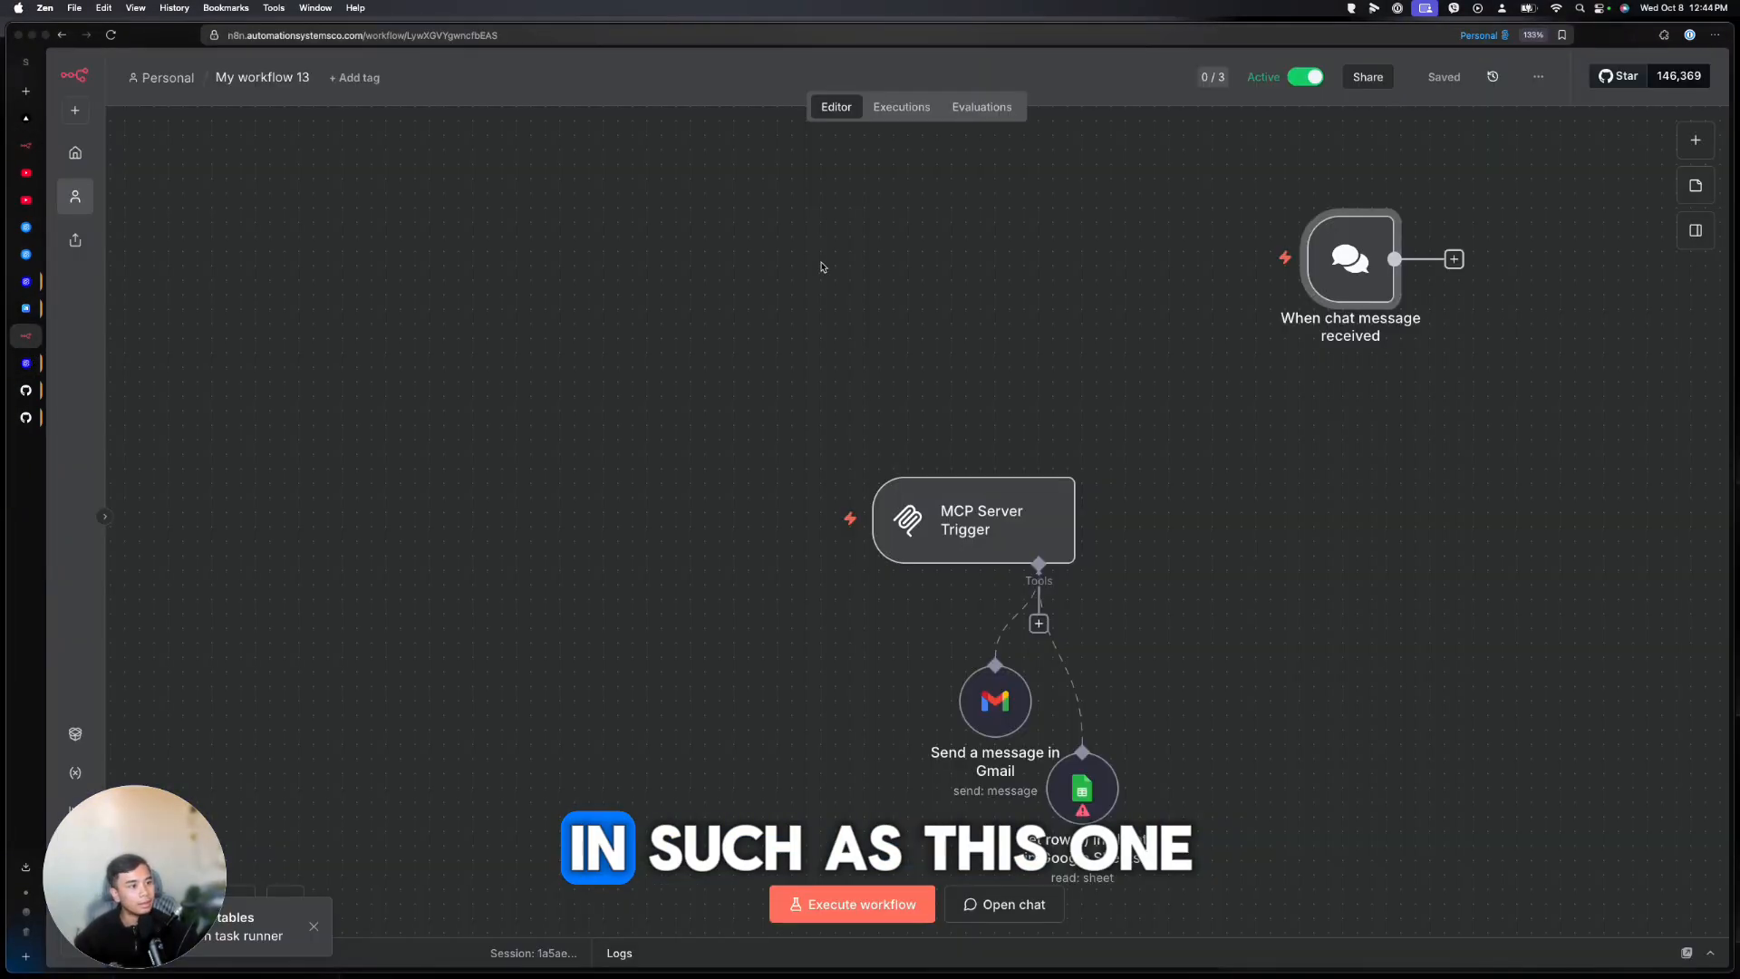
Copy the n8n chat trigger's Chat URL, load it in a new tab, then return to localhost
double_click(1350, 259)
left_click(222, 216)
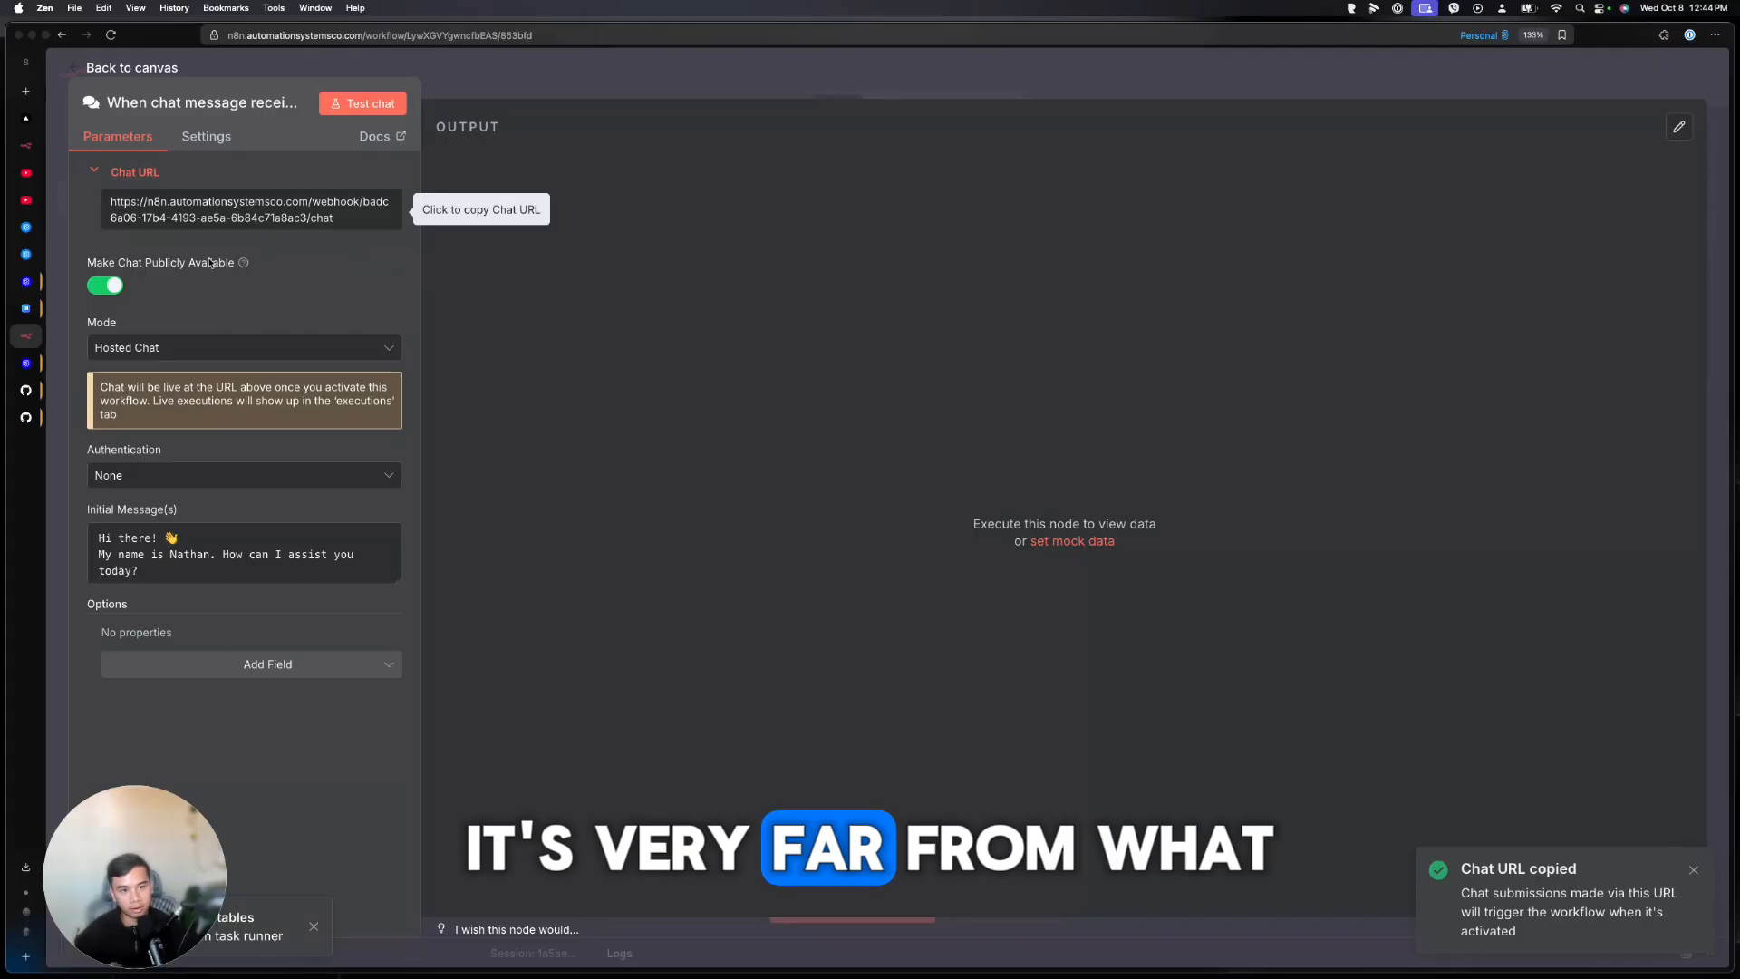
key("super+t")
key("super+v")
key("Return")
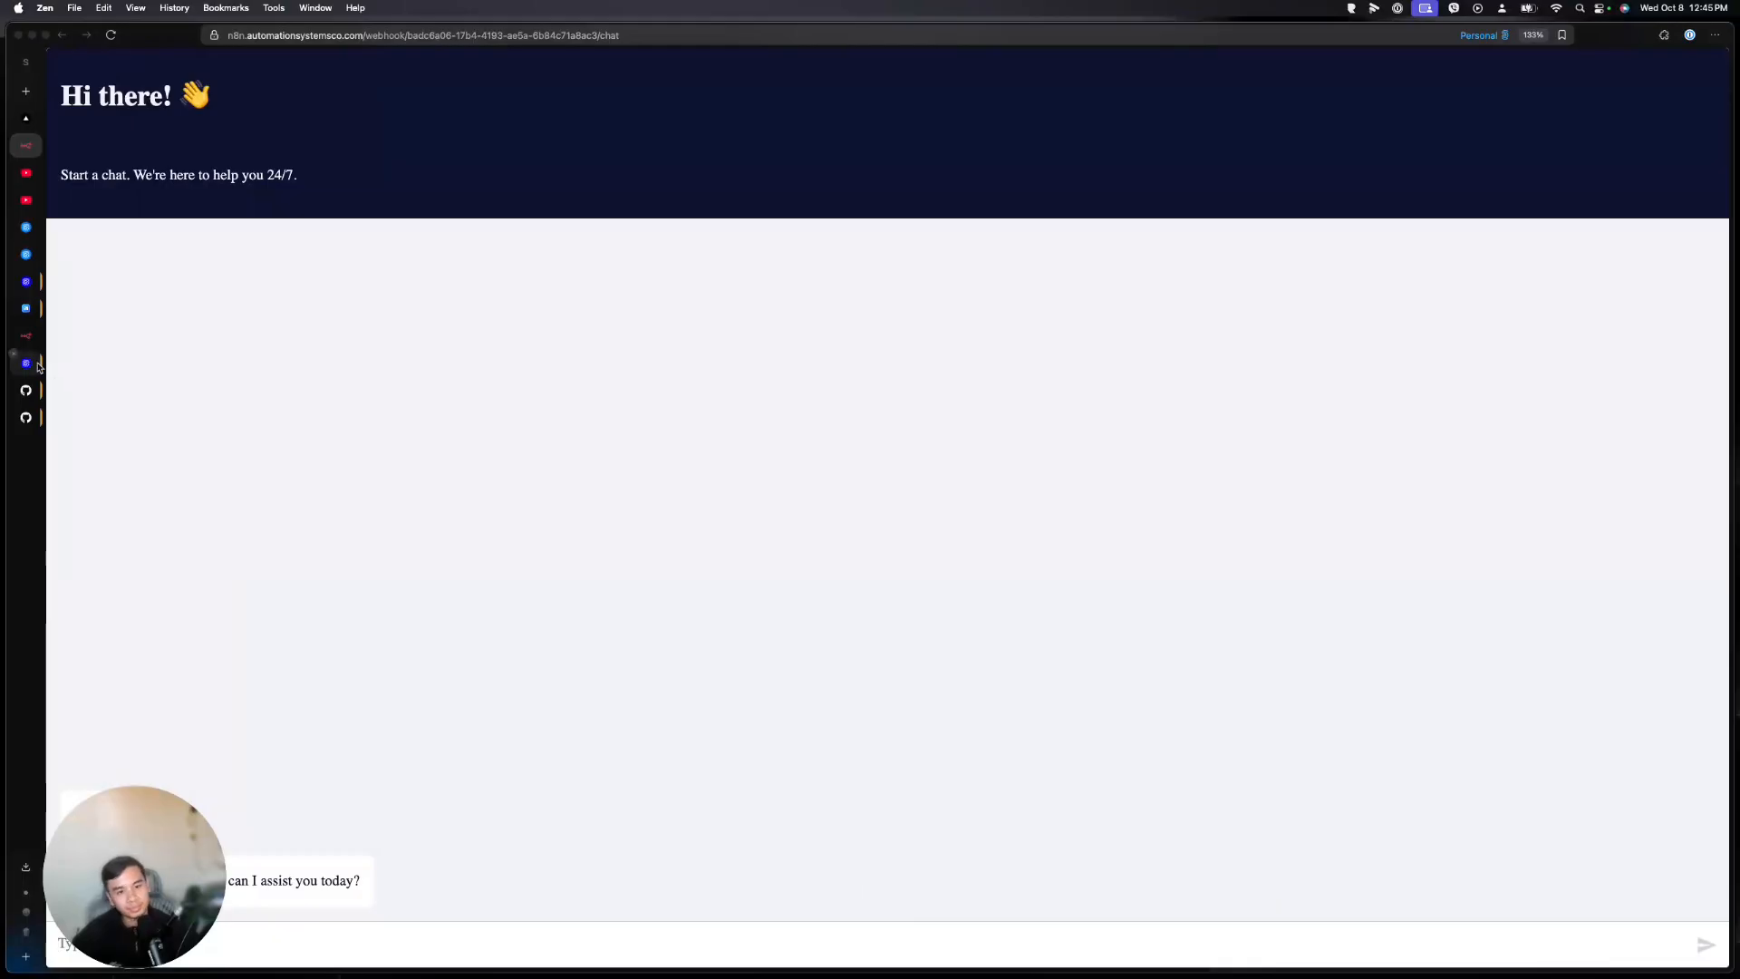
left_click(25, 117)
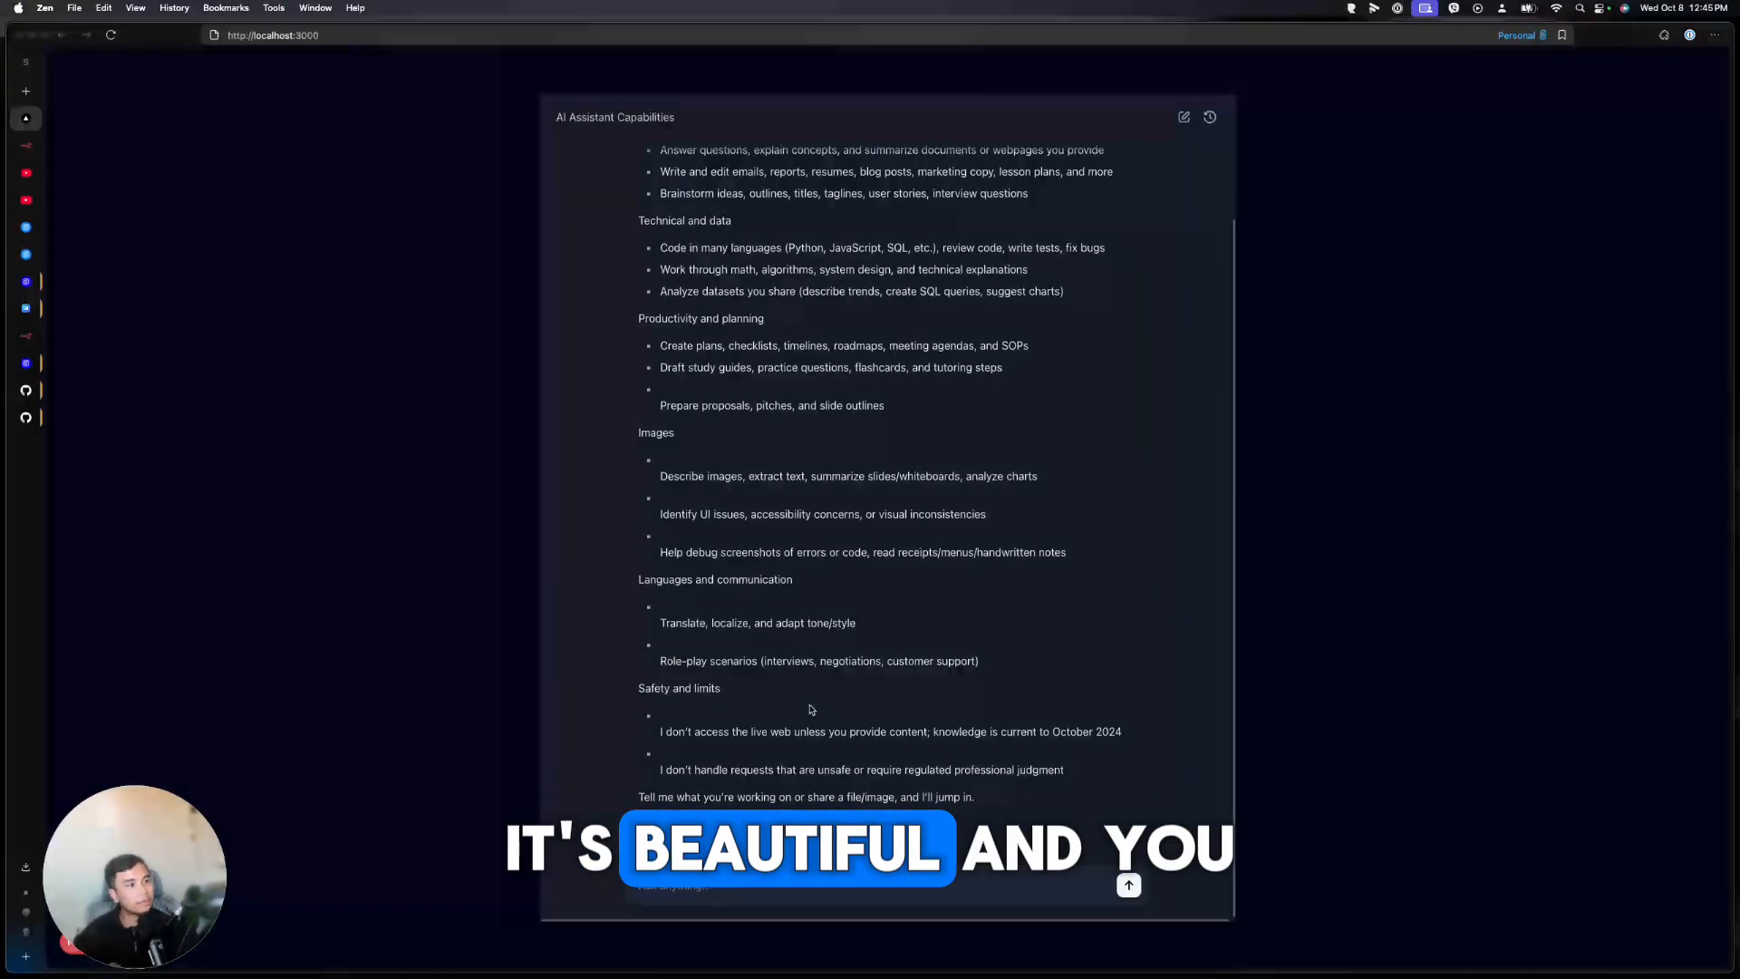
Start a fresh empty conversation in the local chat app and scroll the ChatKit docs
left_click(1183, 117)
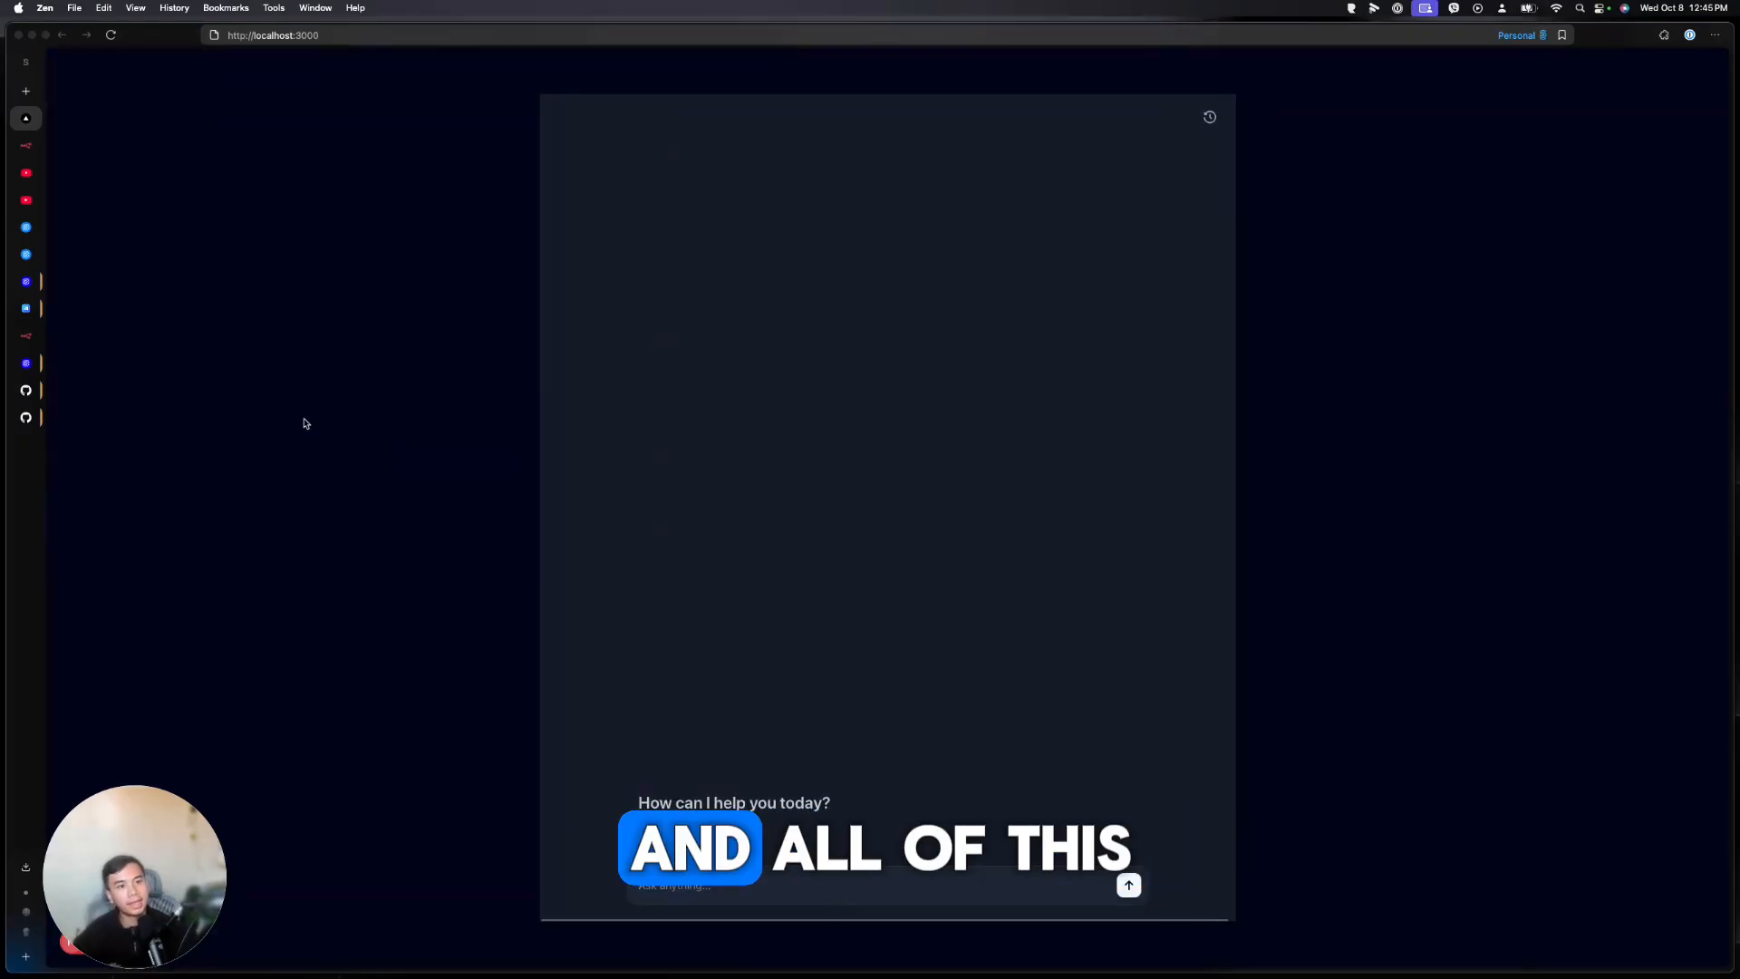
left_click(26, 281)
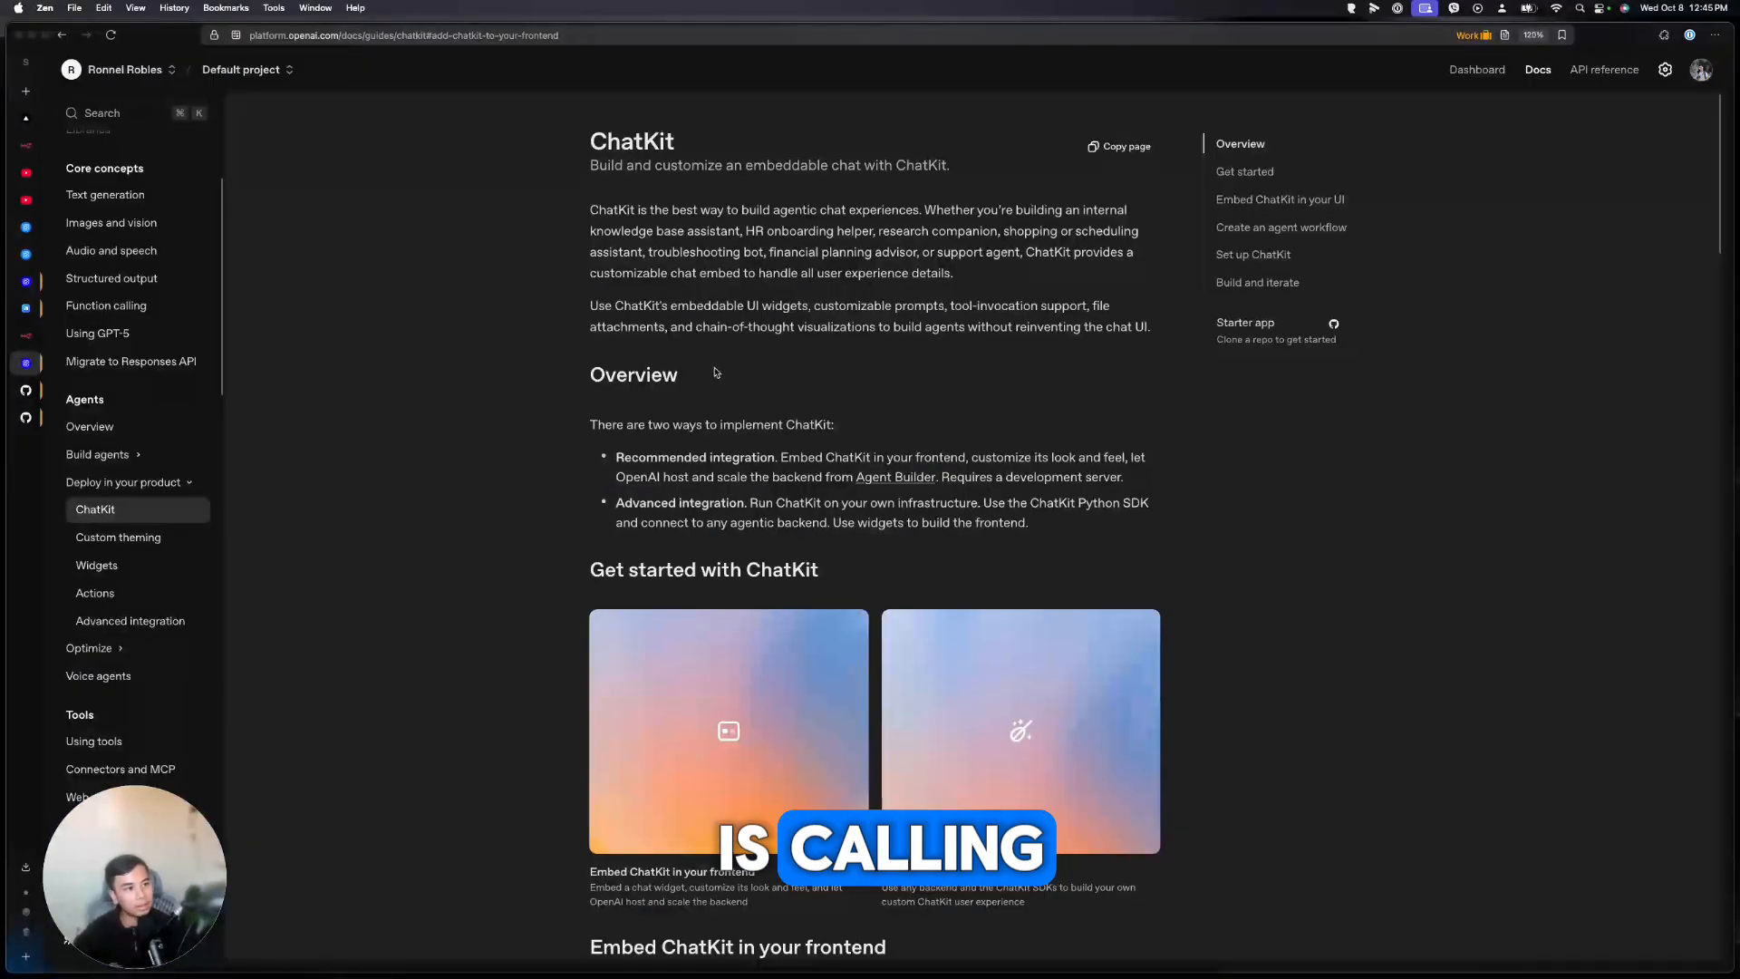
scroll(399, 258, "down", 8)
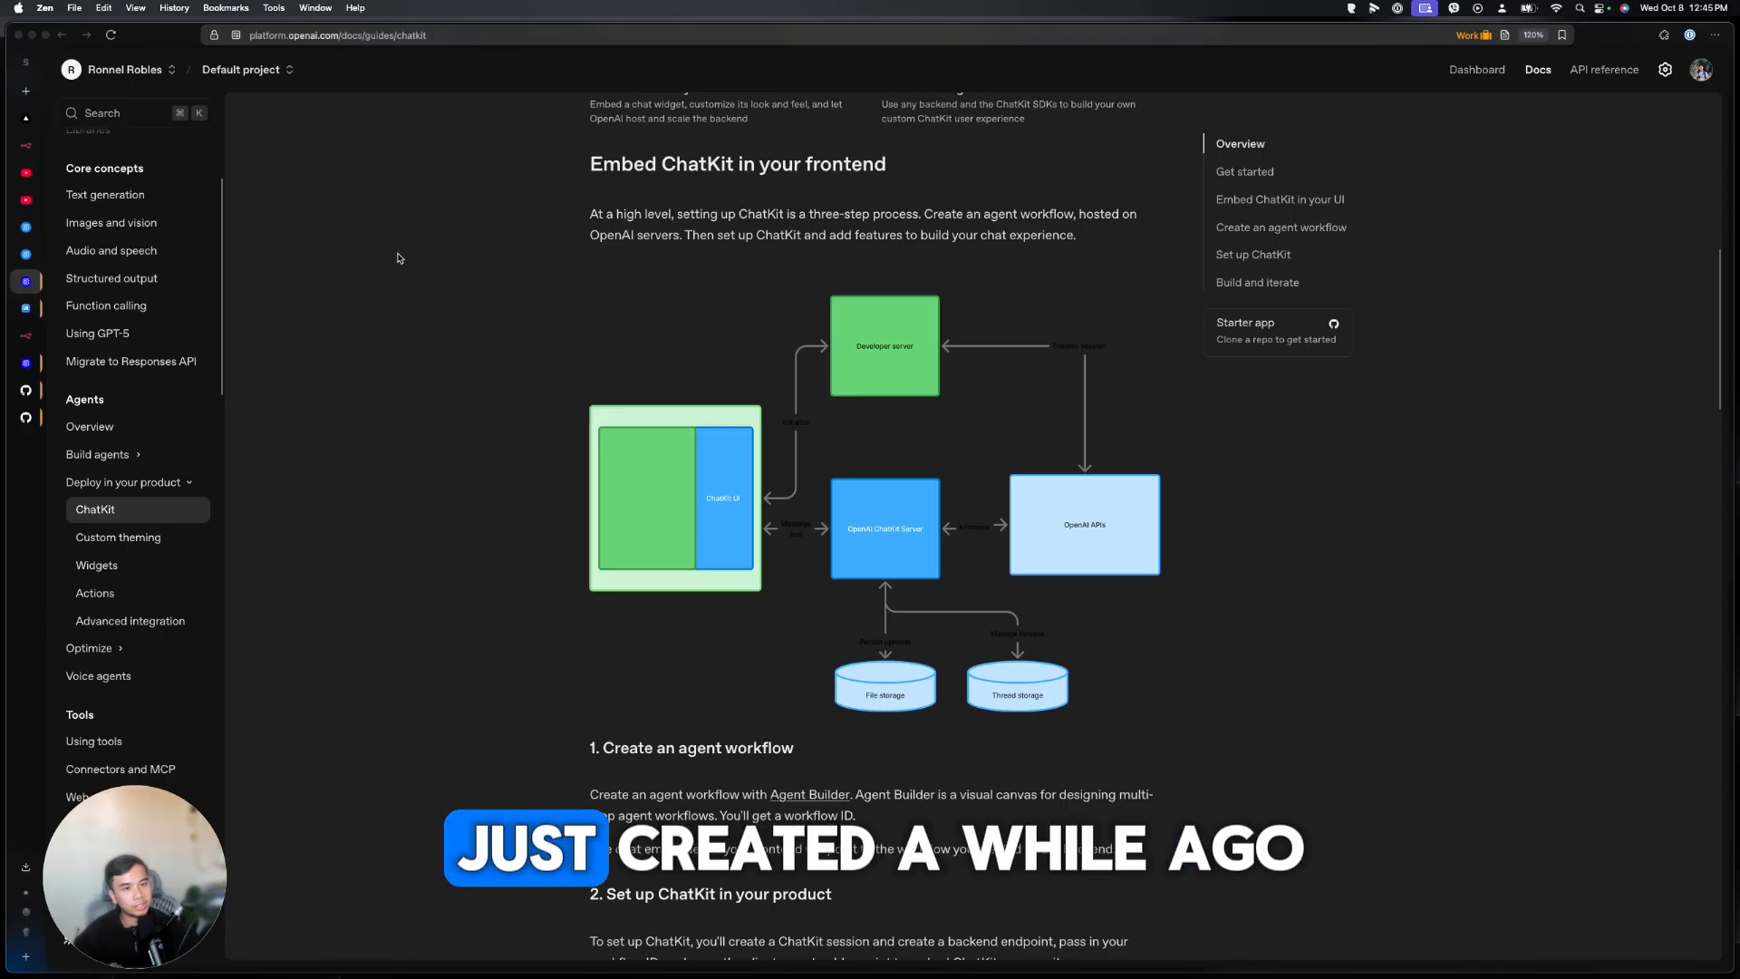
Revisit the Sample workflow and the terminal server logs, ending on the ChatKit Widget Builder
left_click(26, 254)
left_click(874, 311)
left_click(1375, 73)
left_click(1375, 72)
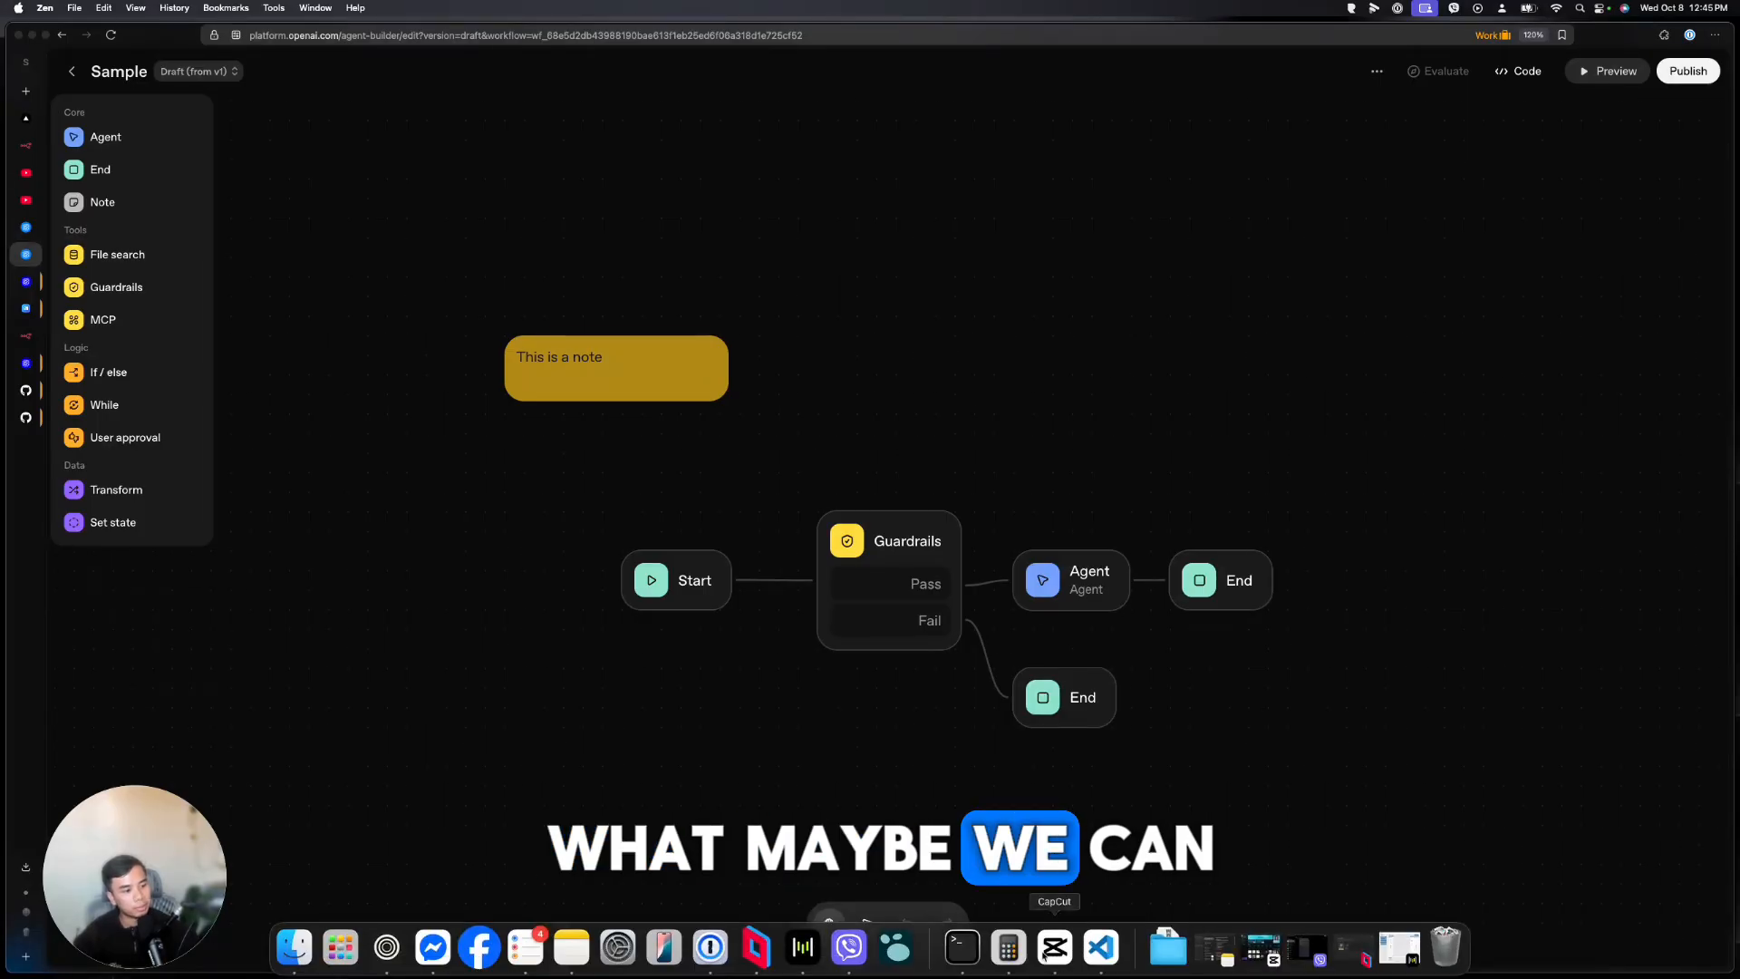
left_click(1042, 945)
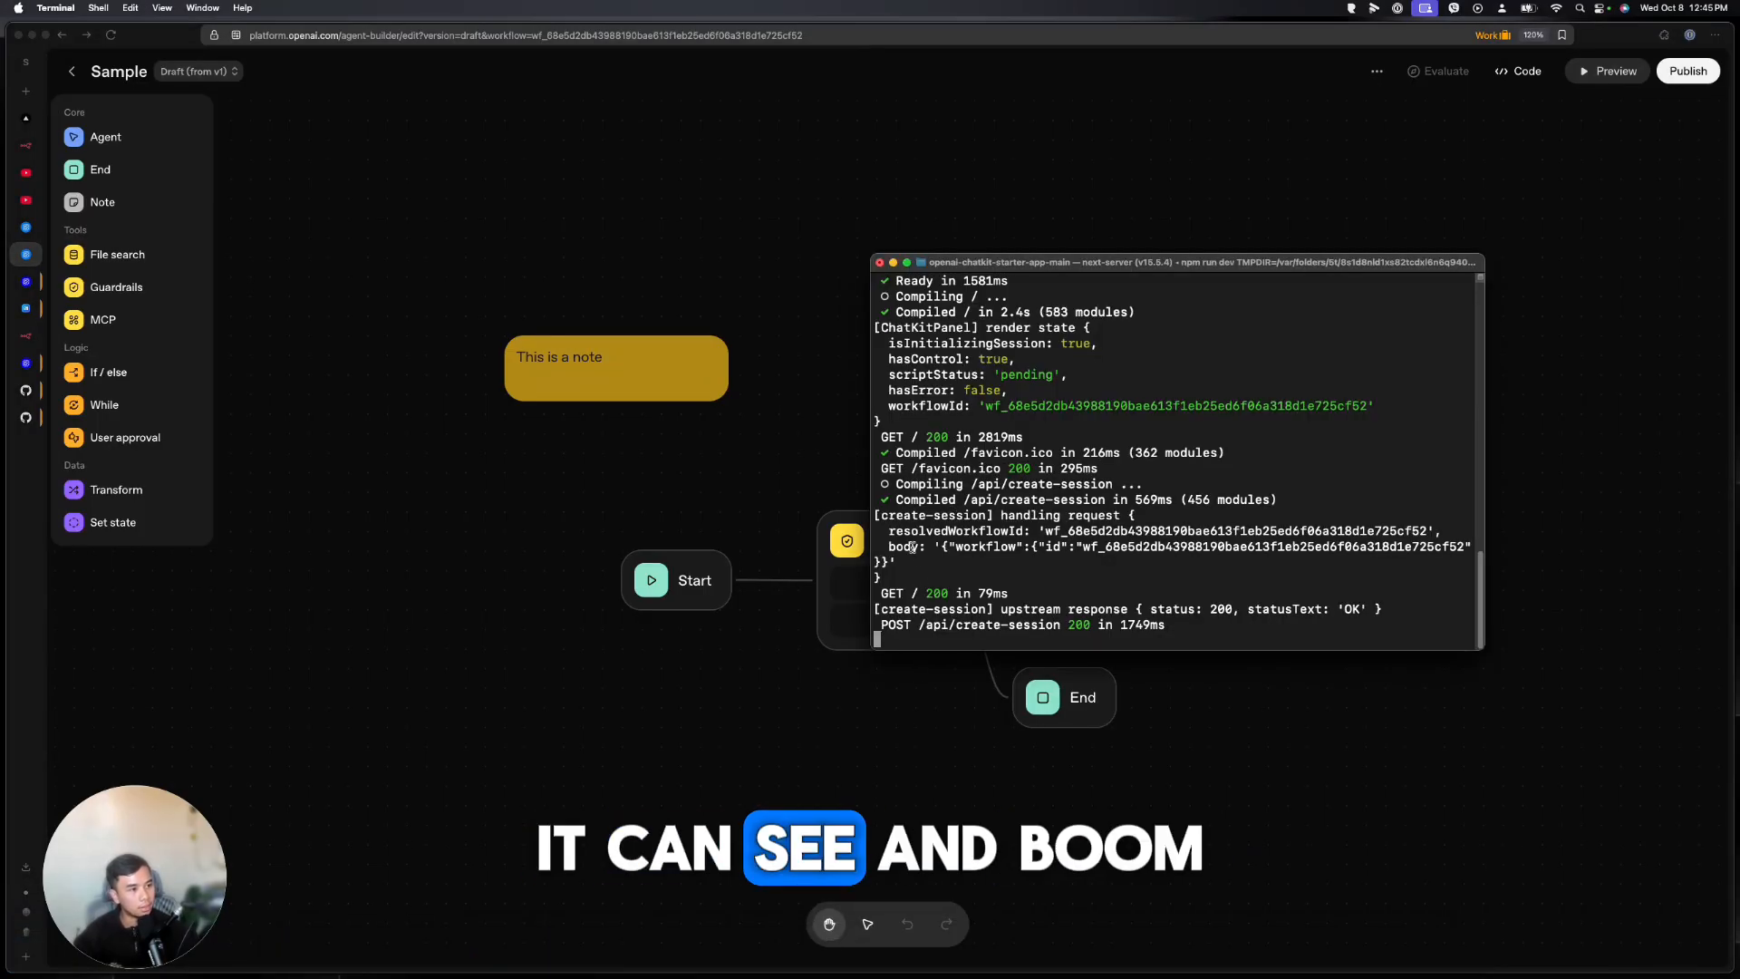
left_click(239, 237)
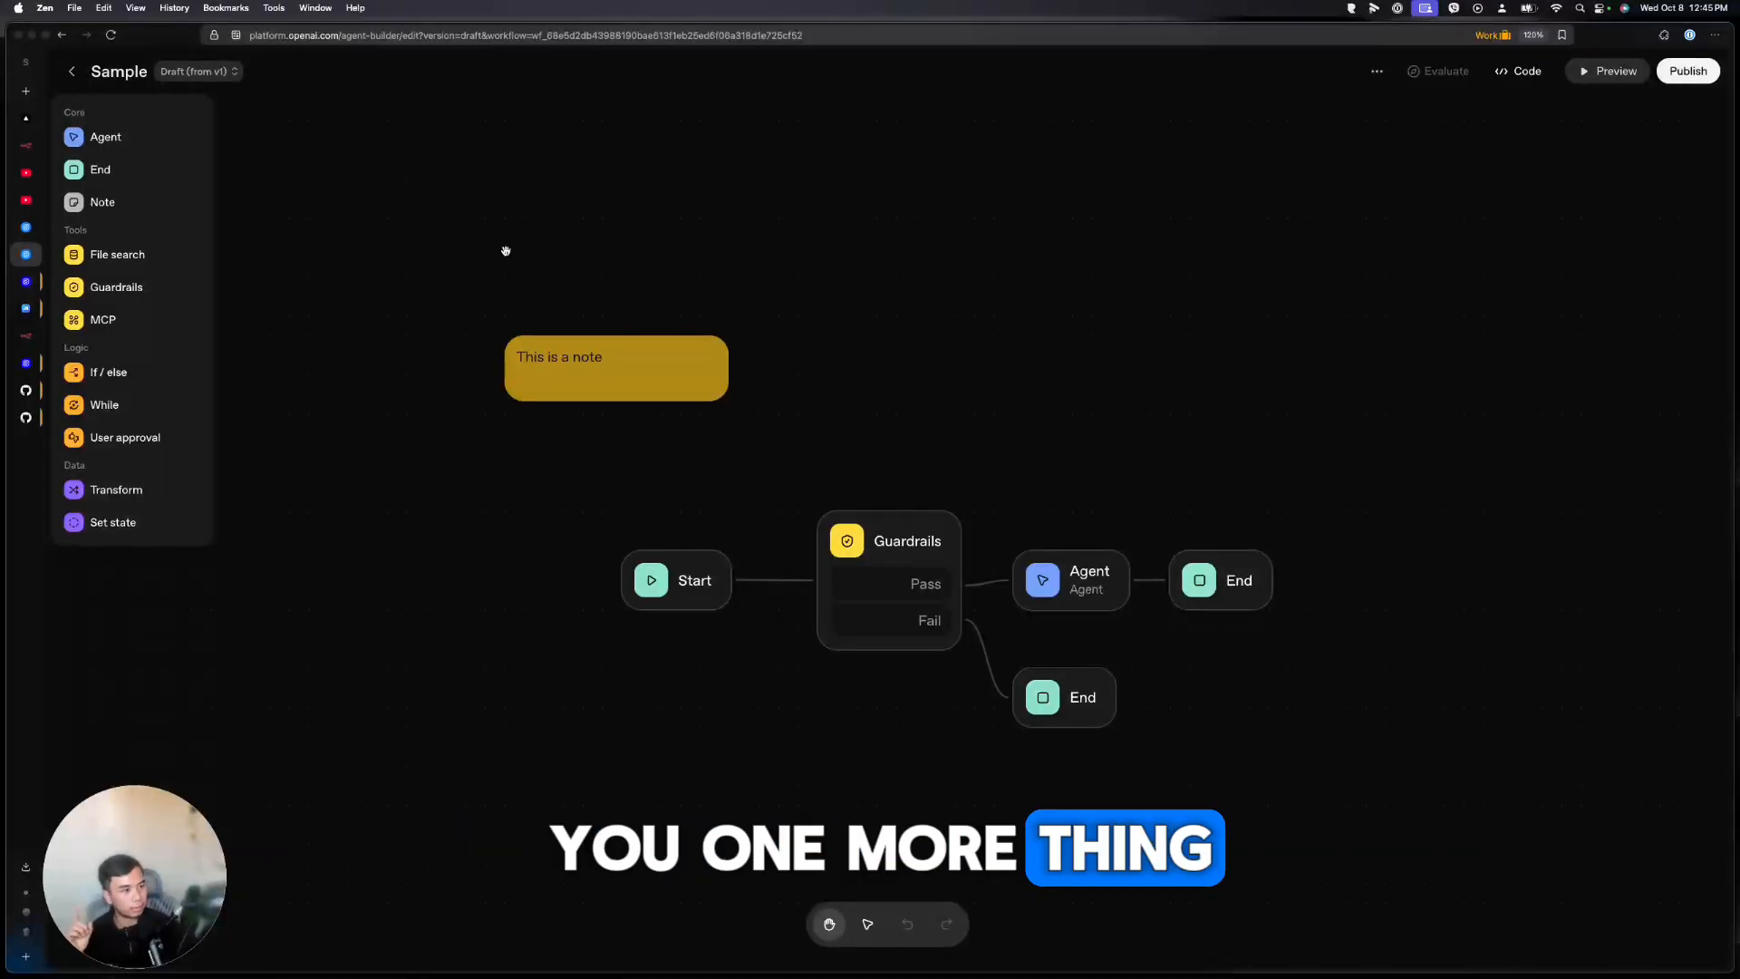
left_click(24, 282)
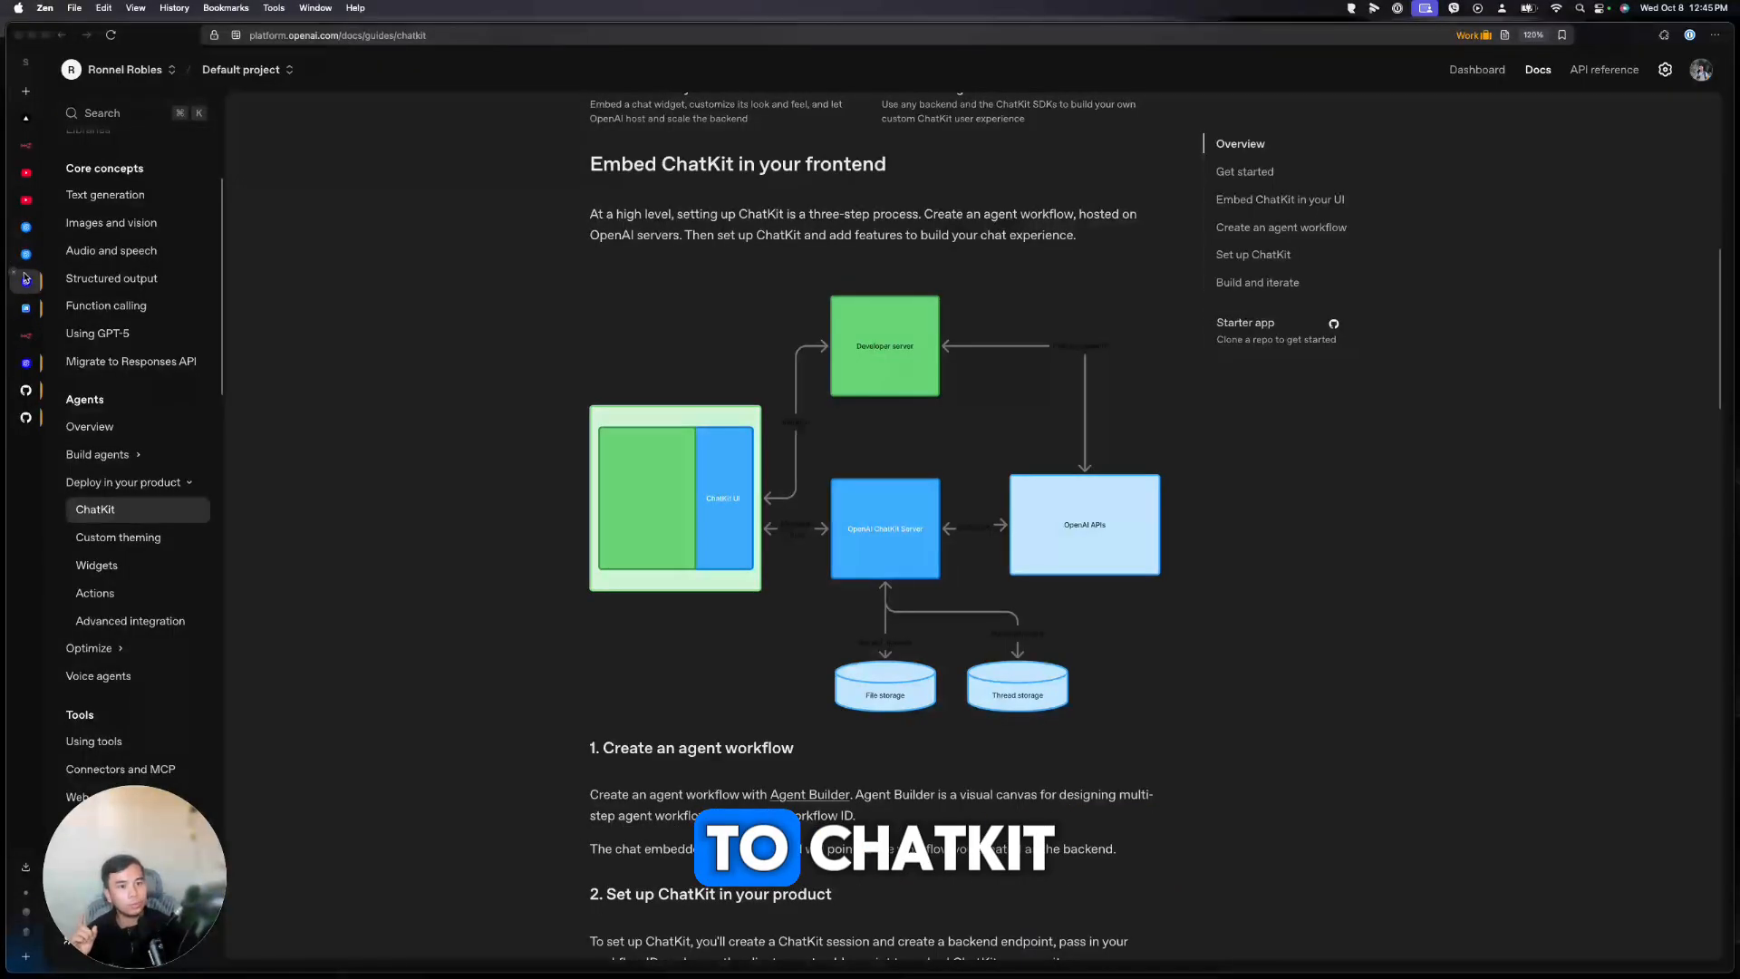
left_click(26, 263)
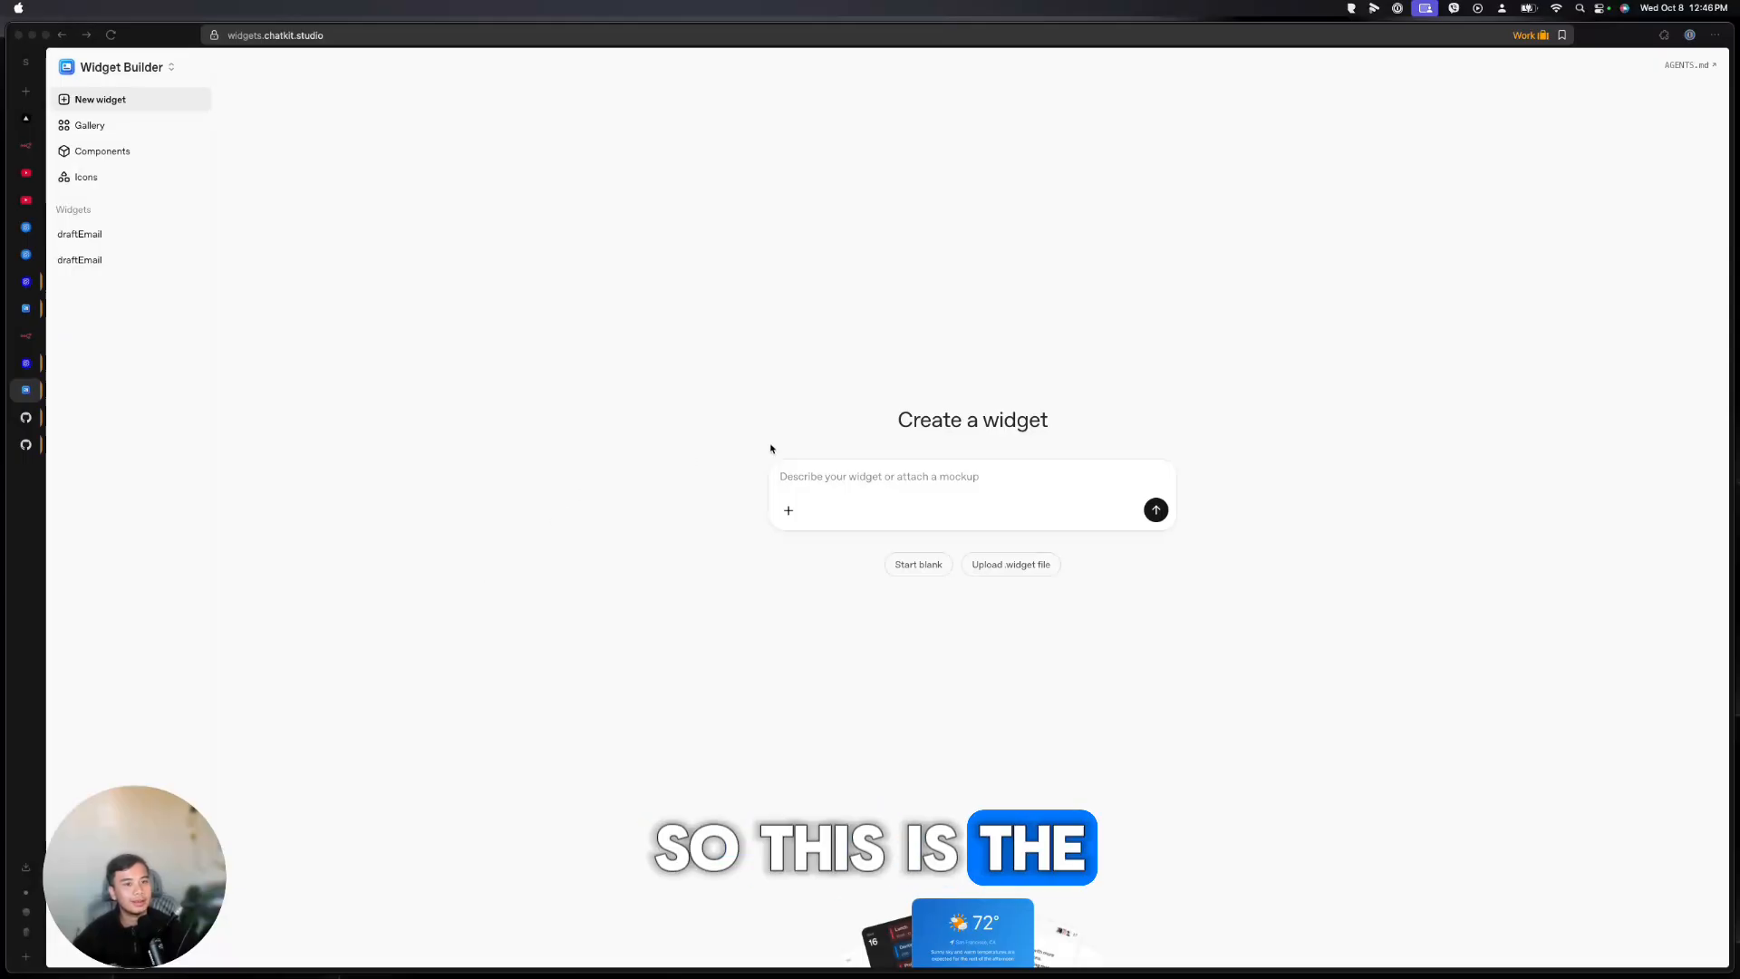
Browse the widget Gallery and the Box and Button component docs in Widget Builder
left_click(104, 125)
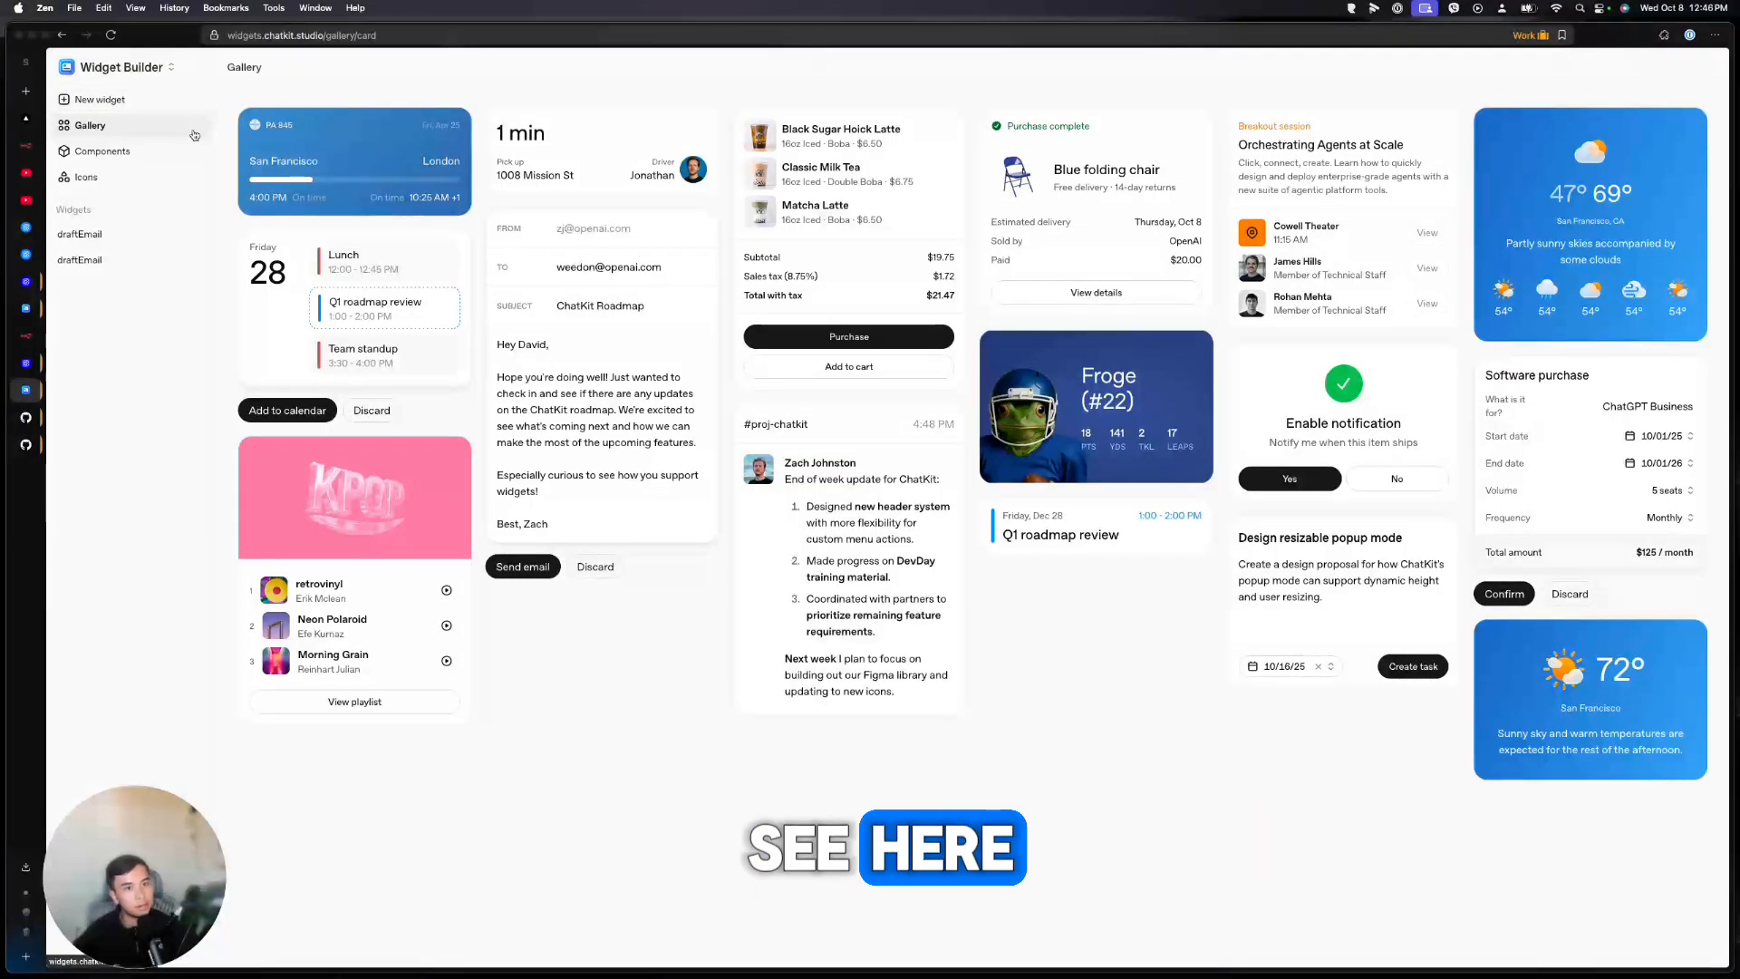
left_click(127, 99)
left_click(167, 151)
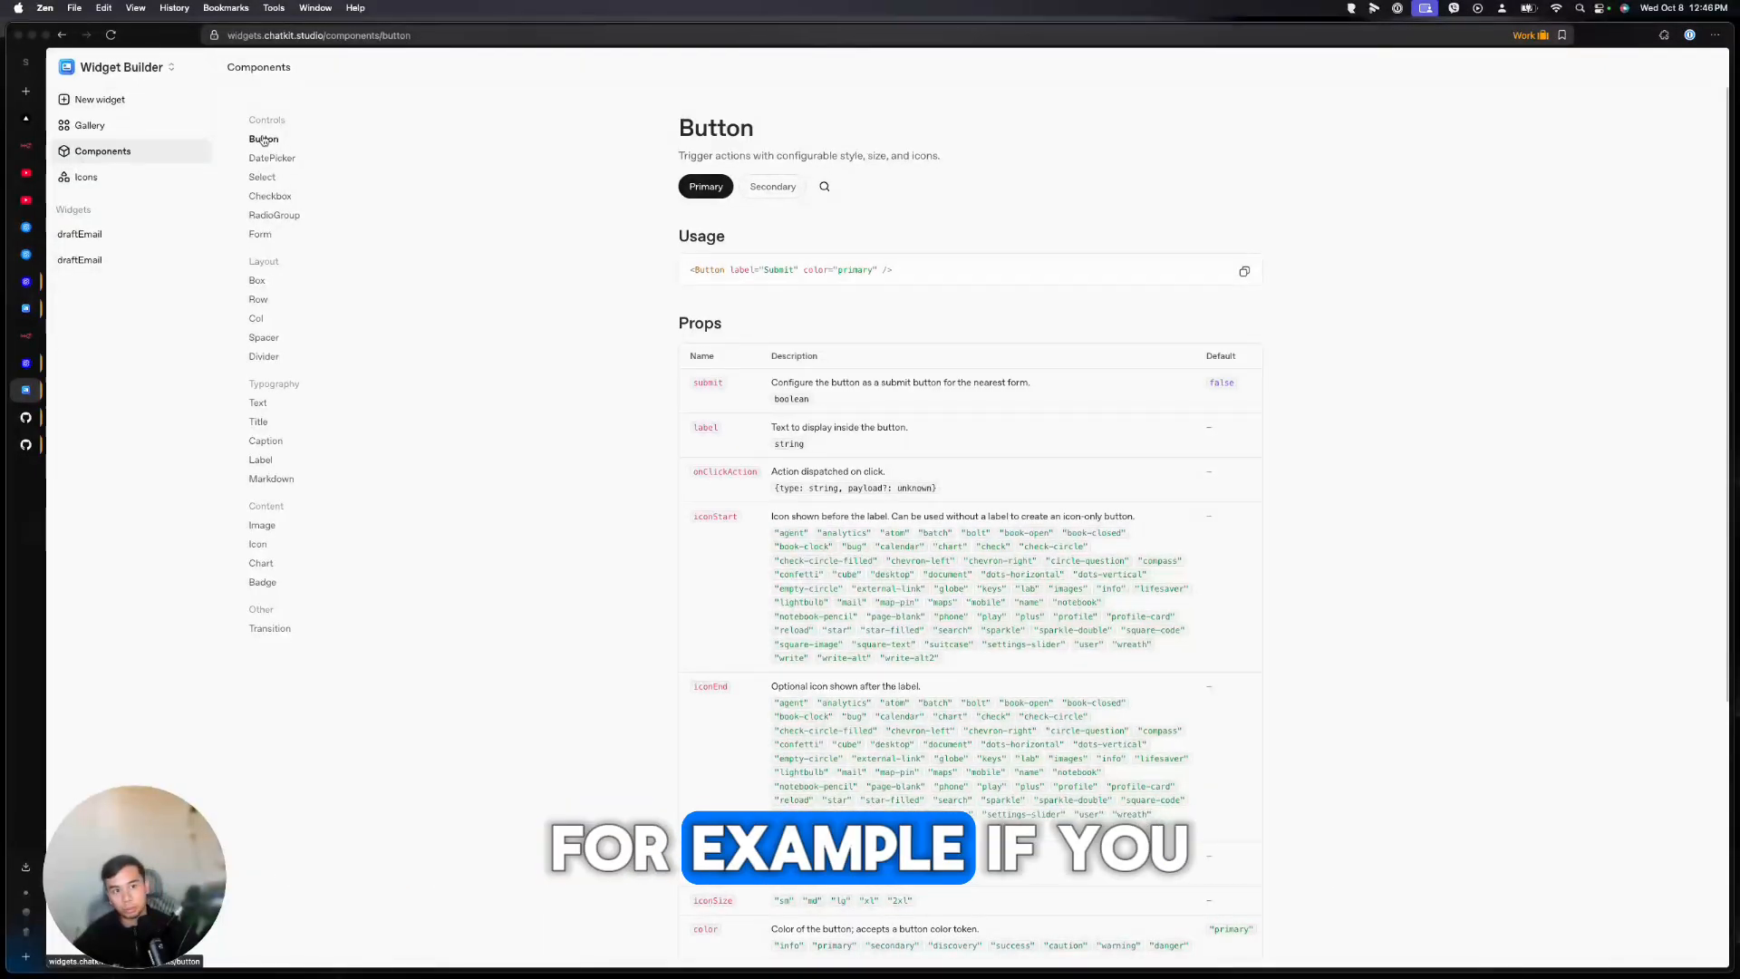
left_click(259, 282)
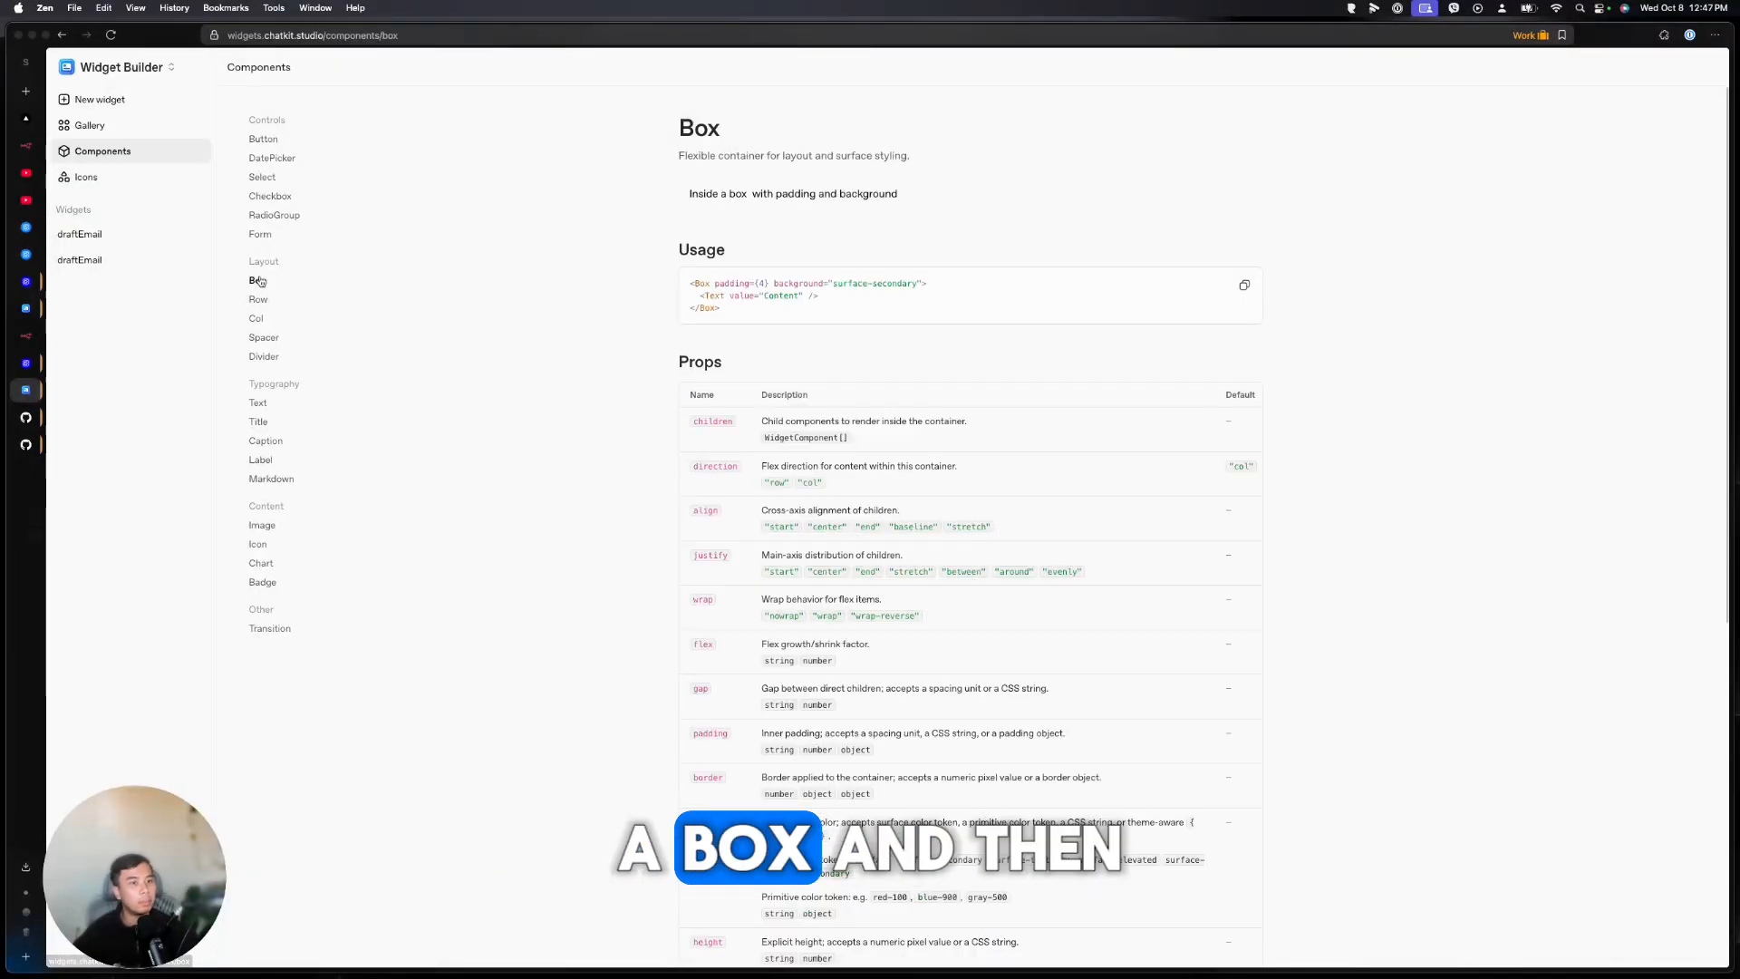
left_click(261, 319)
View the icon library, return to Create a widget, and show the studio tools list
left_click(86, 178)
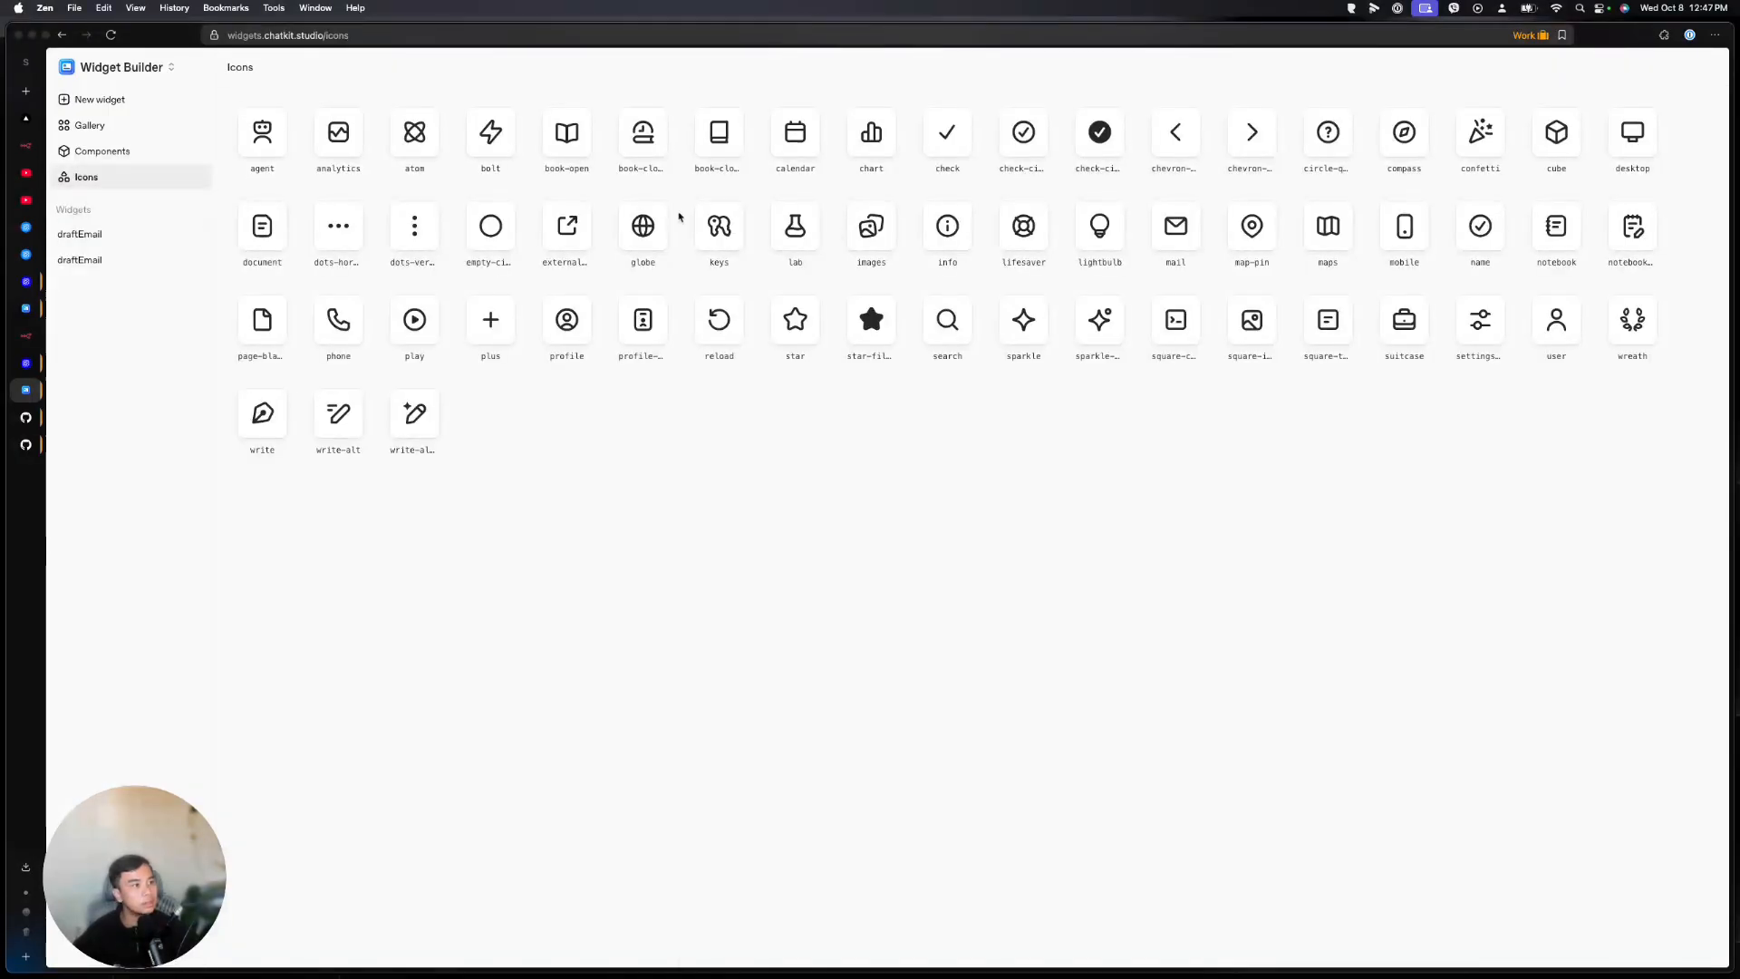
left_click(114, 101)
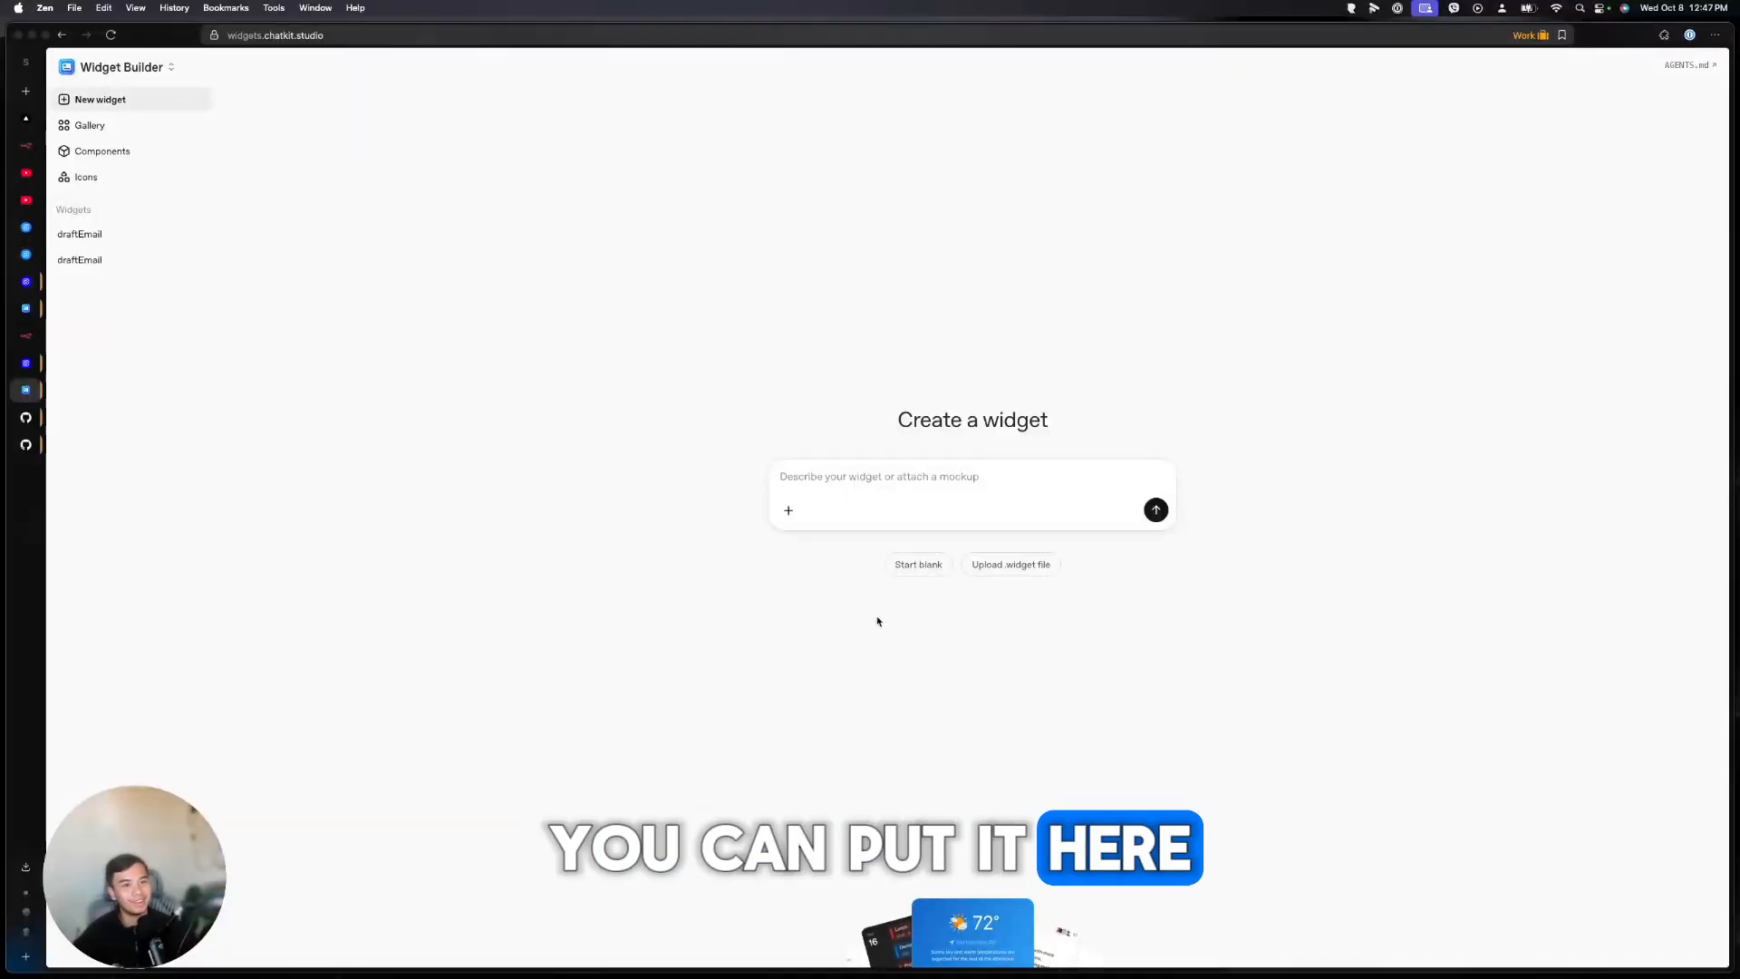
left_click(122, 67)
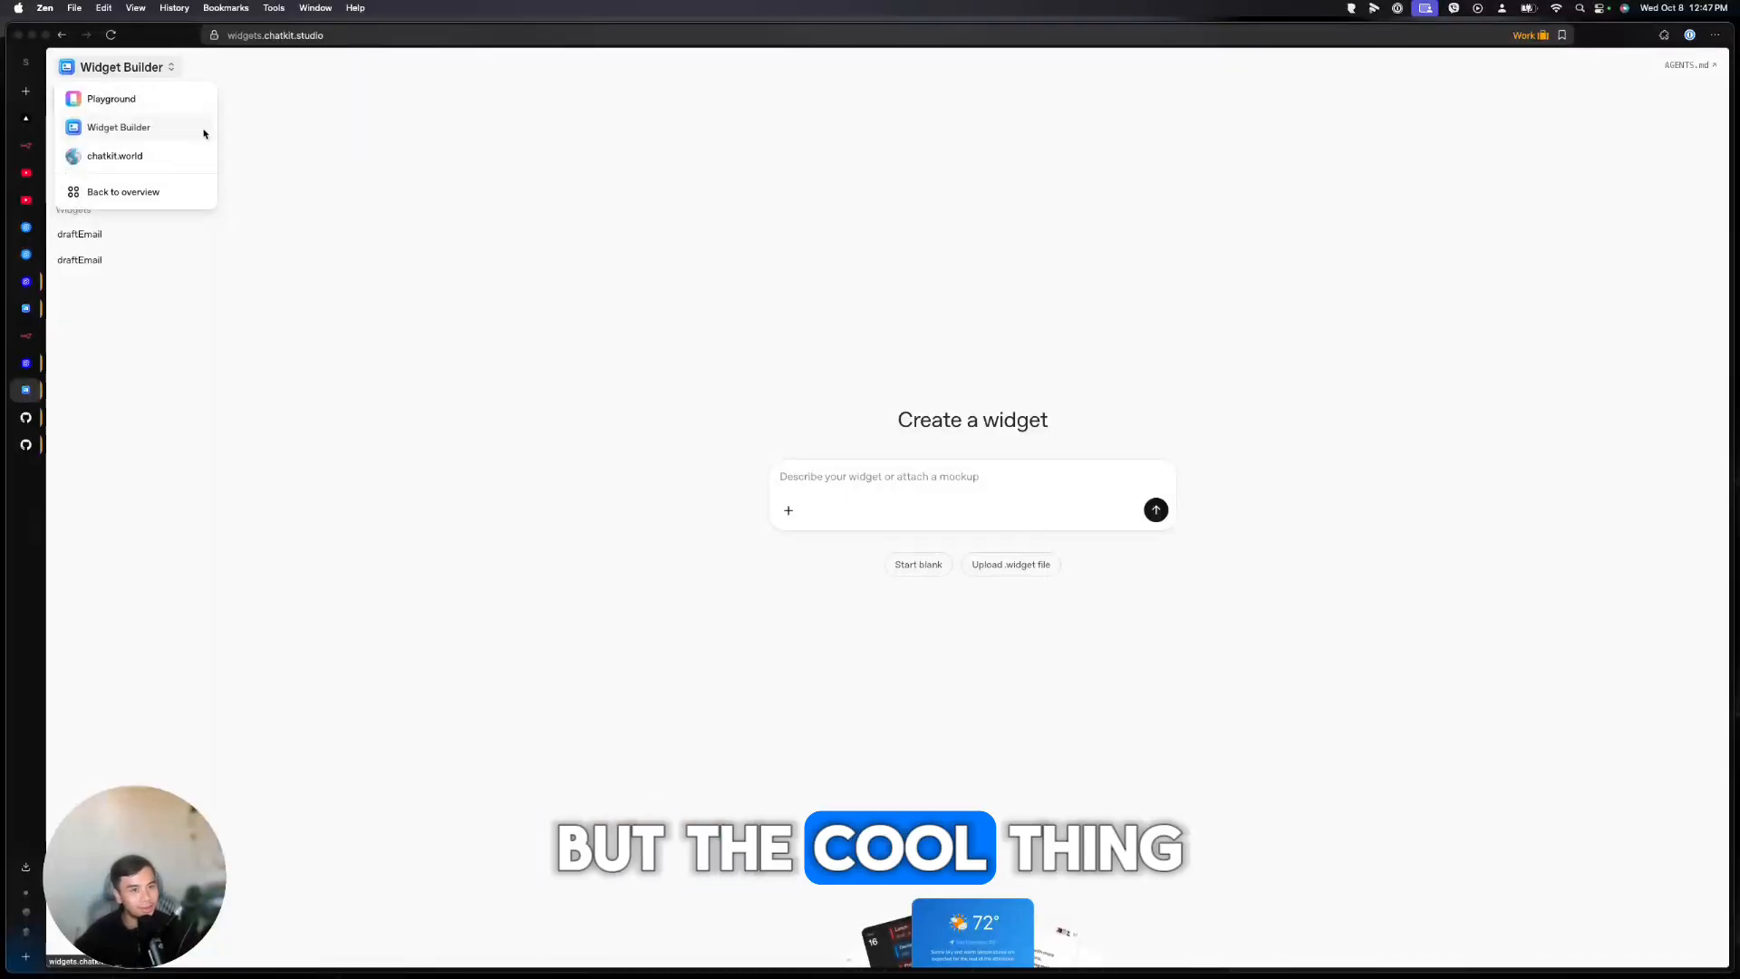
In Playground, preview light then dark mode and enable a blue #172eff accent colour
left_click(107, 99)
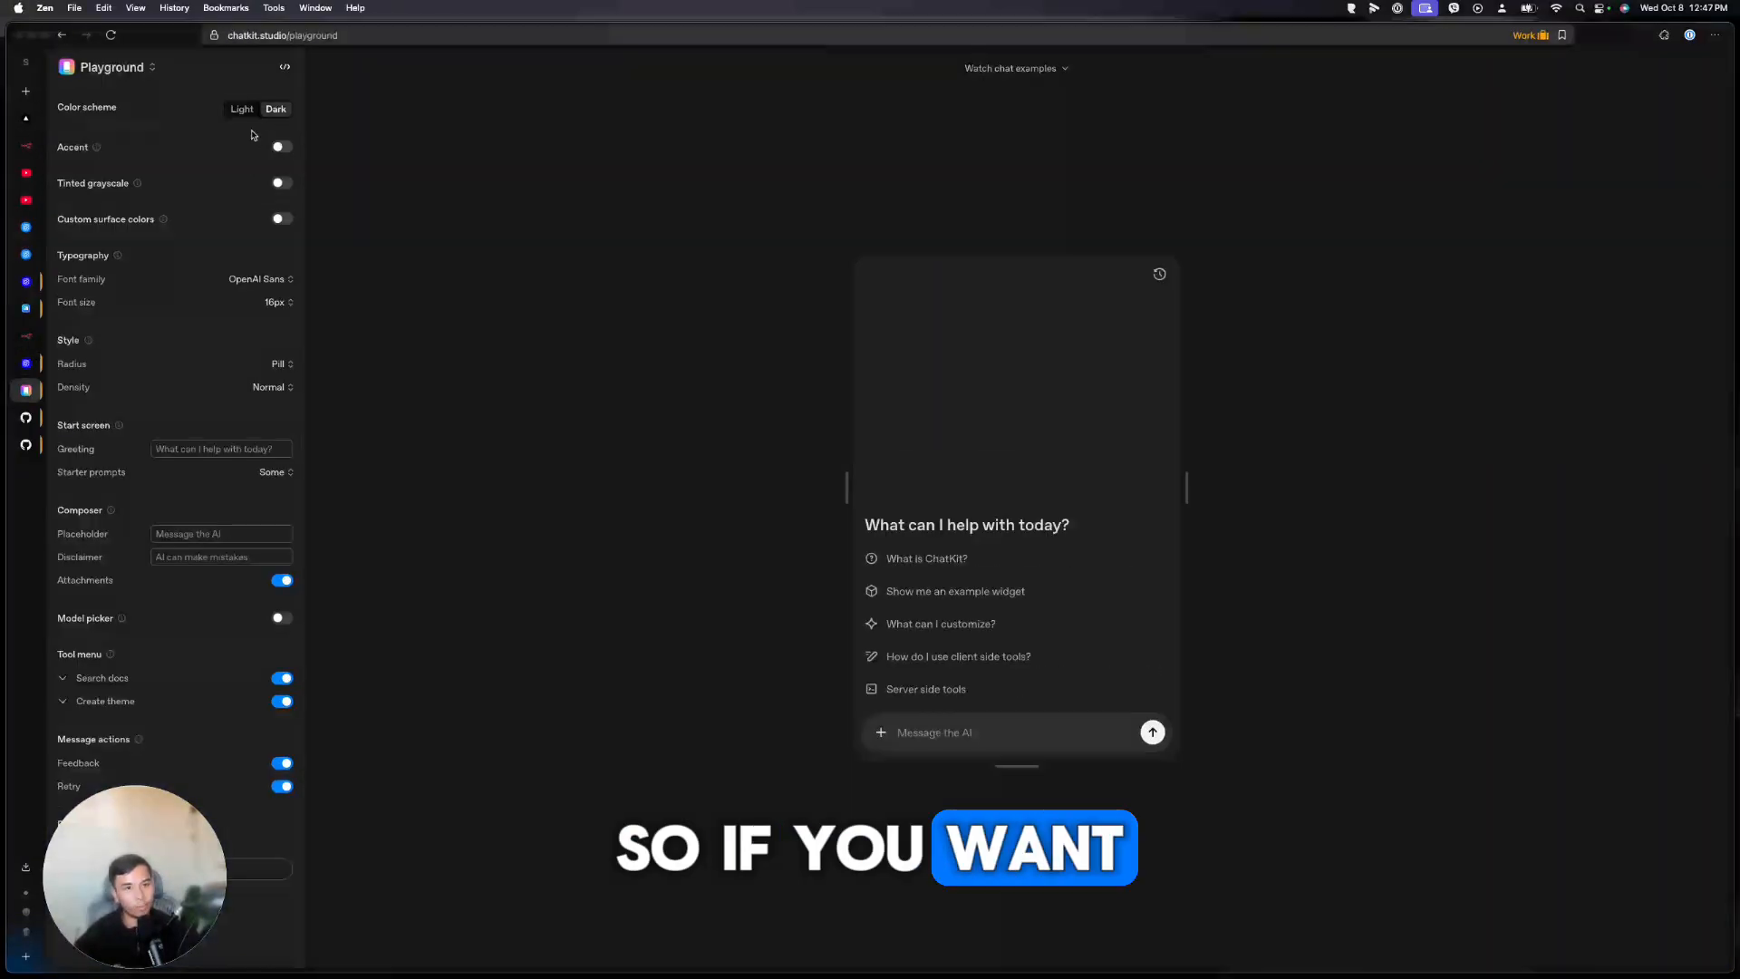
left_click(250, 111)
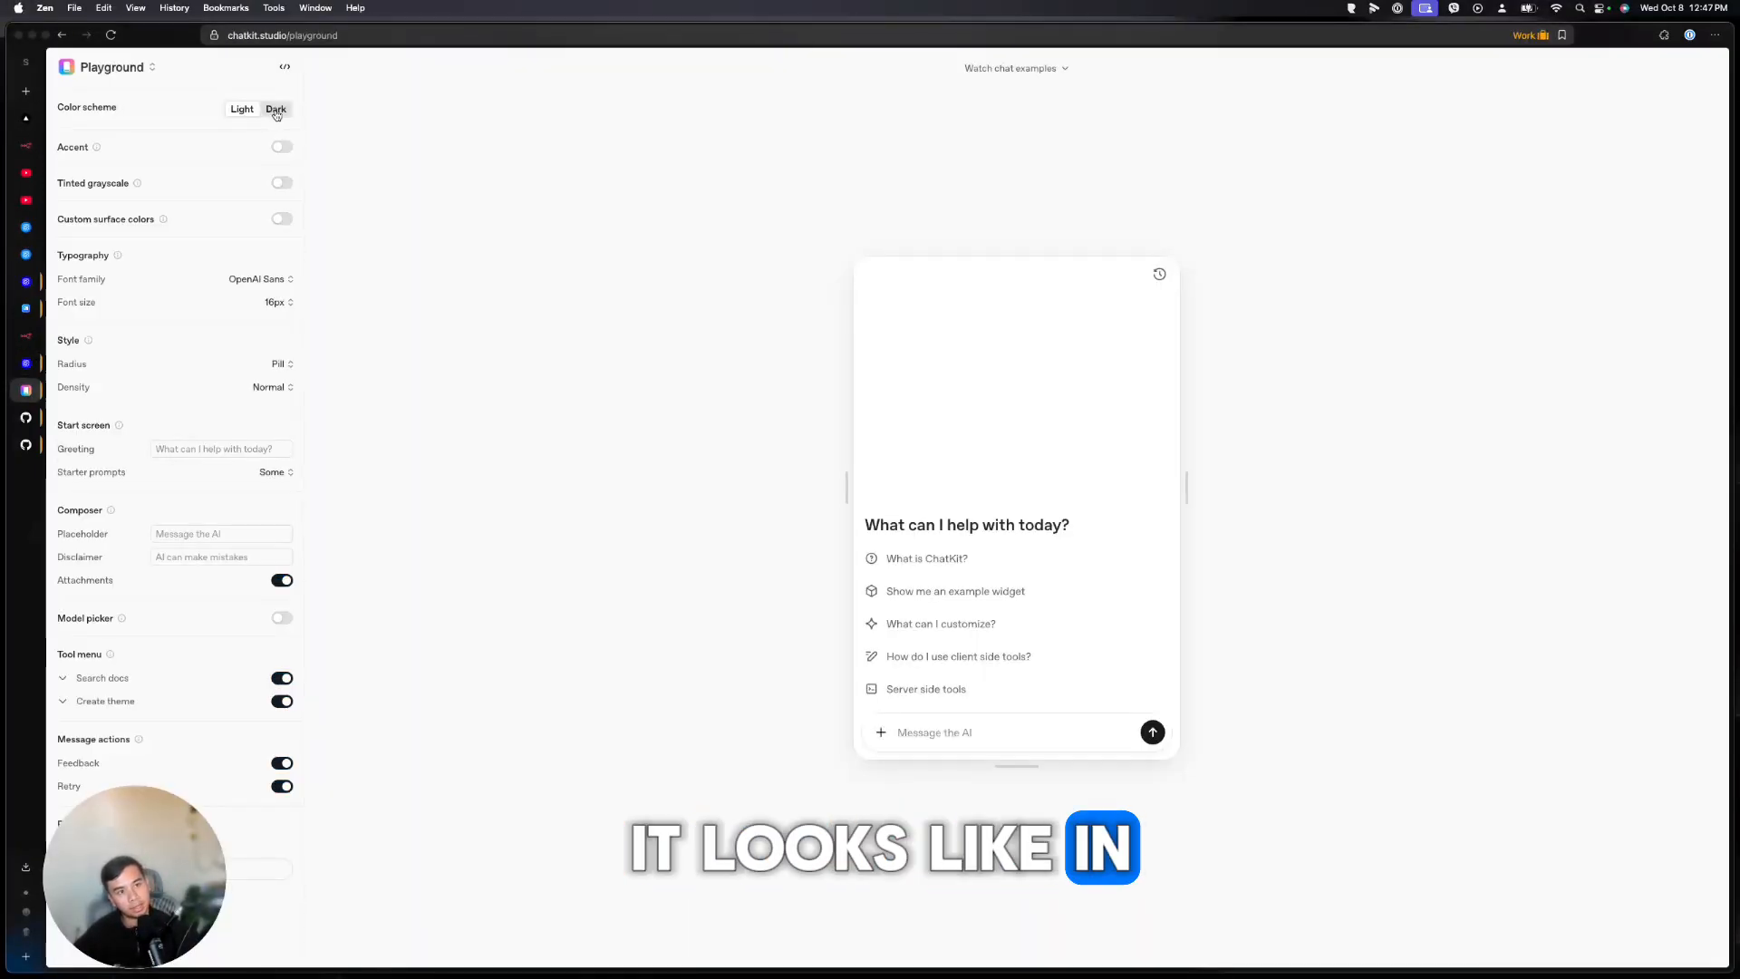
left_click(276, 110)
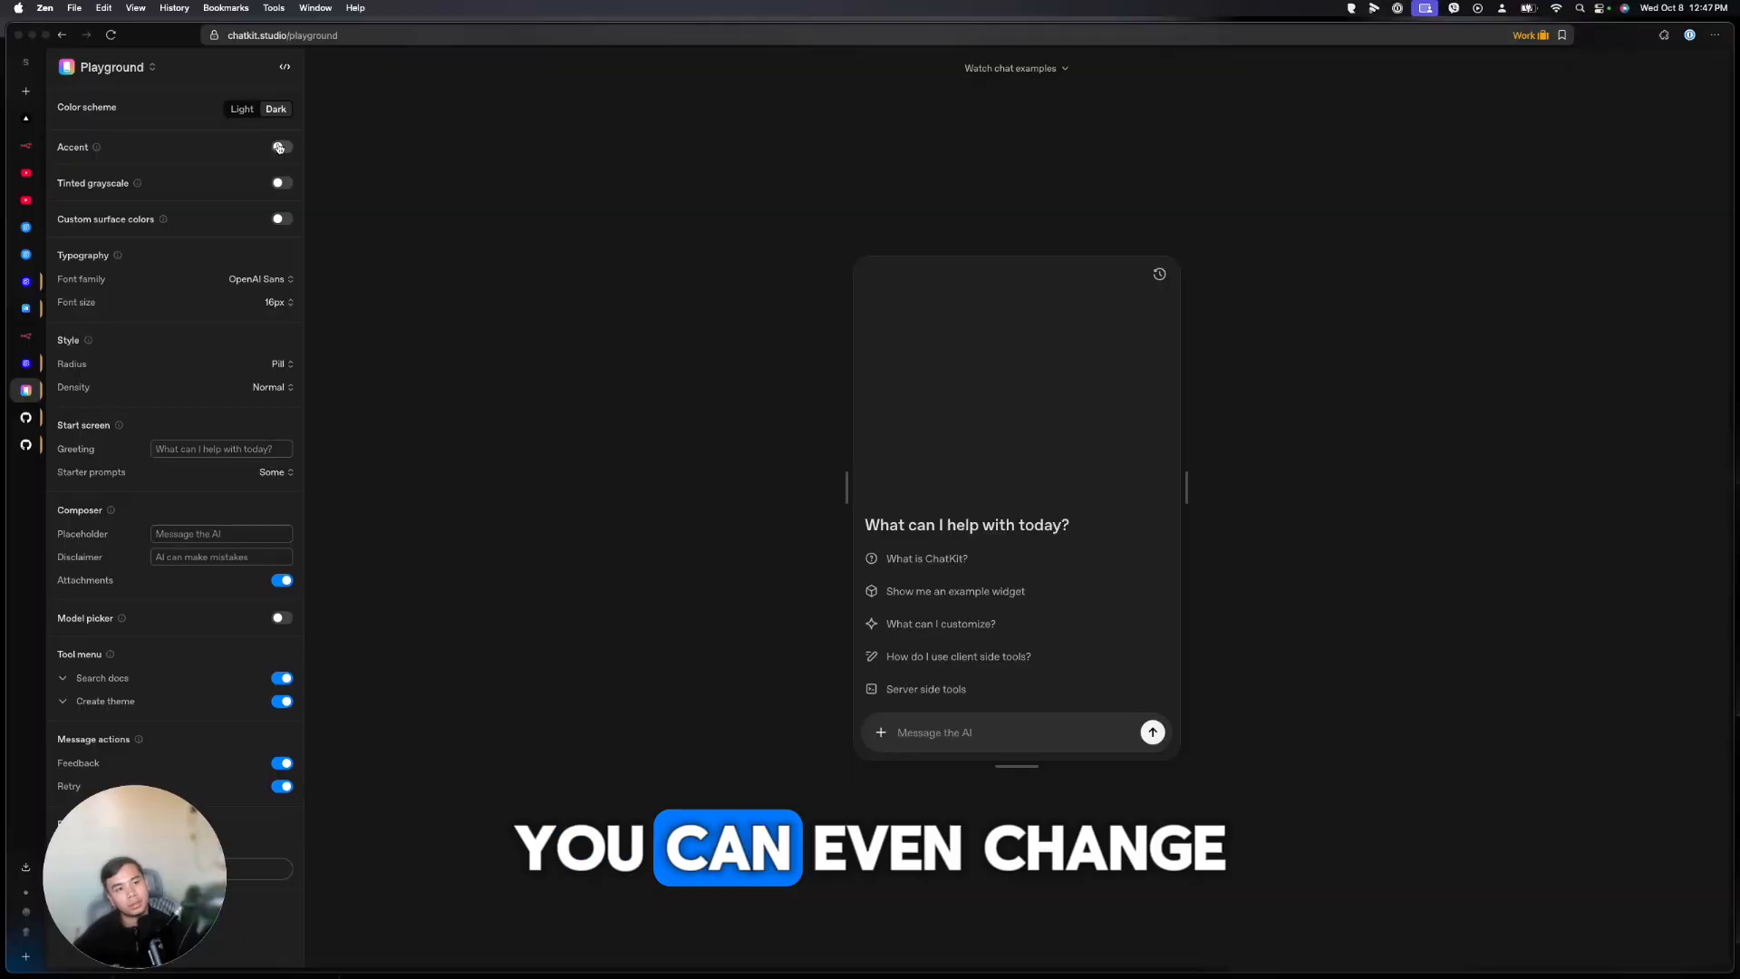
left_click(86, 148)
left_click(98, 170)
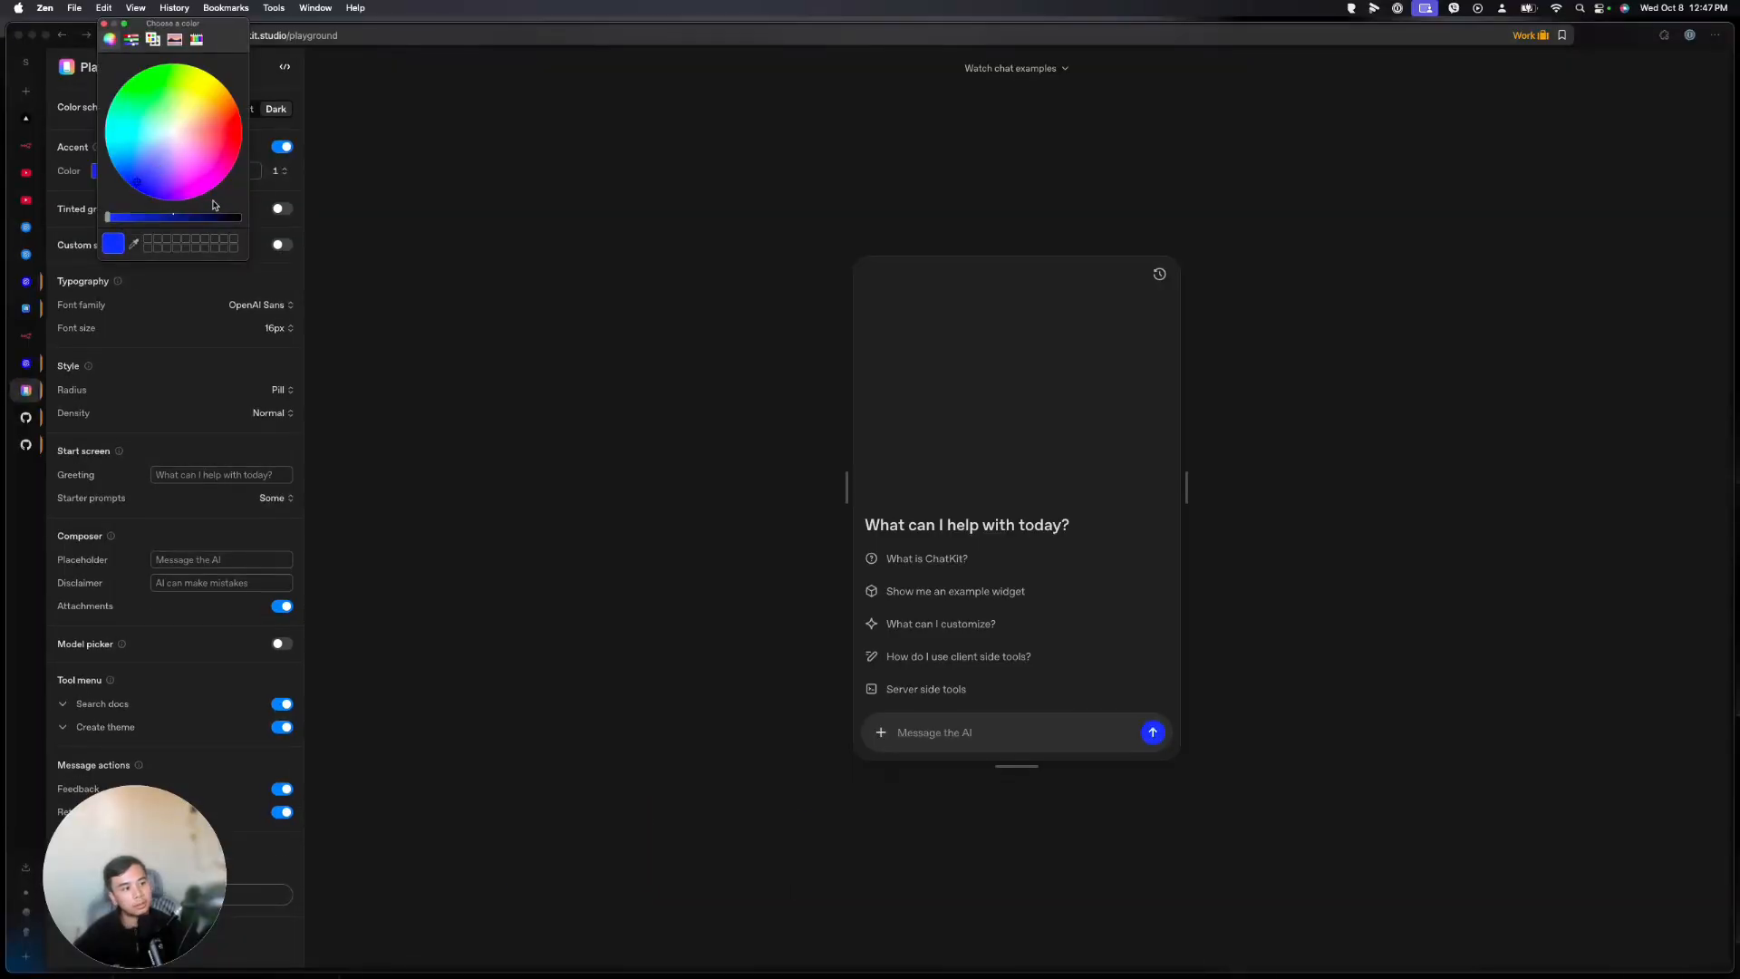
Set font family to Default, greeting to 'What do you want to know?', and show the options code
left_click(276, 305)
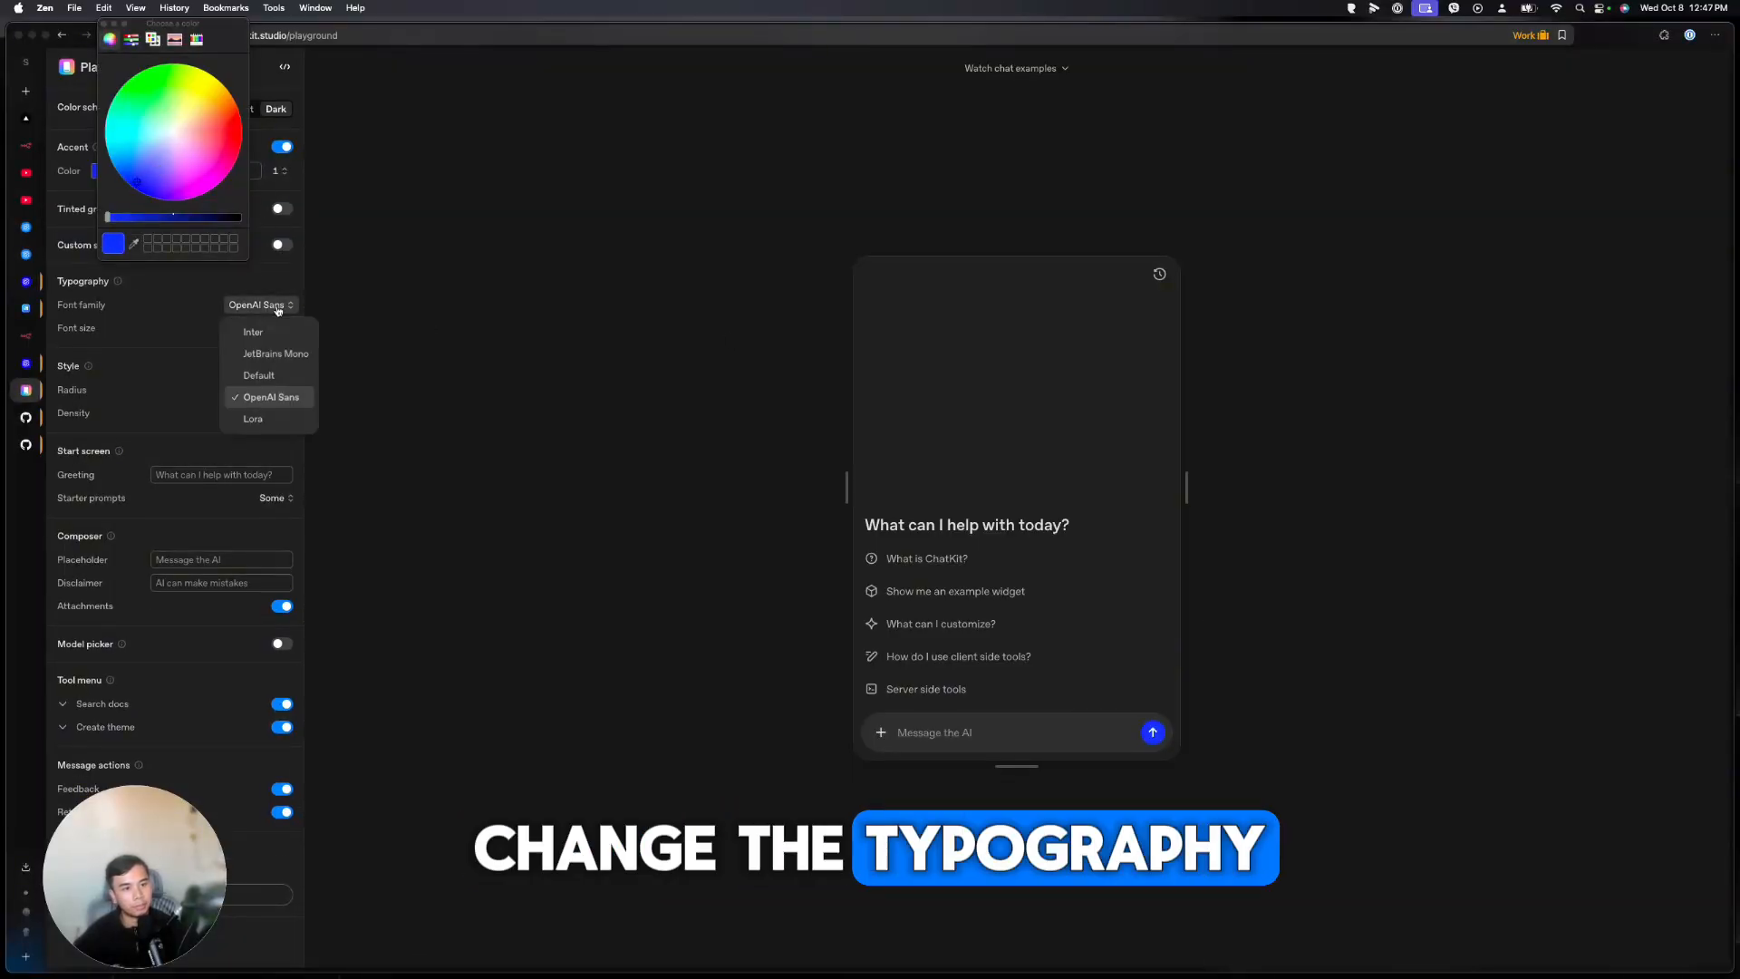
left_click(258, 375)
left_click(243, 474)
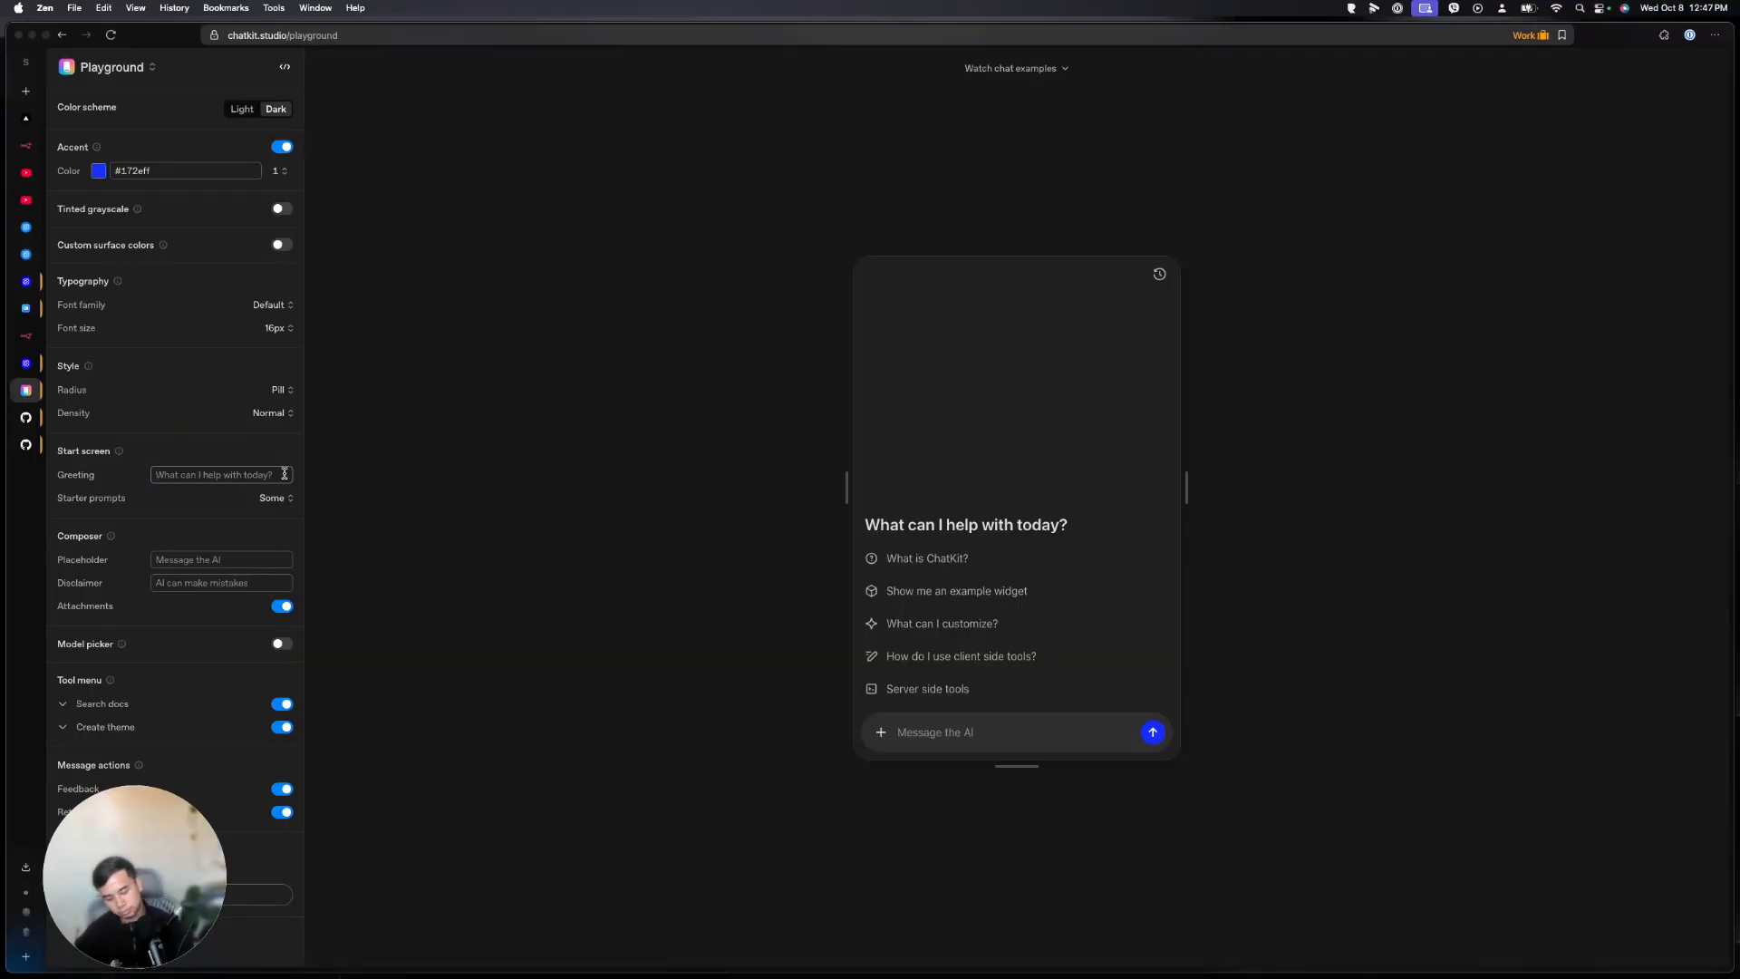
type("What do you want to")
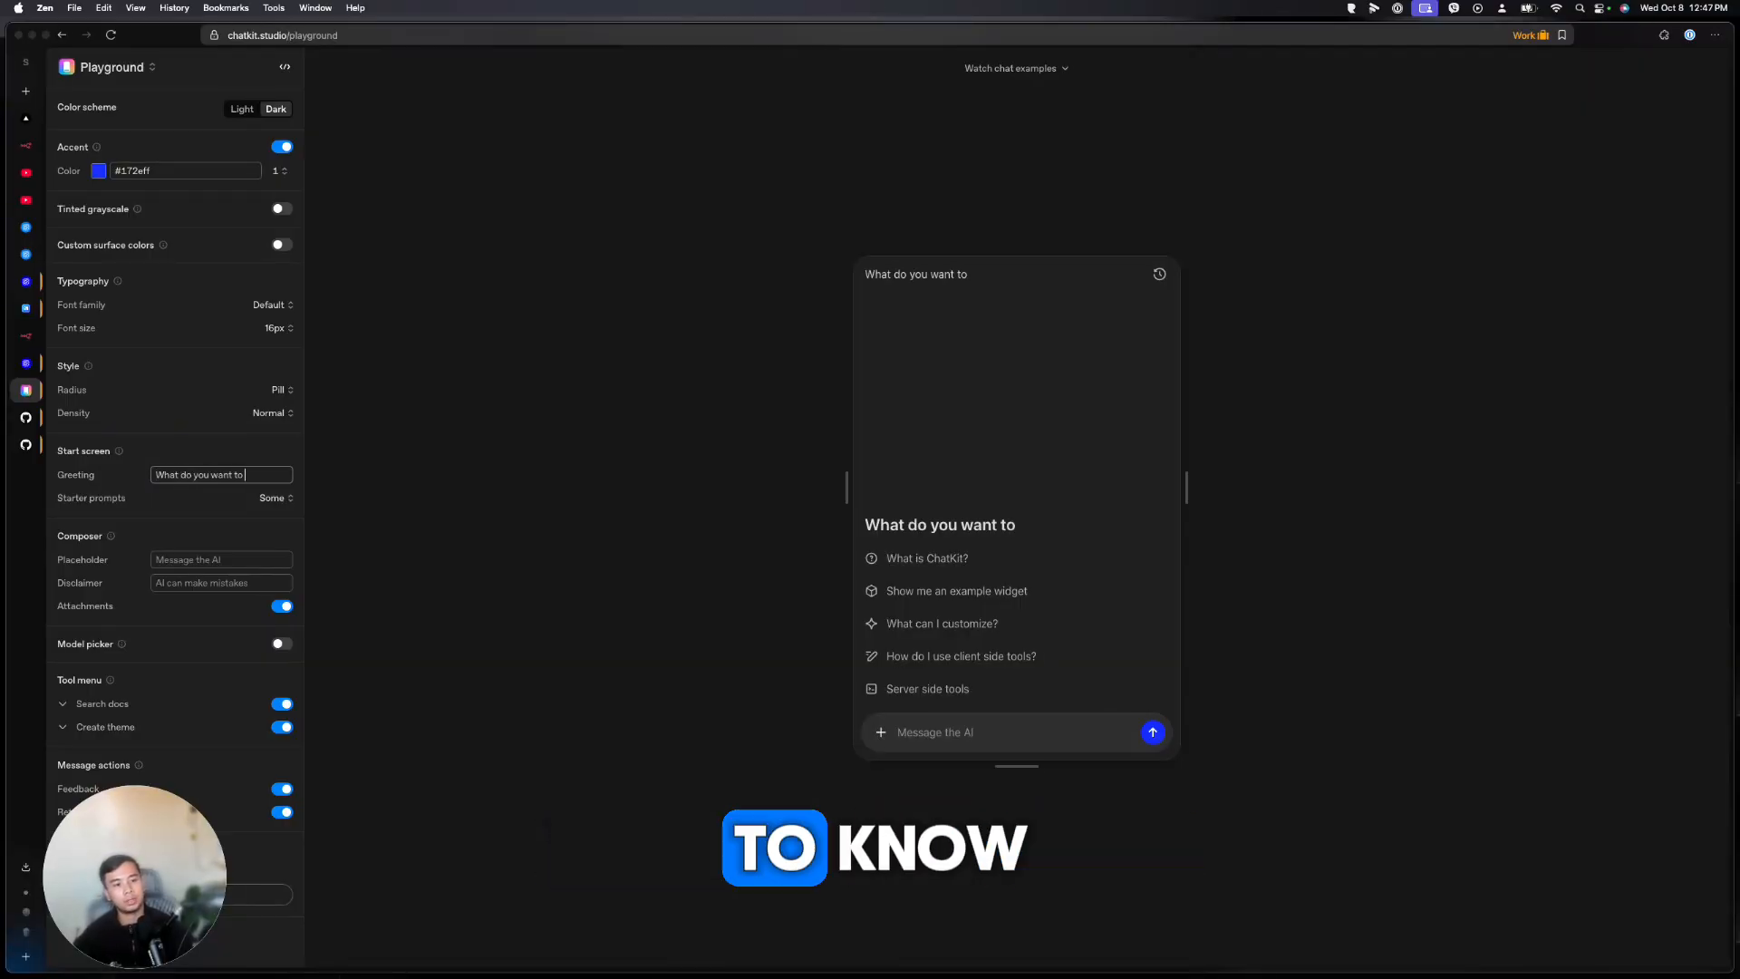
type(" know?")
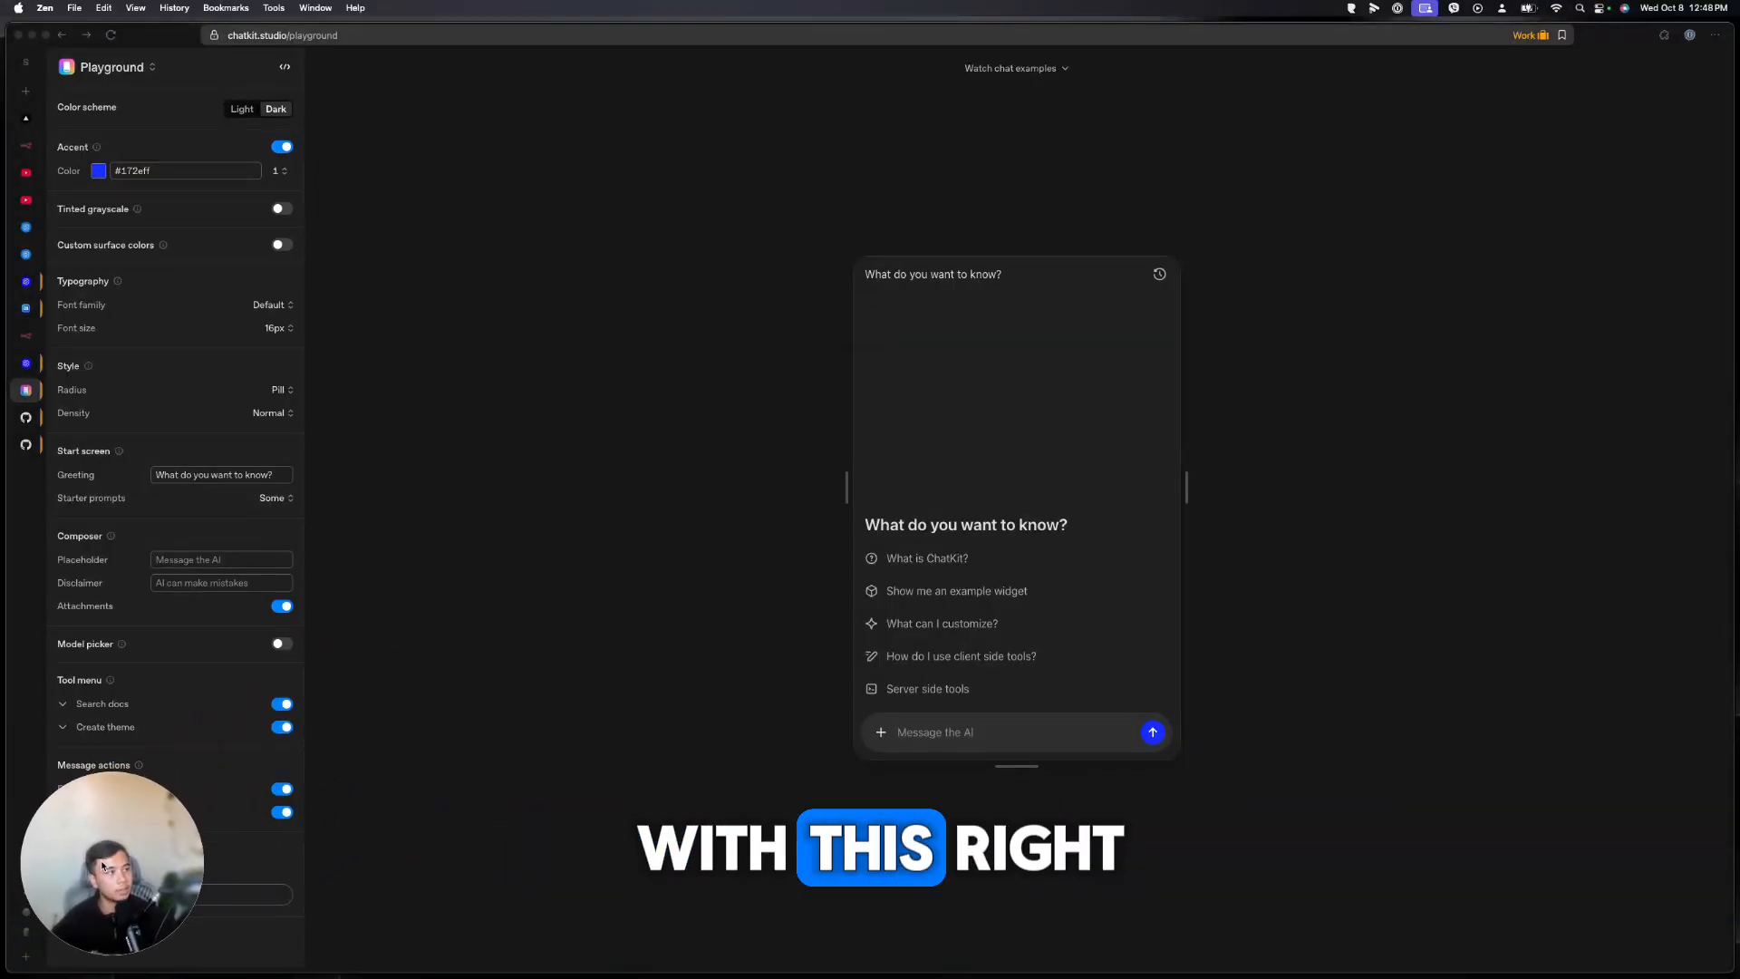
left_click(285, 66)
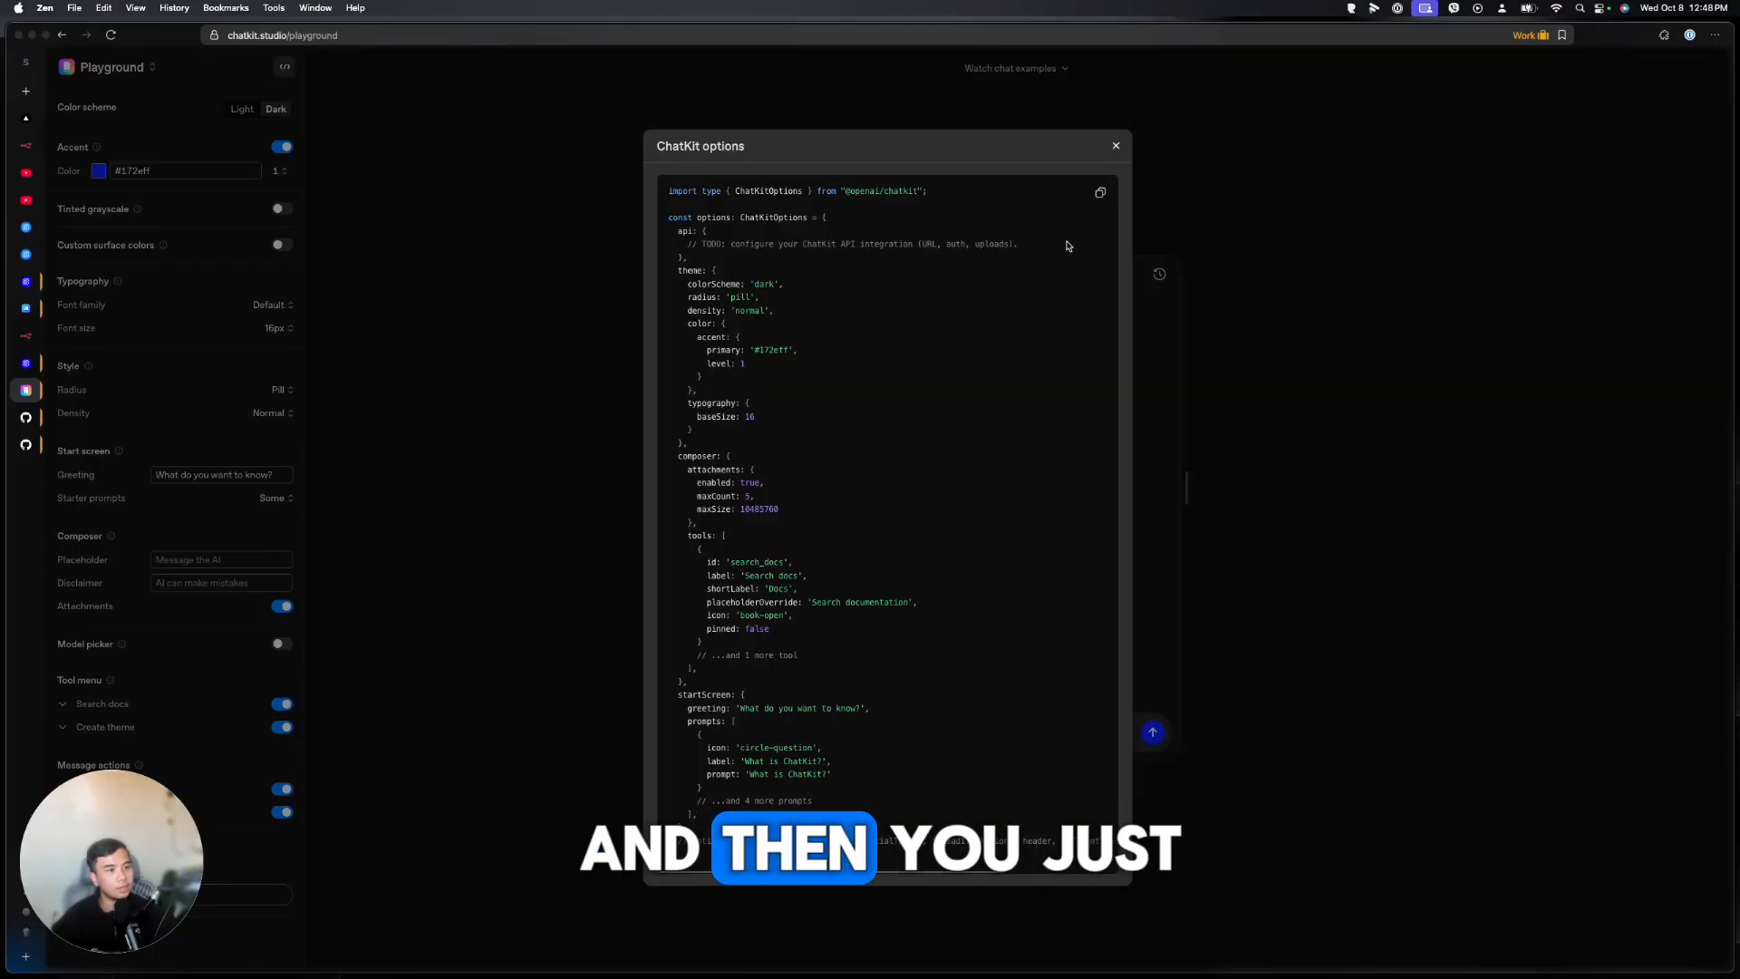
Open components/ChatKitPanel.tsx in VS Code and select lines 152–167
mouse_move(848, 974)
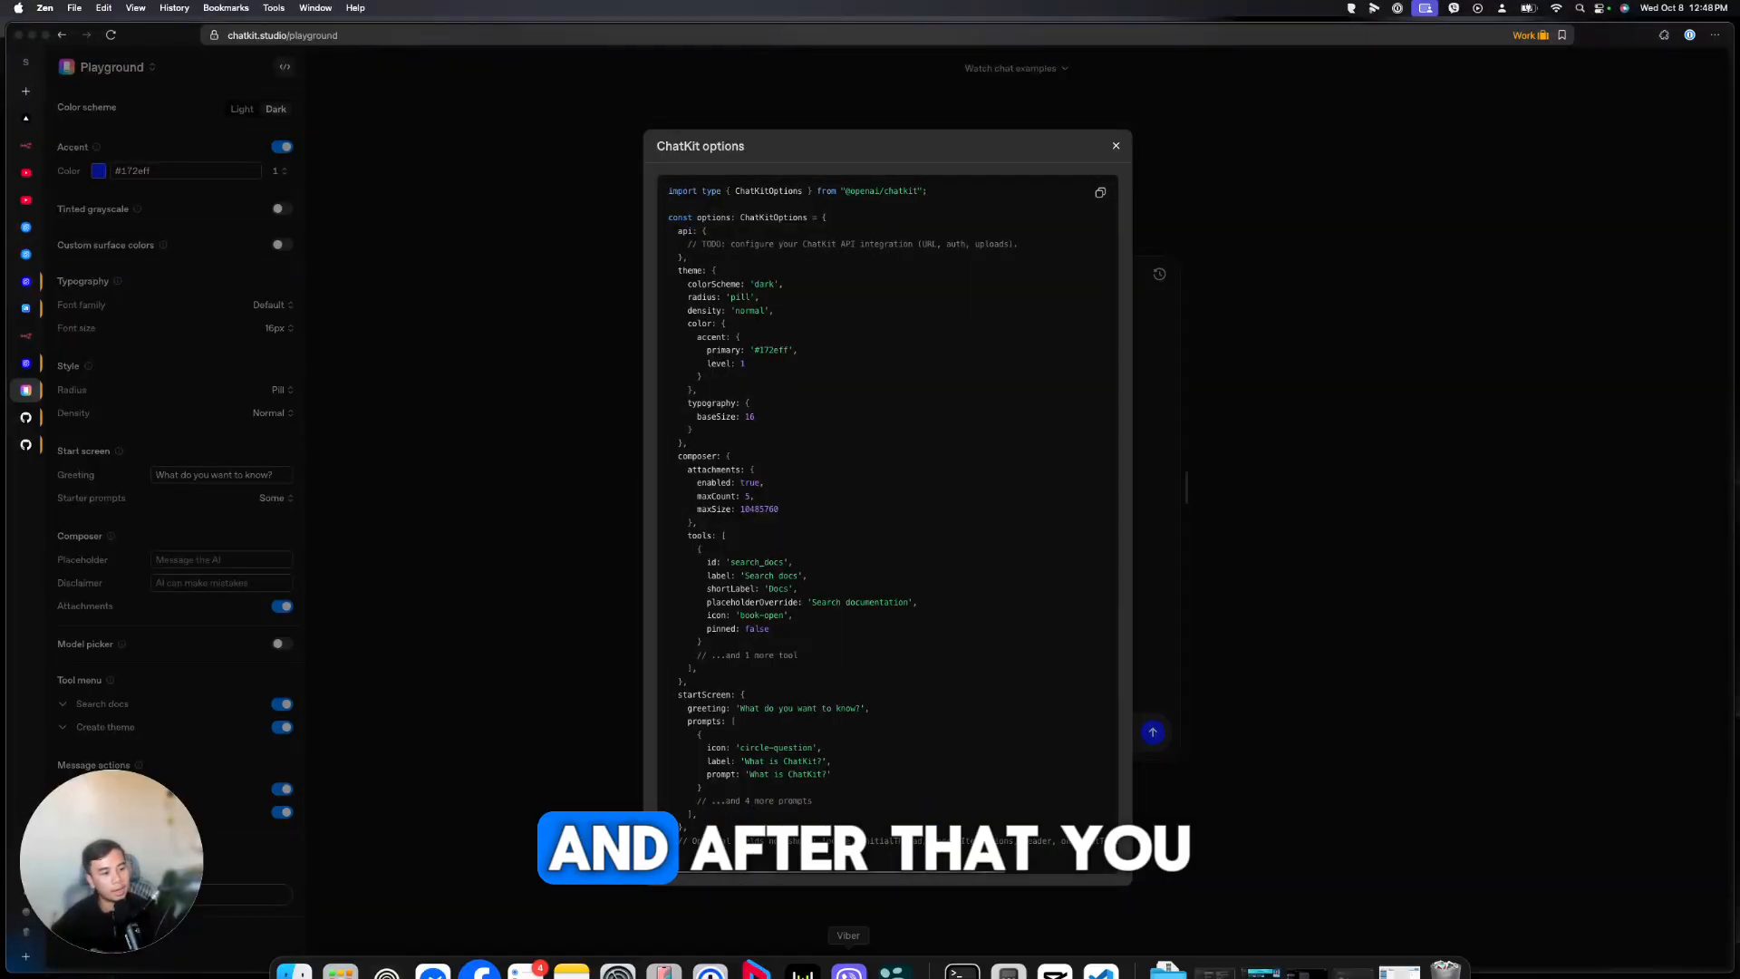
left_click(1100, 947)
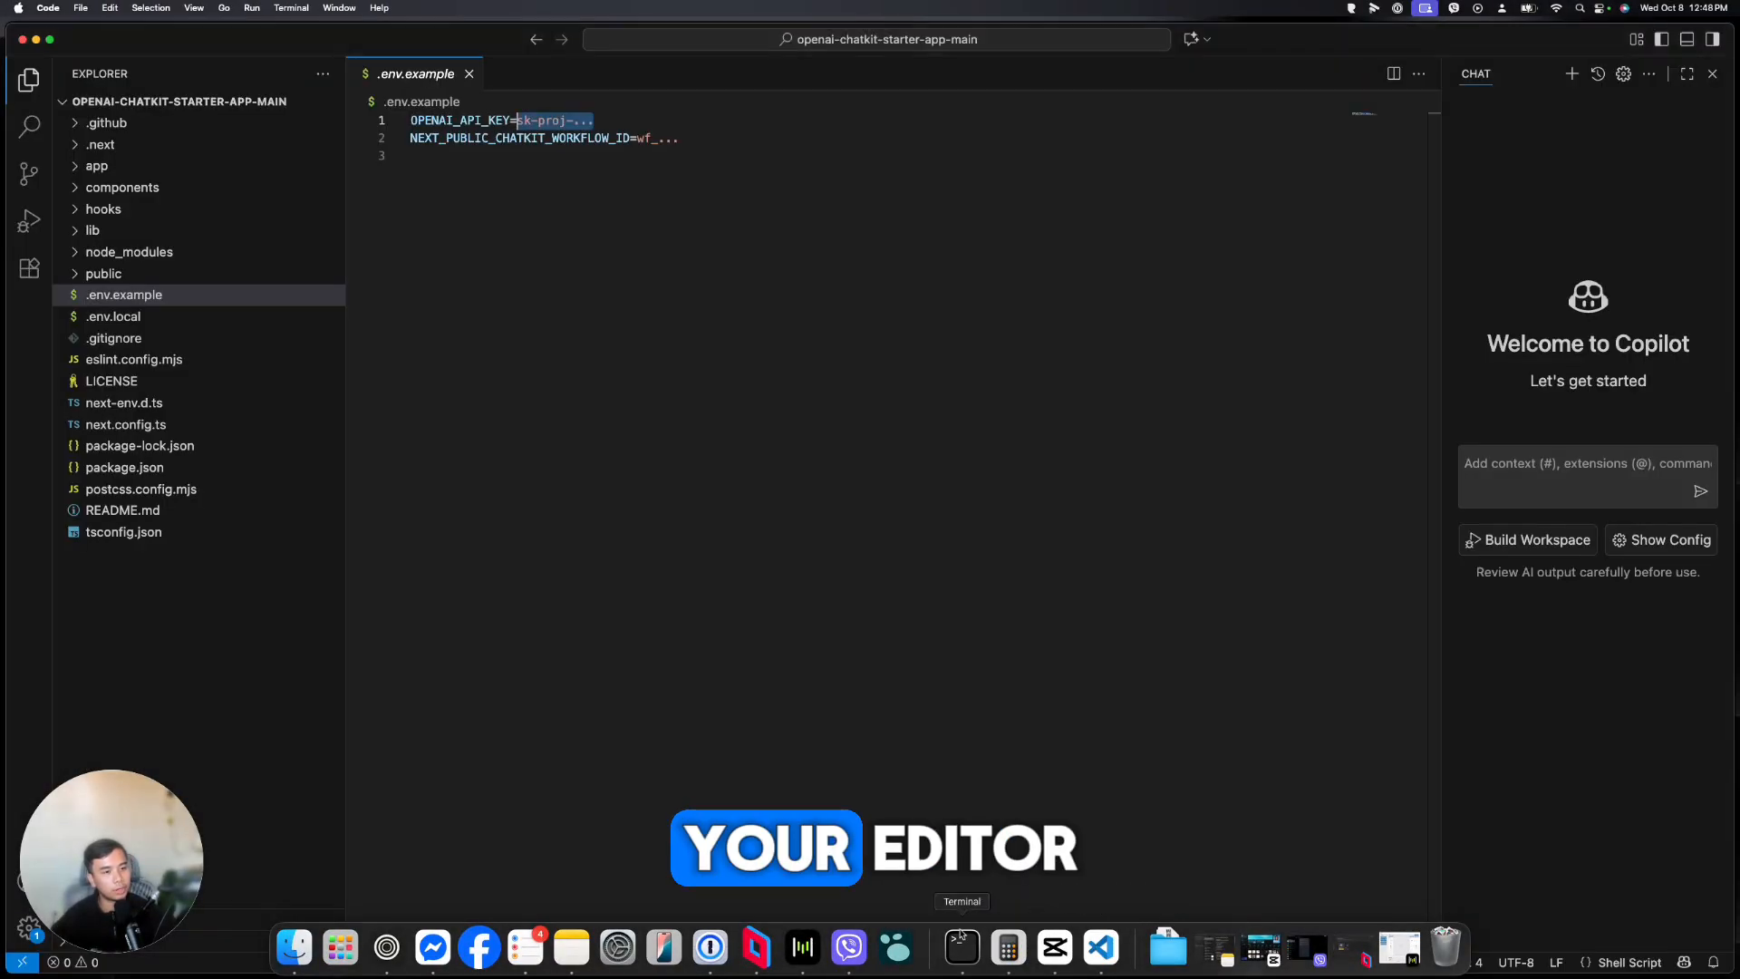
left_click(122, 187)
left_click(111, 210)
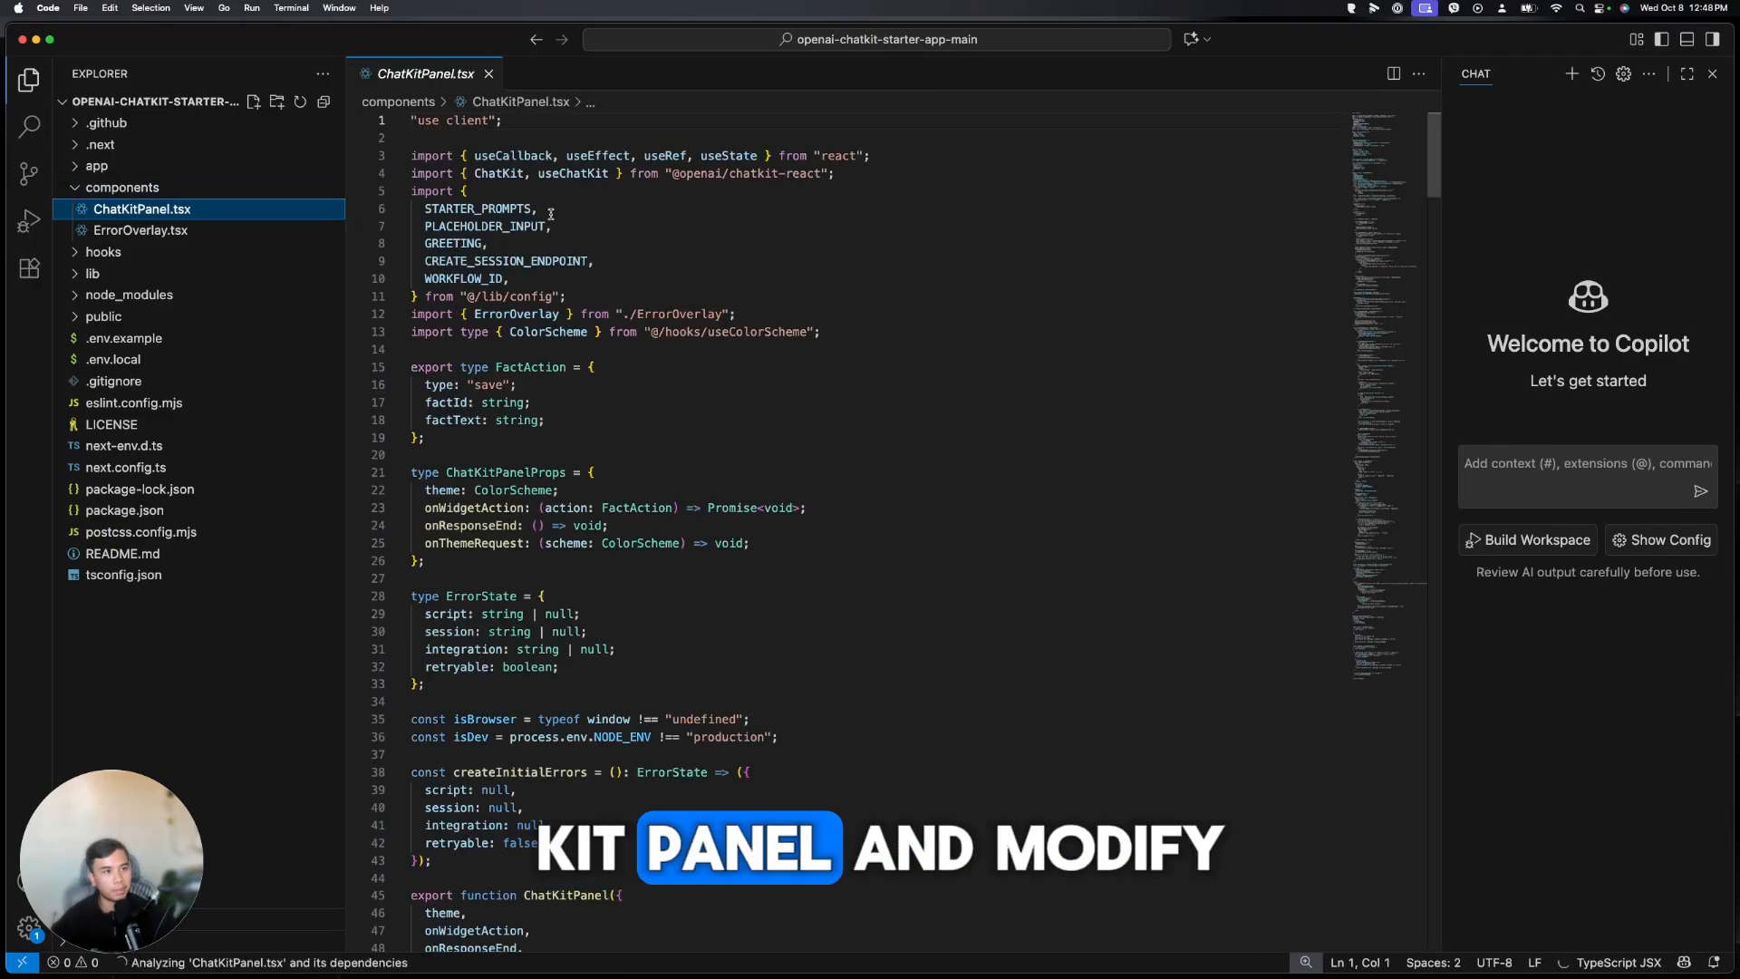
scroll(597, 301, "down", 15)
scroll(597, 301, "down", 10)
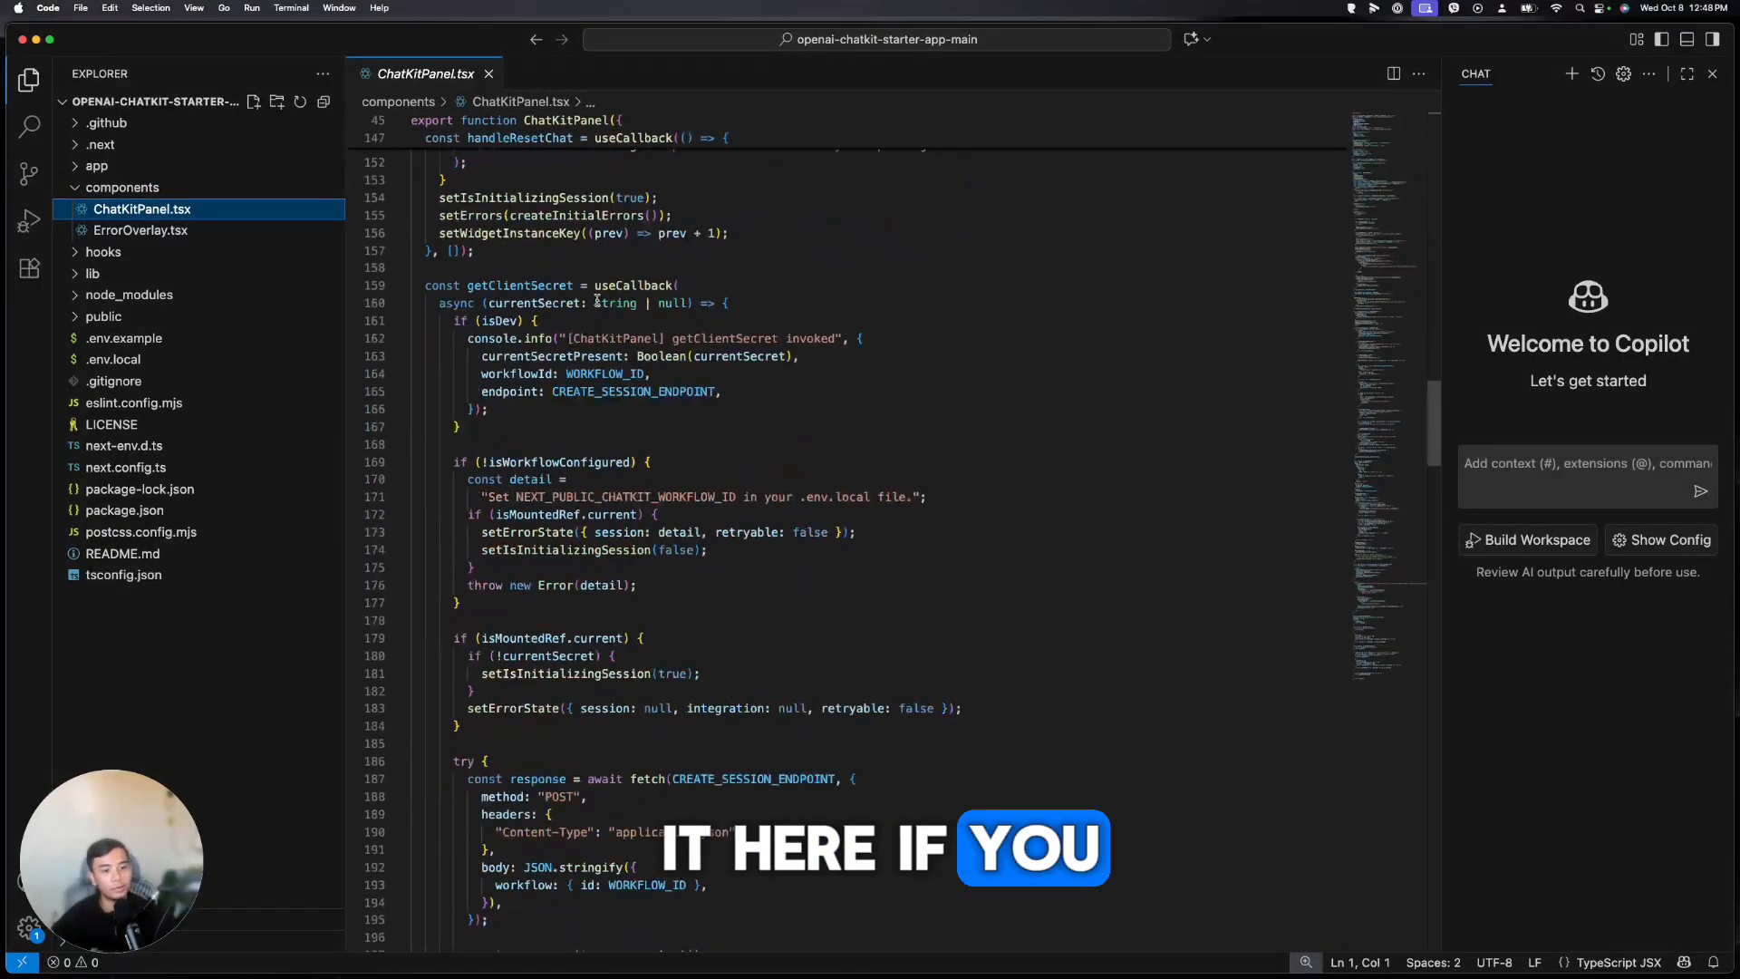
left_click(644, 250)
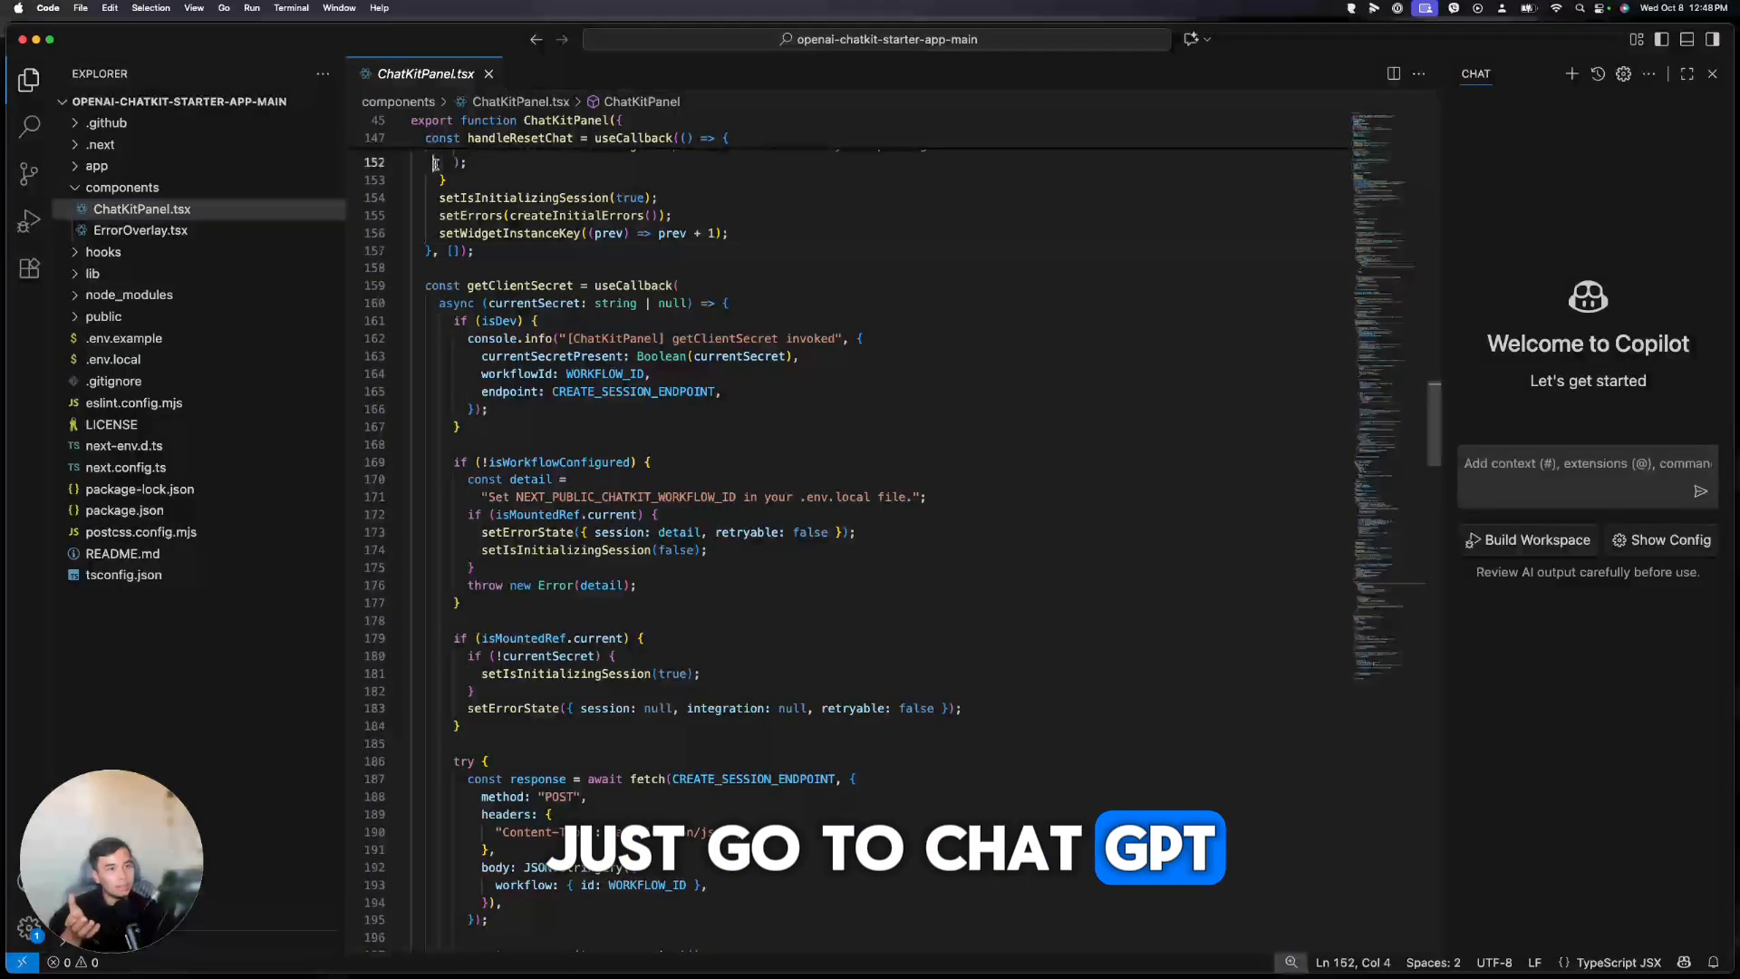
left_click_drag(432, 163, 660, 433)
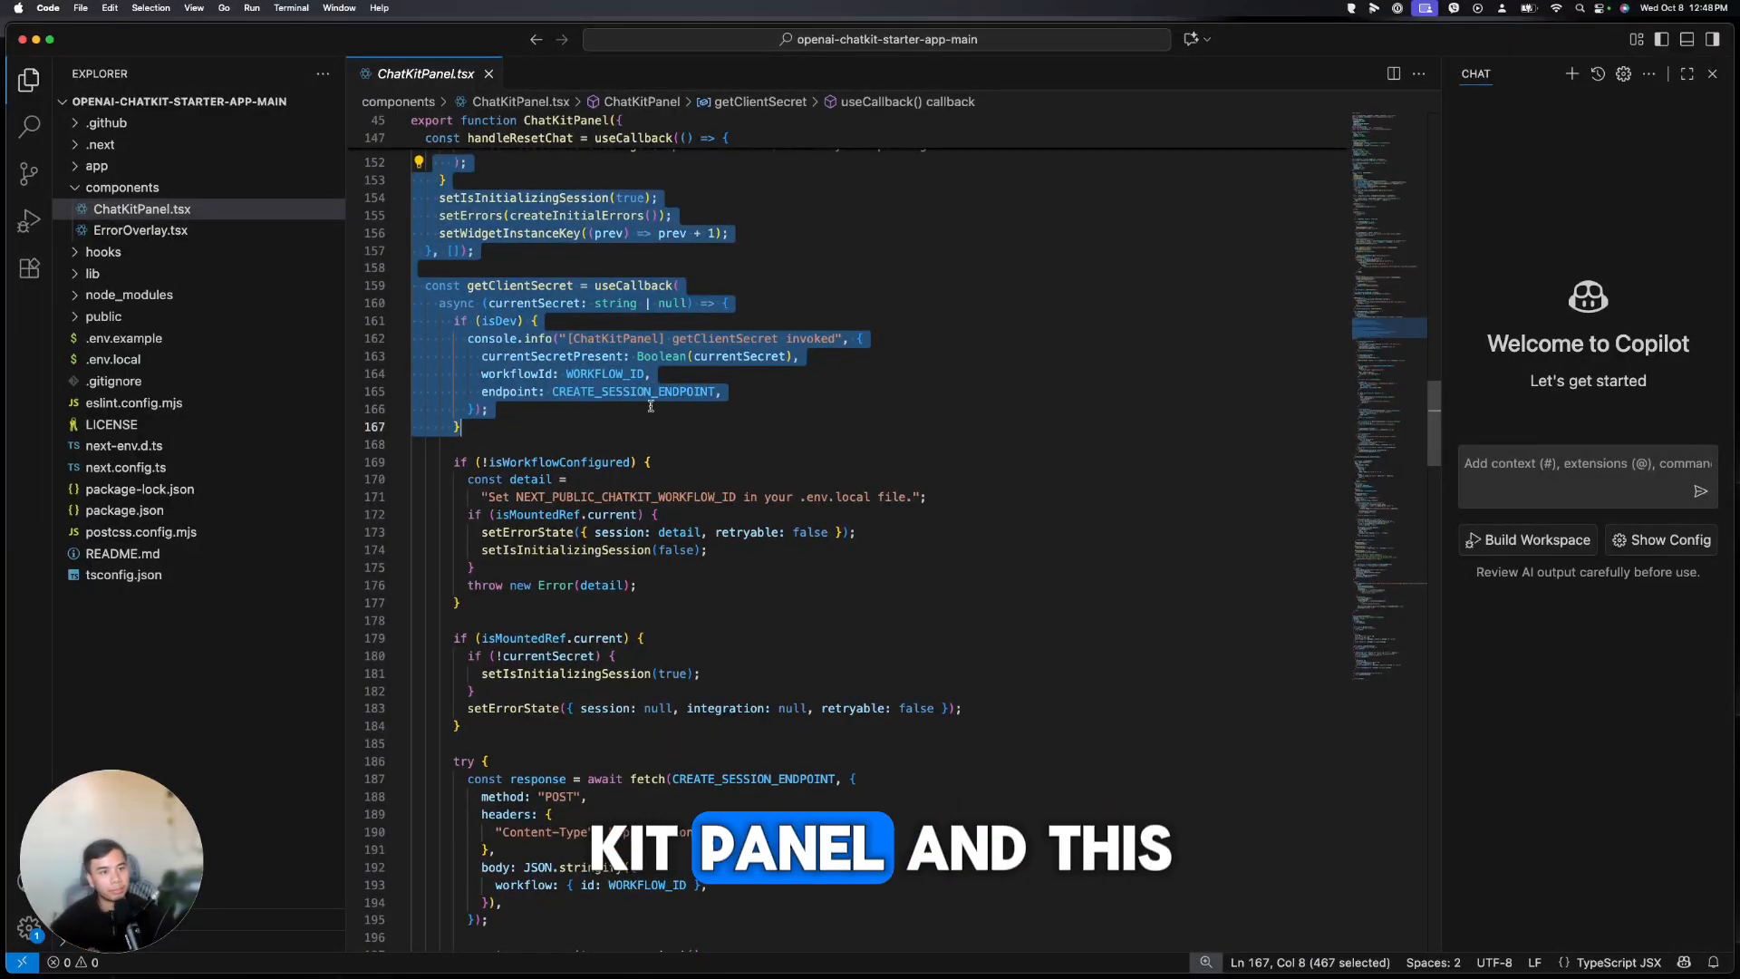
Deselect the code block, then bring up the localhost:3000 ChatKit starter app in the browser
left_click(632, 949)
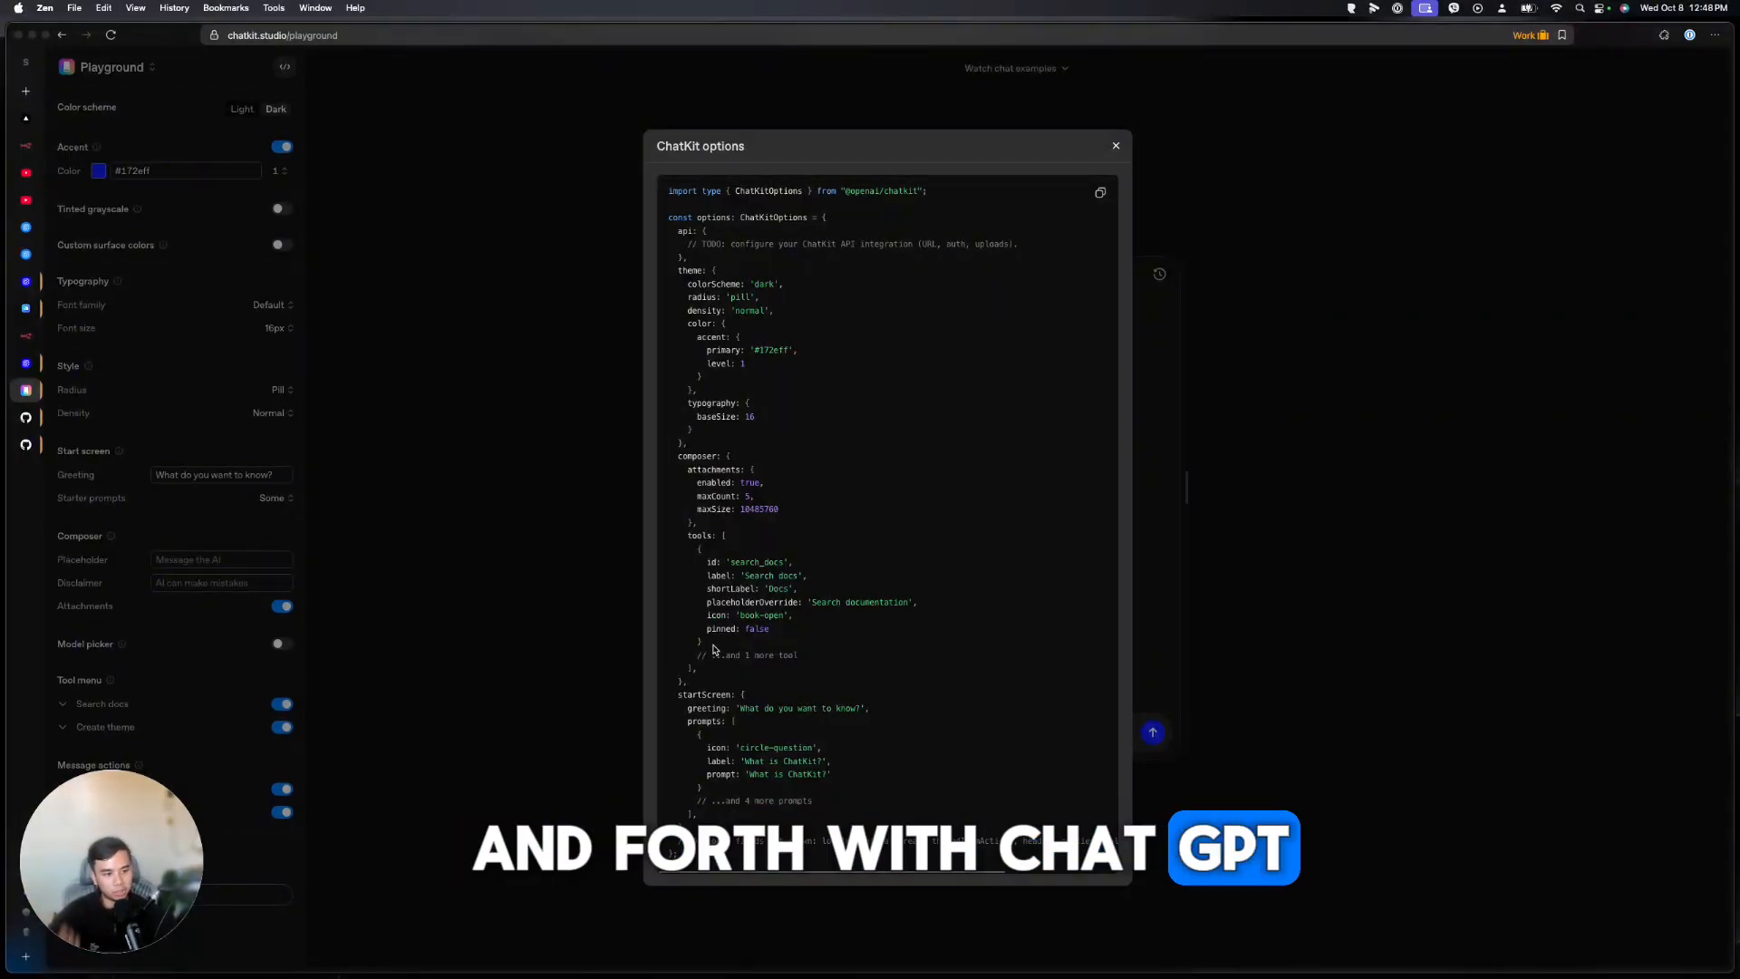
mouse_move(611, 947)
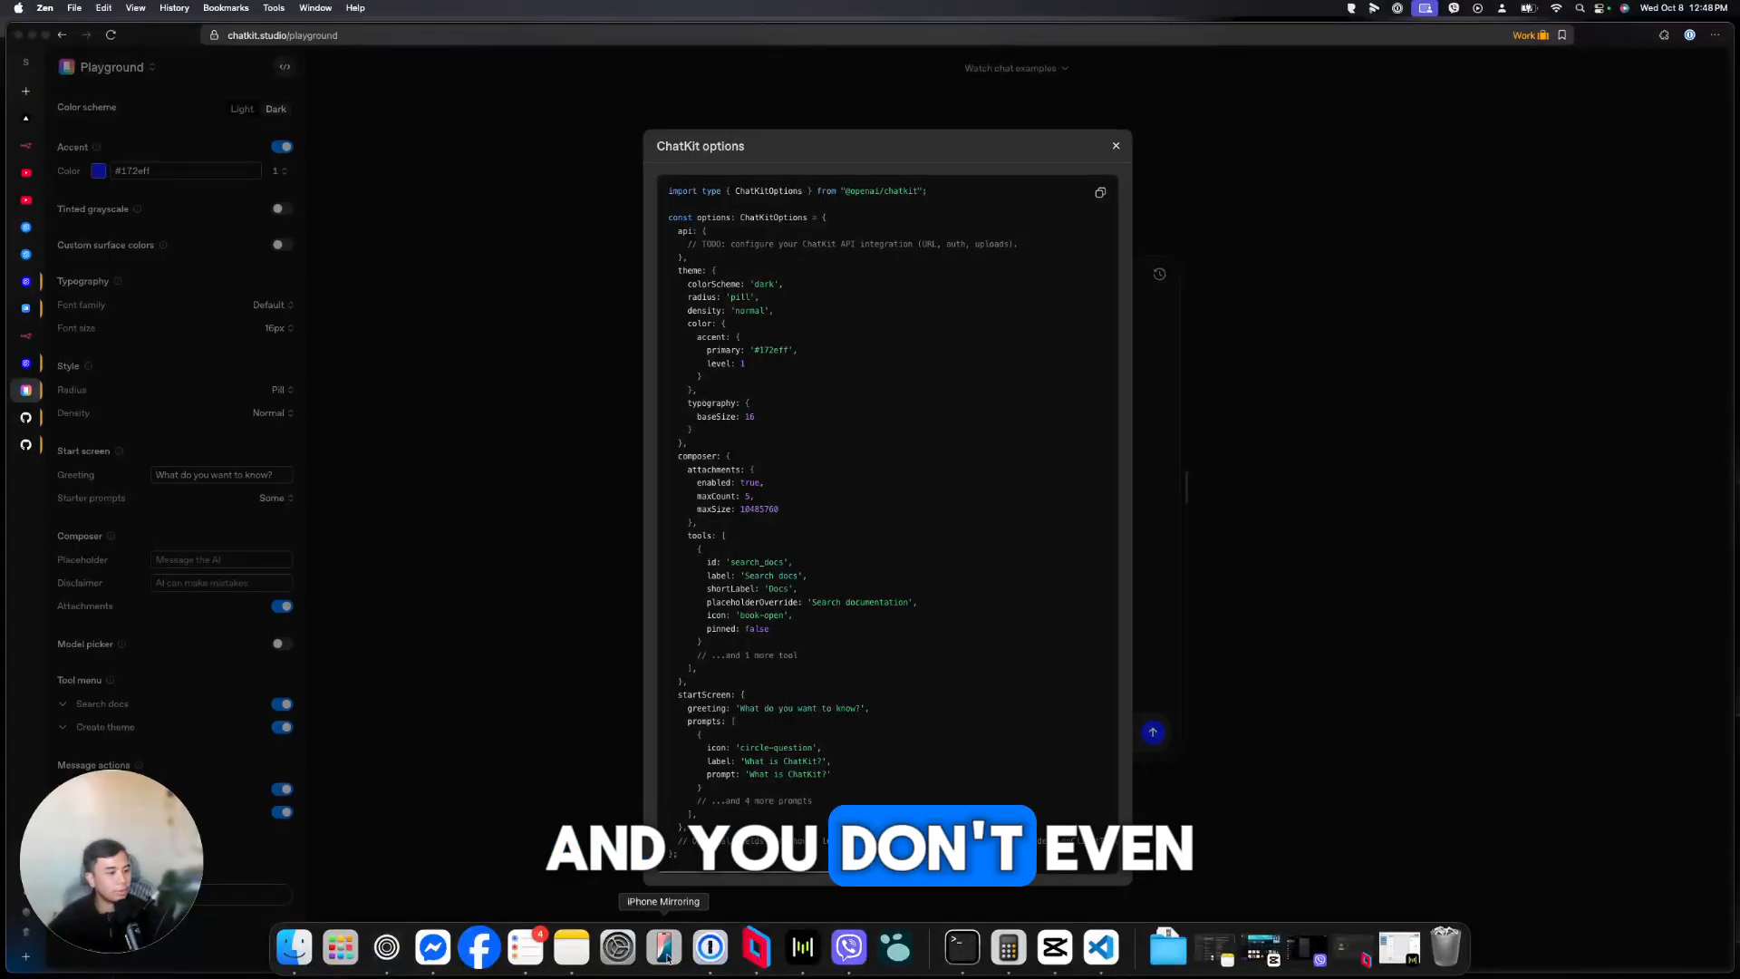
left_click(1095, 947)
left_click(483, 464)
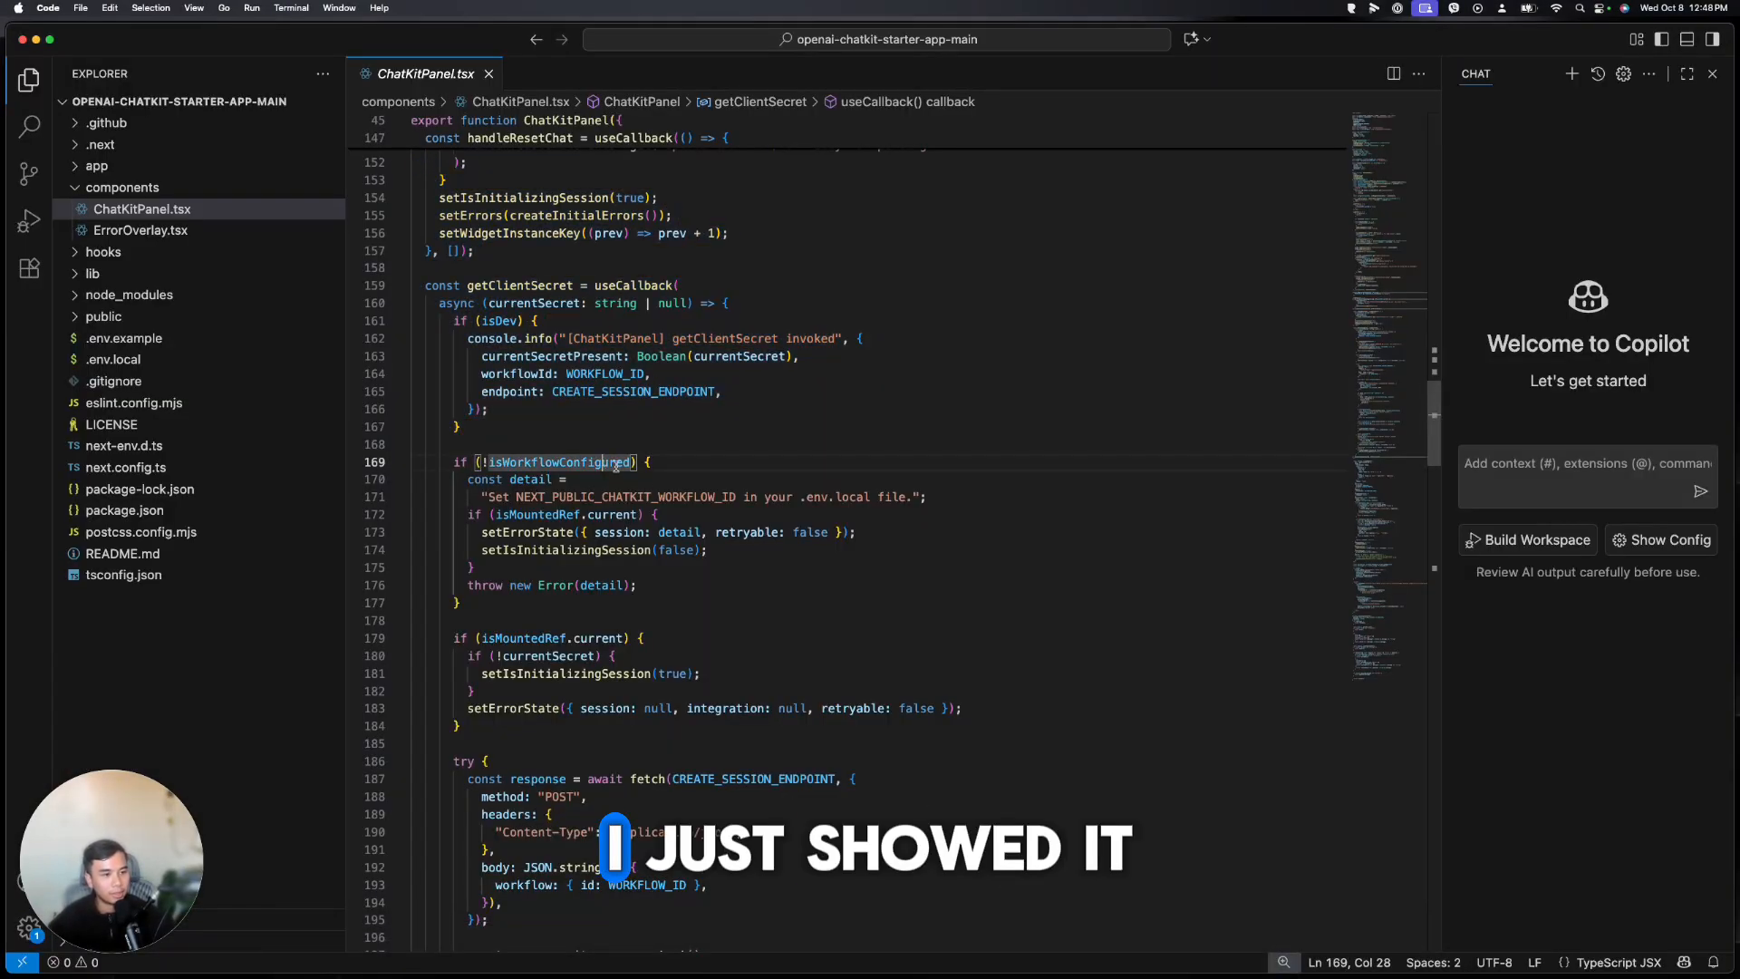
scroll(483, 471, "down", 15)
scroll(483, 472, "up", 3)
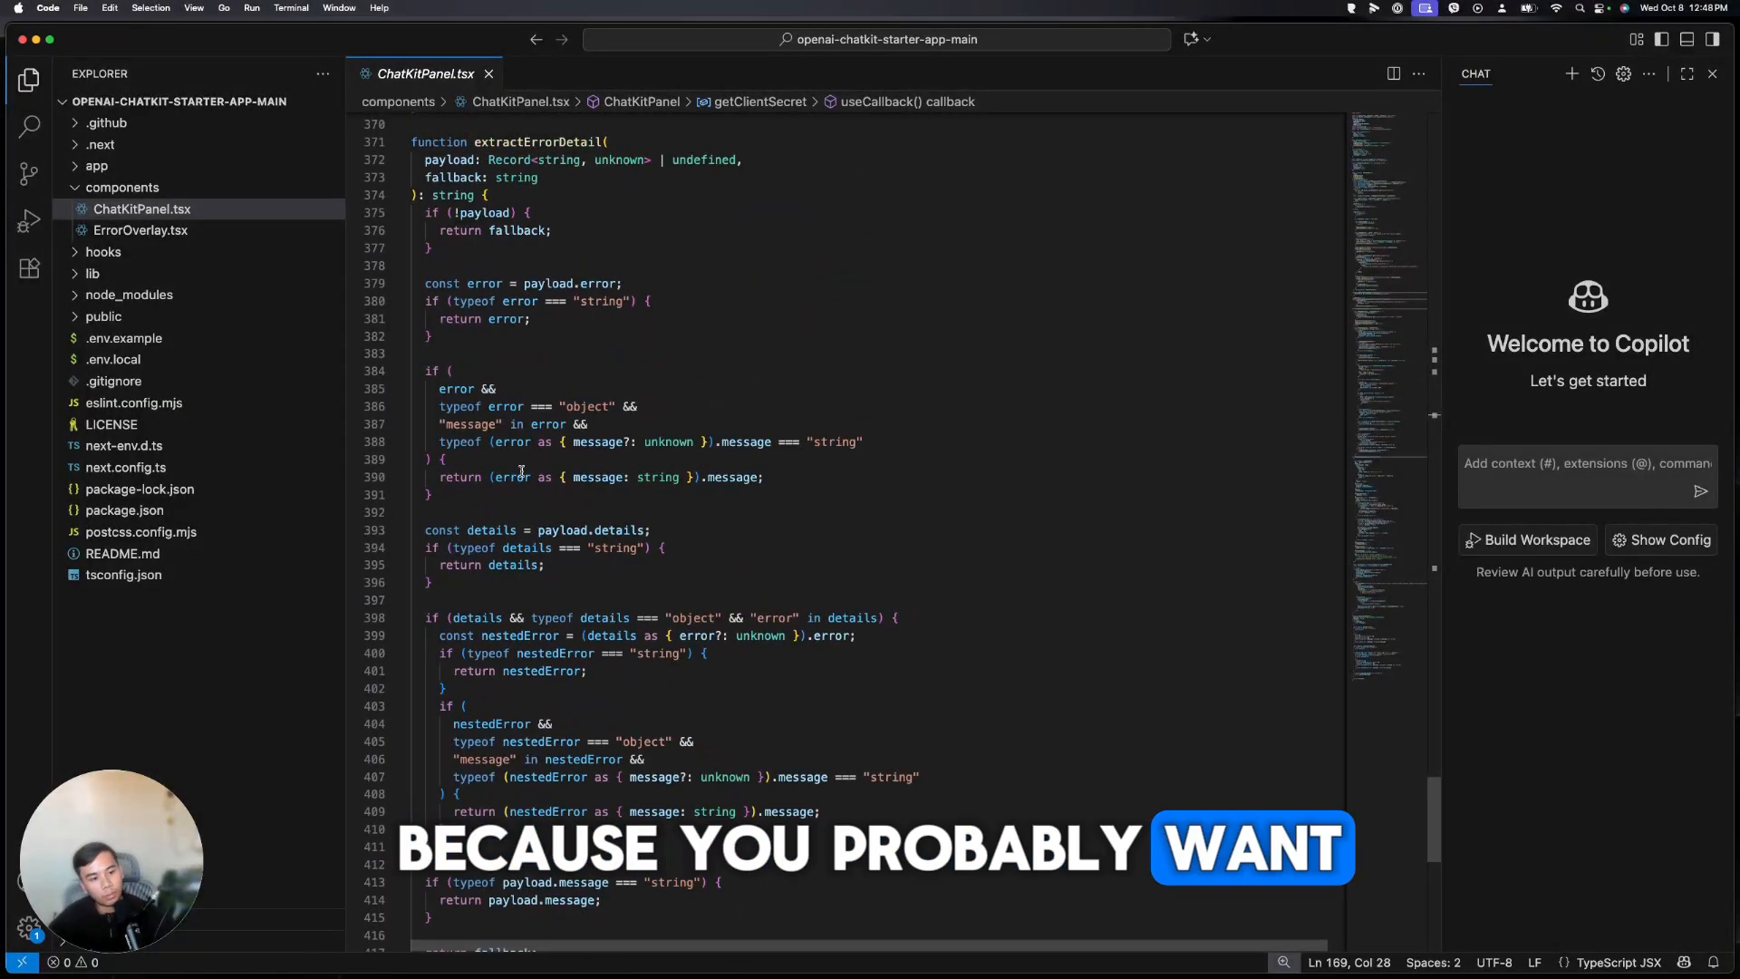
mouse_move(450, 968)
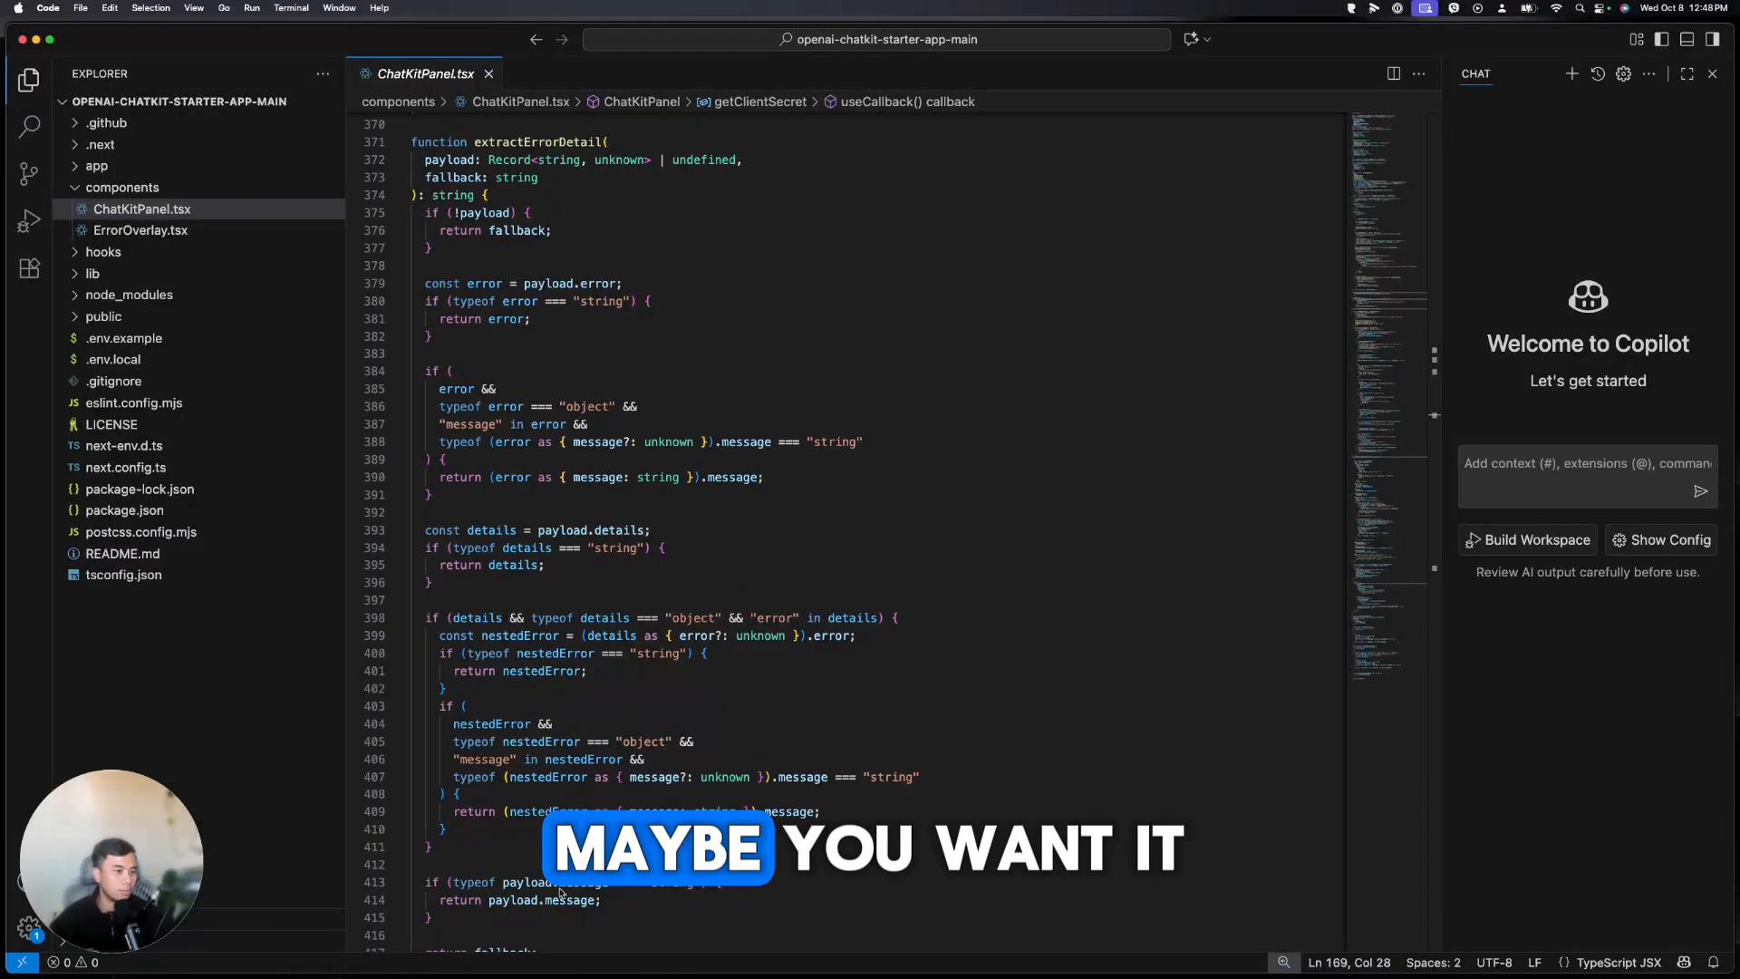
scroll(843, 525, "up", 20)
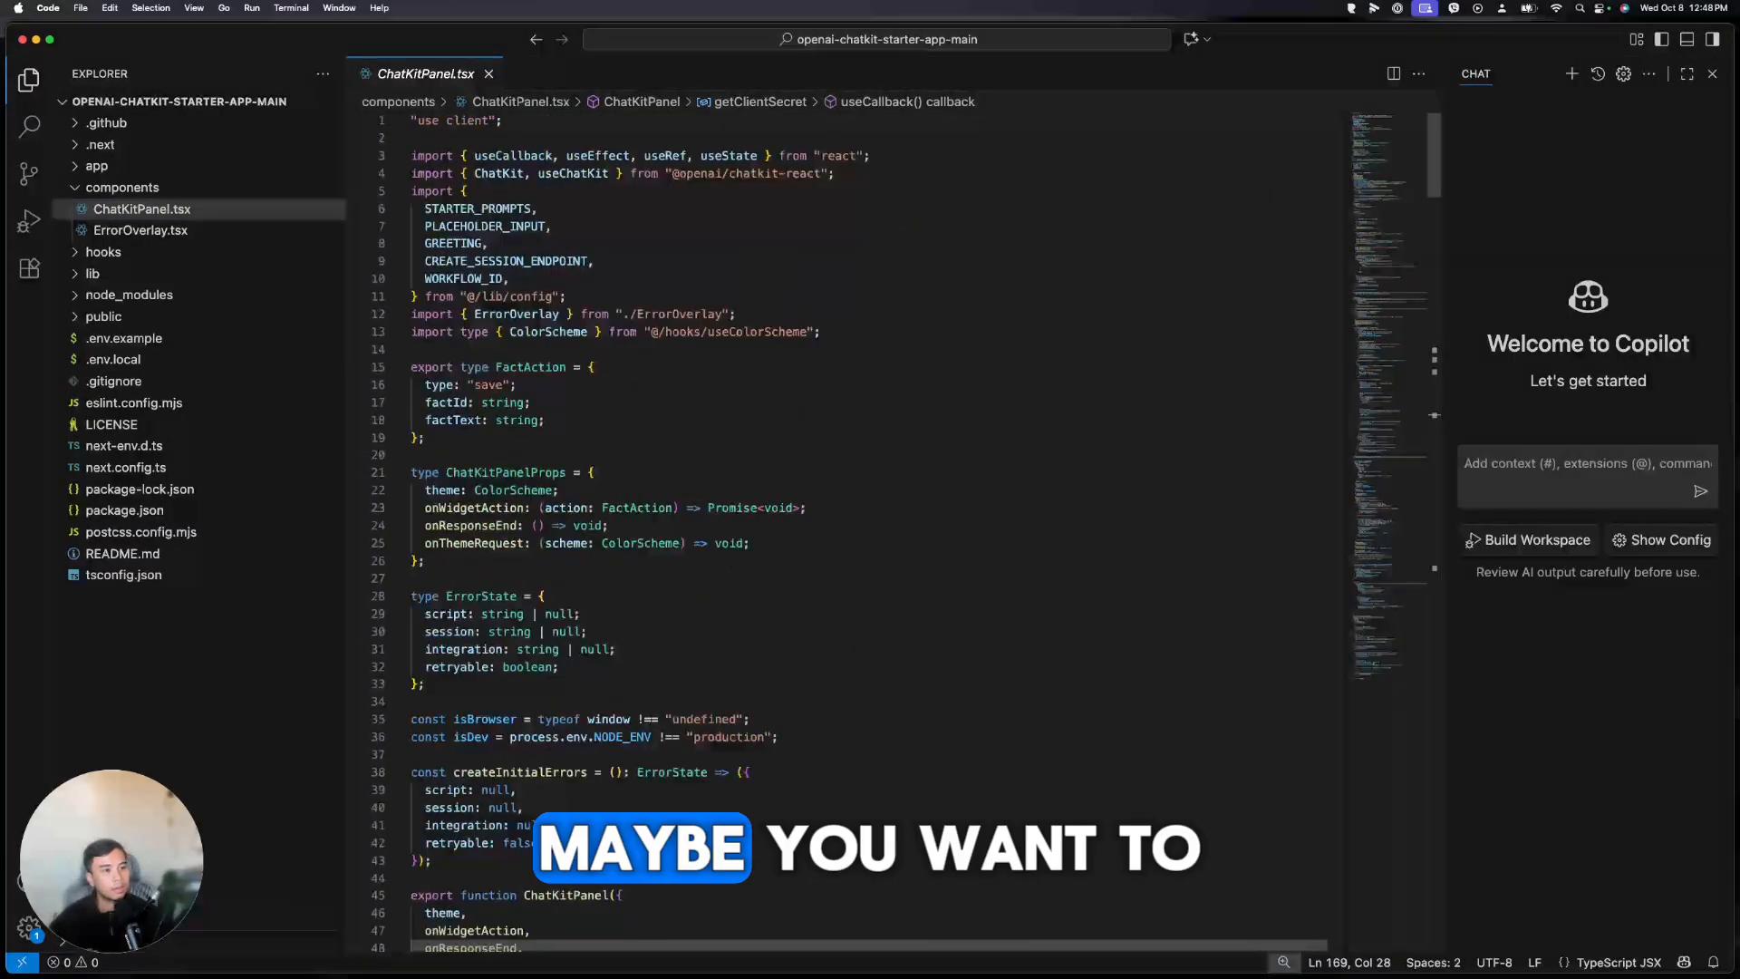
mouse_move(710, 968)
left_click(387, 968)
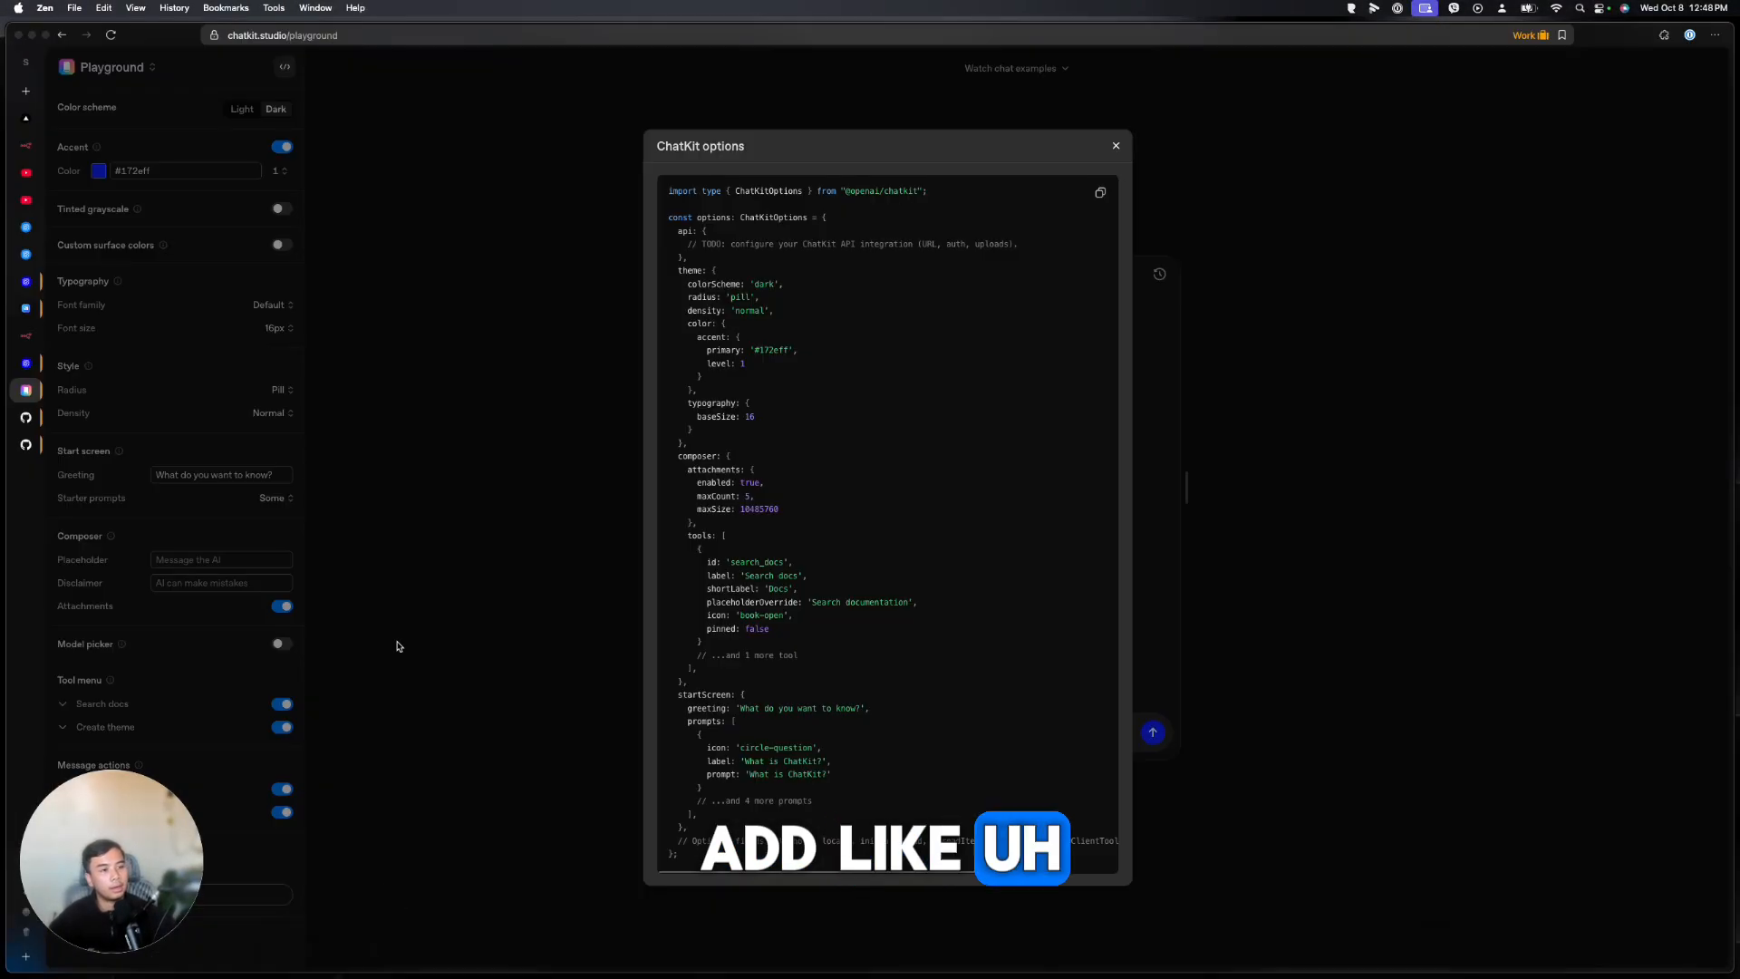
left_click(26, 118)
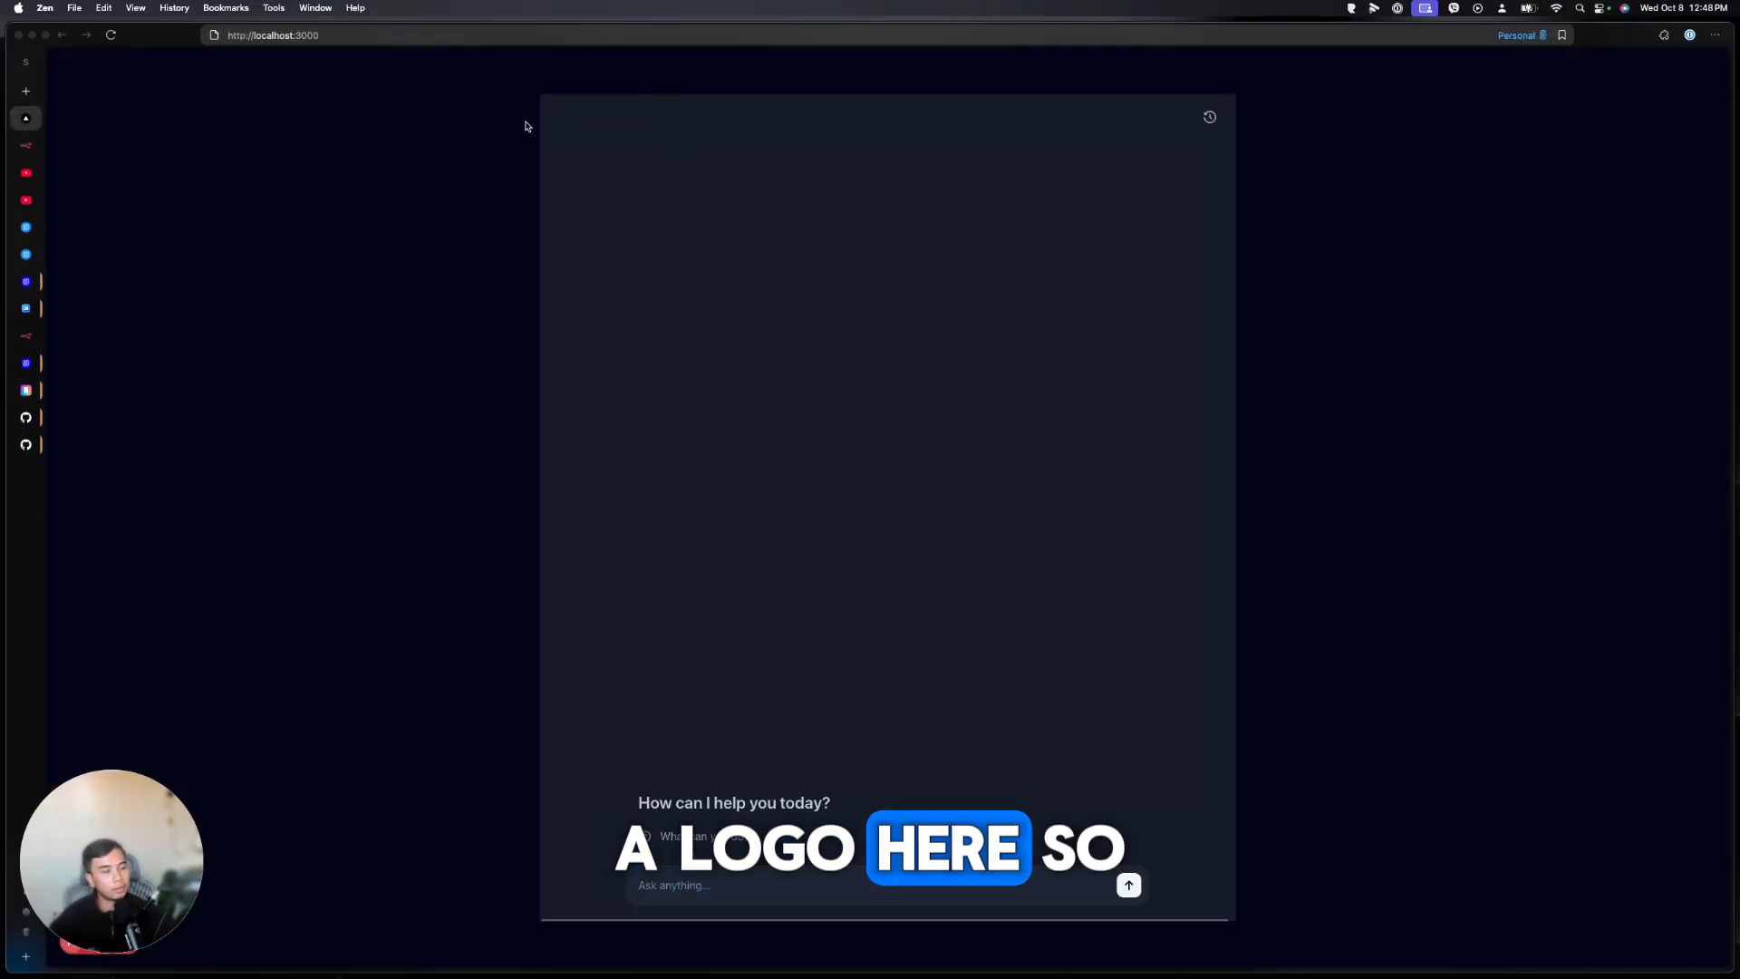
Look through App.tsx and page.tsx in the app folder, then return to ChatKitPanel.tsx
mouse_move(793, 959)
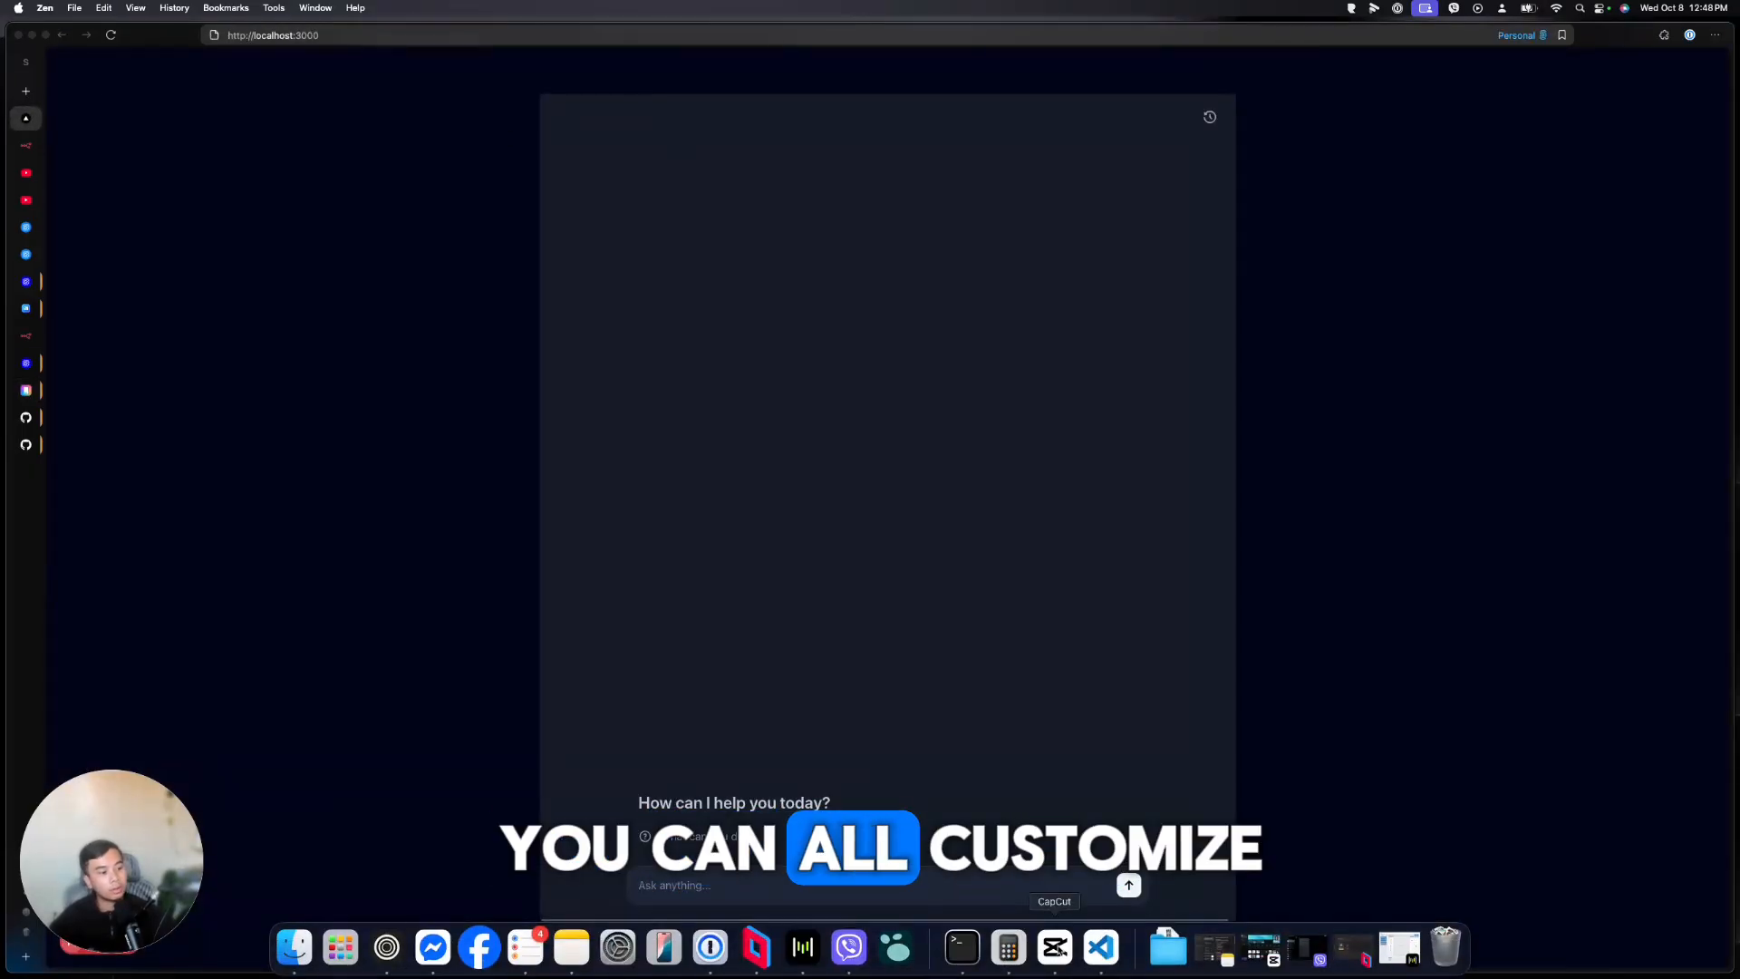
left_click(1101, 947)
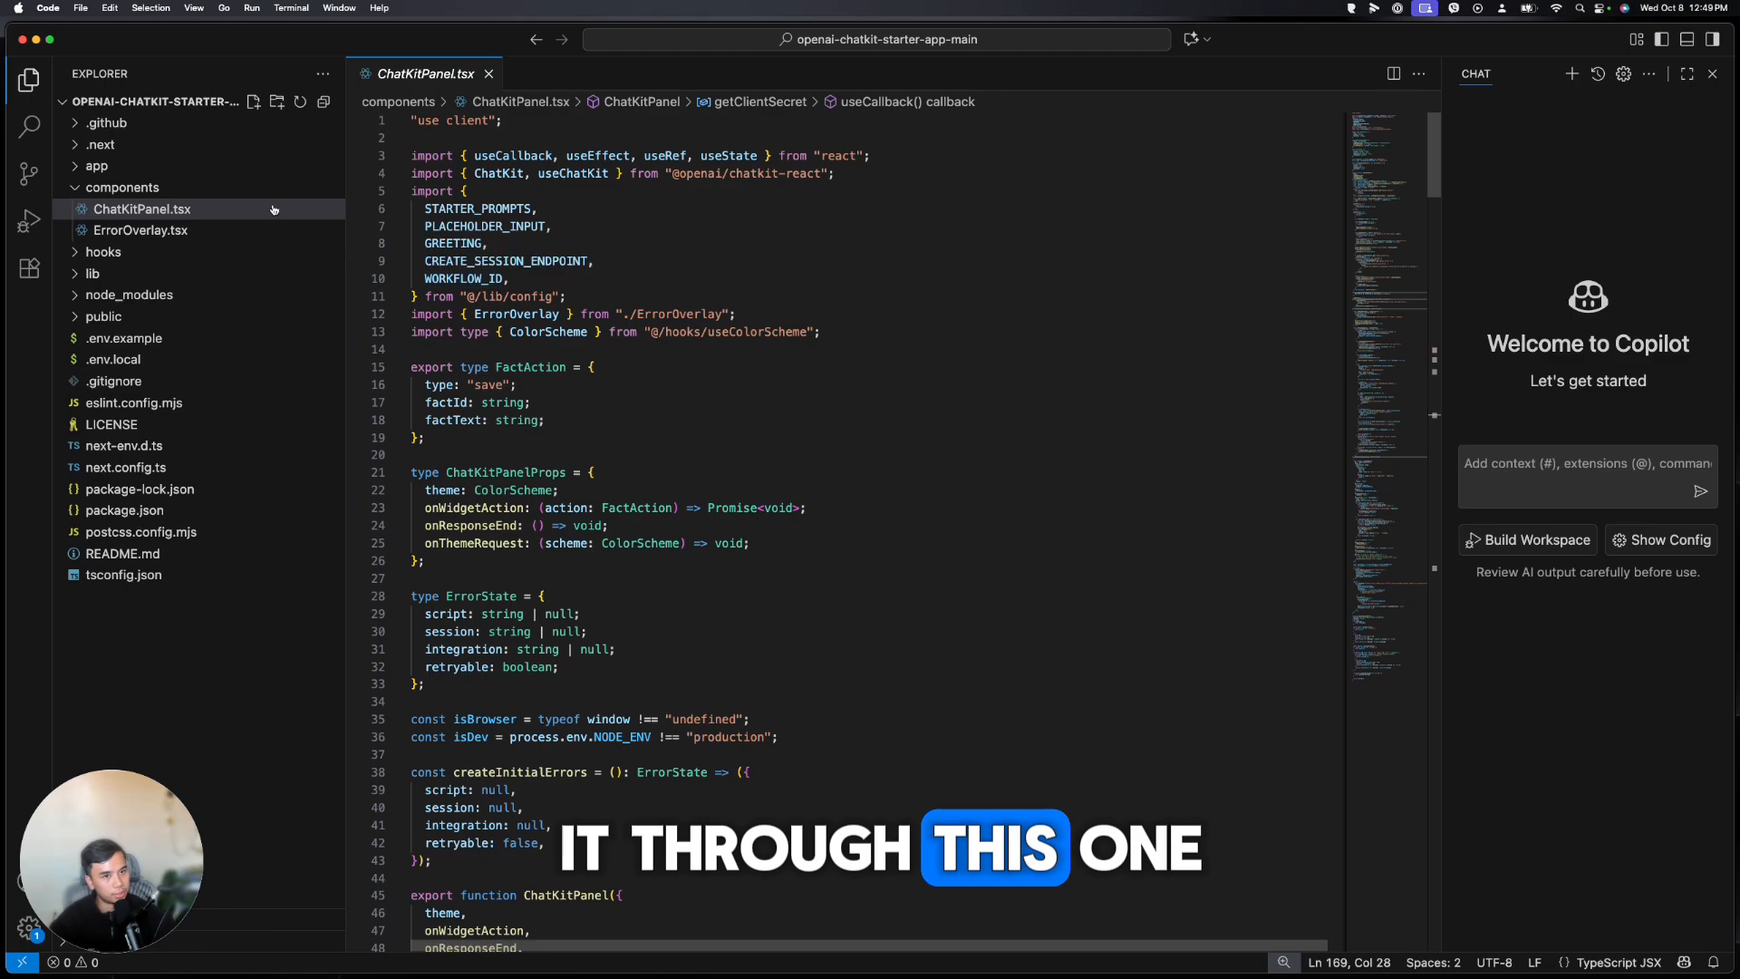
left_click(97, 166)
left_click(116, 209)
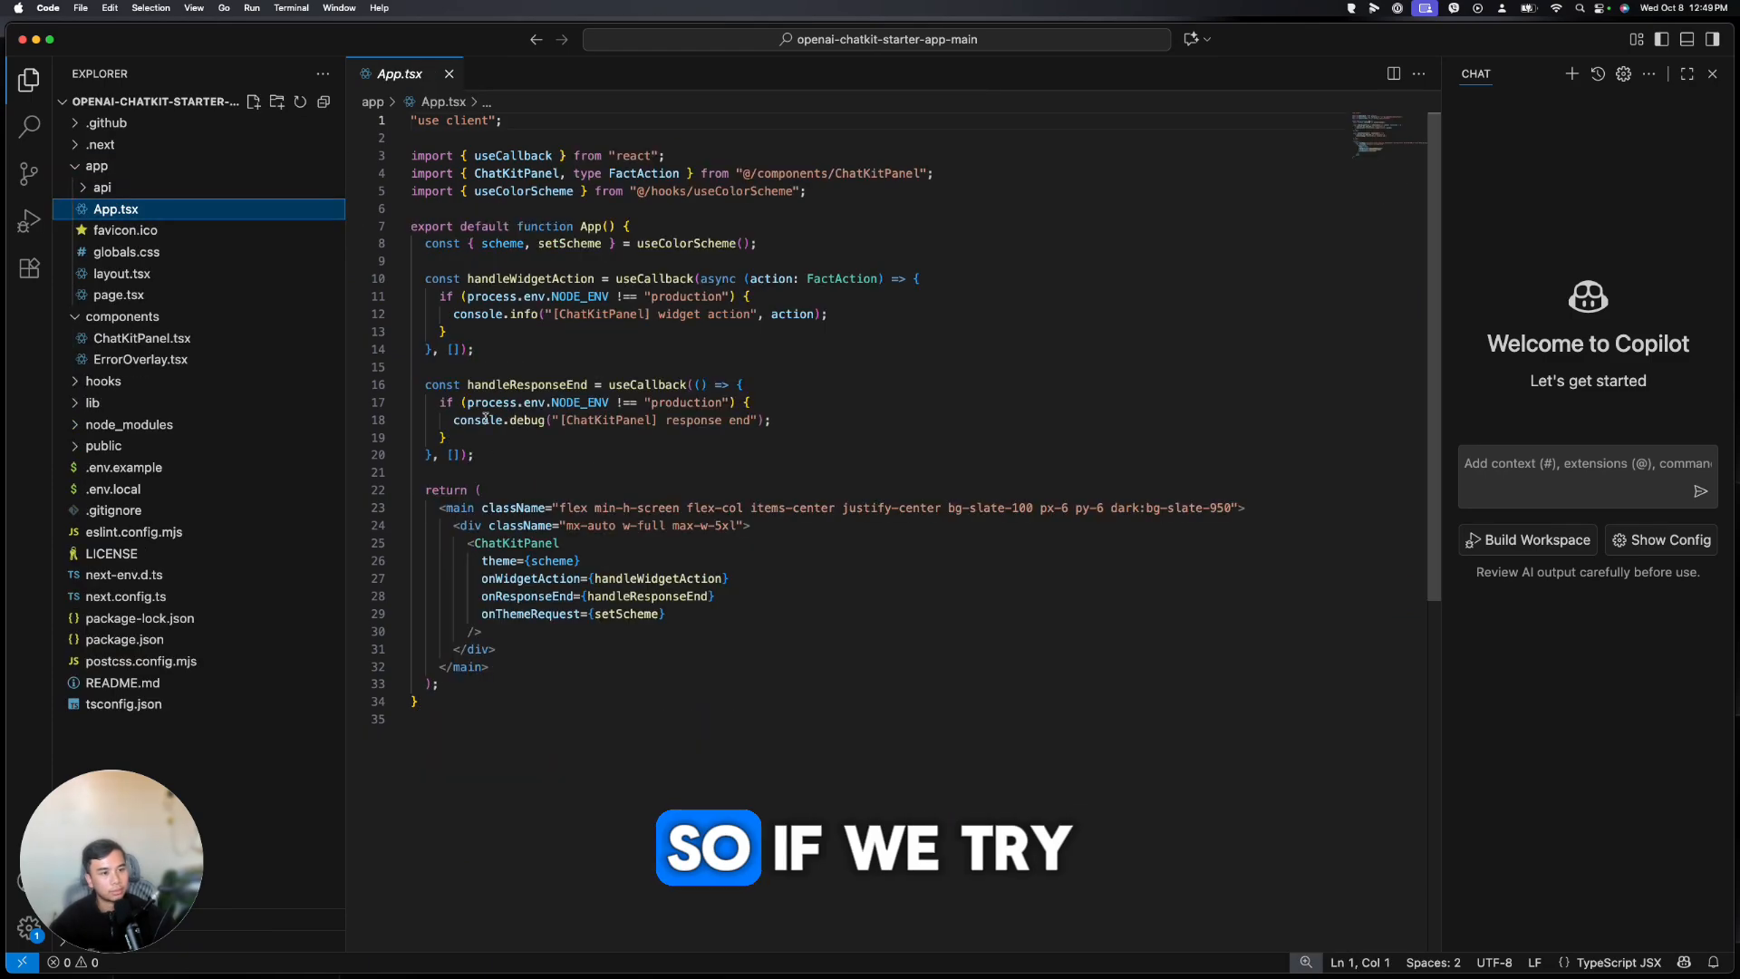
left_click(172, 295)
left_click(223, 338)
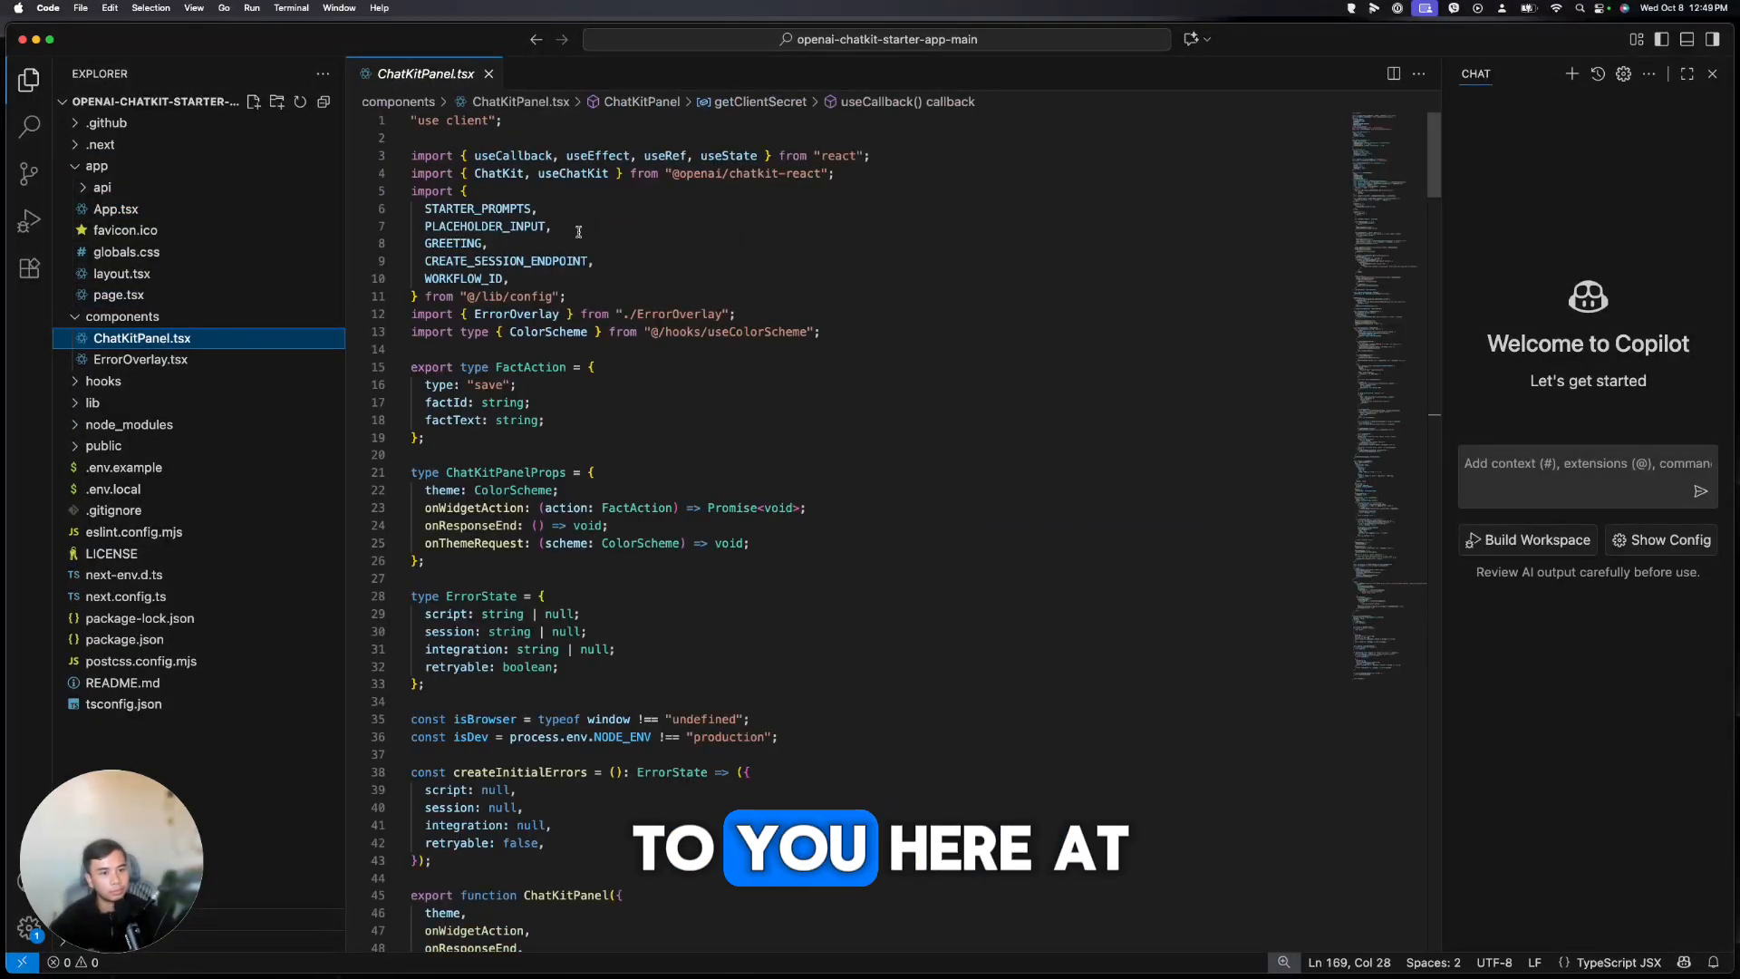
Insert a new line with <div>Hello there above the ChatKit element in the return block
scroll(539, 346, "down", 20)
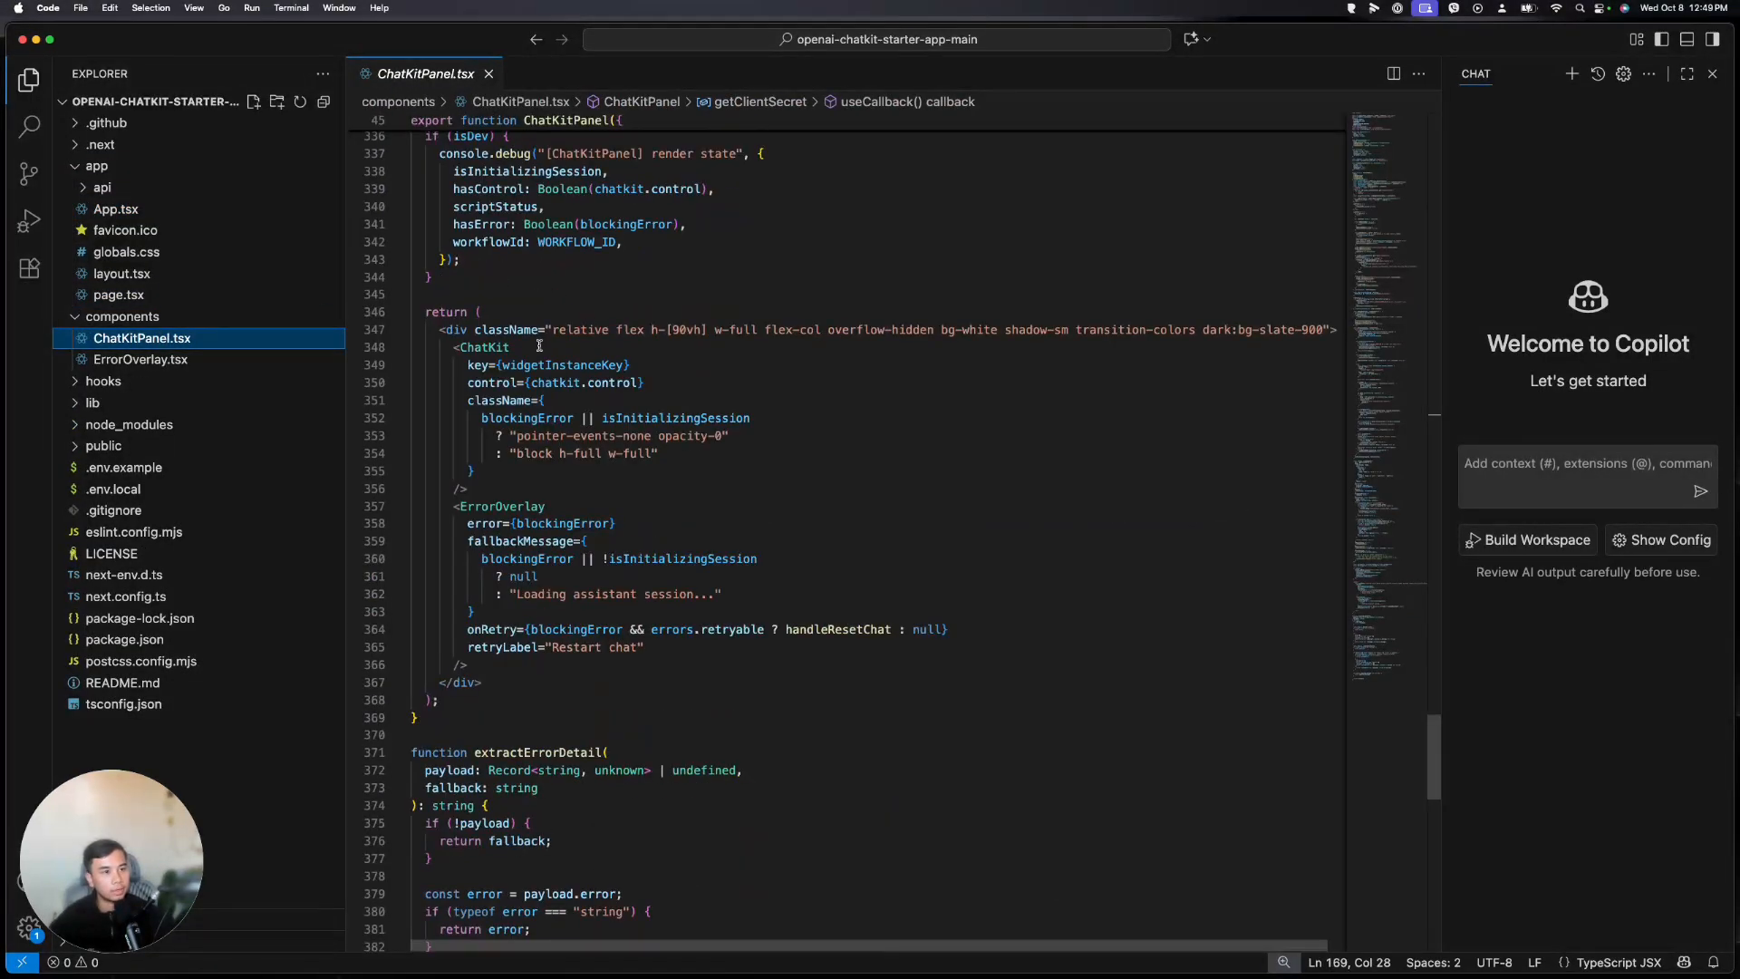
left_click(455, 348)
key("Return")
key("Up")
type("<di")
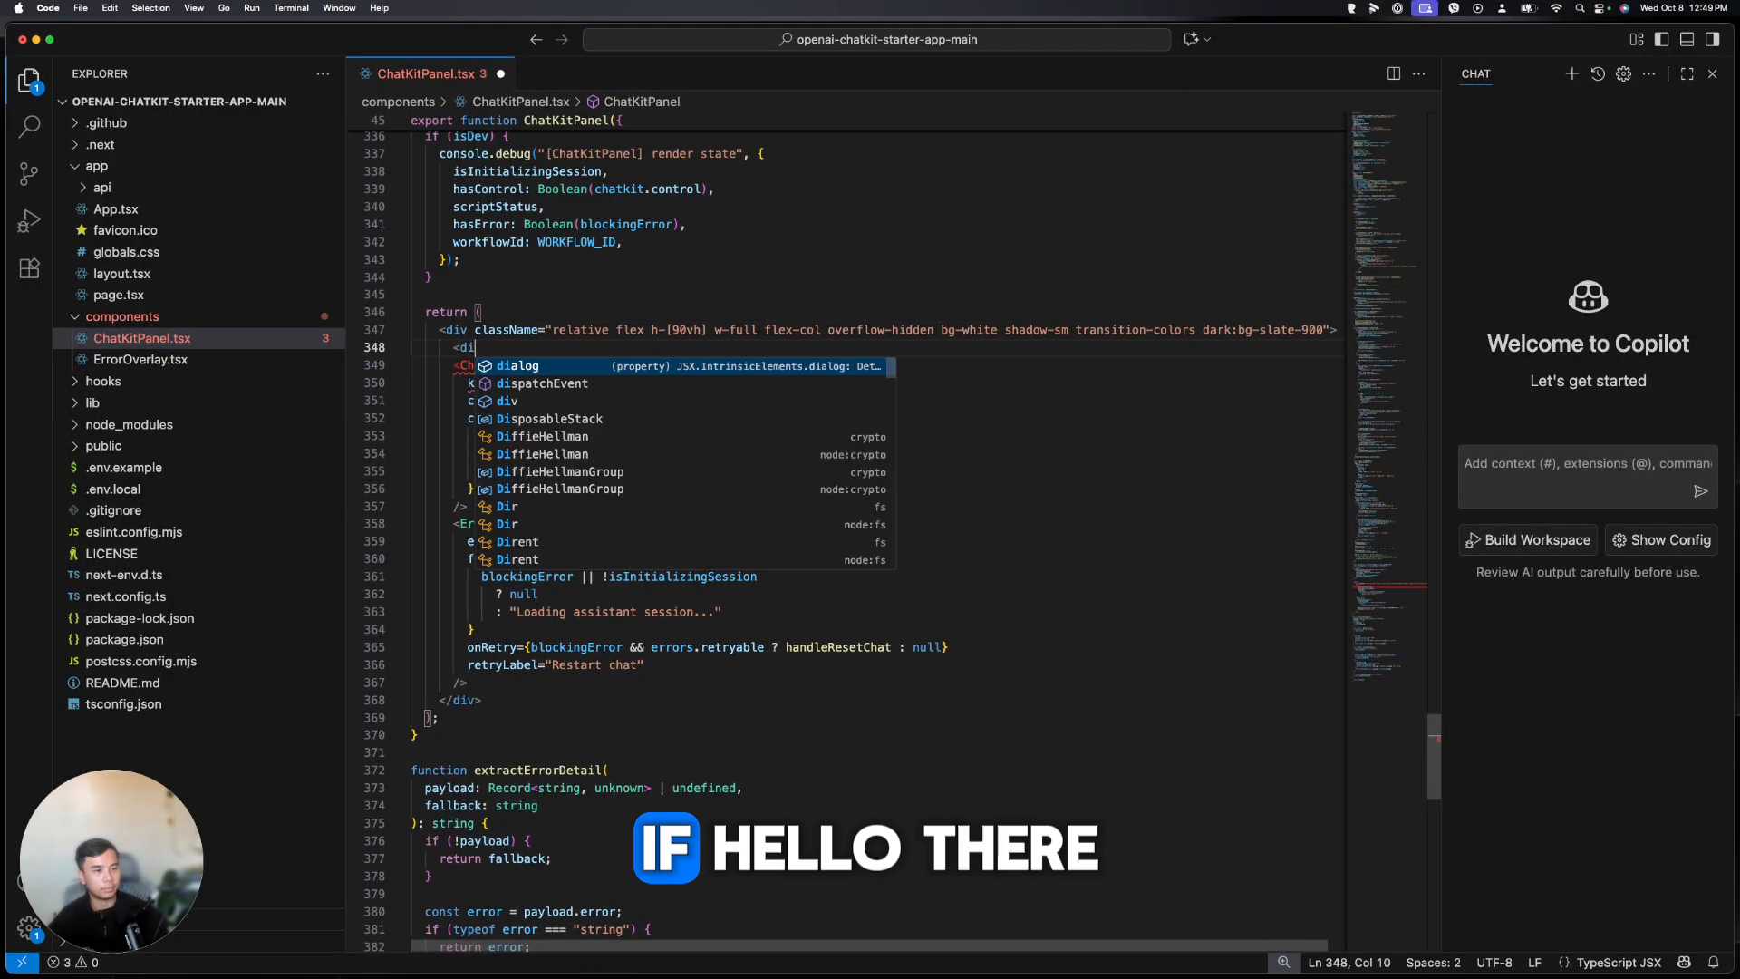
type("v>Hello there")
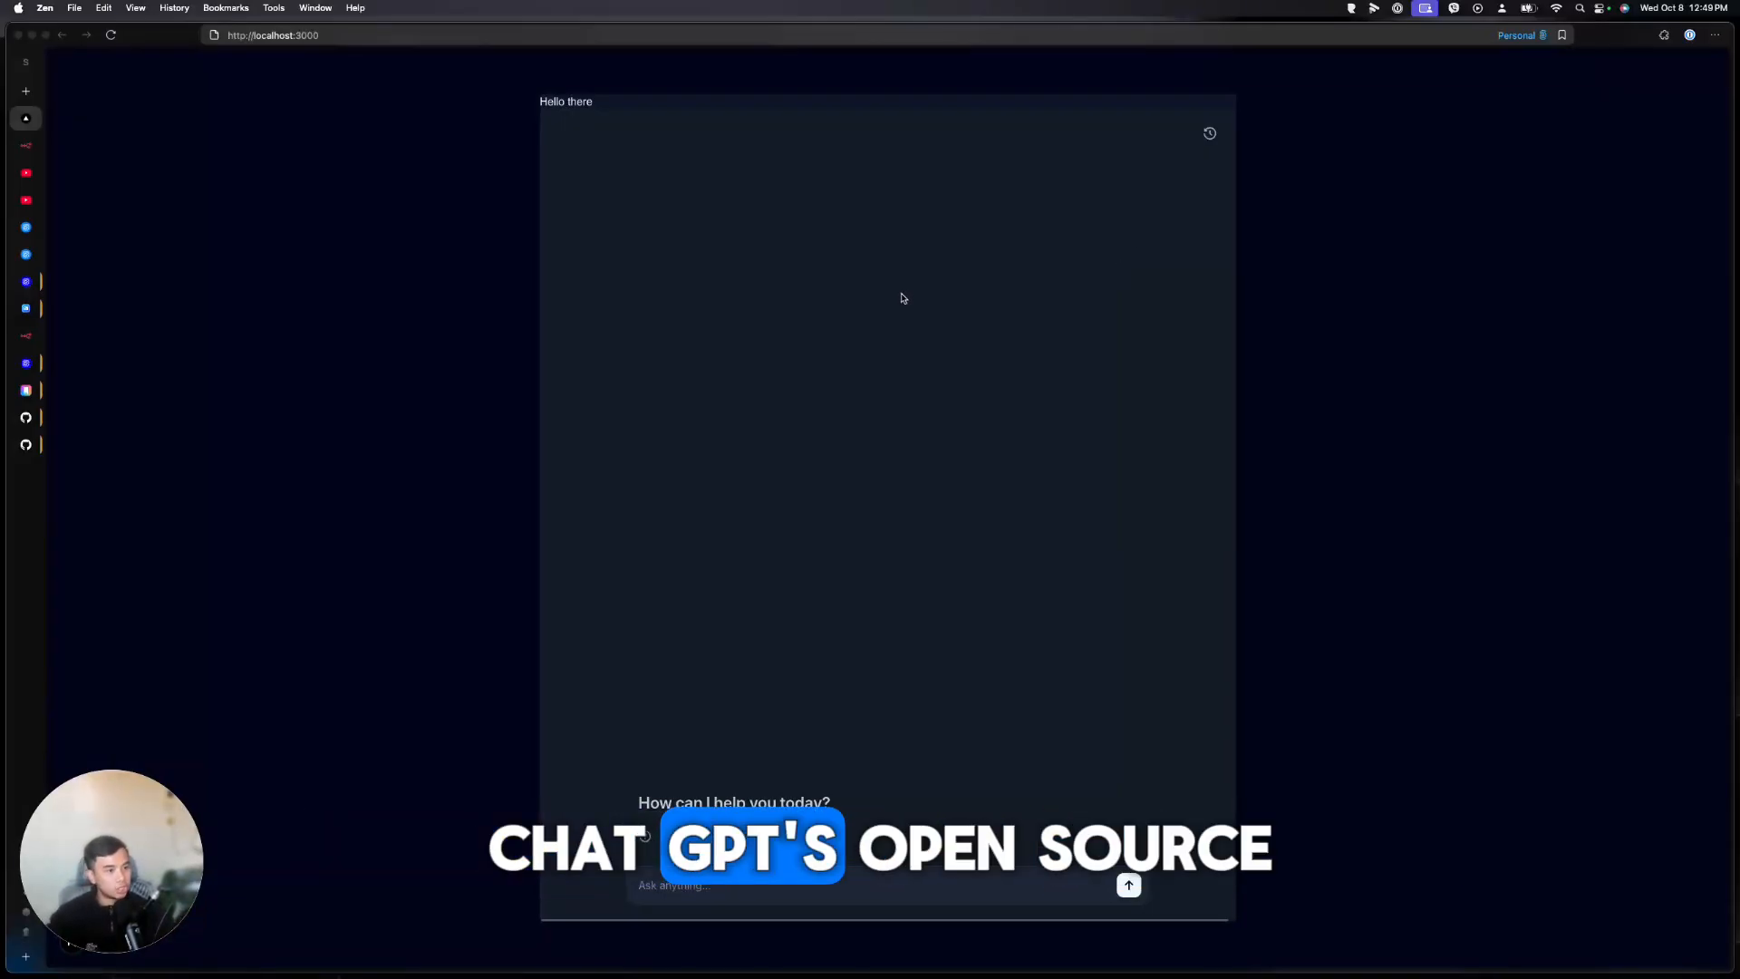
Check the openai-chatkit-starter-app GitHub repository, then return to the Sample workflow in Agent Builder
left_click(25, 444)
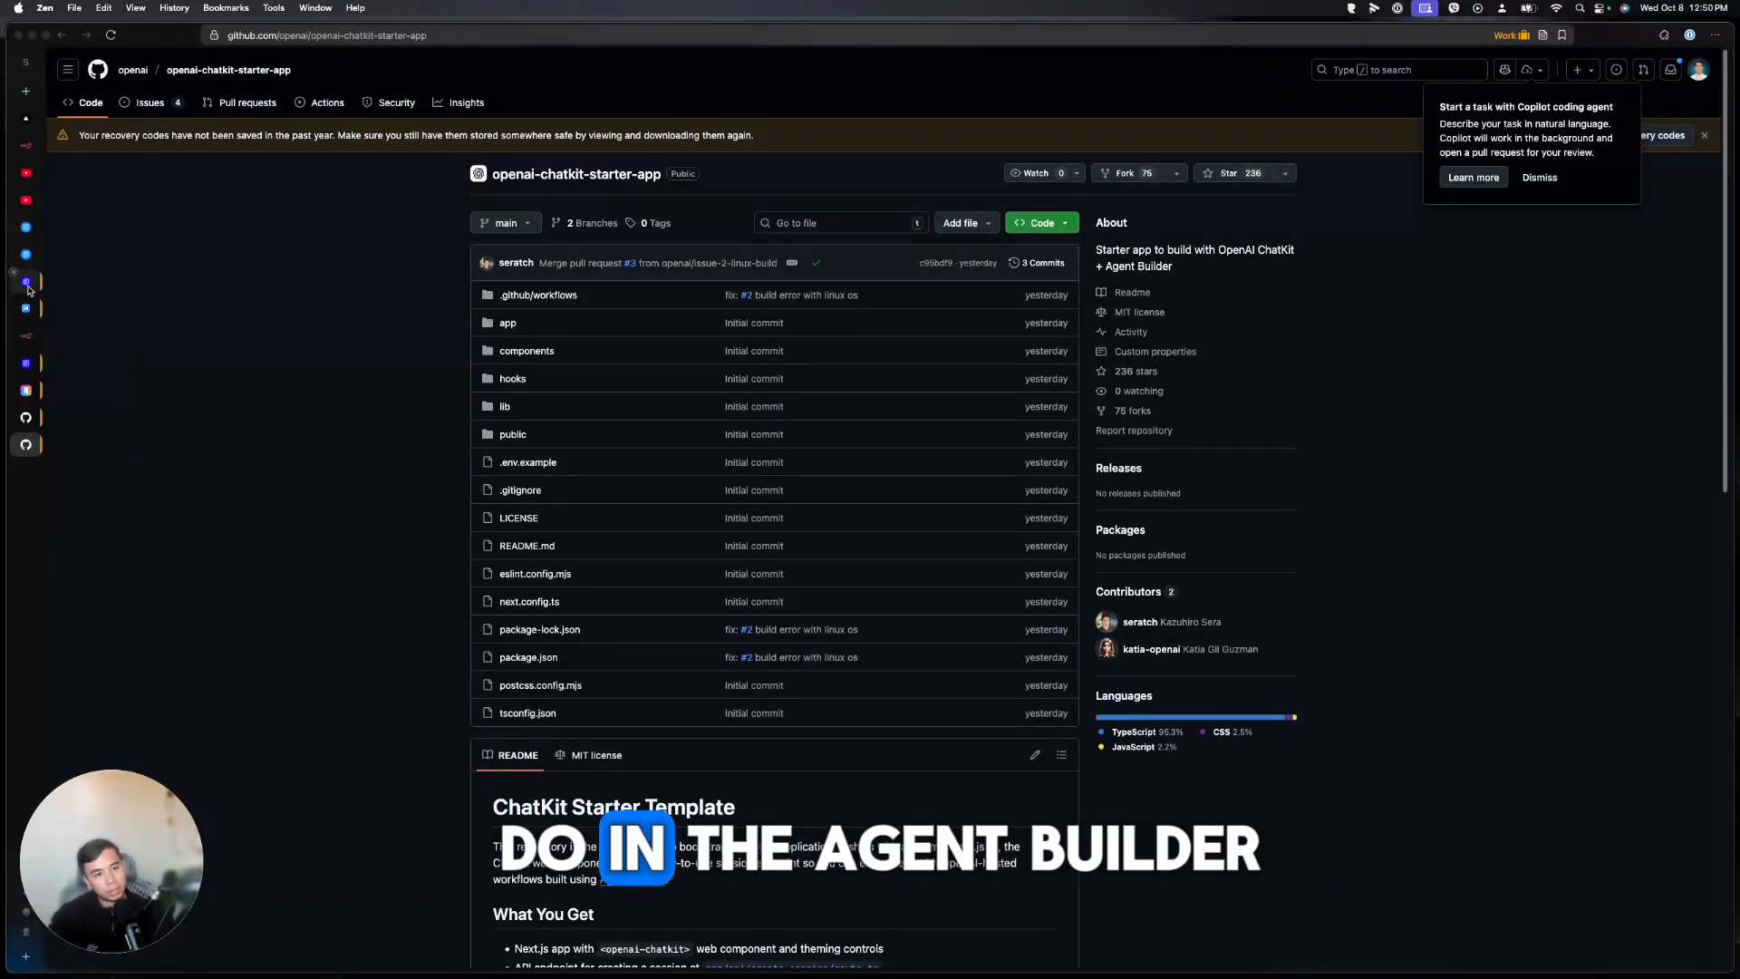
left_click(26, 254)
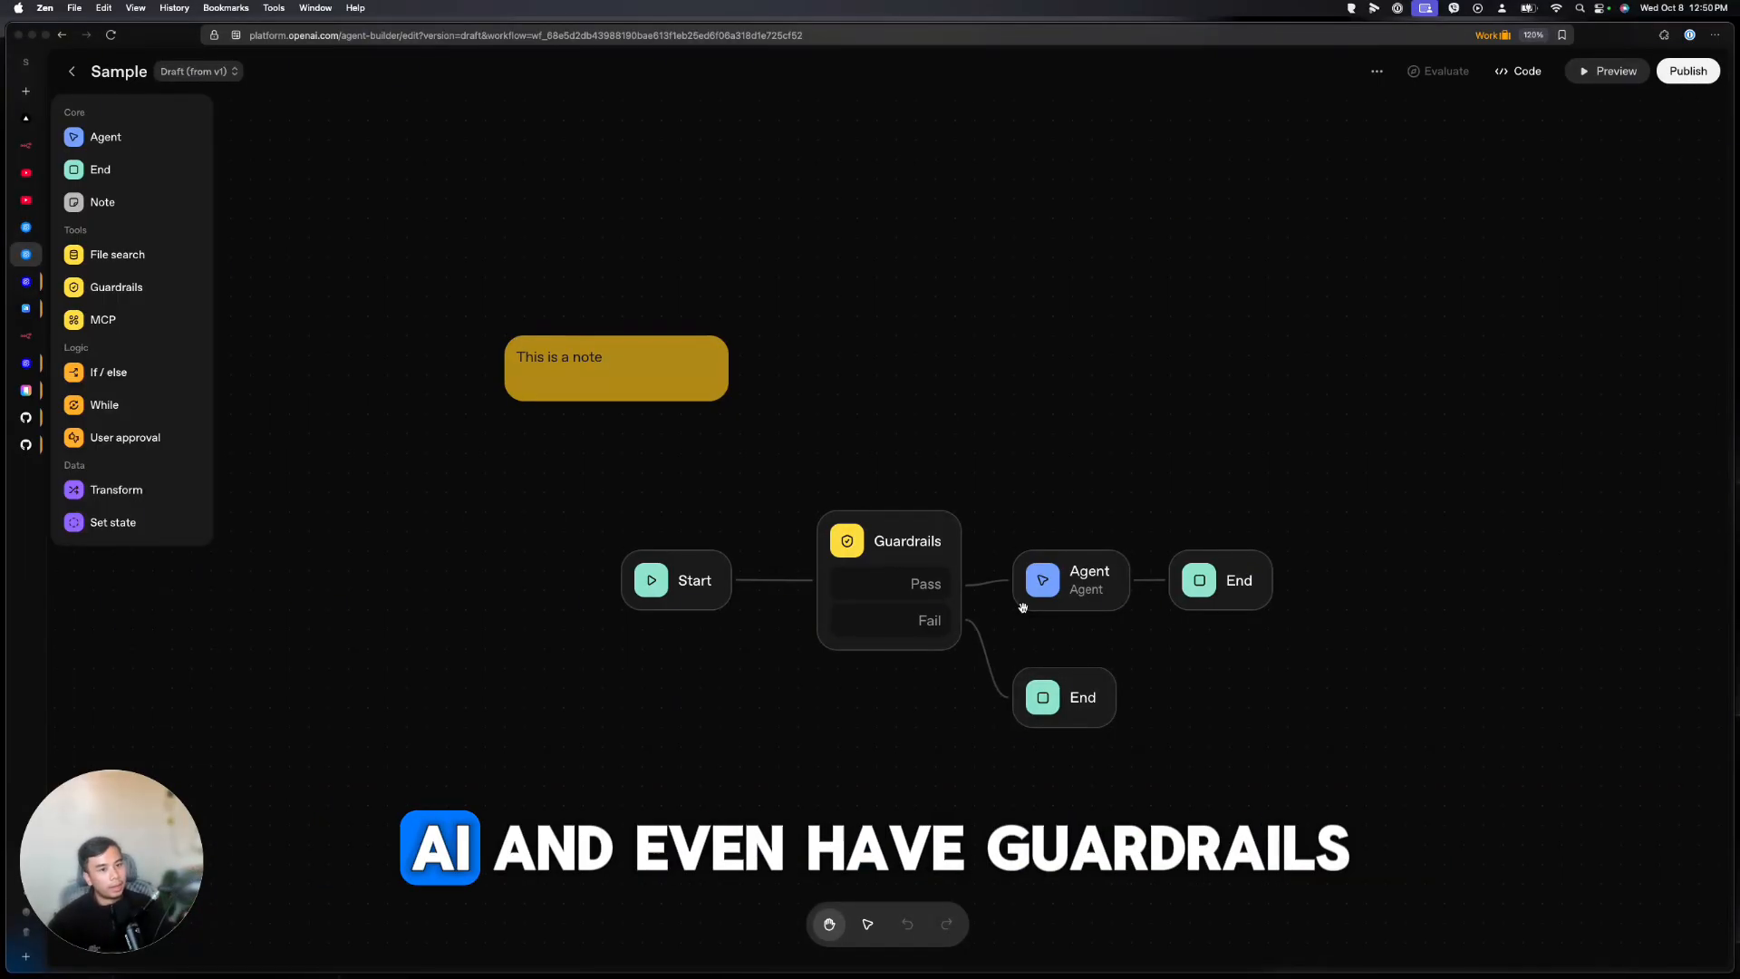
Add an MCP node to the Sample workflow, browse the MCP server list, then return to workflows
left_click(593, 389)
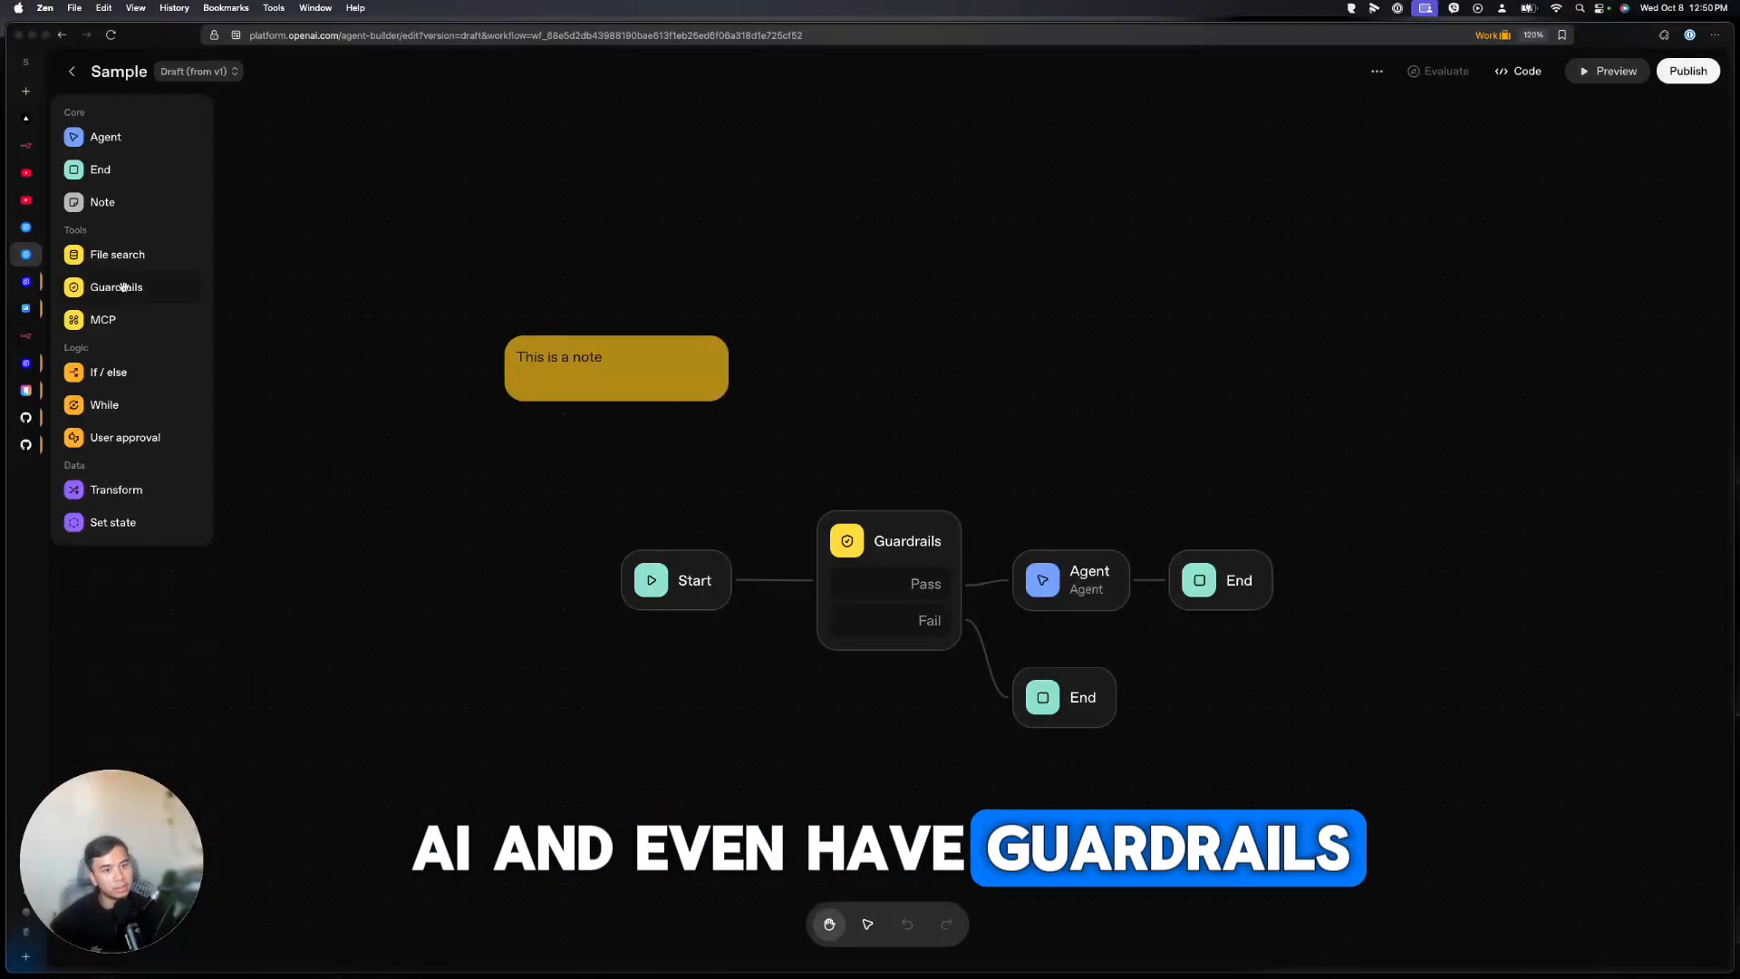
left_click(122, 319)
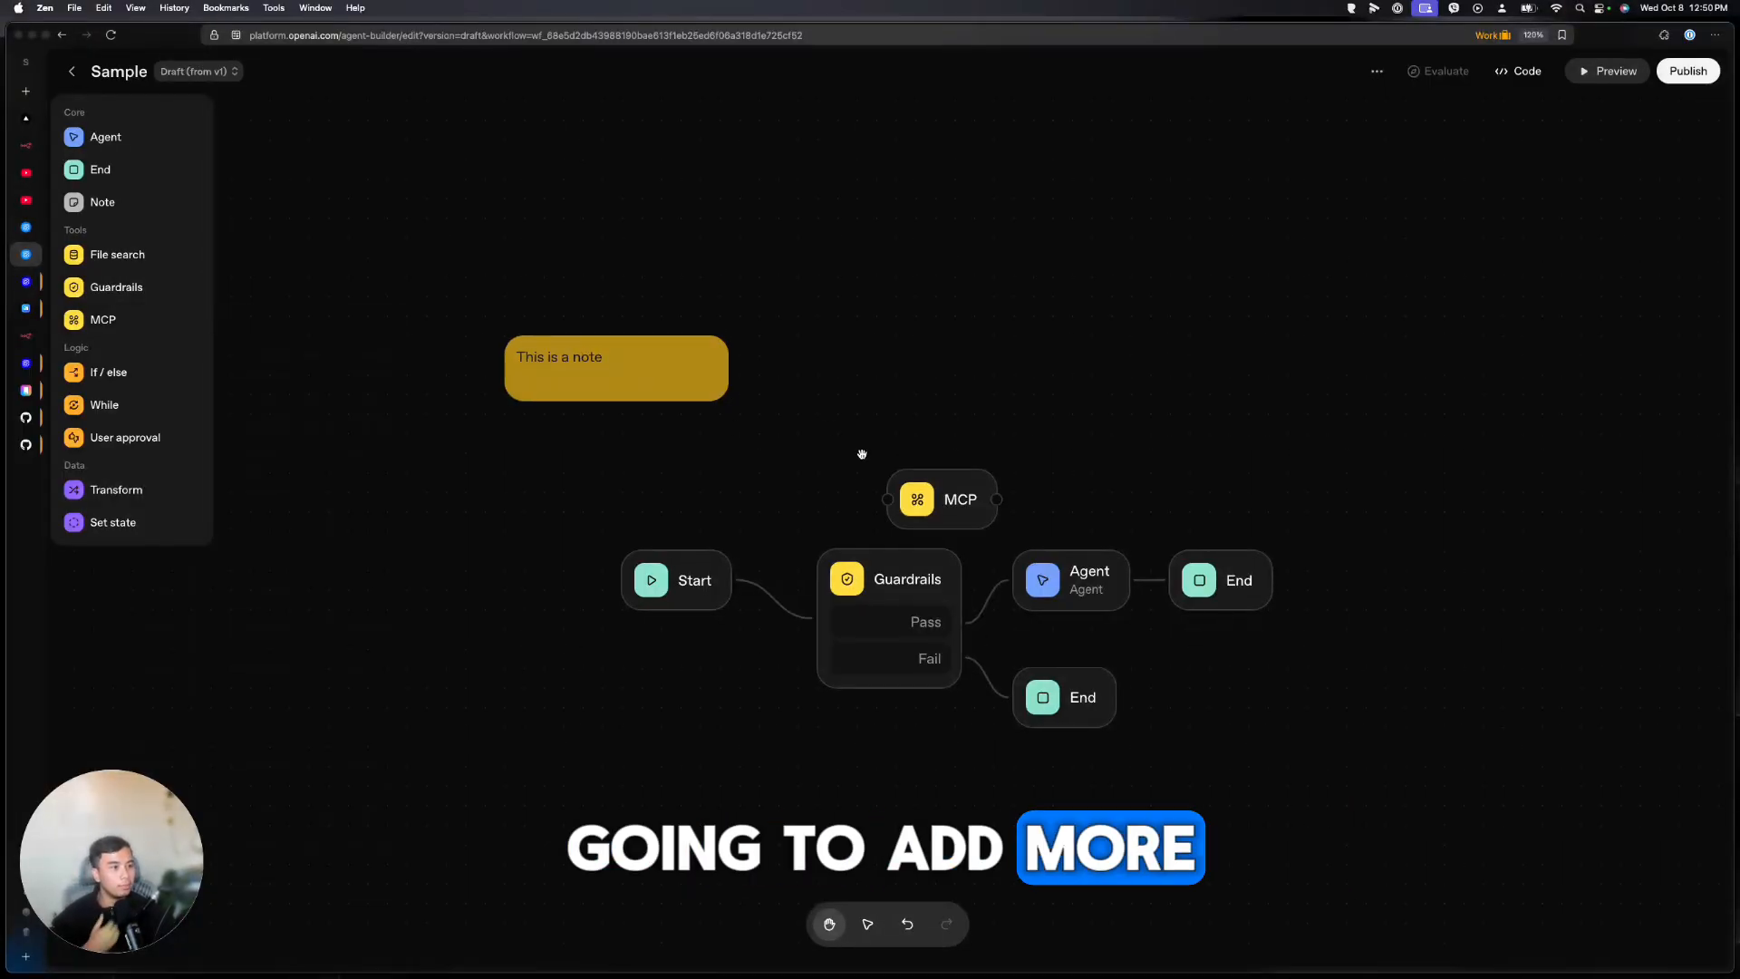
left_click(942, 499)
left_click(1574, 298)
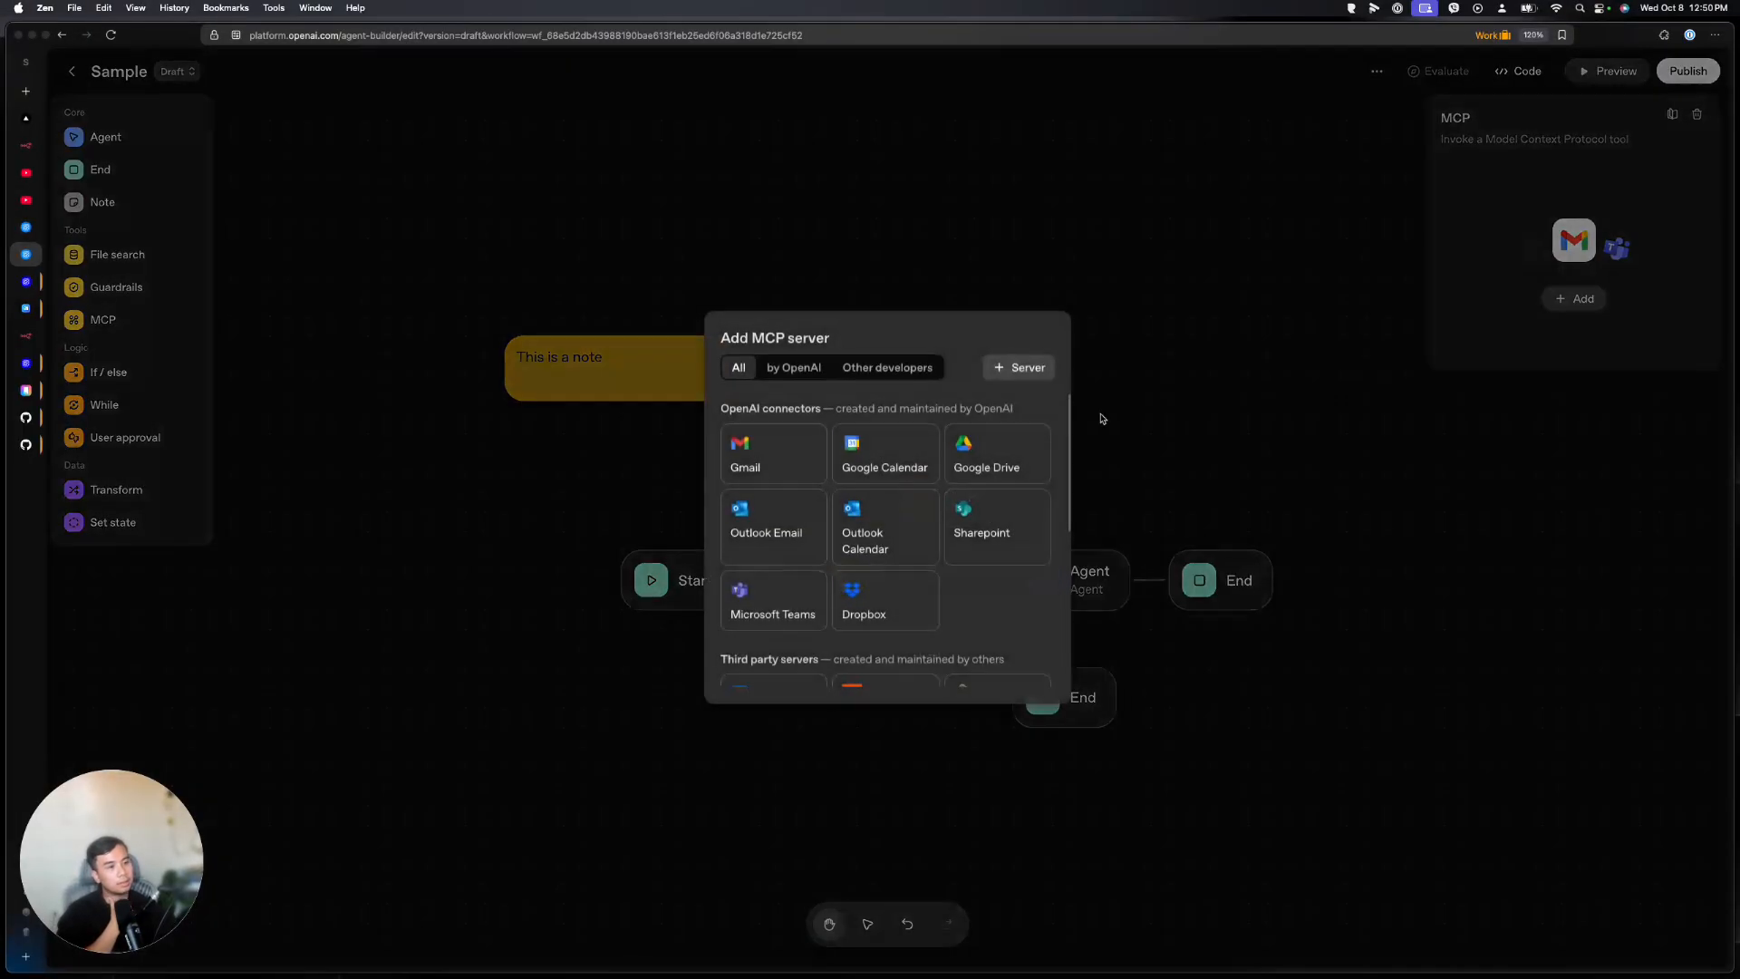
scroll(911, 503, "down", 5)
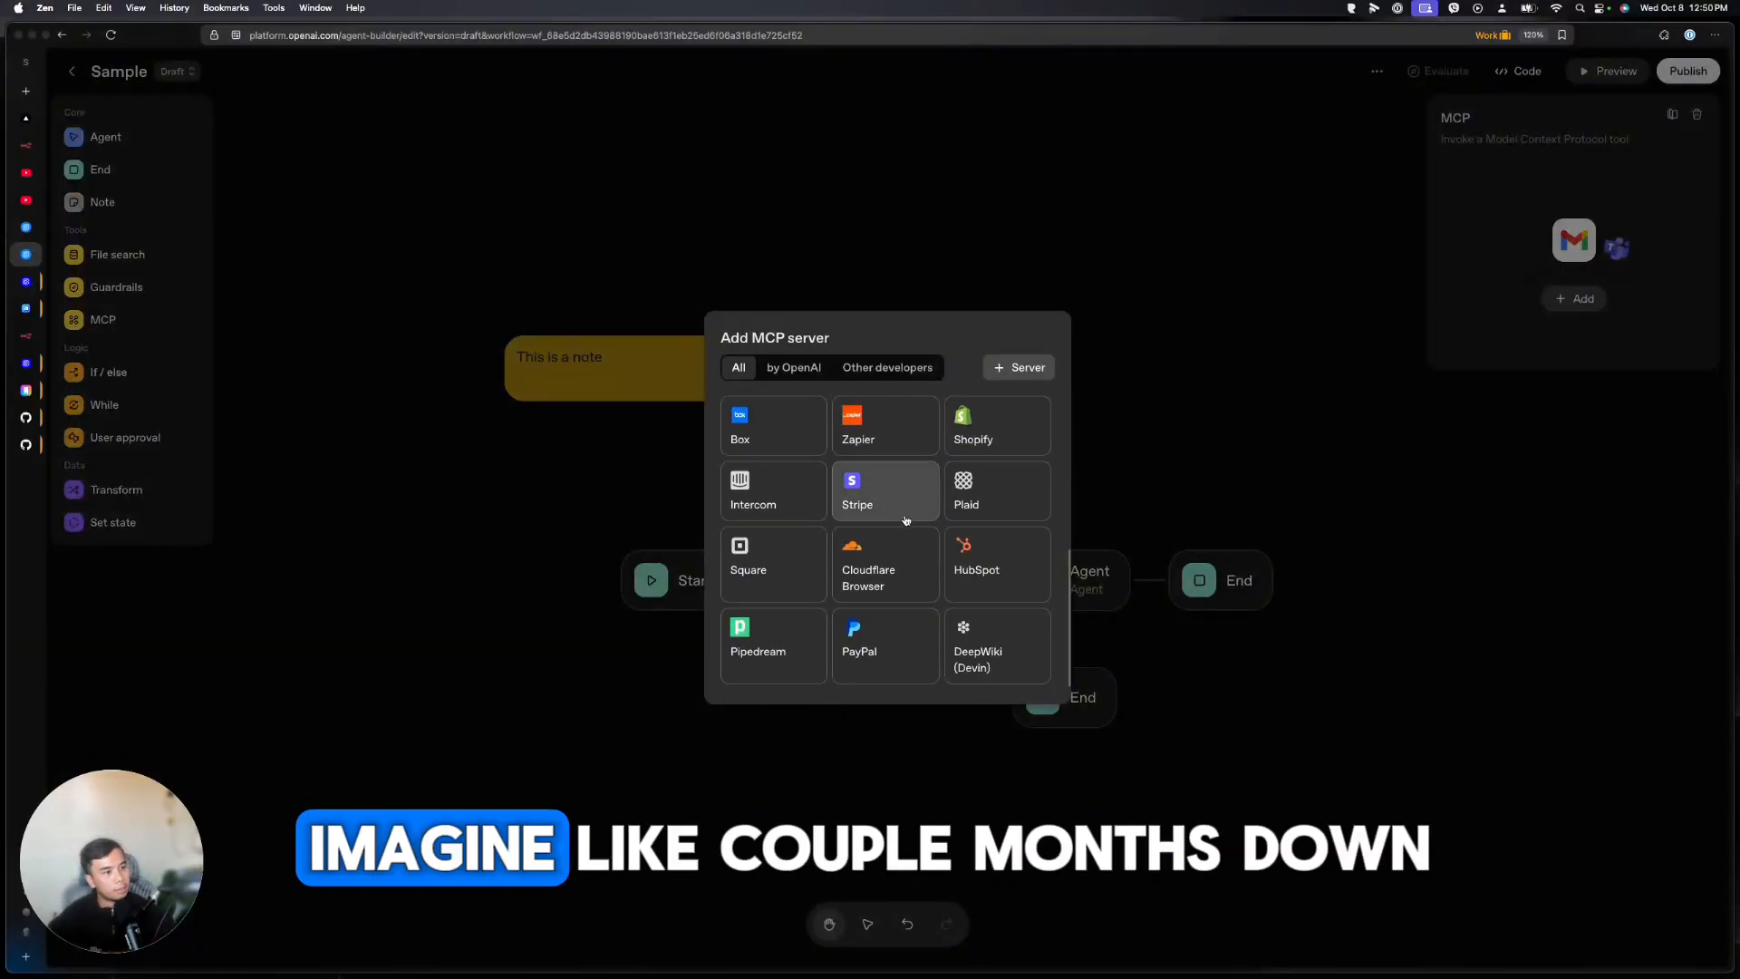
scroll(906, 520, "up", 5)
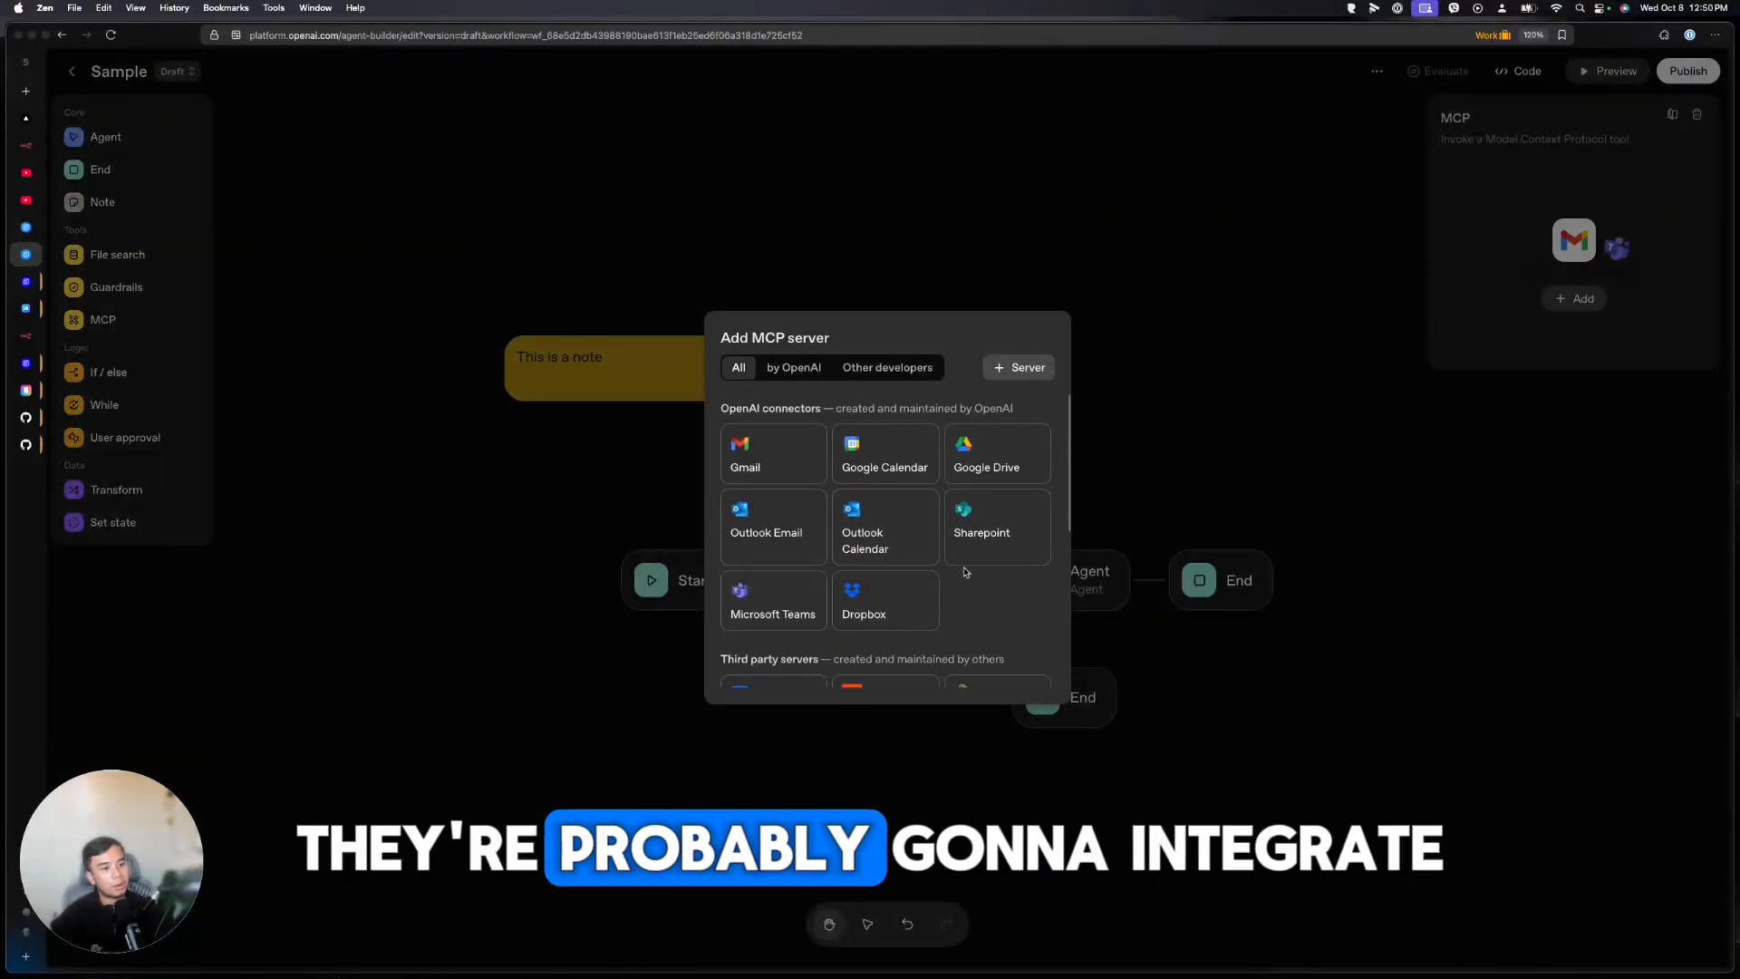
scroll(966, 544, "down", 4)
left_click(1103, 439)
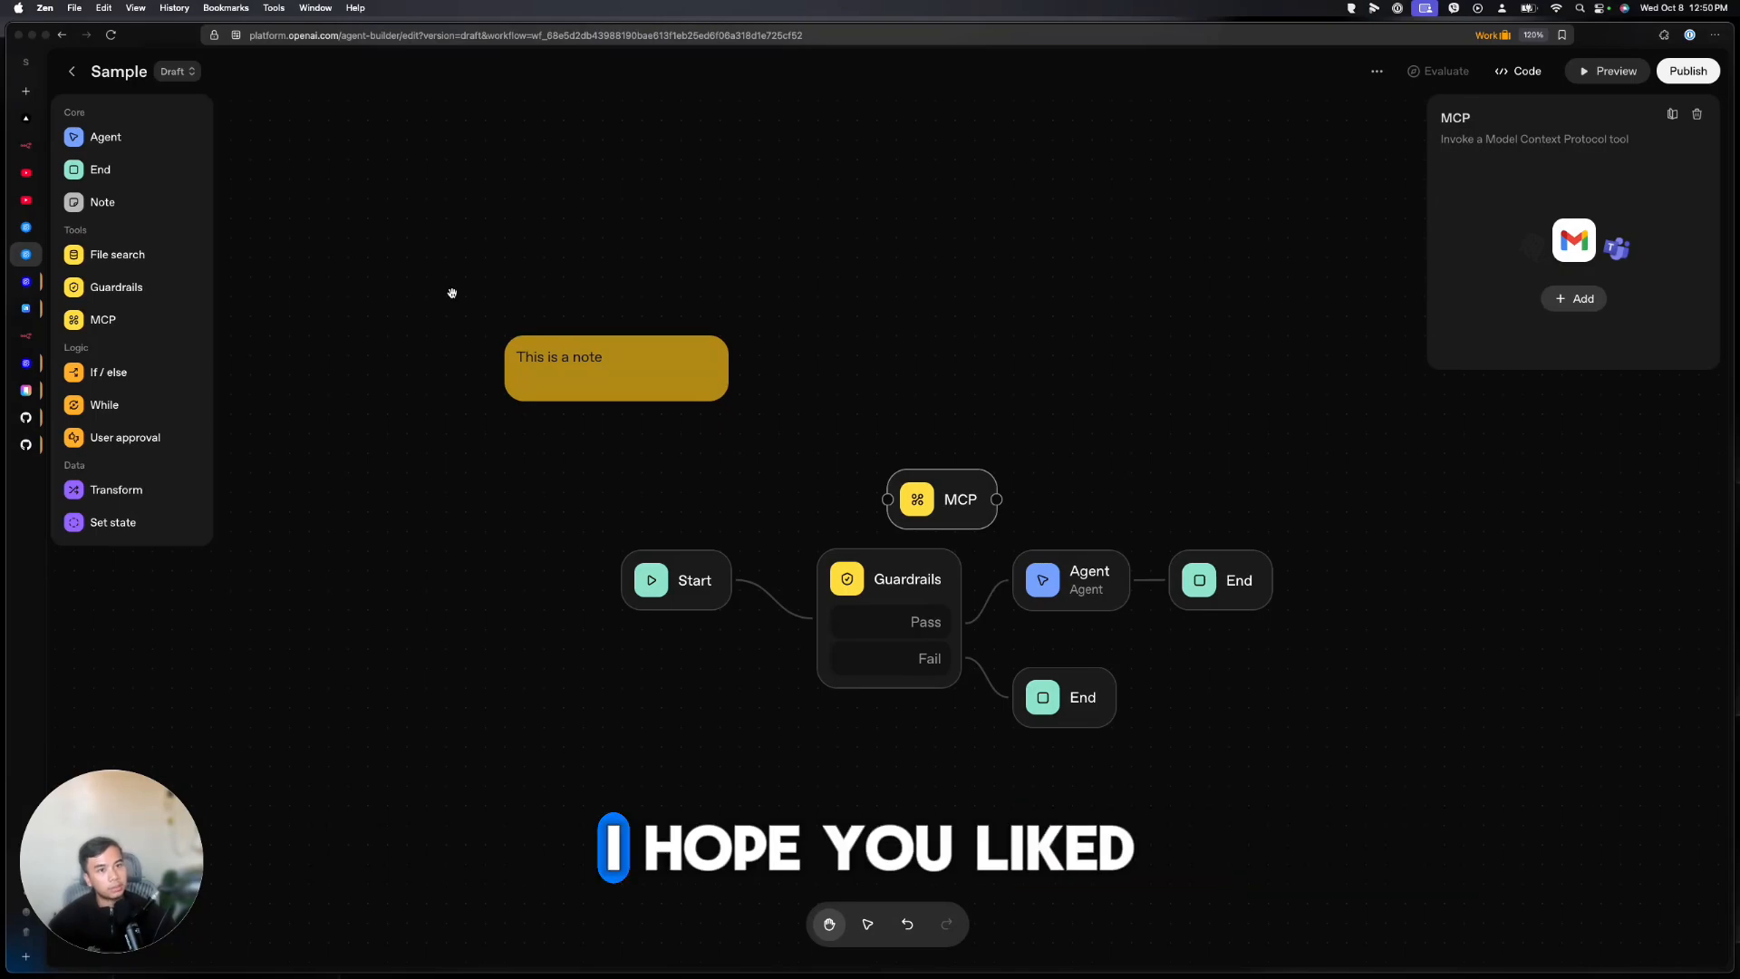
left_click(72, 71)
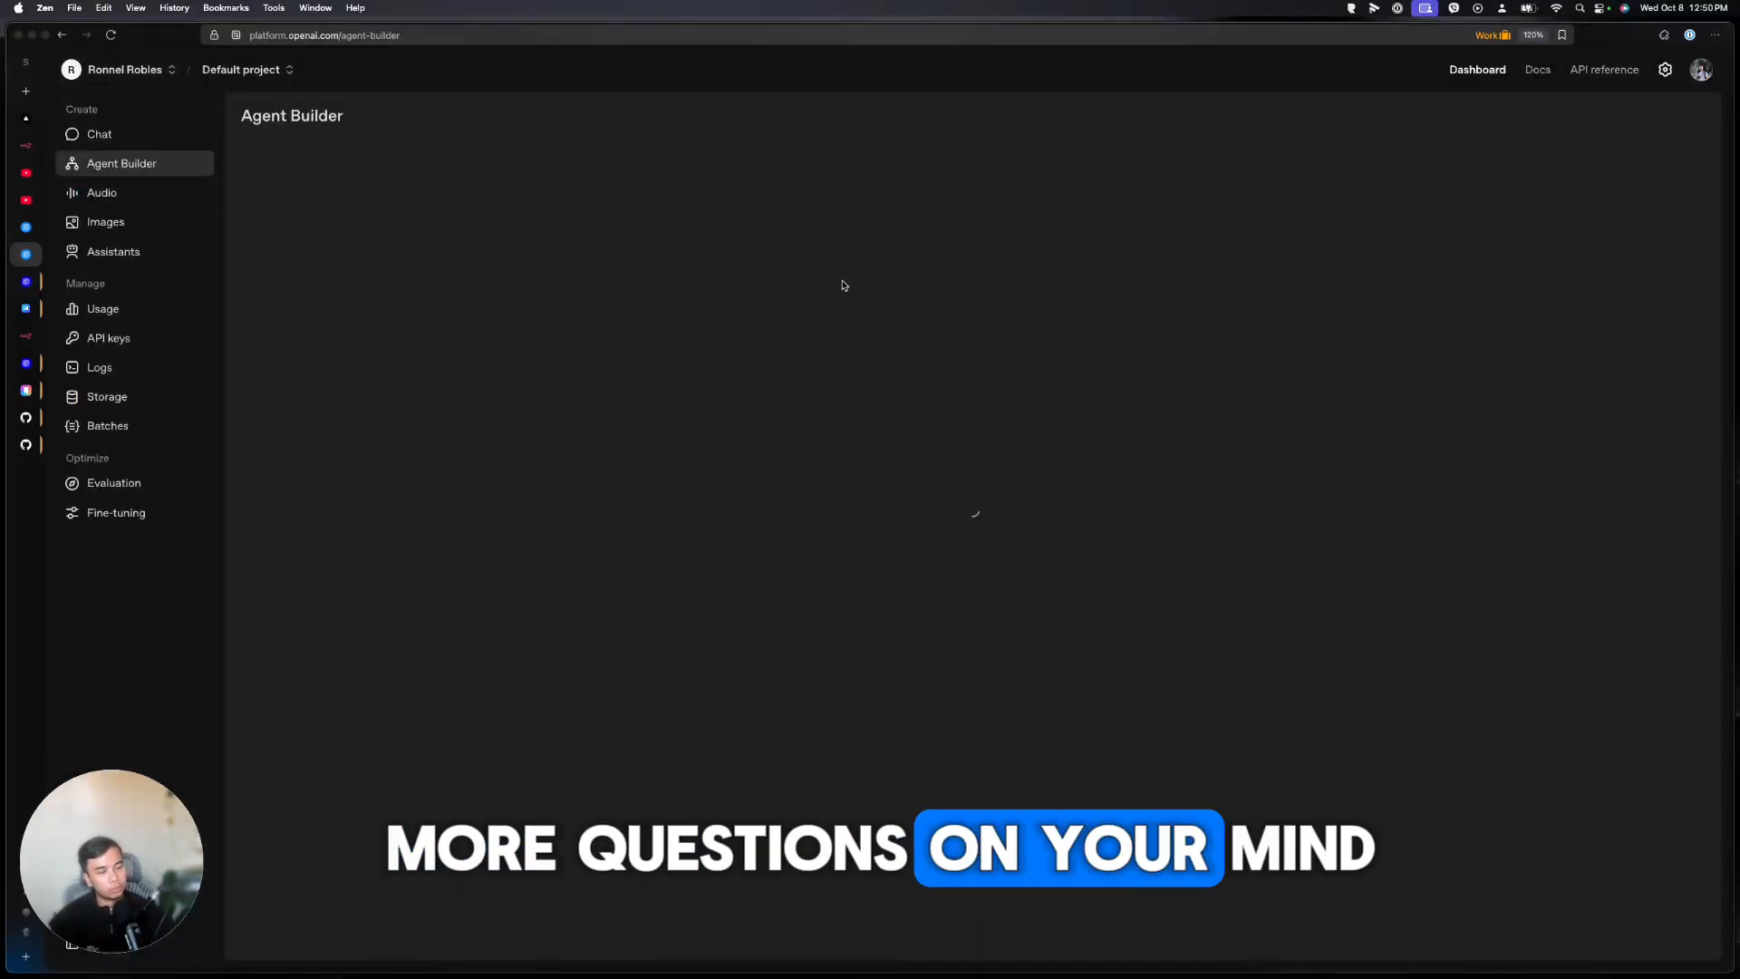
Open the Internal knowledge assistant template and inspect its Query rewrite agent
left_click(671, 338)
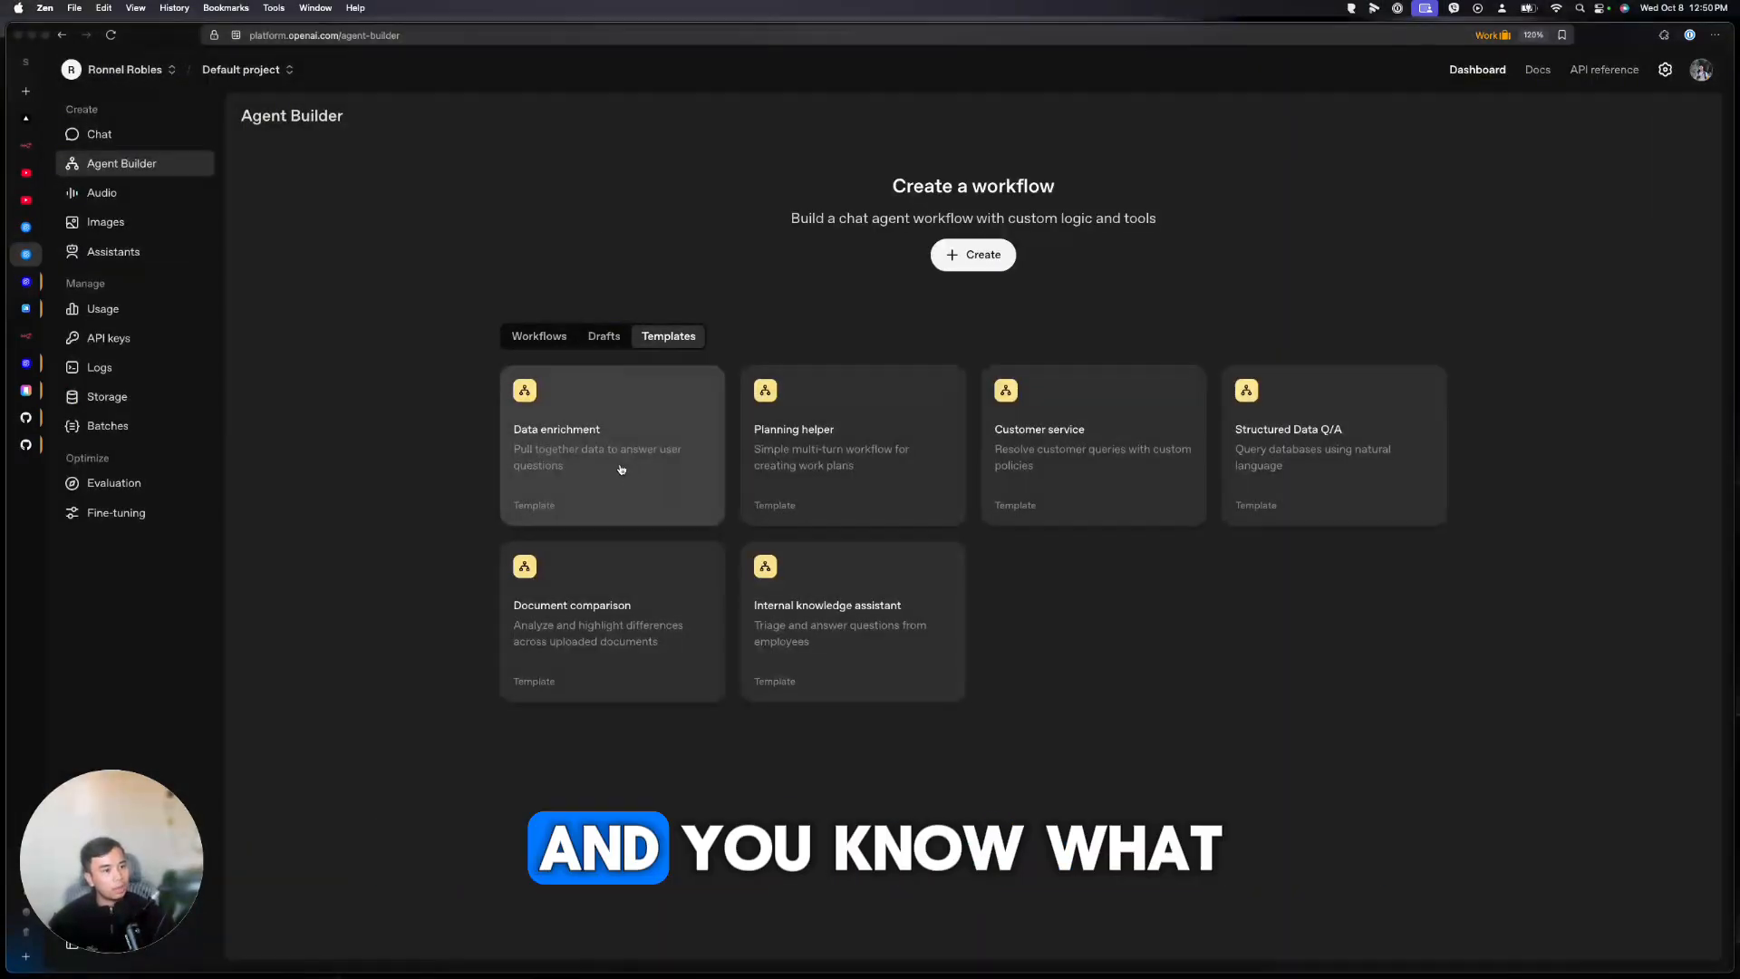
left_click(850, 599)
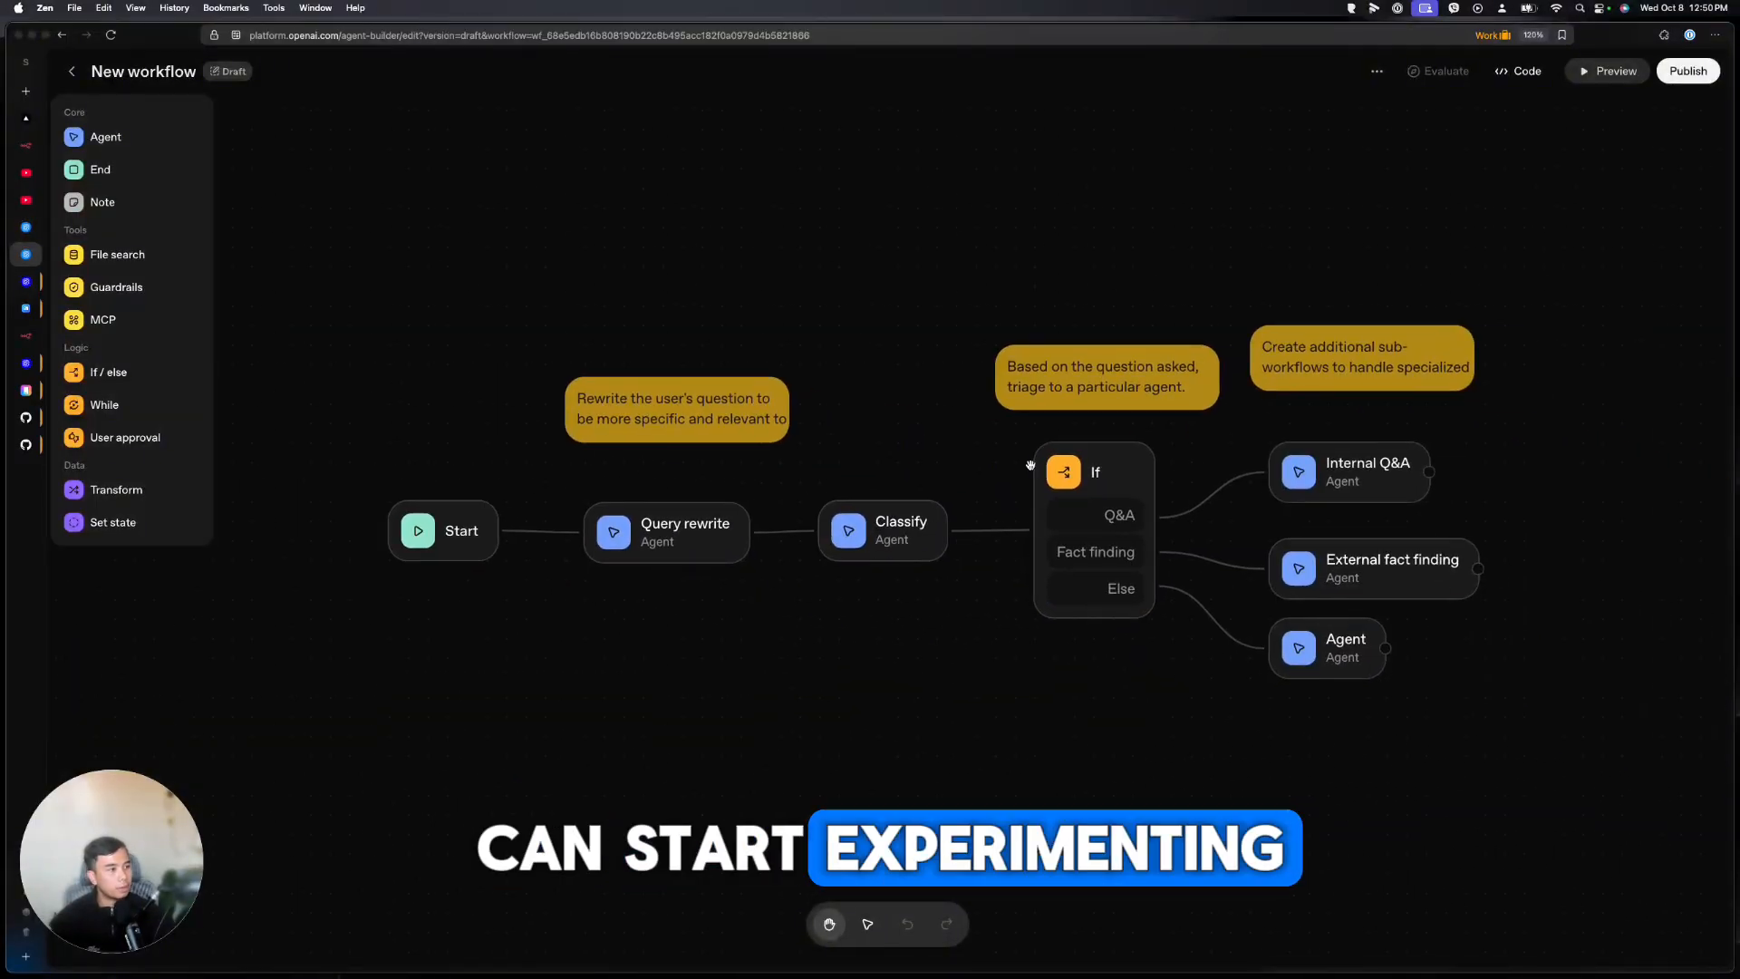
left_click(649, 549)
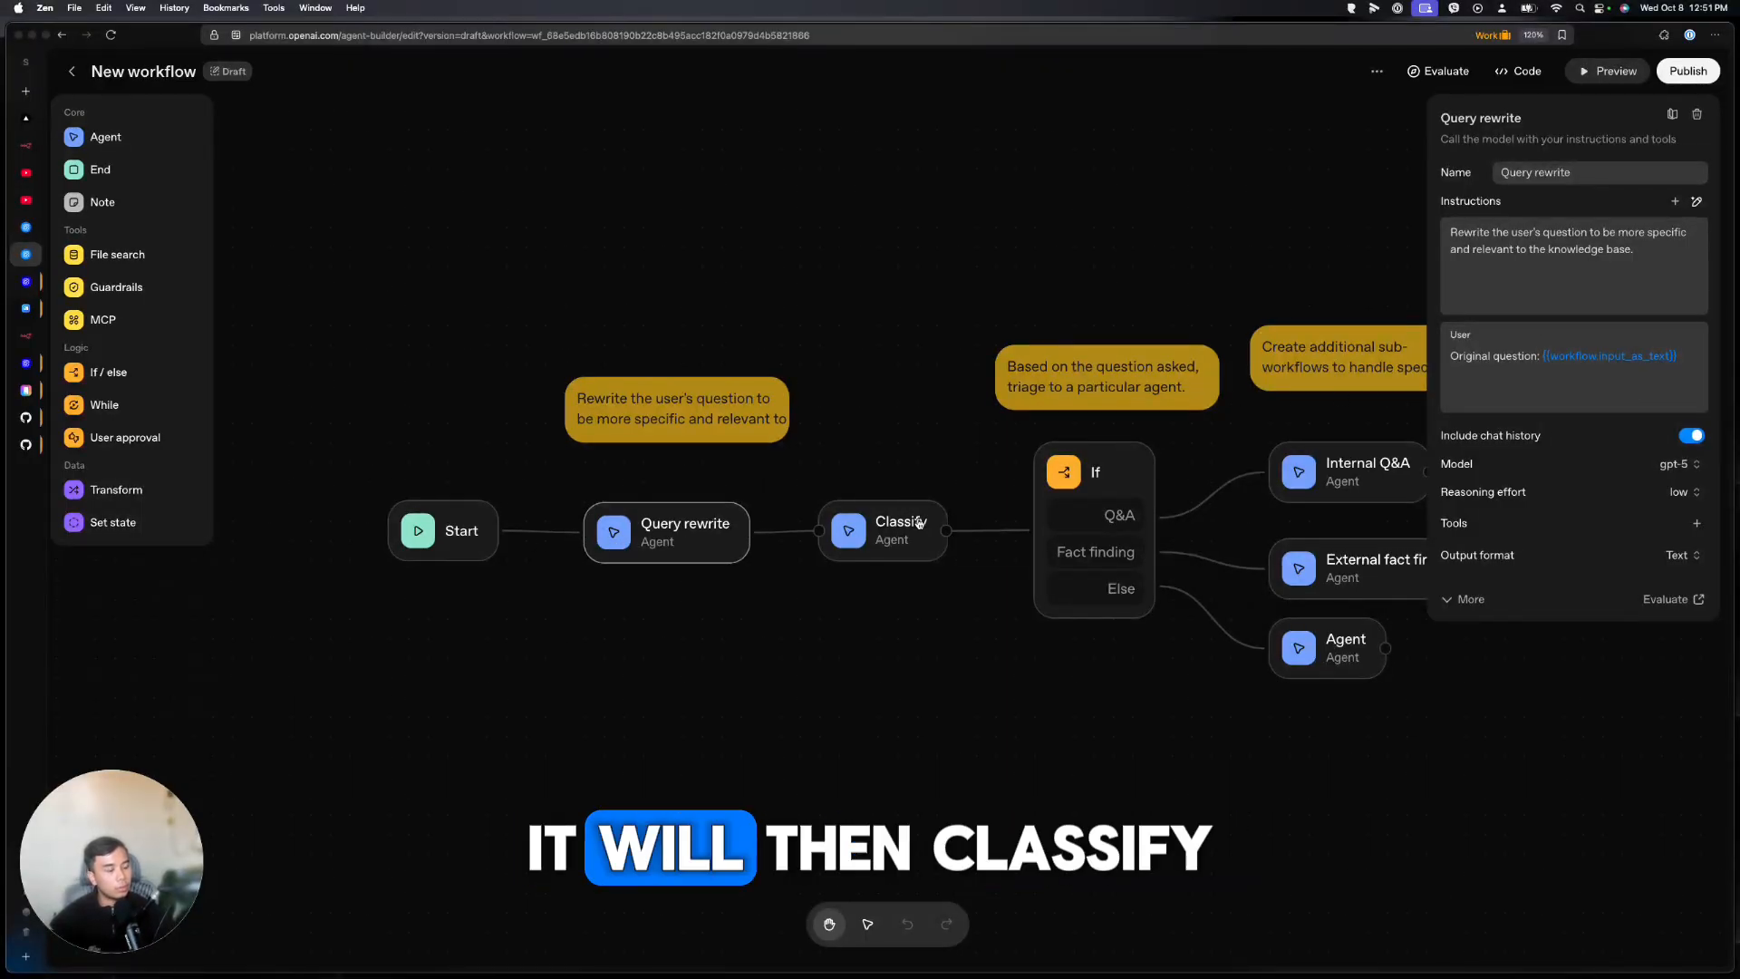
scroll(921, 617, "right", 3)
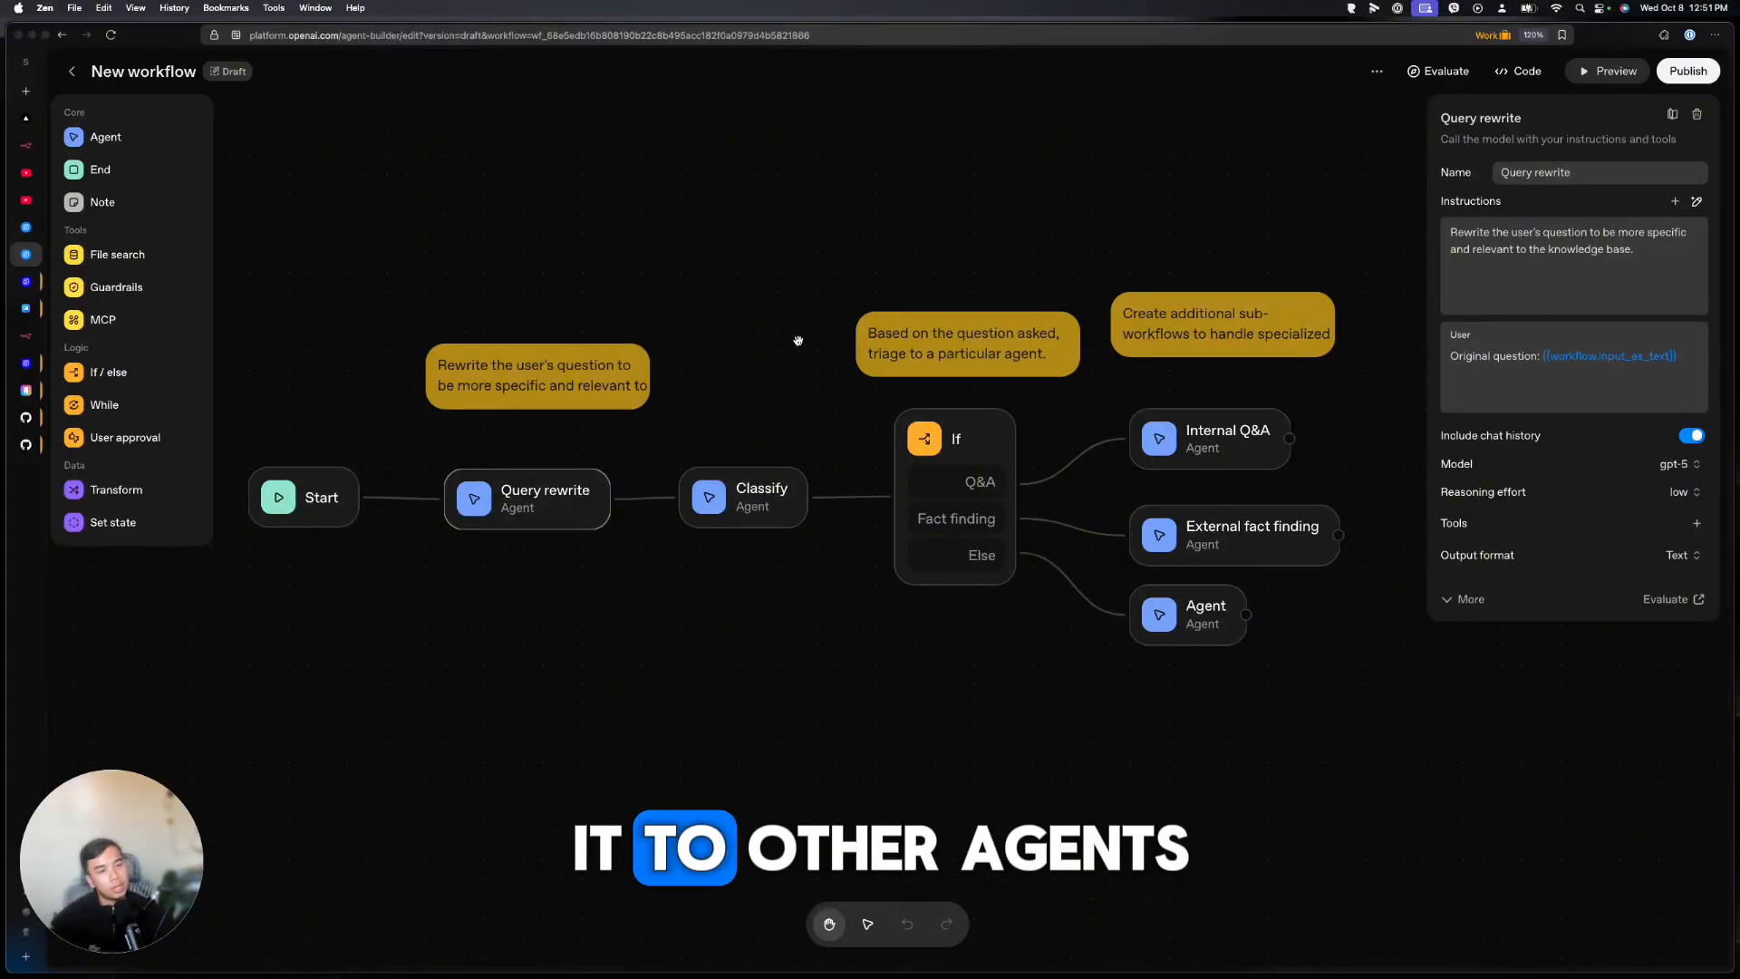
key("super+bracketleft")
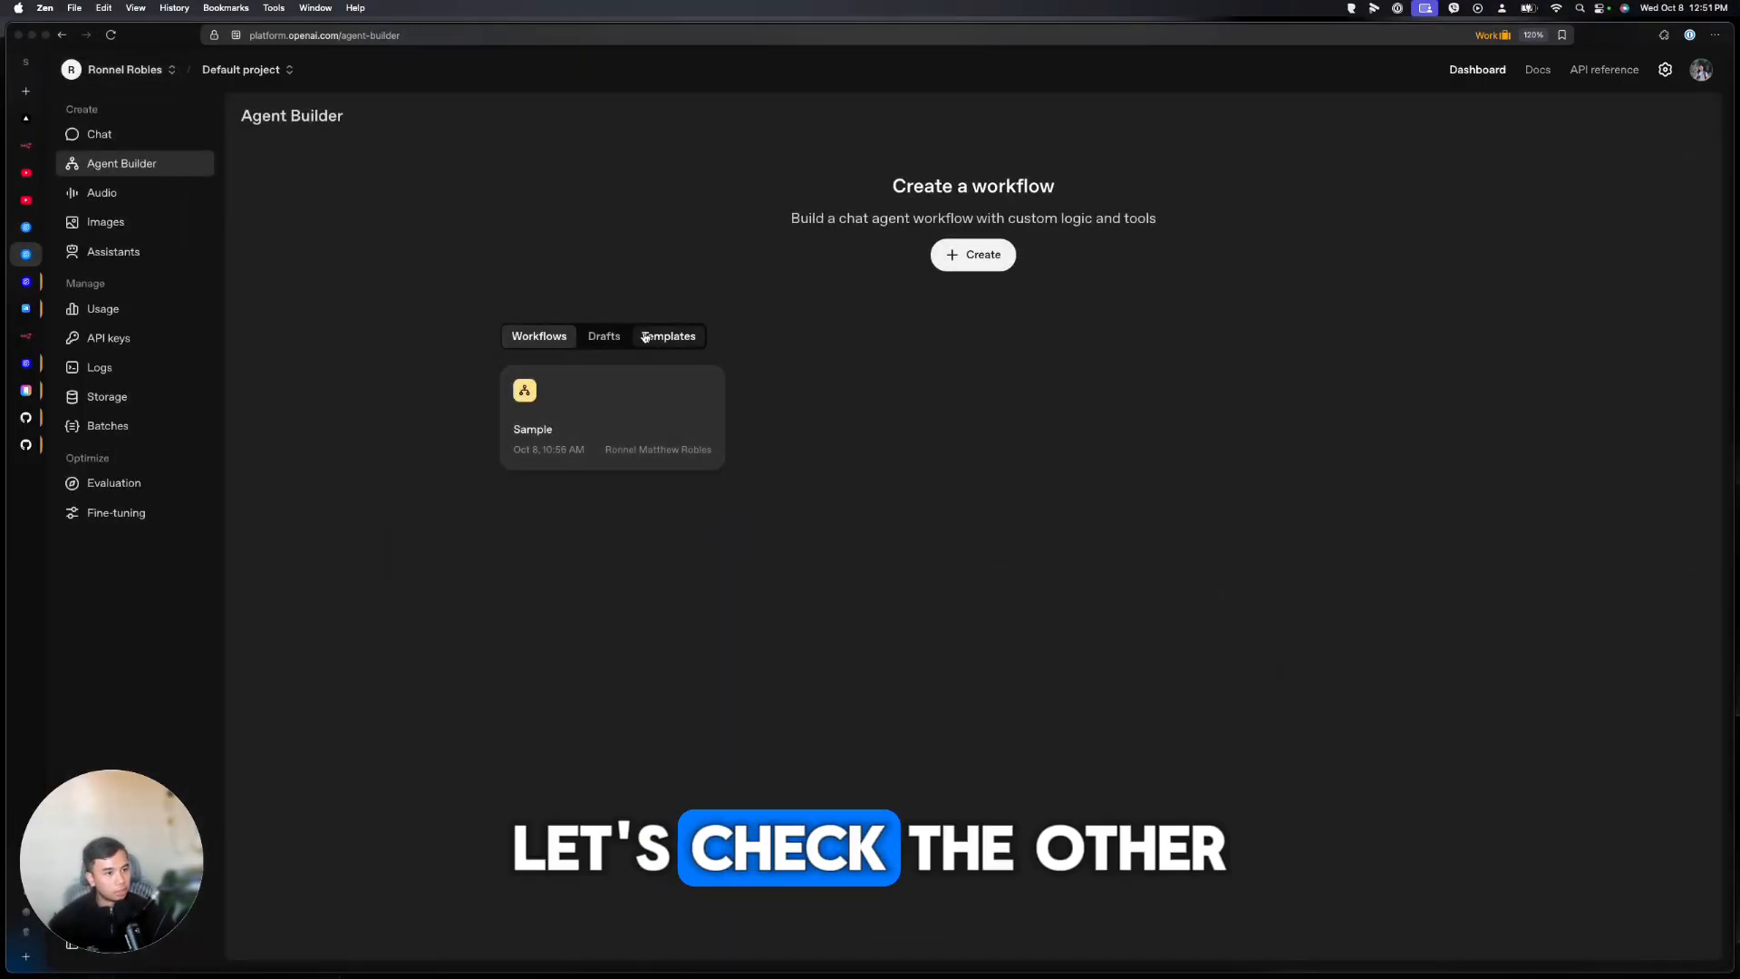
Open the web research template and inspect its Web research and Summarize and display agents
left_click(645, 337)
left_click(699, 464)
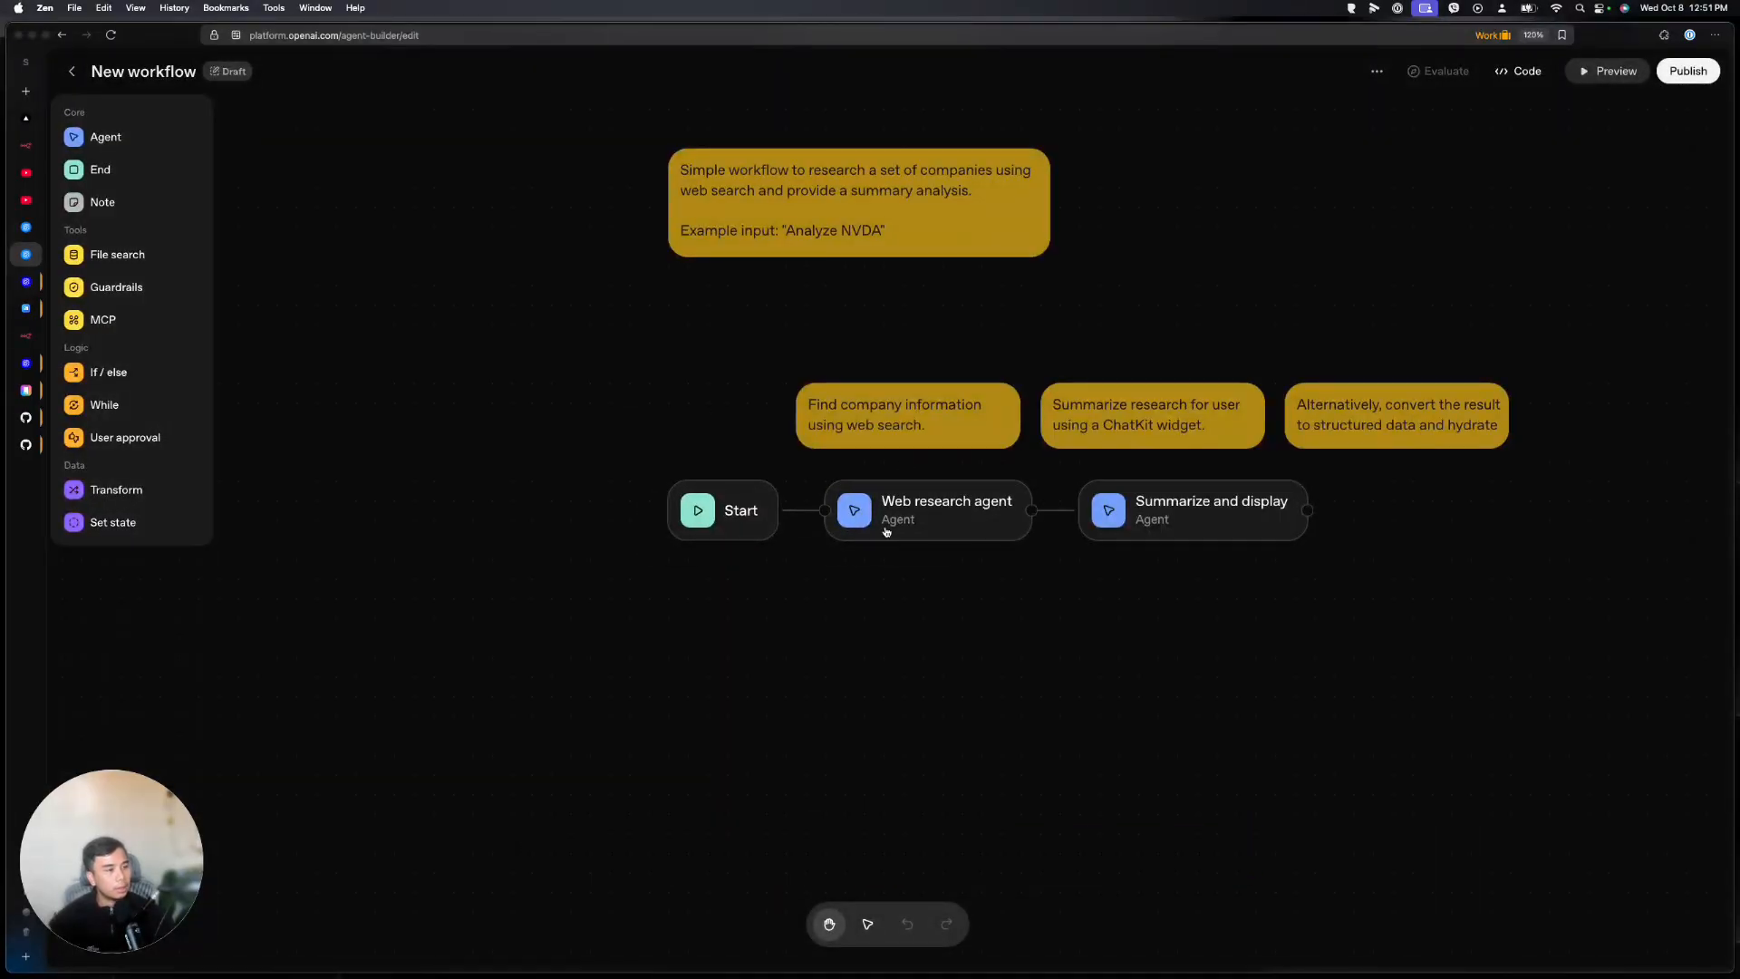
left_click(893, 521)
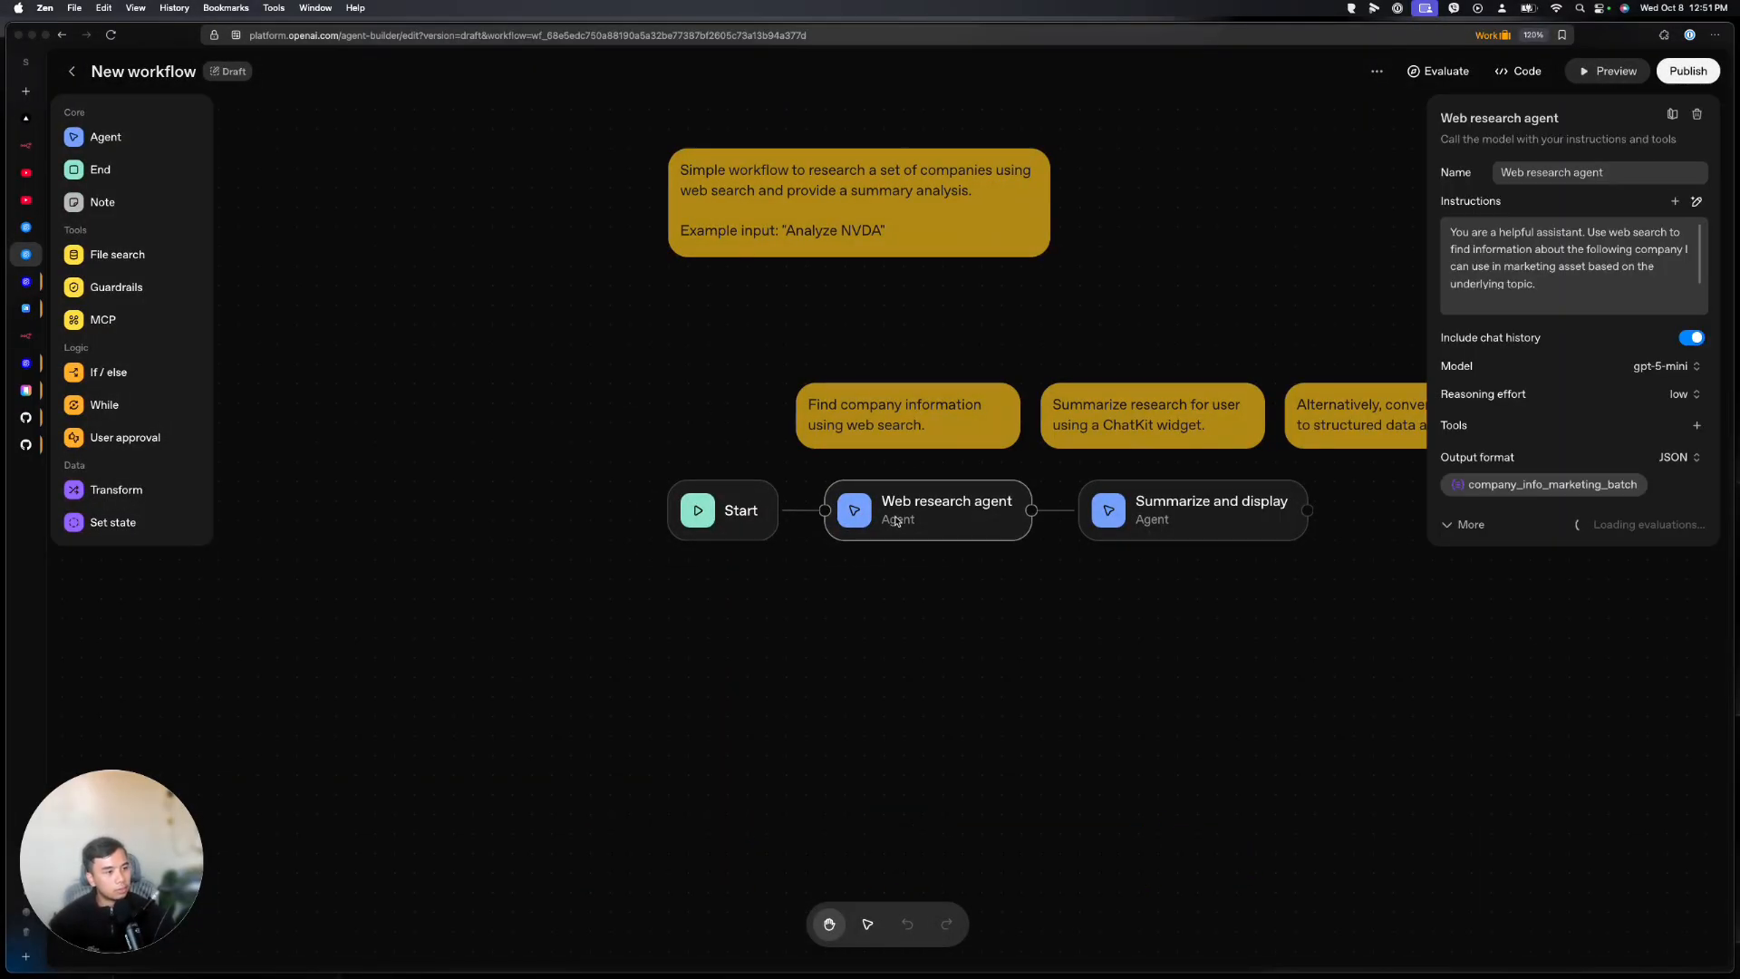
left_click(1206, 517)
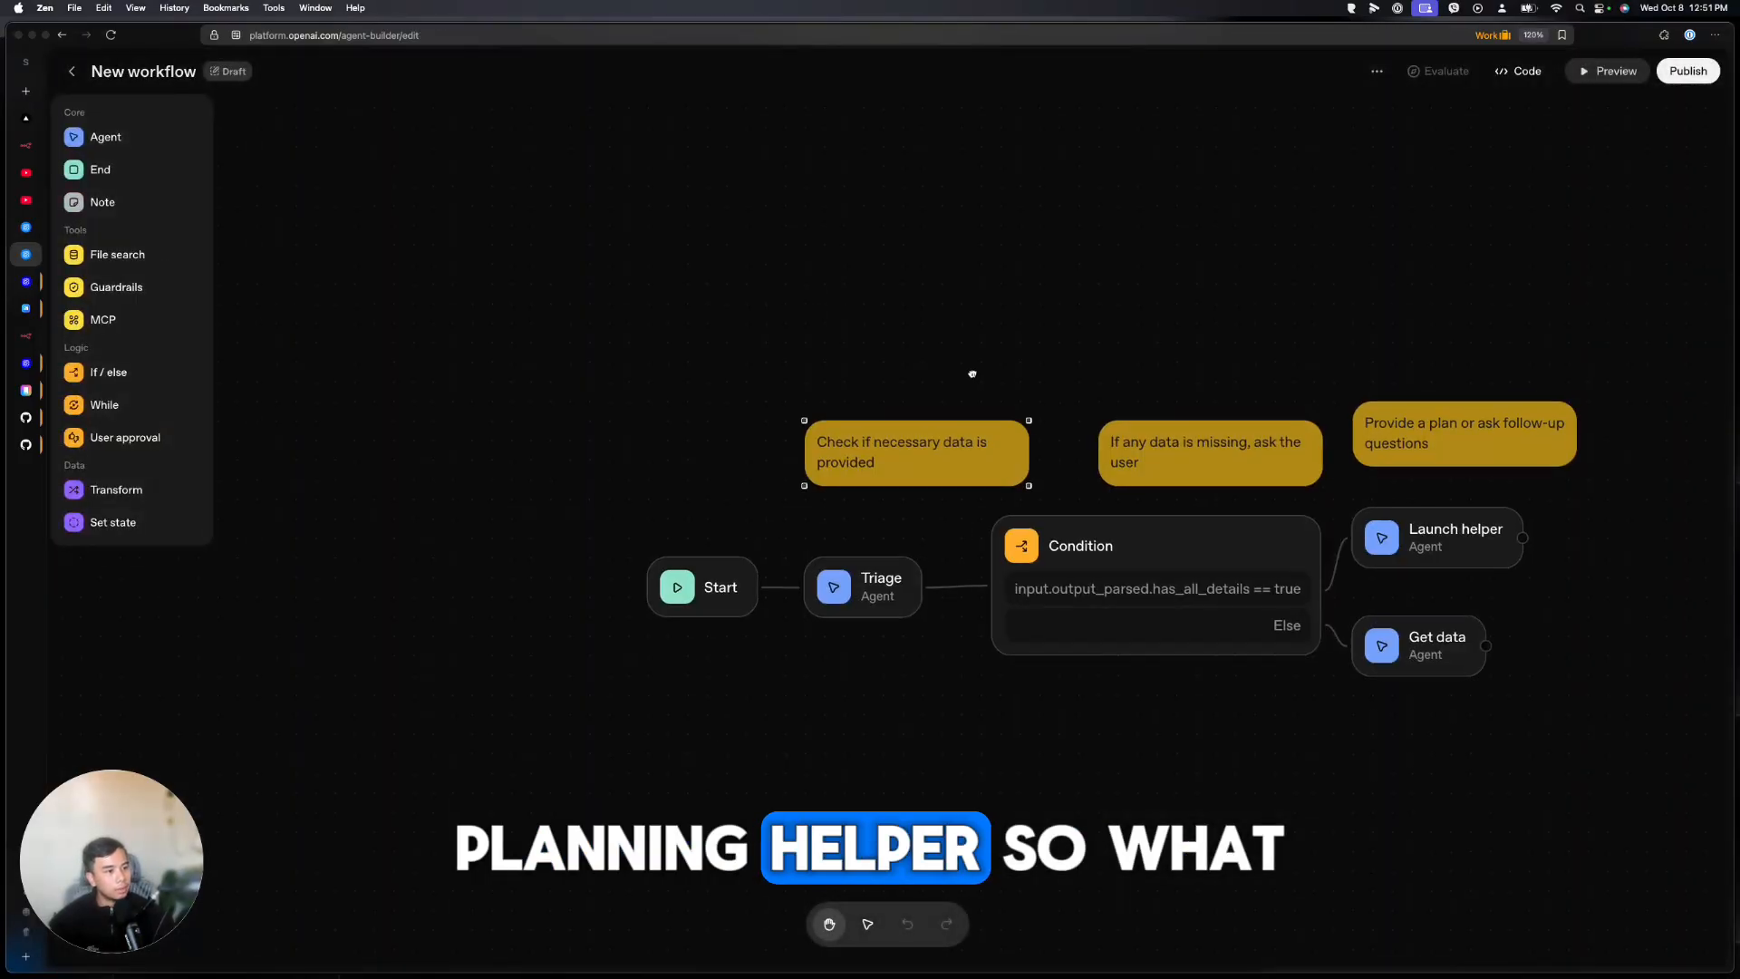
Pan the planning helper workflow and inspect its Triage agent's settings
left_click_drag(972, 374, 831, 322)
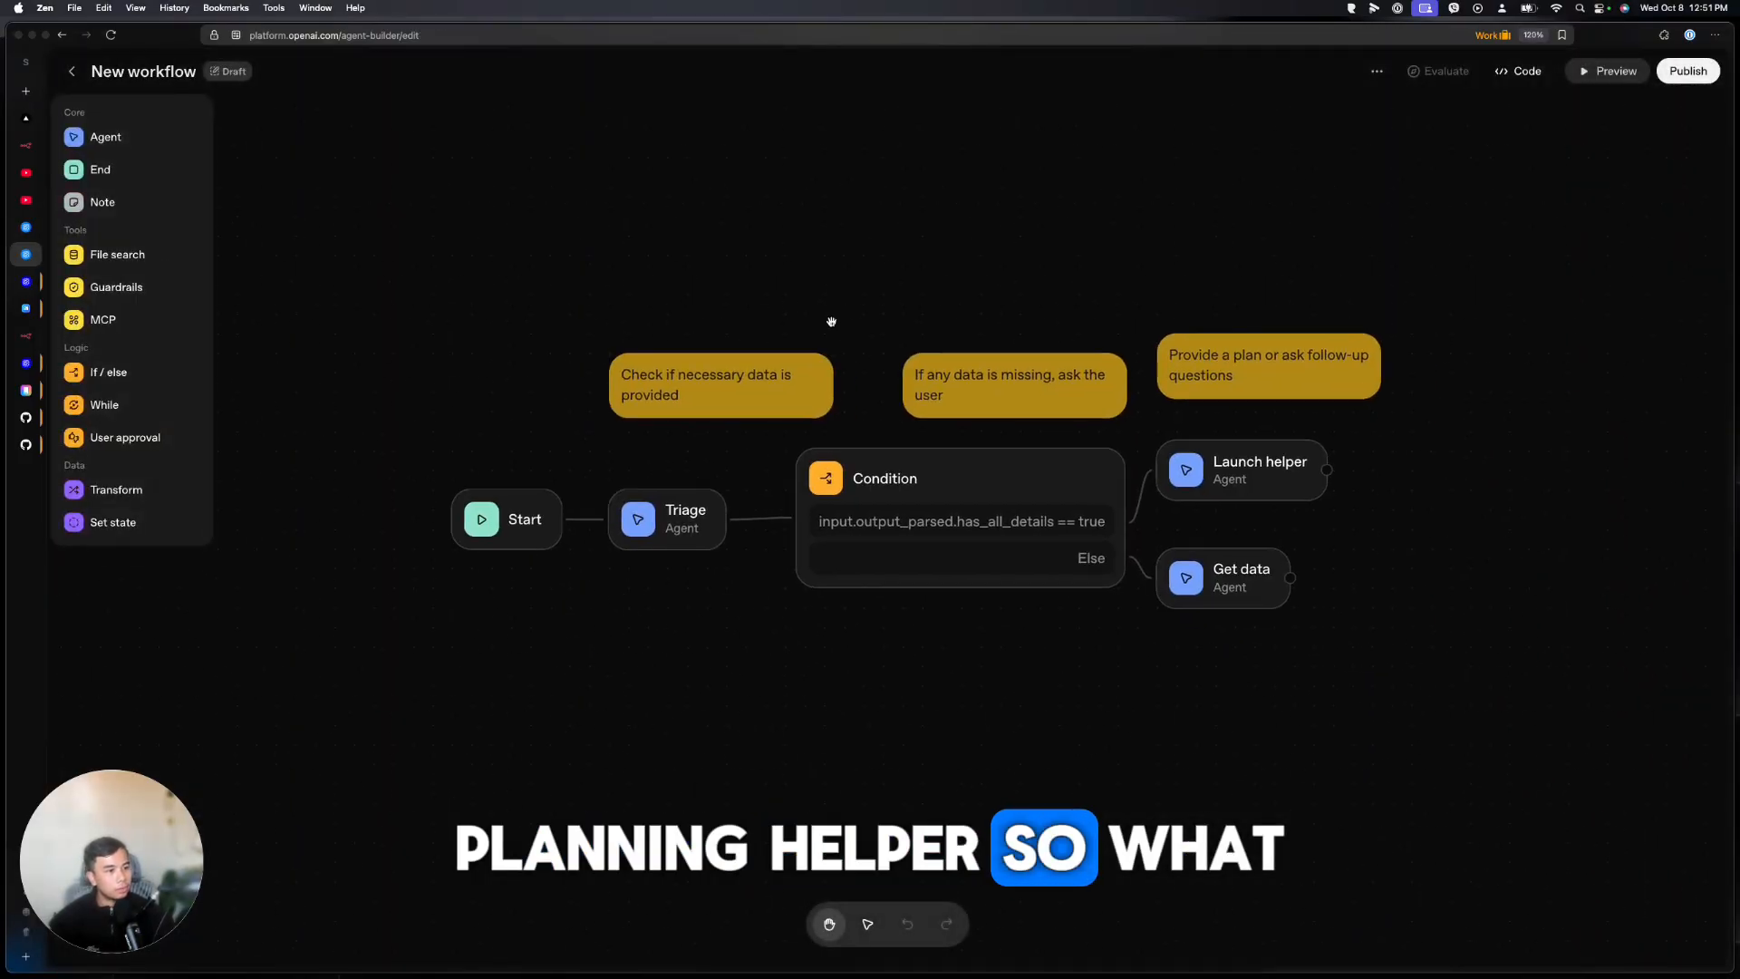
left_click(676, 517)
scroll(1568, 255, "down", 3)
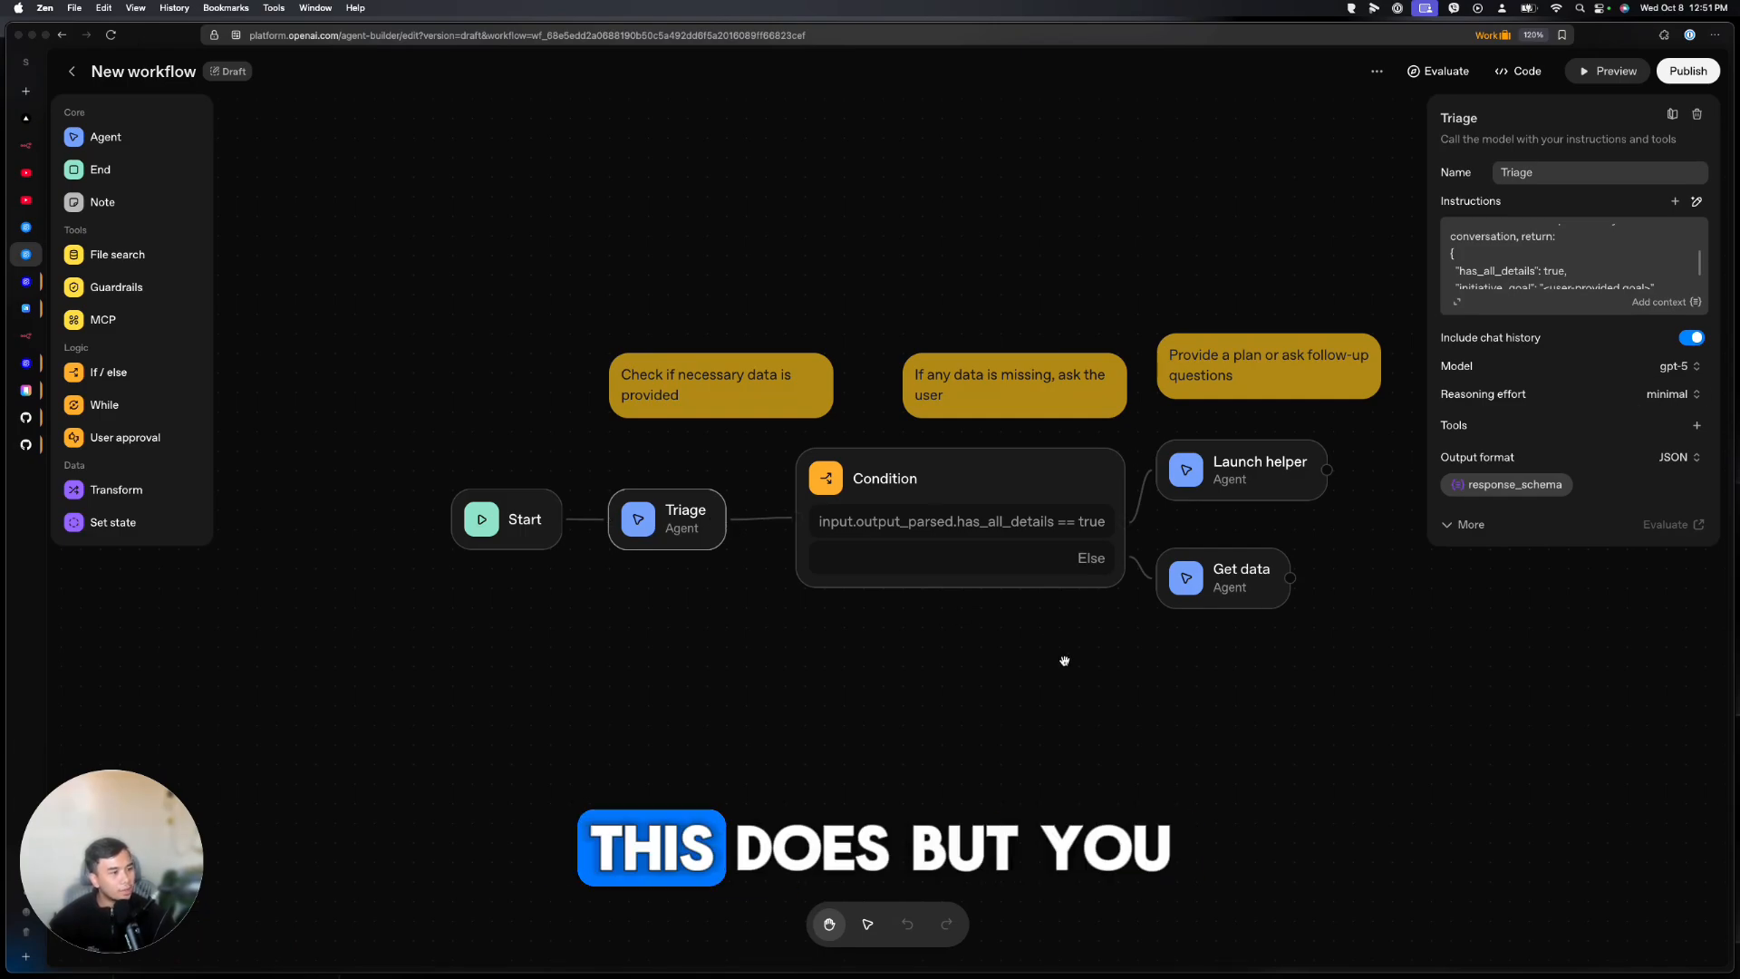
left_click_drag(1065, 661, 924, 607)
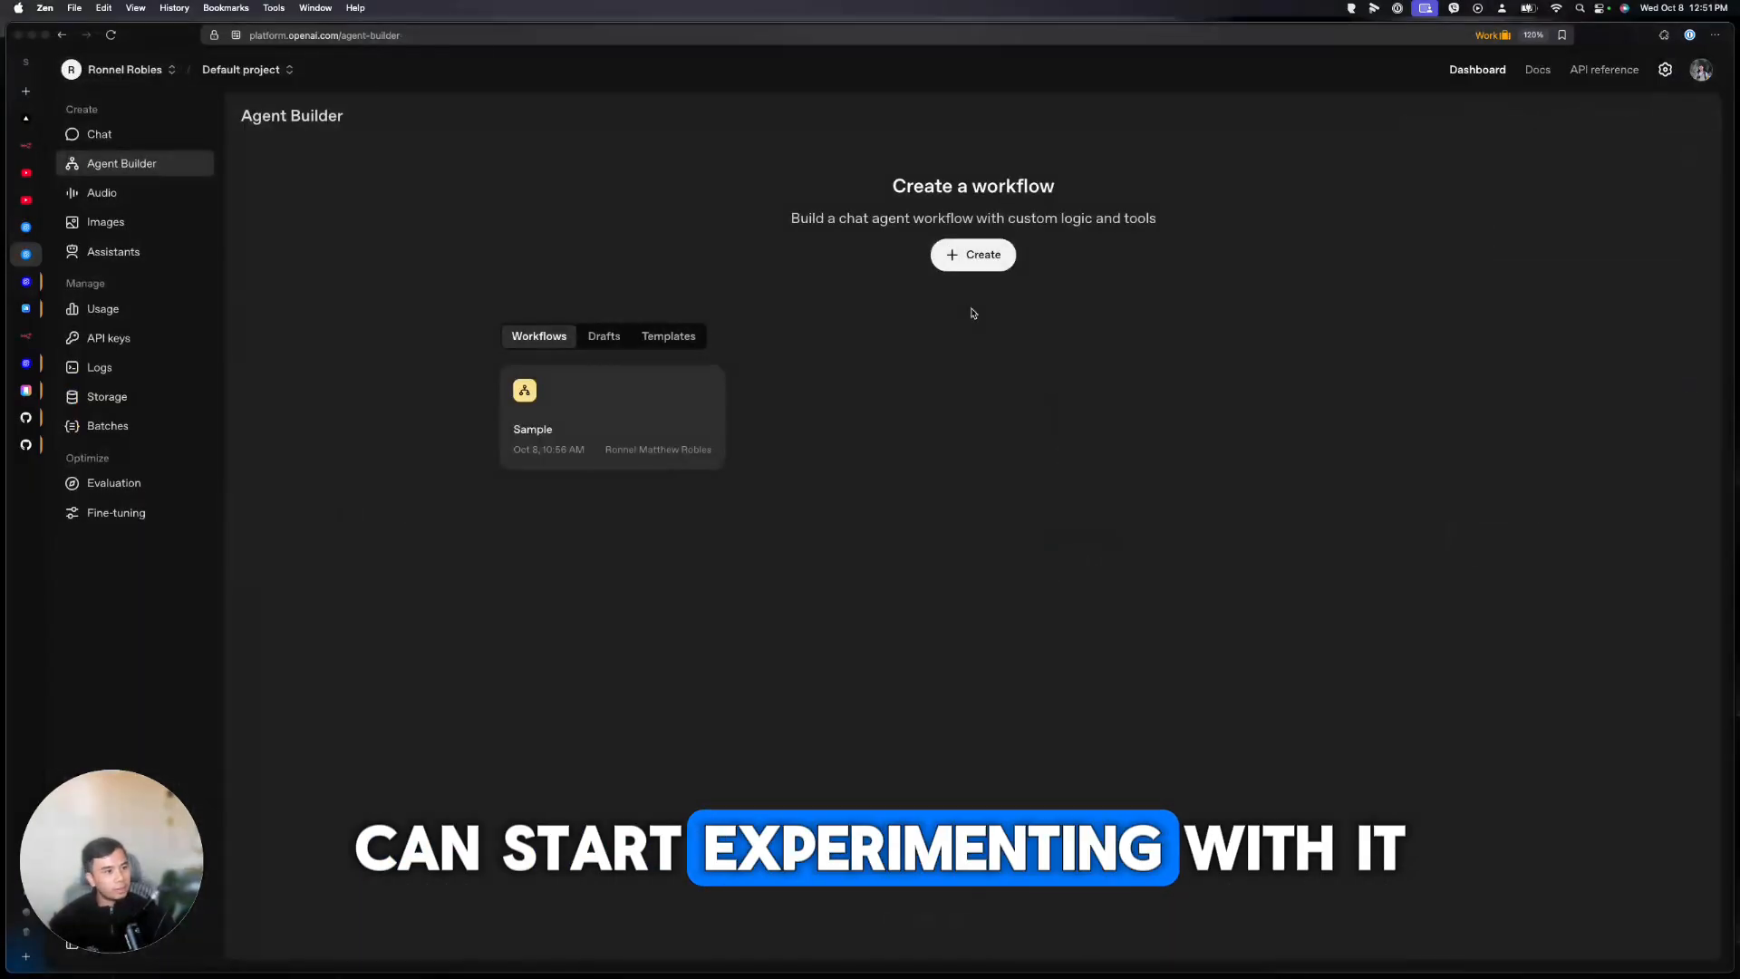
Open the Customer service template and pan to its customer intent agents
left_click(671, 336)
left_click(1099, 456)
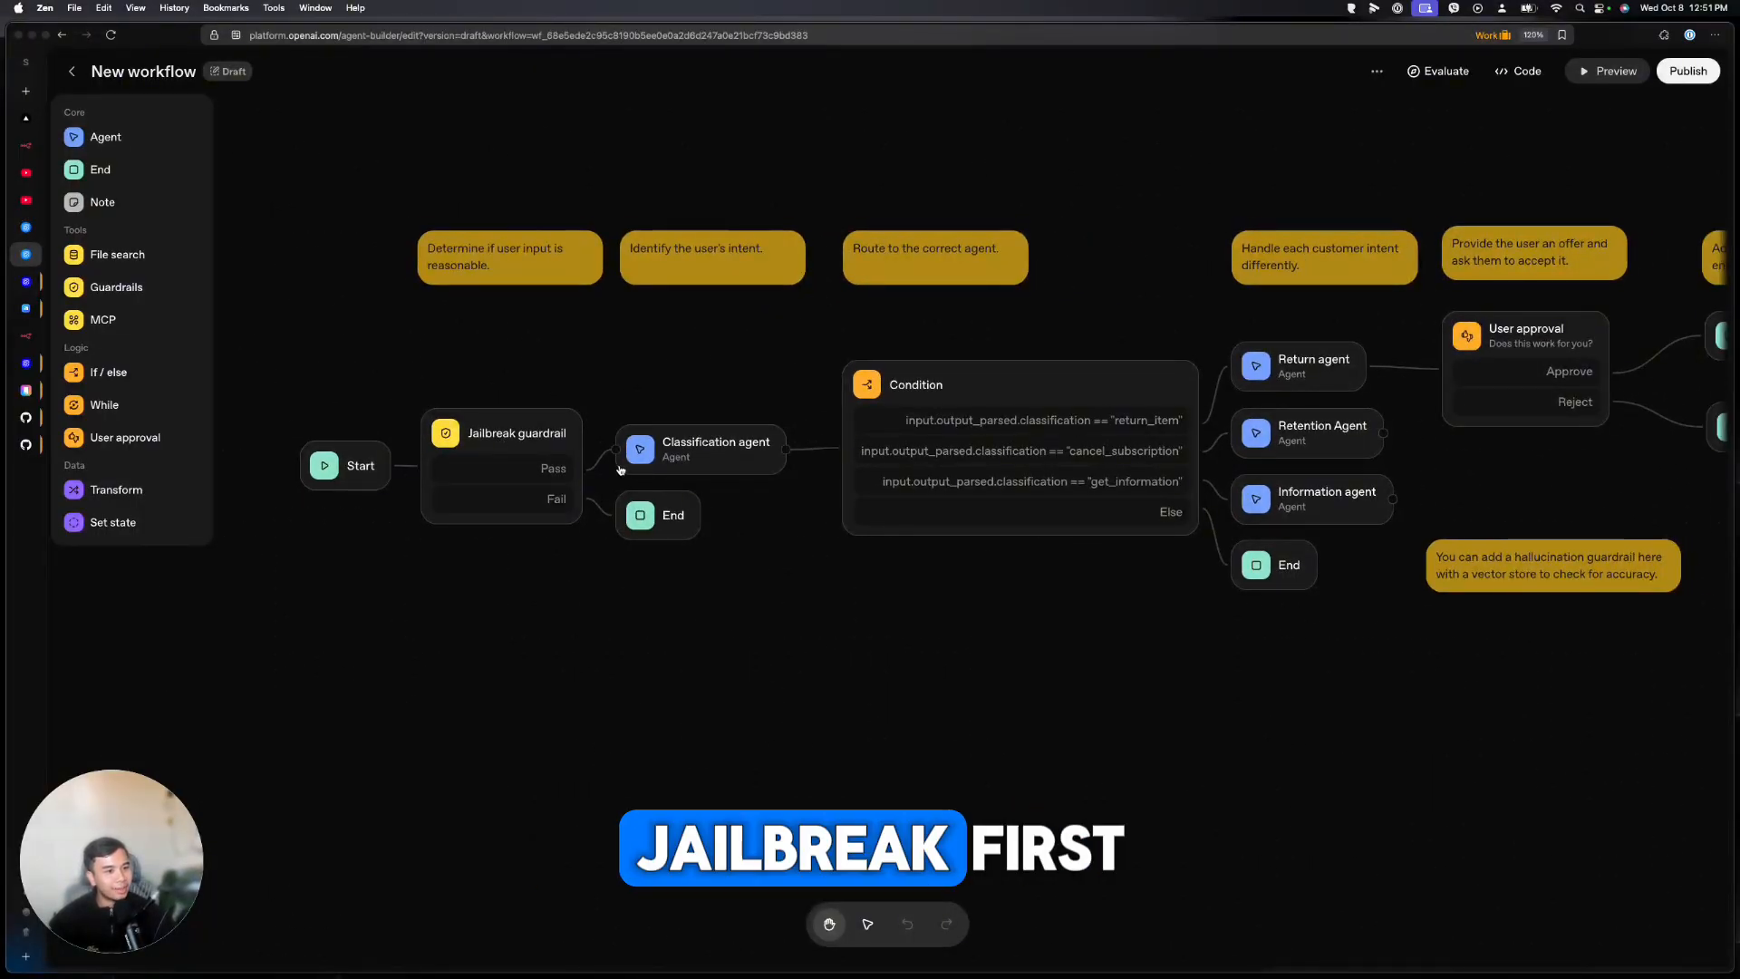
left_click_drag(693, 473, 557, 454)
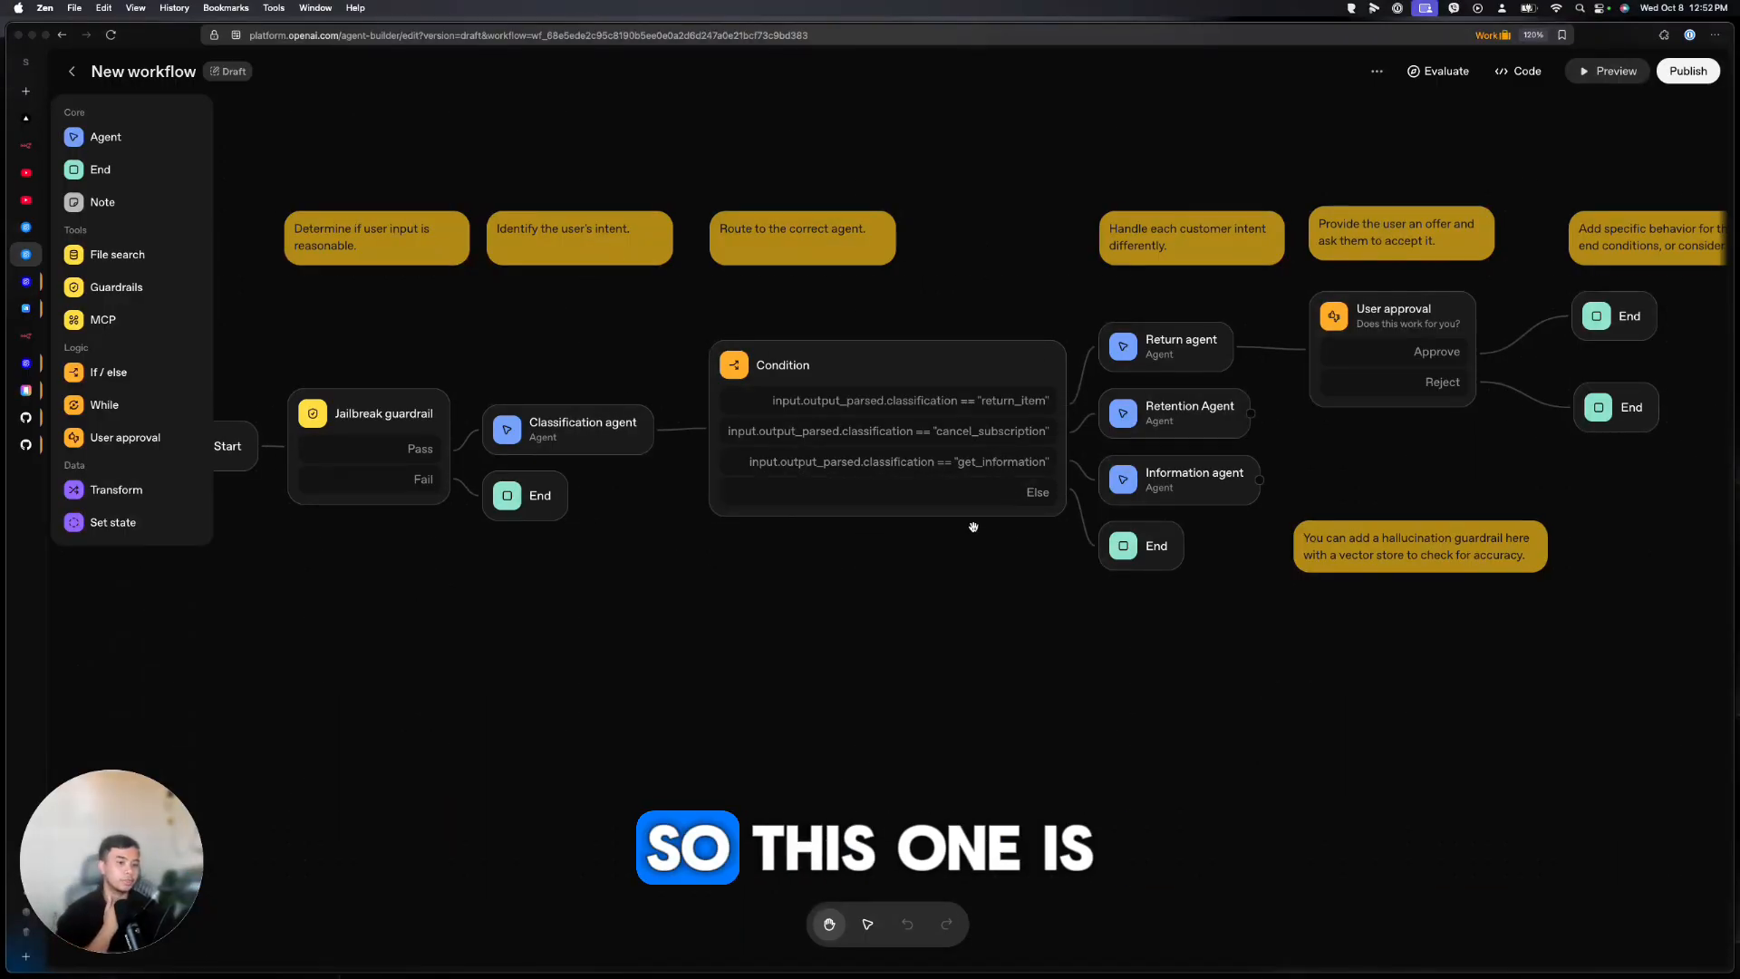
left_click_drag(1028, 630, 899, 626)
left_click_drag(801, 629, 754, 674)
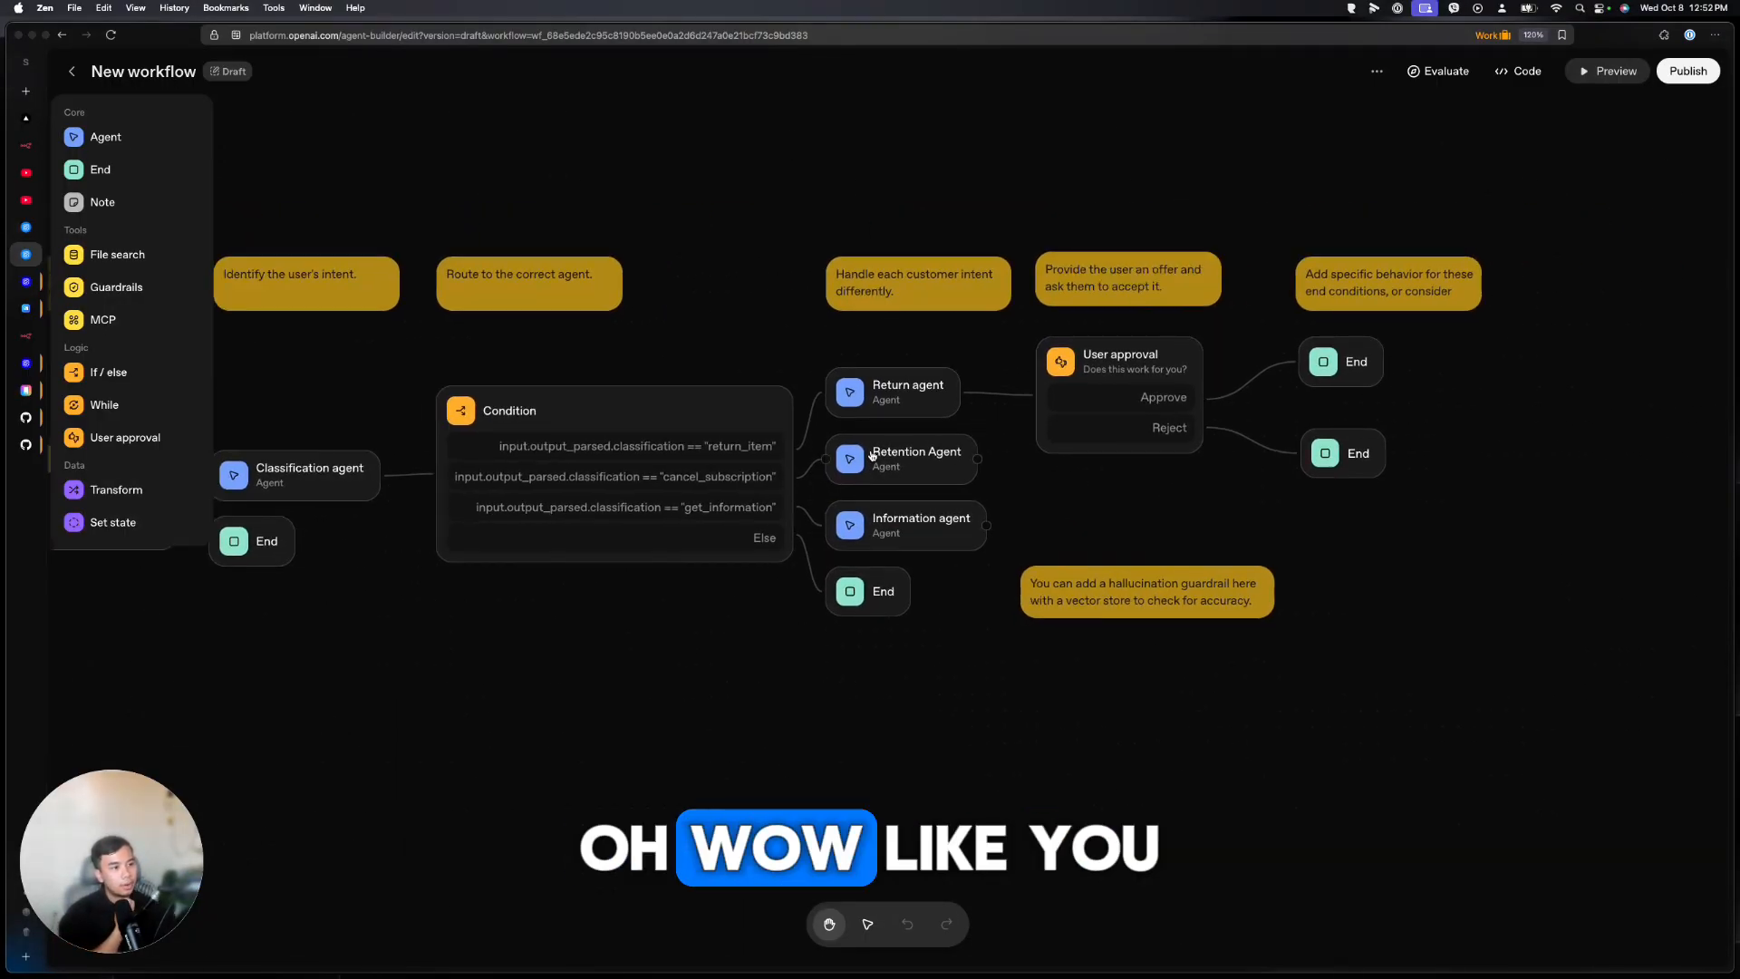
Inspect the Return, Retention and Information agents, then view the User approval and End nodes
left_click(886, 409)
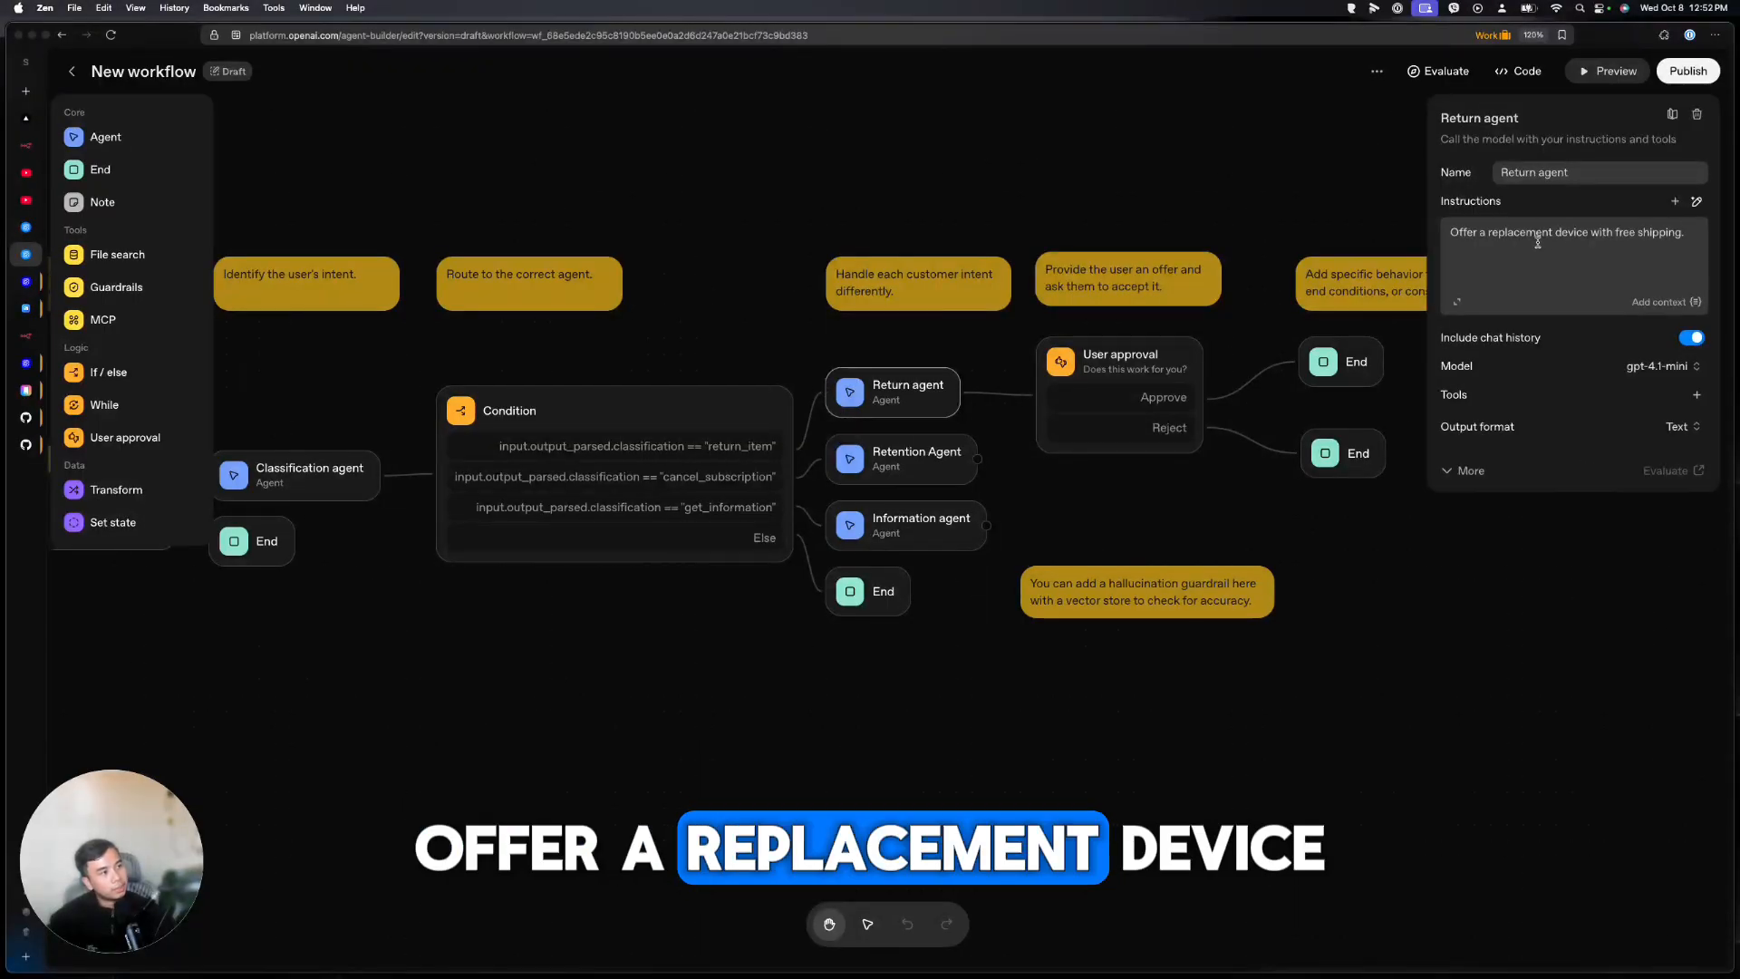
left_click(932, 451)
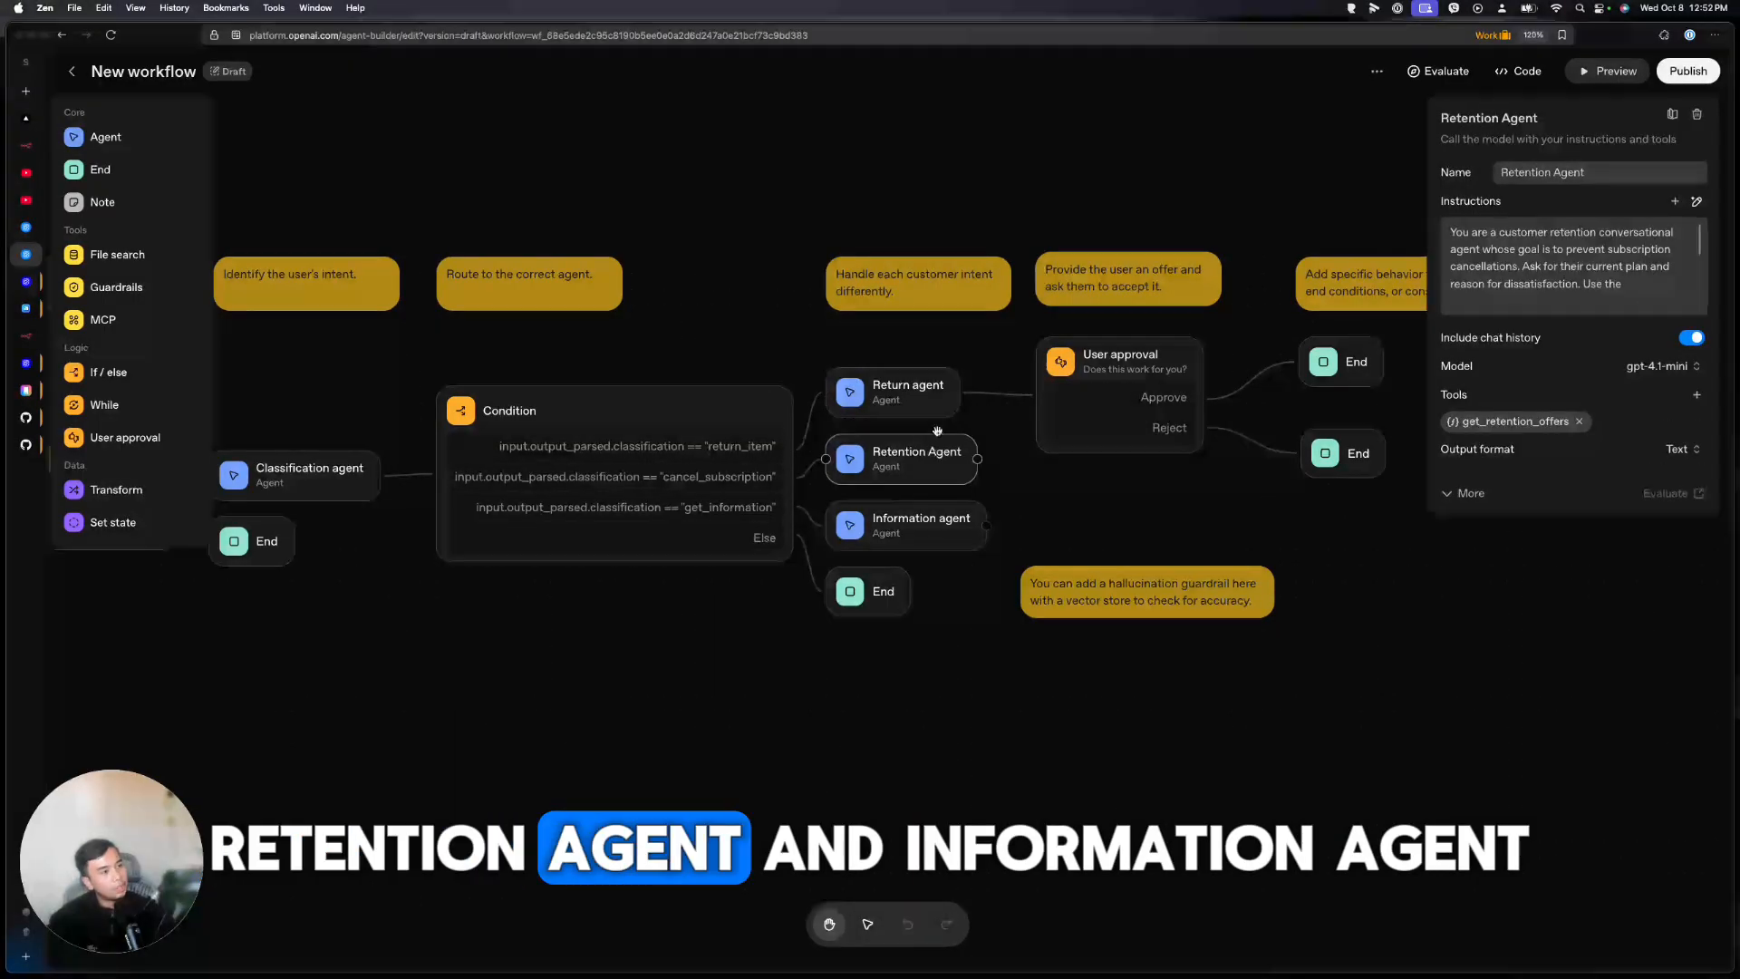
left_click(895, 539)
left_click_drag(1093, 504, 825, 512)
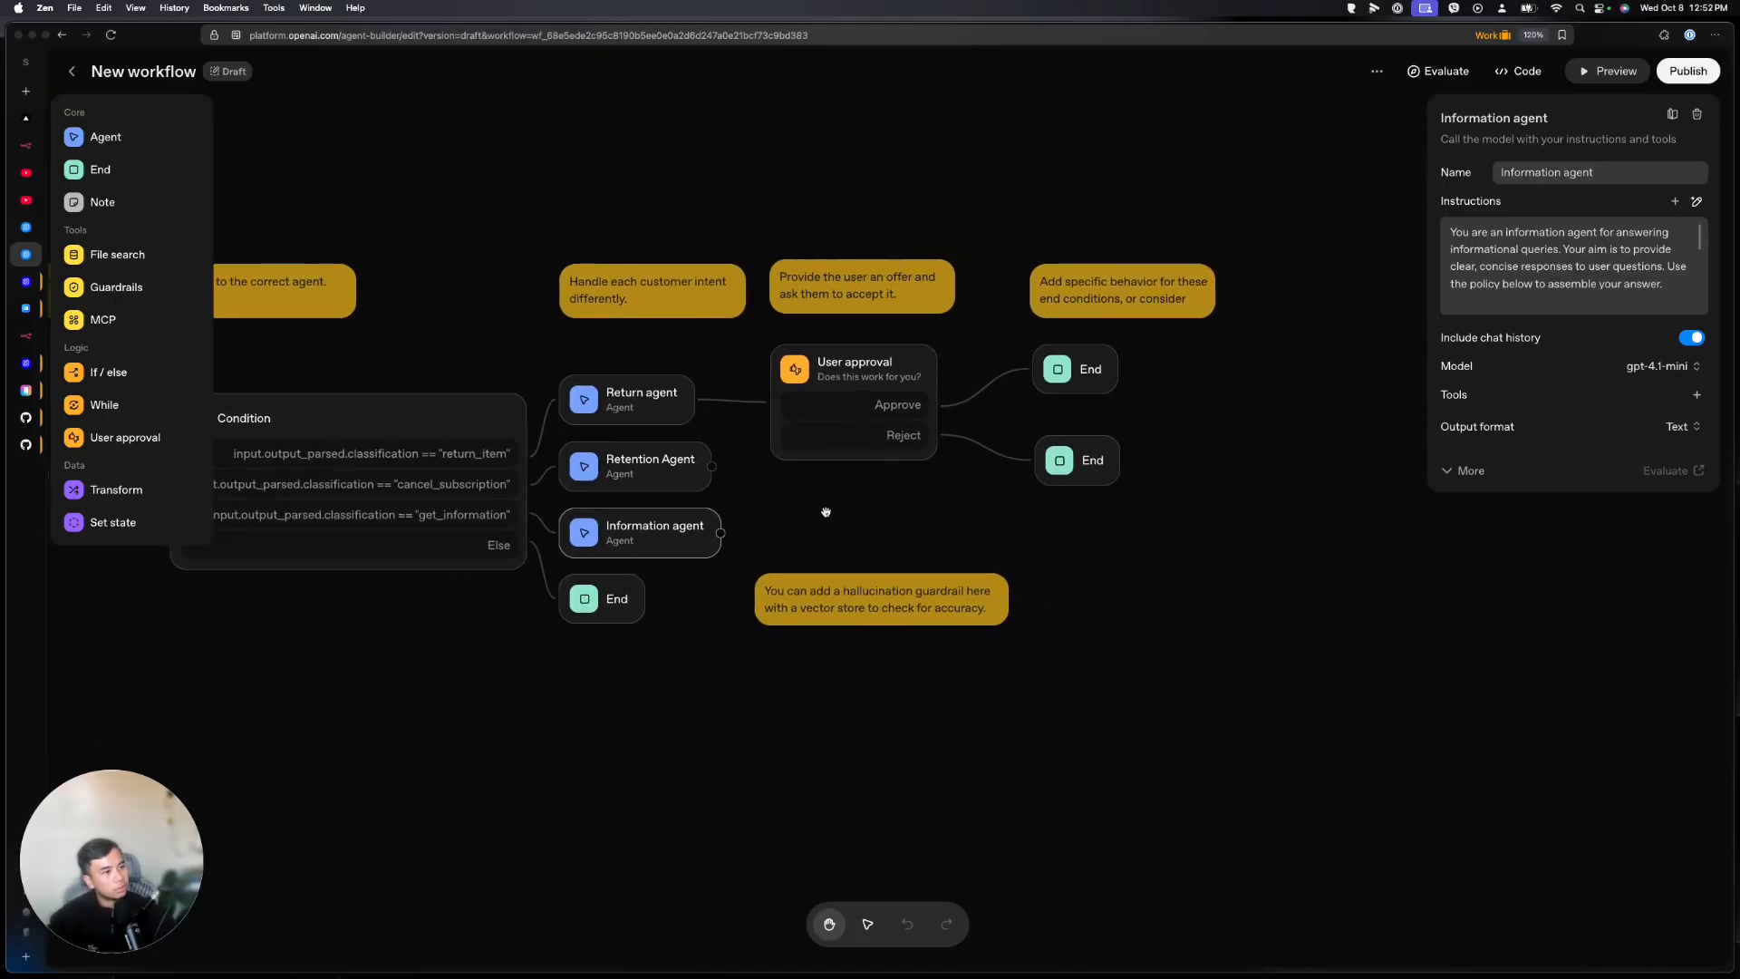
scroll(982, 449, "down", 5)
scroll(982, 449, "up", 3)
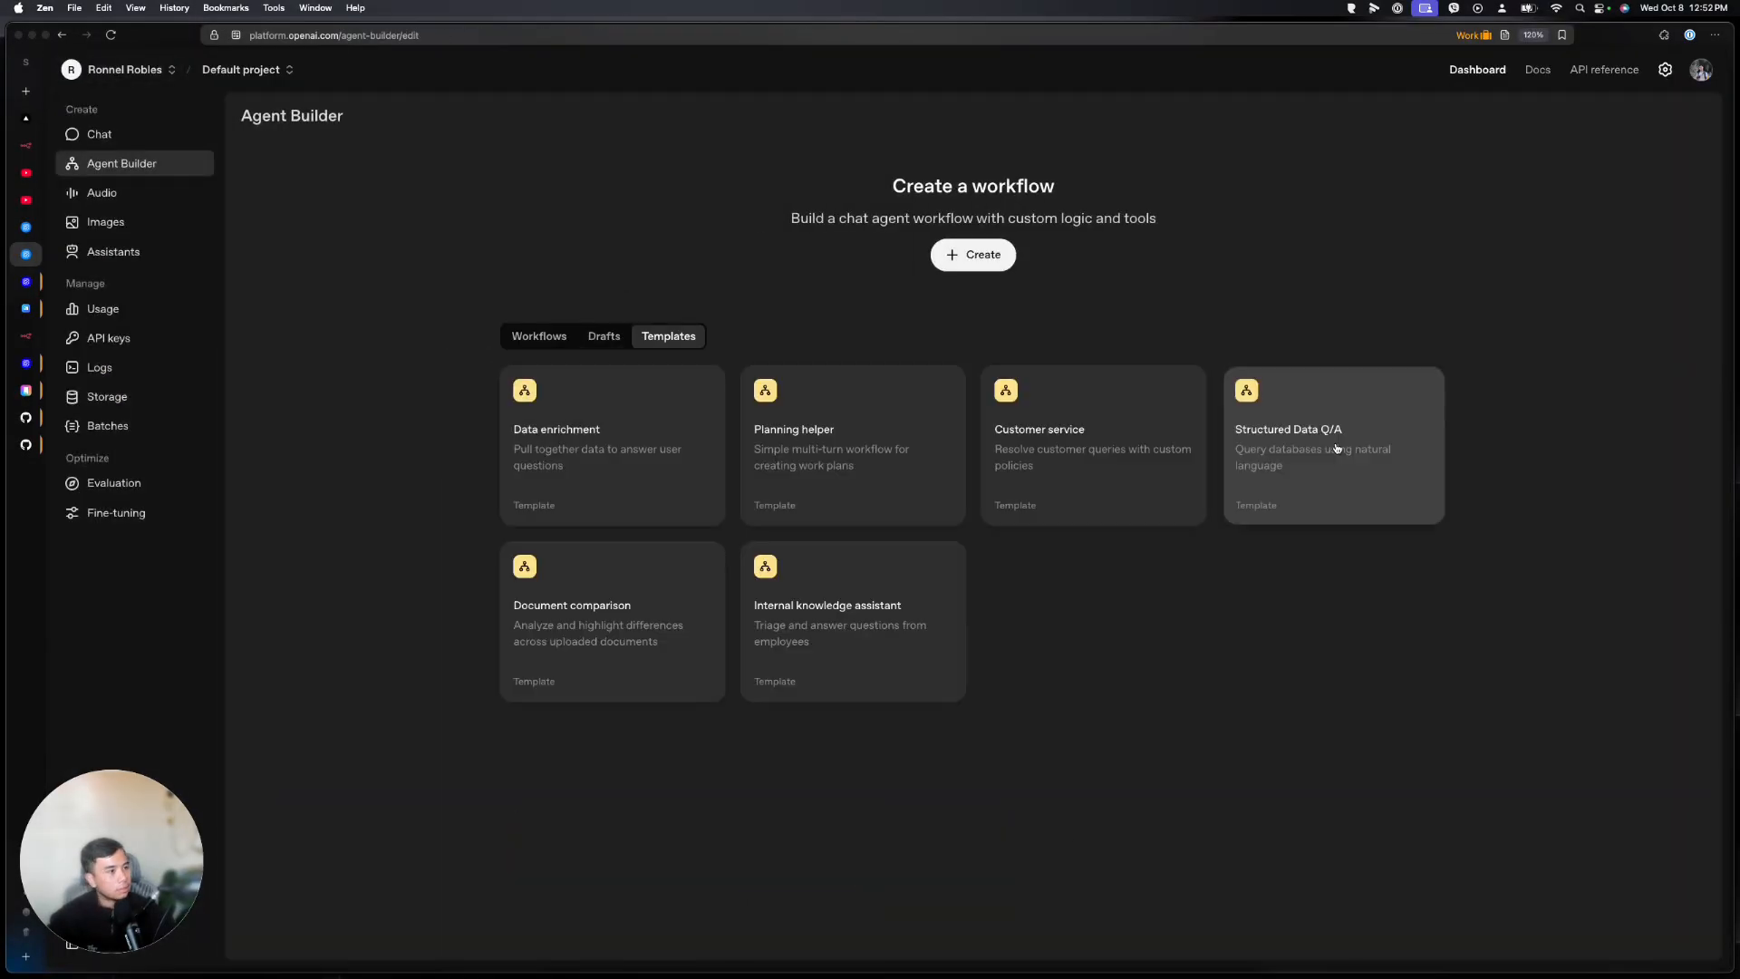
Open the Structured Data Q/A template and pan to its query execution agents
left_click(1336, 448)
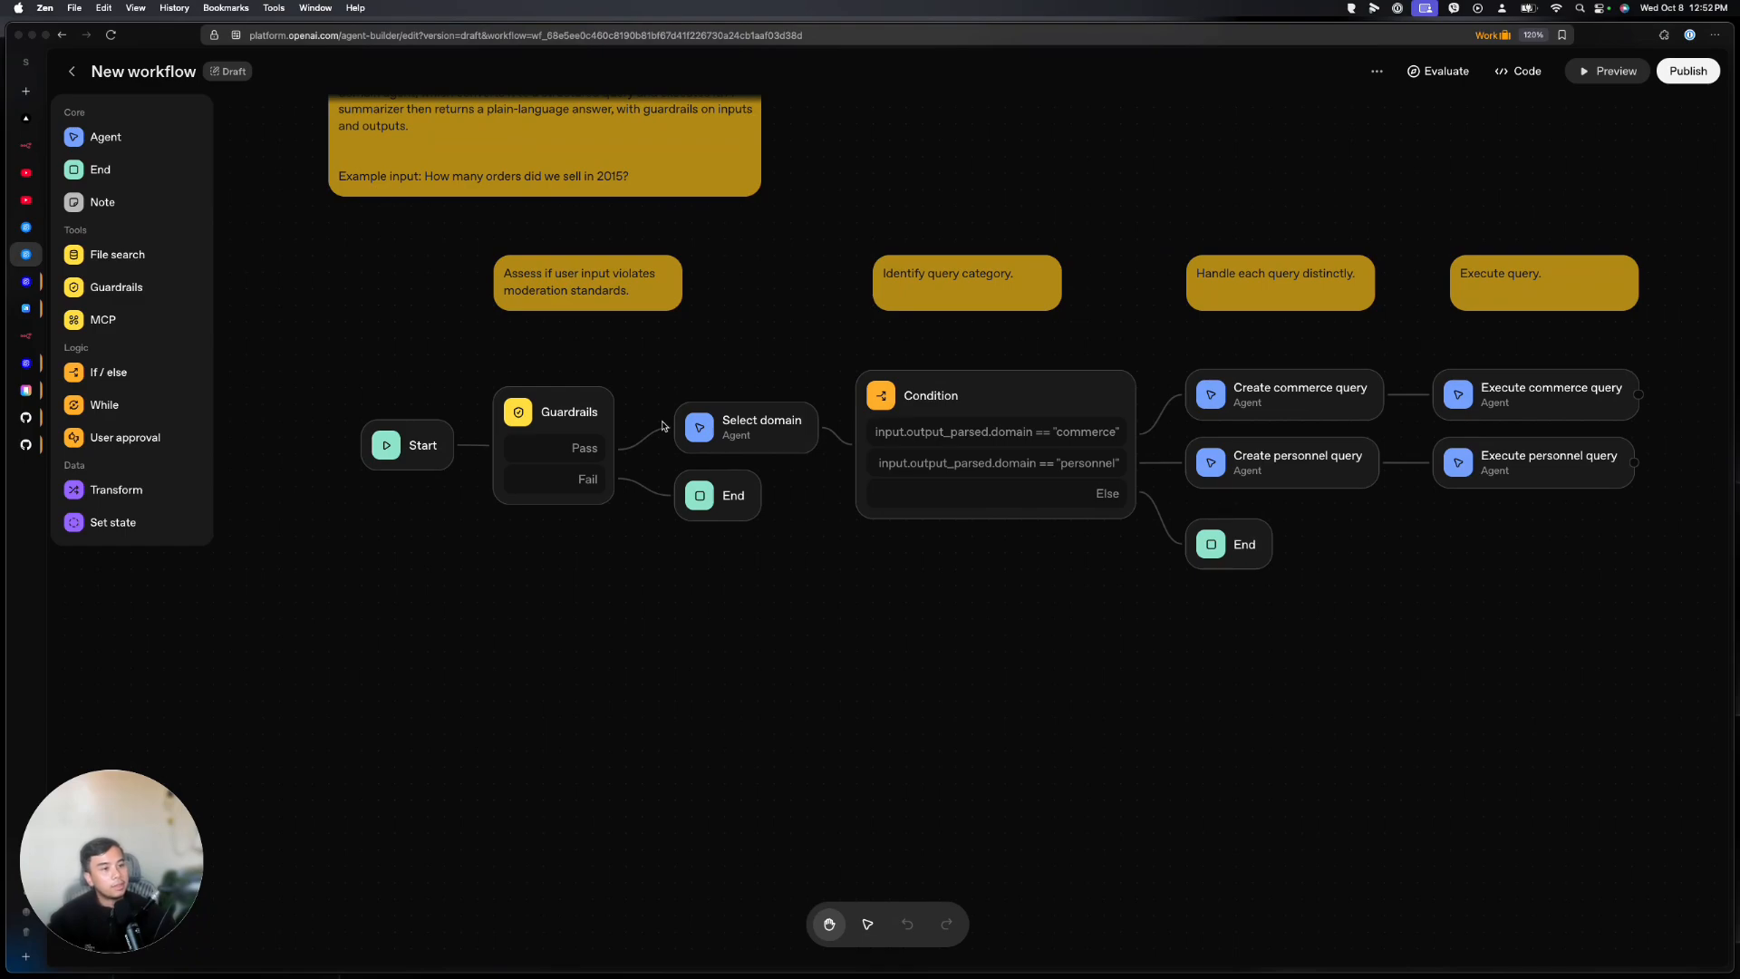
left_click_drag(735, 331, 715, 300)
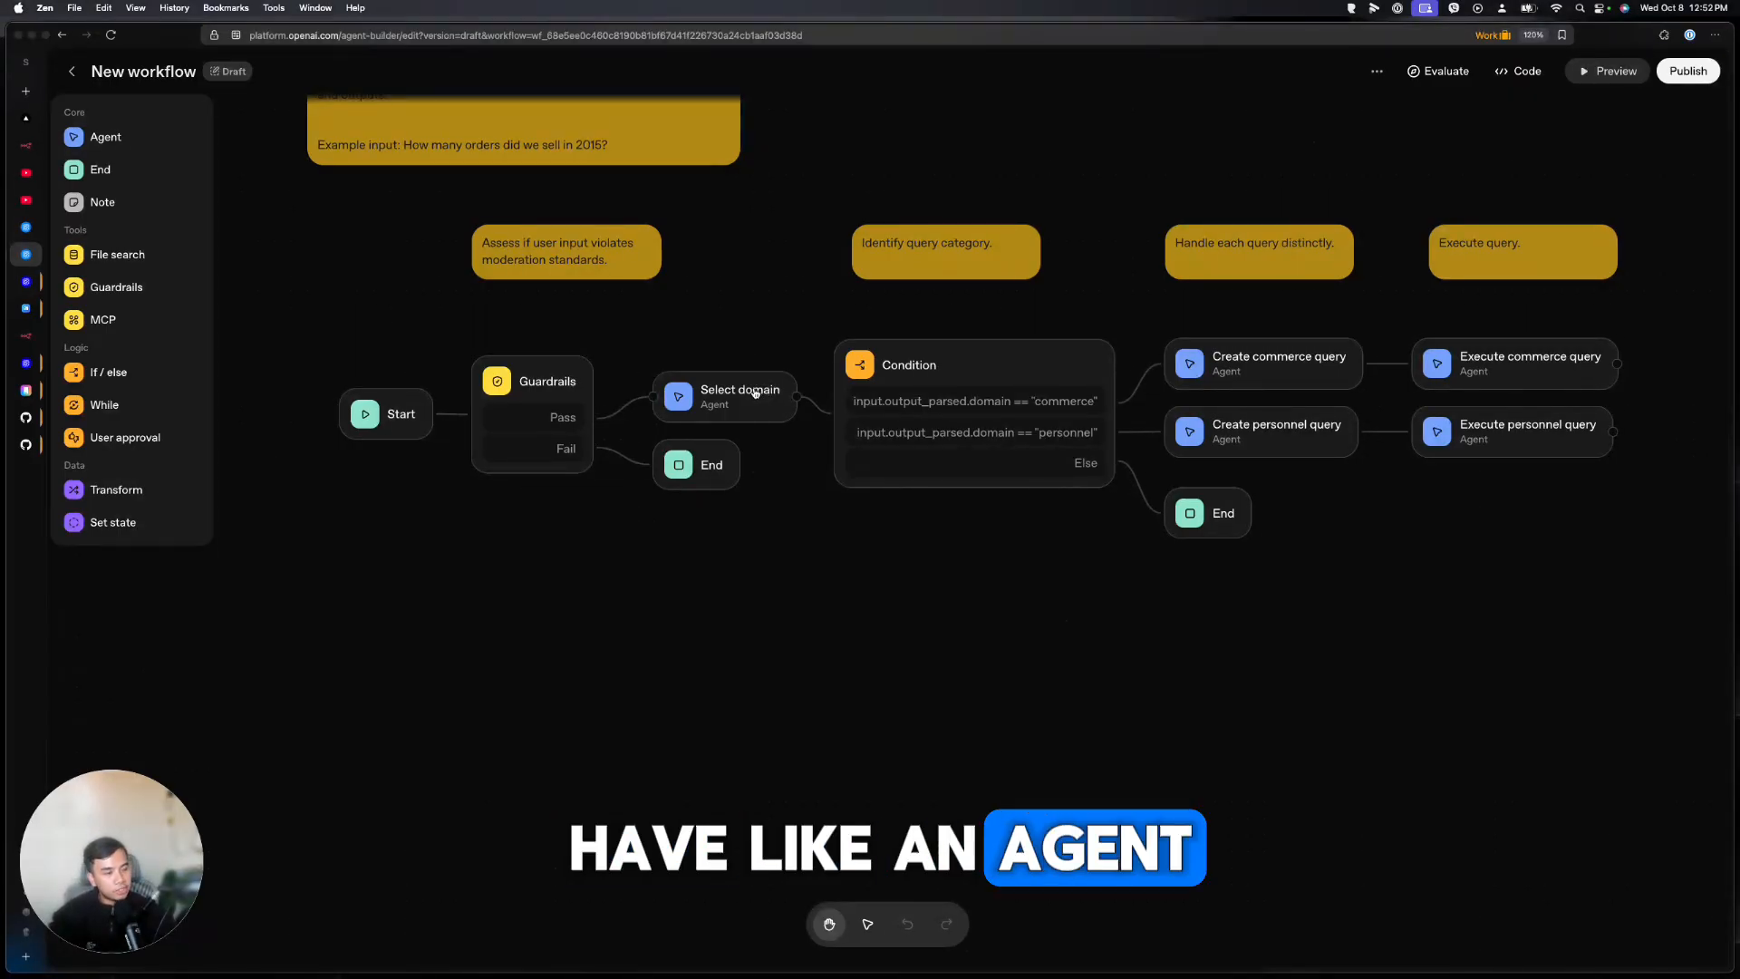
scroll(937, 559, "right", 3)
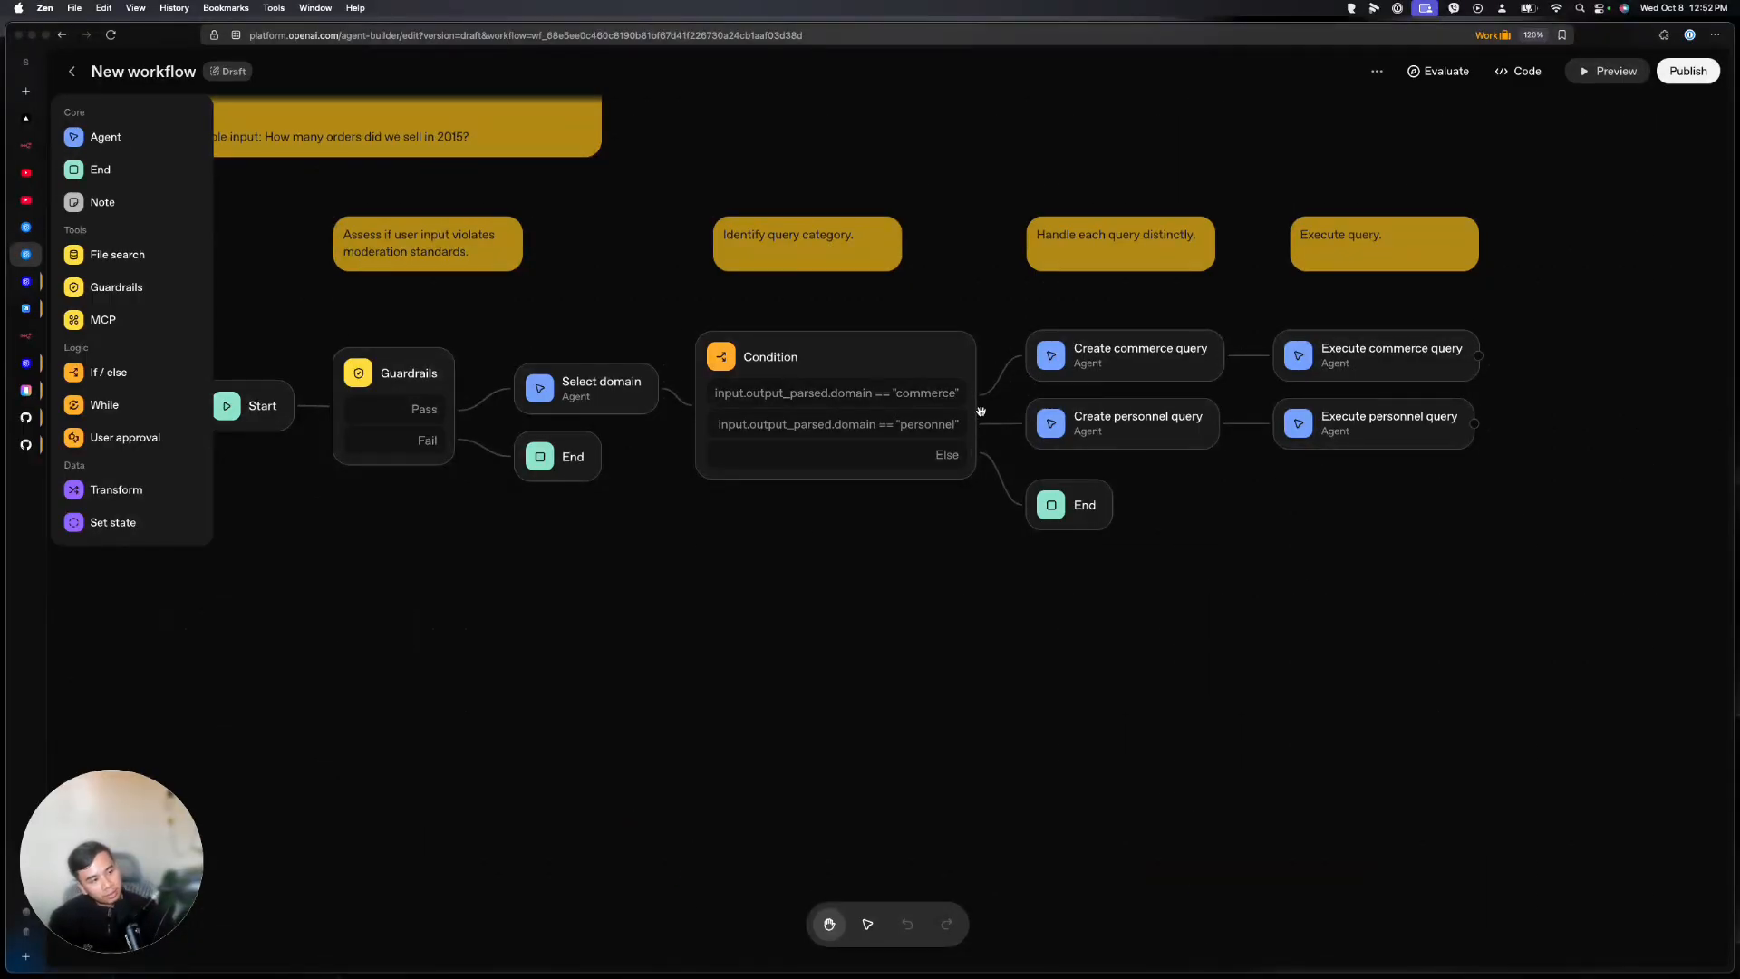
left_click_drag(1300, 512, 1117, 523)
scroll(1101, 562, "down", 3)
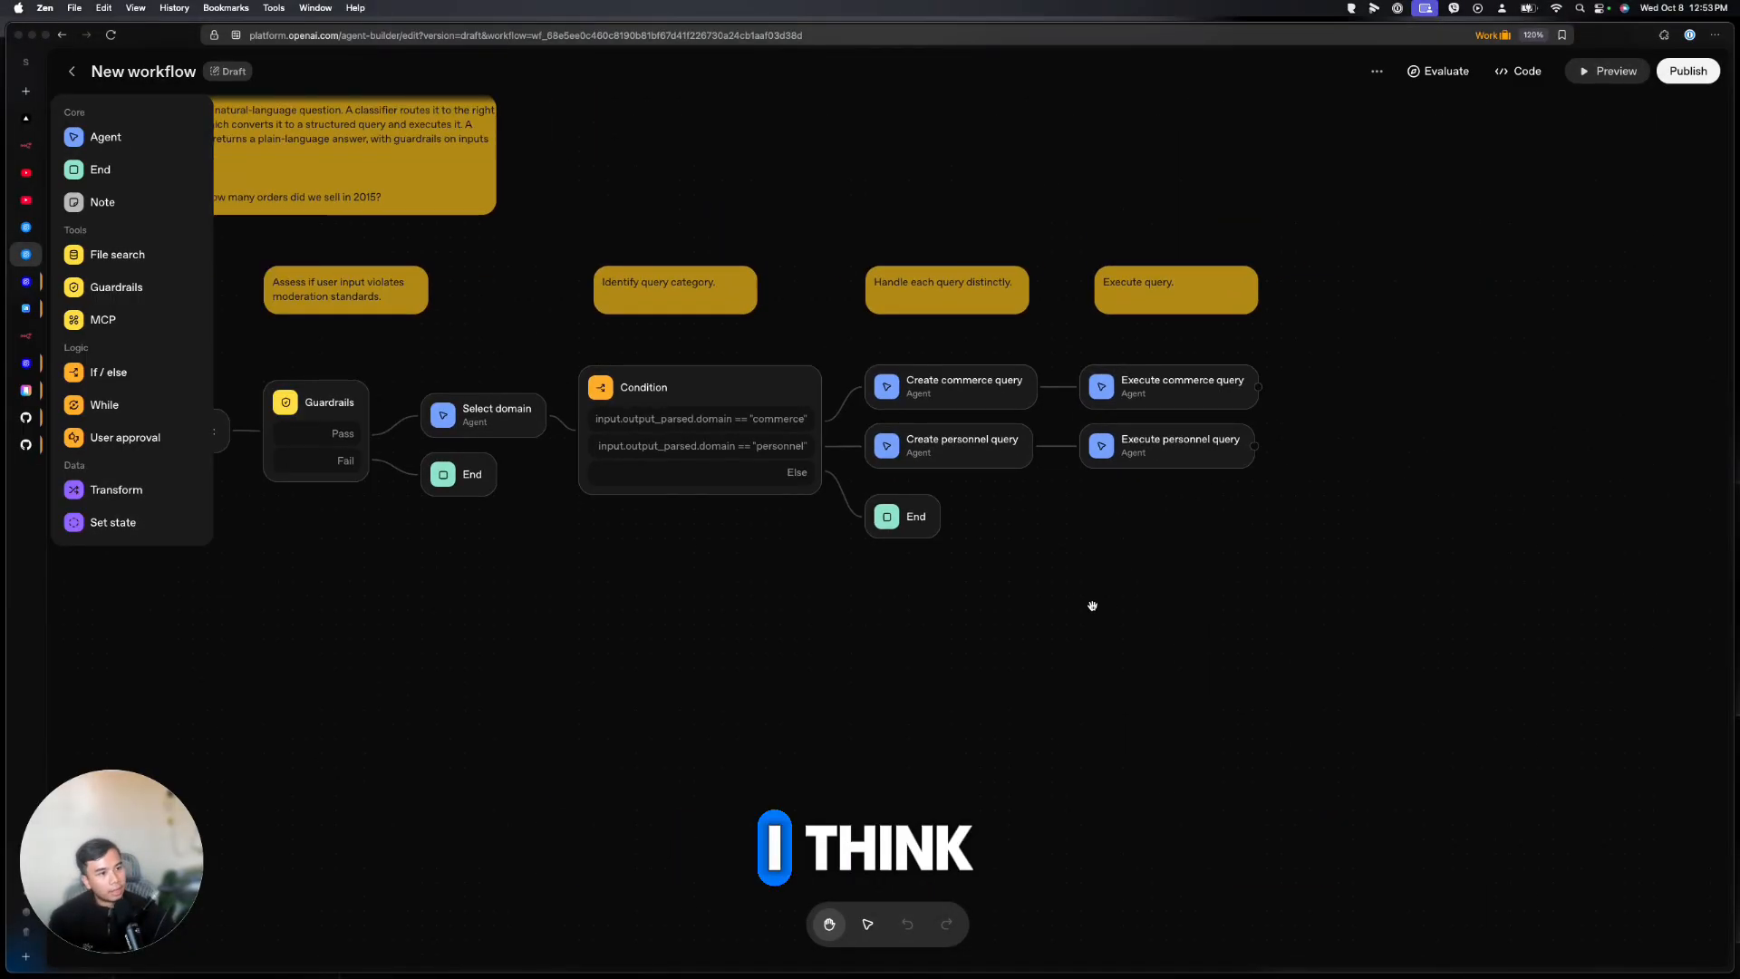
scroll(1208, 606, "up", 3)
scroll(1208, 606, "up", 3)
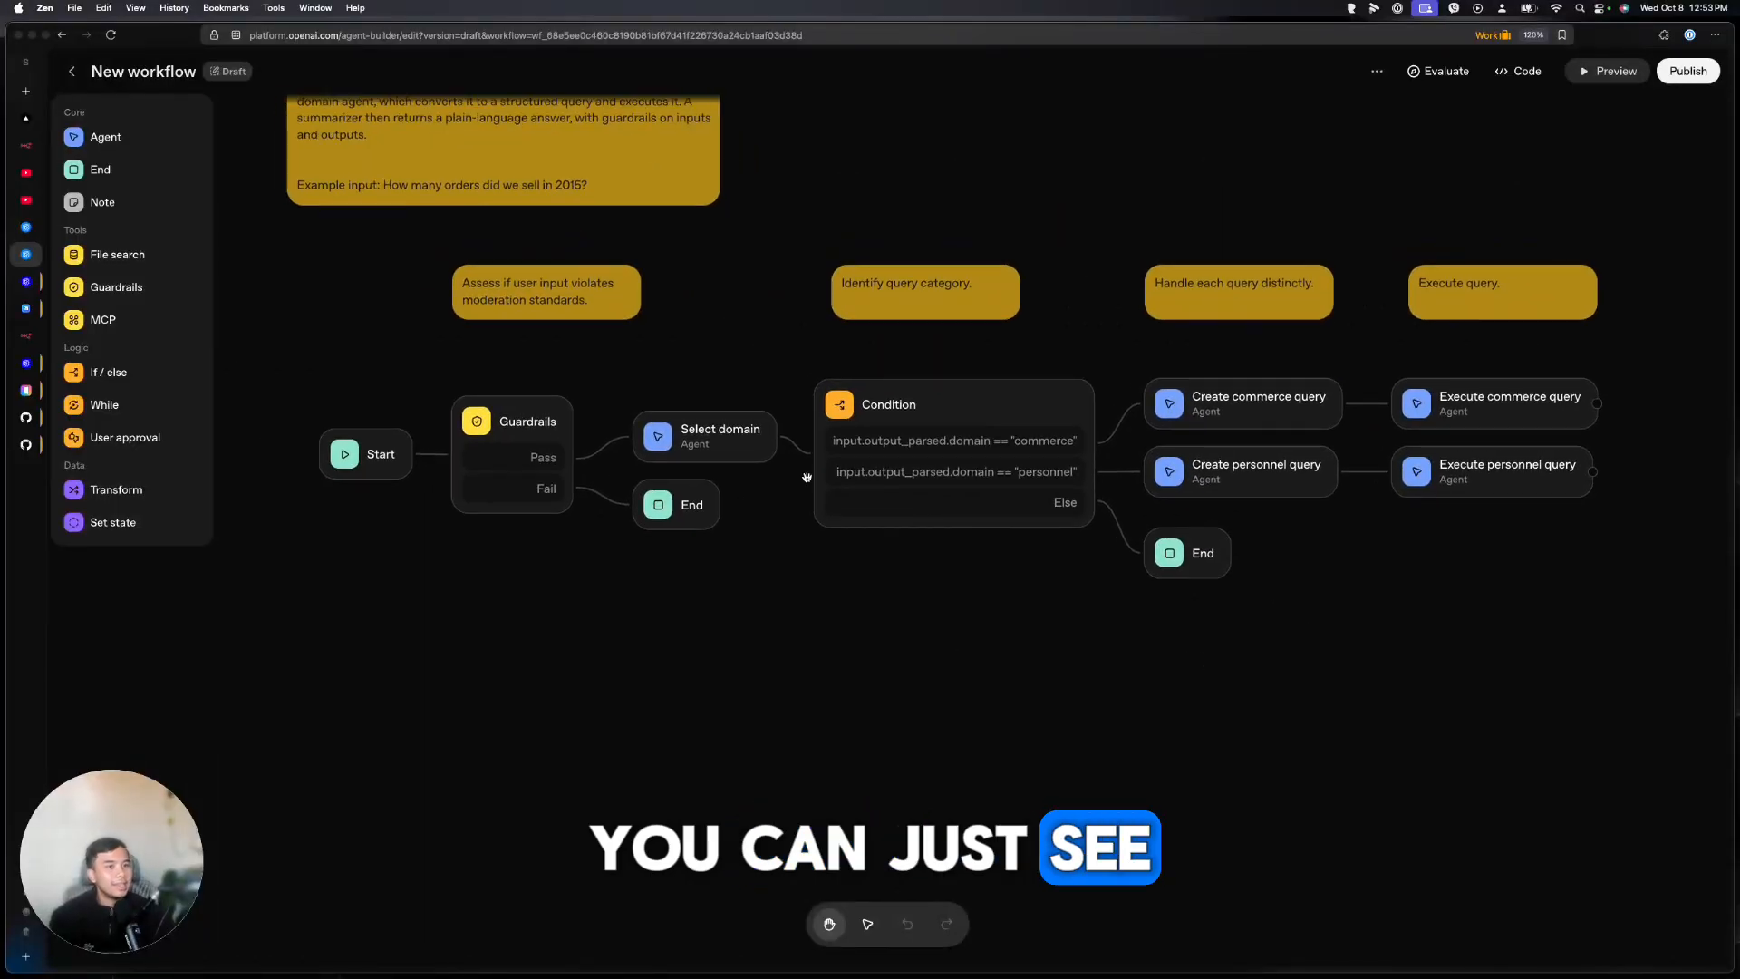
scroll(794, 276, "up", 2)
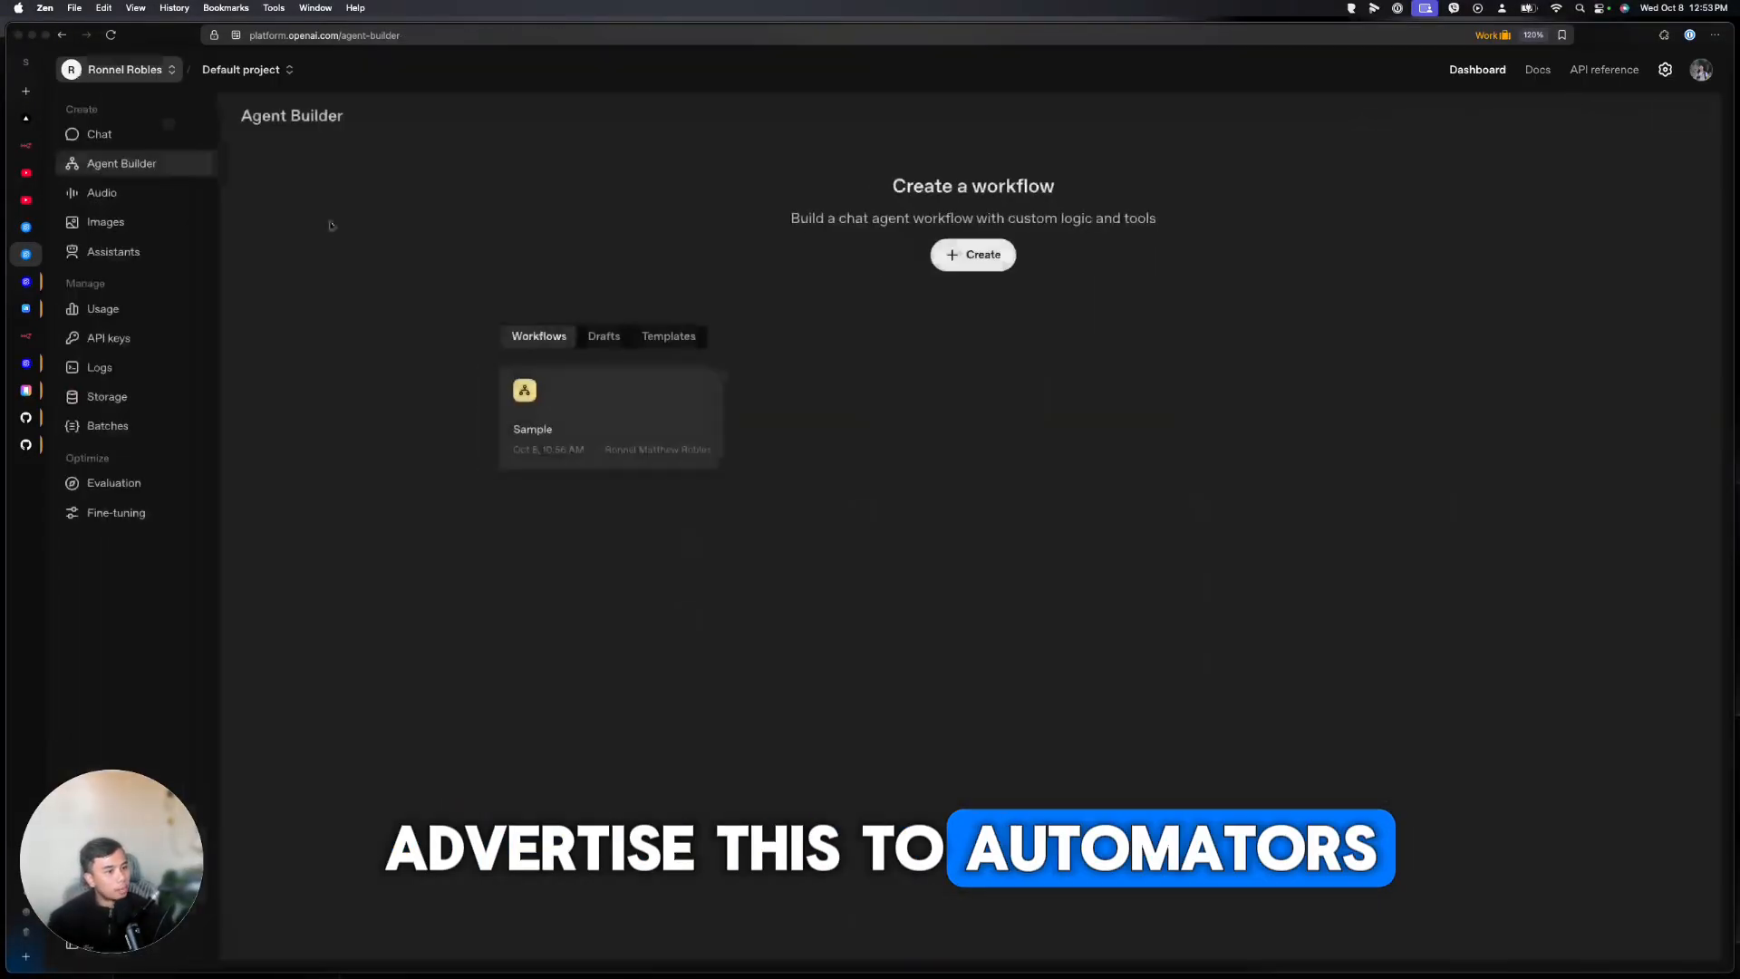
Open the Document comparison template, then go back to the Templates list
left_click(669, 337)
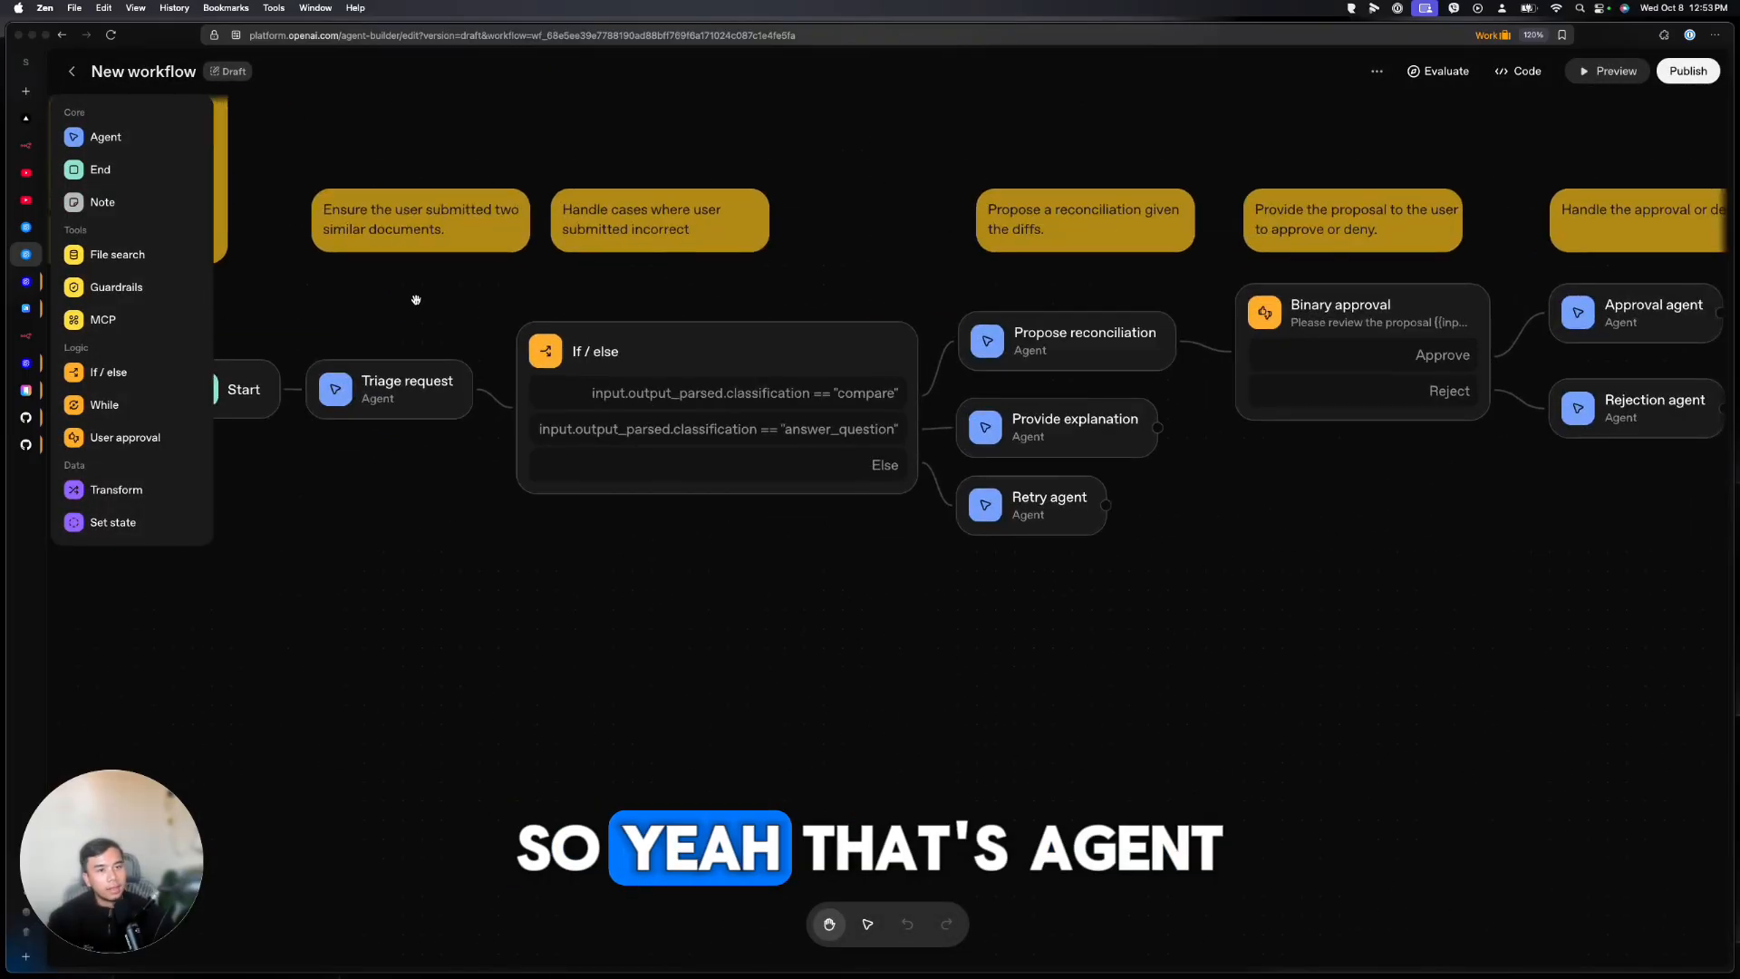
left_click(73, 72)
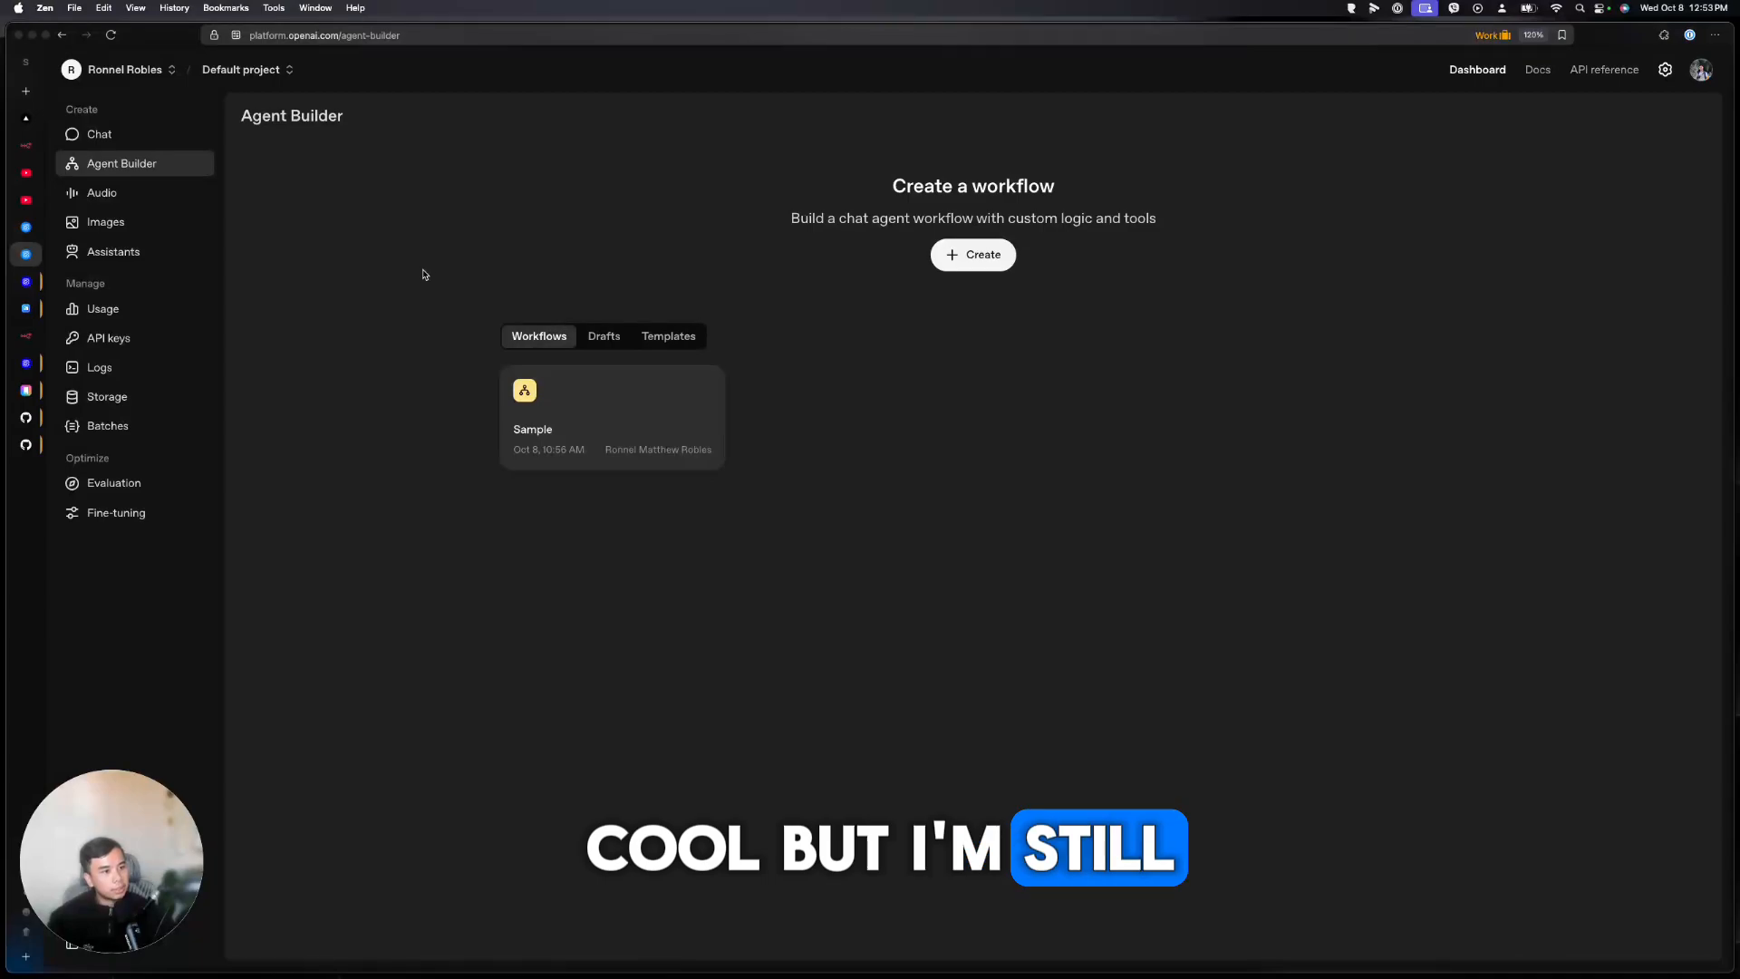
left_click(671, 337)
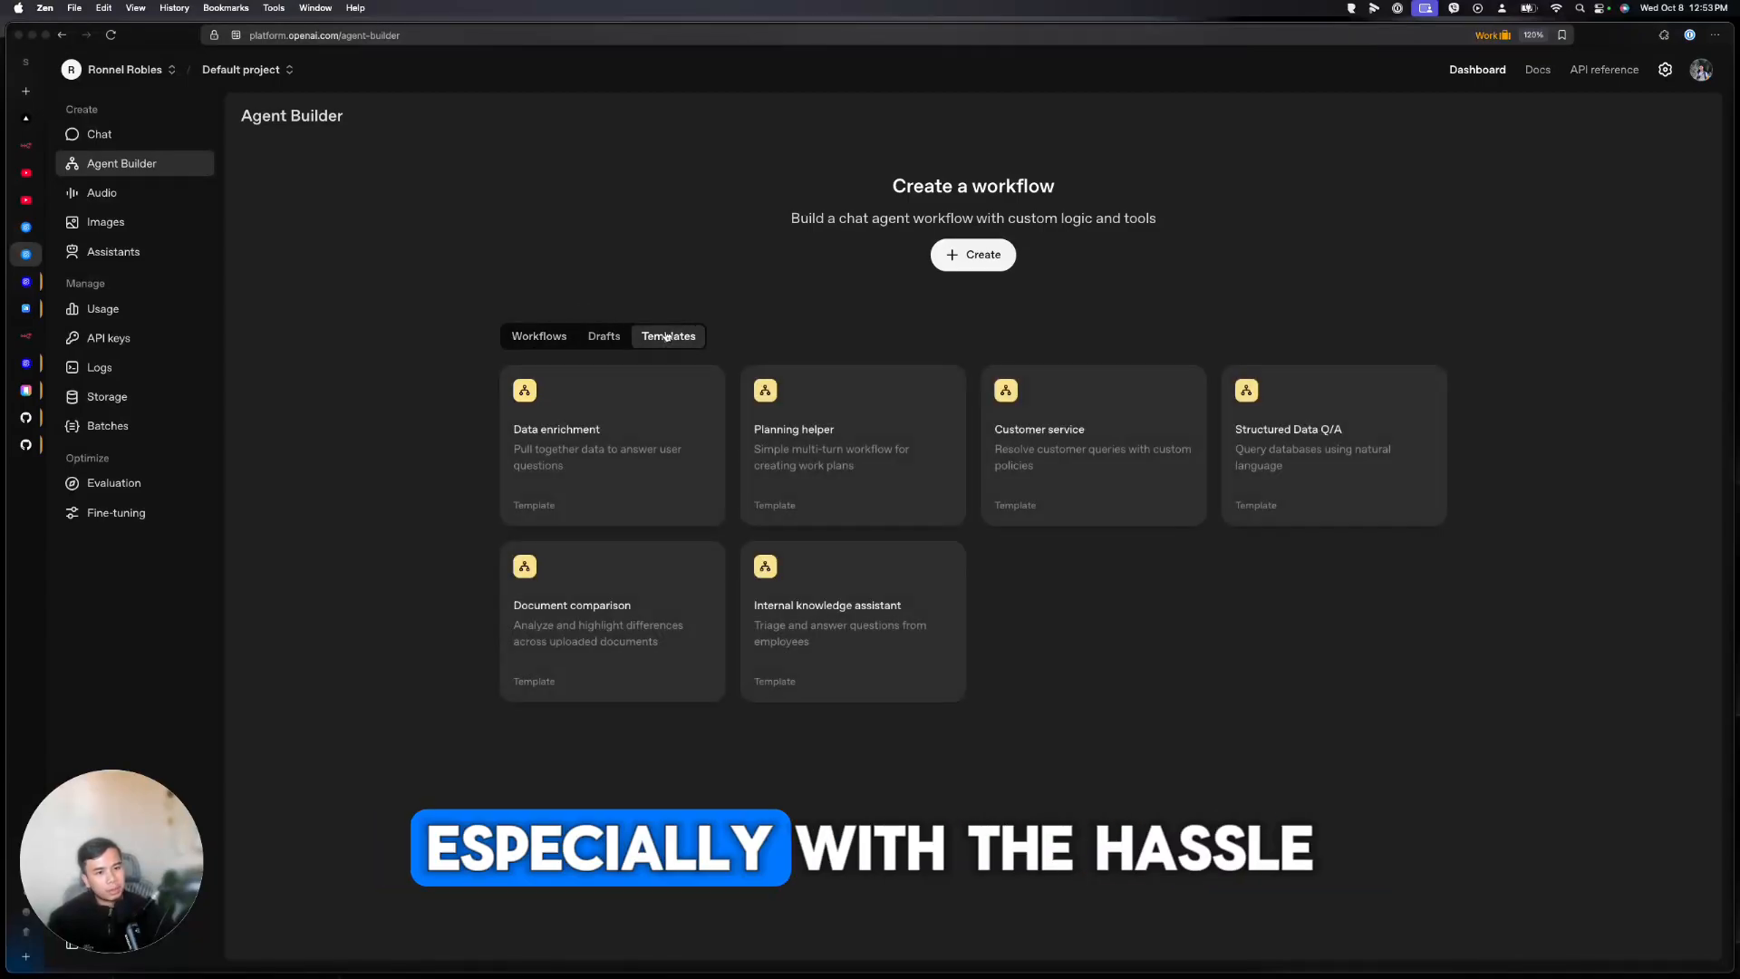
mouse_move(984, 975)
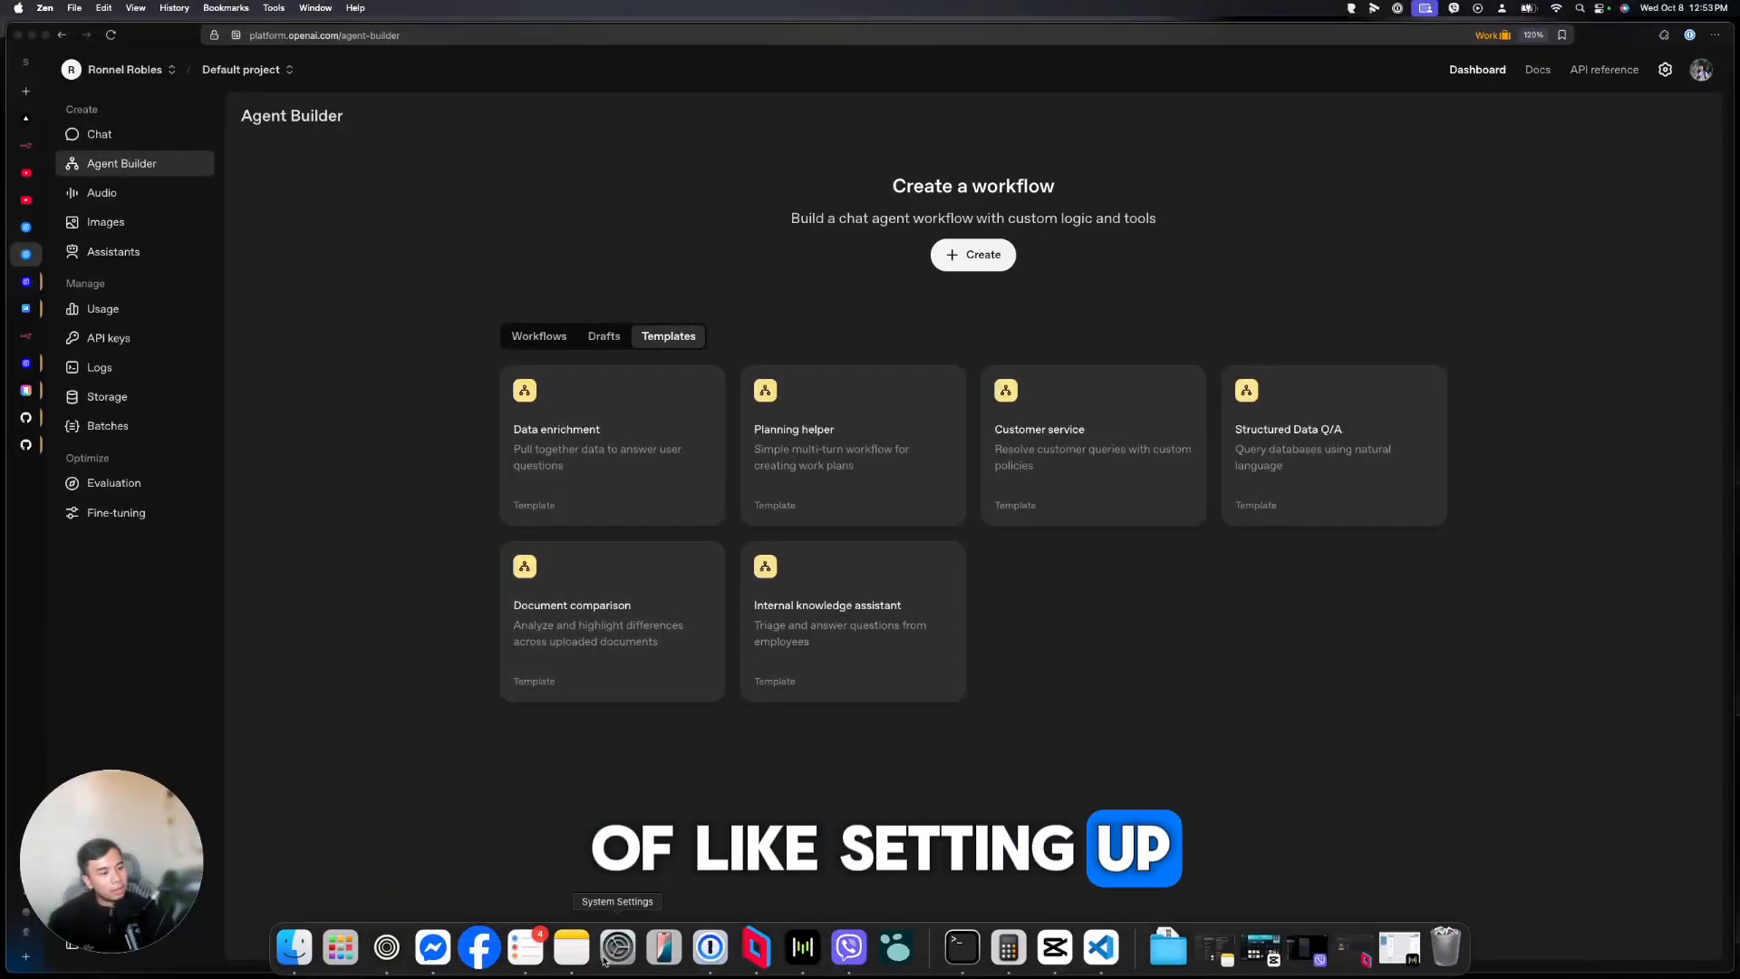
In ChatKitPanel.tsx, put the caret at the end of the onRetry line and close Copilot Chat
left_click(1101, 959)
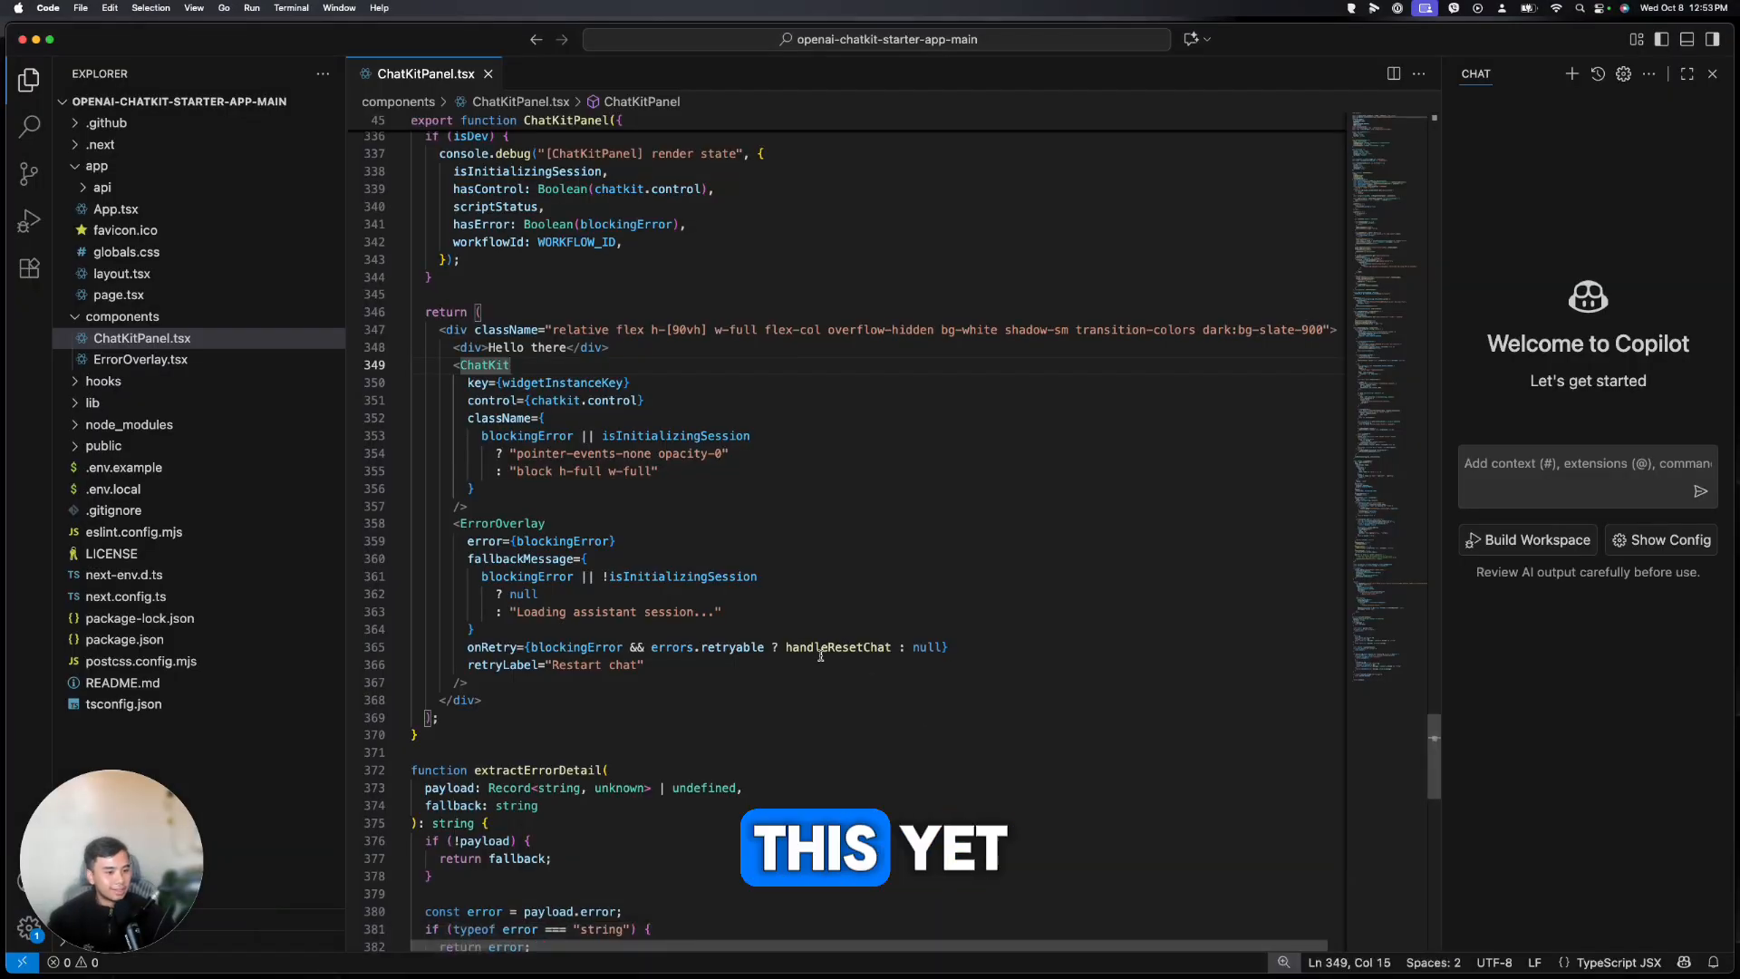
left_click(961, 646)
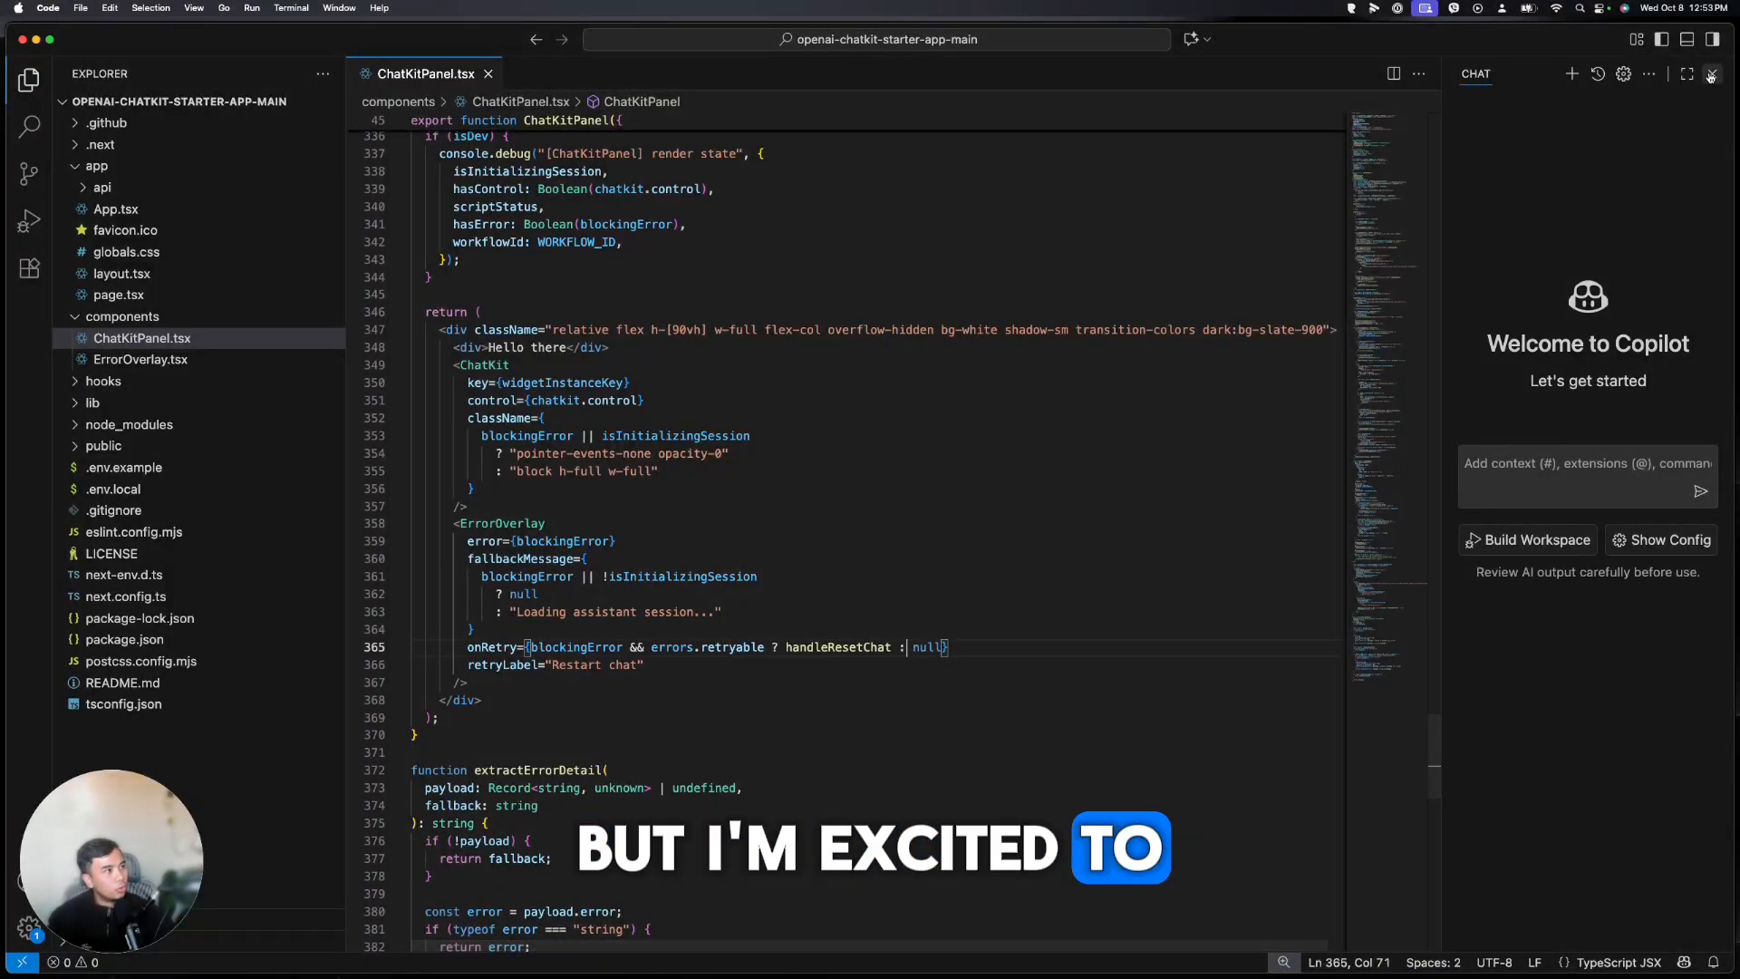
key("super+alt+b")
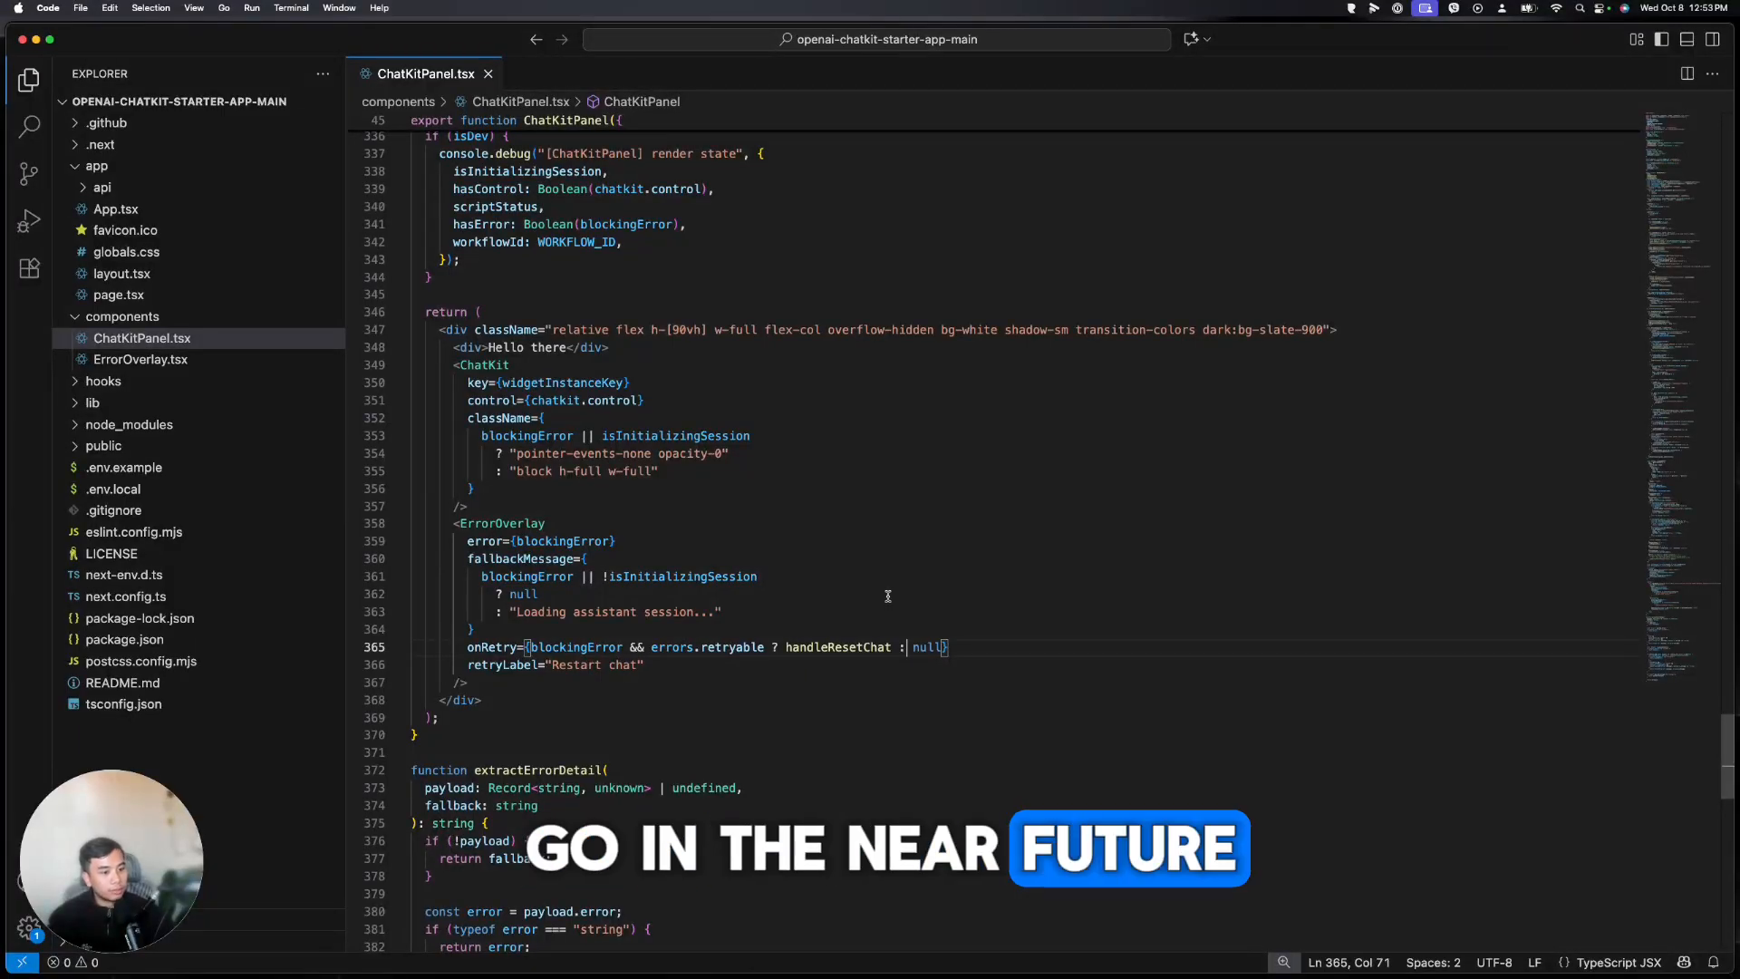